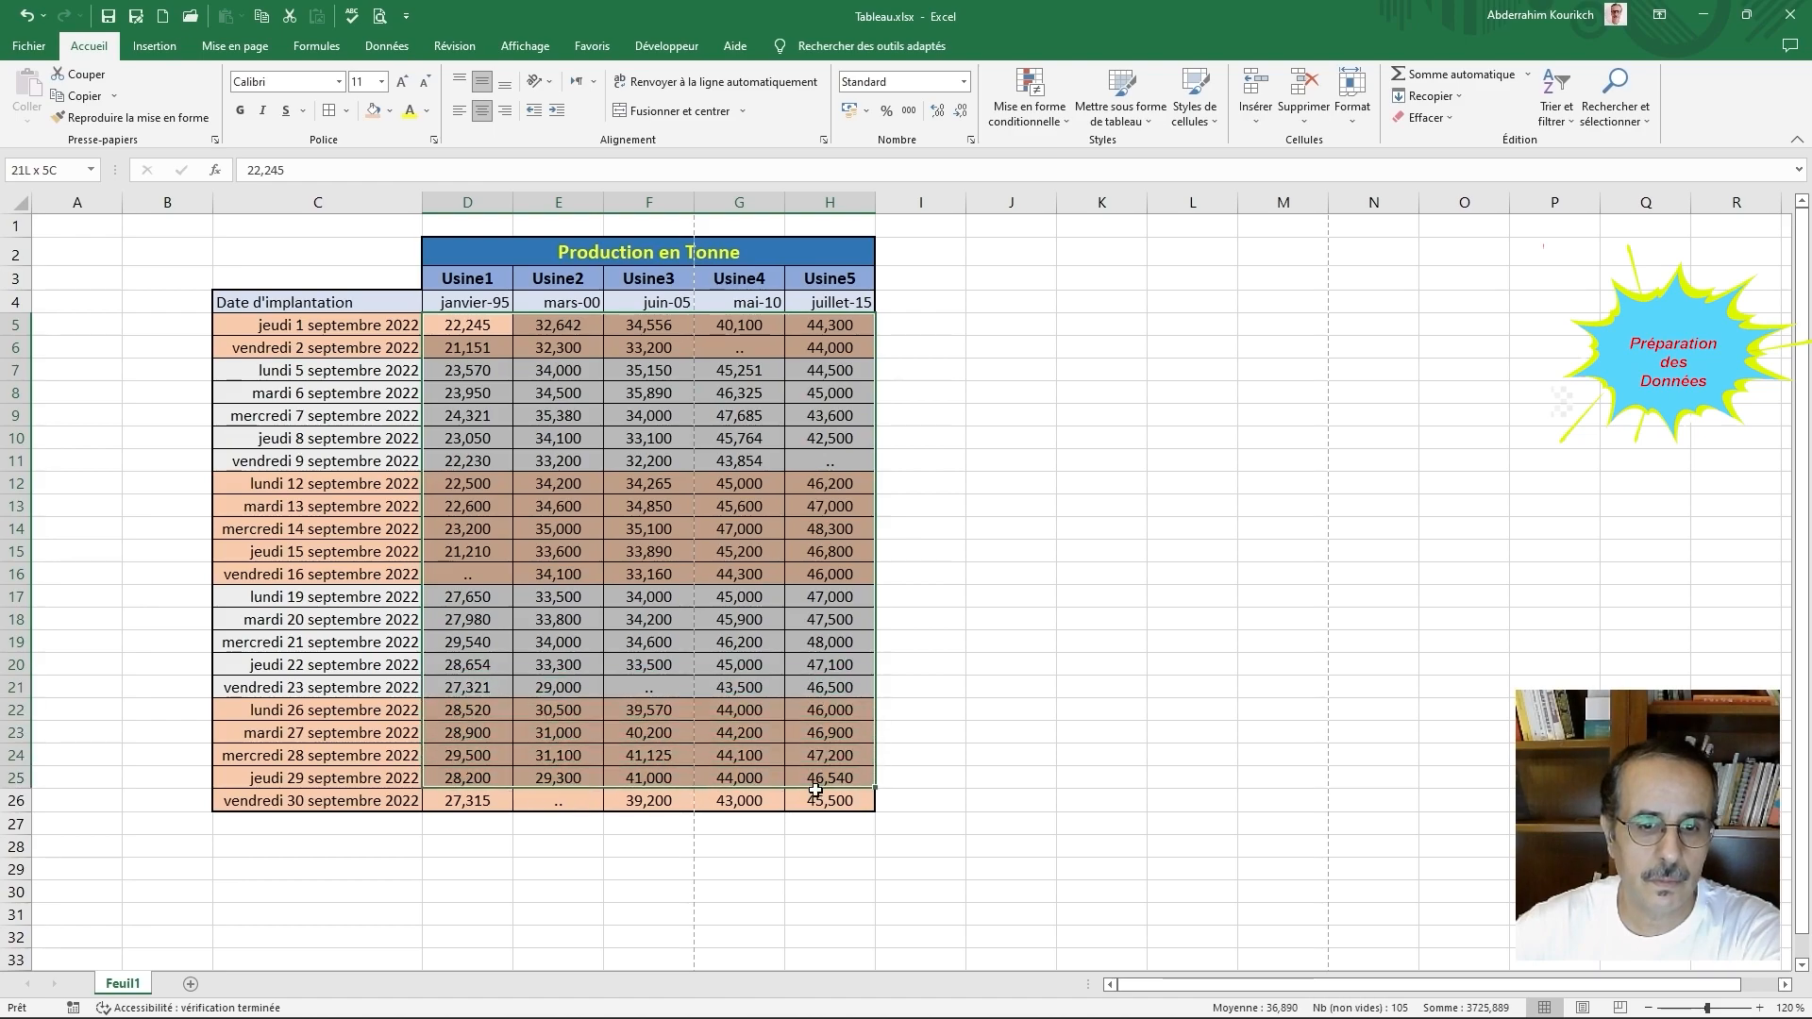
Step: Examine the production table for missing daily values marked ".." in the factory columns
{"action": "left_click", "coordinate": [957, 416]}
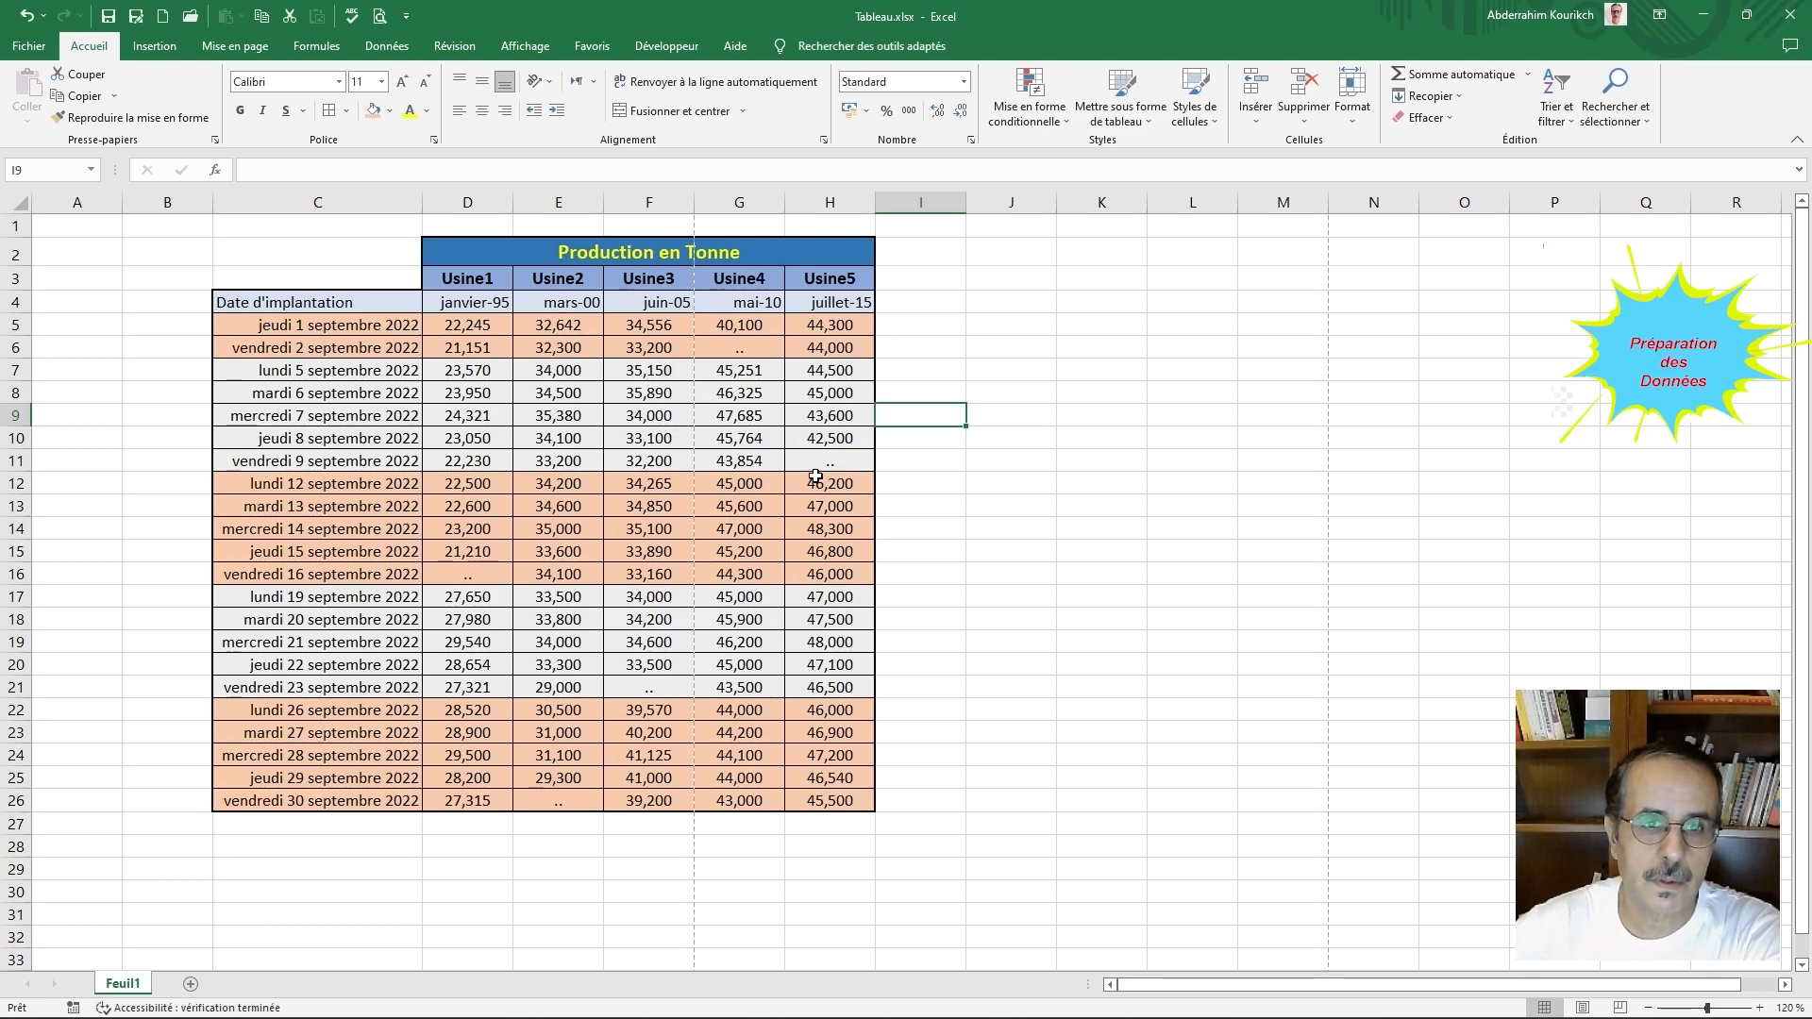
{"action": "left_click", "coordinate": [742, 351]}
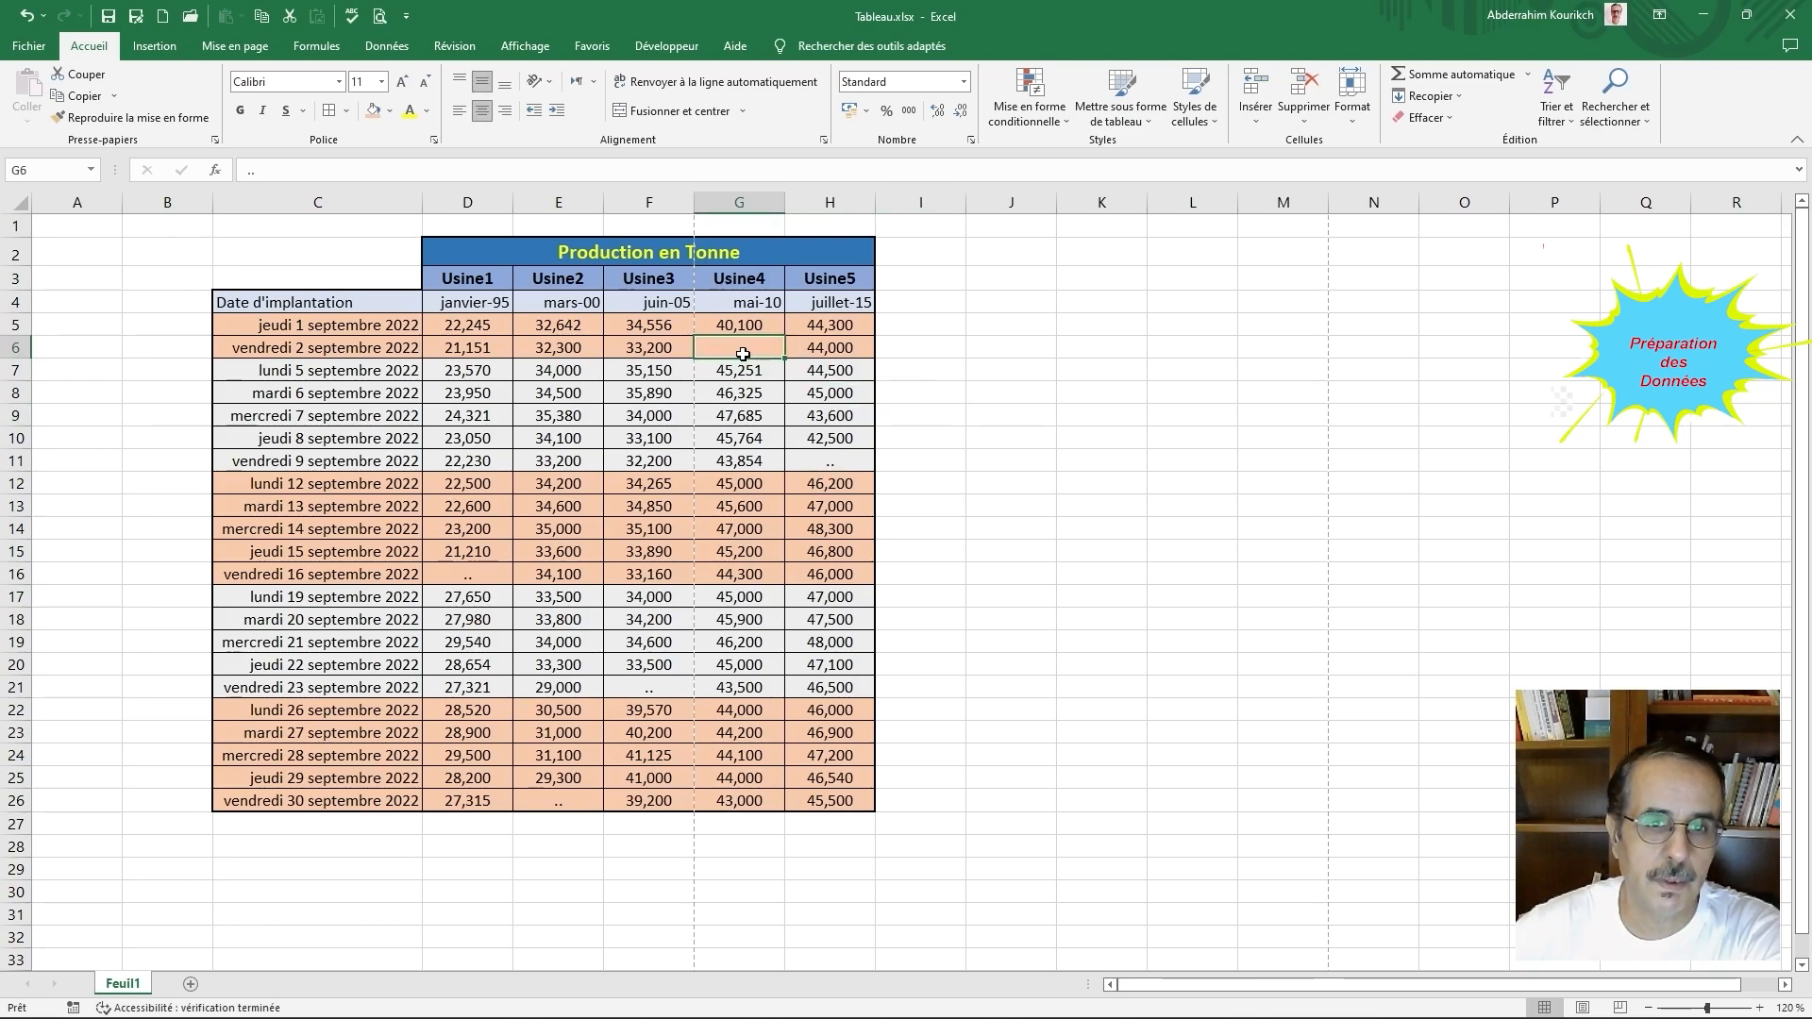
{"action": "left_click", "coordinate": [817, 461]}
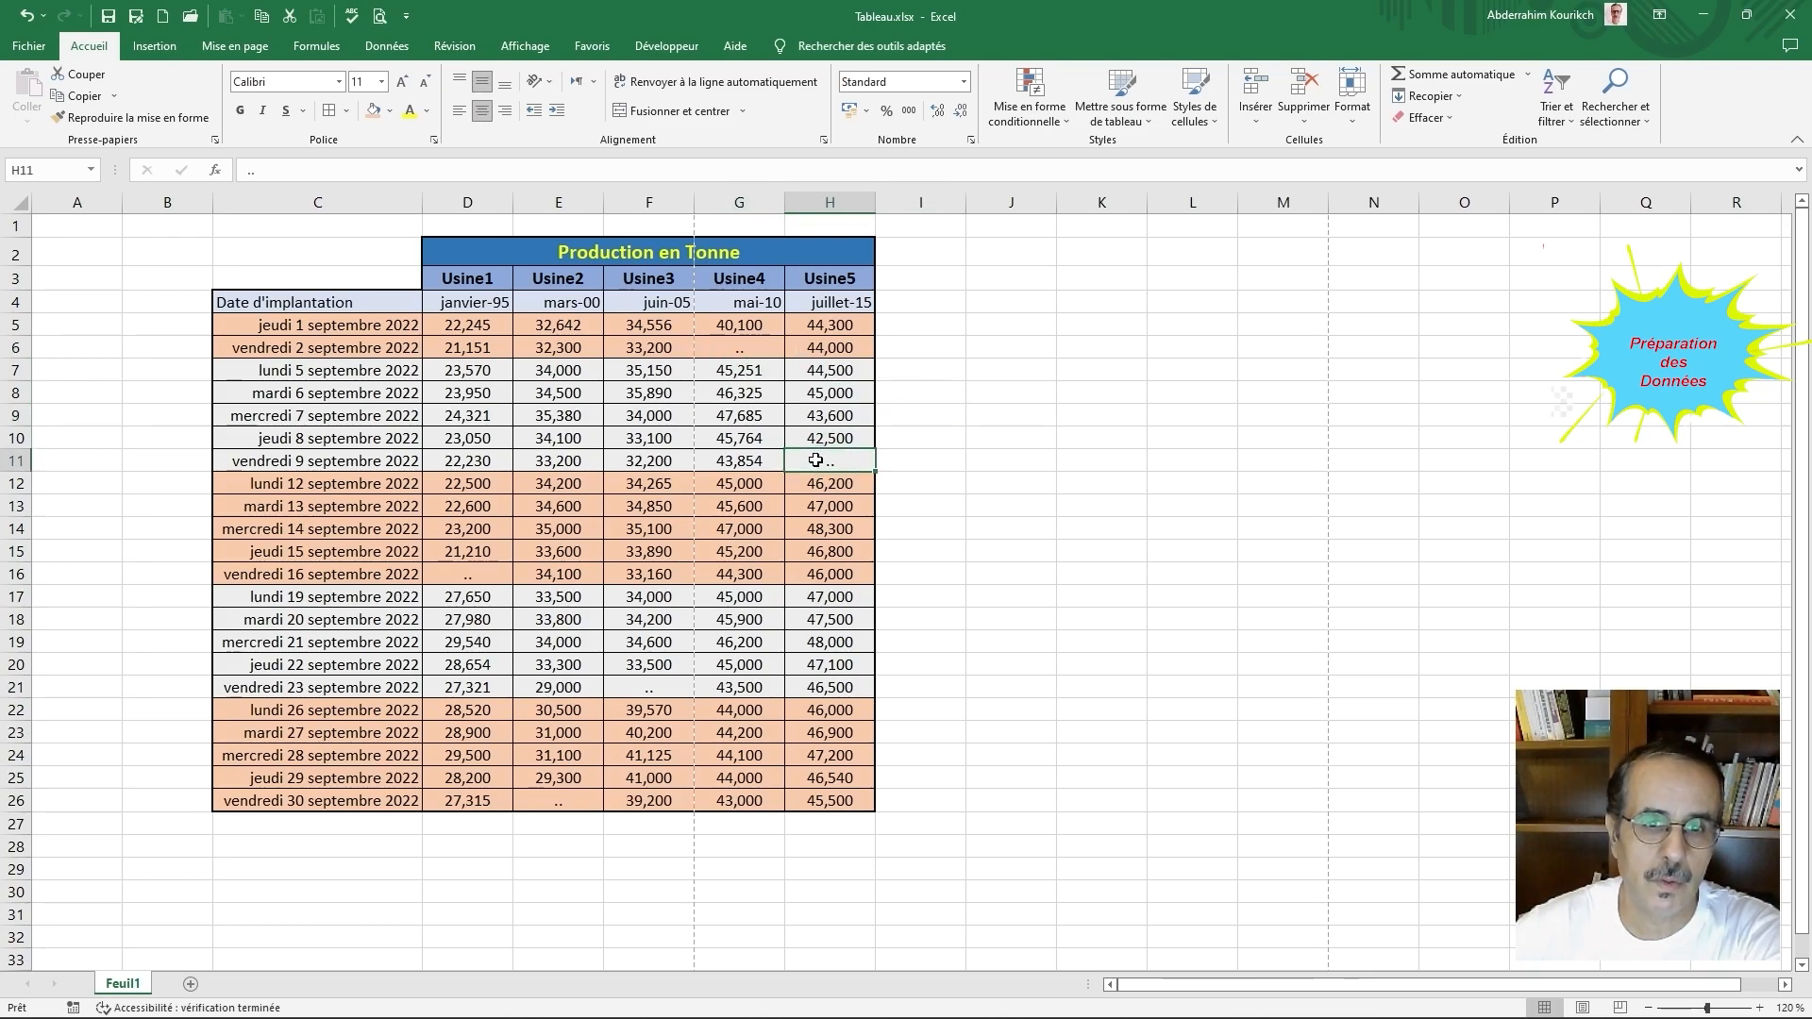
{"action": "left_click", "coordinate": [657, 691]}
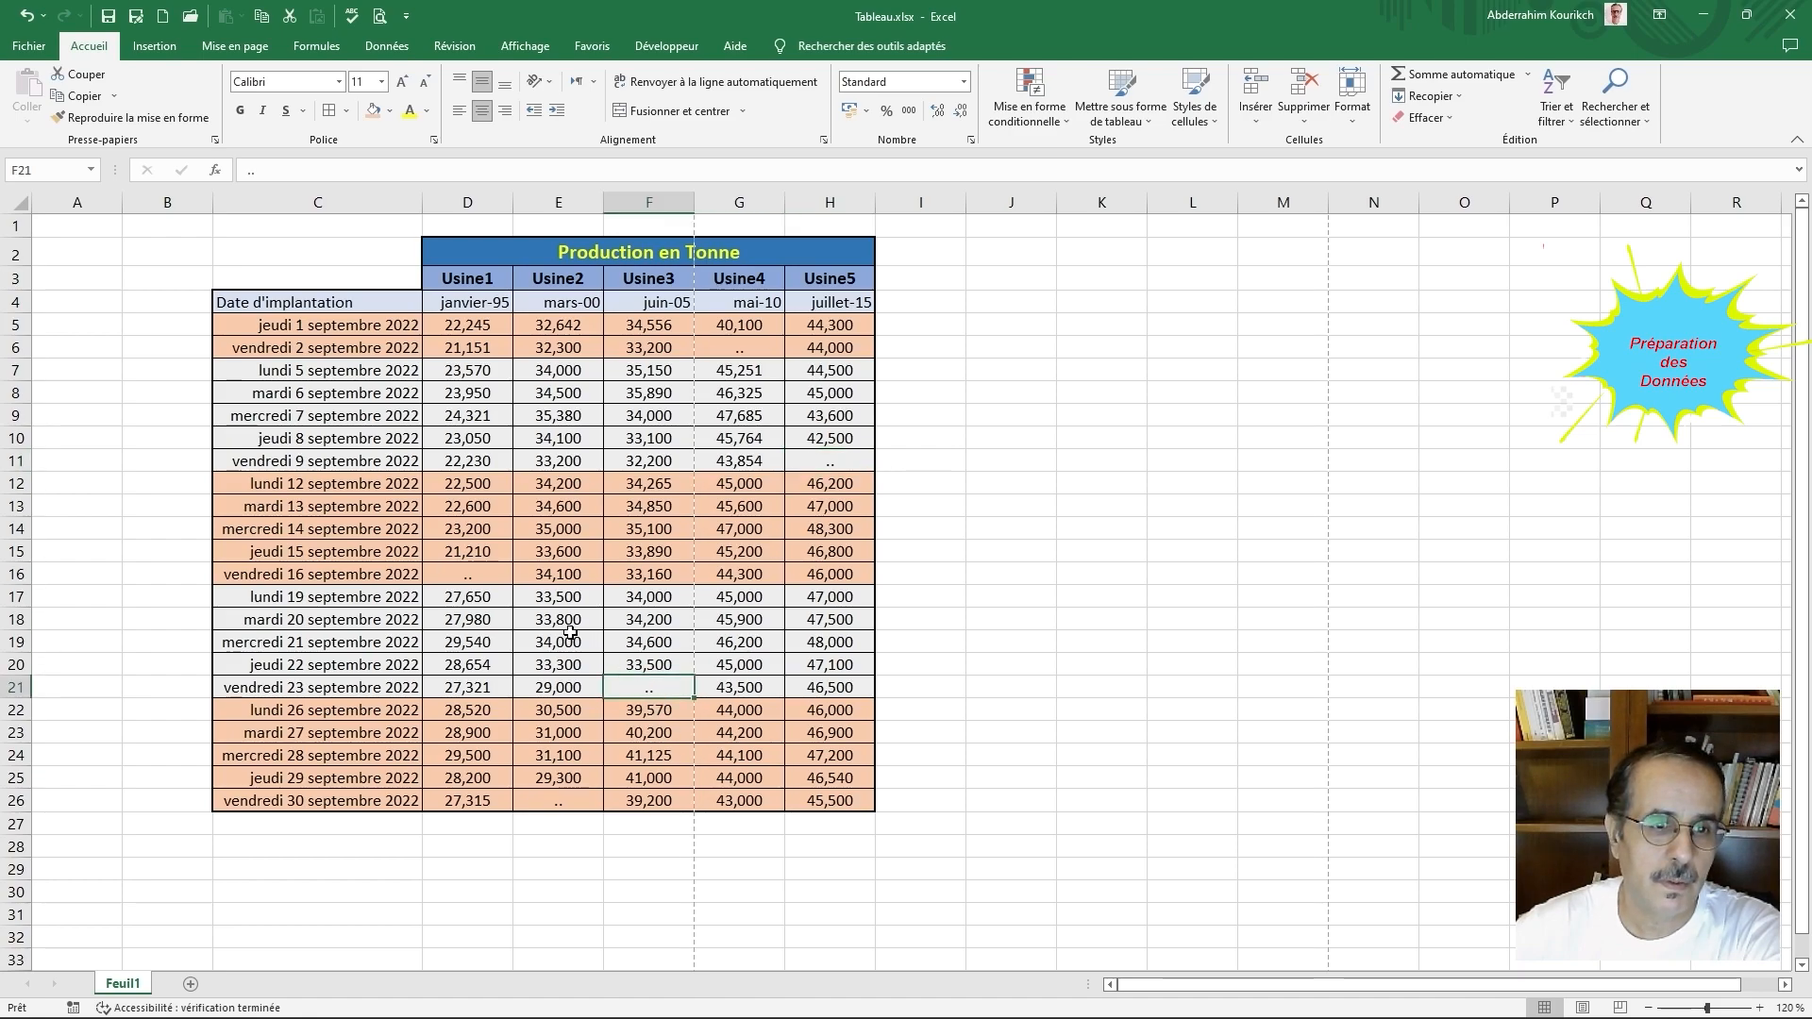
{"action": "left_click", "coordinate": [483, 575]}
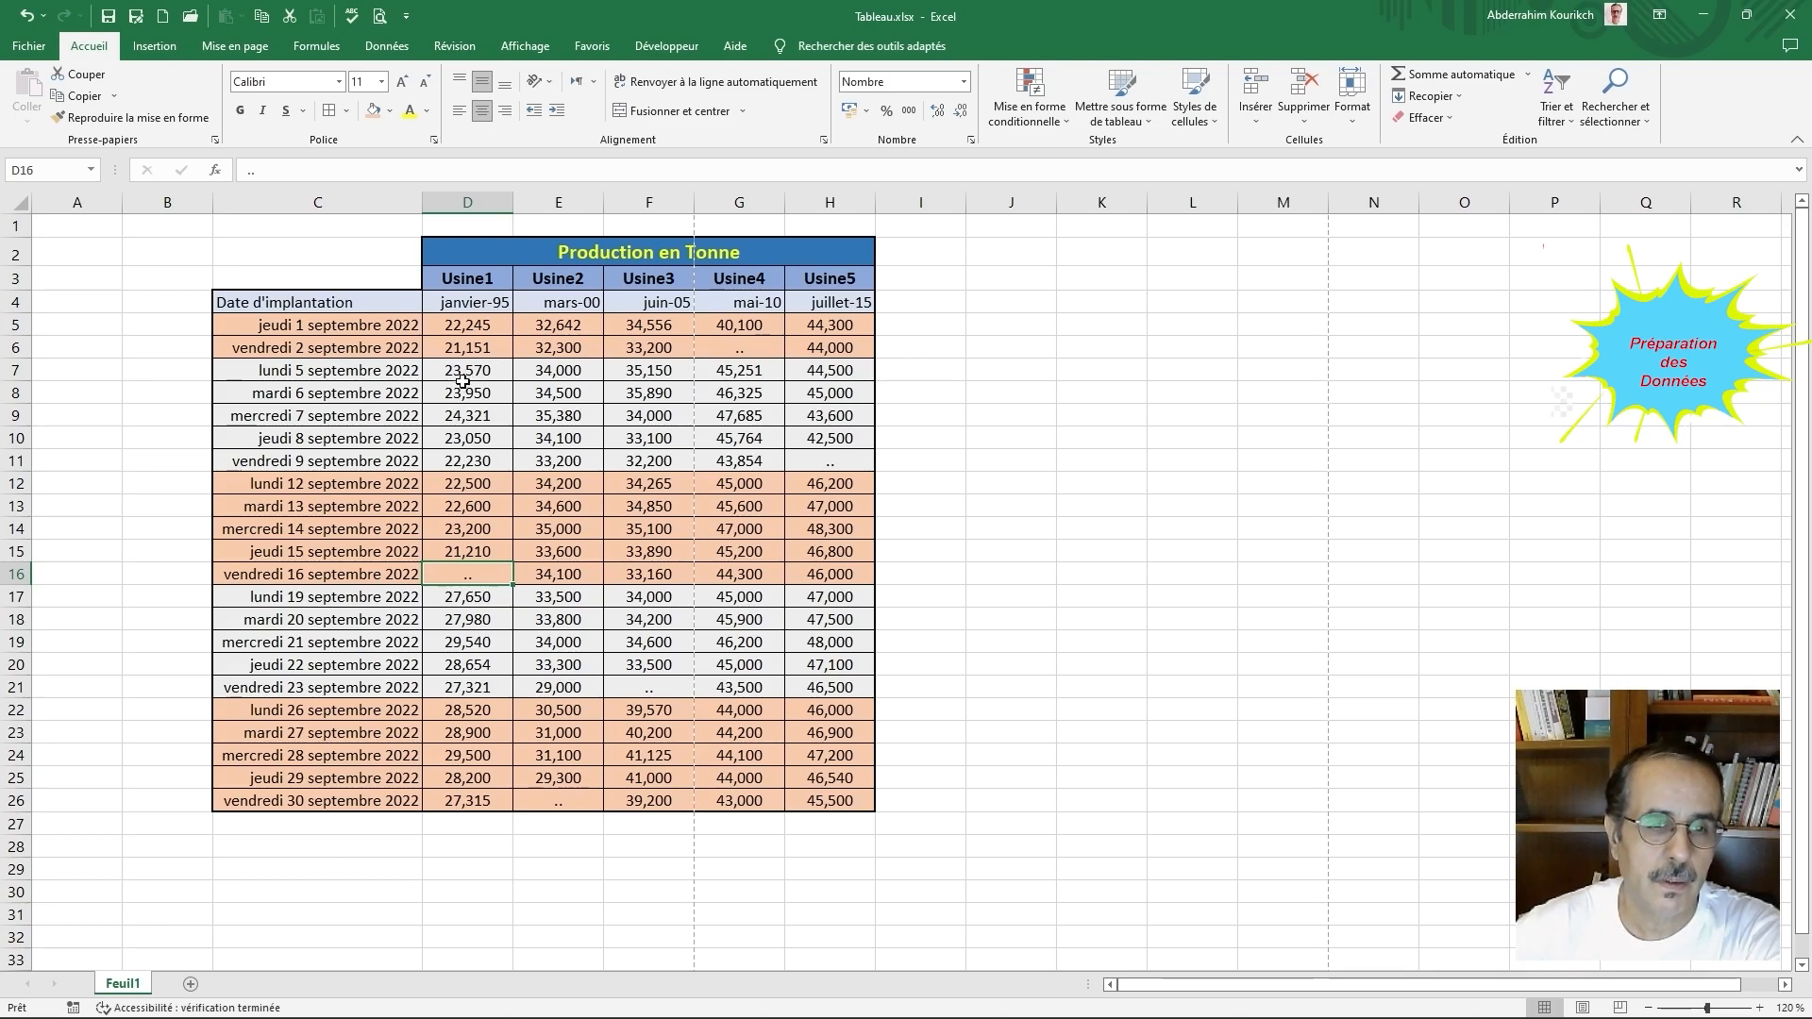
{"action": "left_click", "coordinate": [928, 361]}
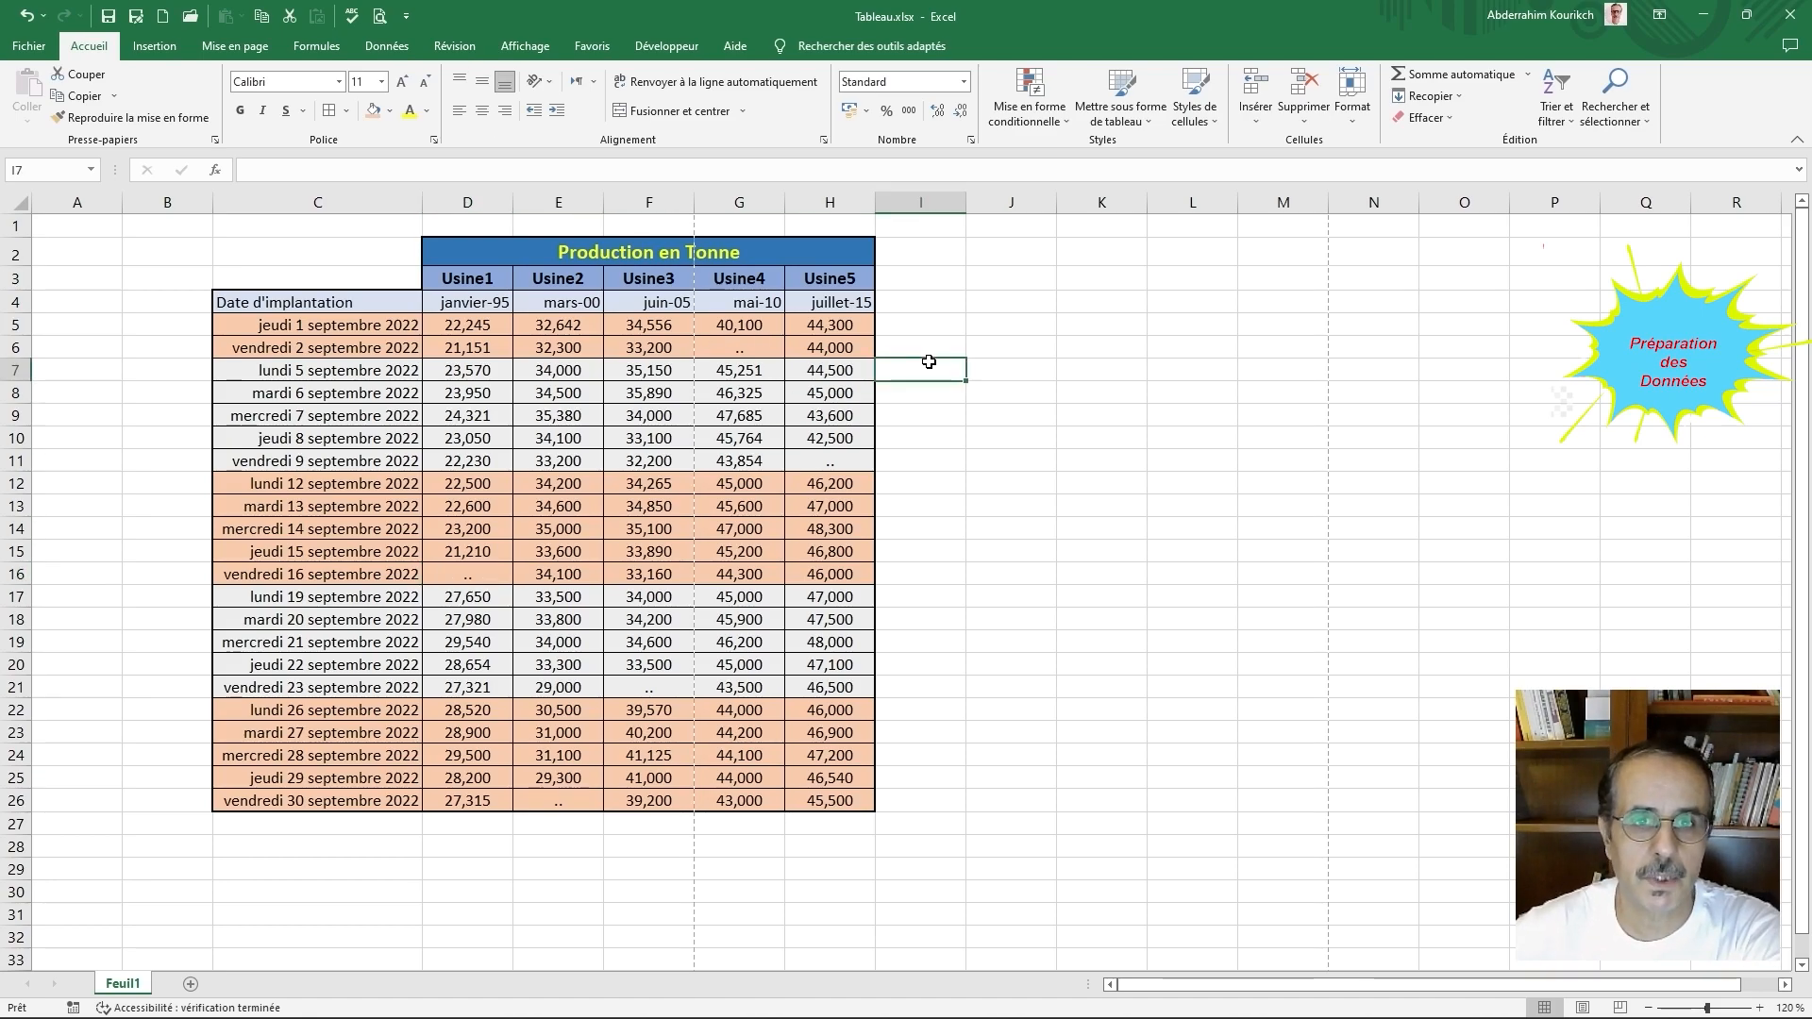
{"action": "left_click", "coordinate": [954, 305]}
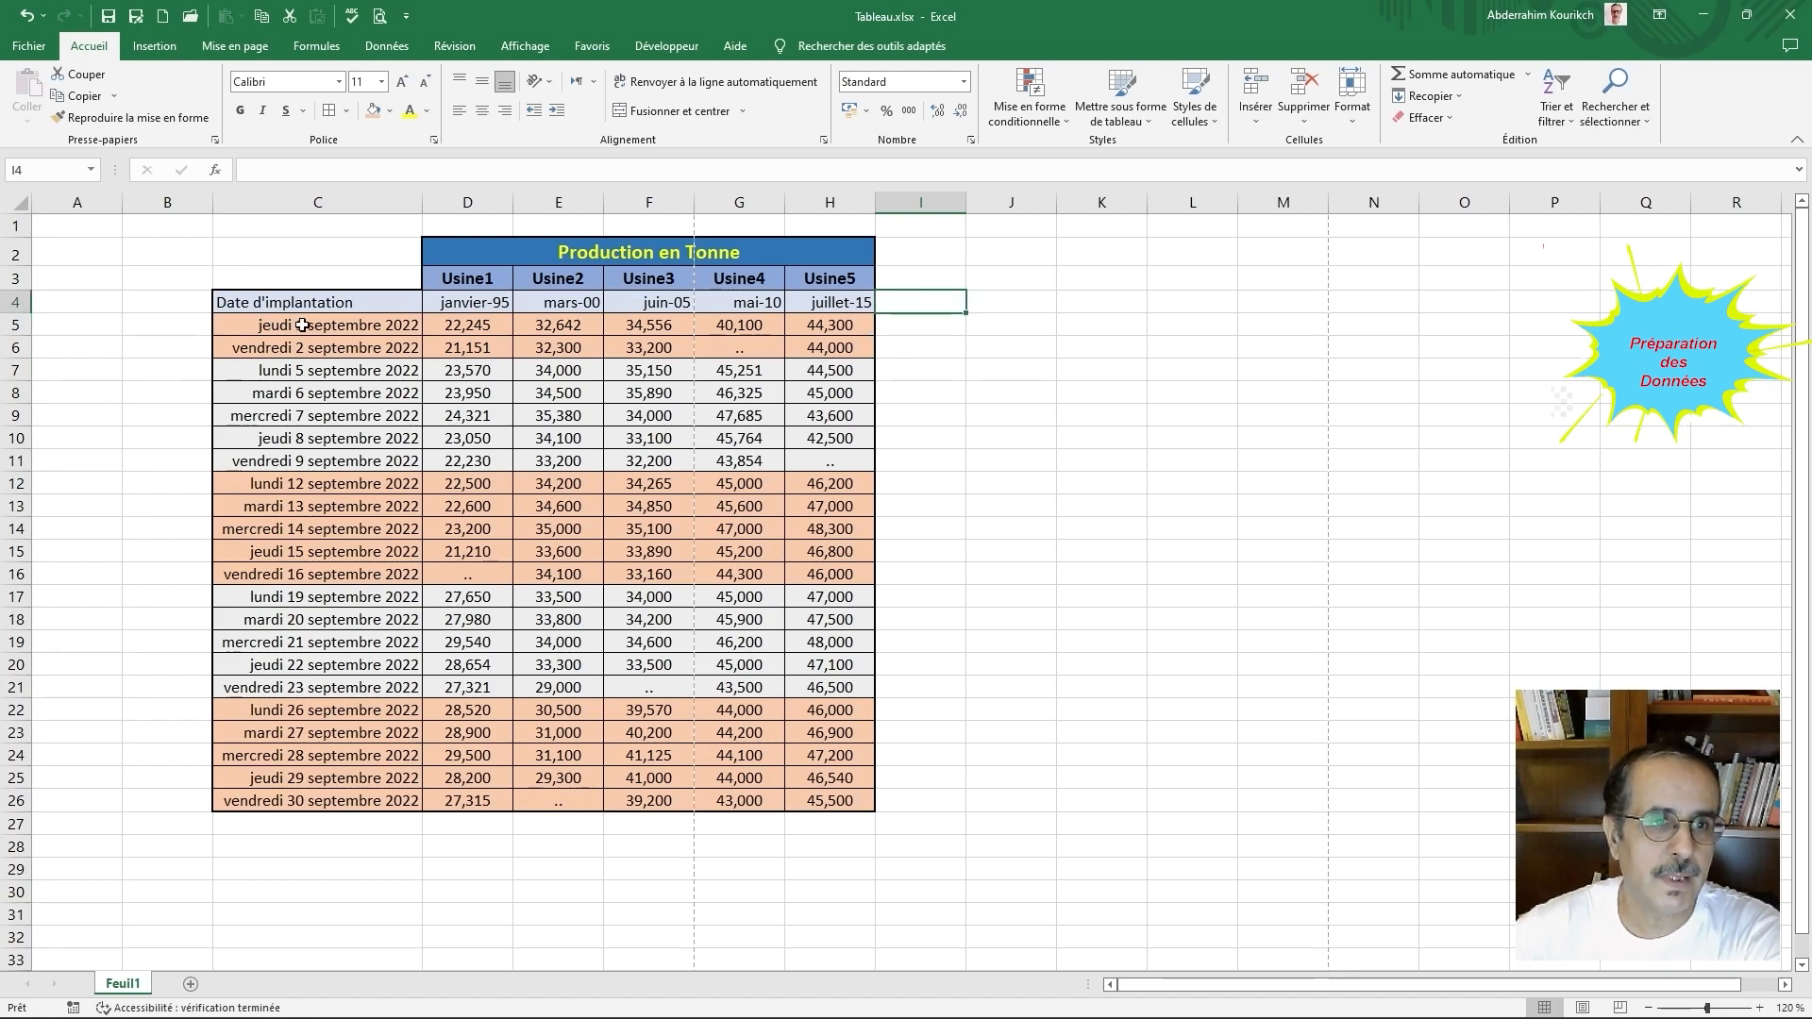
{"action": "left_click", "coordinate": [981, 366]}
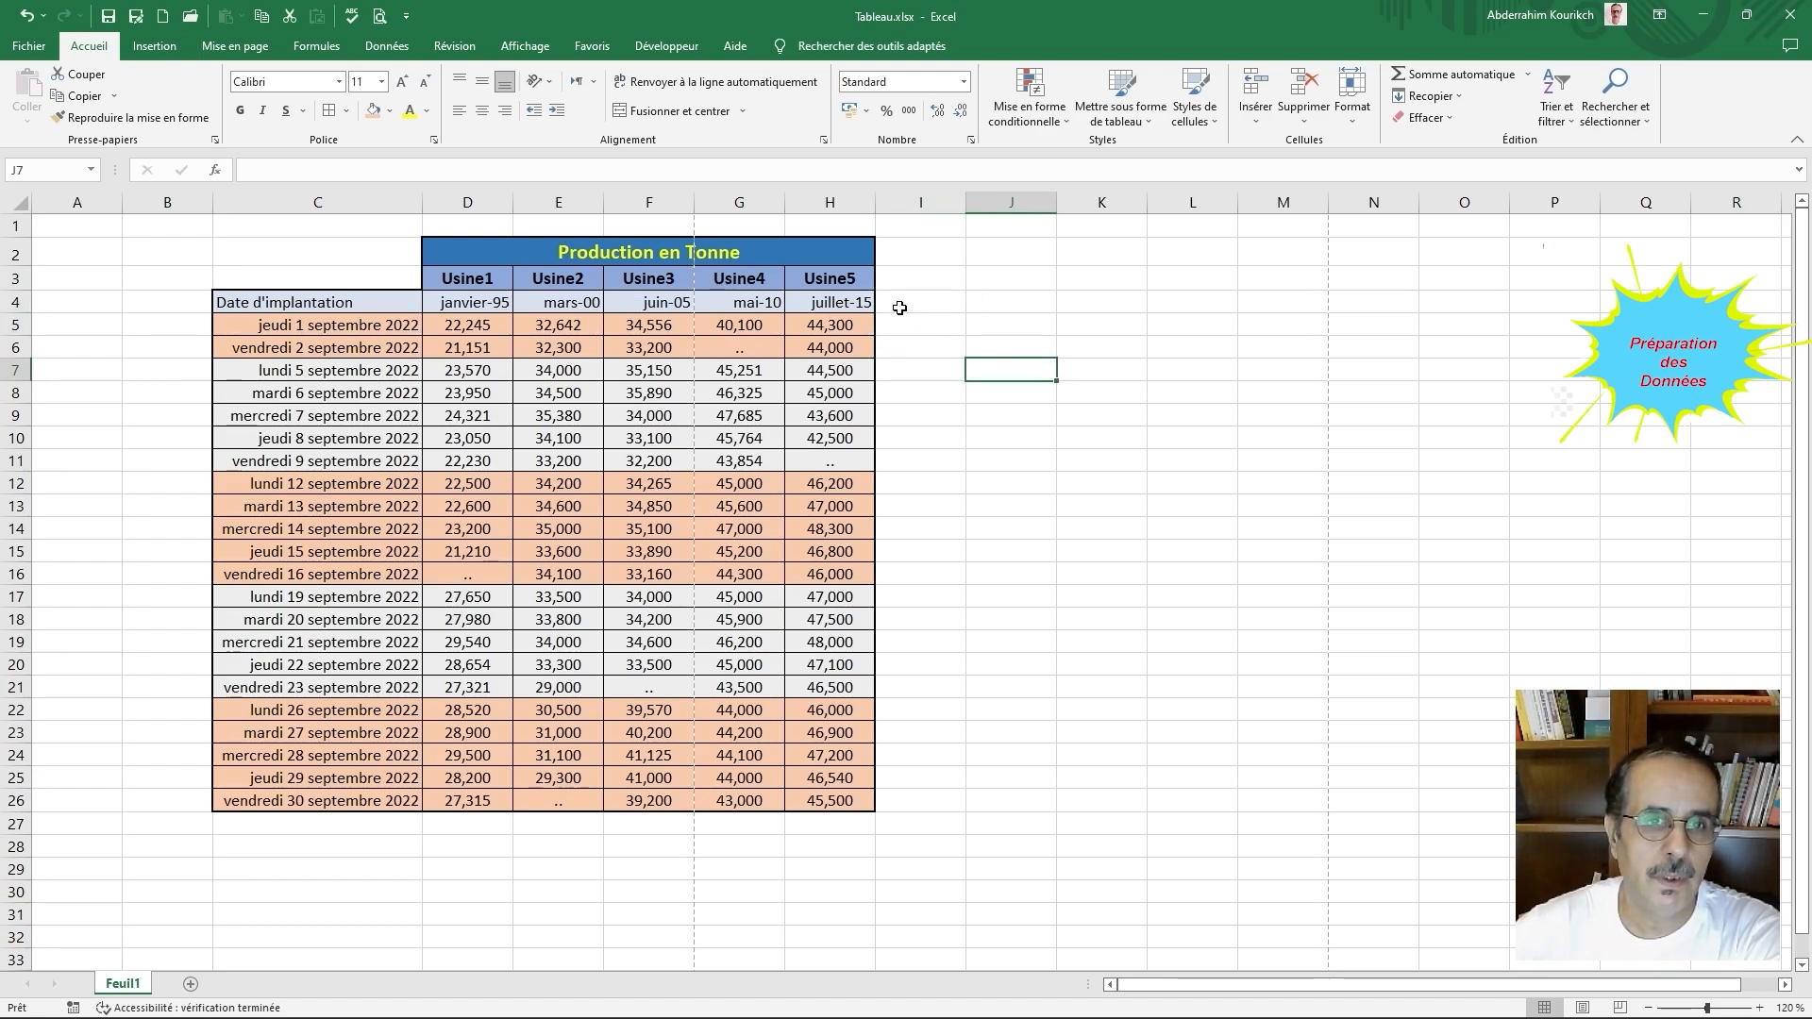
Step: Insert a blank row in the production table above the jeudi 1 septembre 2022 row
{"action": "left_click", "coordinate": [15, 324]}
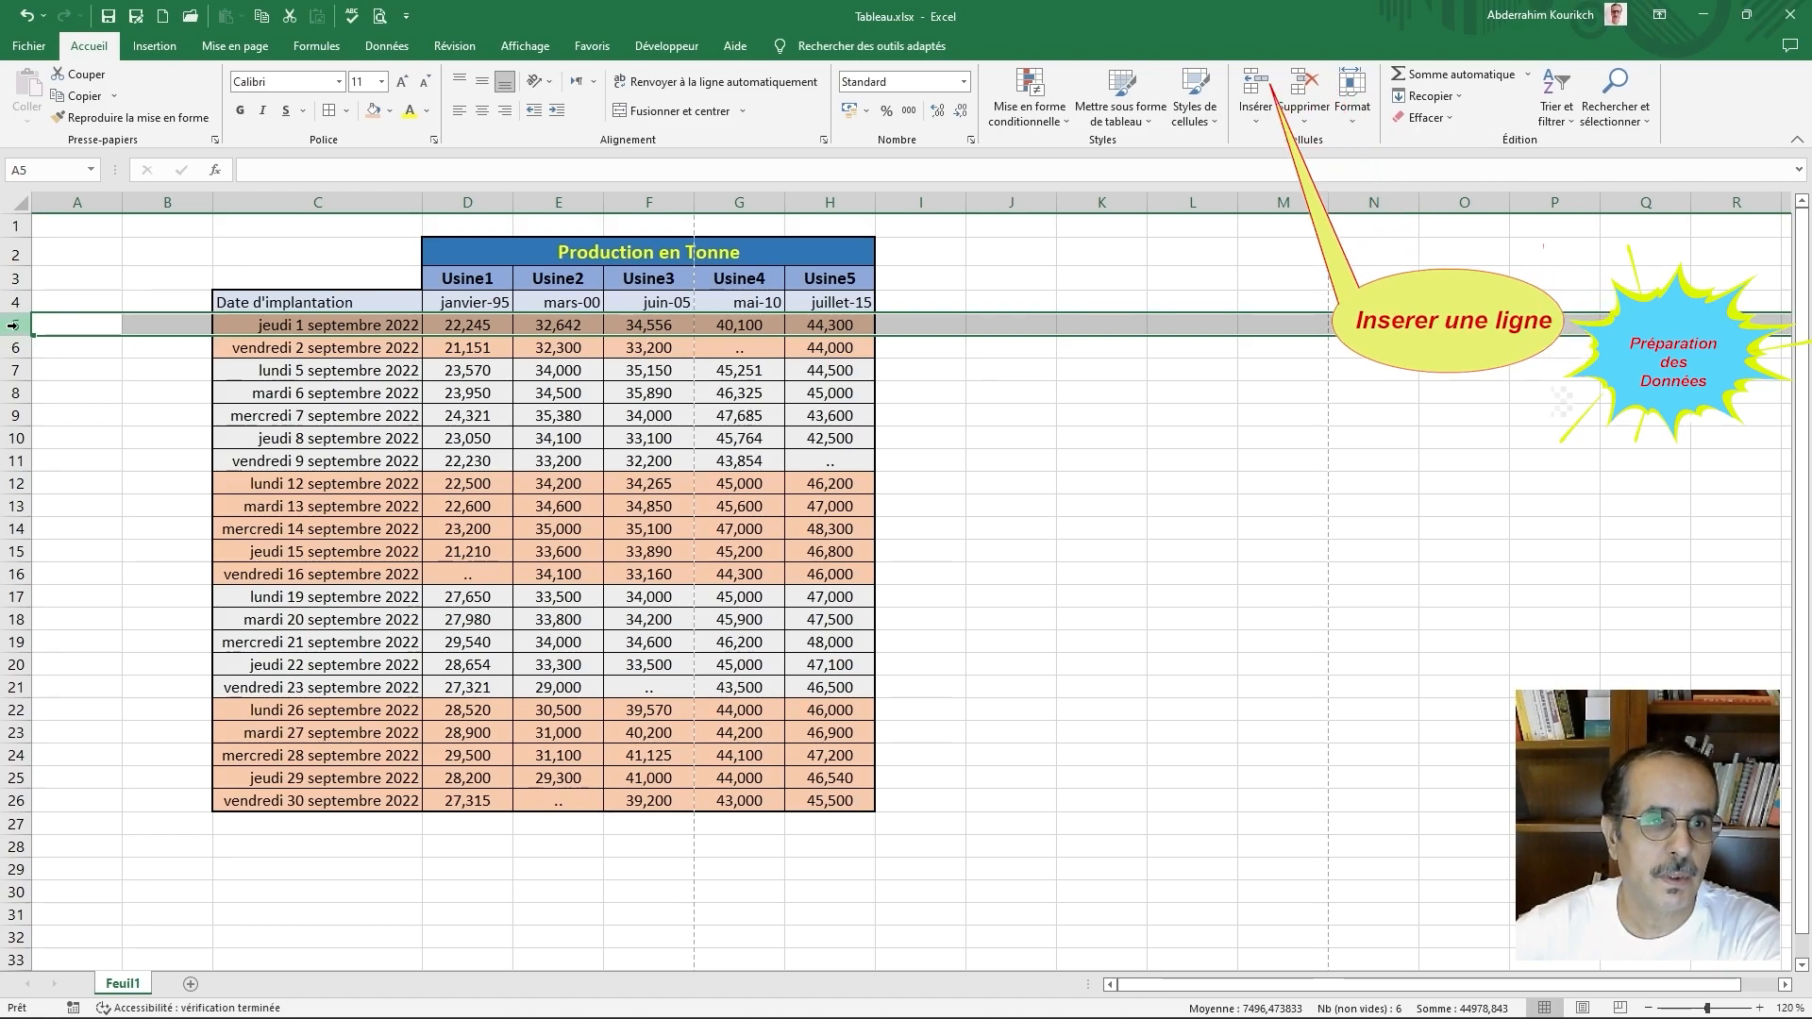
{"action": "left_click", "coordinate": [1262, 83]}
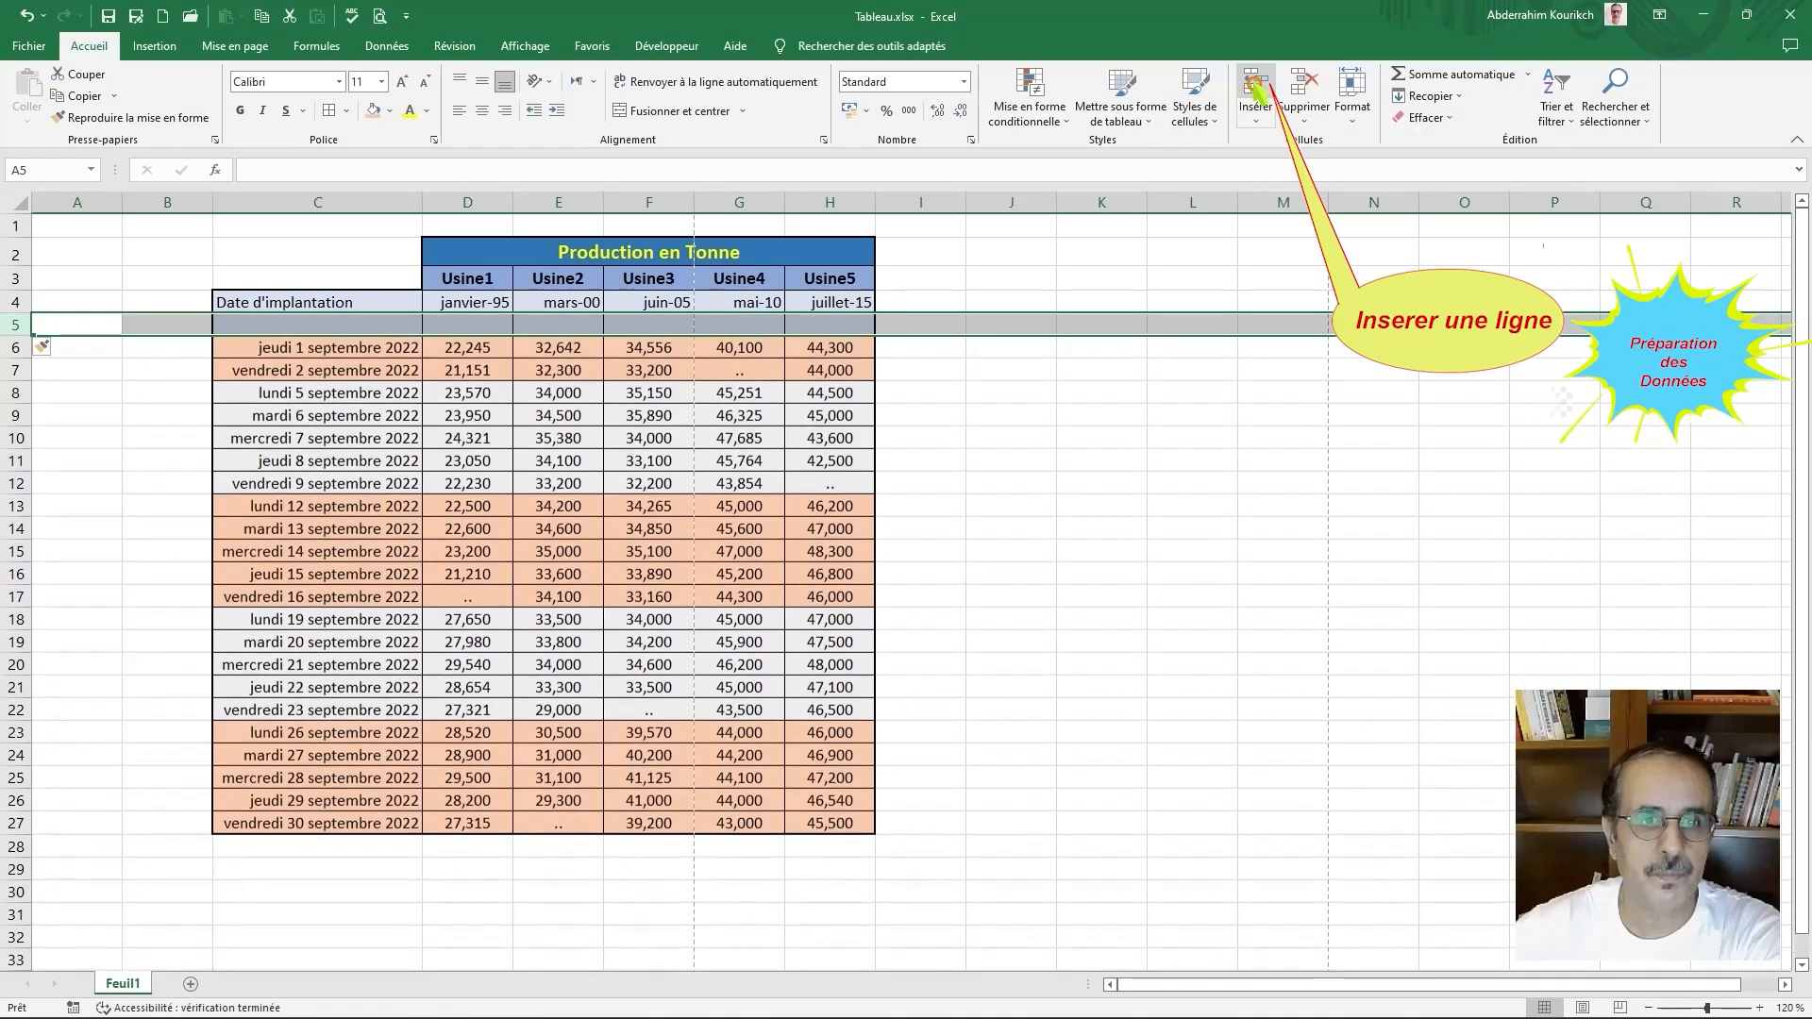
{"action": "left_click", "coordinate": [1065, 443]}
Step: Label the new row "Production prevue" in cell C5, directly under Date d'implantation
{"action": "left_click", "coordinate": [355, 326]}
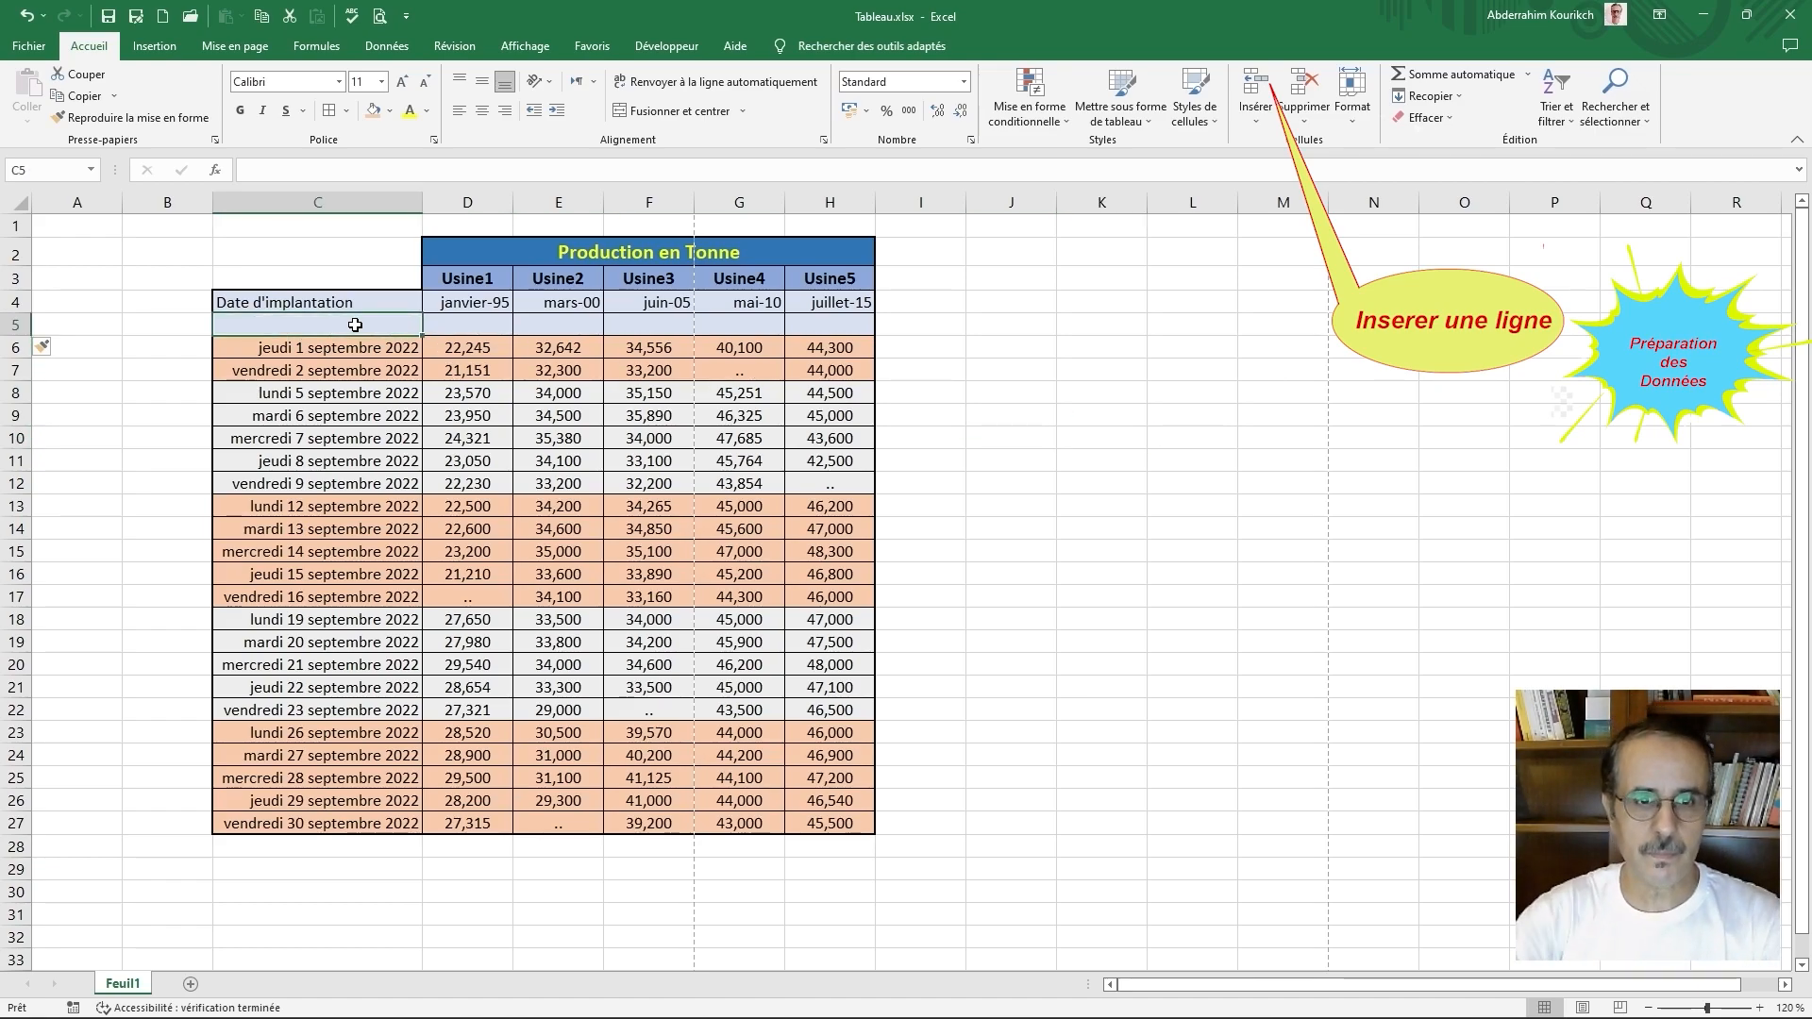
{"action": "type", "text": "P"}
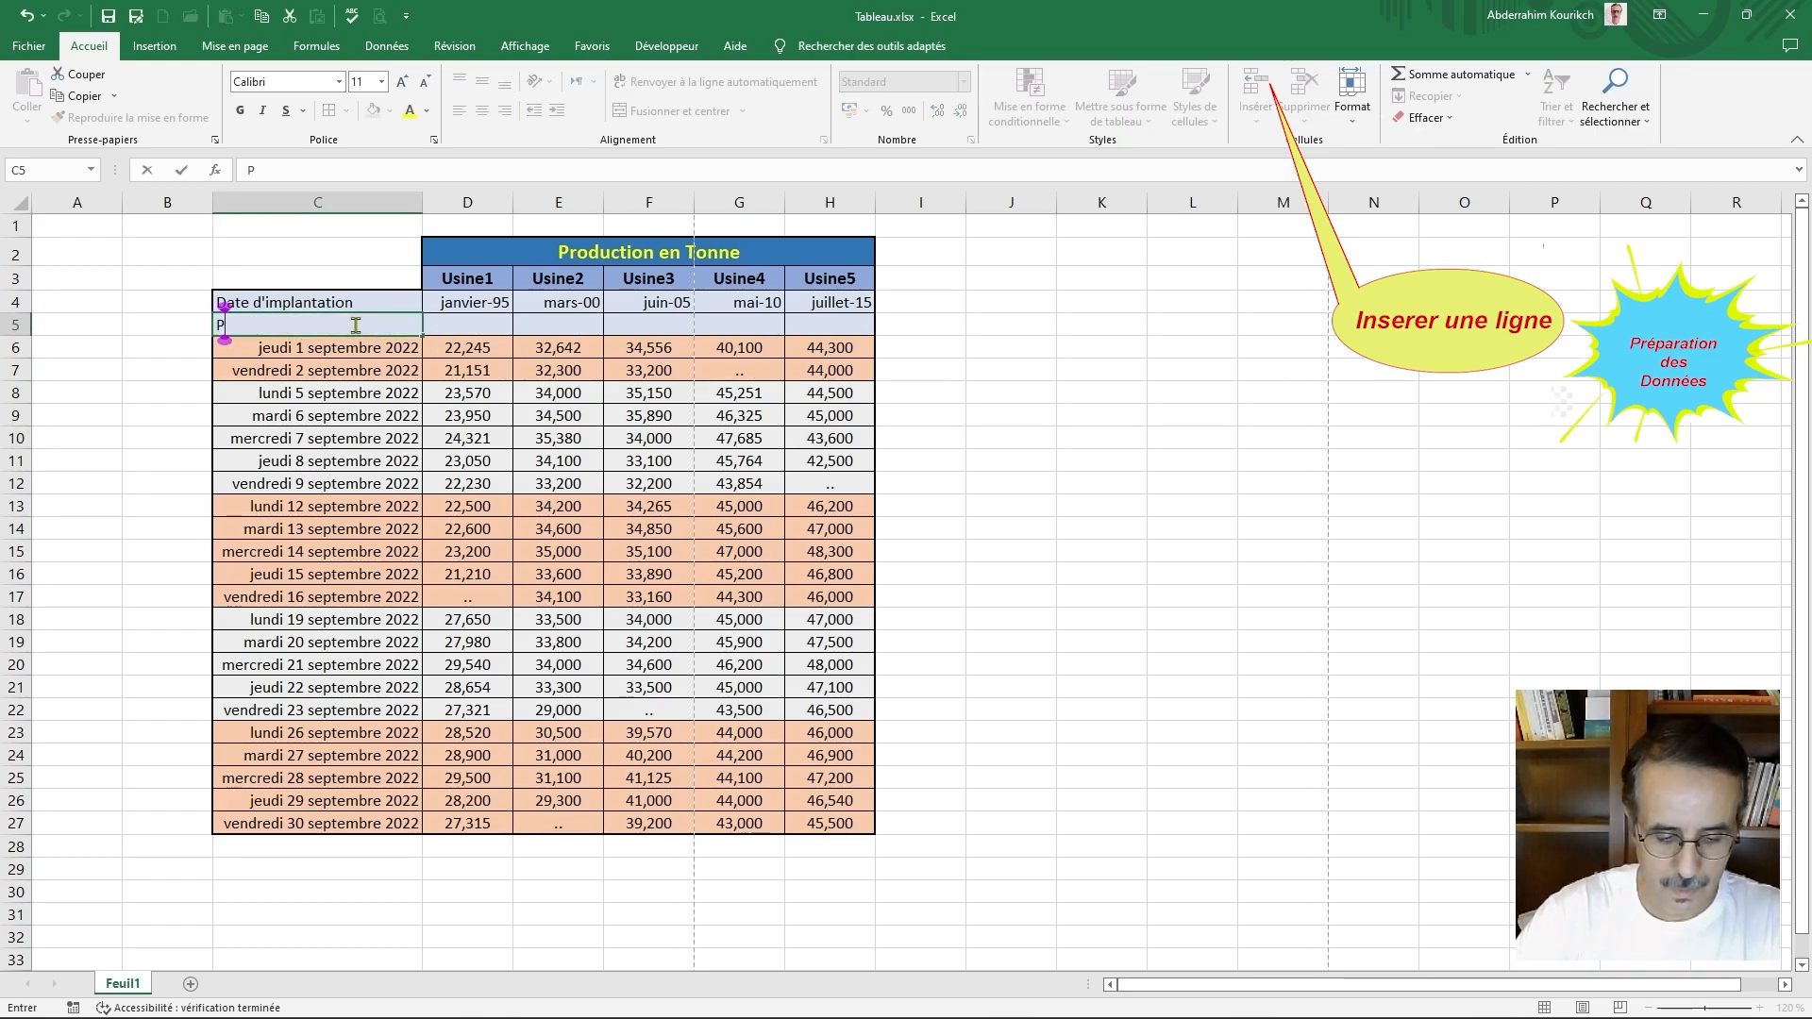
{"action": "type", "text": "roduct"}
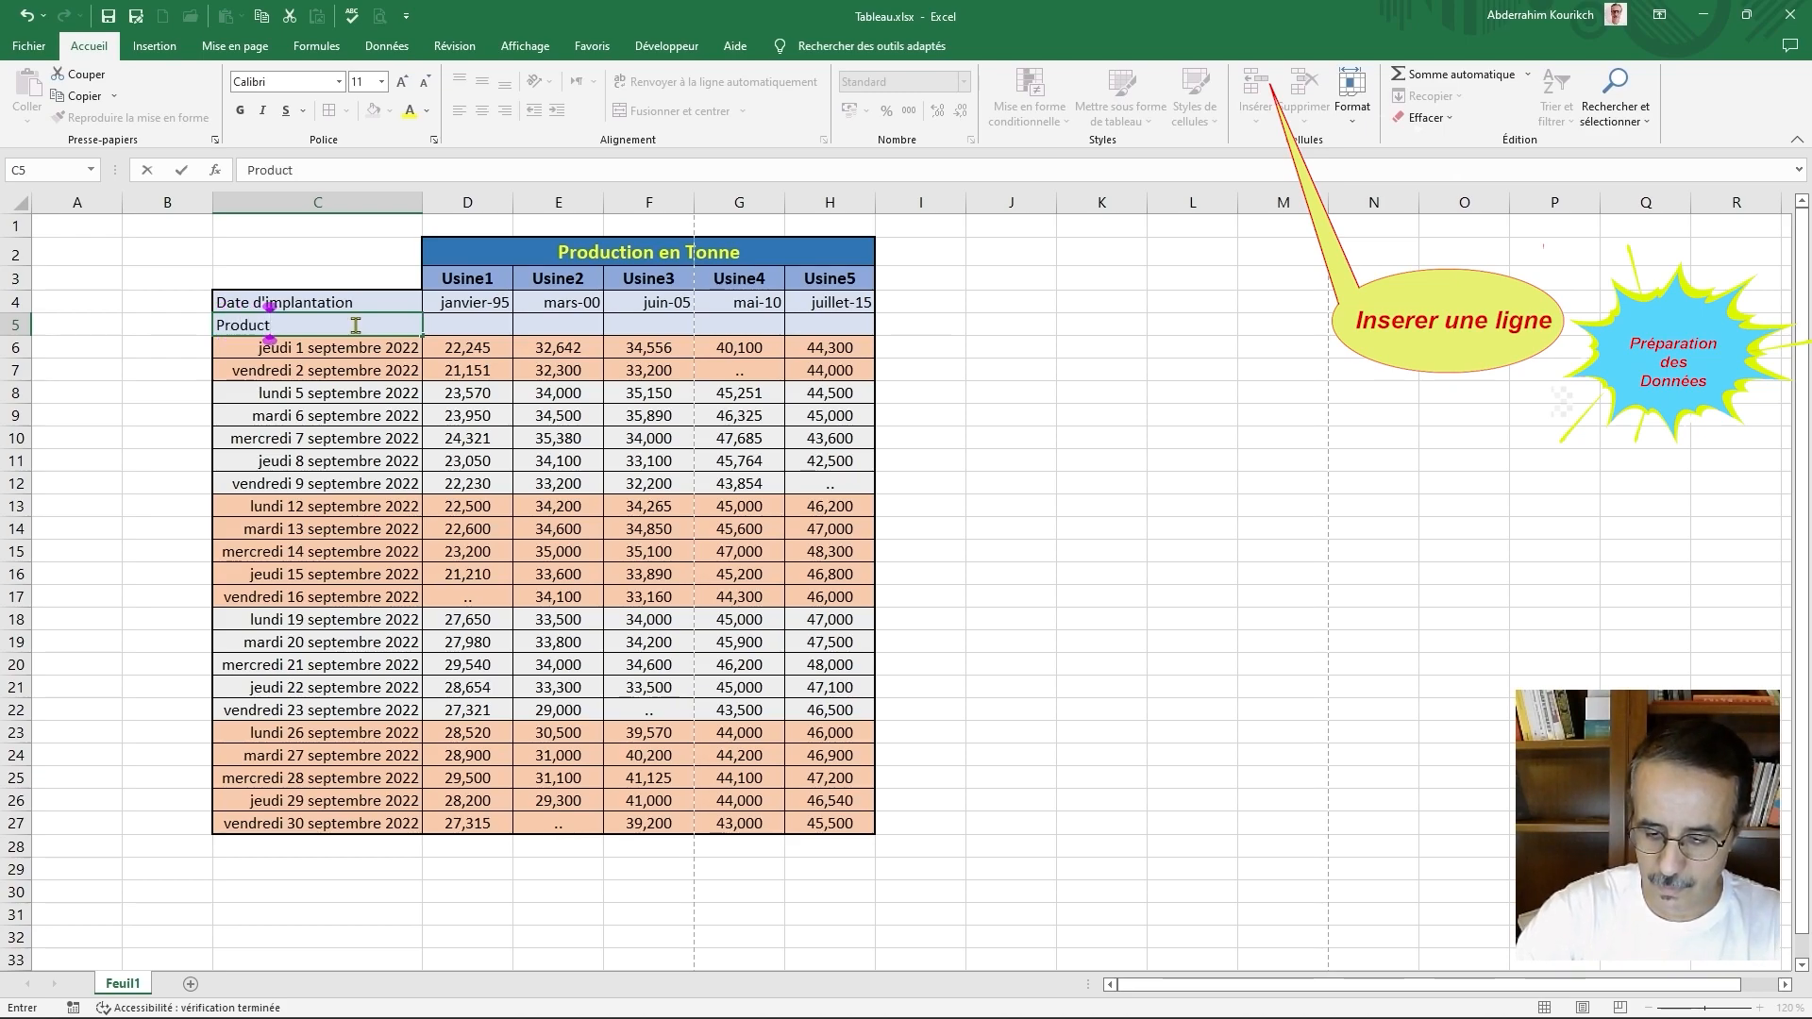
{"action": "type", "text": "ion pevue"}
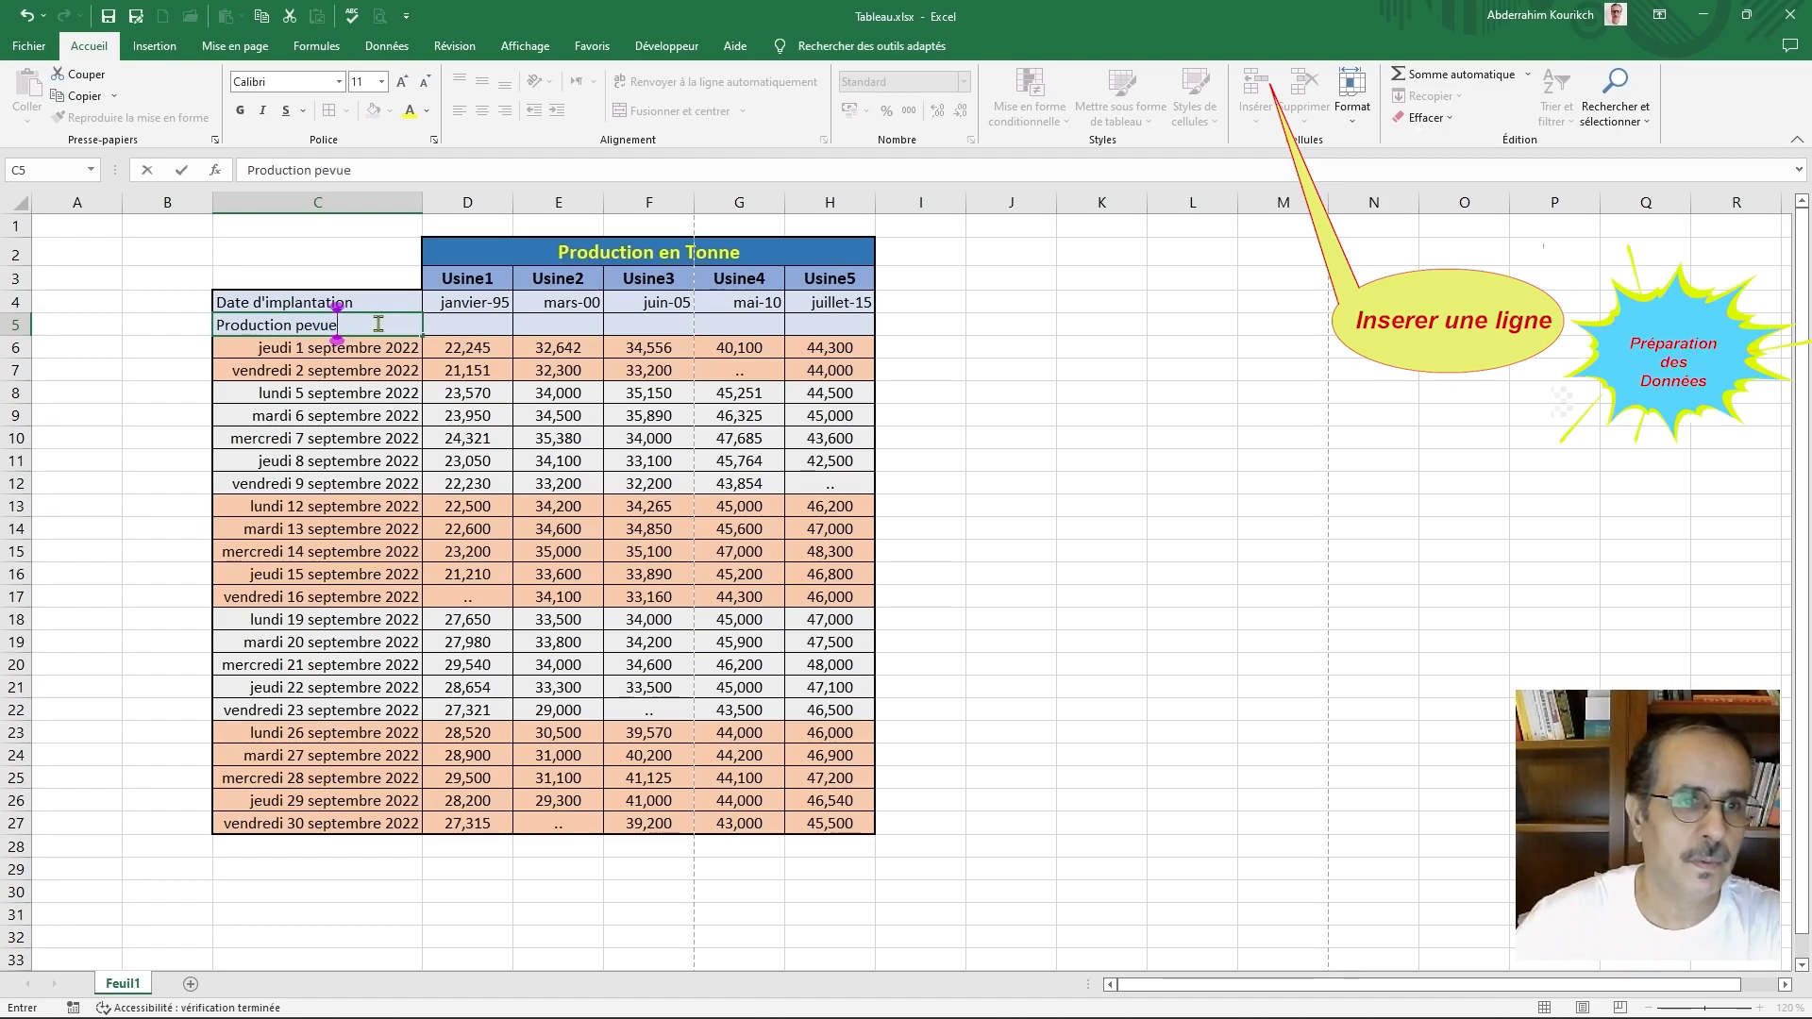
{"action": "left_click", "coordinate": [311, 325]}
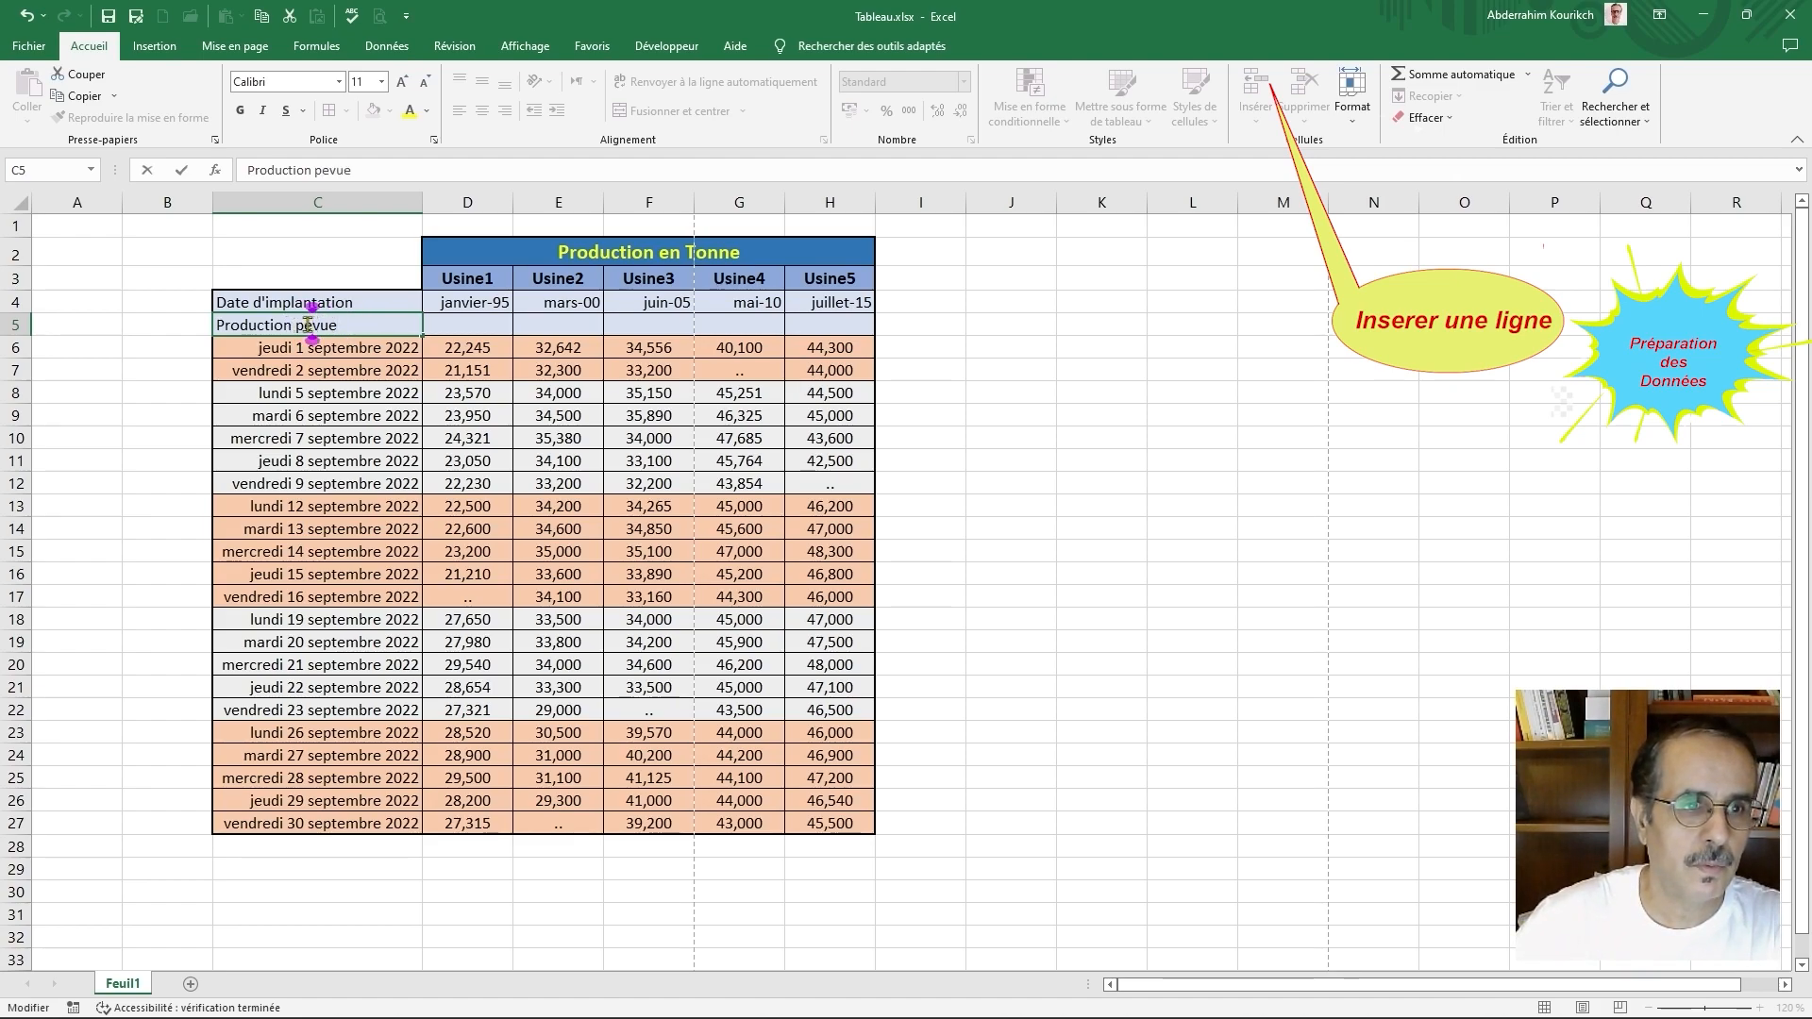
{"action": "type", "text": "r"}
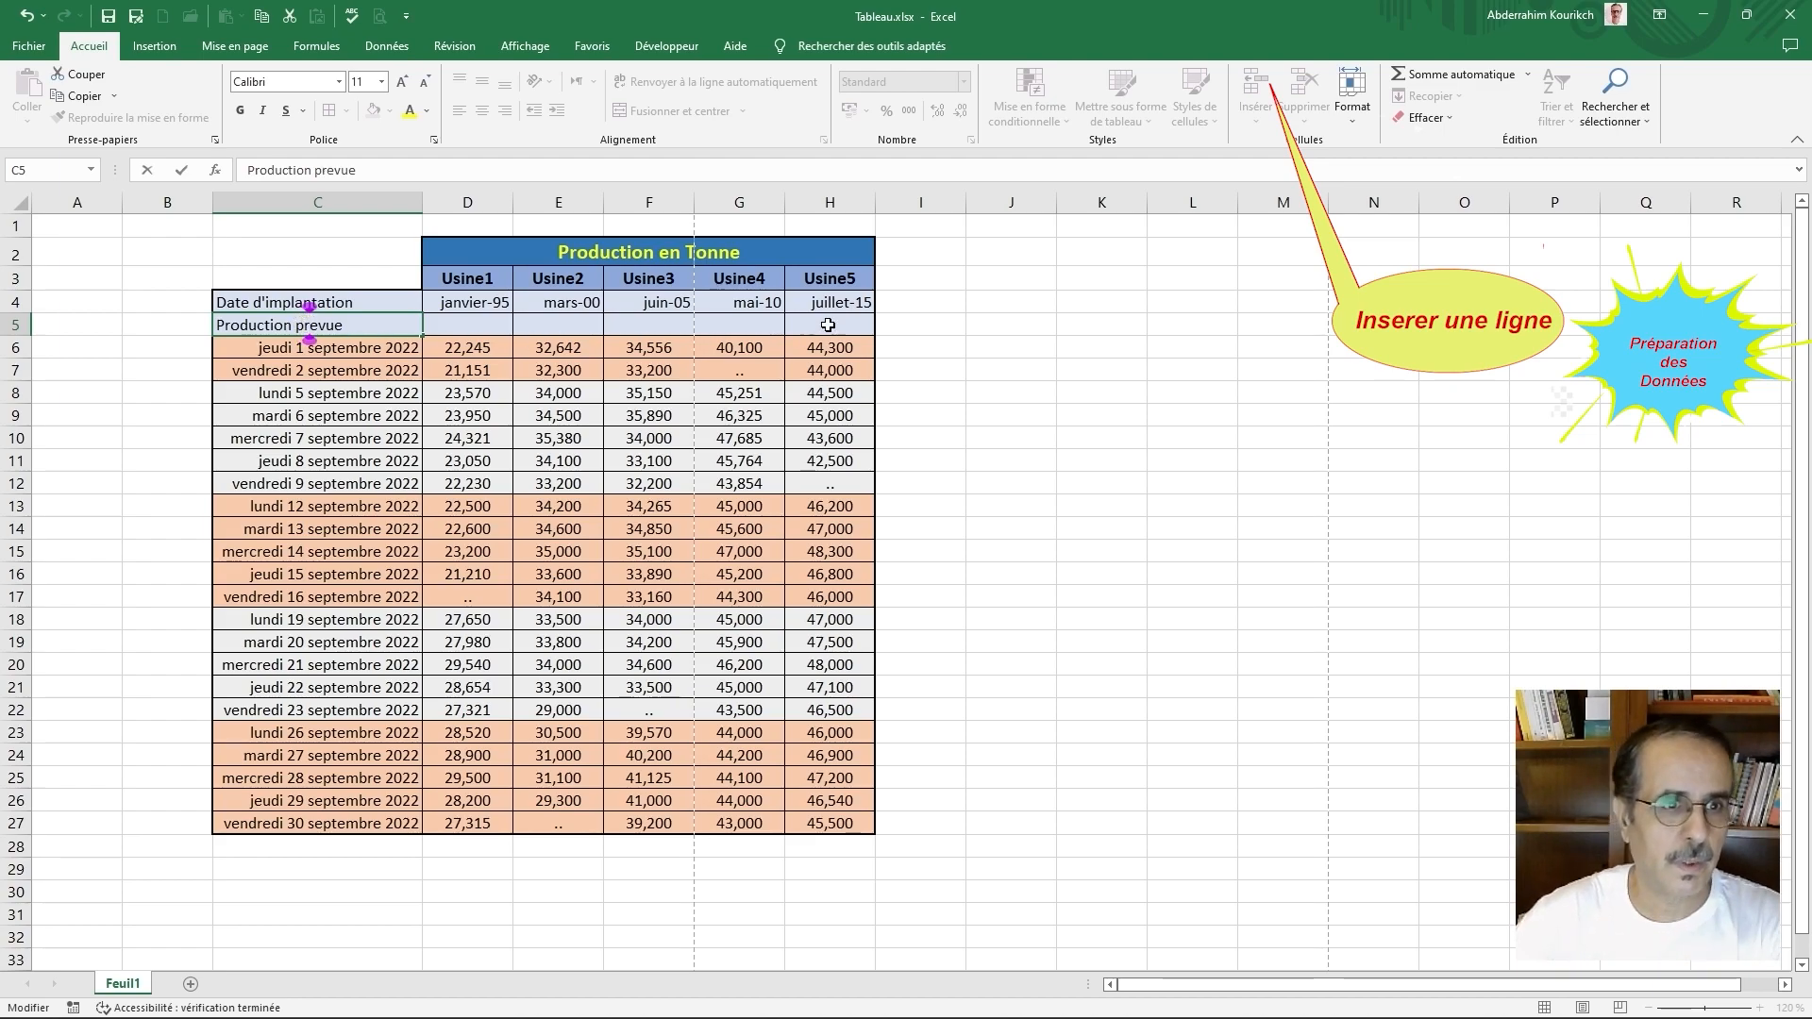
Step: Enter 30 as the planned production for Usine1 in cell D5
{"action": "left_click", "coordinate": [486, 328]}
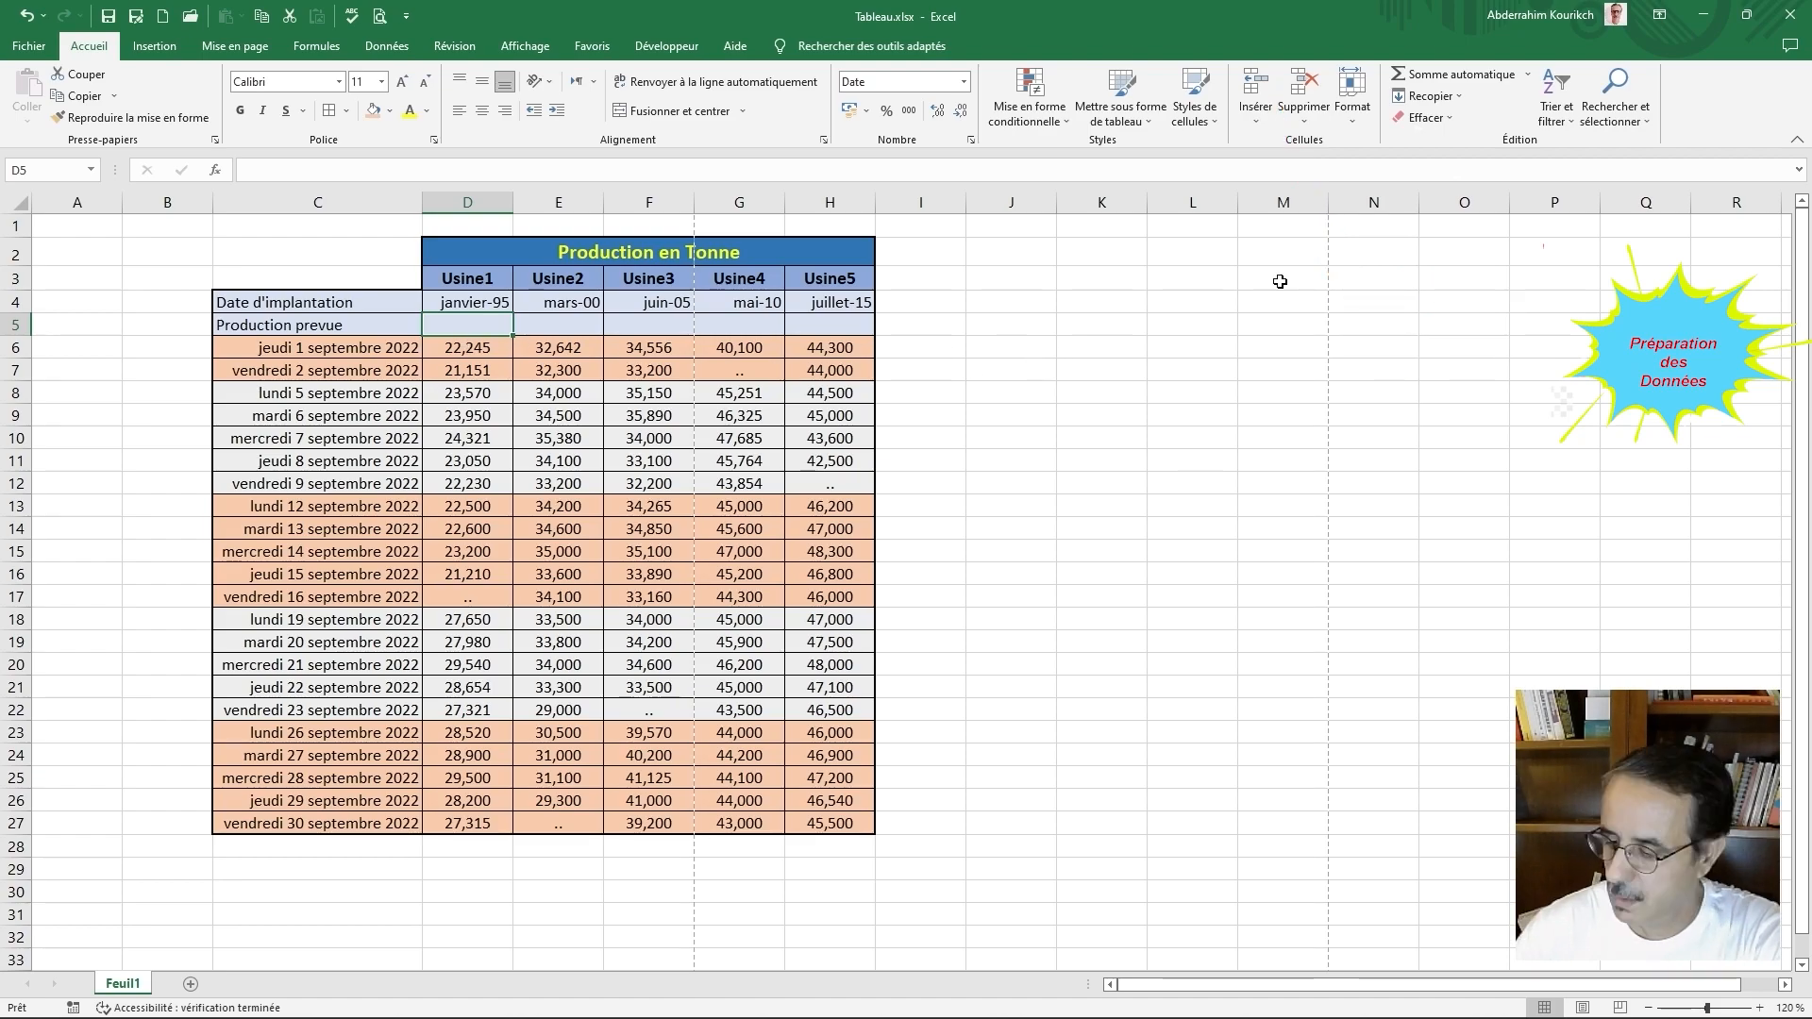
{"action": "type", "text": "30"}
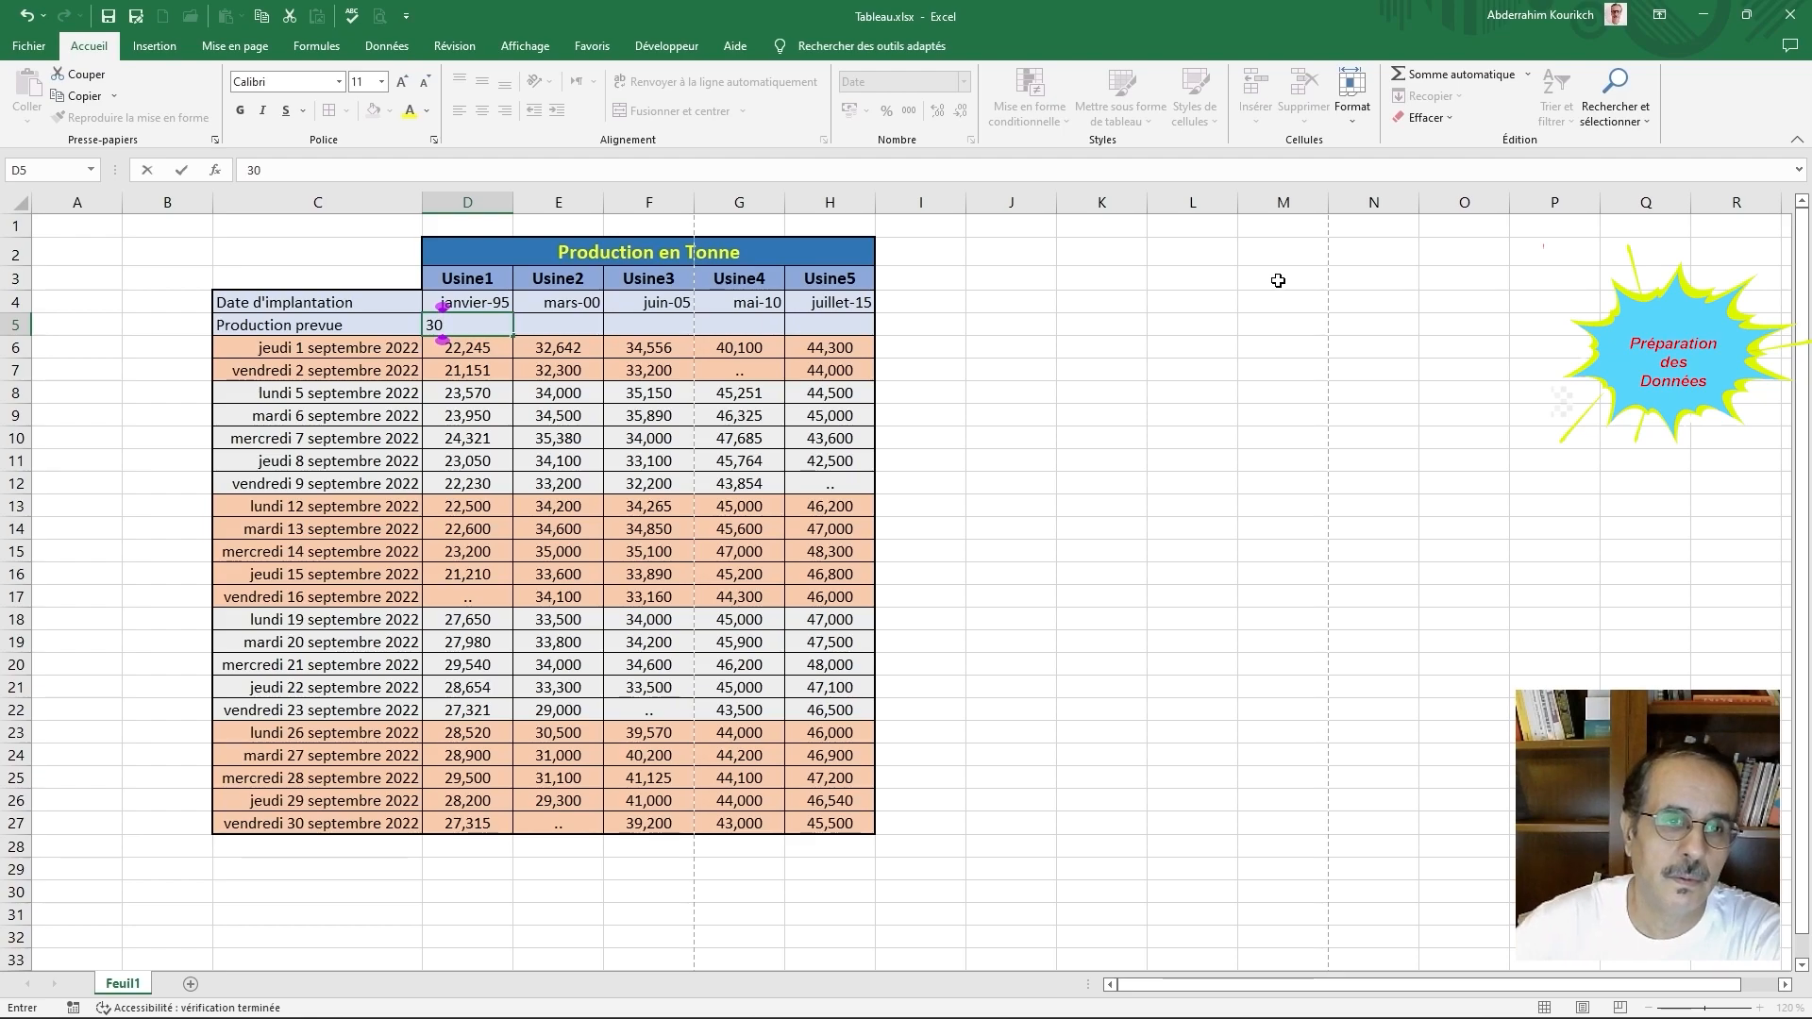
{"action": "left_click", "coordinate": [1014, 544]}
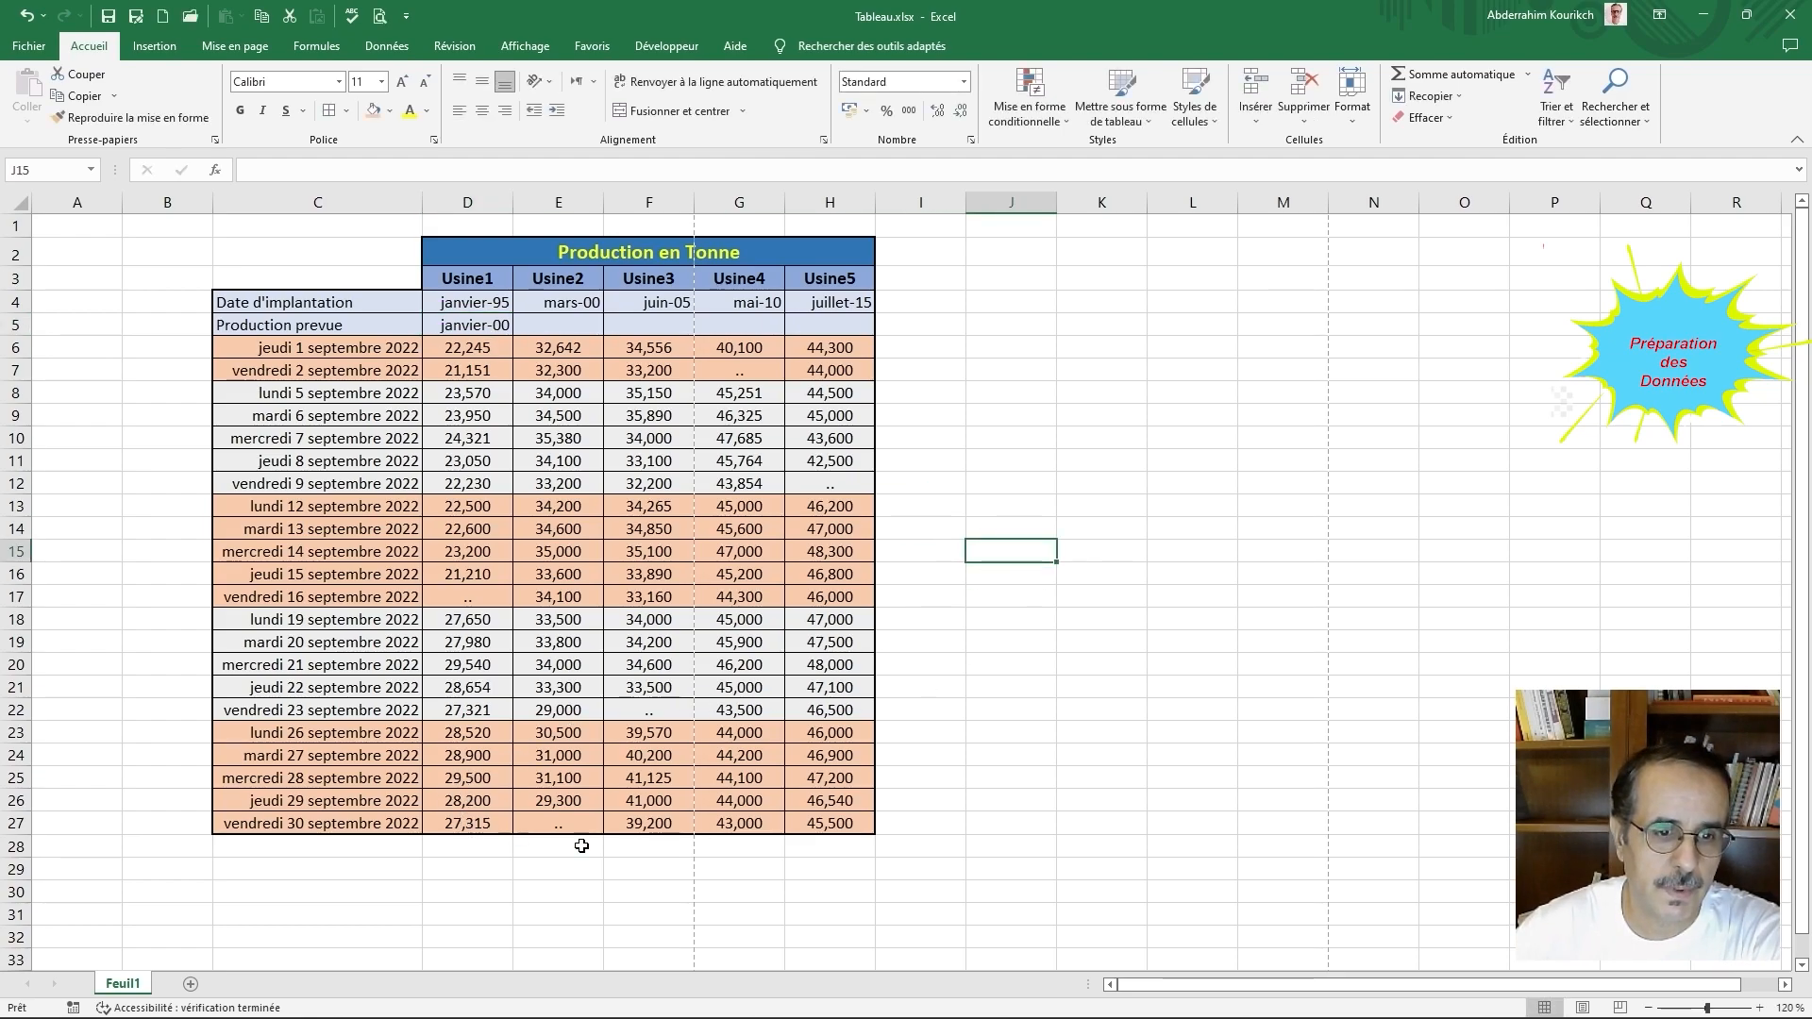
{"action": "left_click", "coordinate": [524, 325]}
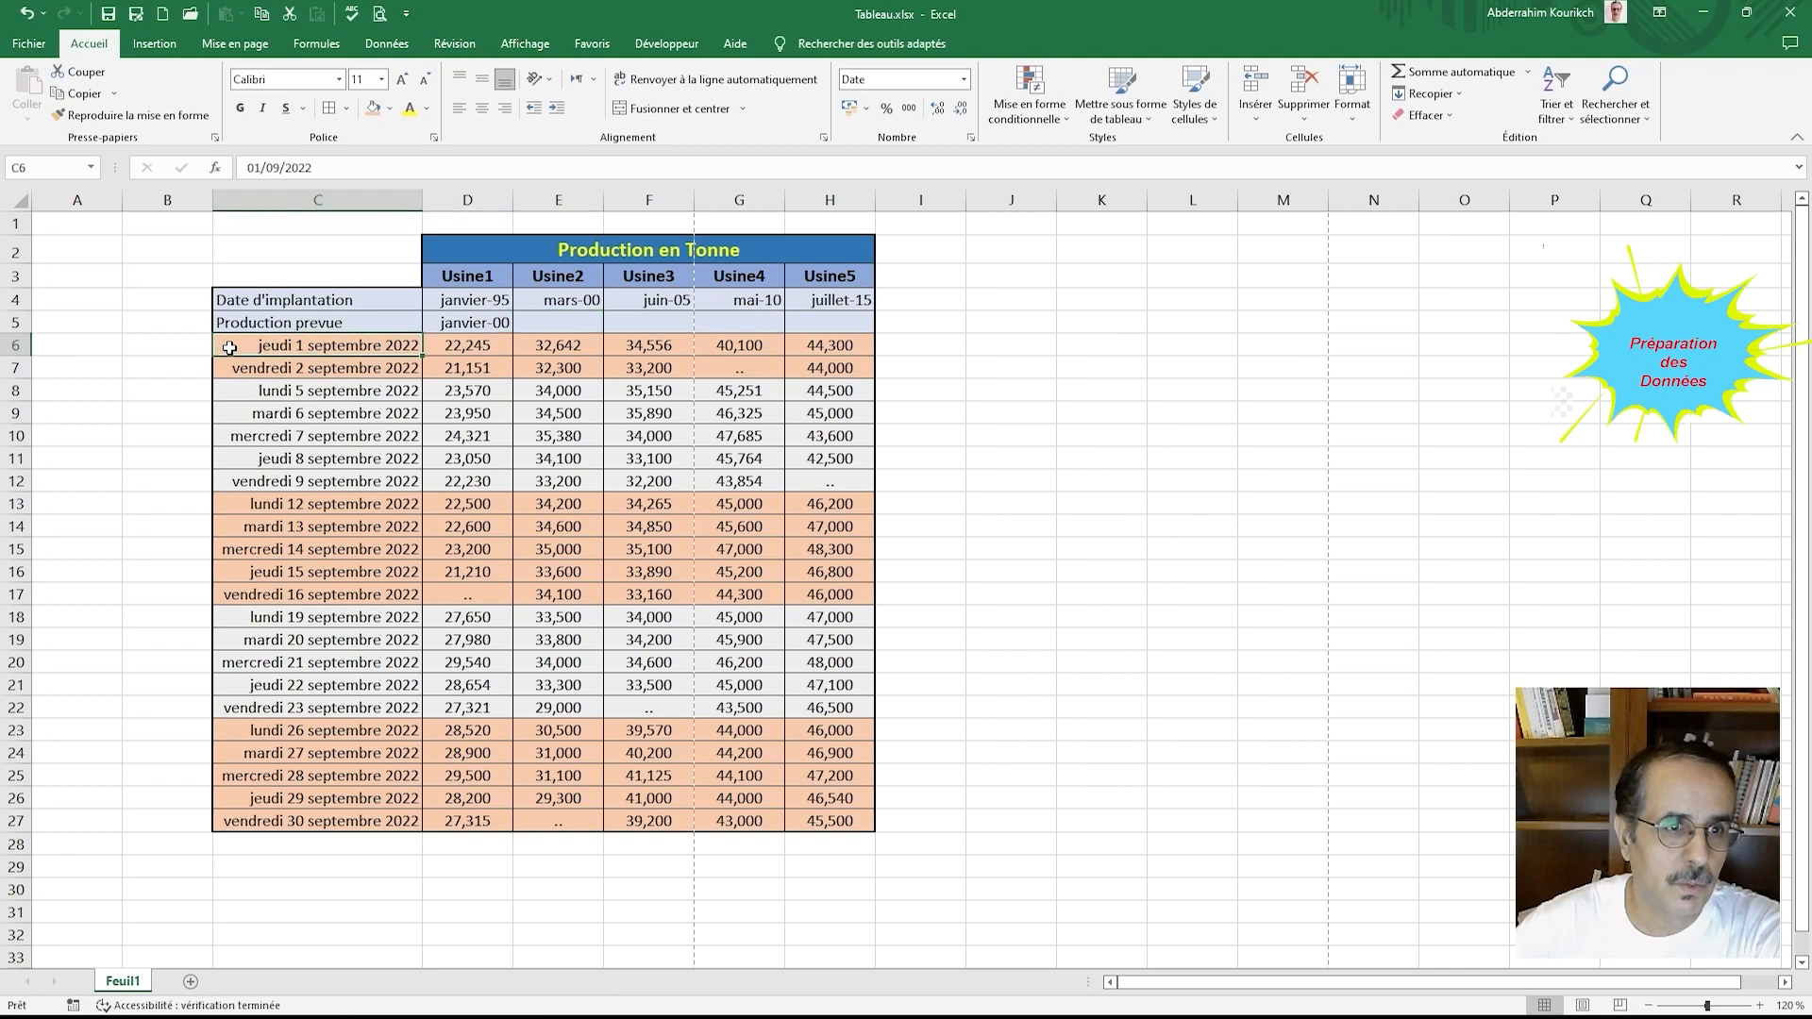
{"action": "left_click", "coordinate": [15, 346]}
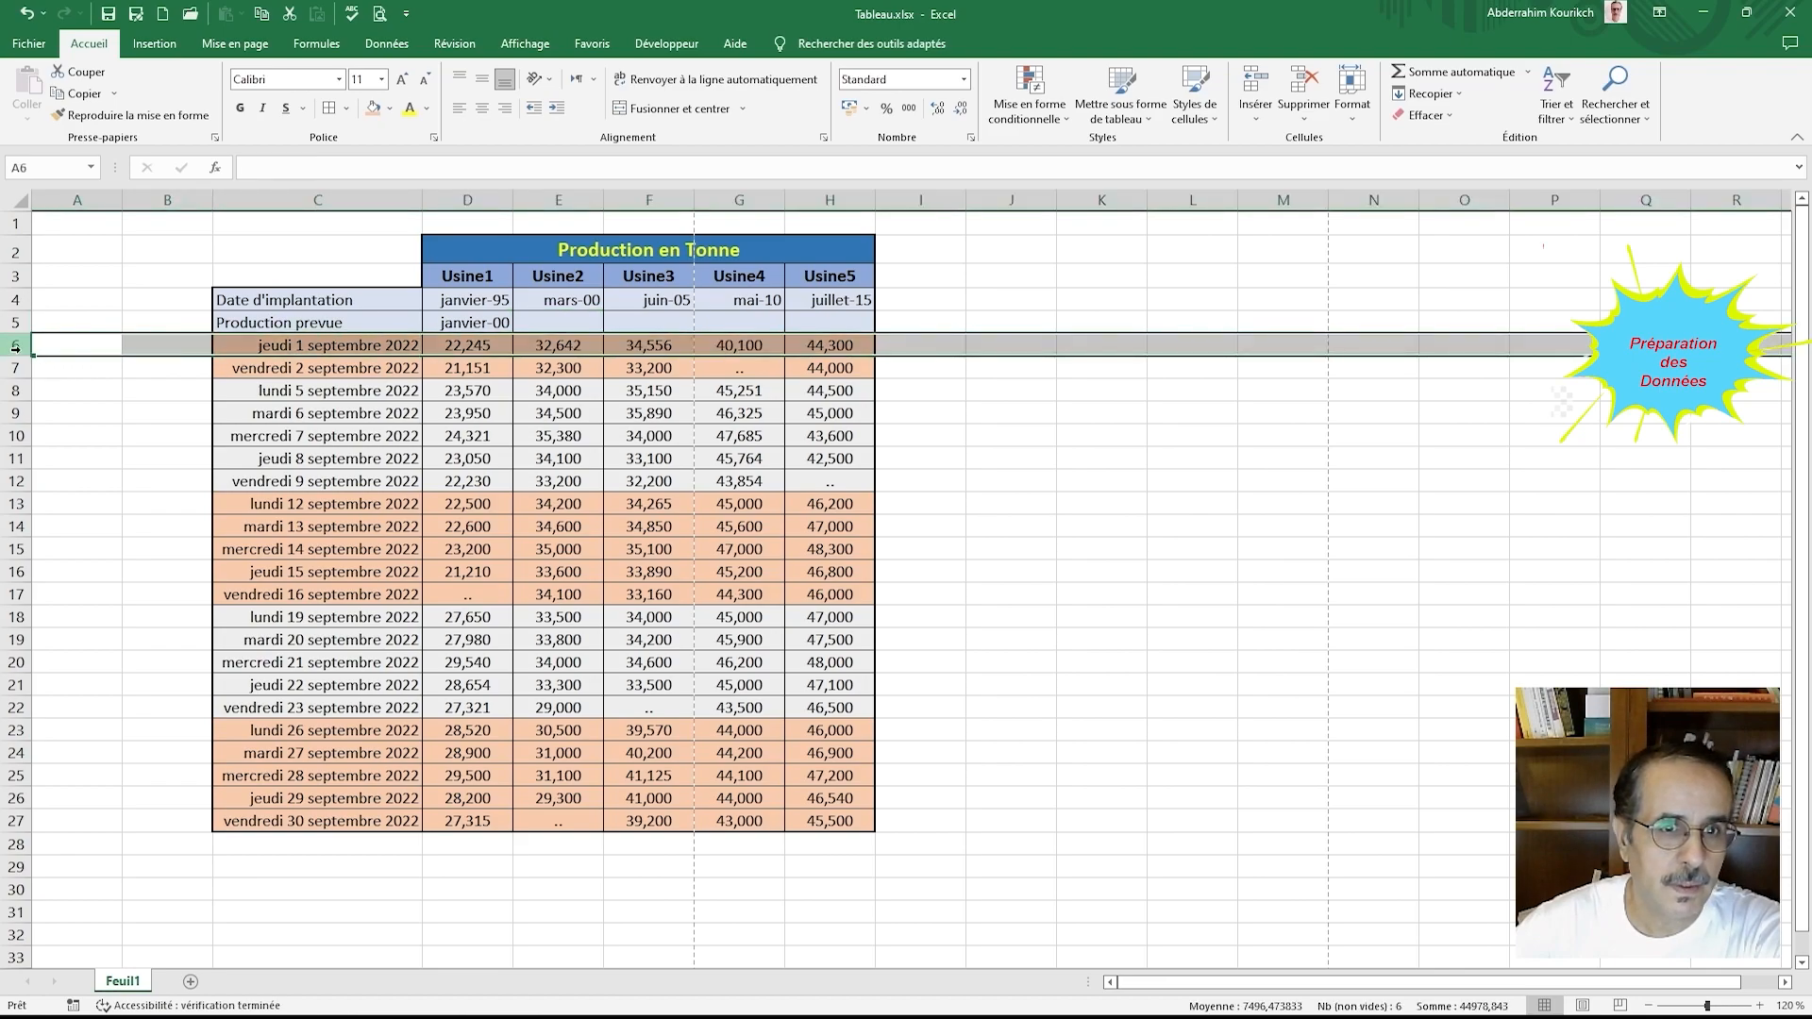
{"action": "left_click", "coordinate": [466, 300]}
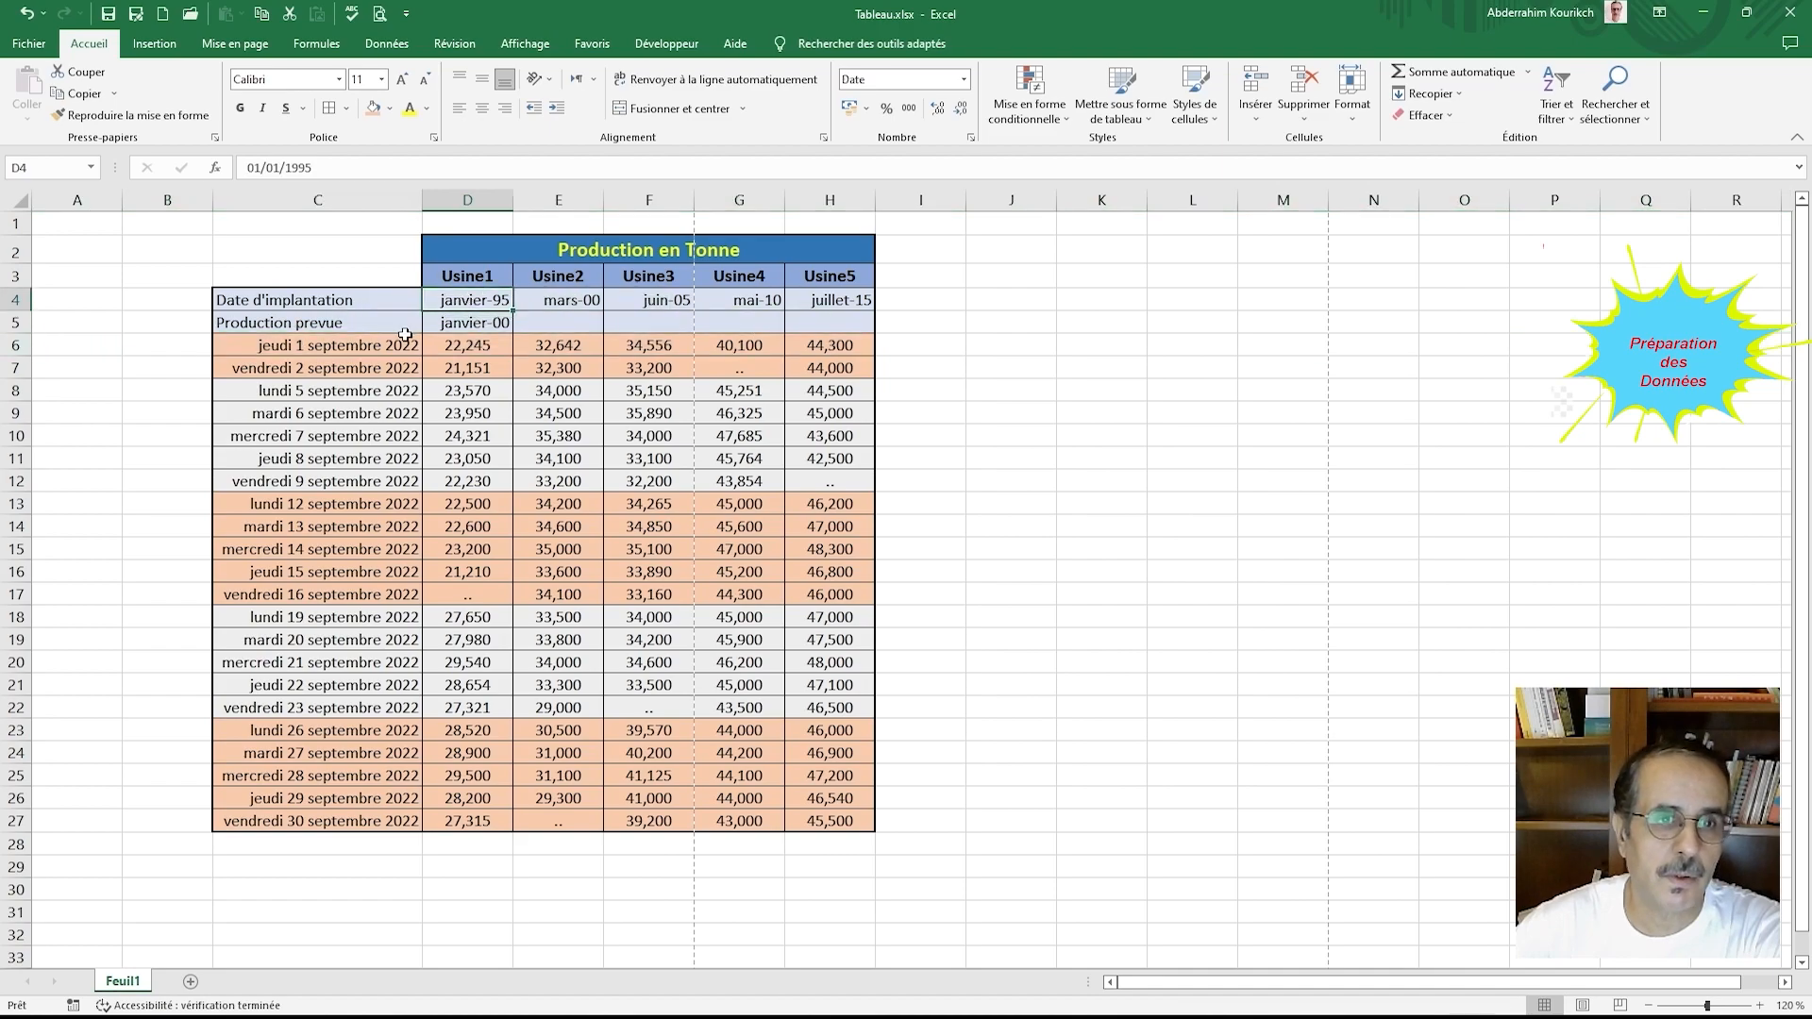
Step: Format the Production prevue cells D5:H5 as Nombre with three decimal places
{"action": "left_click", "coordinate": [466, 323]}
{"action": "left_click_drag", "start_coordinate": [502, 326], "coordinate": [841, 321]}
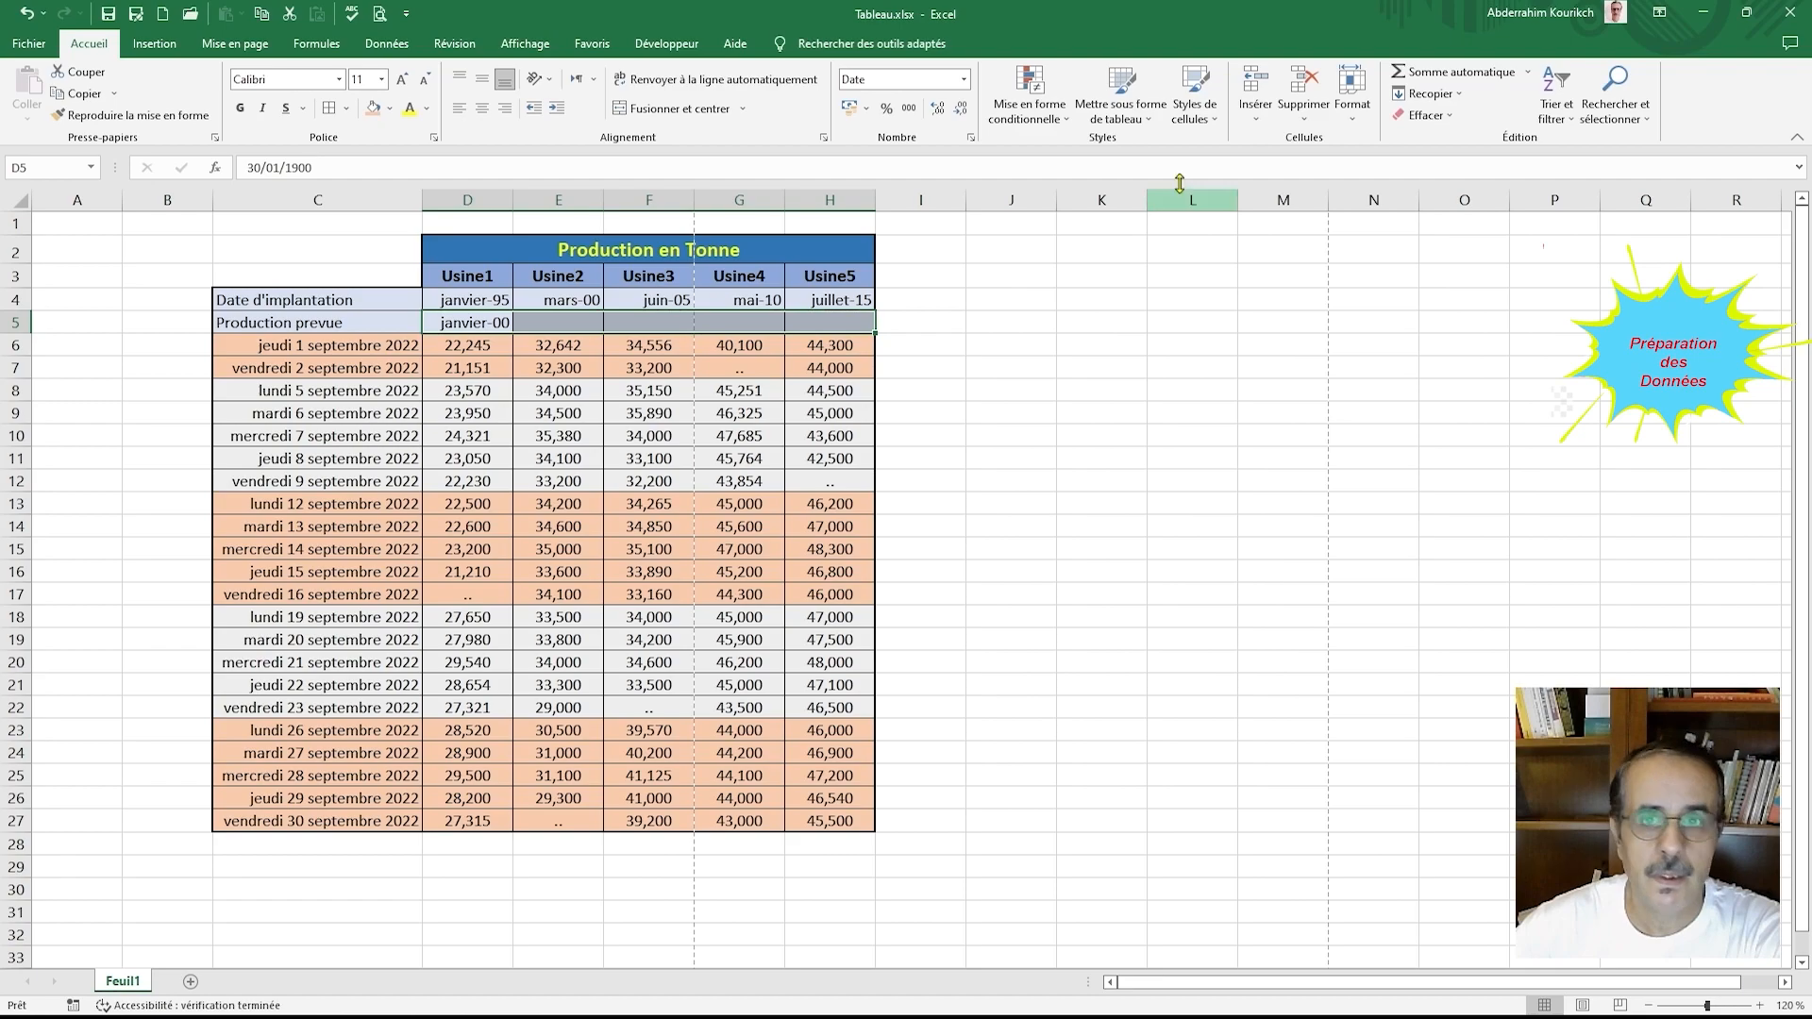
{"action": "left_click", "coordinate": [965, 80]}
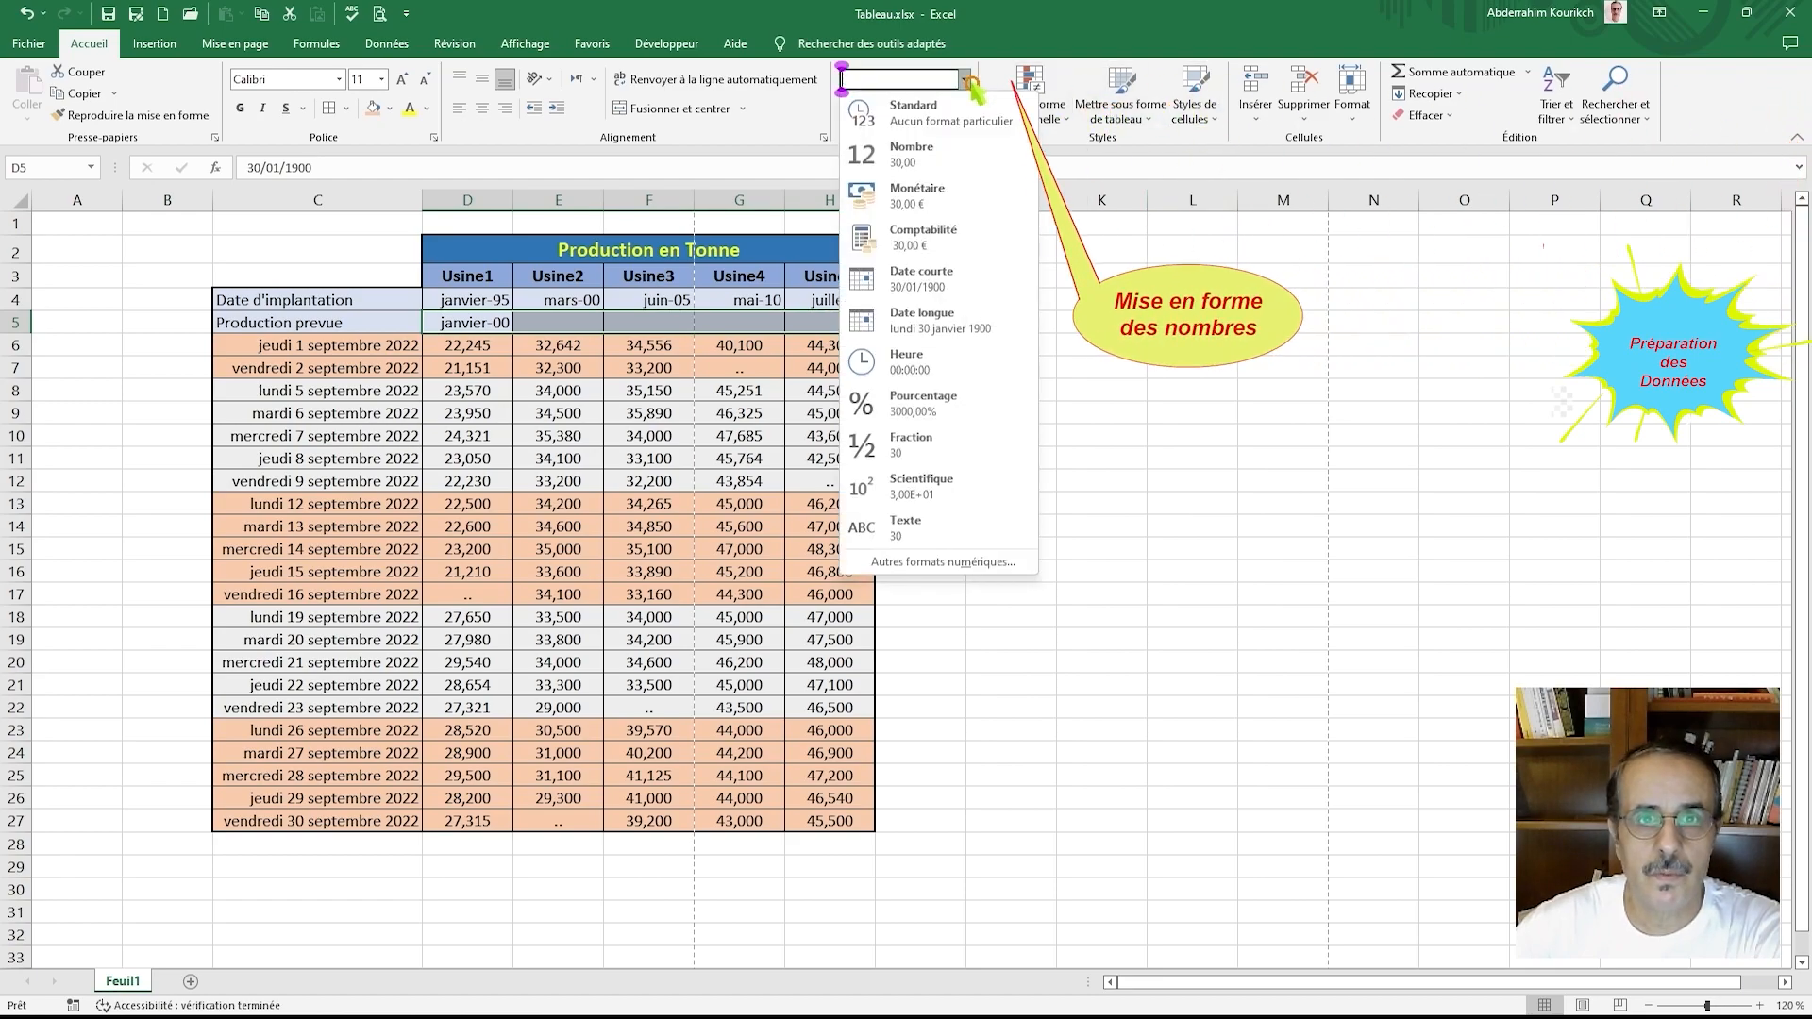
{"action": "left_click", "coordinate": [946, 153]}
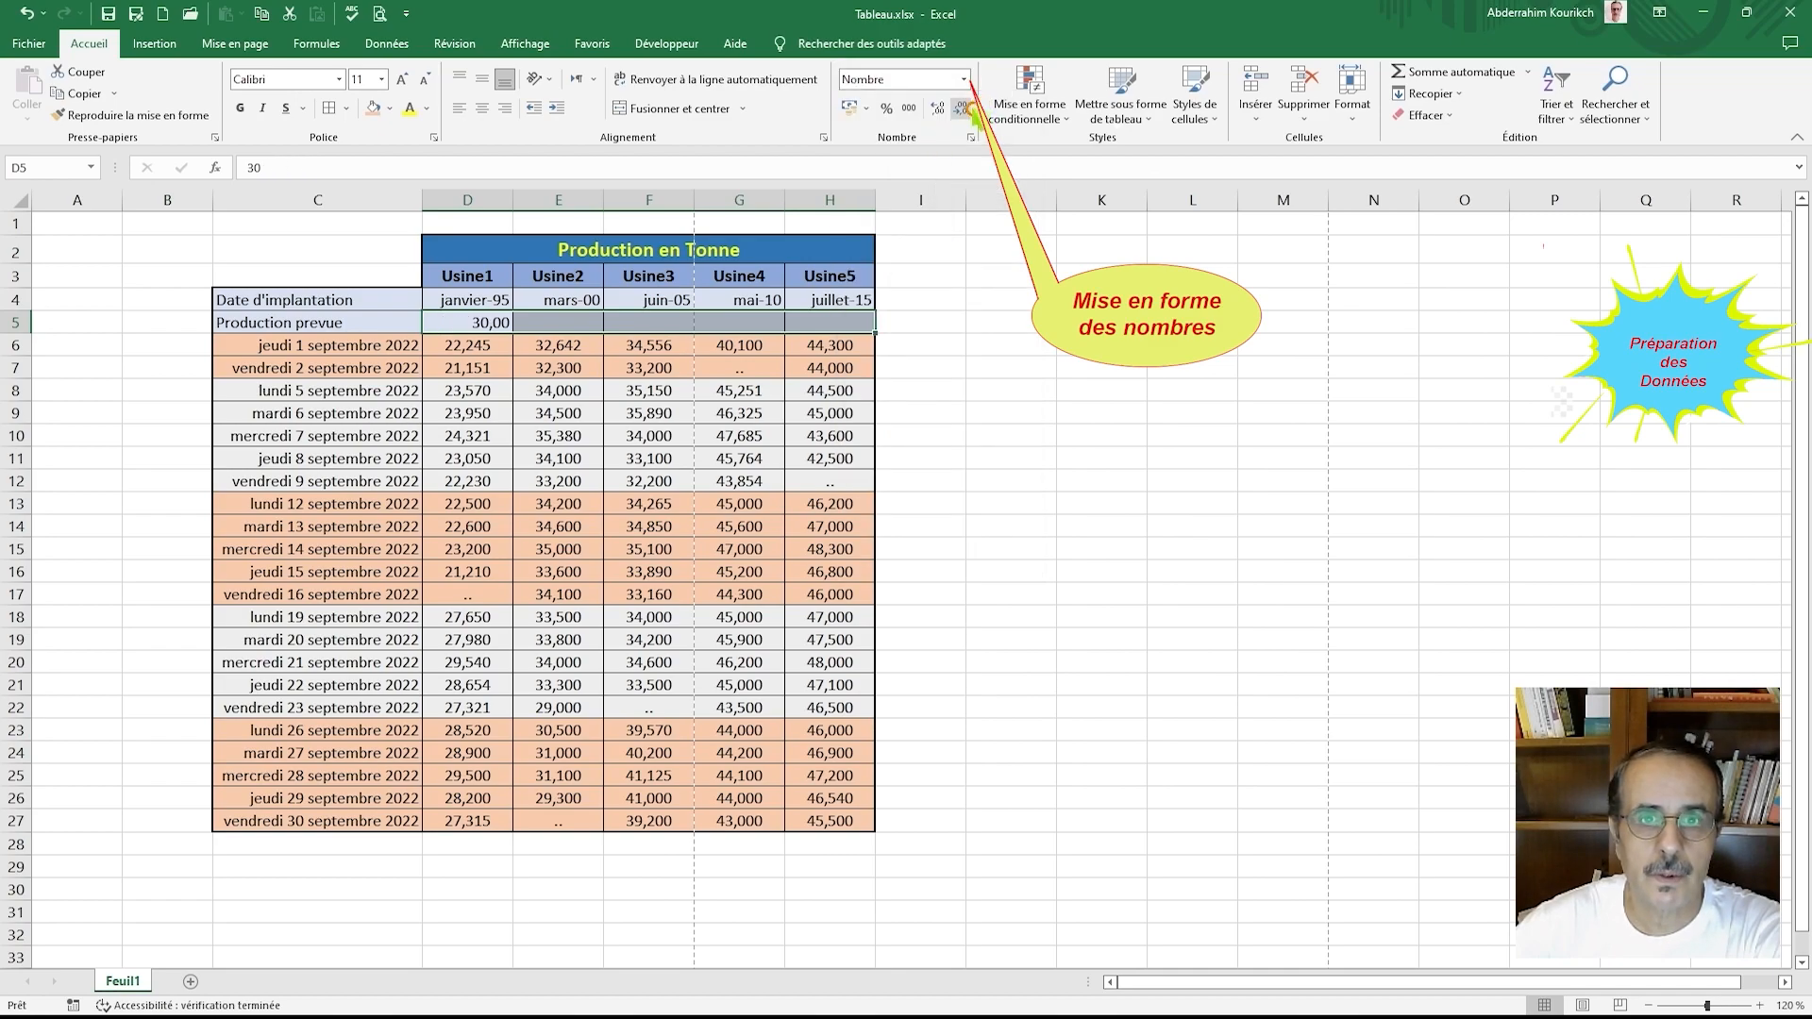
{"action": "left_click", "coordinate": [939, 112]}
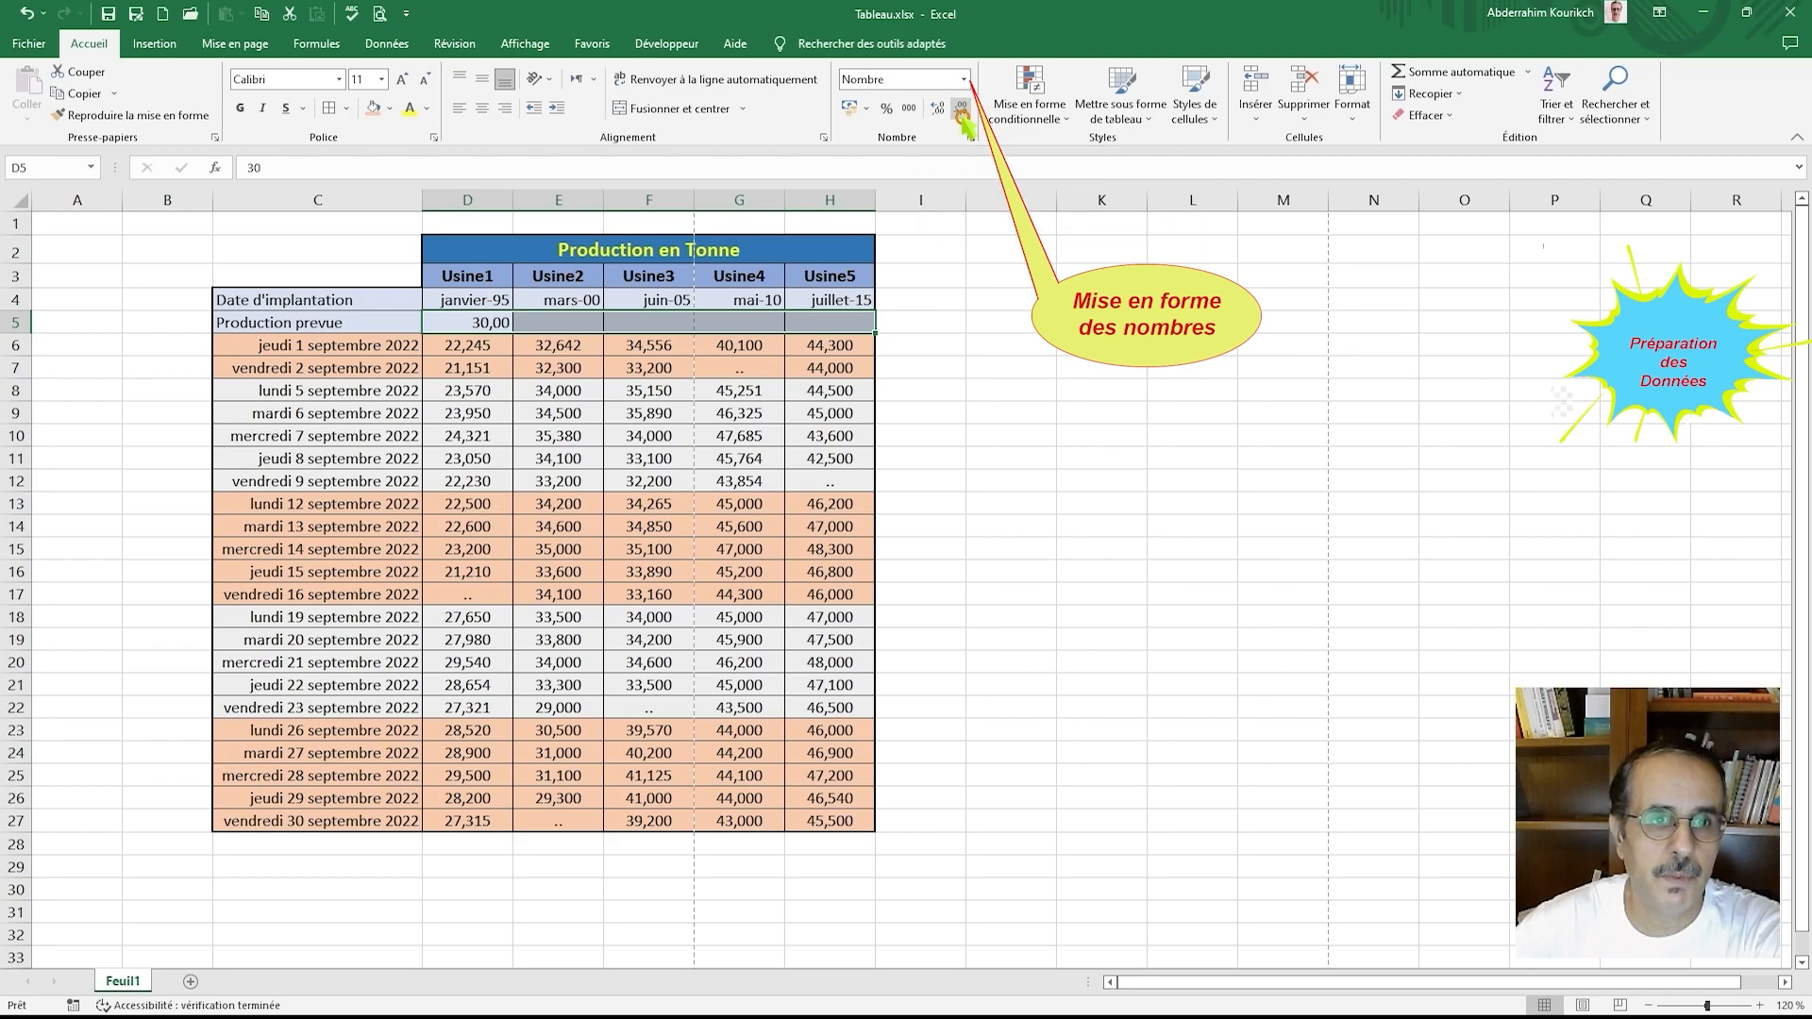
{"action": "left_click", "coordinate": [940, 111]}
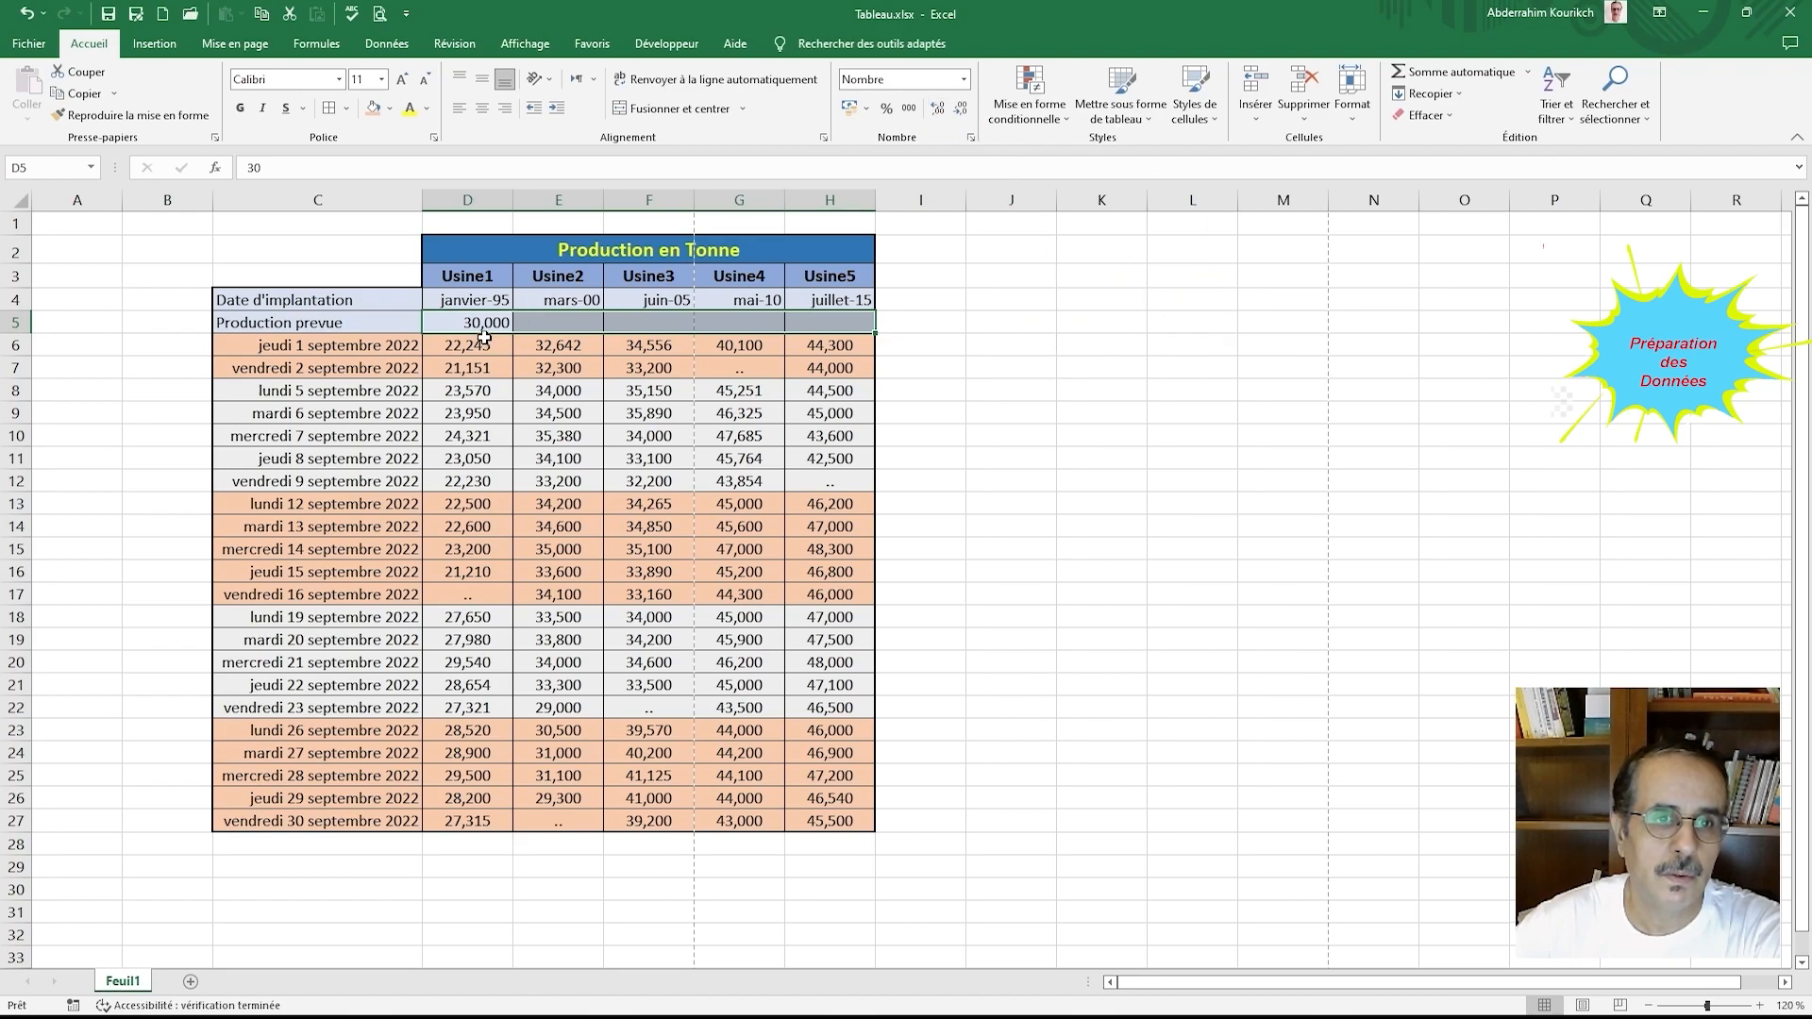
Step: Enter the remaining planned production values in row 5: 35 for Usine2, 38 for Usine3, 44 for Usine4 and 45 for Usine5
{"action": "left_click", "coordinate": [558, 318]}
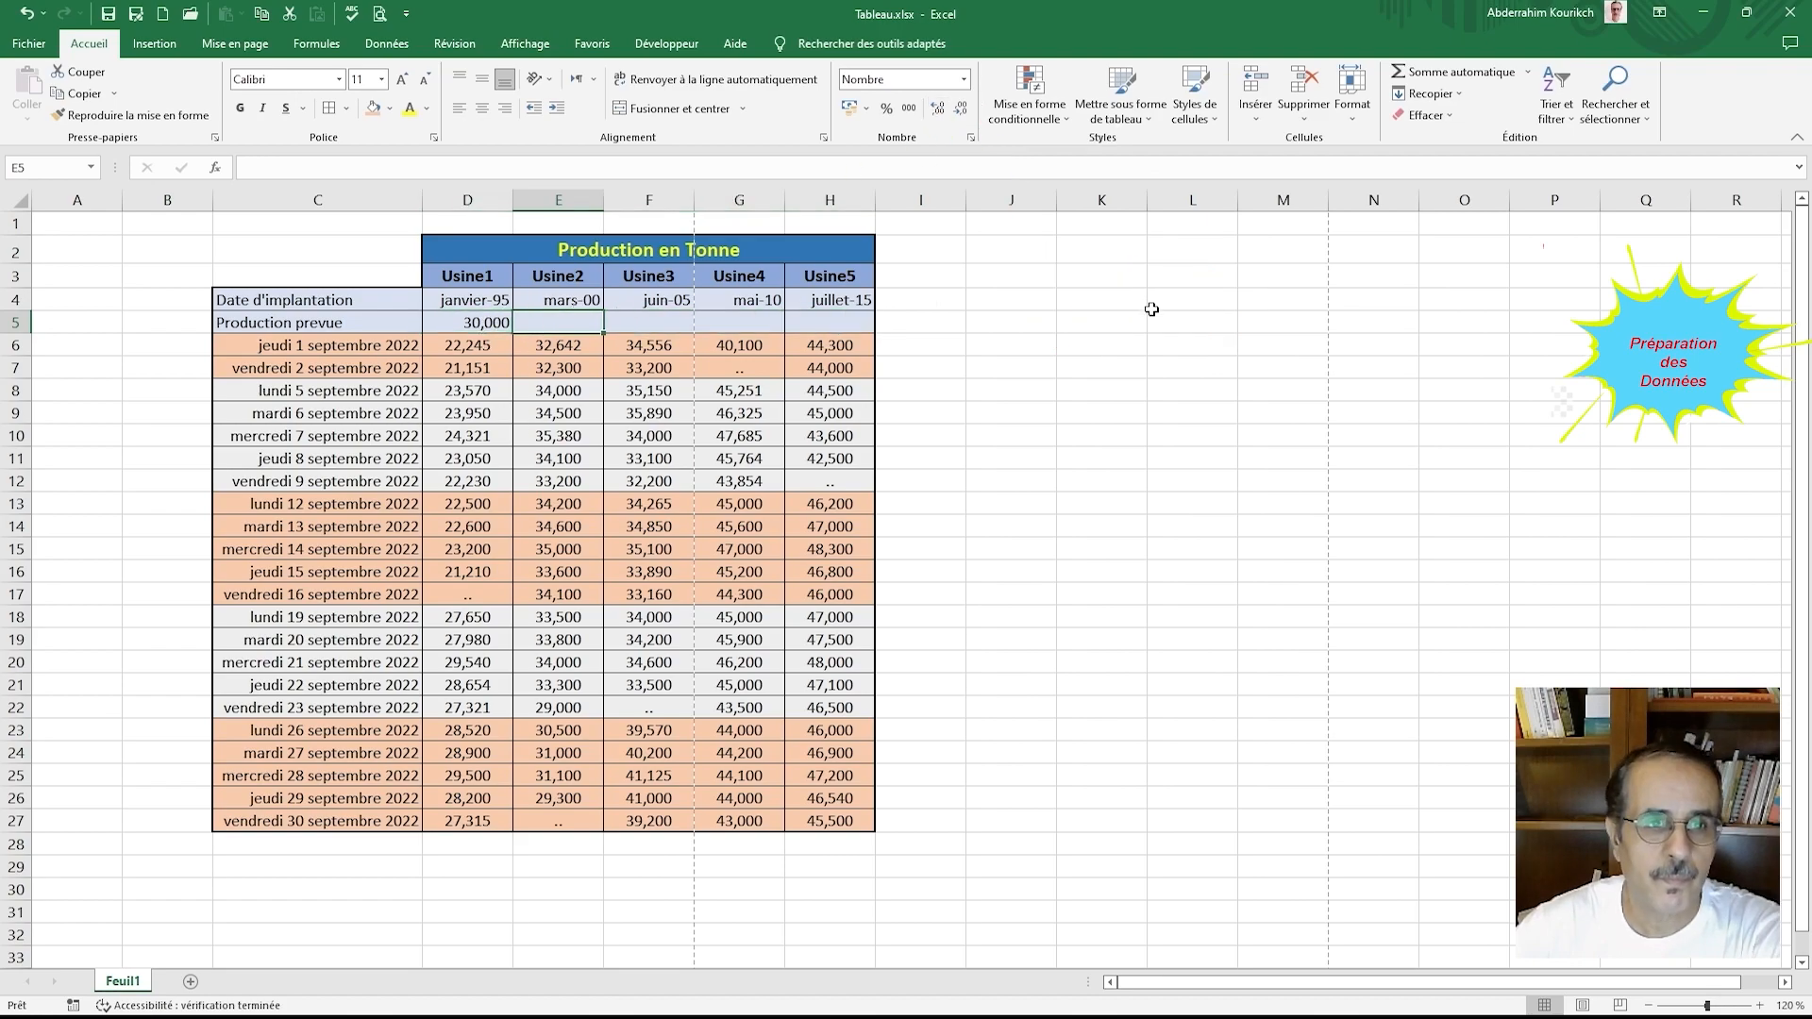
{"action": "type", "text": "35"}
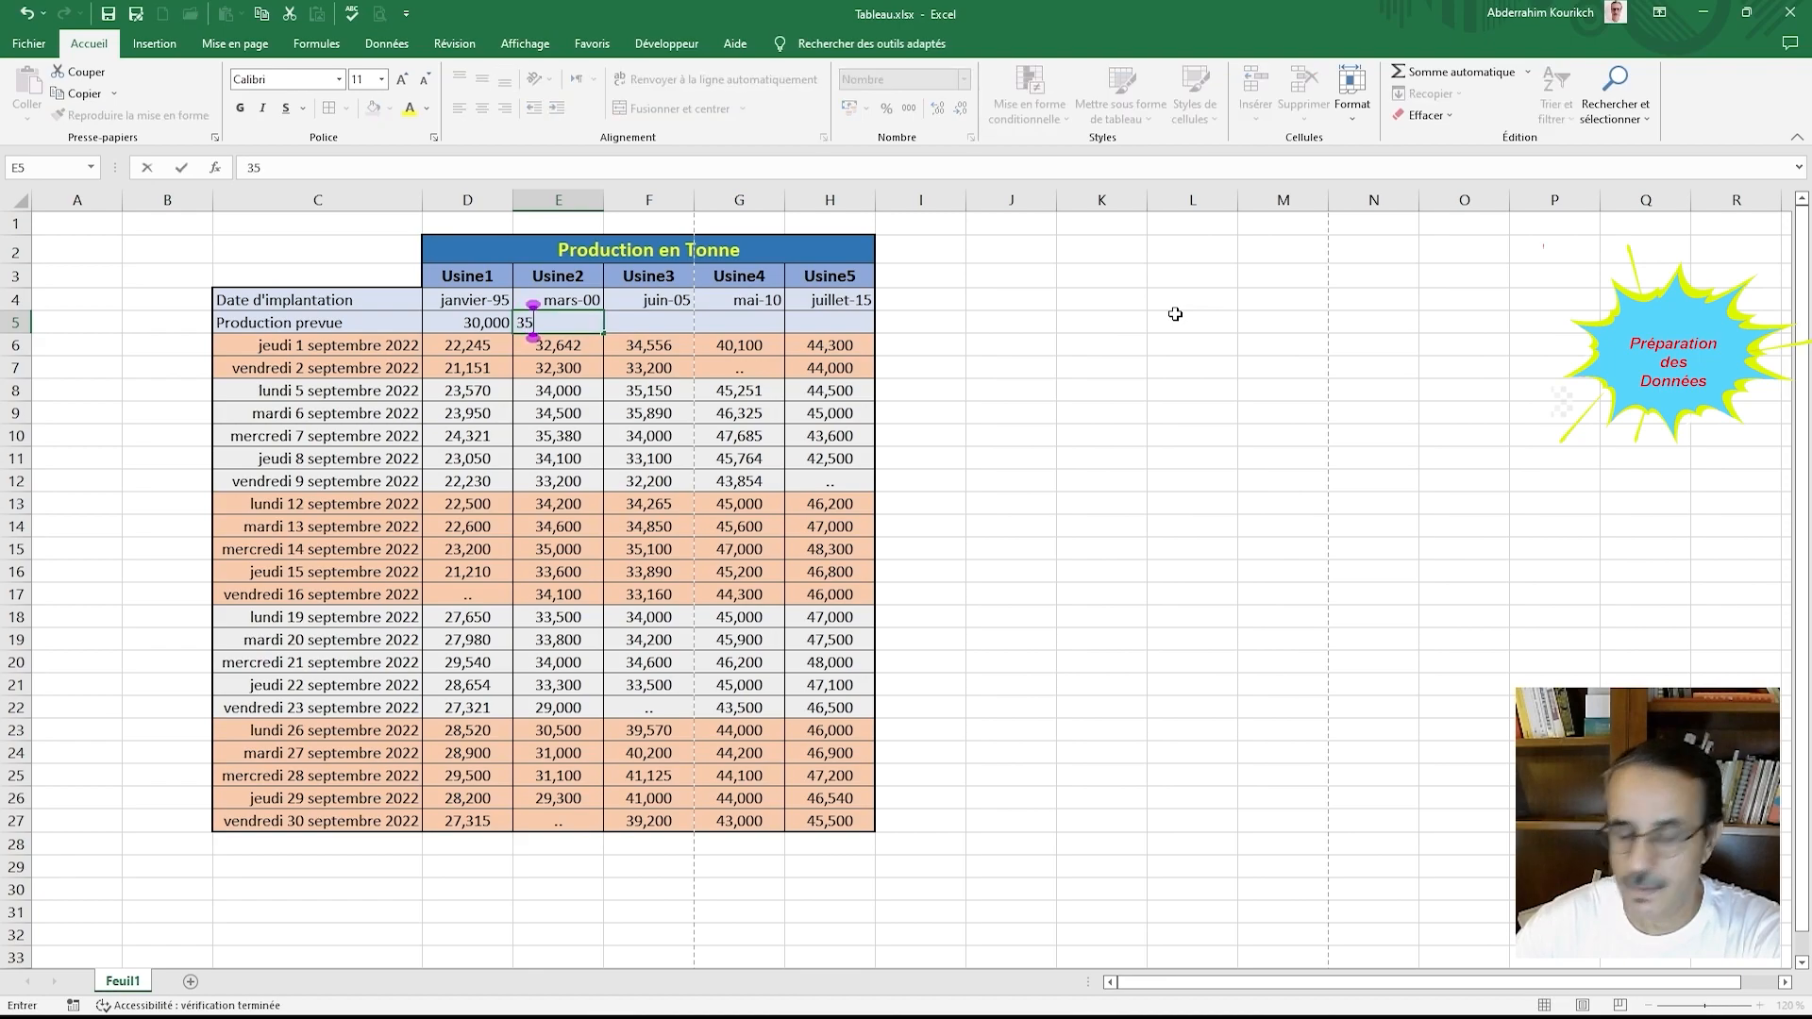
{"action": "left_click", "coordinate": [1175, 314]}
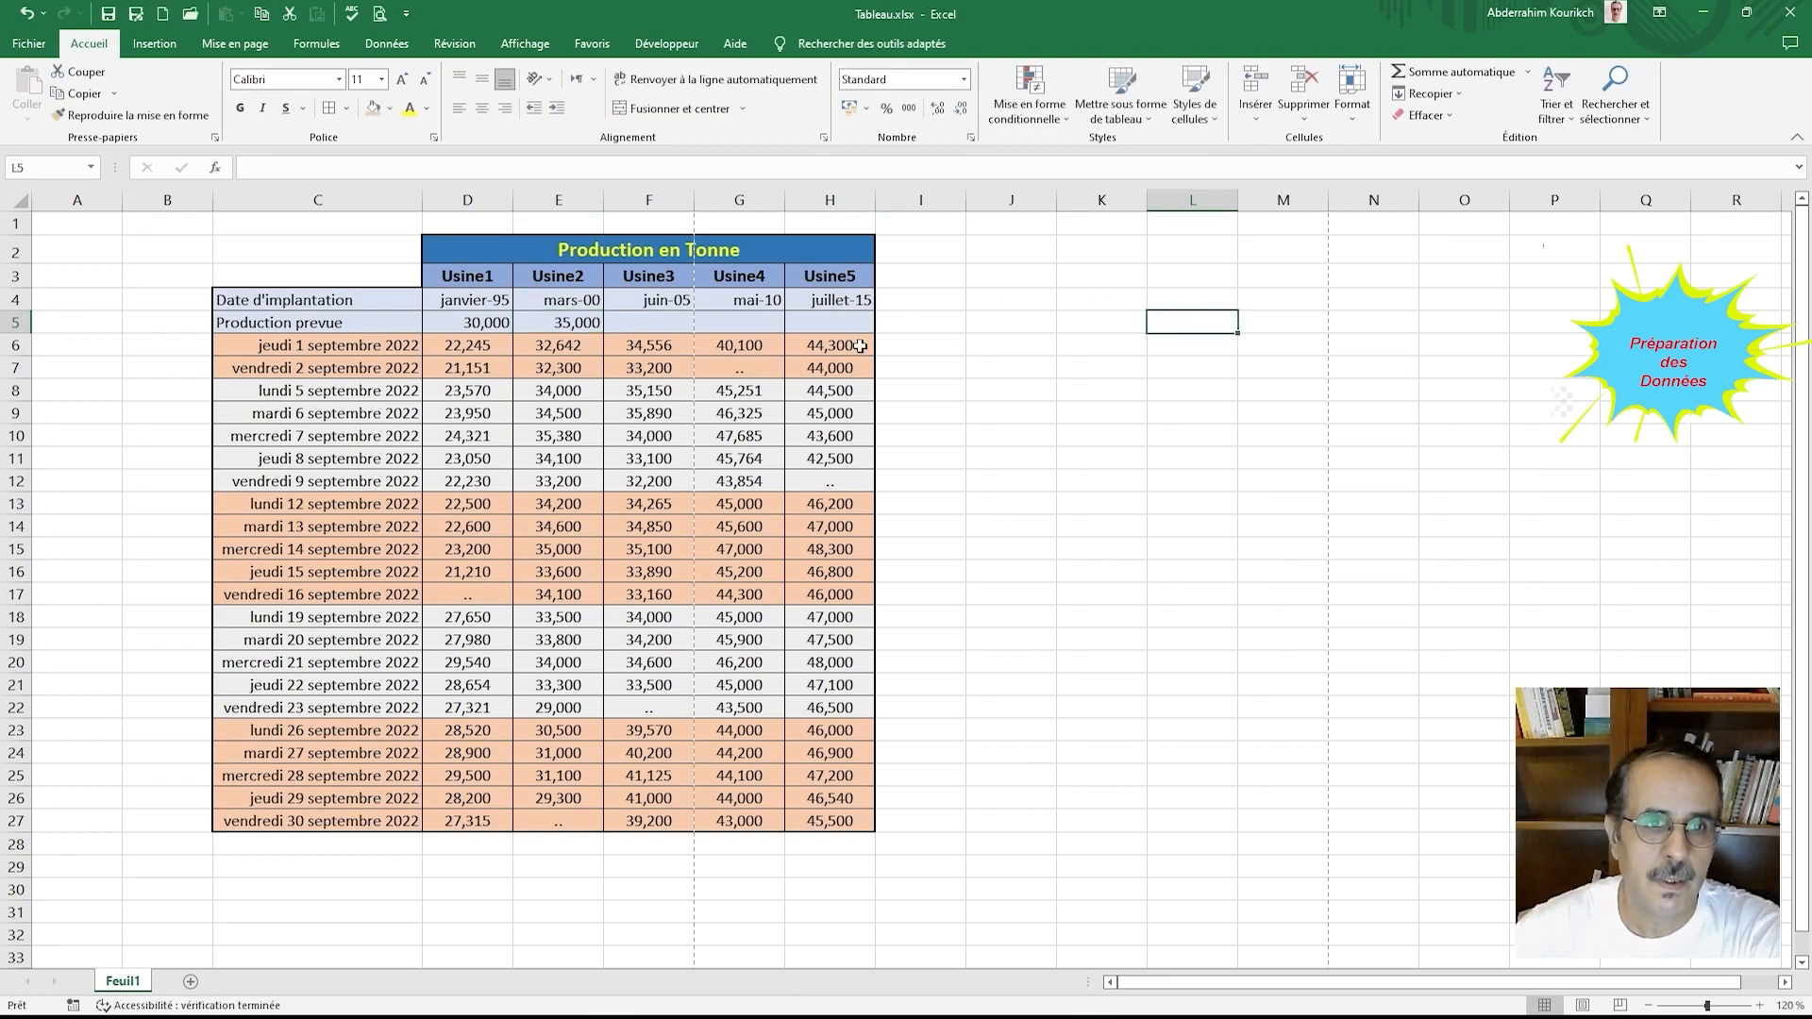
{"action": "left_click", "coordinate": [676, 318]}
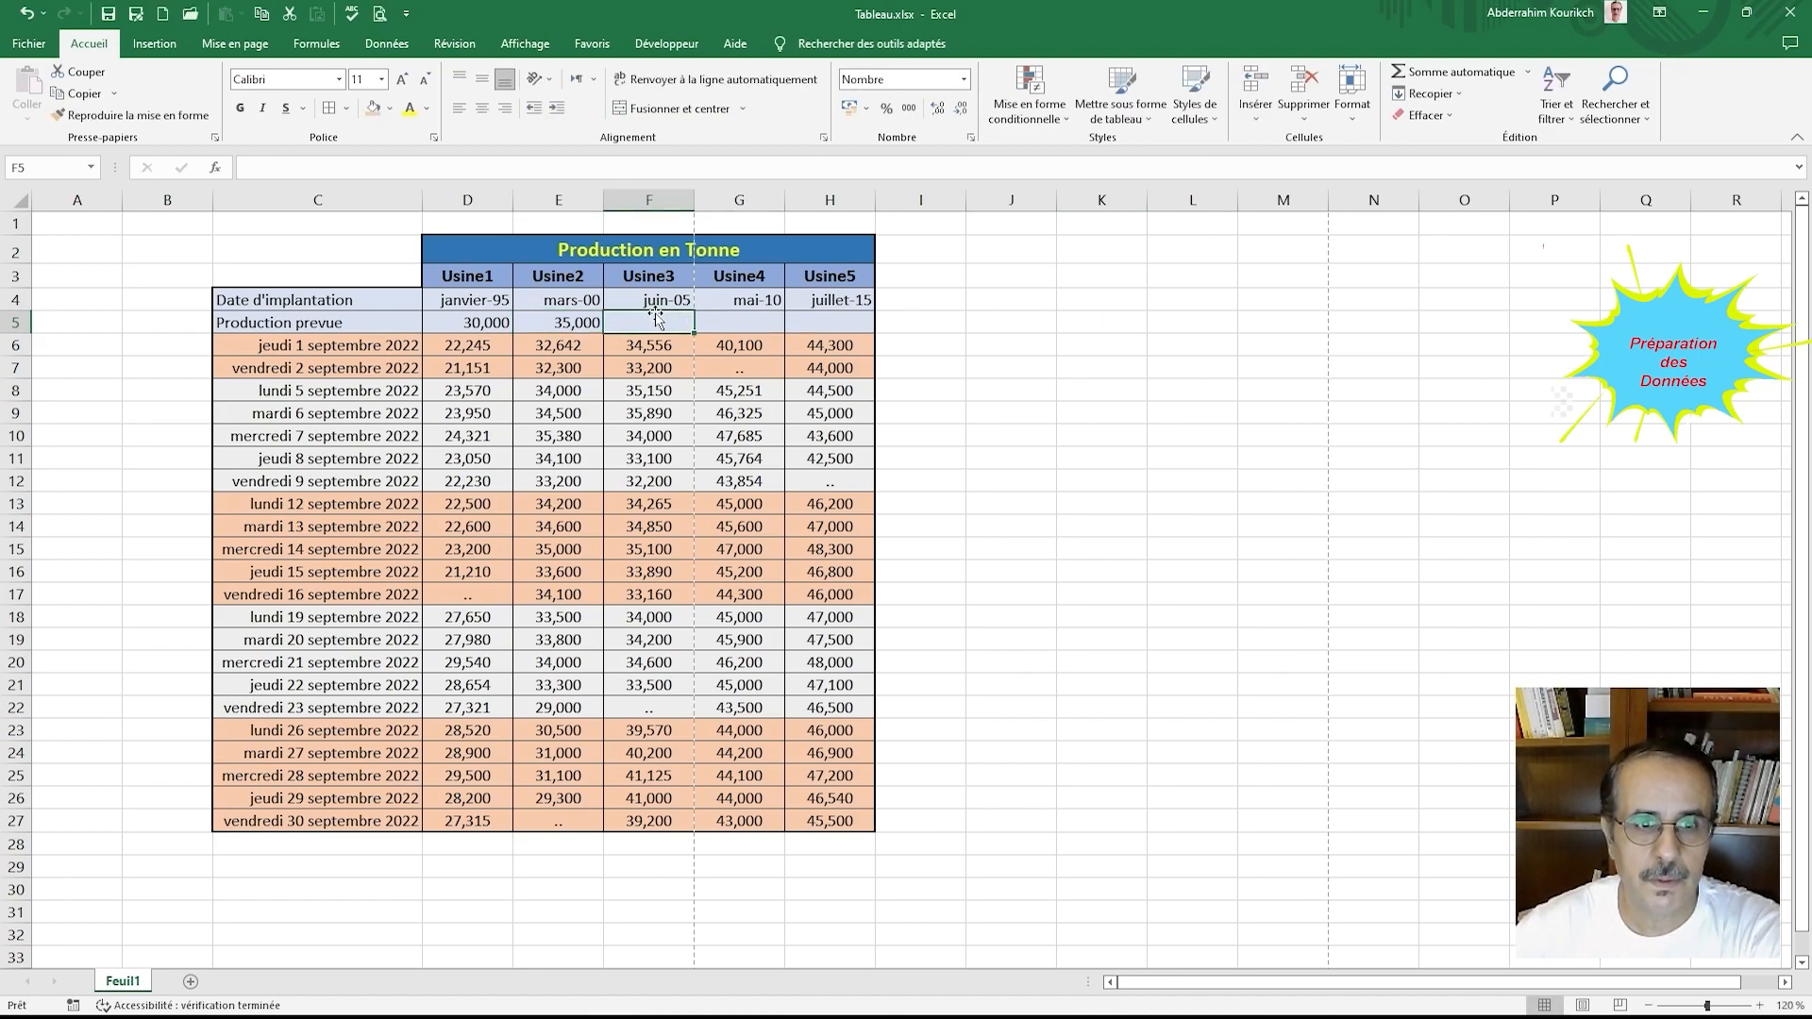
{"action": "type", "text": "38"}
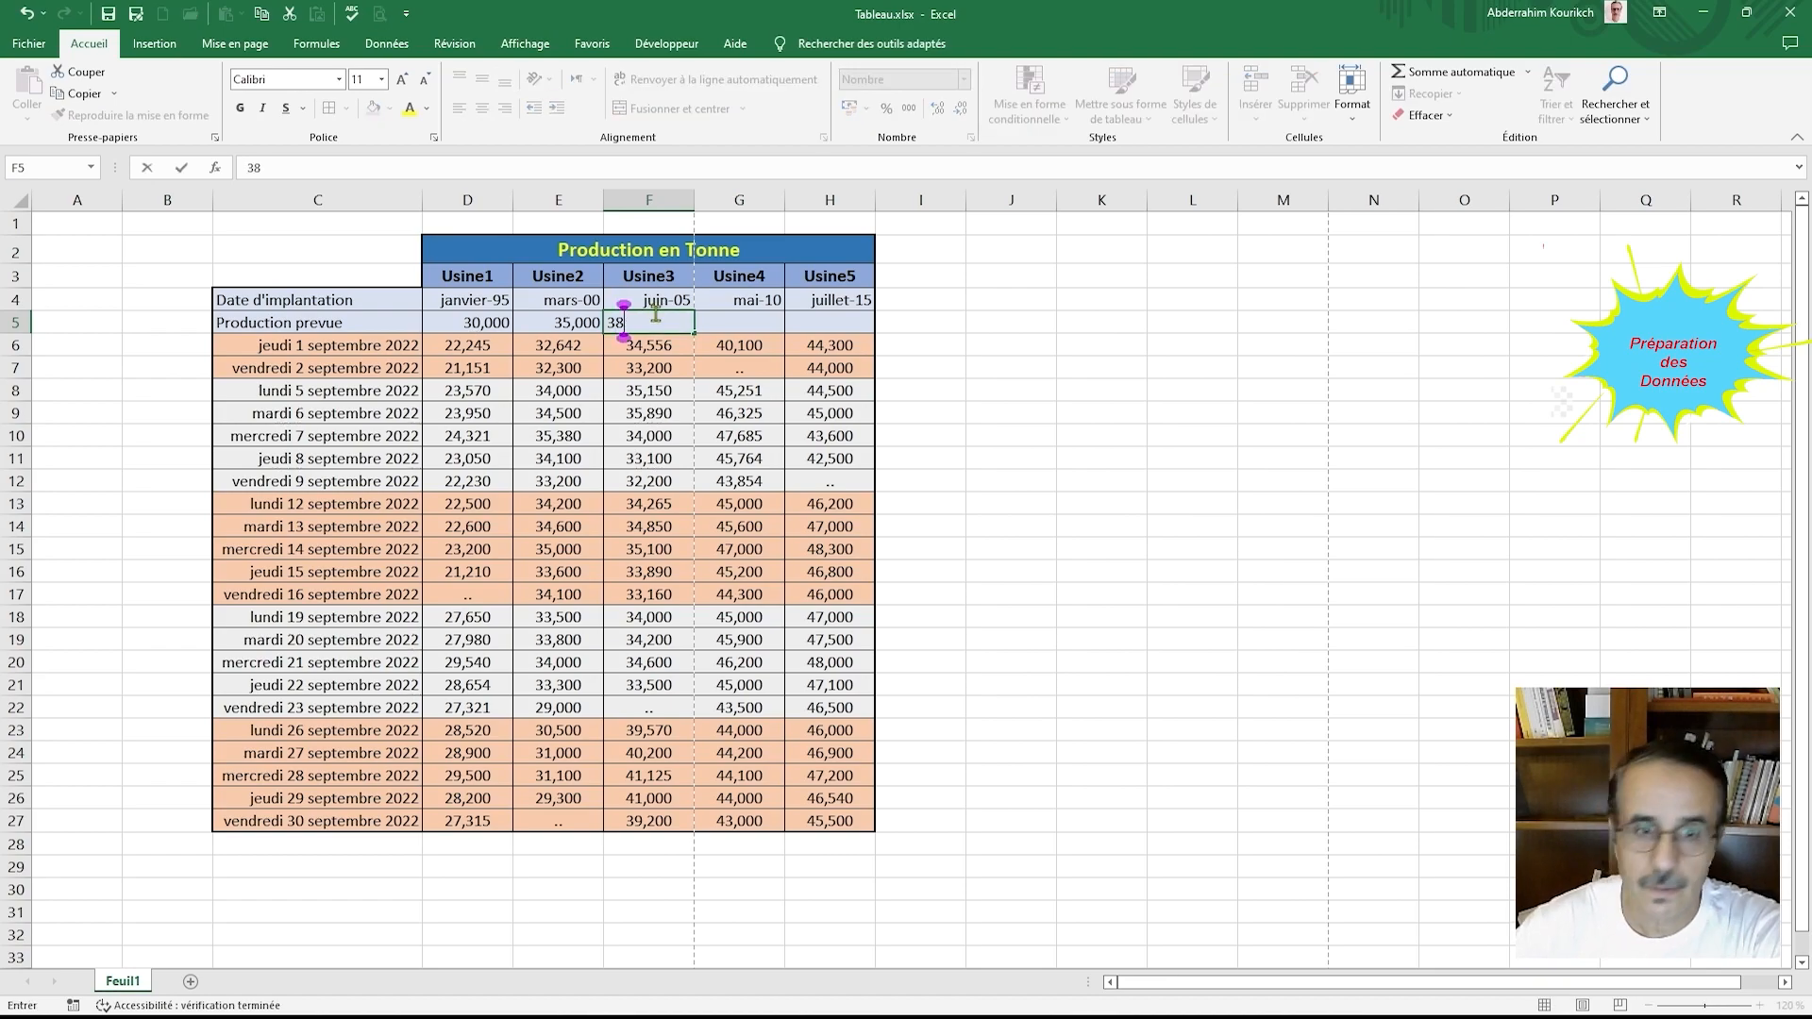
{"action": "left_click", "coordinate": [776, 323]}
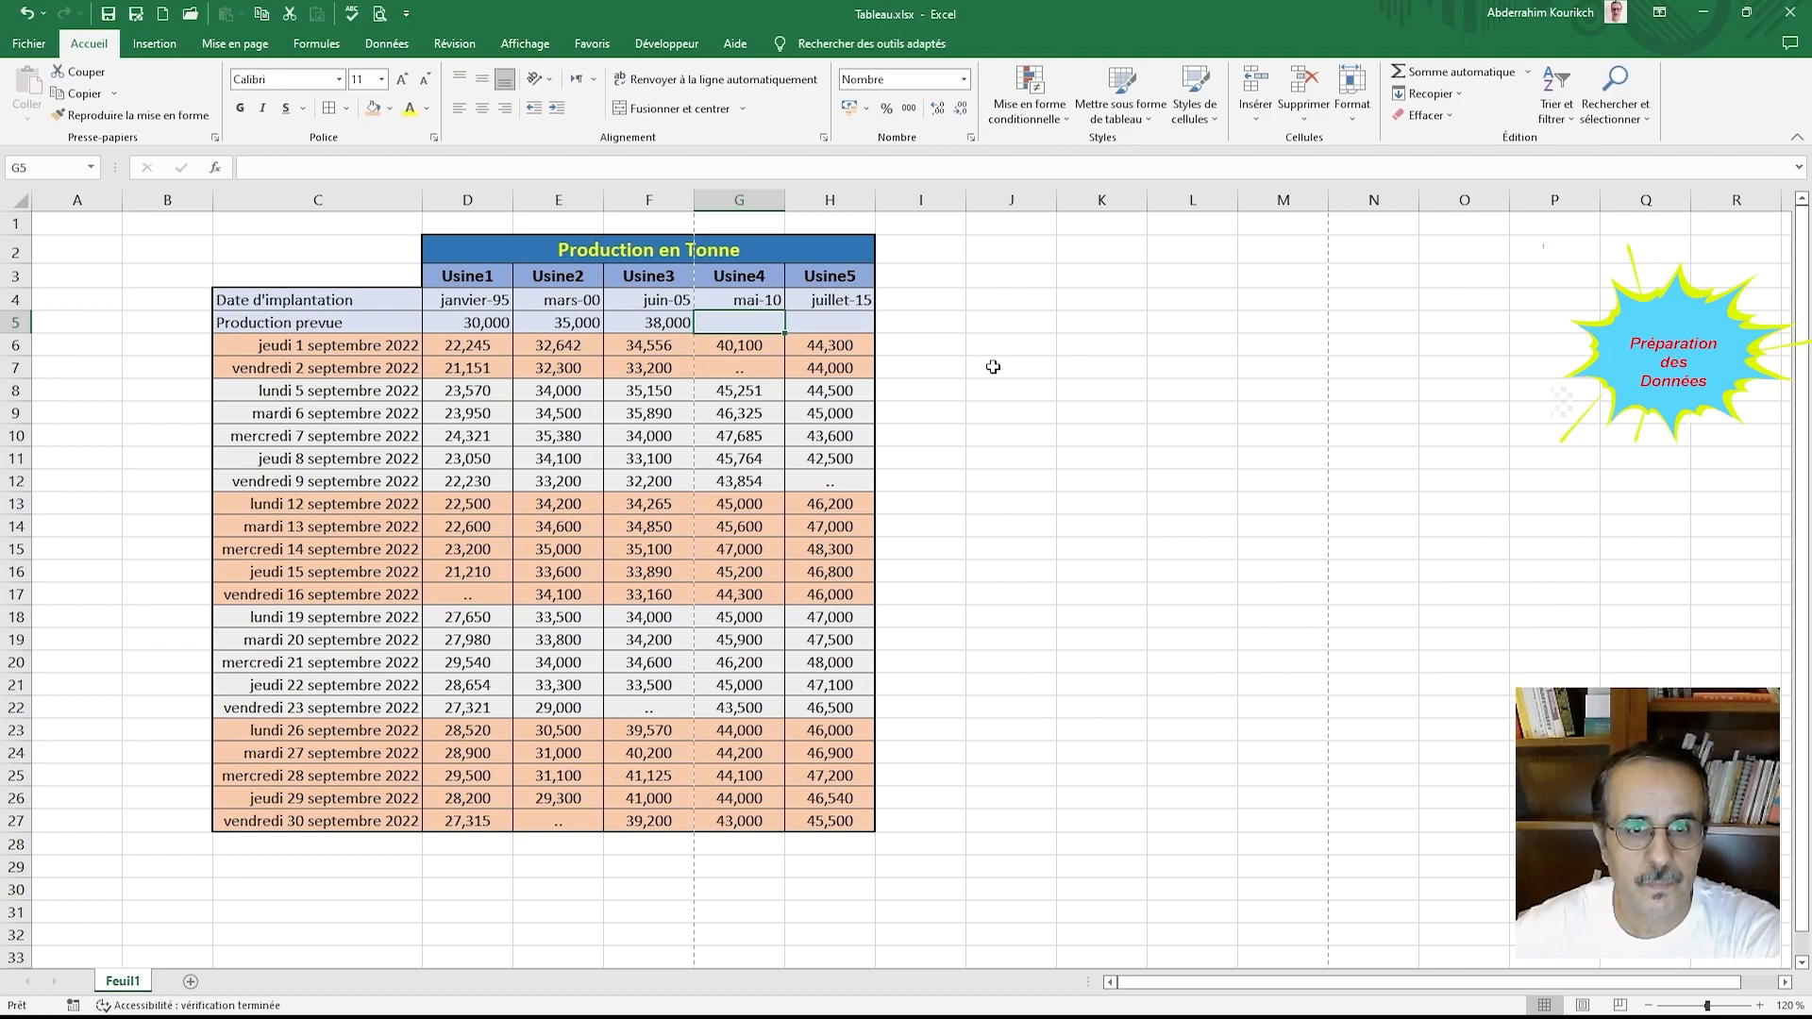
{"action": "type", "text": "44"}
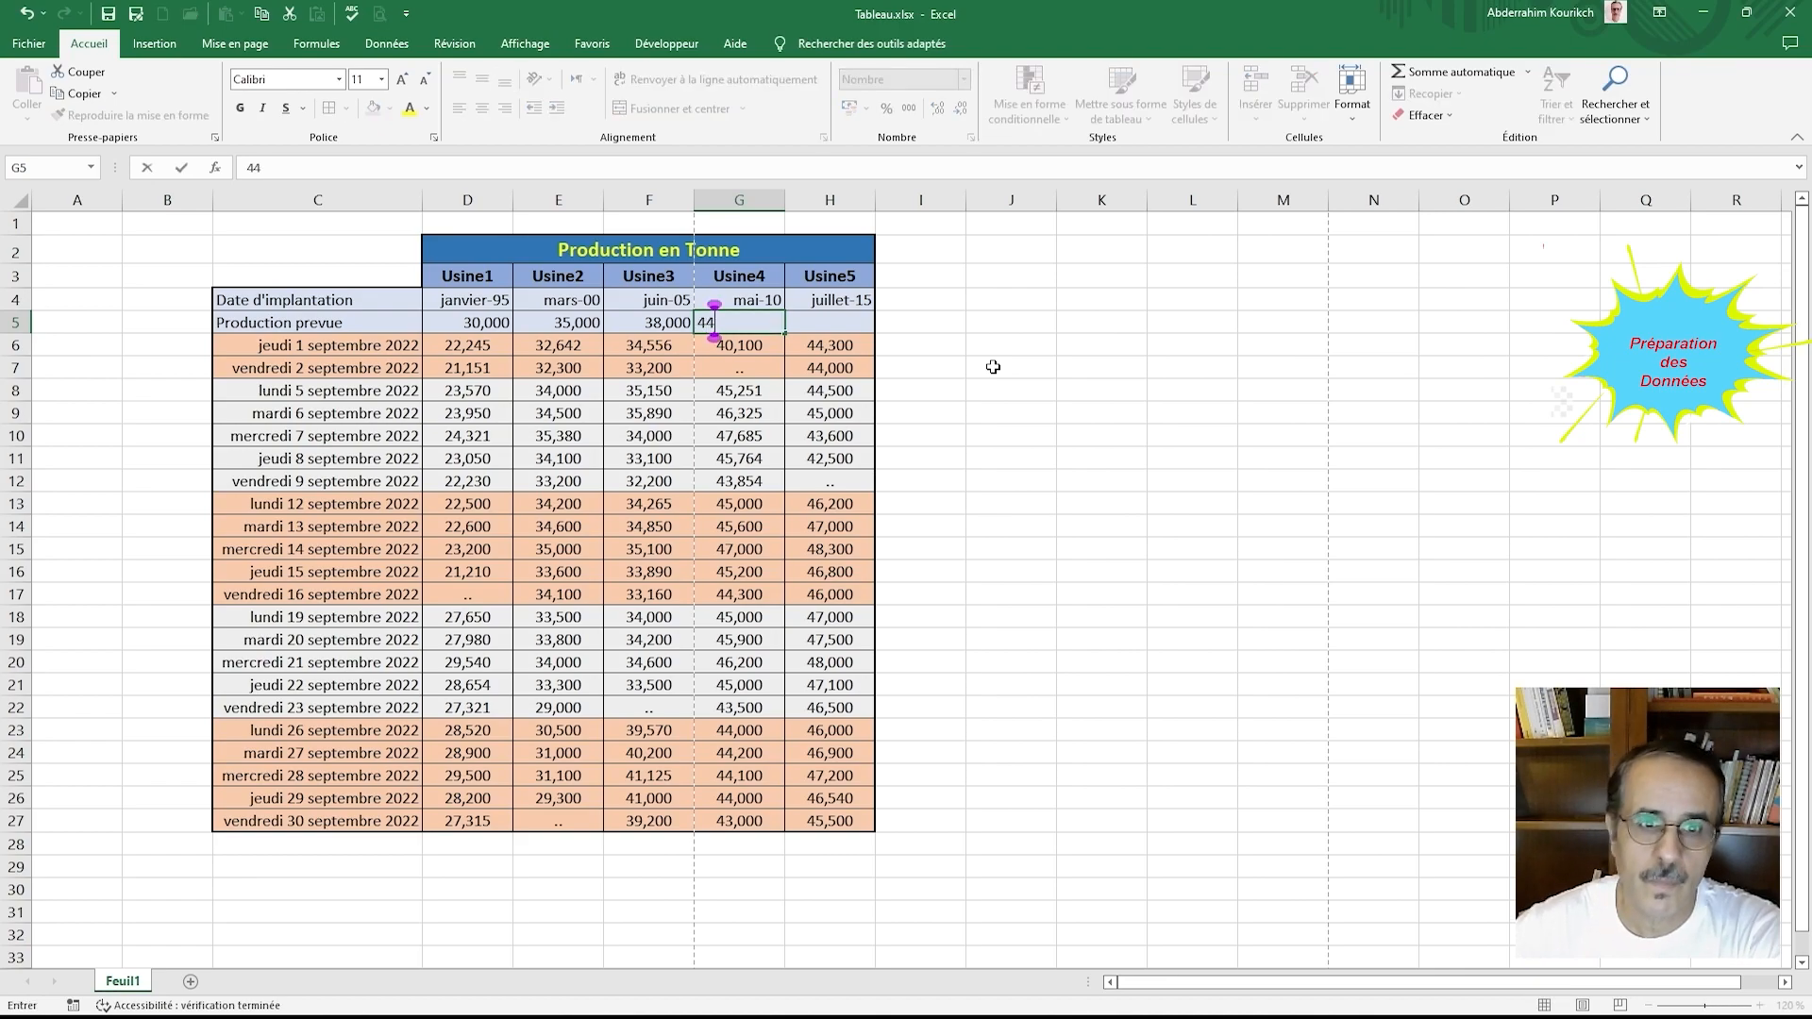
{"action": "key", "text": "Tab"}
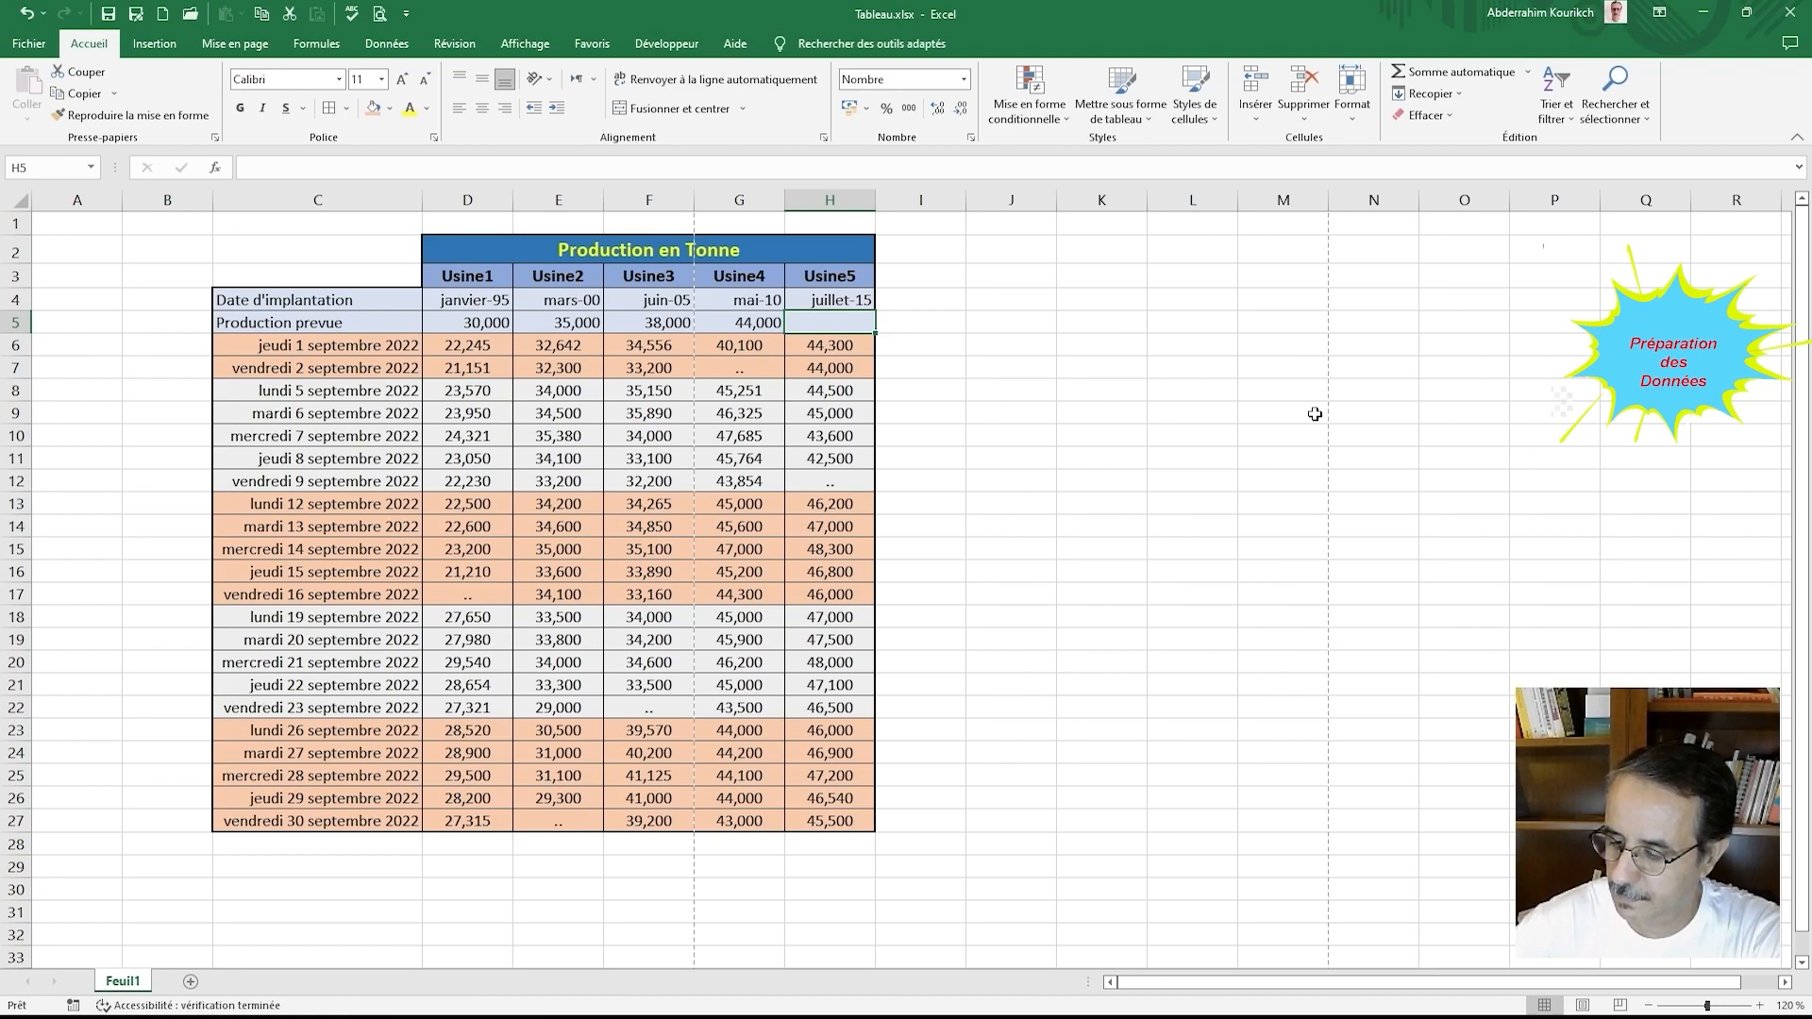
{"action": "type", "text": "45"}
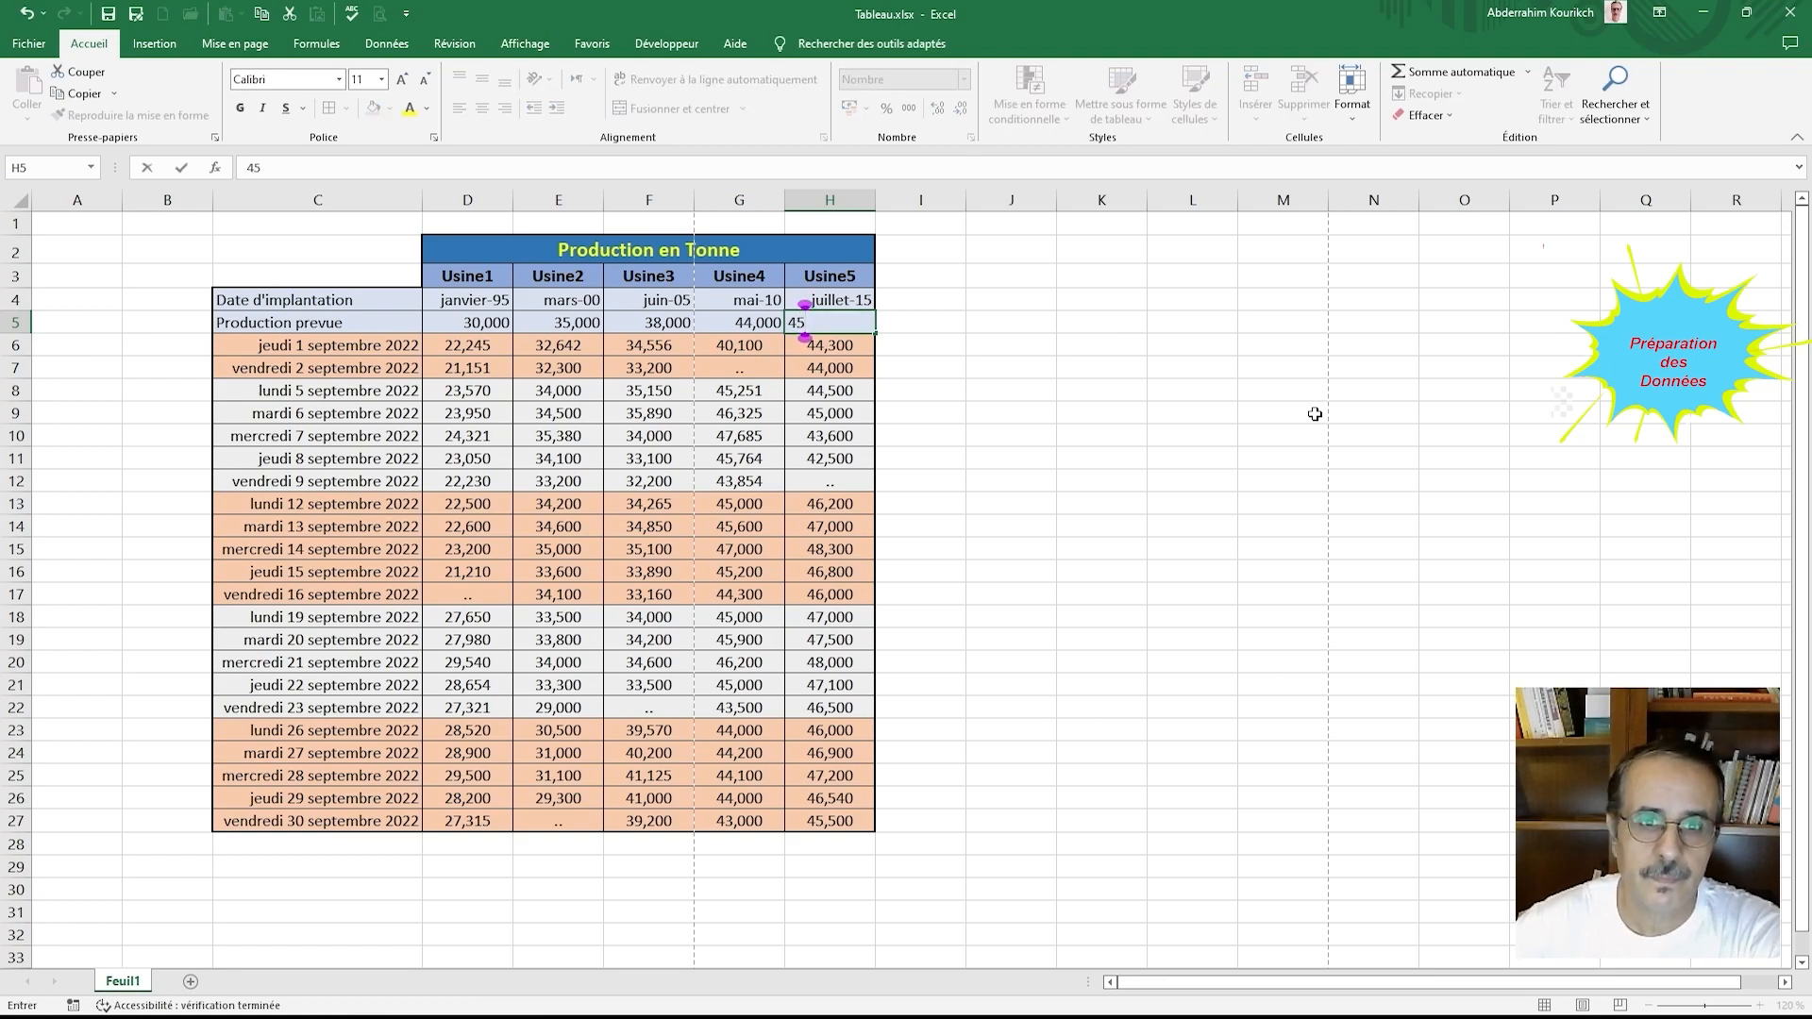
{"action": "left_click", "coordinate": [1040, 415]}
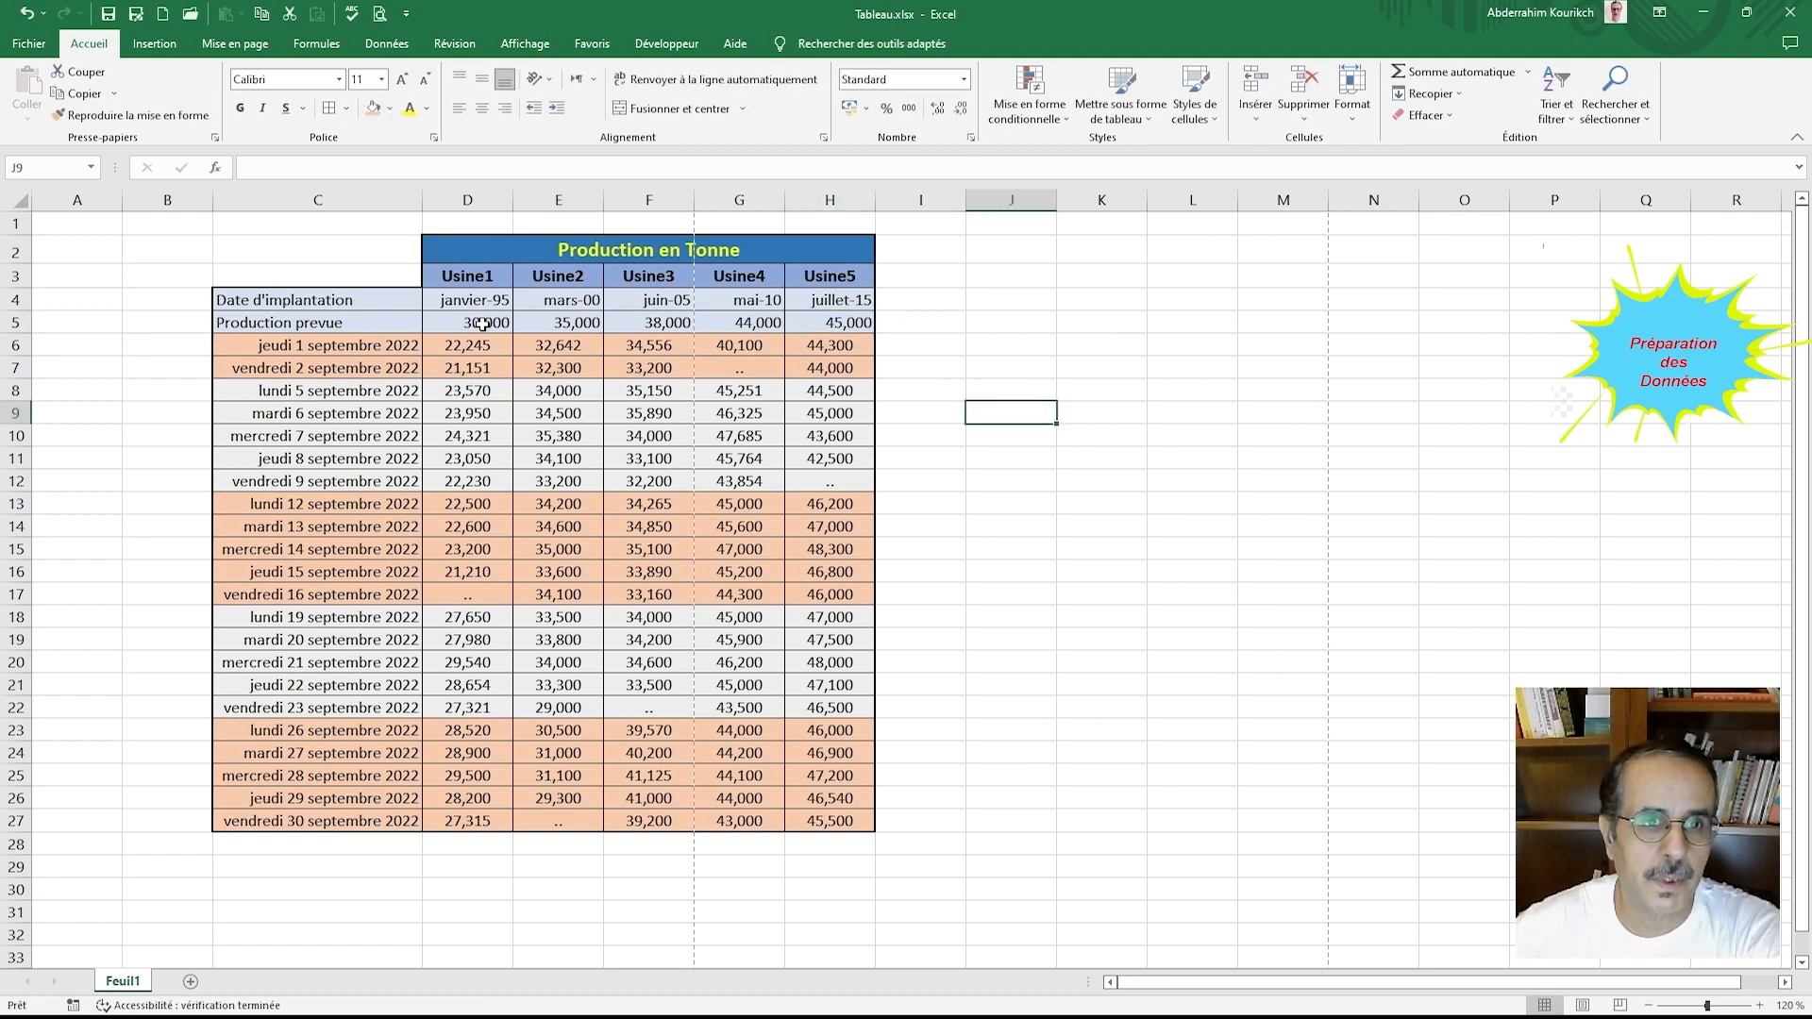
Step: Center the planned production values in D5:H5 both horizontally and vertically
{"action": "left_click_drag", "start_coordinate": [482, 323], "coordinate": [823, 324]}
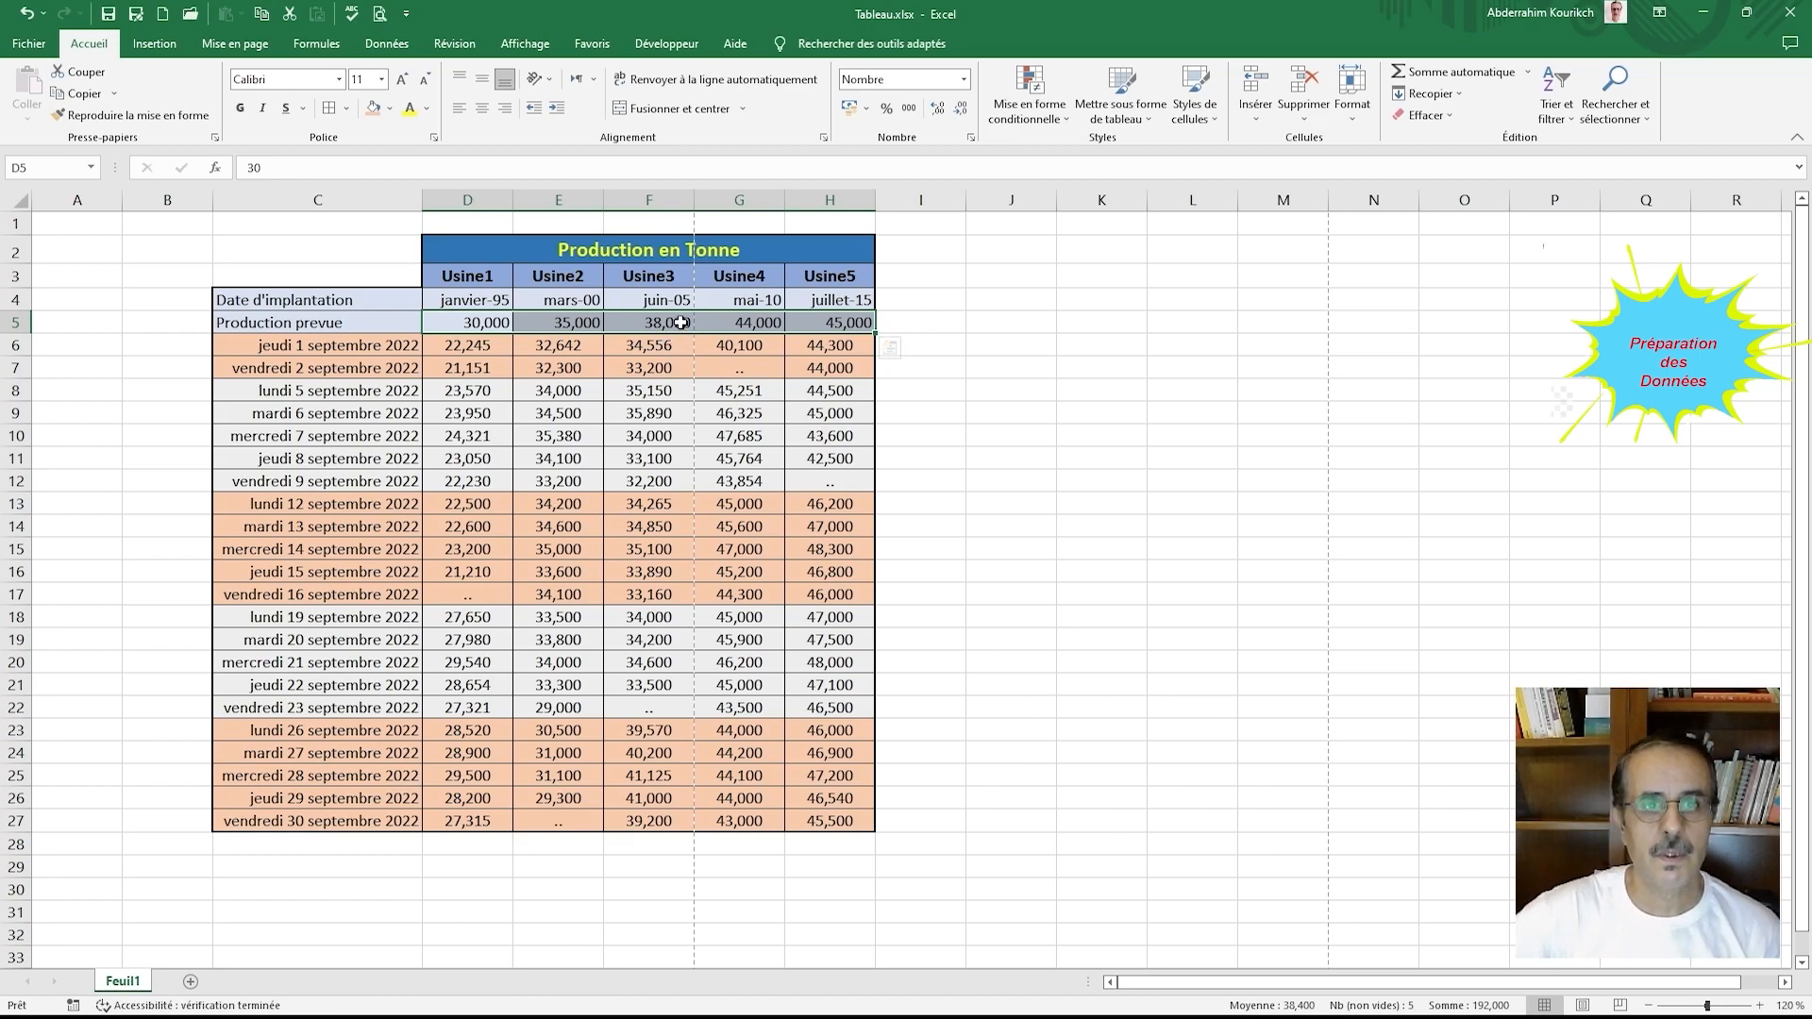
{"action": "left_click", "coordinate": [484, 112]}
{"action": "left_click", "coordinate": [482, 81]}
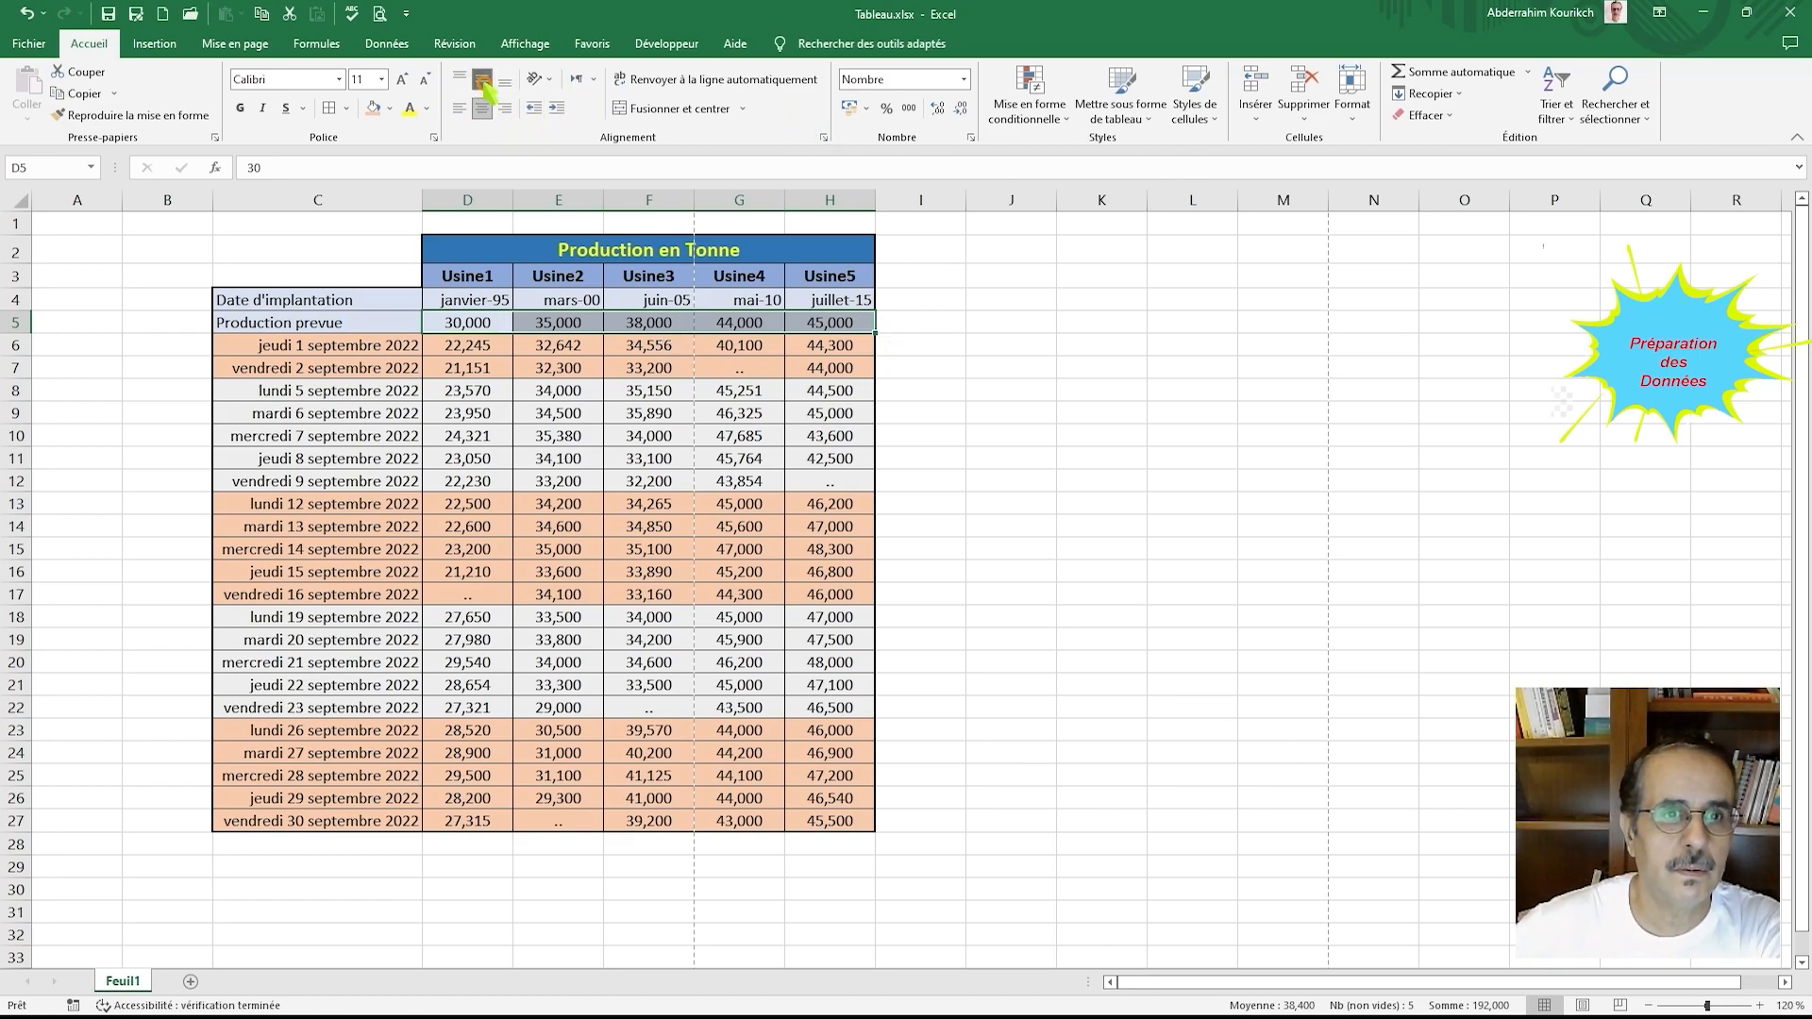
{"action": "left_click", "coordinate": [1346, 414]}
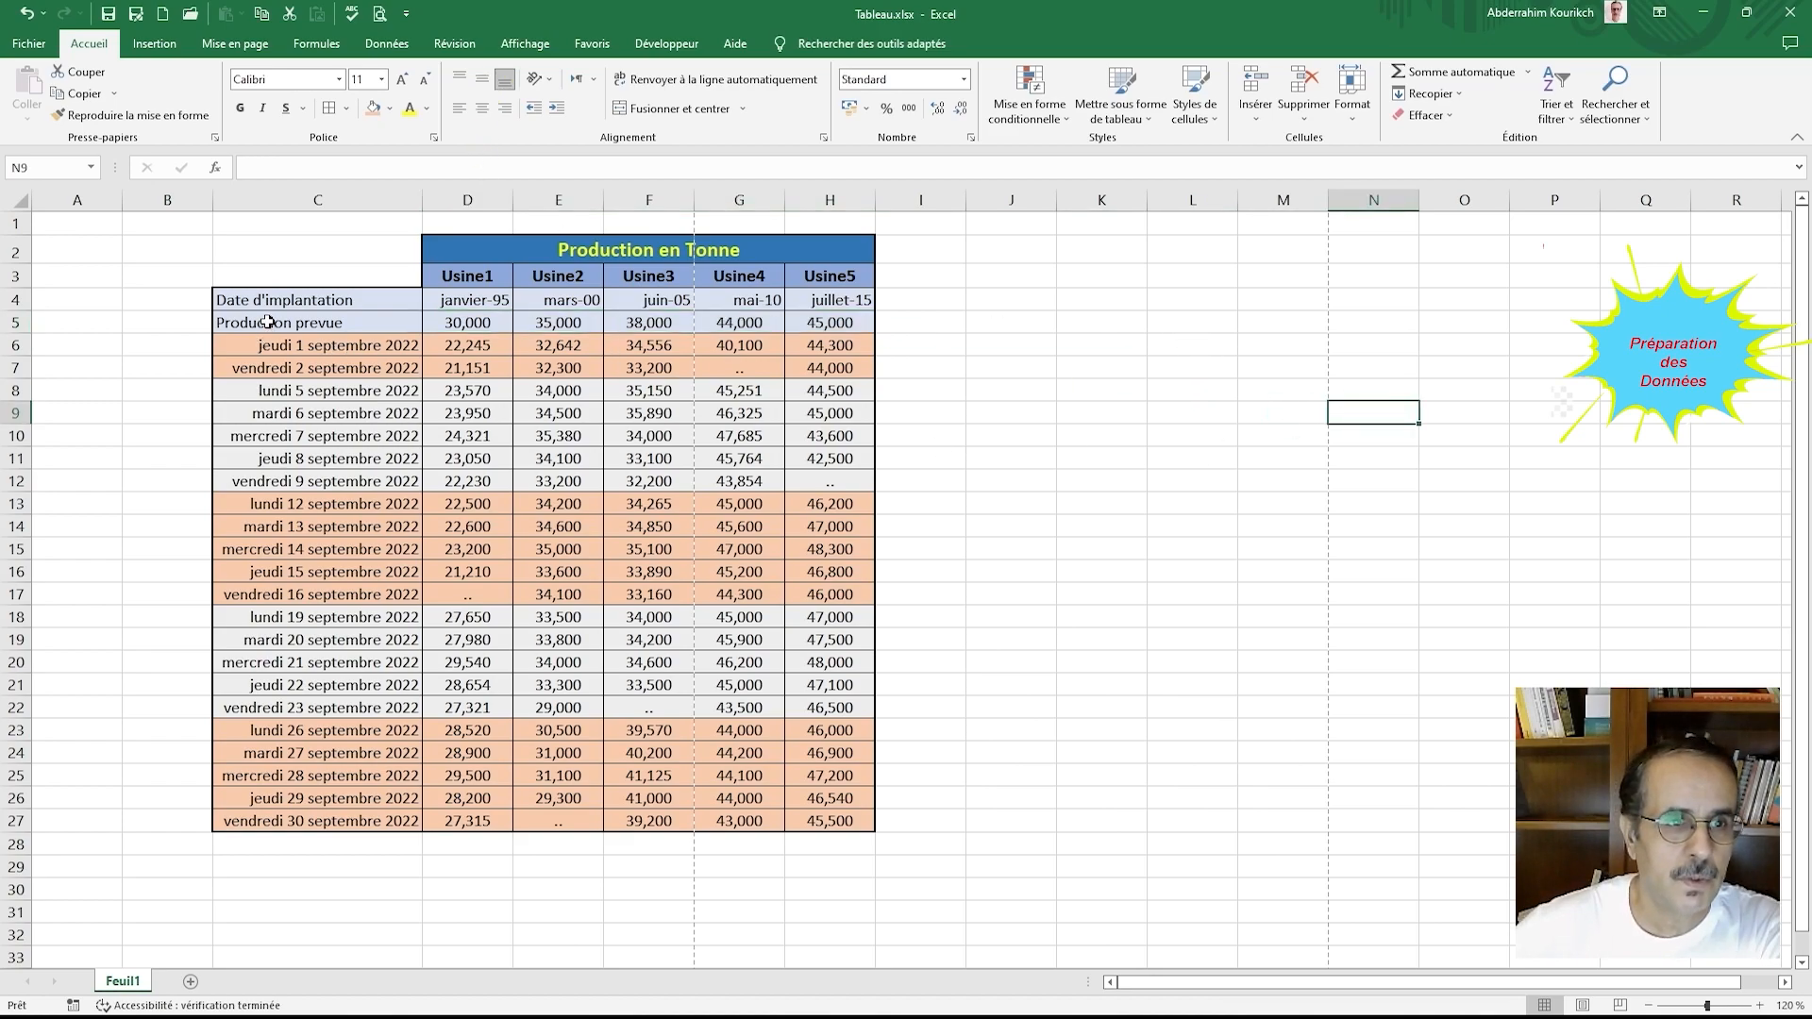
Step: Fill the whole Production prevue row, C5:H5, with a light gold background colour
{"action": "left_click_drag", "start_coordinate": [268, 321], "coordinate": [831, 322]}
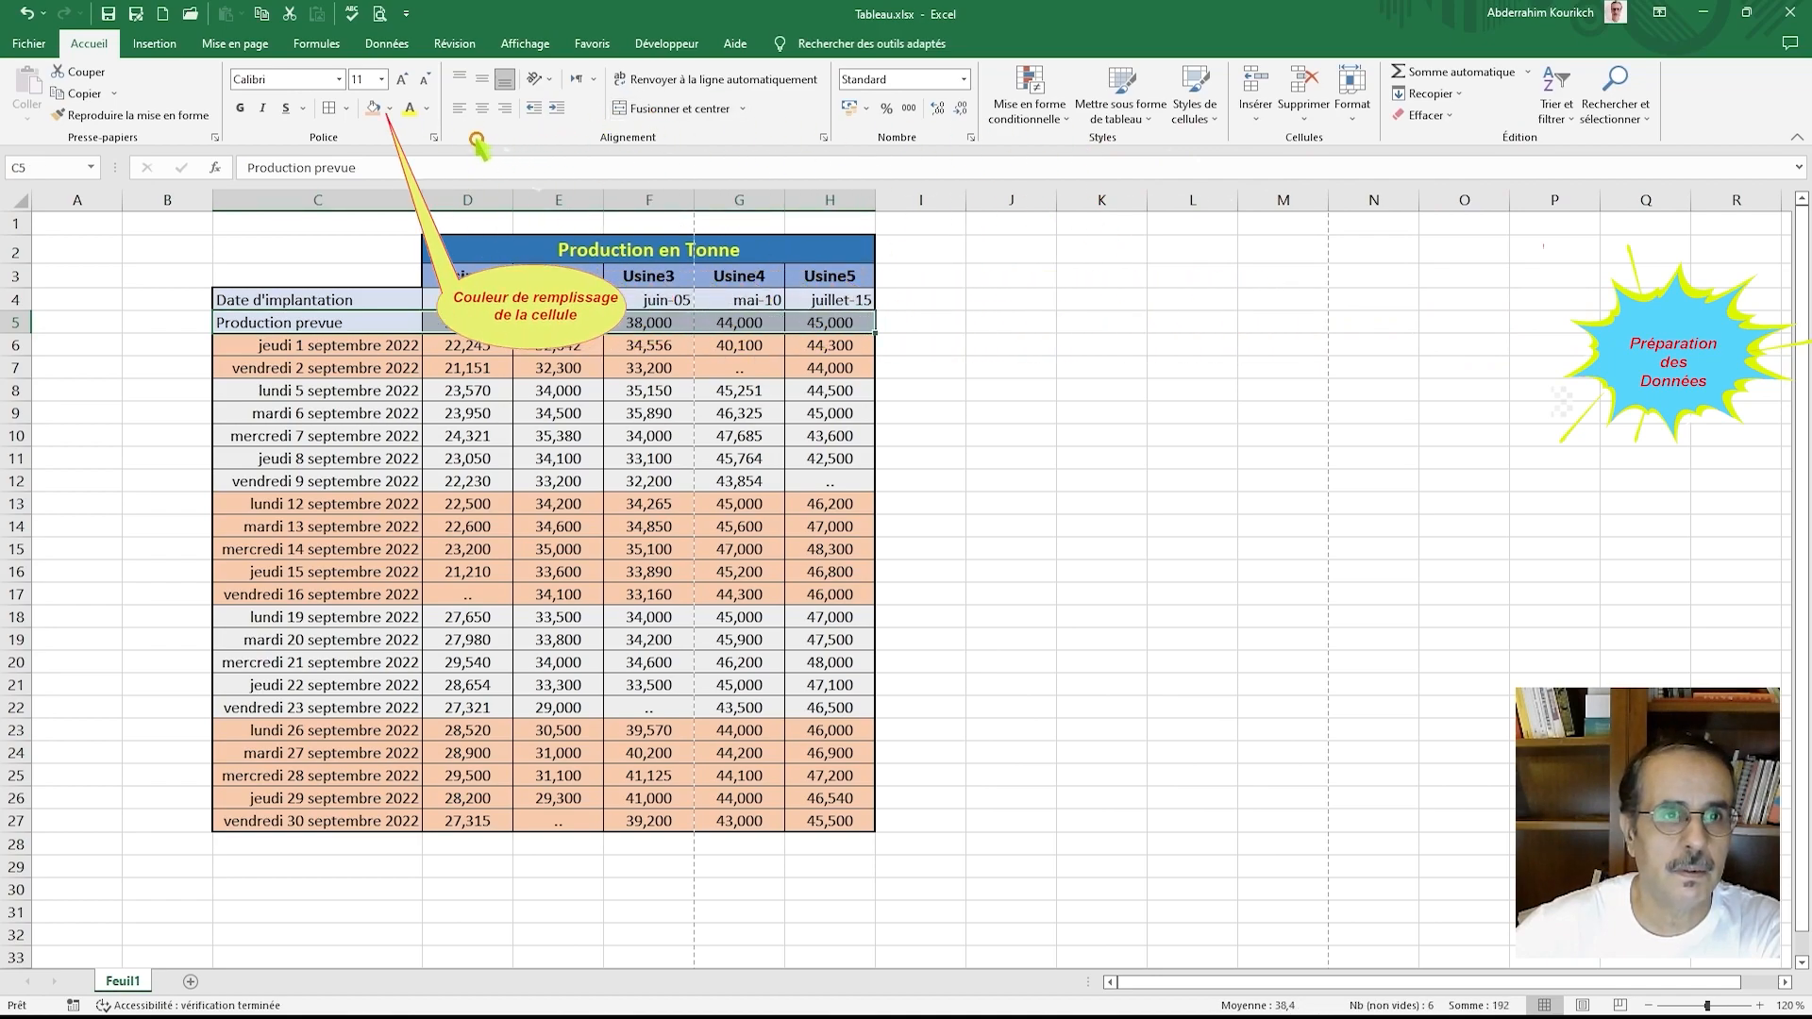
{"action": "left_click", "coordinate": [388, 109]}
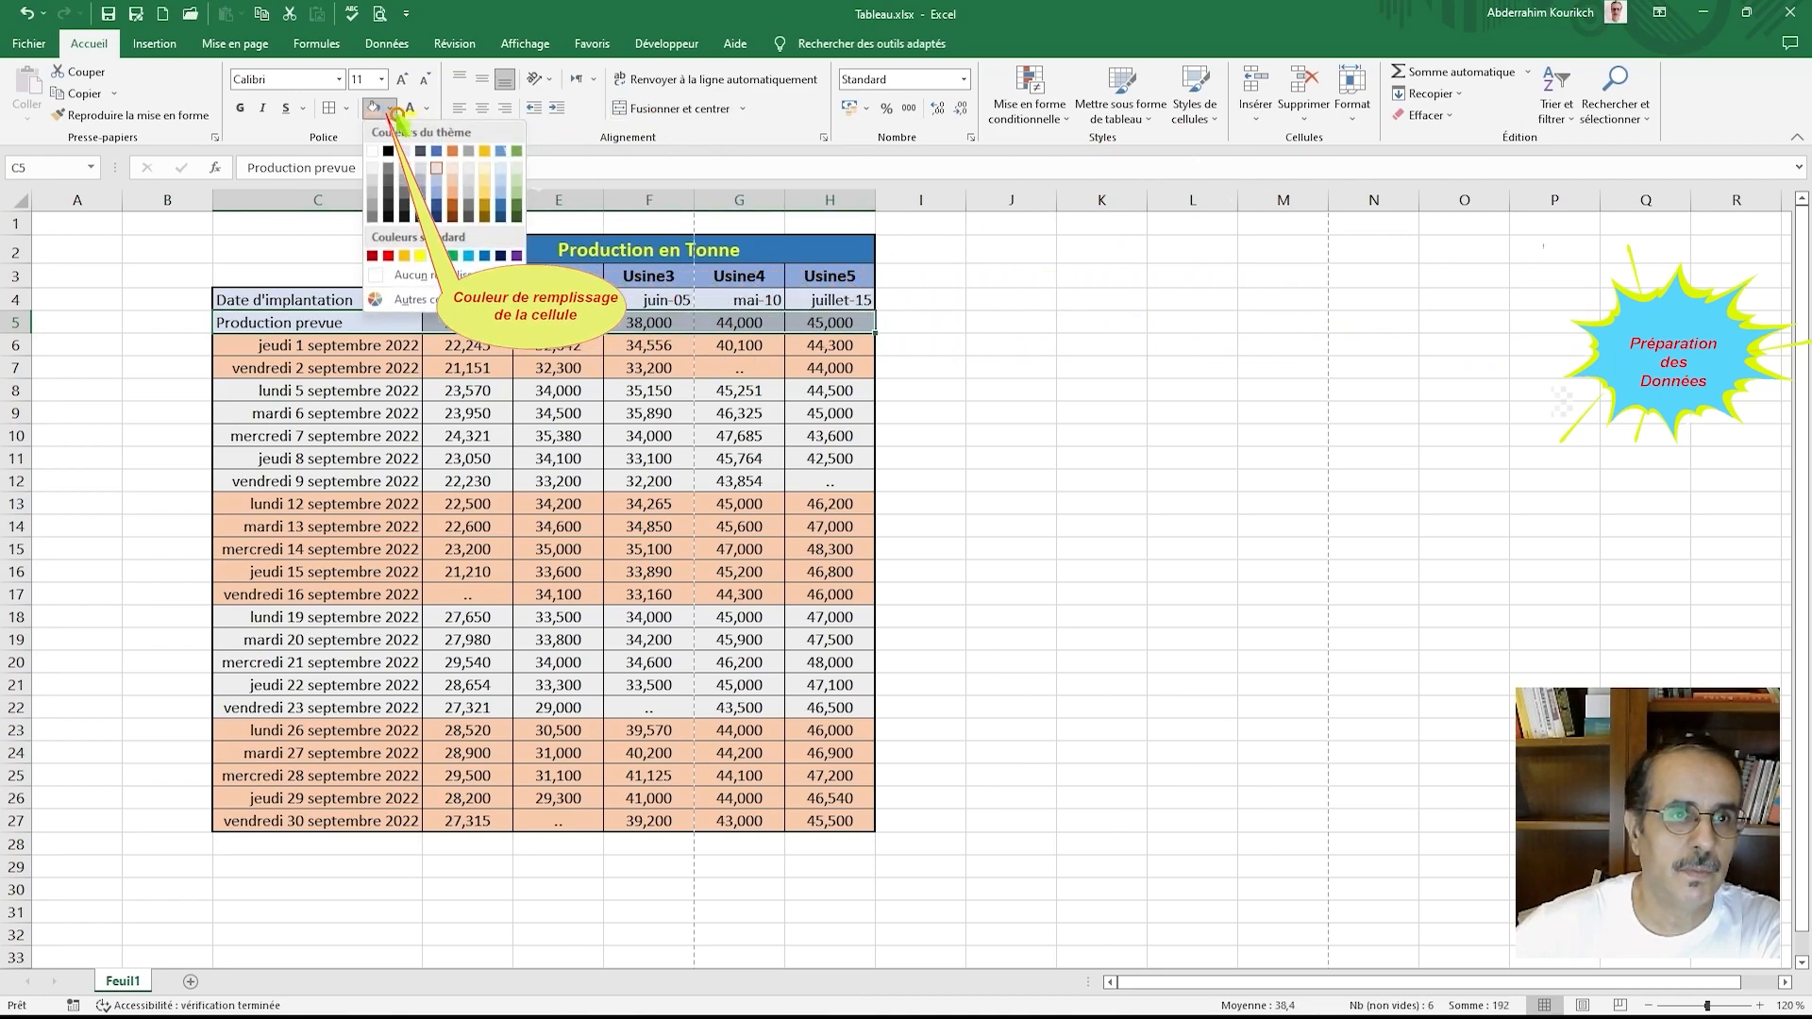
{"action": "left_click", "coordinate": [490, 173]}
{"action": "left_click", "coordinate": [1380, 415]}
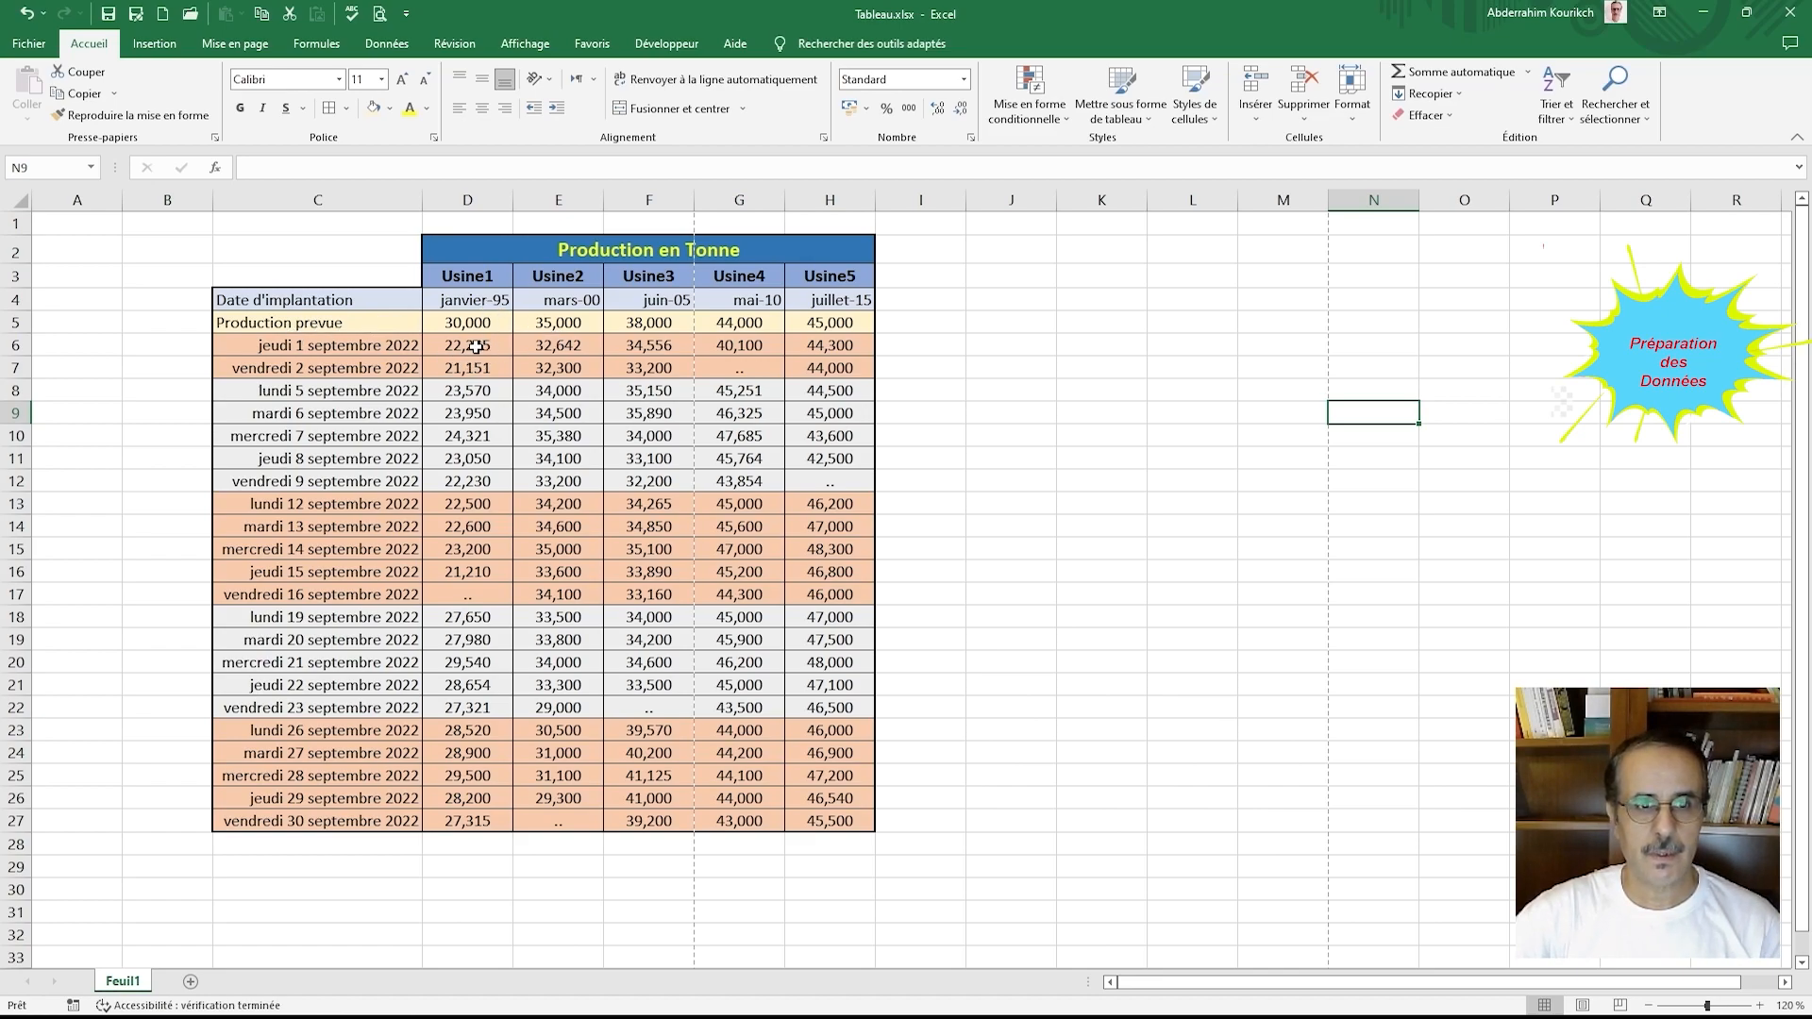
{"action": "mouse_move", "coordinate": [472, 343]}
{"action": "left_mouse_down"}
{"action": "mouse_move", "coordinate": [476, 364]}
{"action": "mouse_move", "coordinate": [830, 471]}
{"action": "mouse_move", "coordinate": [819, 818]}
{"action": "left_mouse_up"}
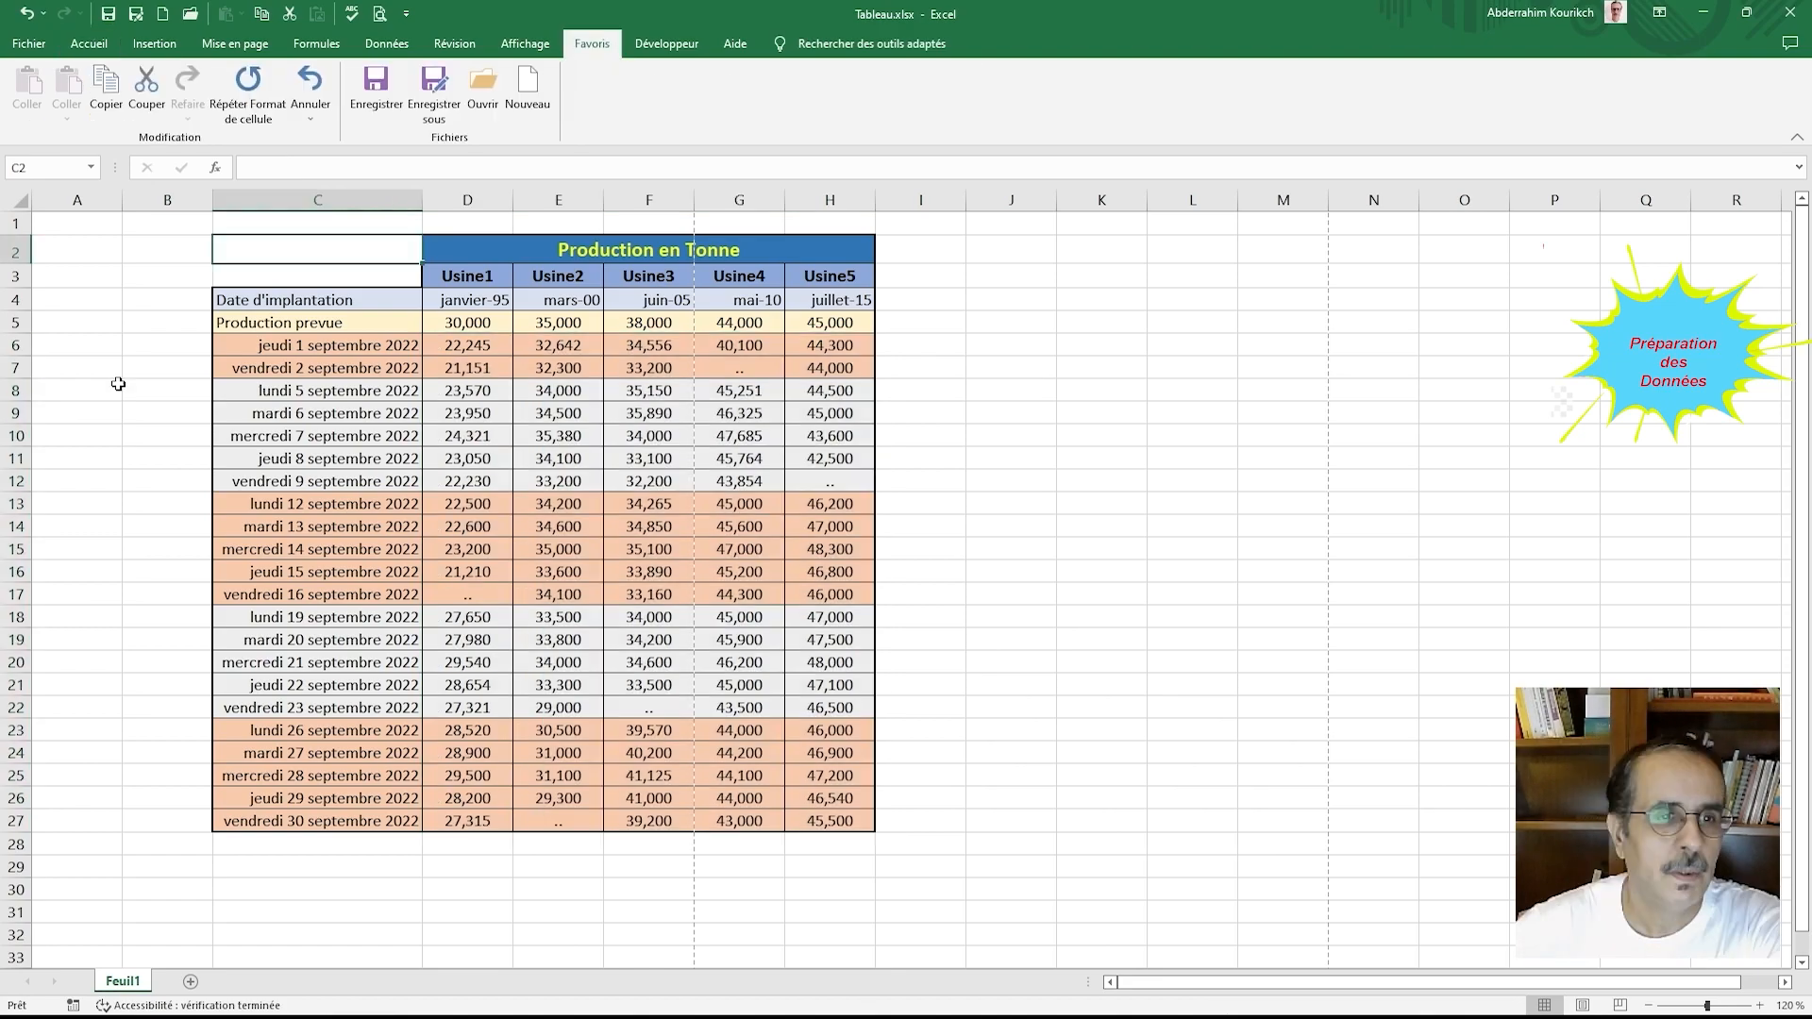
{"action": "left_click", "coordinate": [109, 389]}
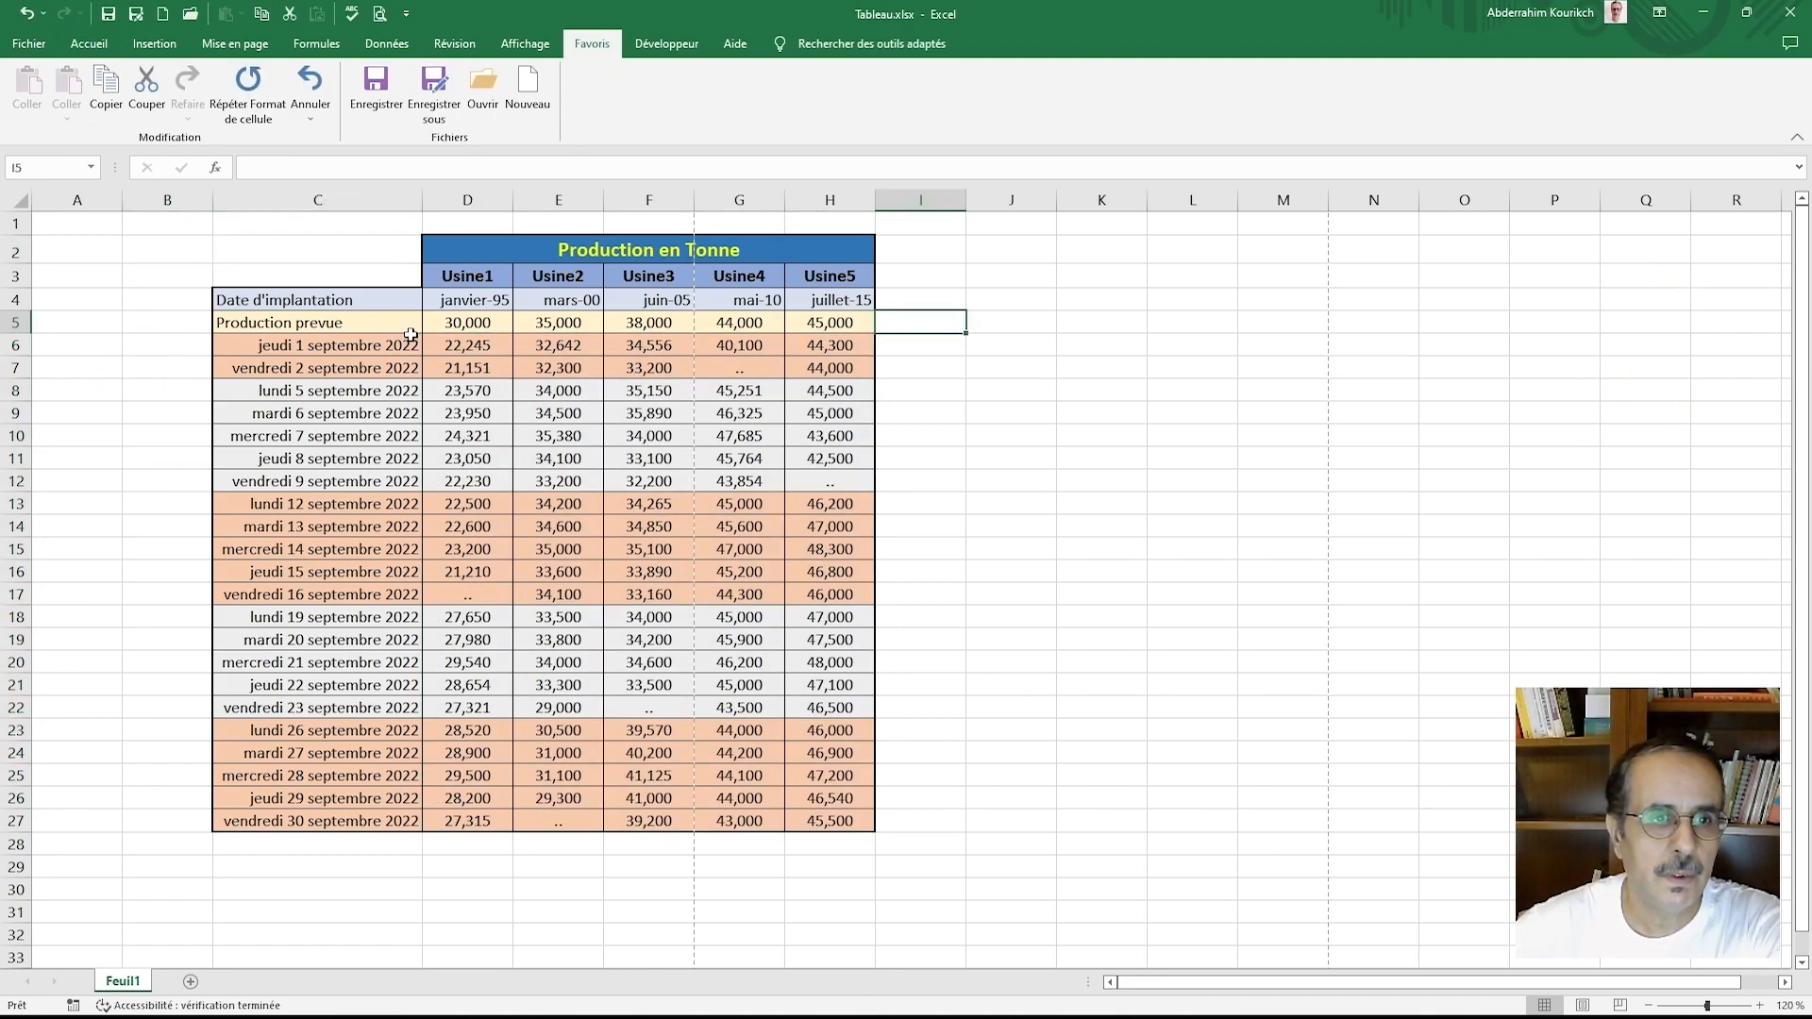
Step: Spell-check the whole sheet from cell C2, replacing "prevue" with "prévue" in the row label
{"action": "left_click", "coordinate": [278, 261]}
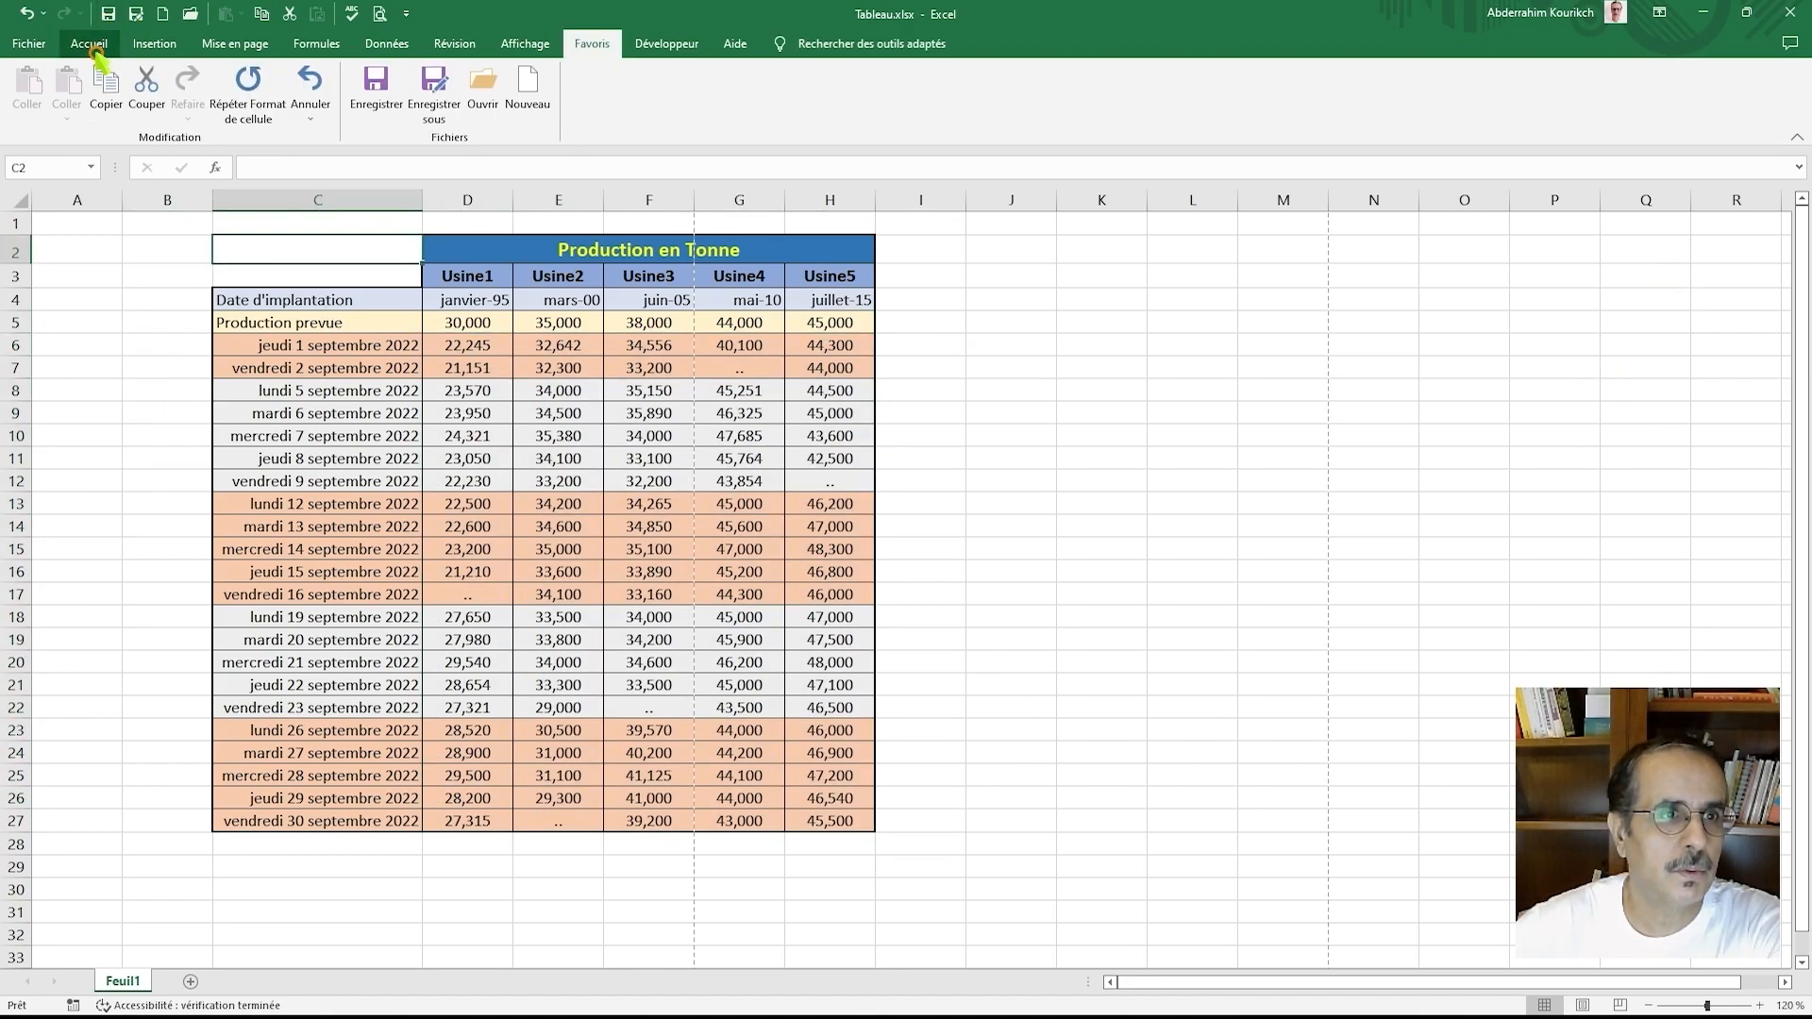
{"action": "left_click", "coordinate": [468, 48]}
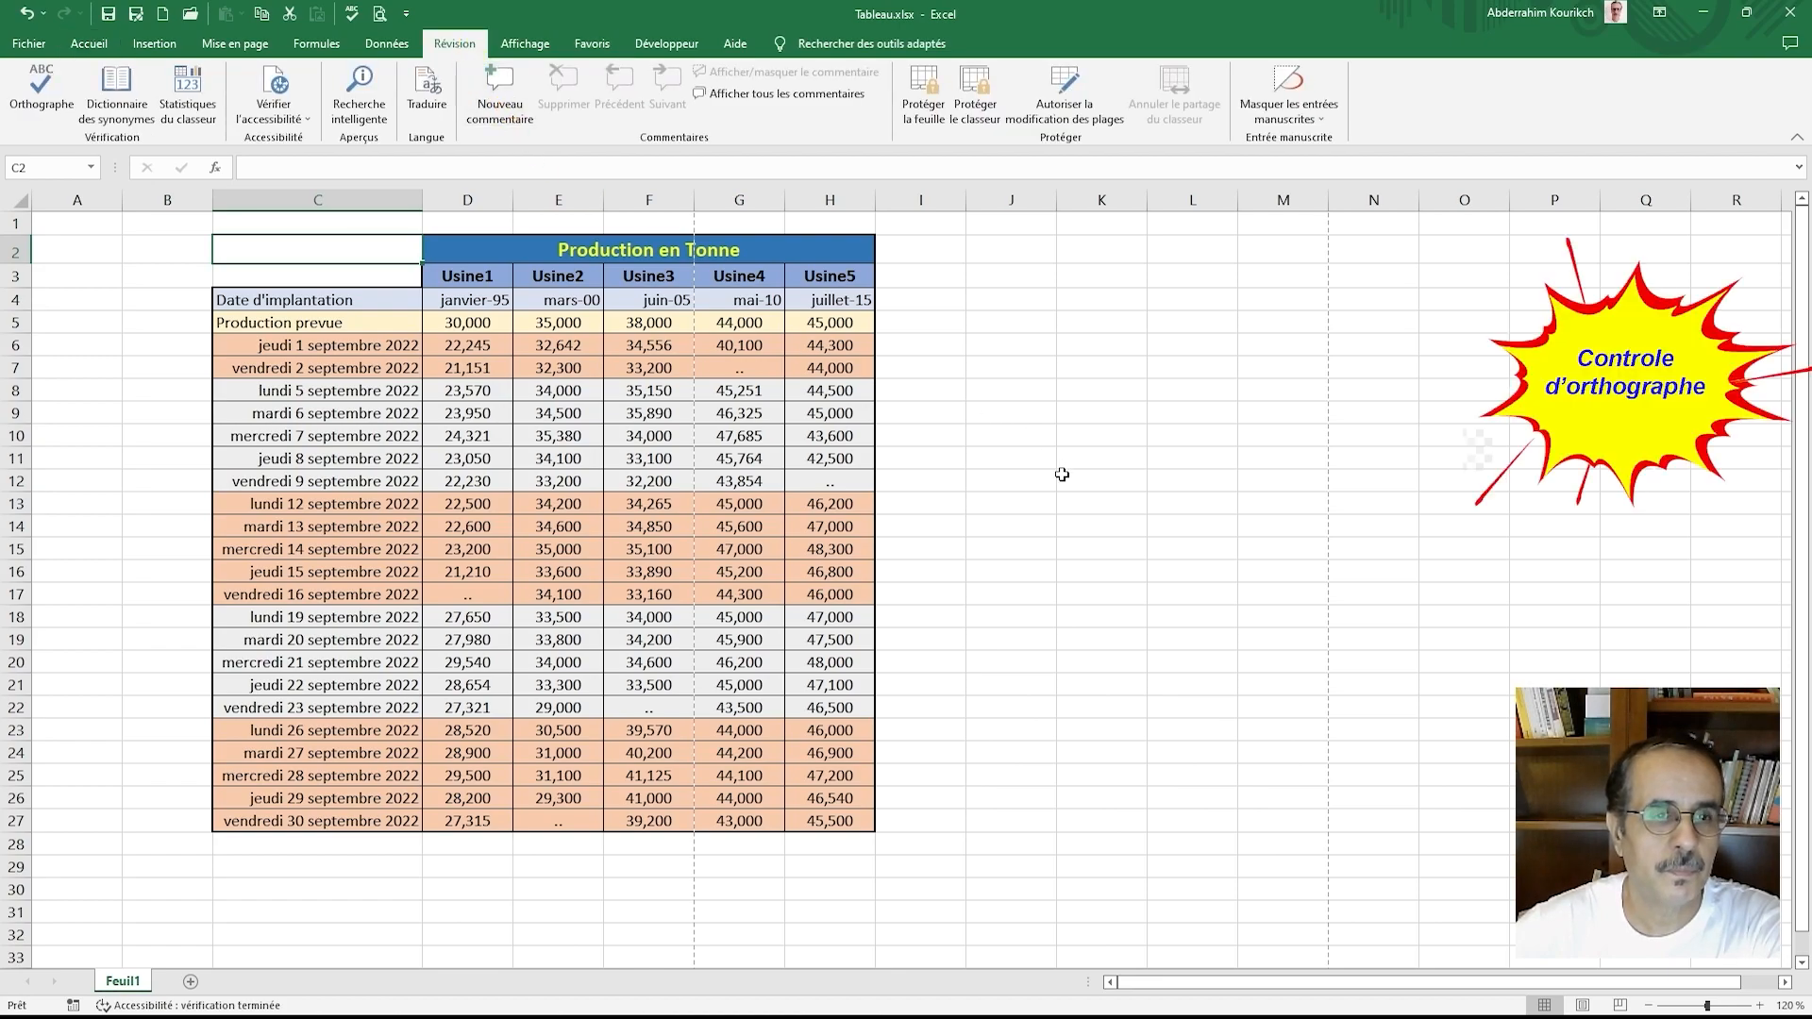
{"action": "left_click", "coordinate": [49, 97]}
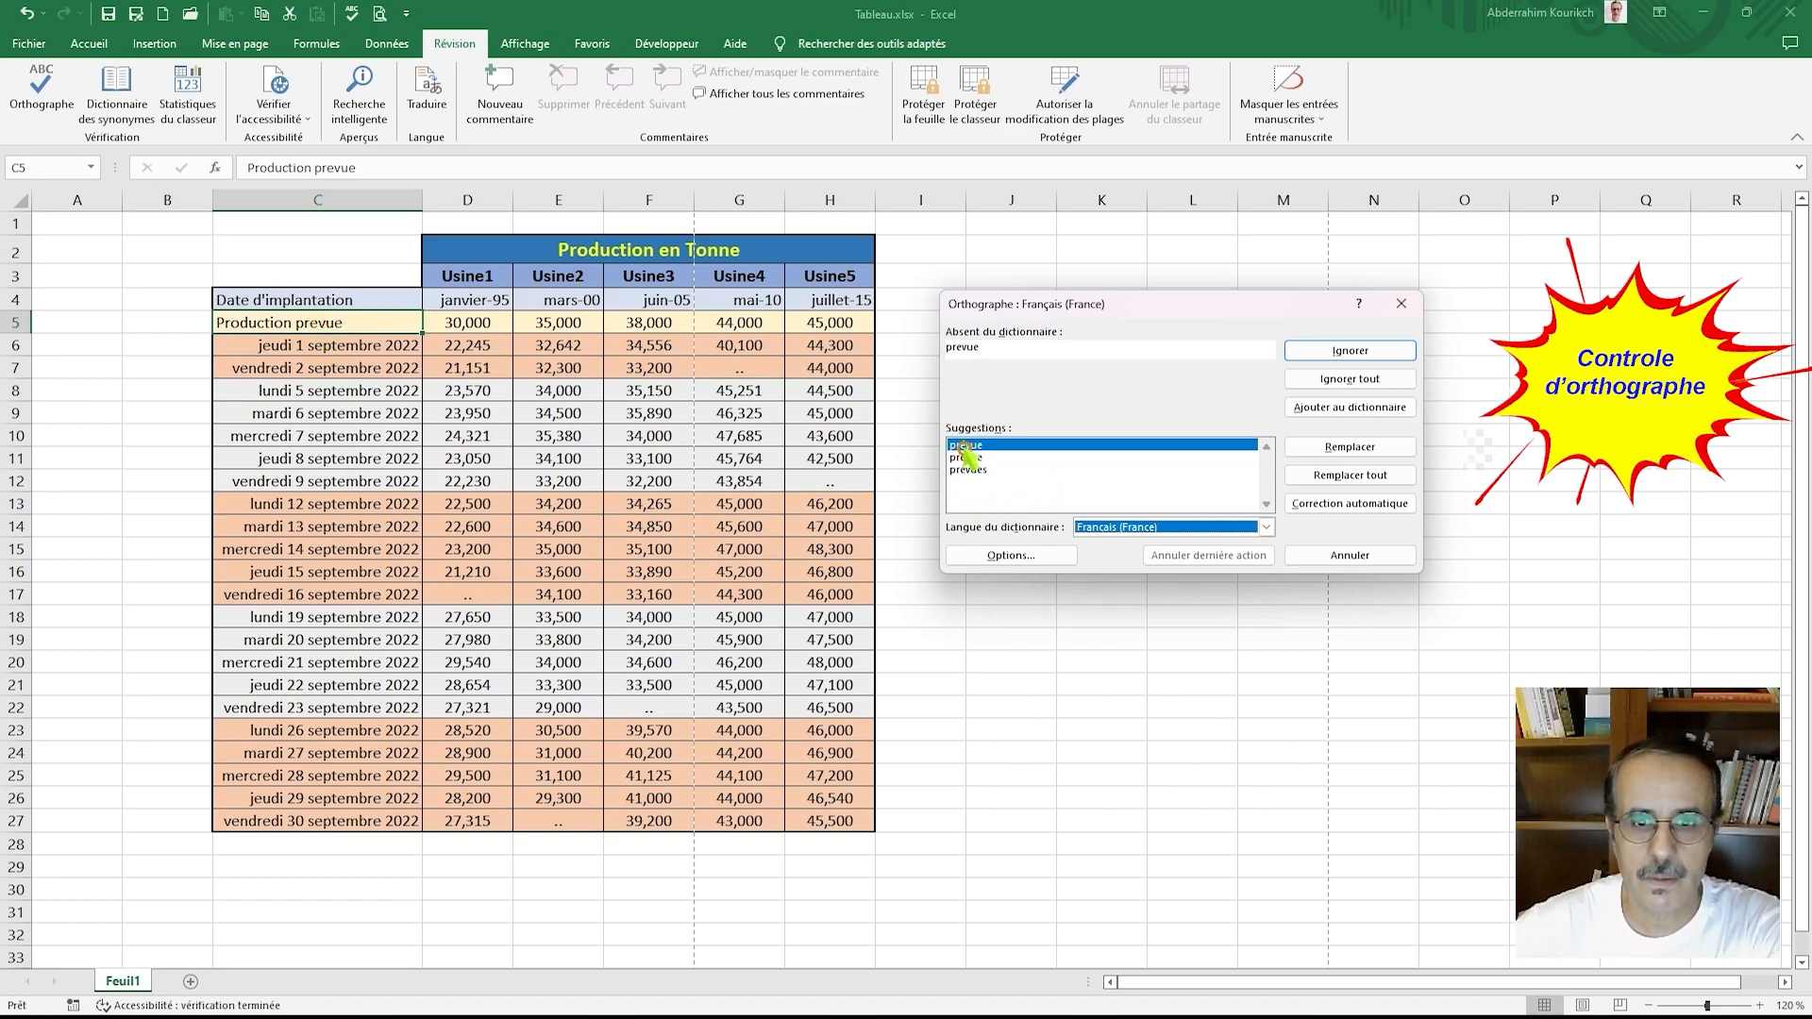
{"action": "left_click", "coordinate": [1375, 450]}
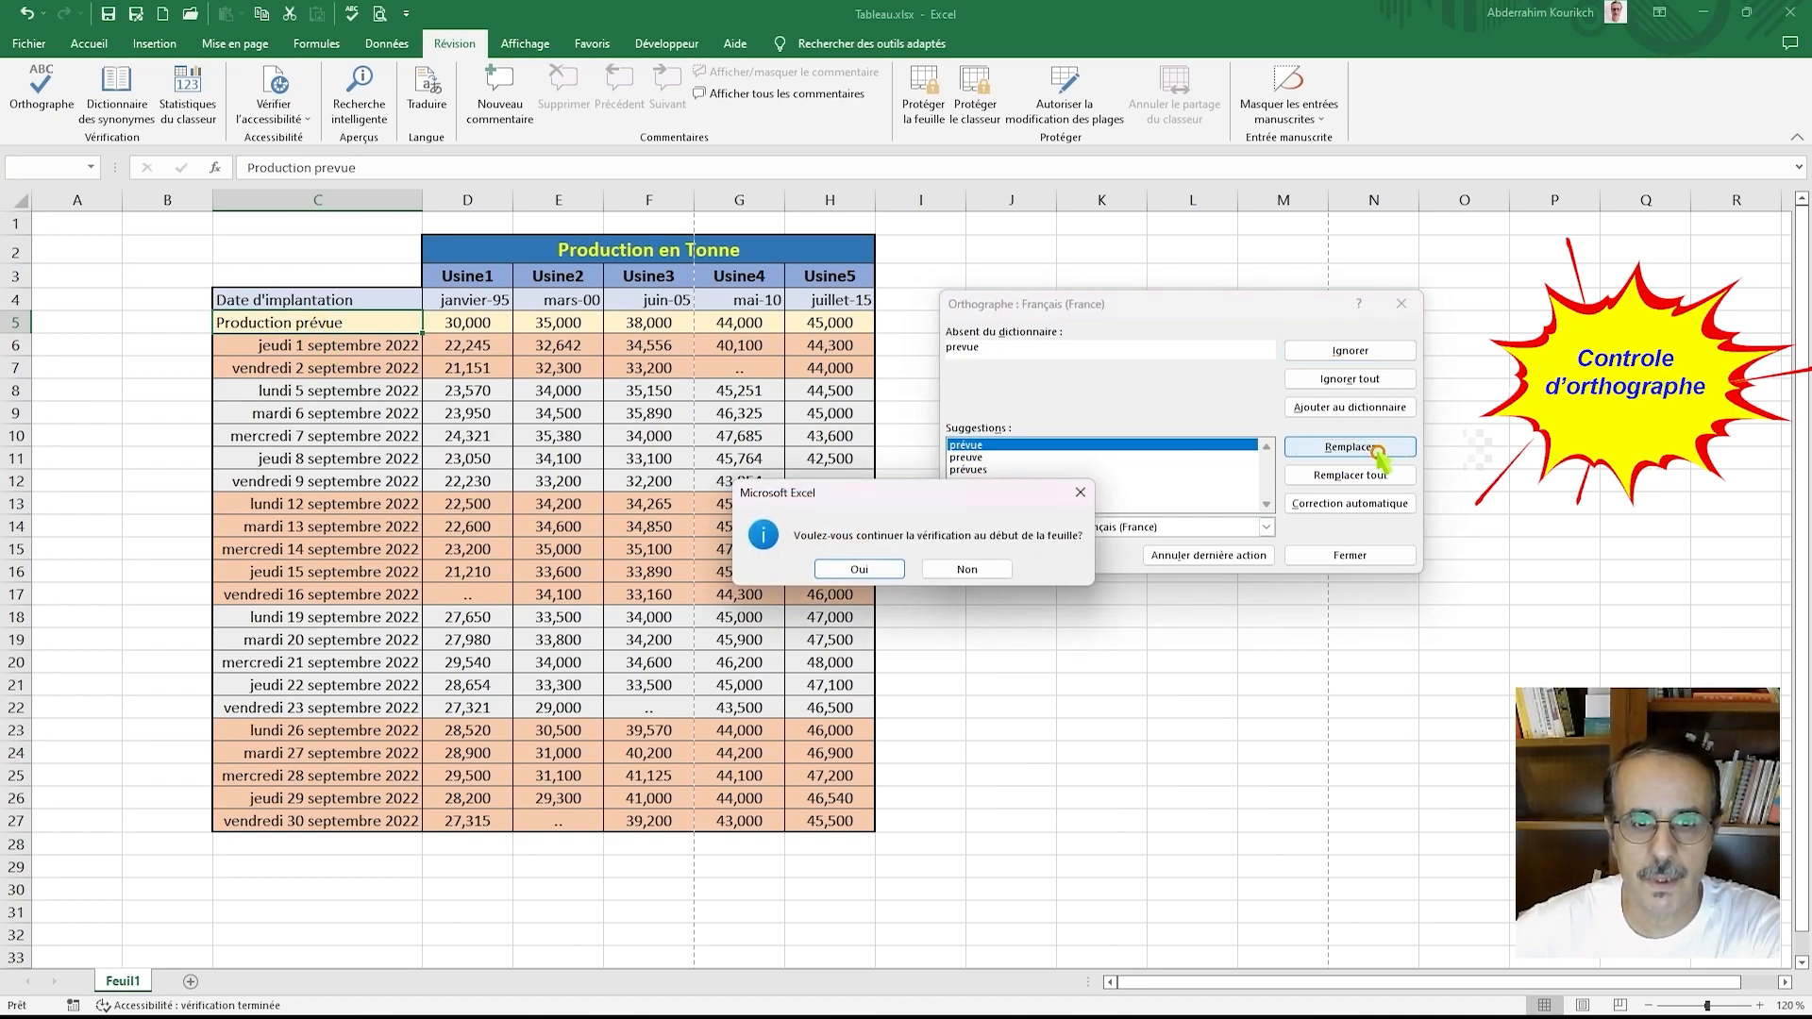
{"action": "left_click", "coordinate": [887, 571]}
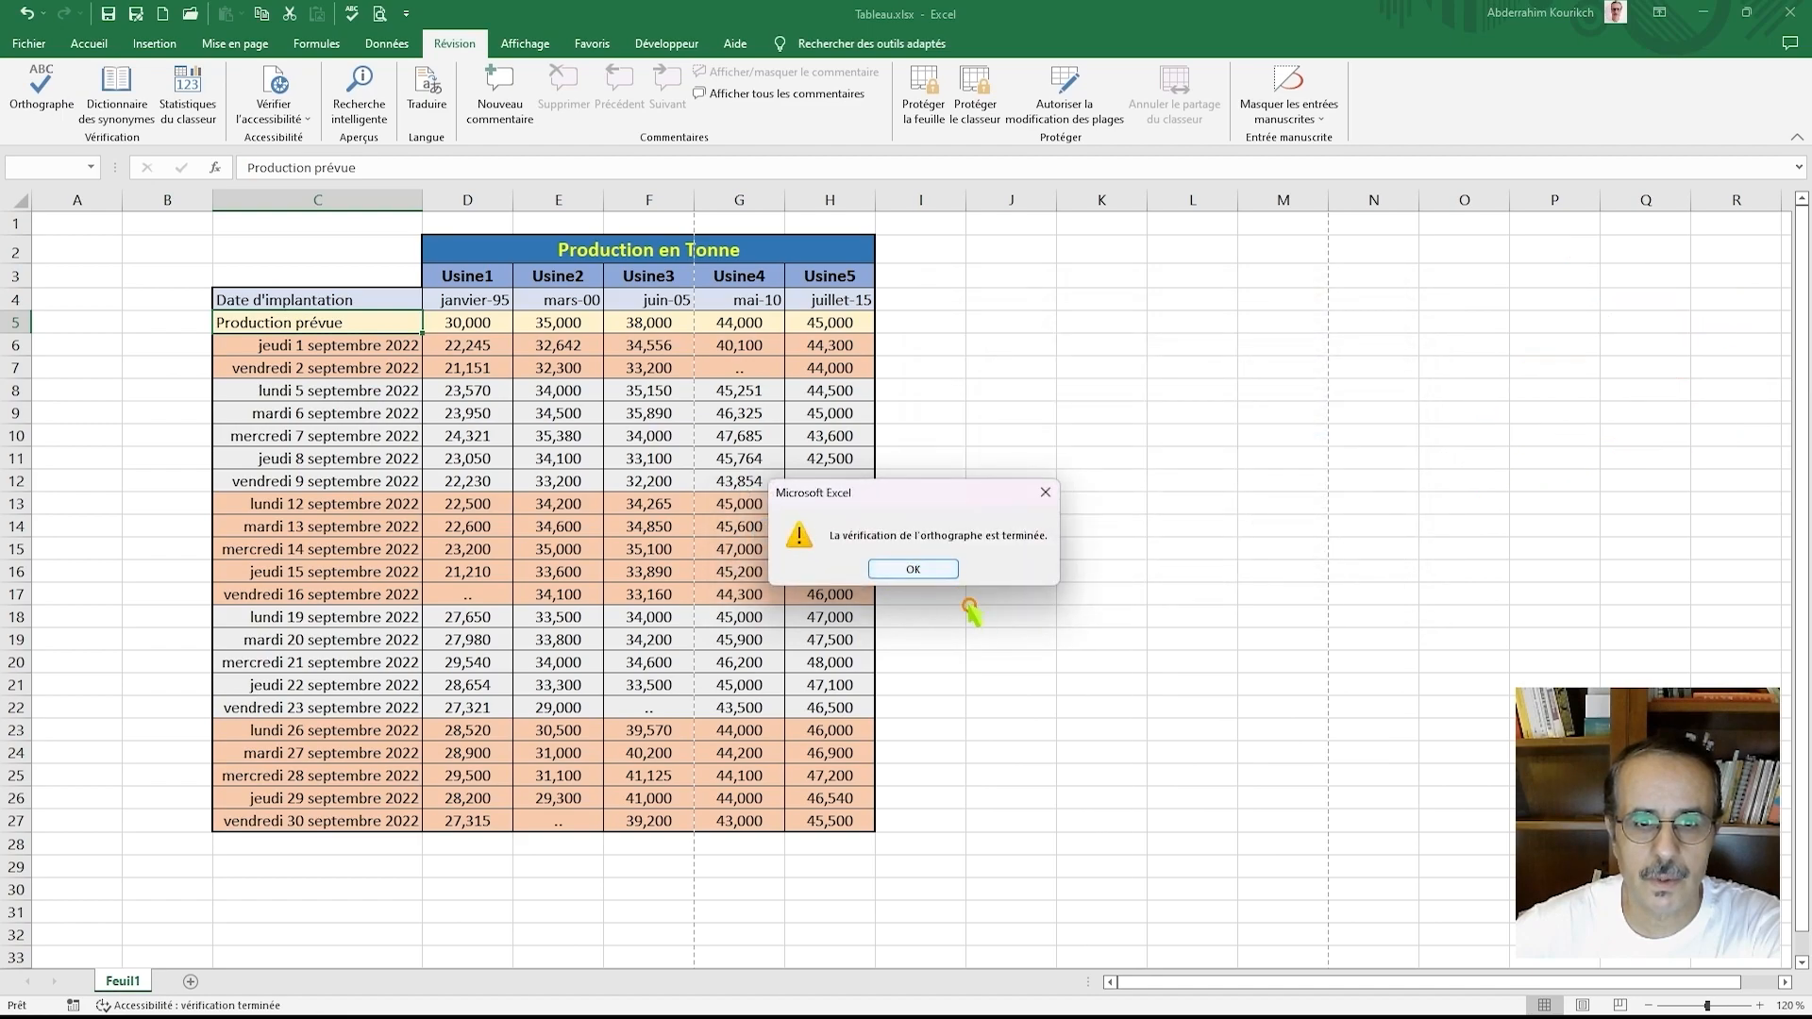
{"action": "left_click", "coordinate": [922, 570]}
{"action": "left_click_drag", "start_coordinate": [468, 326], "coordinate": [854, 826]}
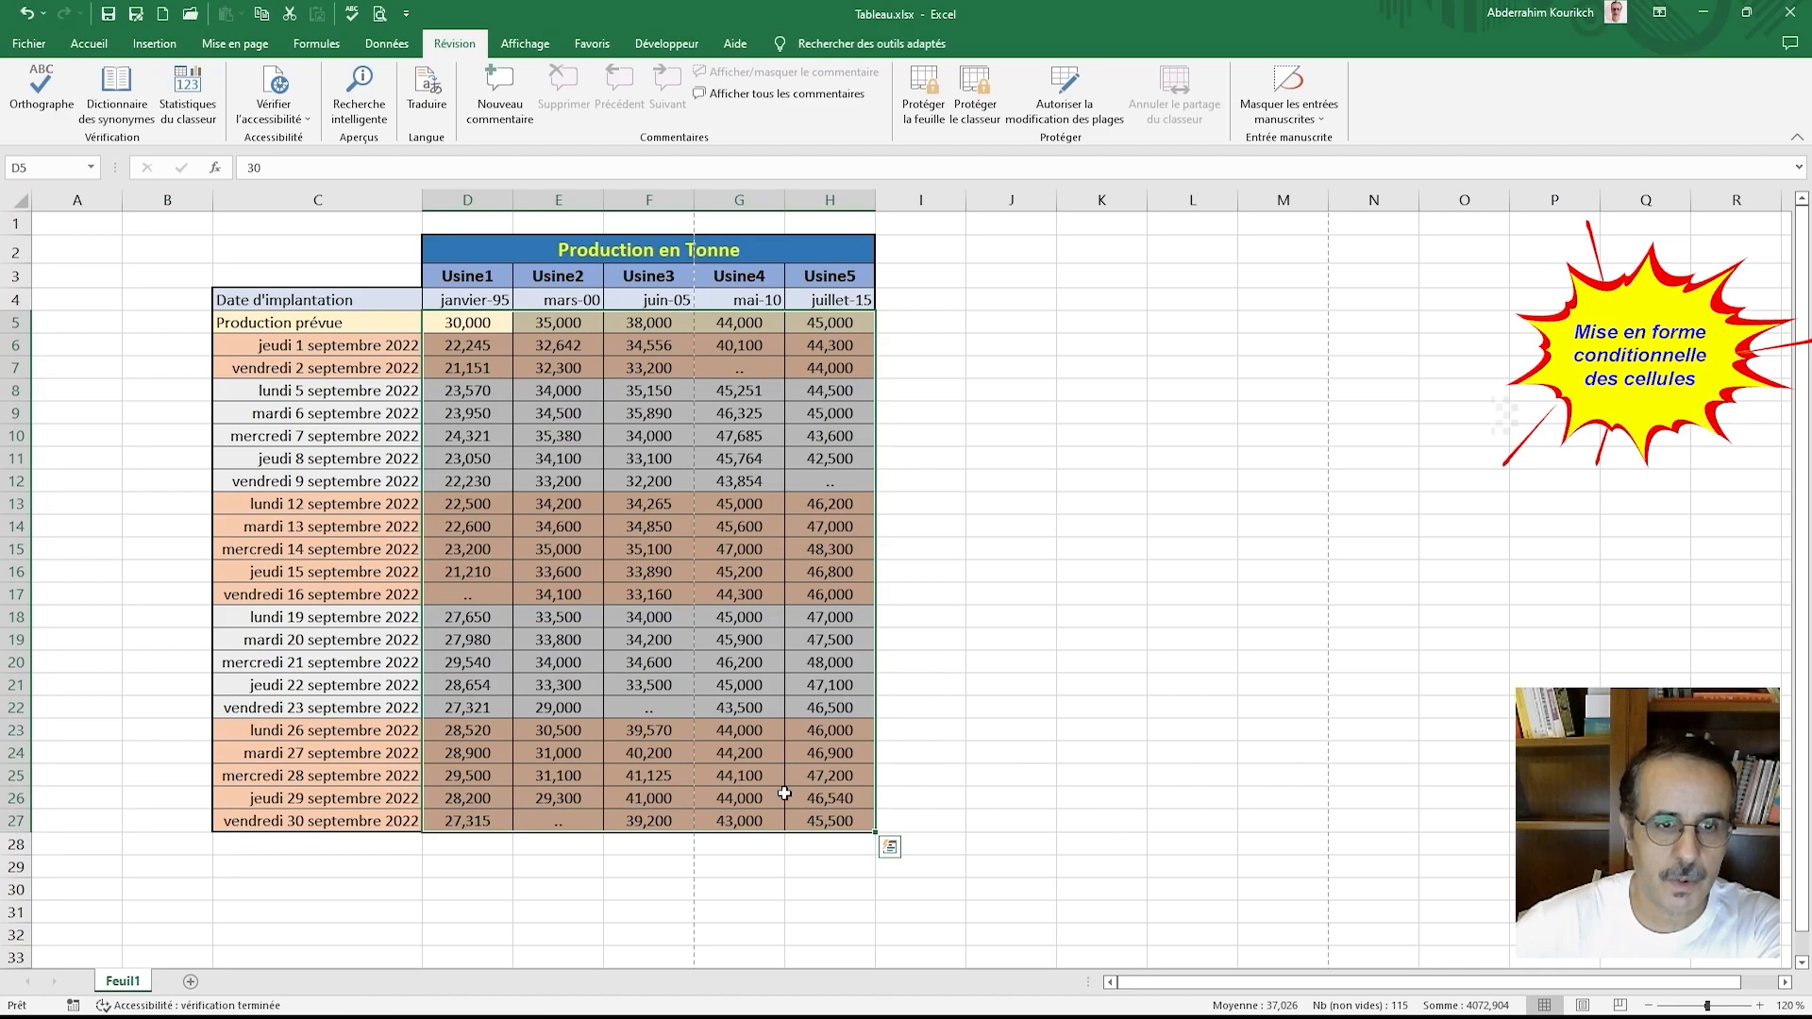
{"action": "left_click", "coordinate": [94, 43]}
{"action": "left_click", "coordinate": [1036, 117]}
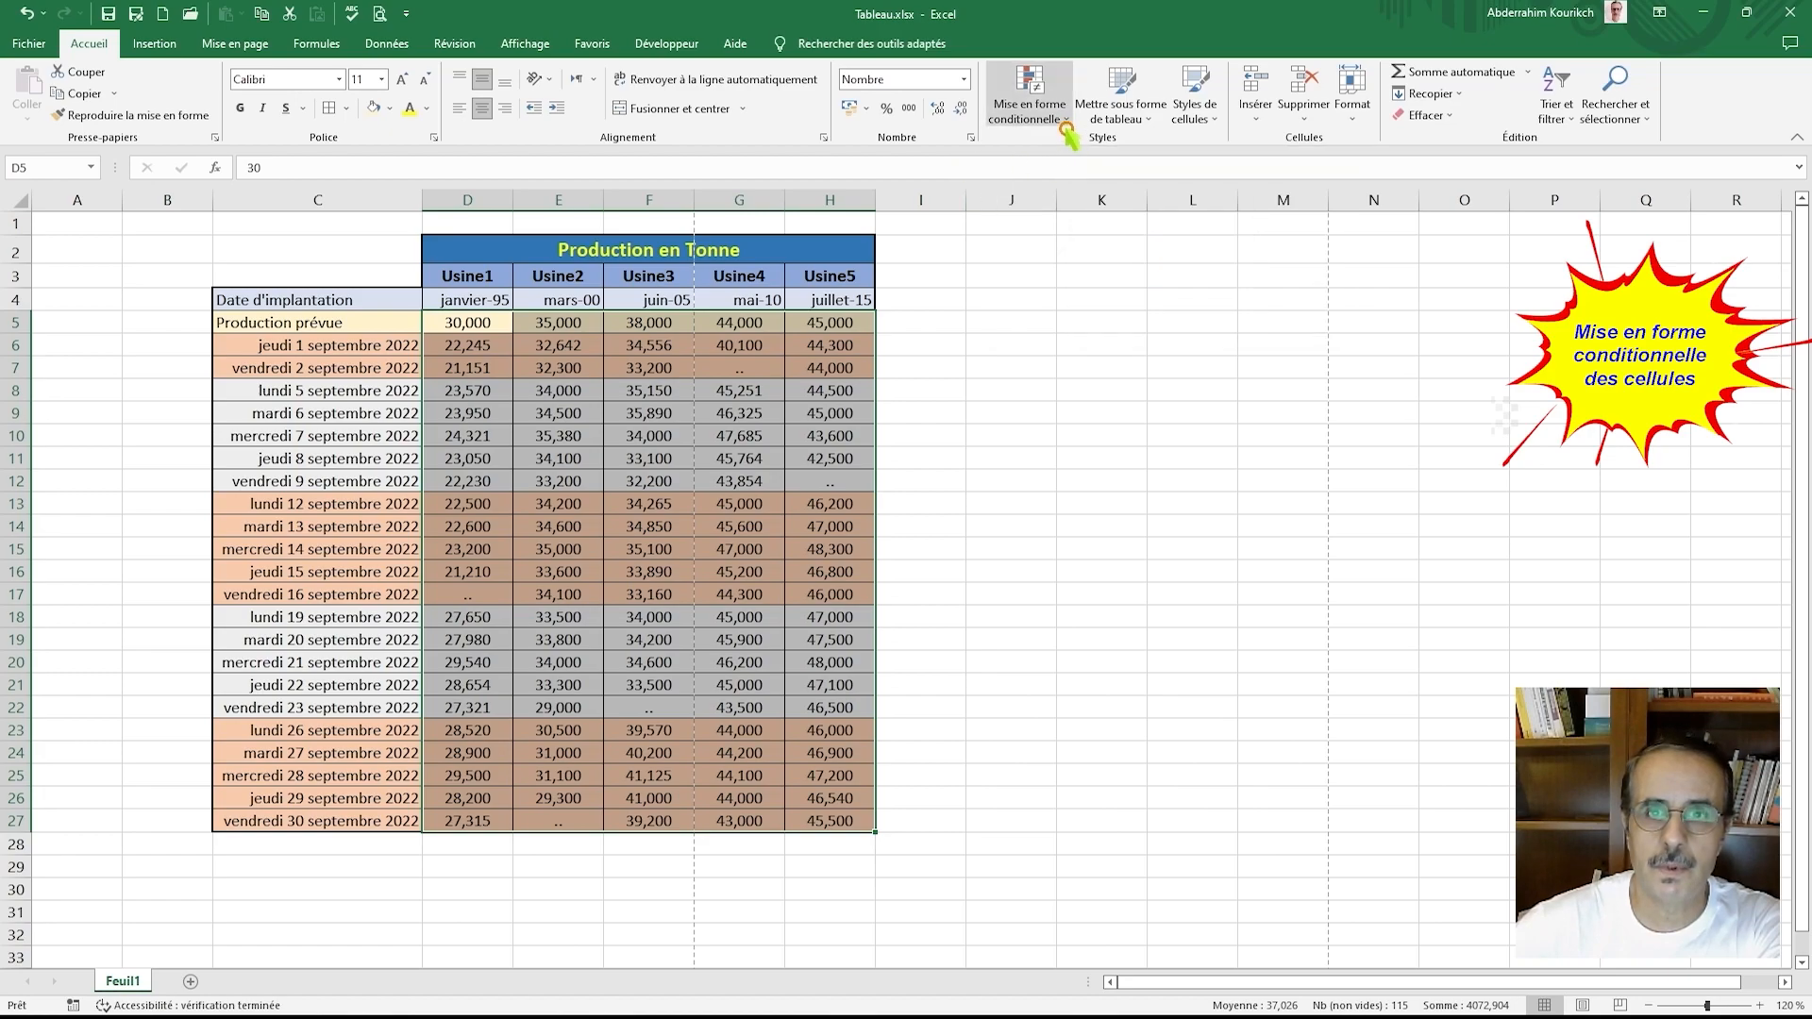
{"action": "left_click", "coordinate": [1066, 125]}
{"action": "mouse_move", "coordinate": [1193, 160]}
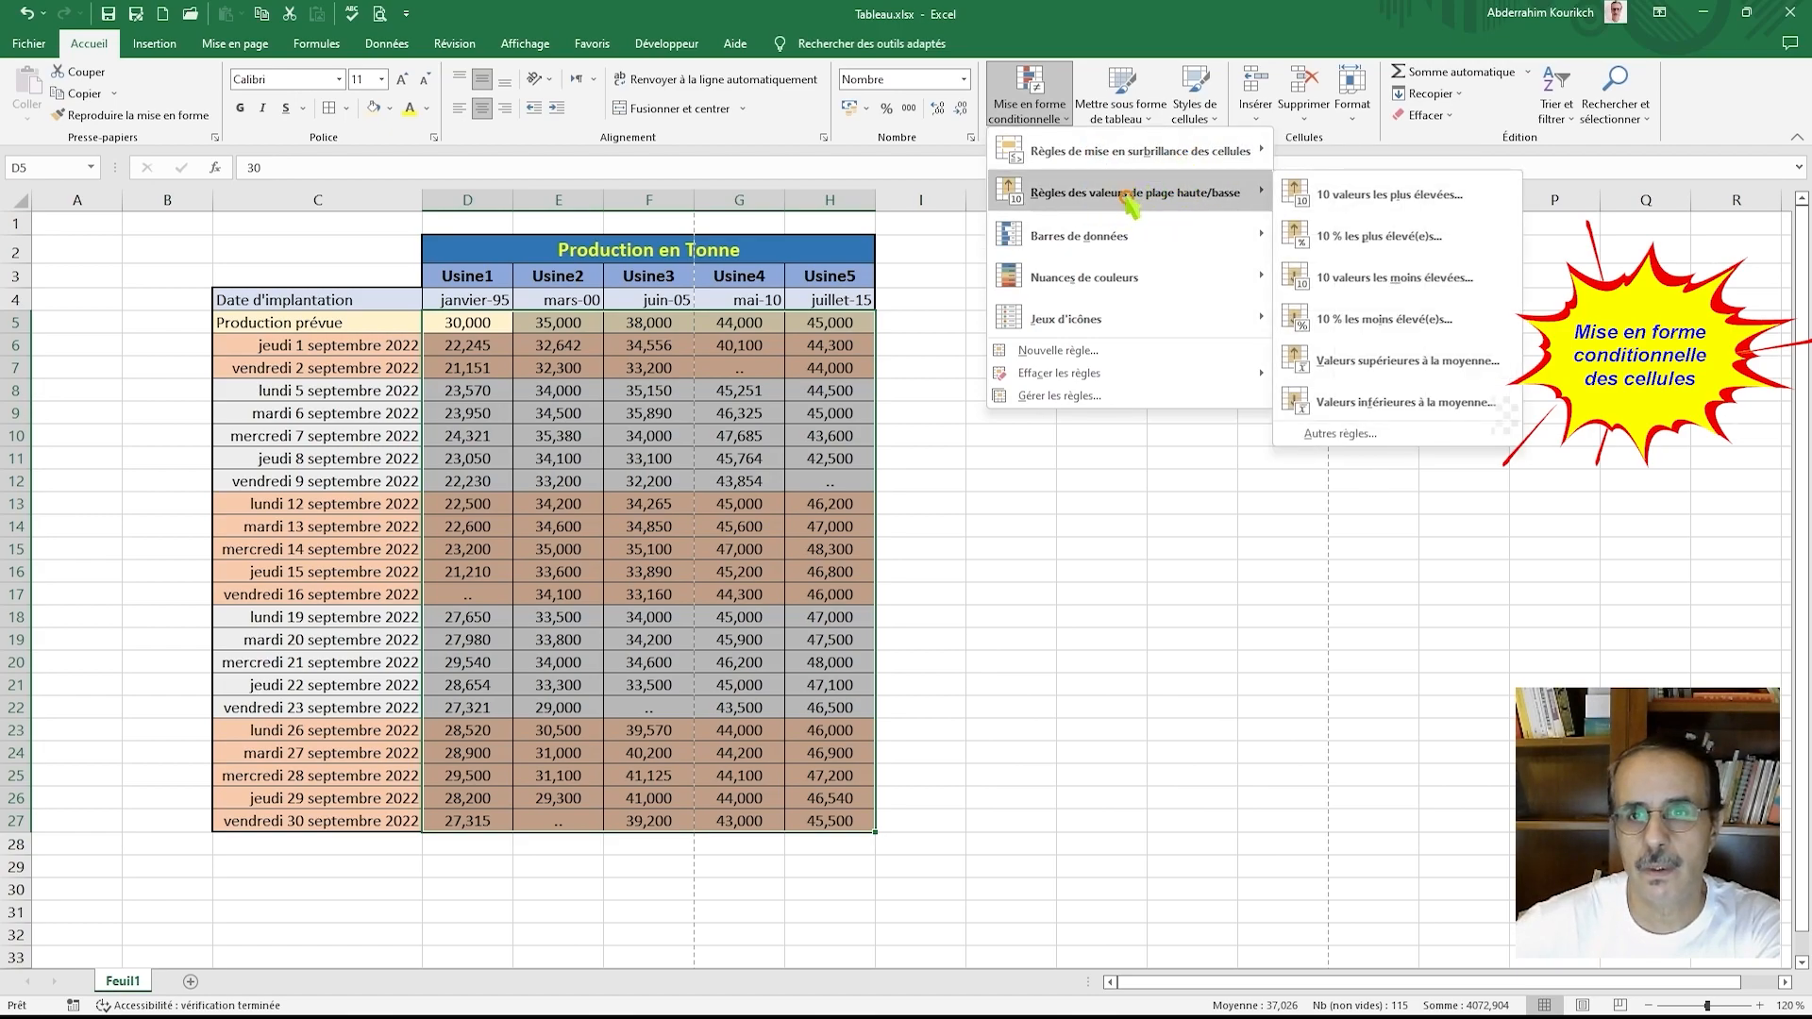
{"action": "left_click", "coordinate": [1121, 401]}
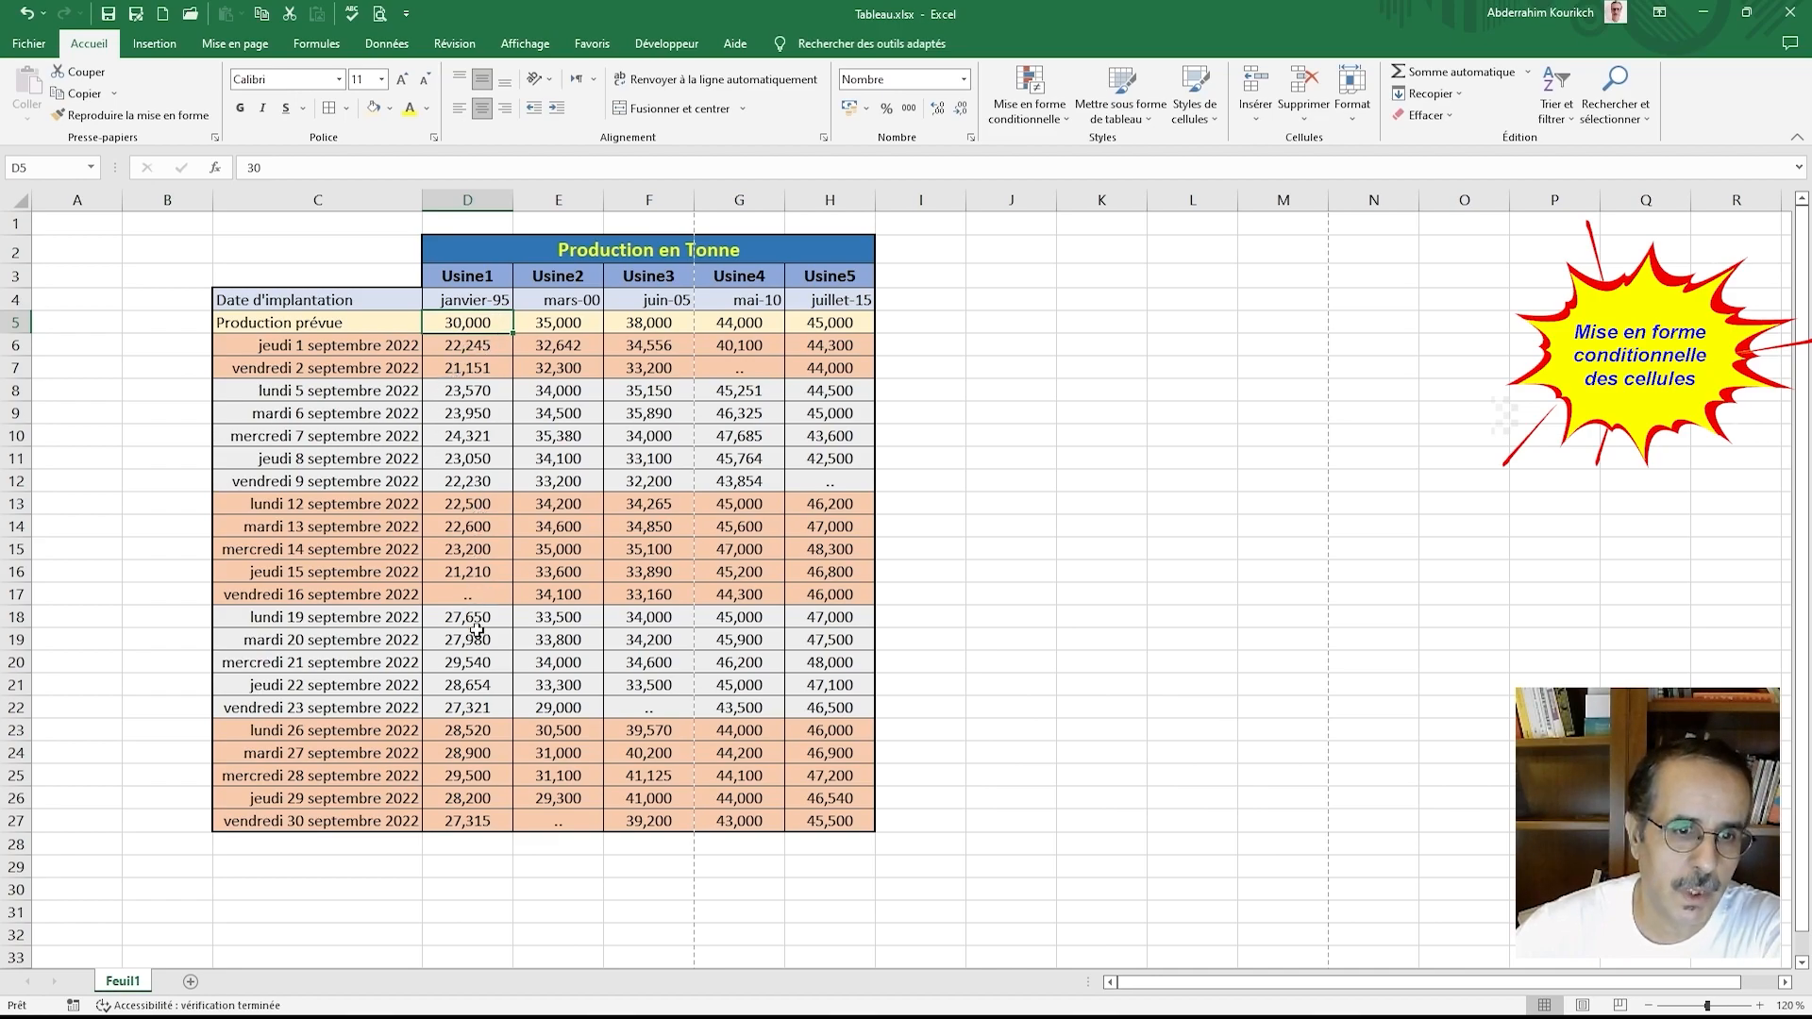
Step: Create a conditional formatting rule for the Usine1 daily values, D6:D27, that targets cell values less than 30
{"action": "left_click", "coordinate": [465, 347]}
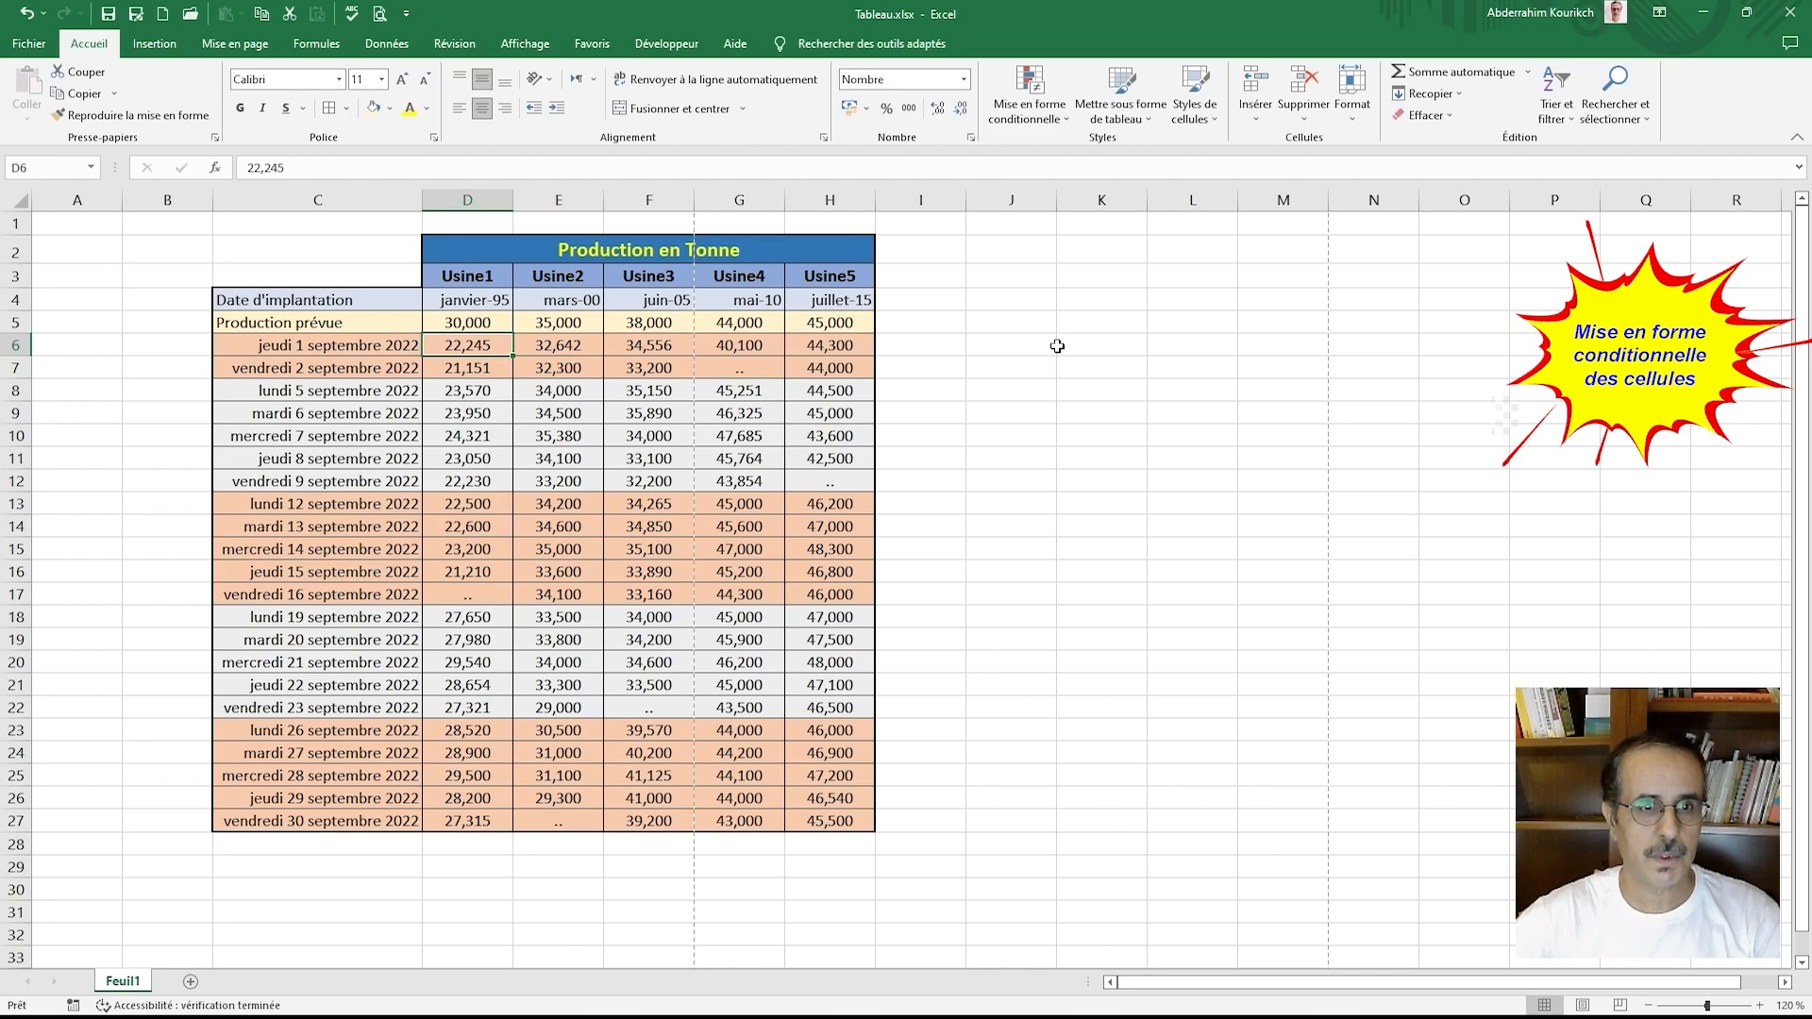
{"action": "key", "text": "ctrl+shift+Down"}
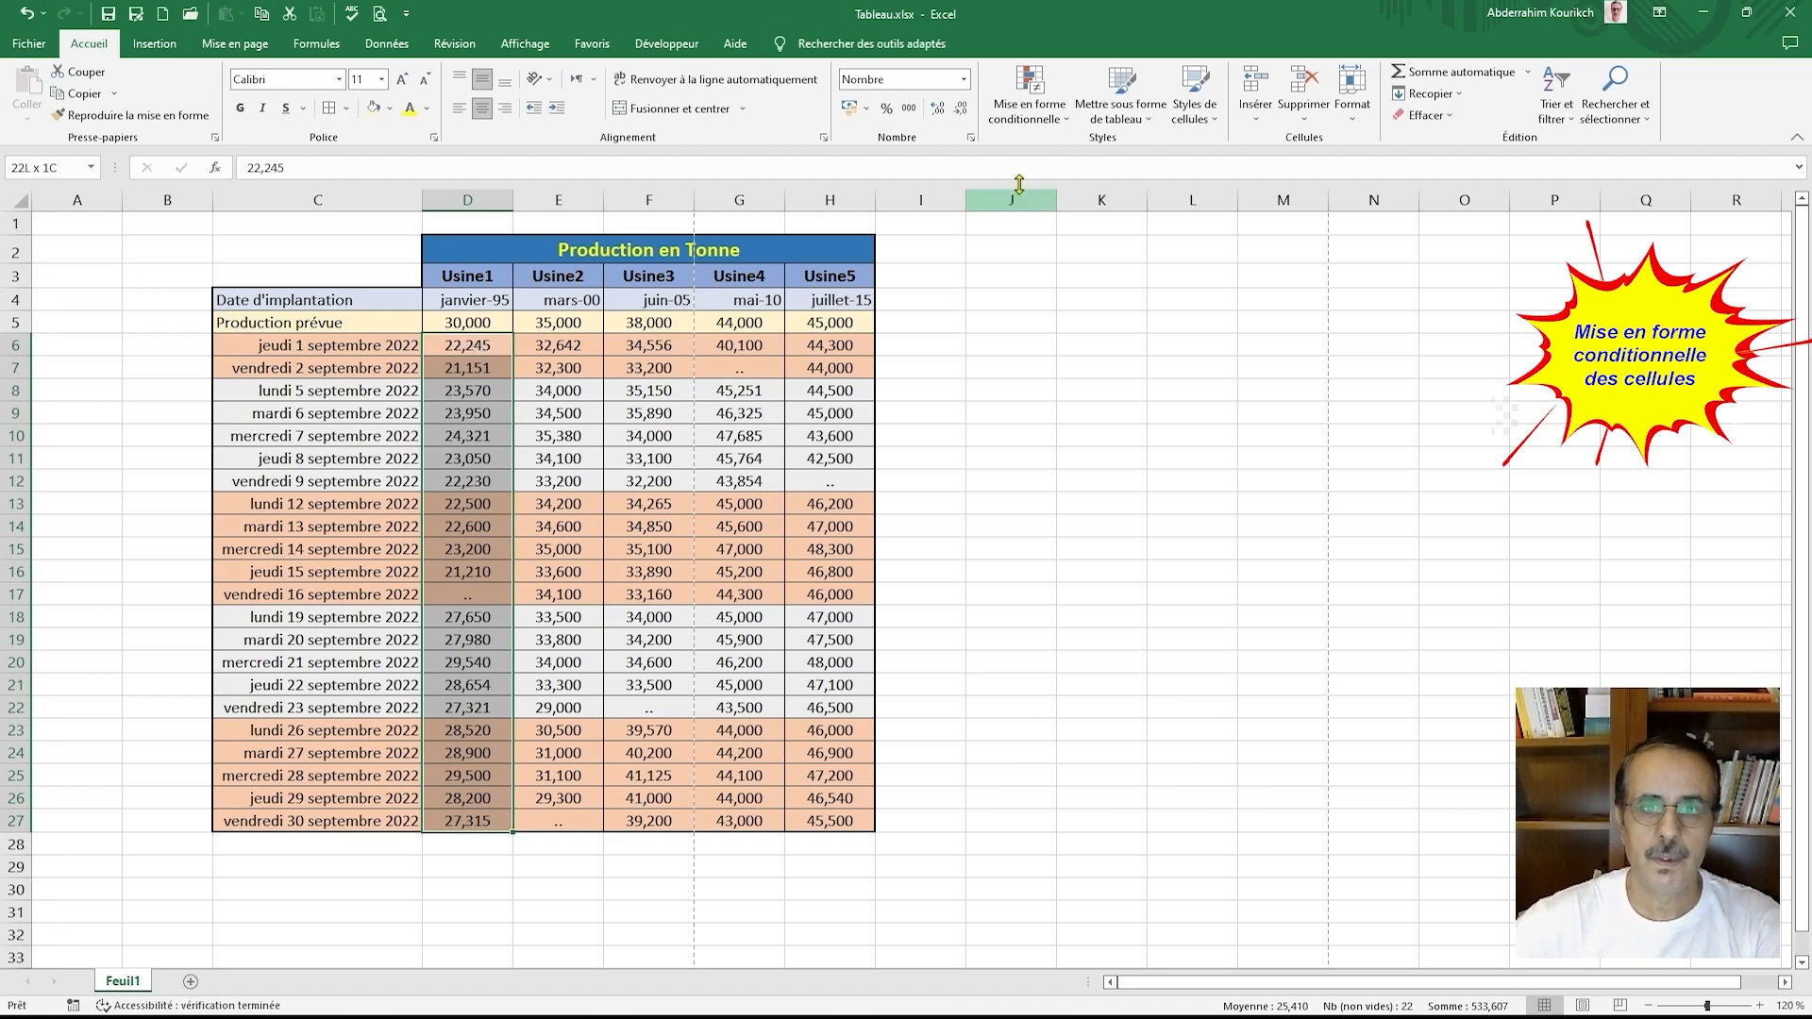
{"action": "left_click", "coordinate": [1064, 118]}
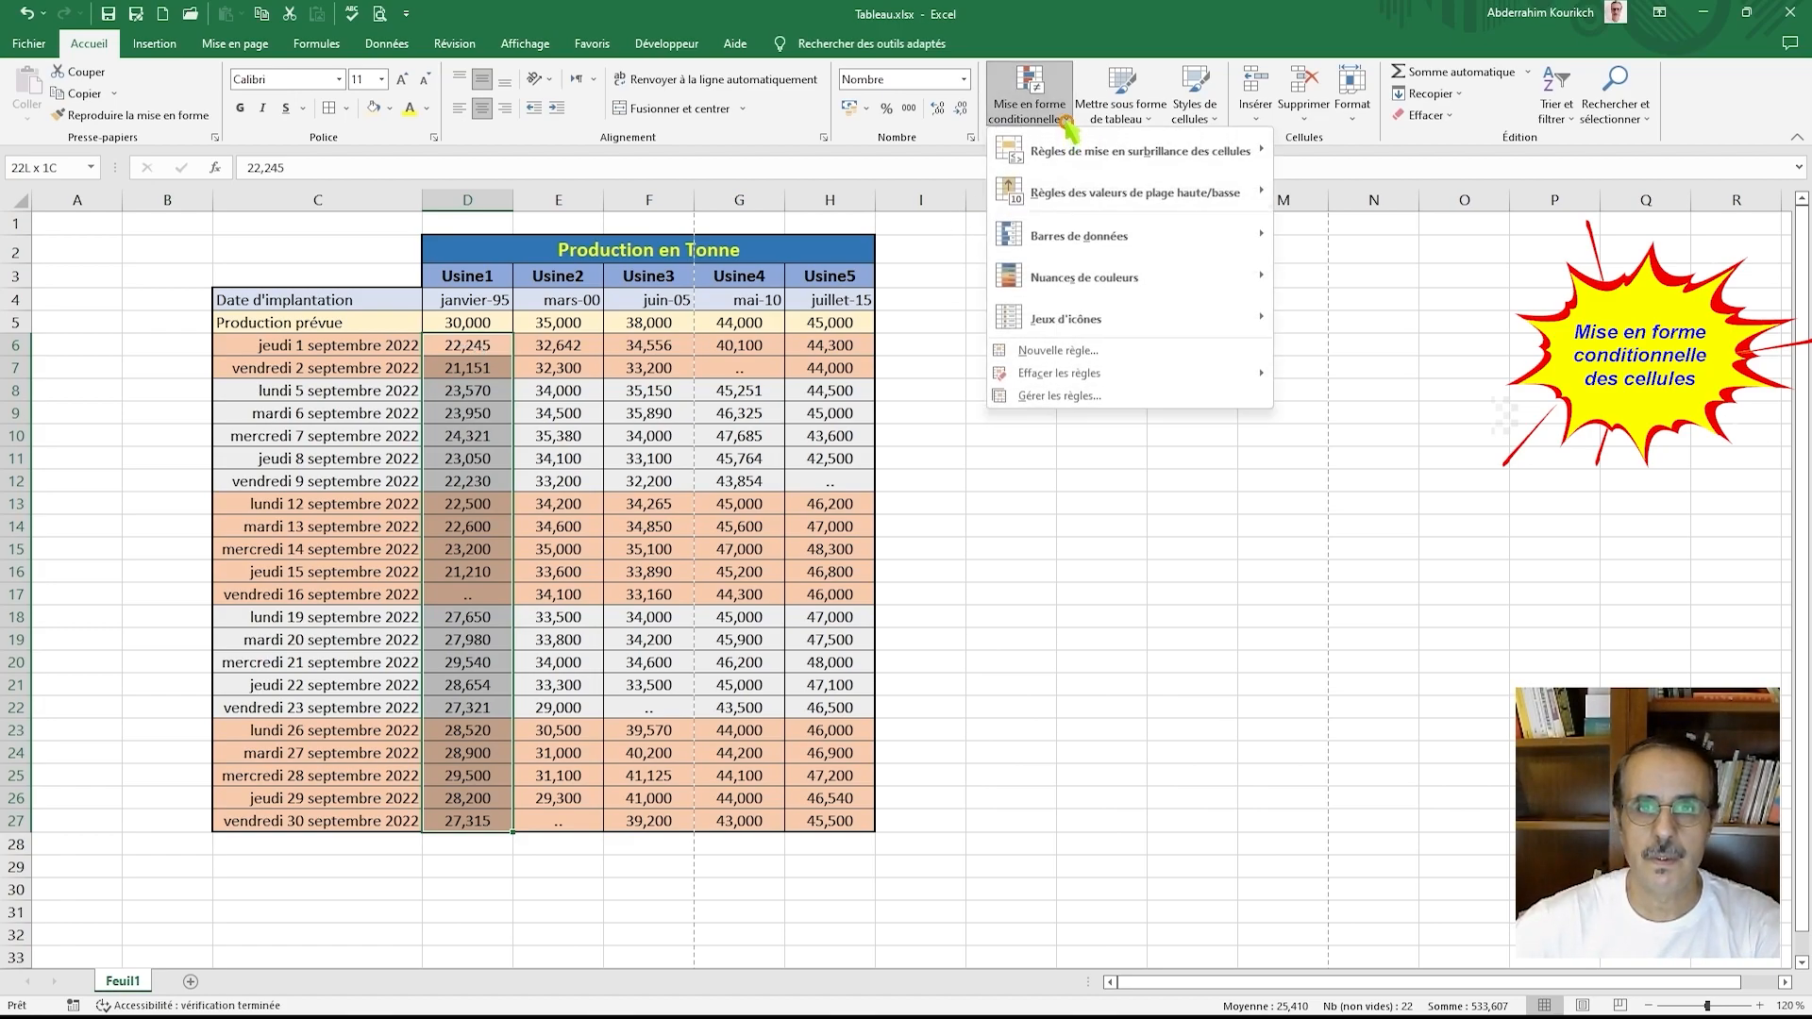
{"action": "left_click", "coordinate": [1059, 395]}
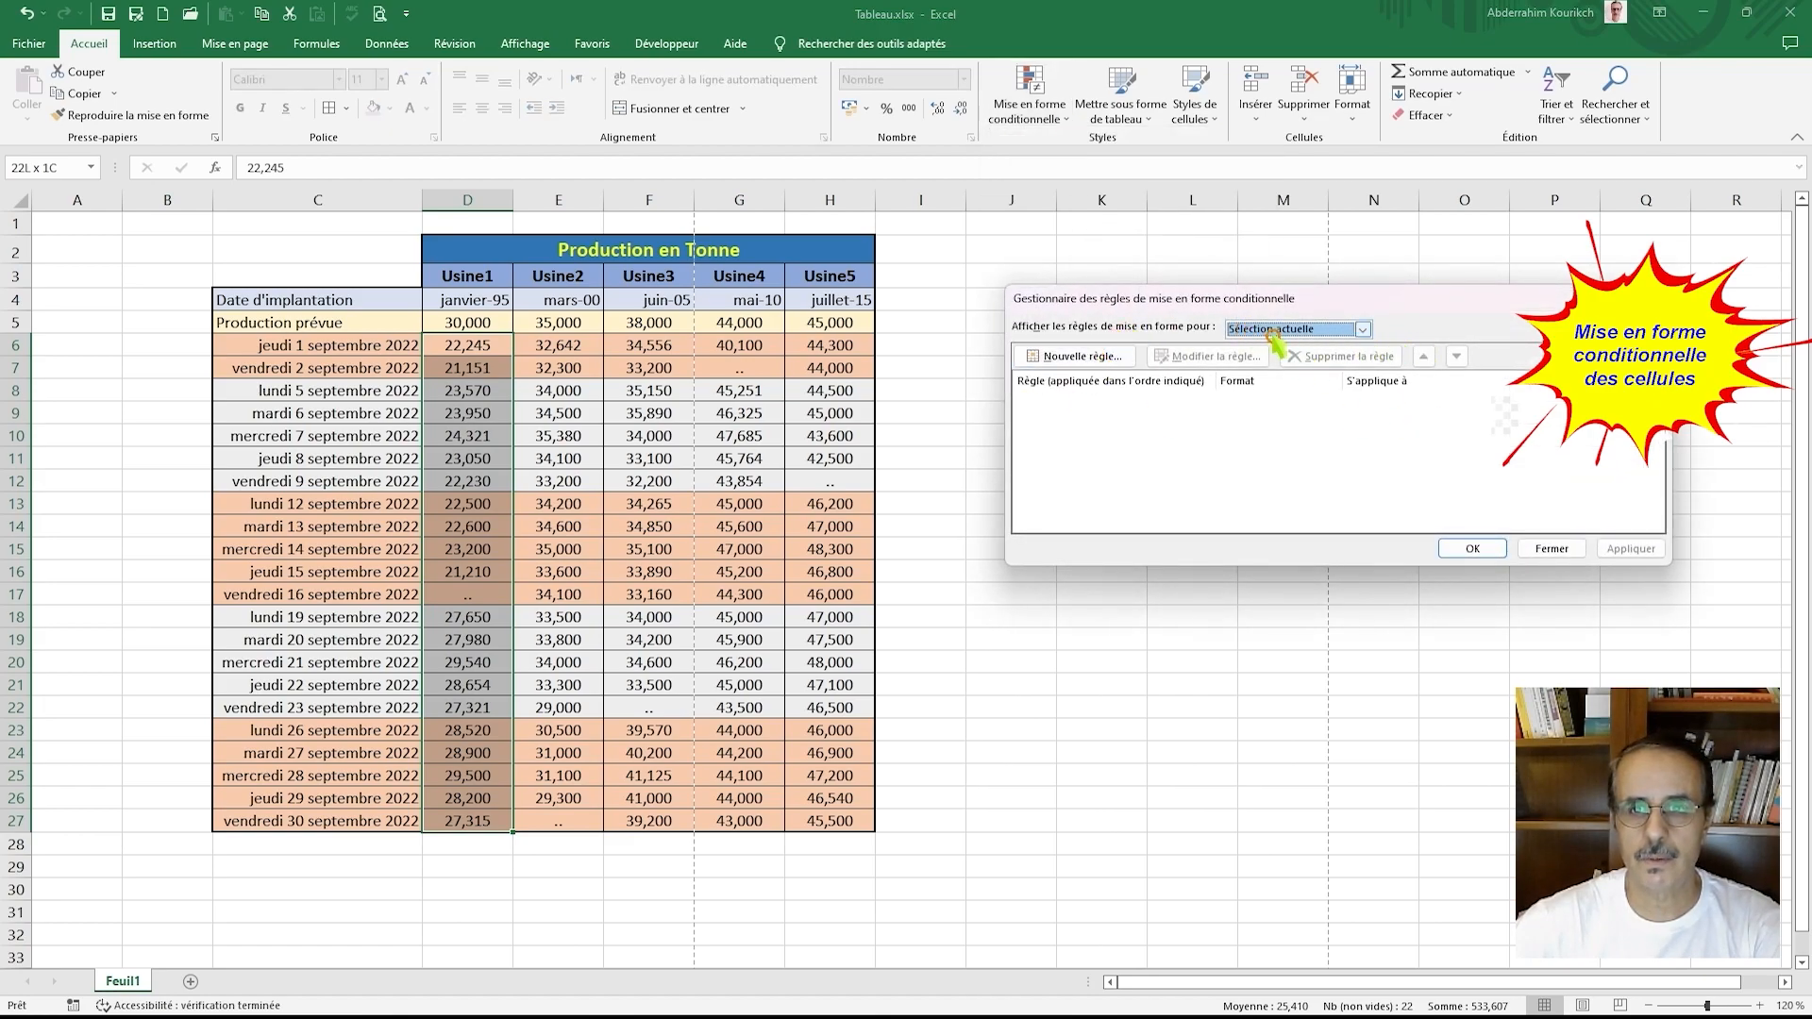
{"action": "left_click", "coordinate": [1098, 363]}
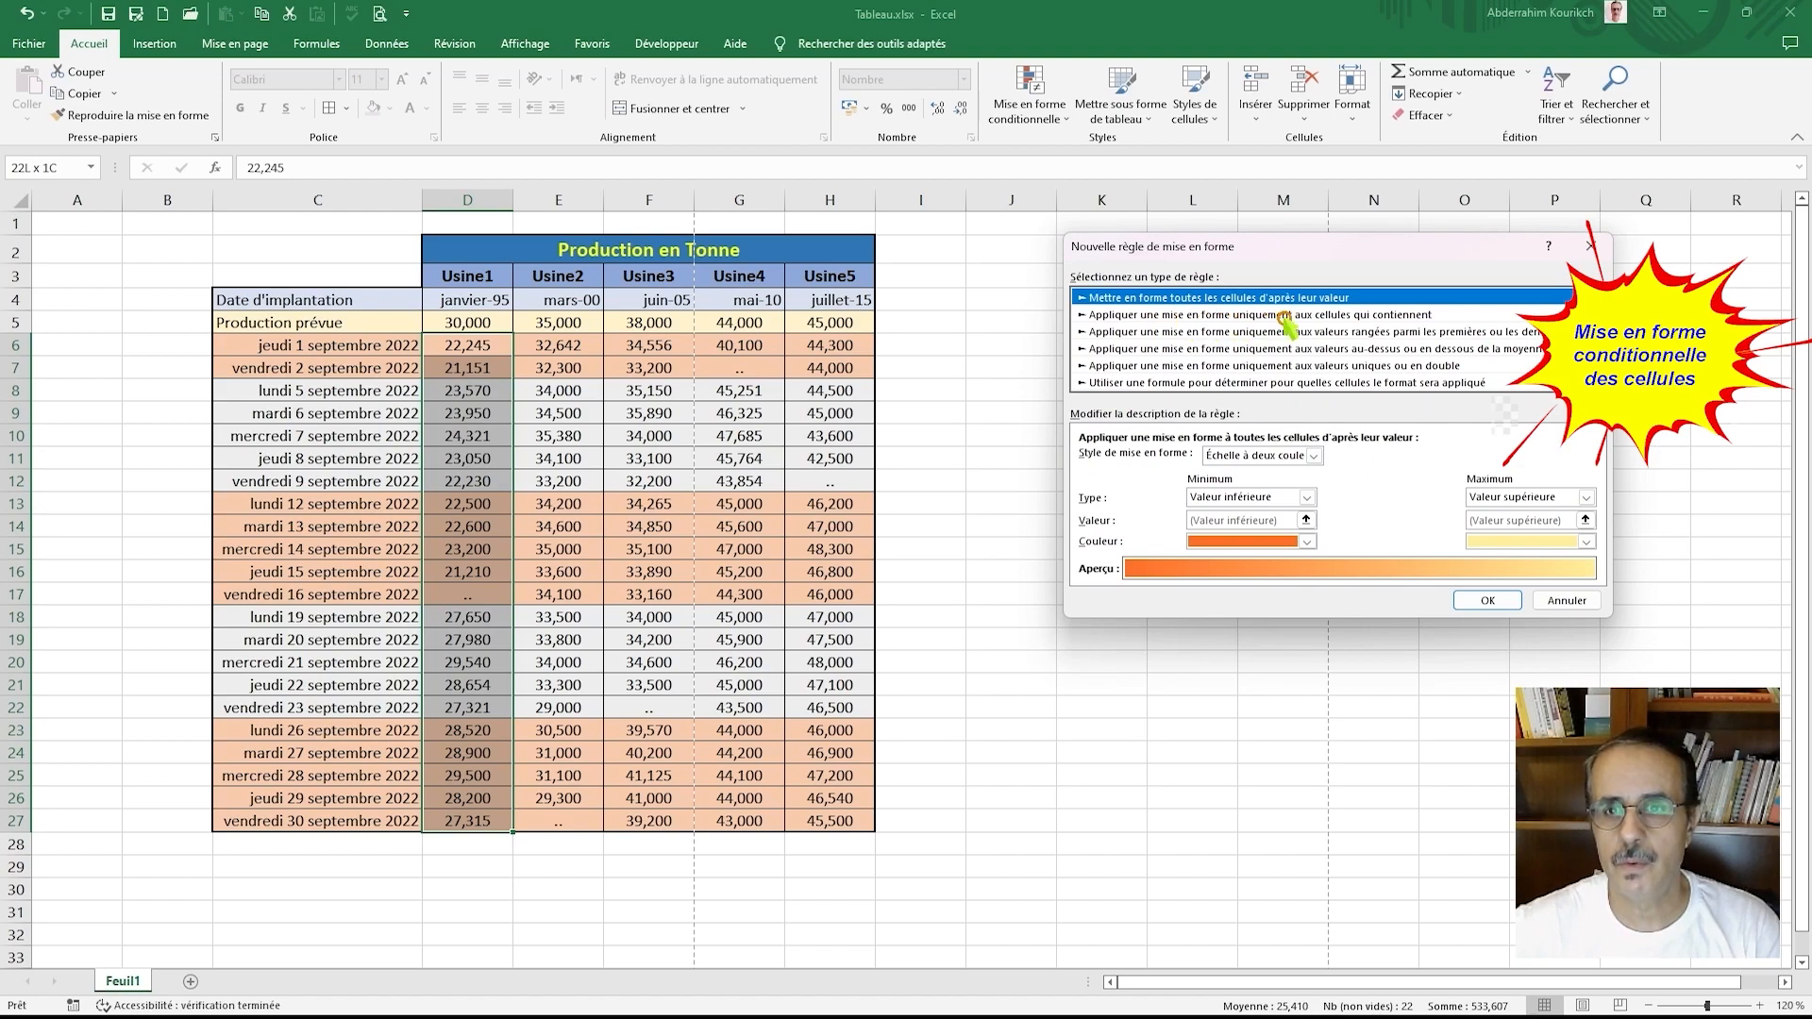
{"action": "left_click", "coordinate": [1398, 317]}
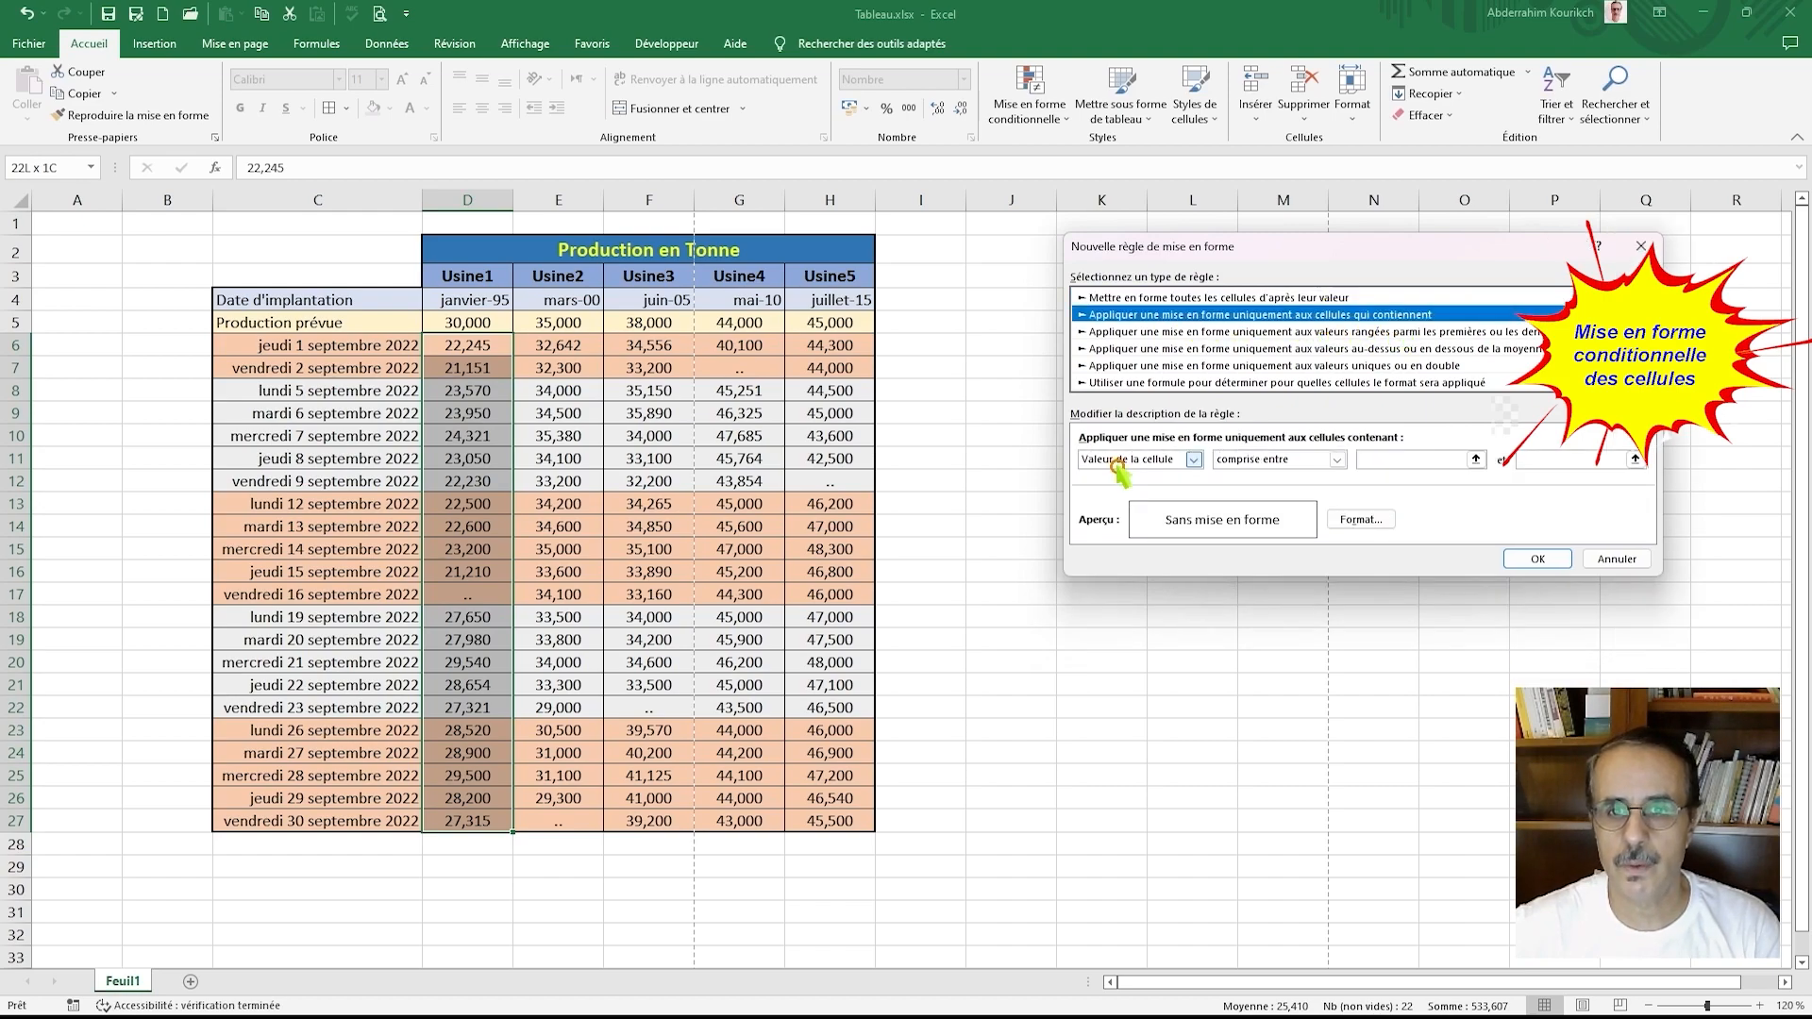
{"action": "left_click", "coordinate": [1338, 460]}
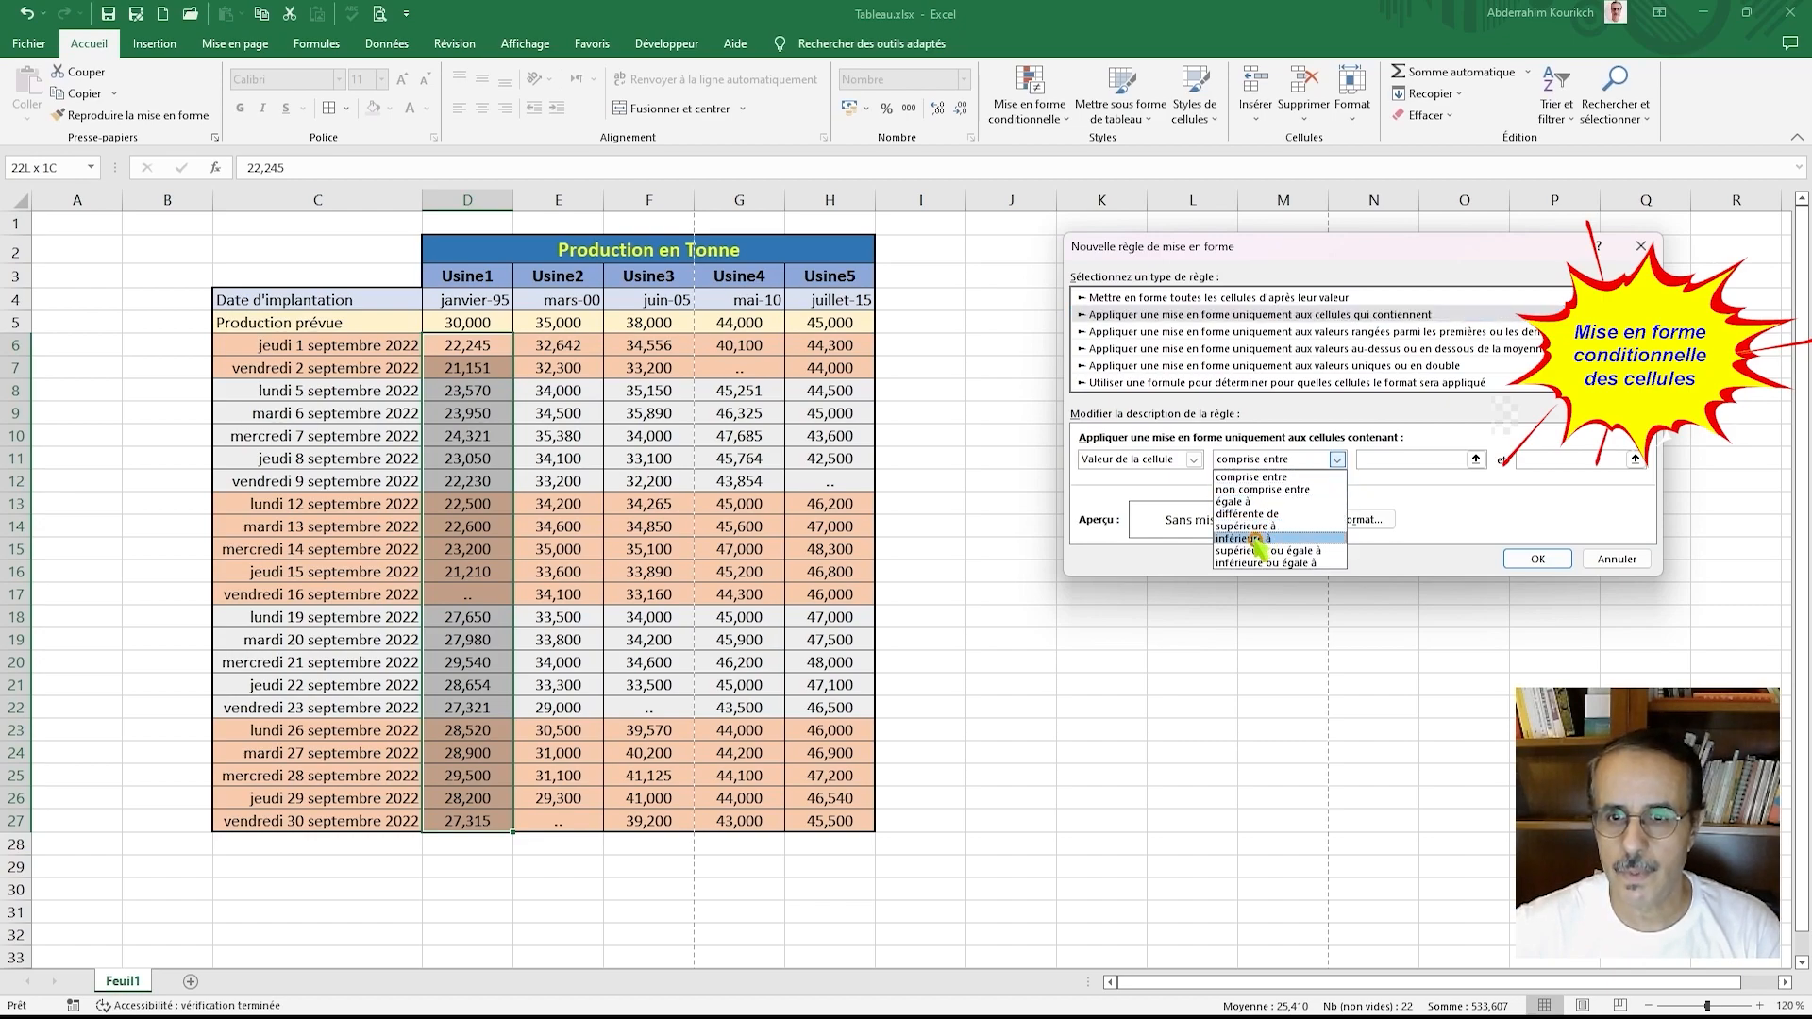
{"action": "left_click", "coordinate": [1245, 538]}
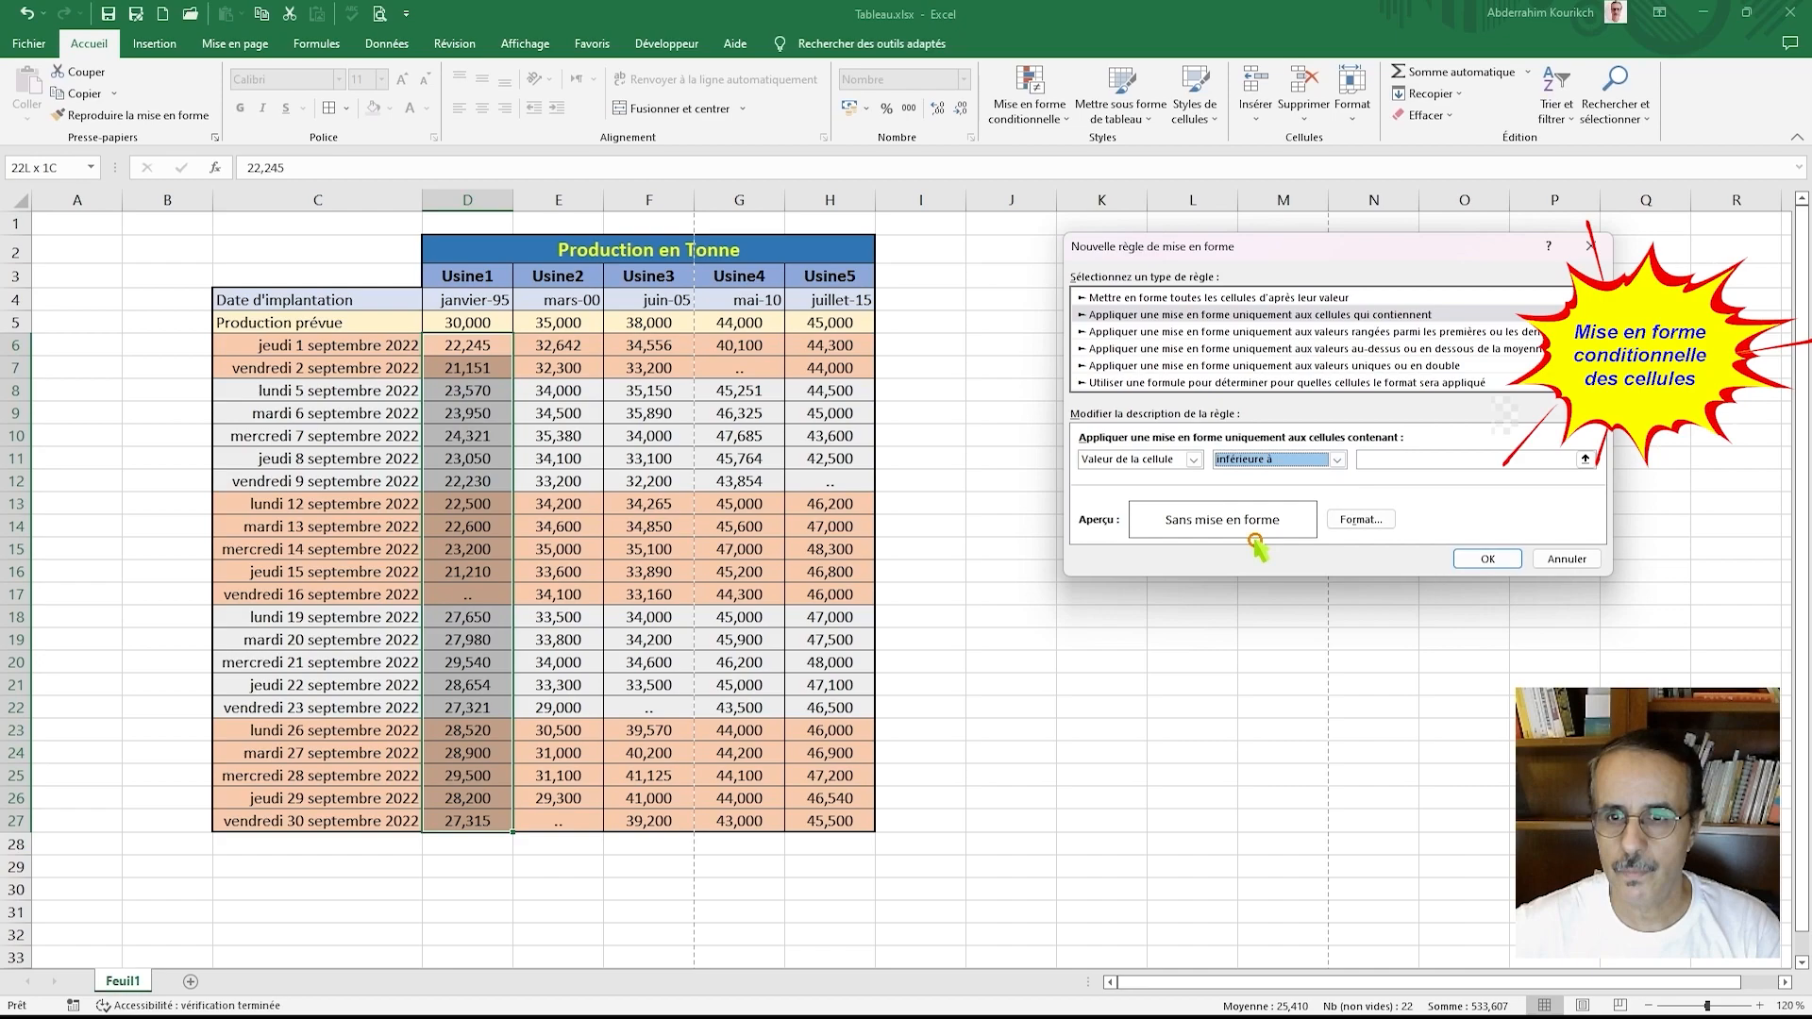
{"action": "left_click", "coordinate": [1458, 457]}
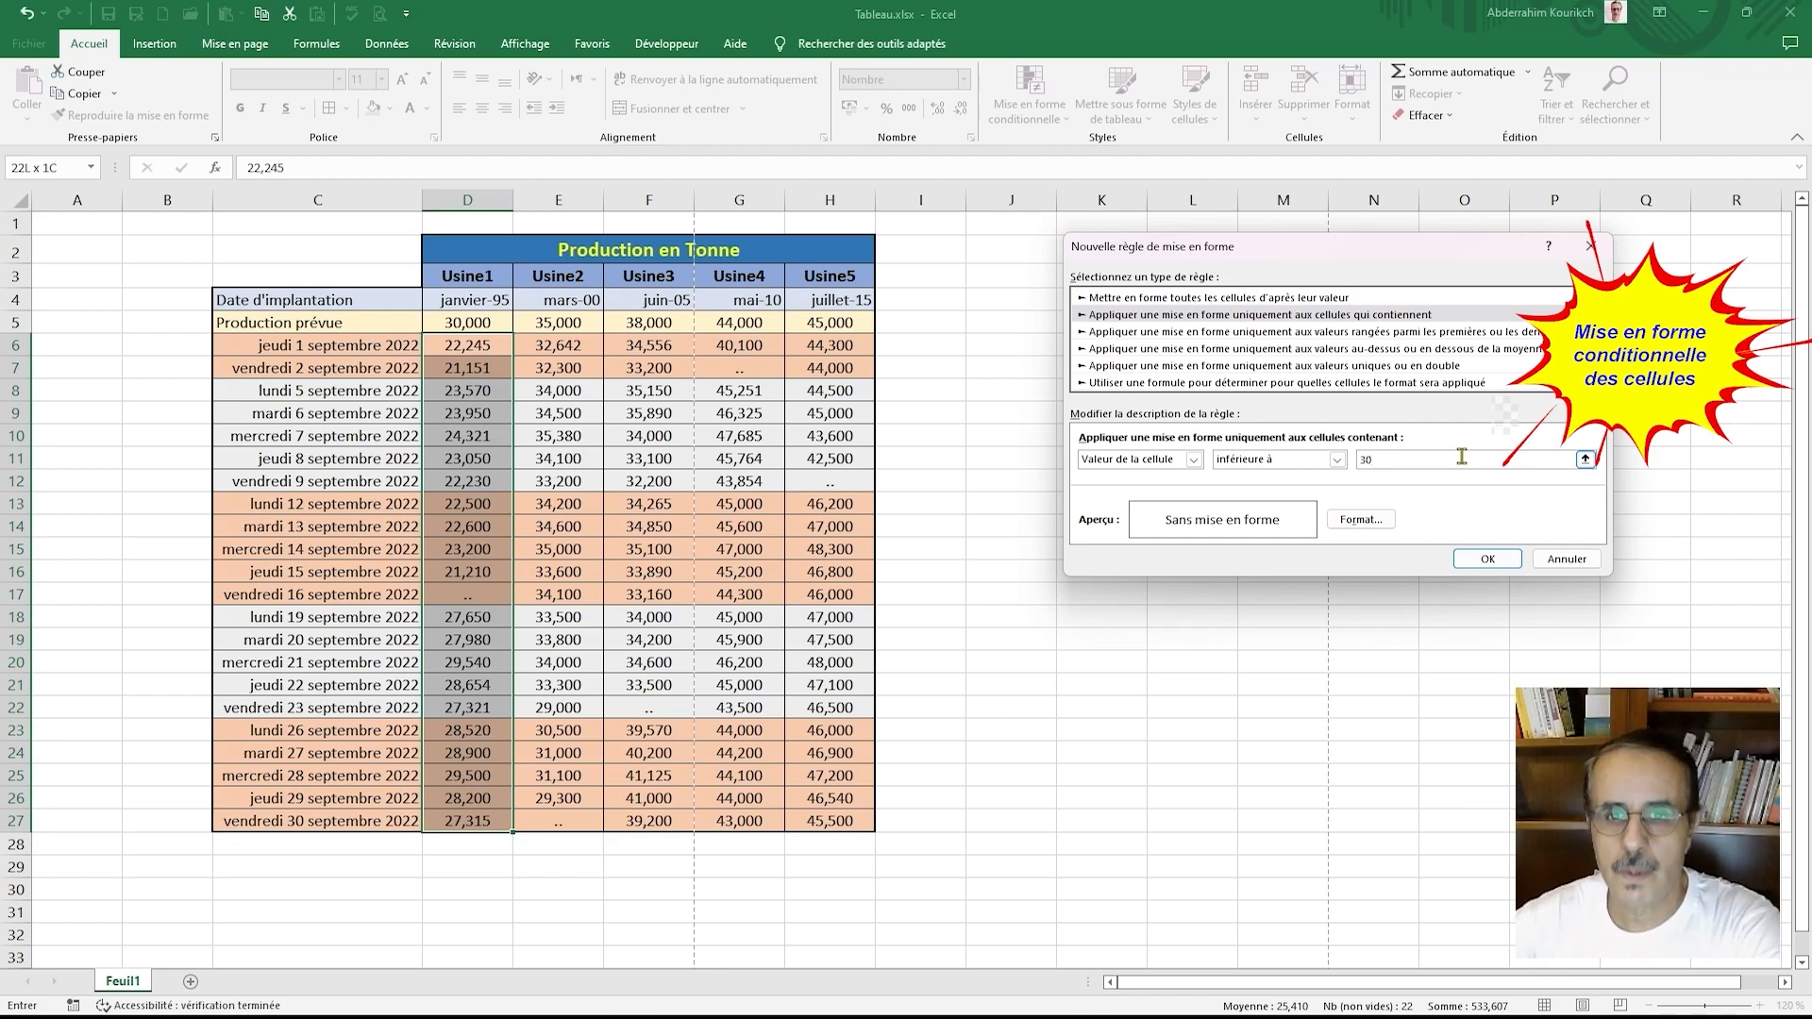
Step: Set a standard red background fill in the format of the Usine1 rule
{"action": "left_click", "coordinate": [1363, 518]}
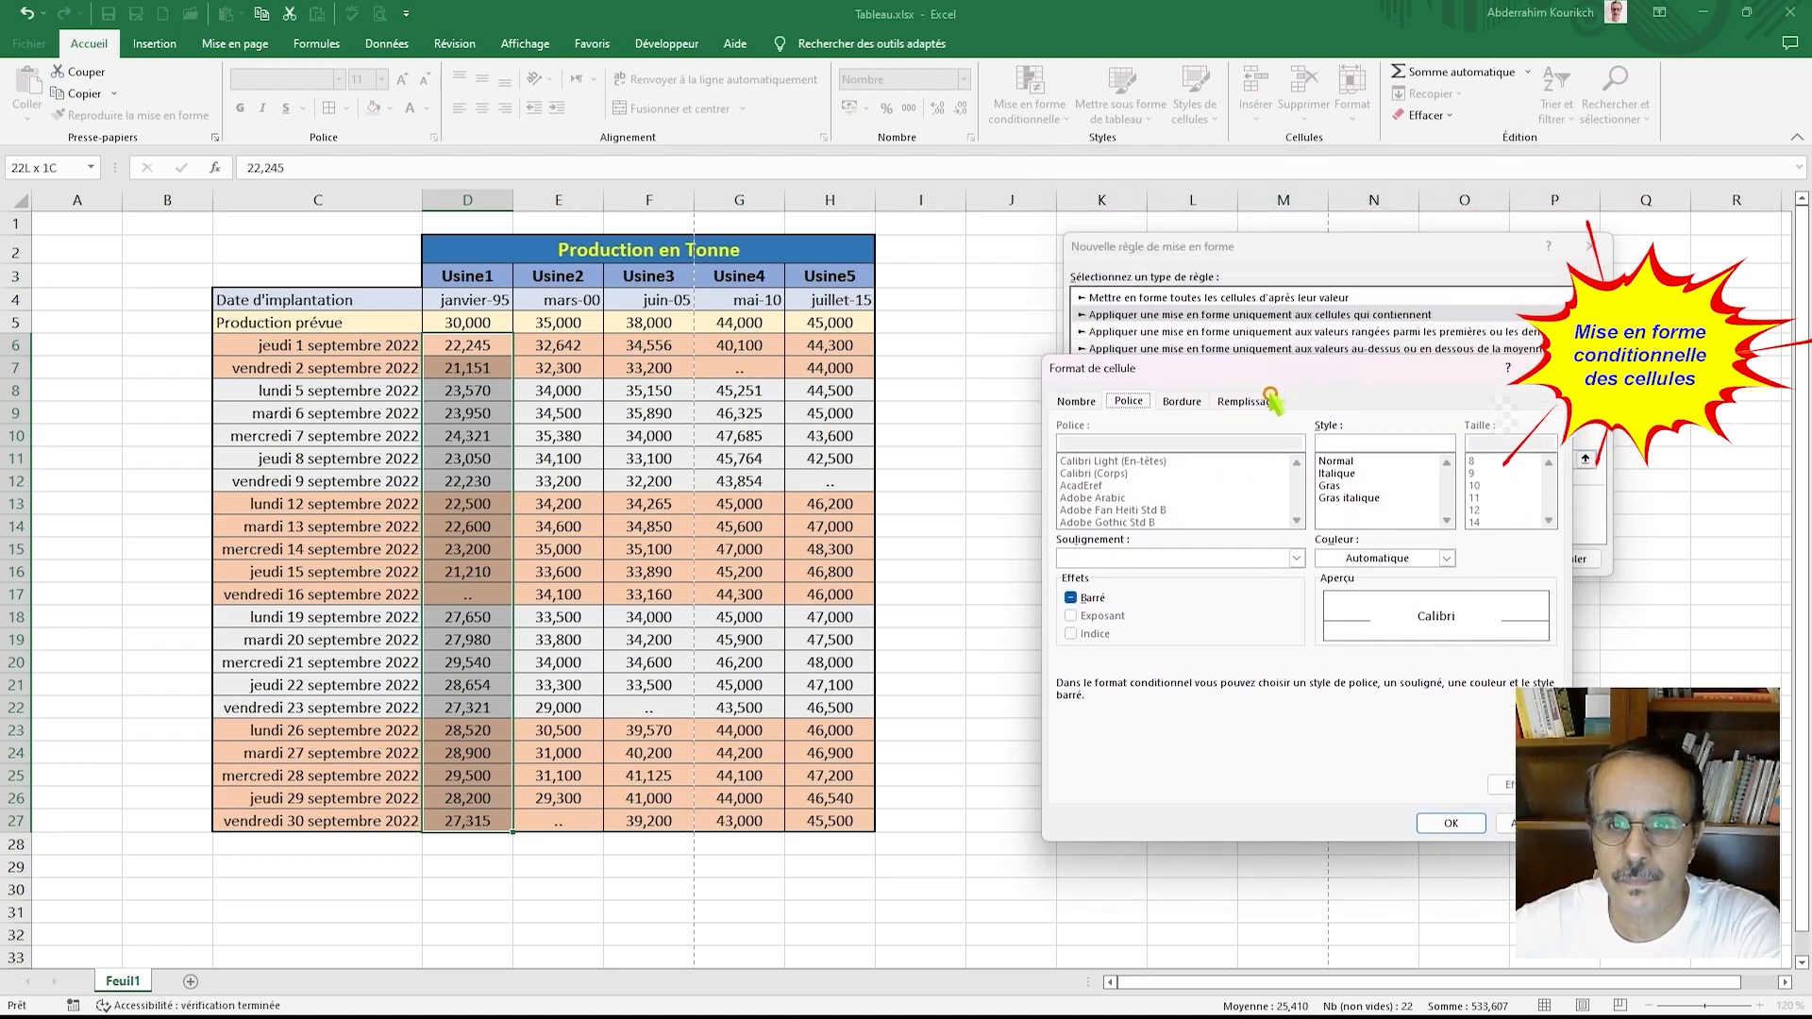
{"action": "left_click", "coordinate": [1260, 411]}
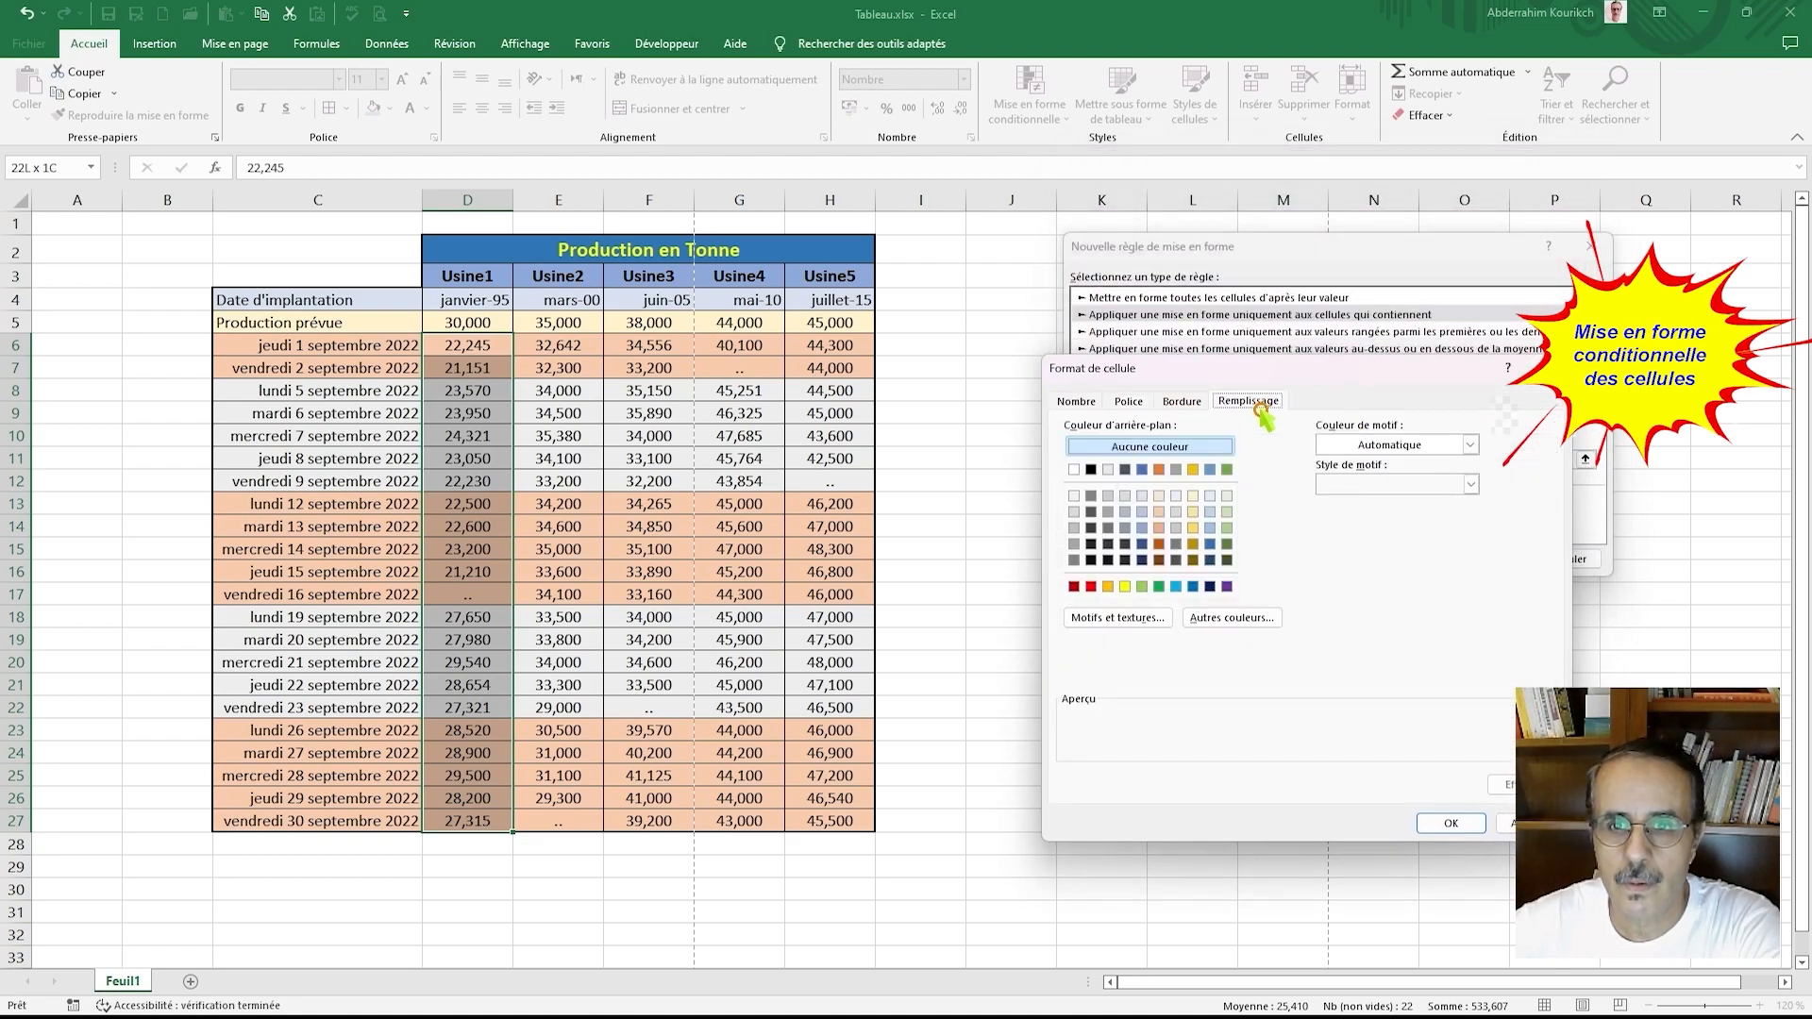
{"action": "left_click", "coordinate": [1091, 587]}
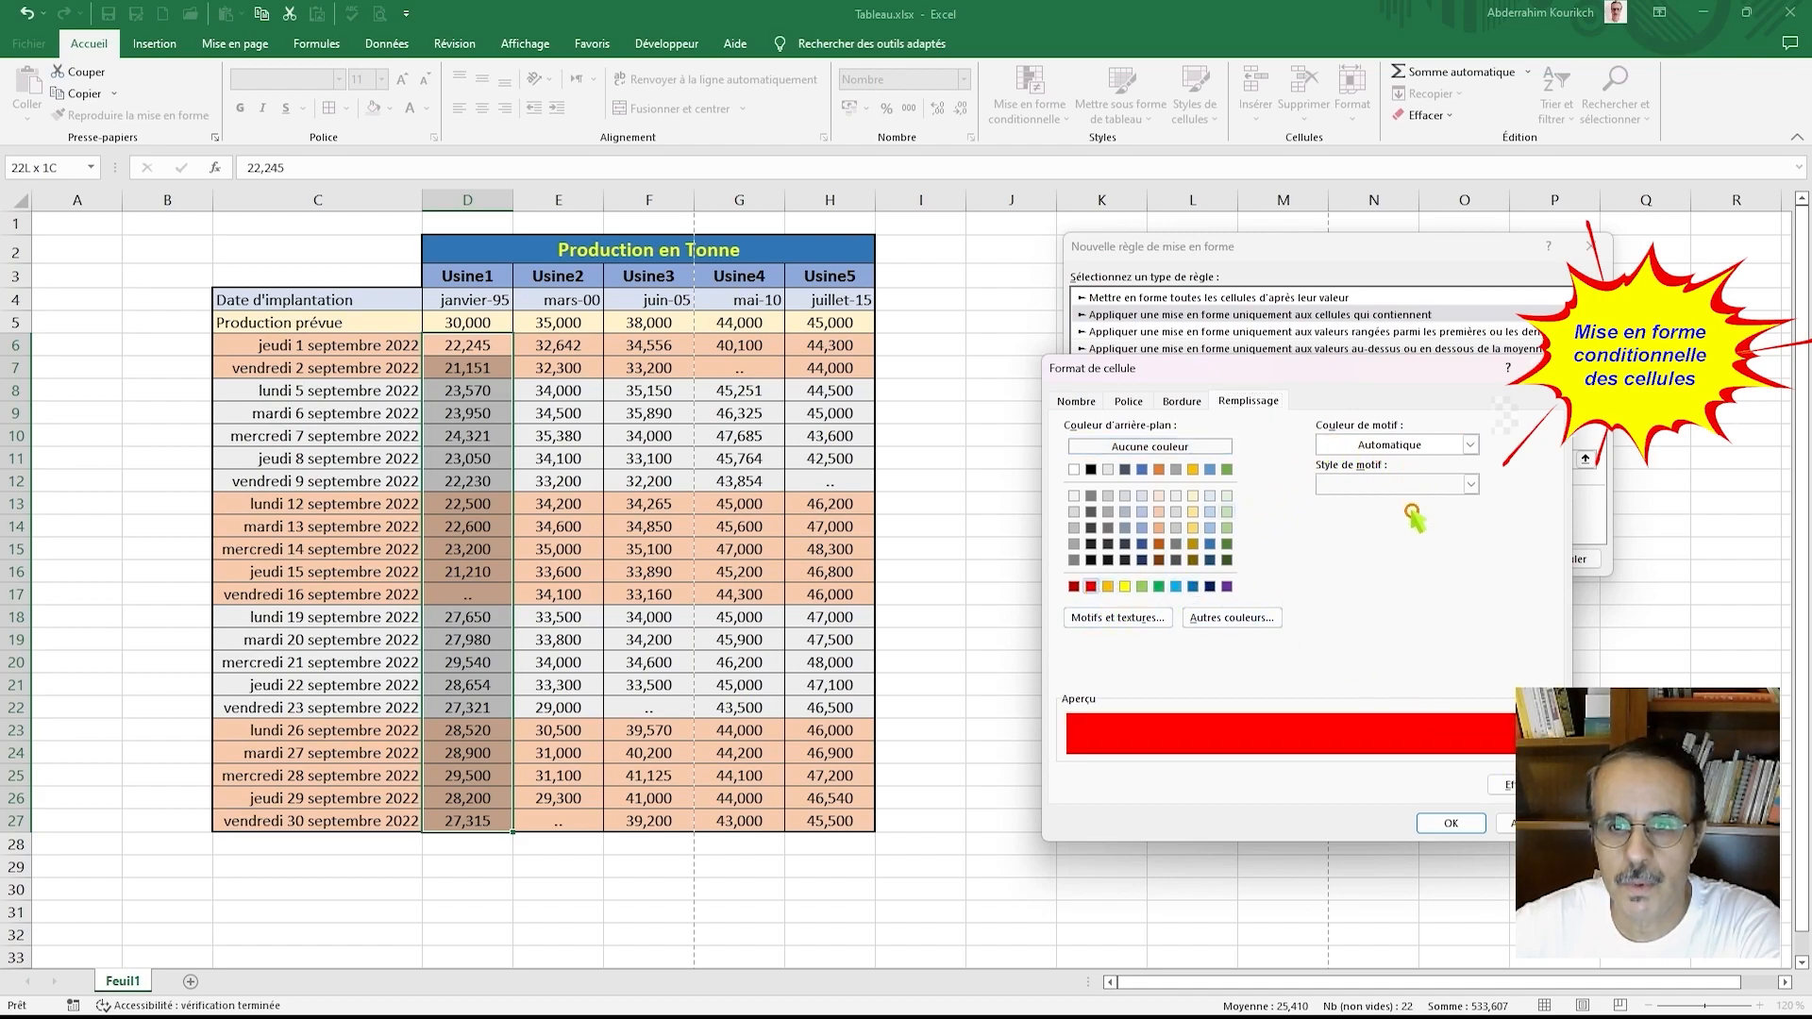
Step: Set the Usine1 rule's font to bold in standard orange and accept the cell format
{"action": "left_click", "coordinate": [1127, 403]}
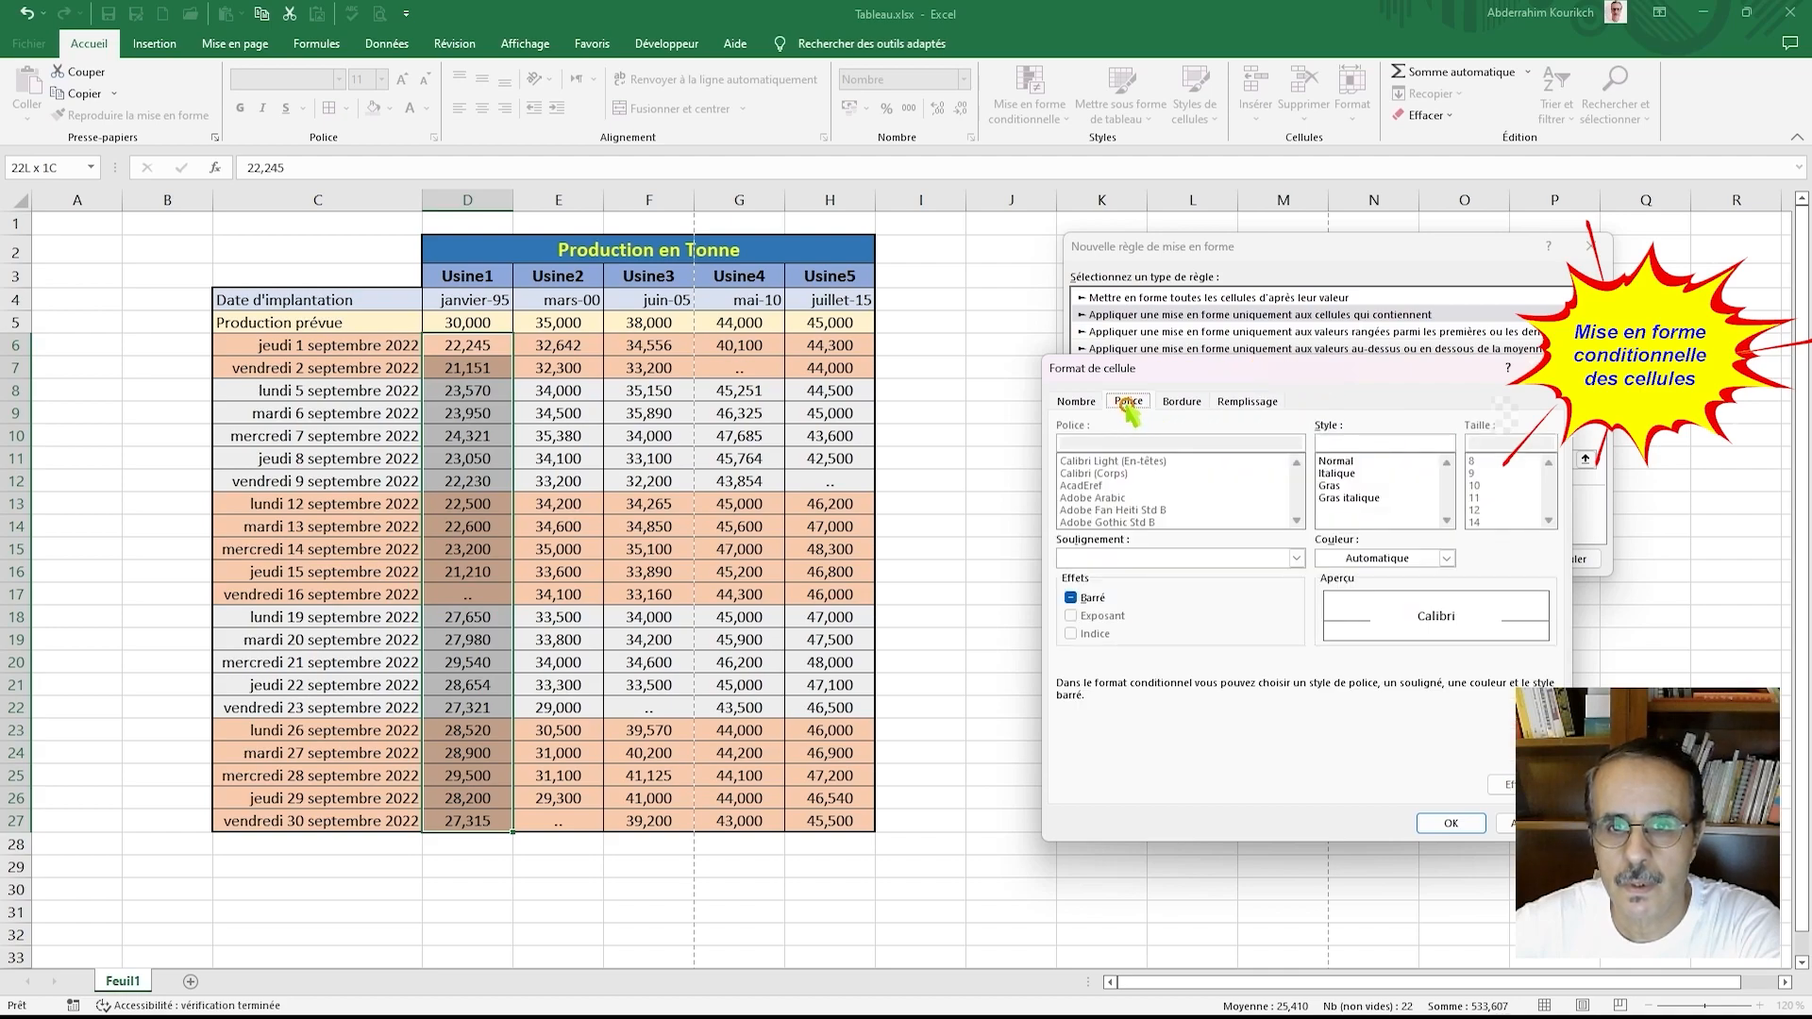
{"action": "left_click", "coordinate": [1383, 562]}
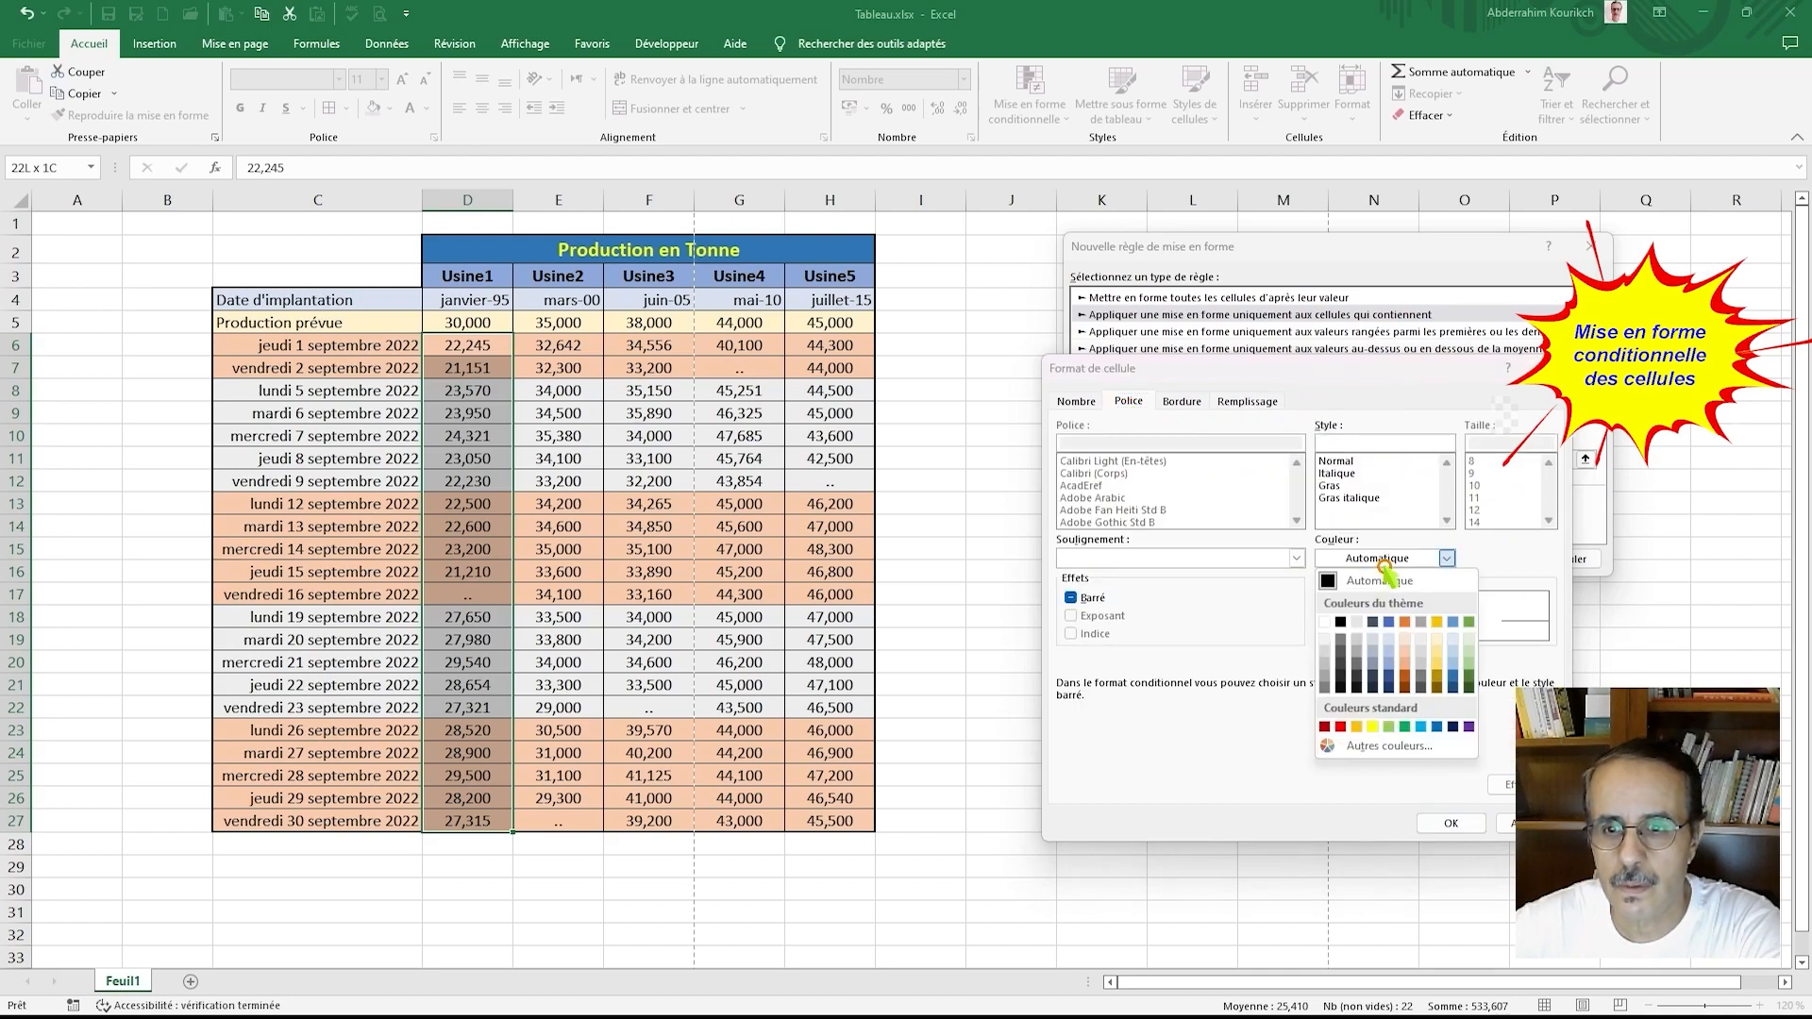
{"action": "left_click", "coordinate": [1359, 727]}
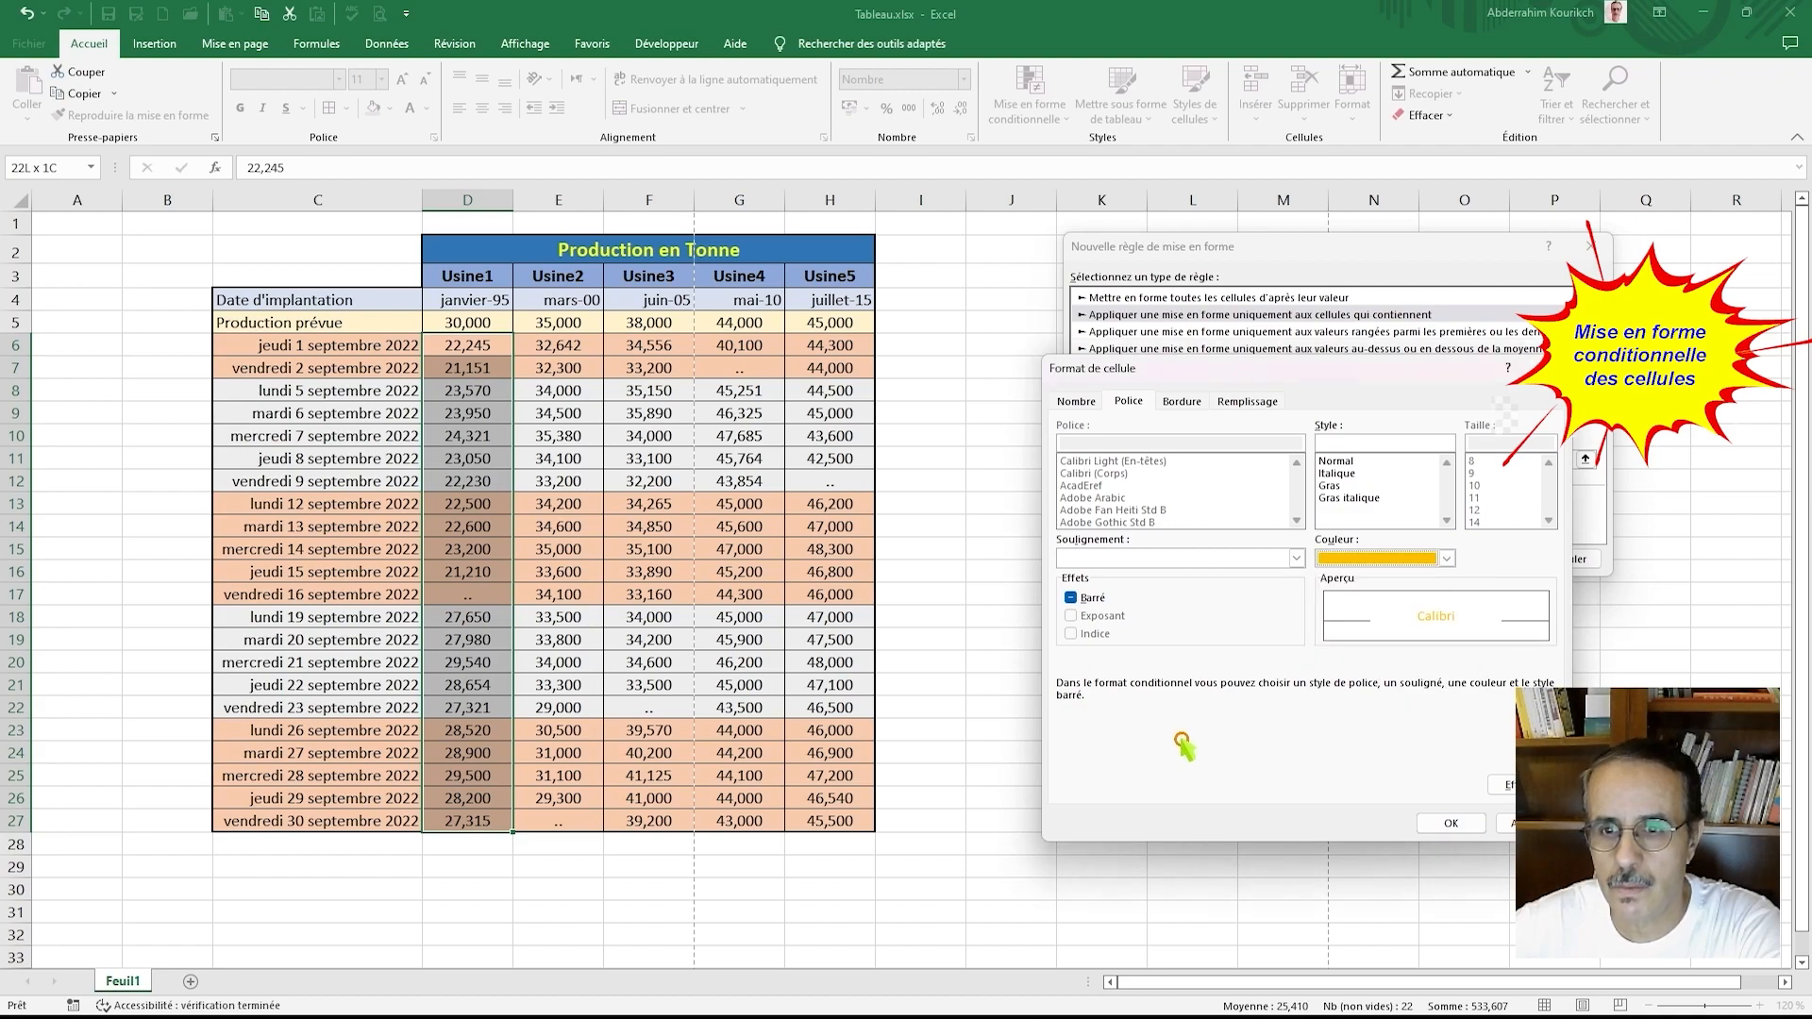
{"action": "left_click", "coordinate": [1446, 559]}
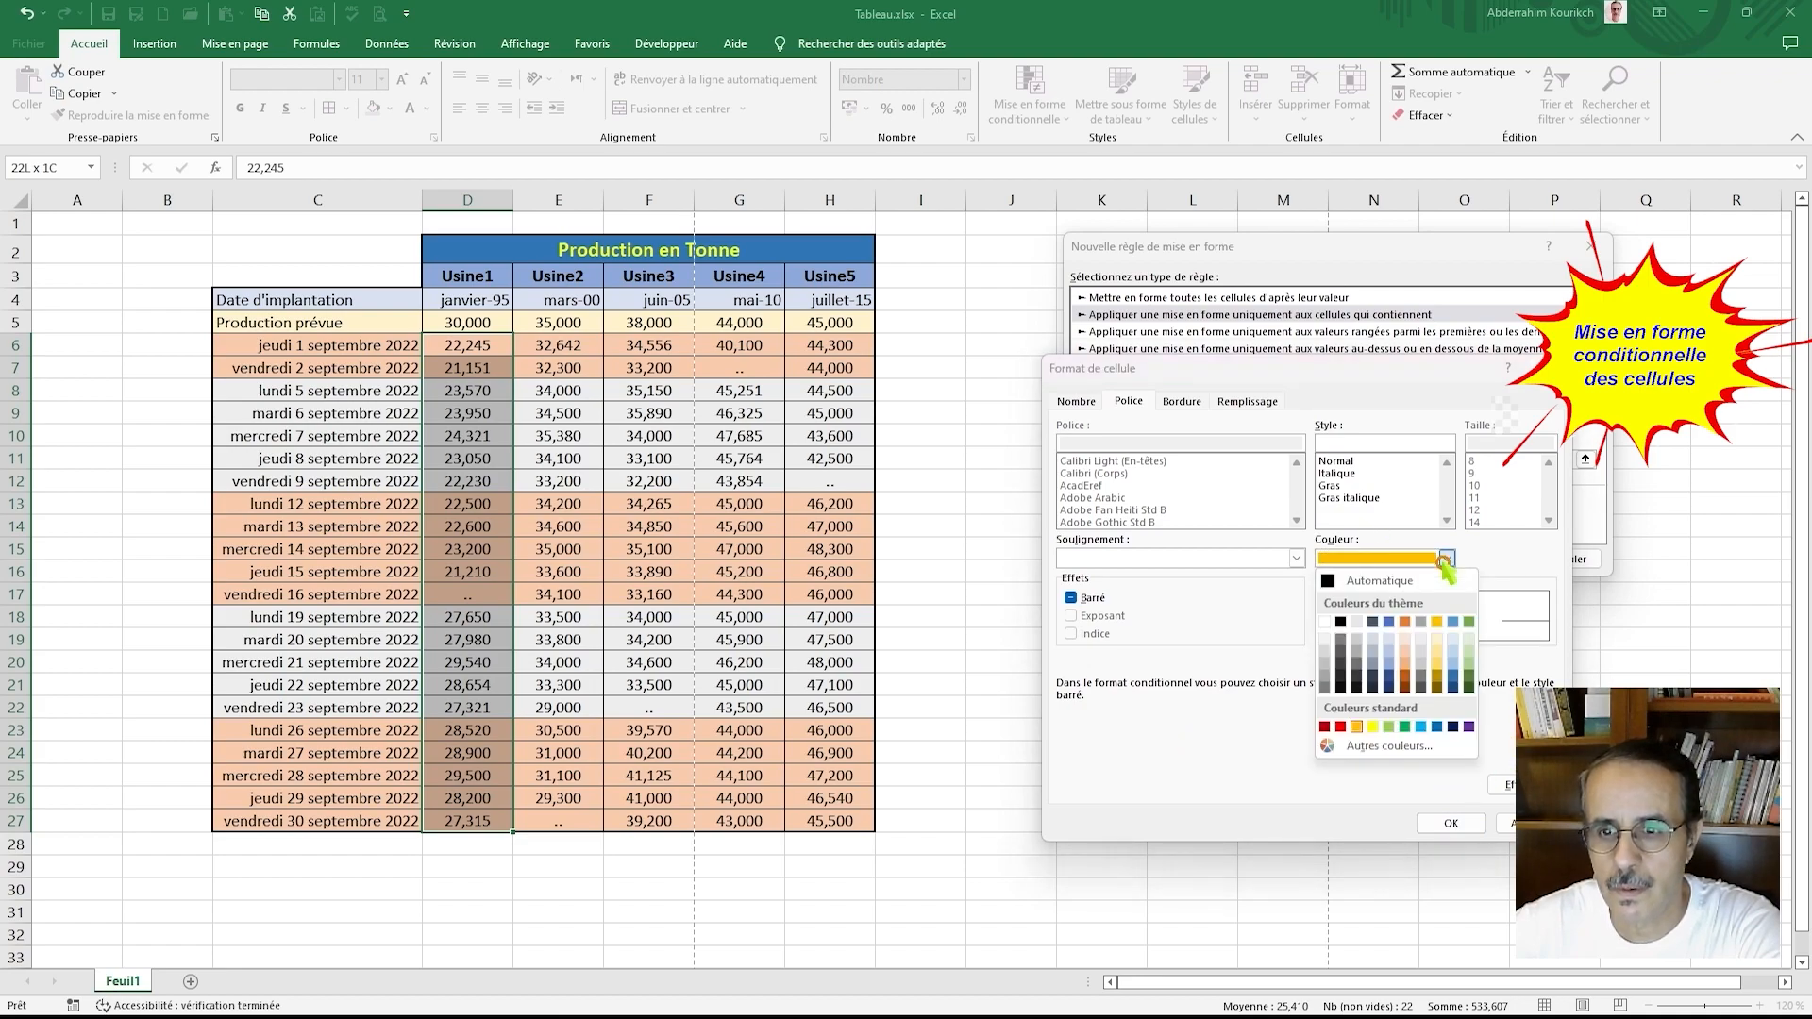
{"action": "left_click", "coordinate": [1359, 727]}
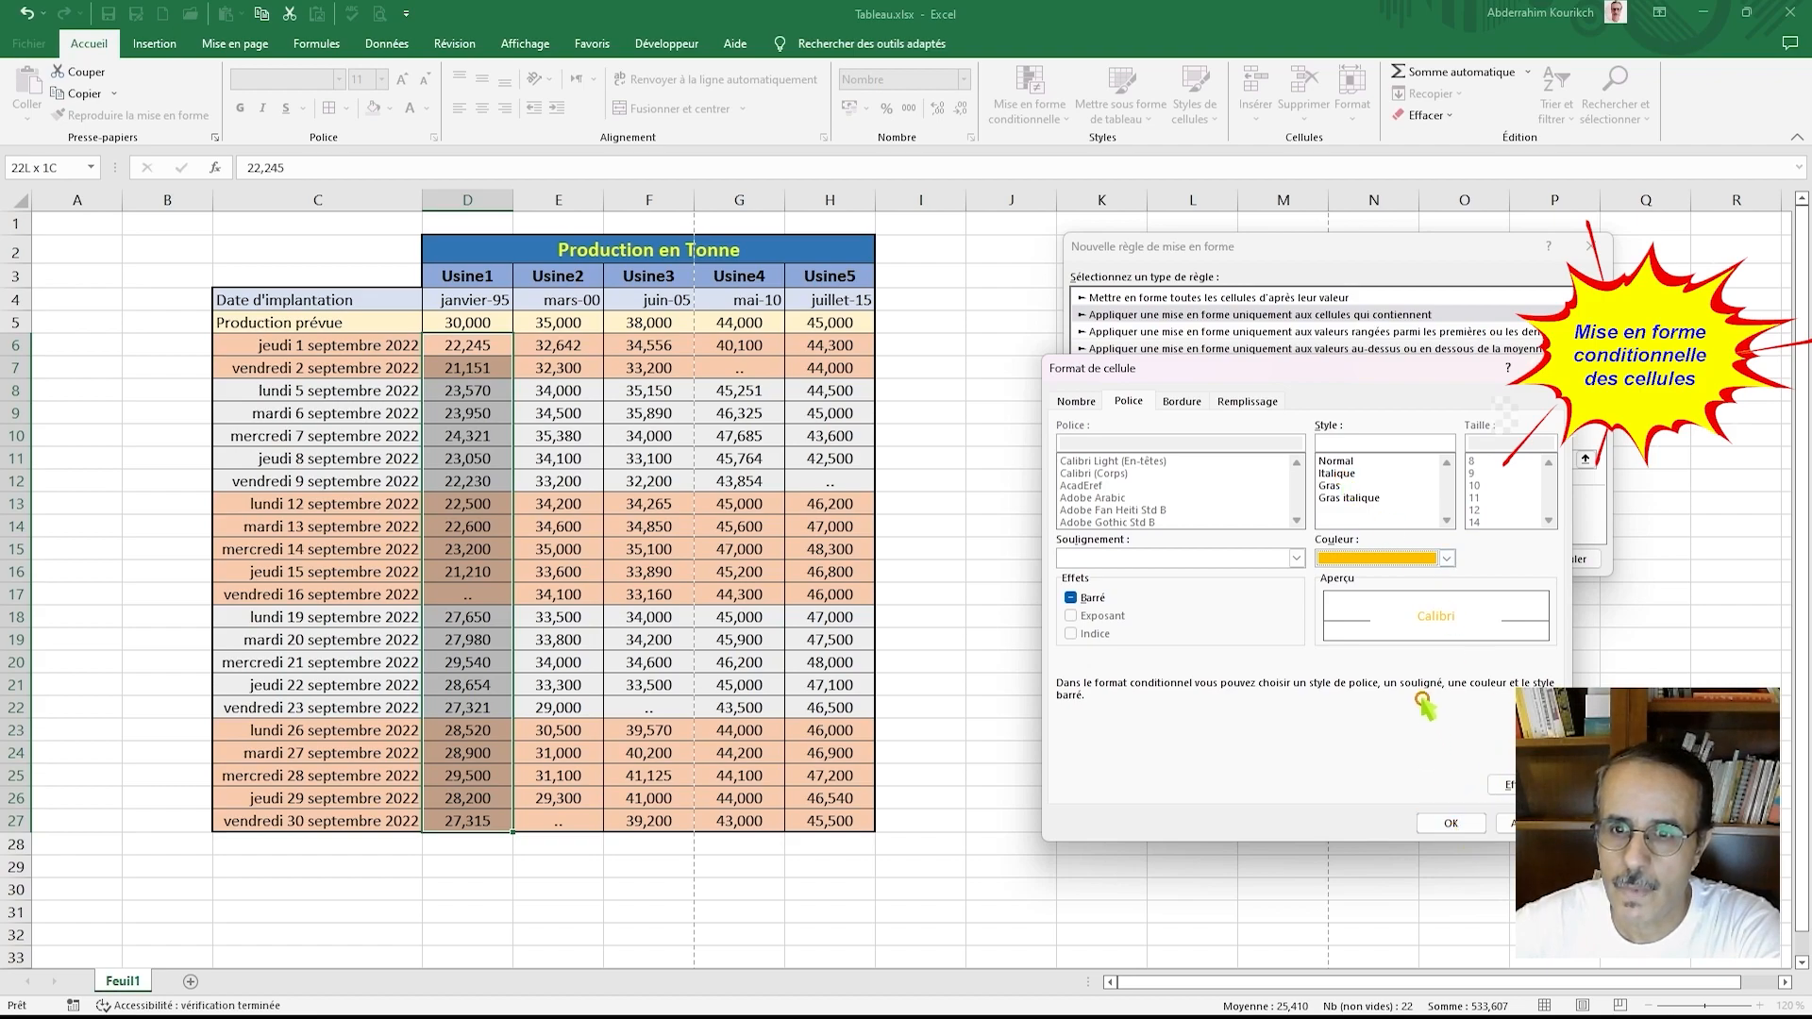
{"action": "left_click", "coordinate": [1331, 486]}
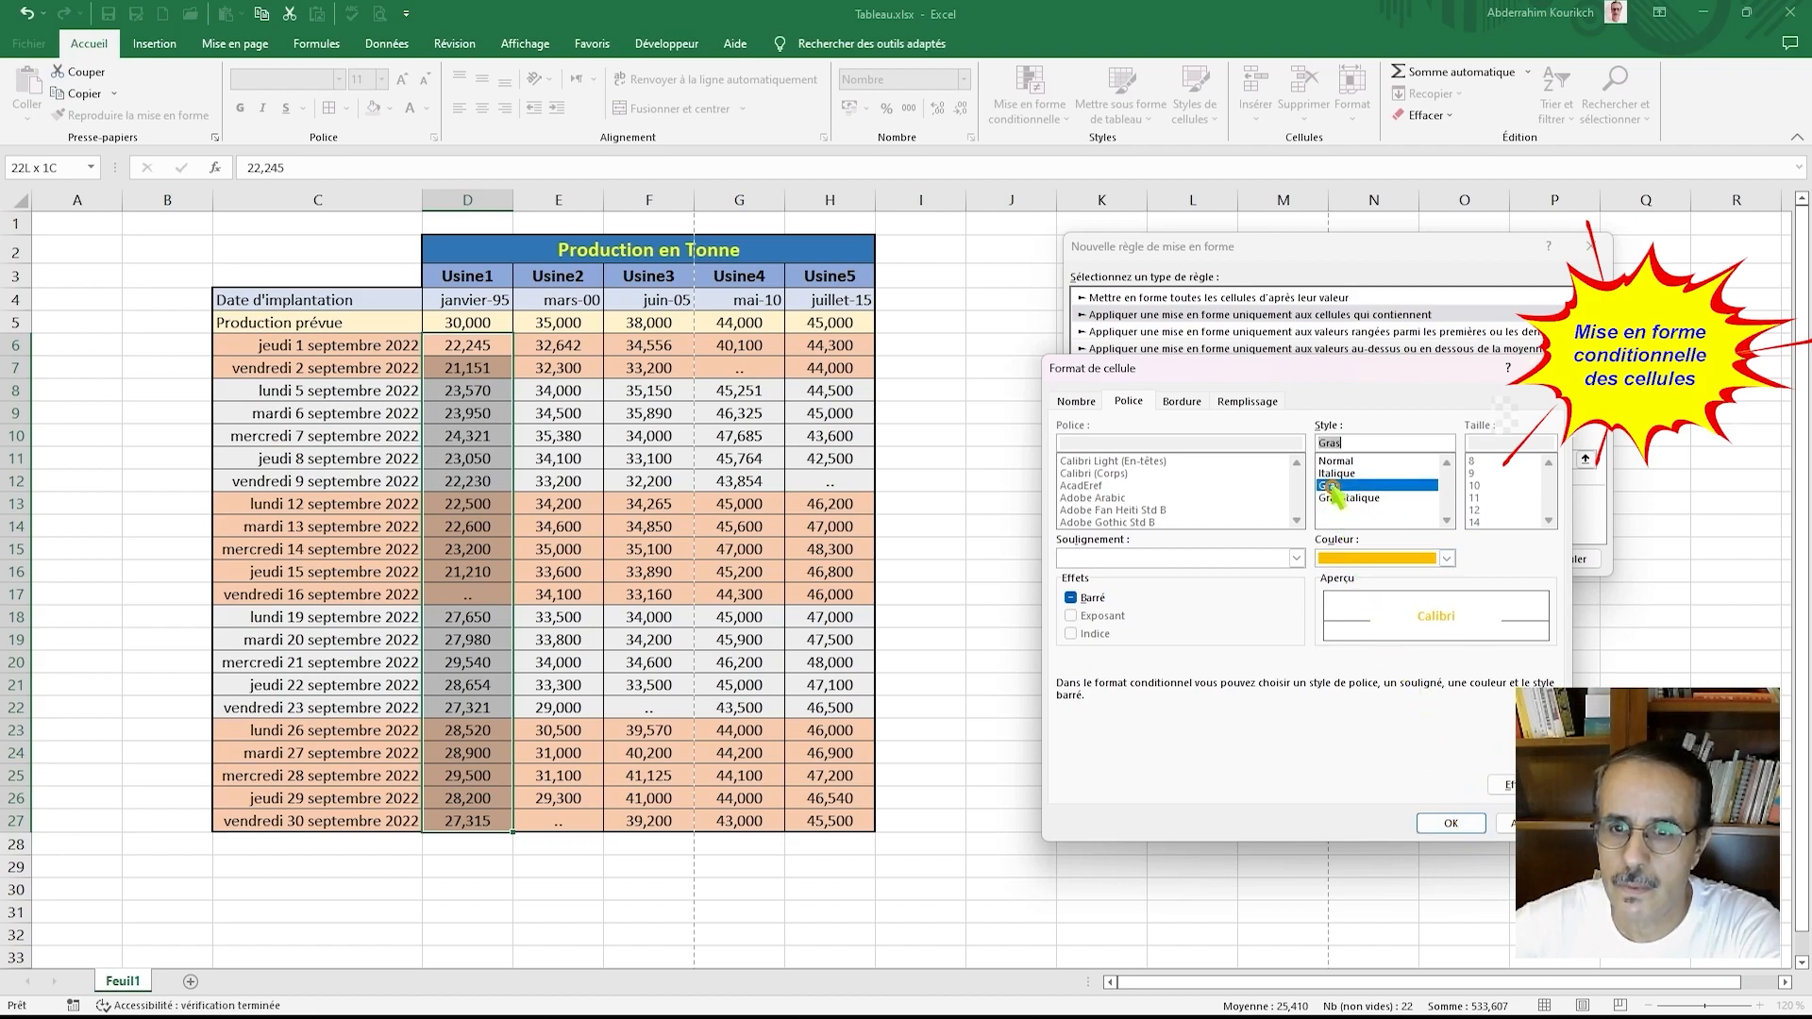
{"action": "left_click", "coordinate": [1450, 823]}
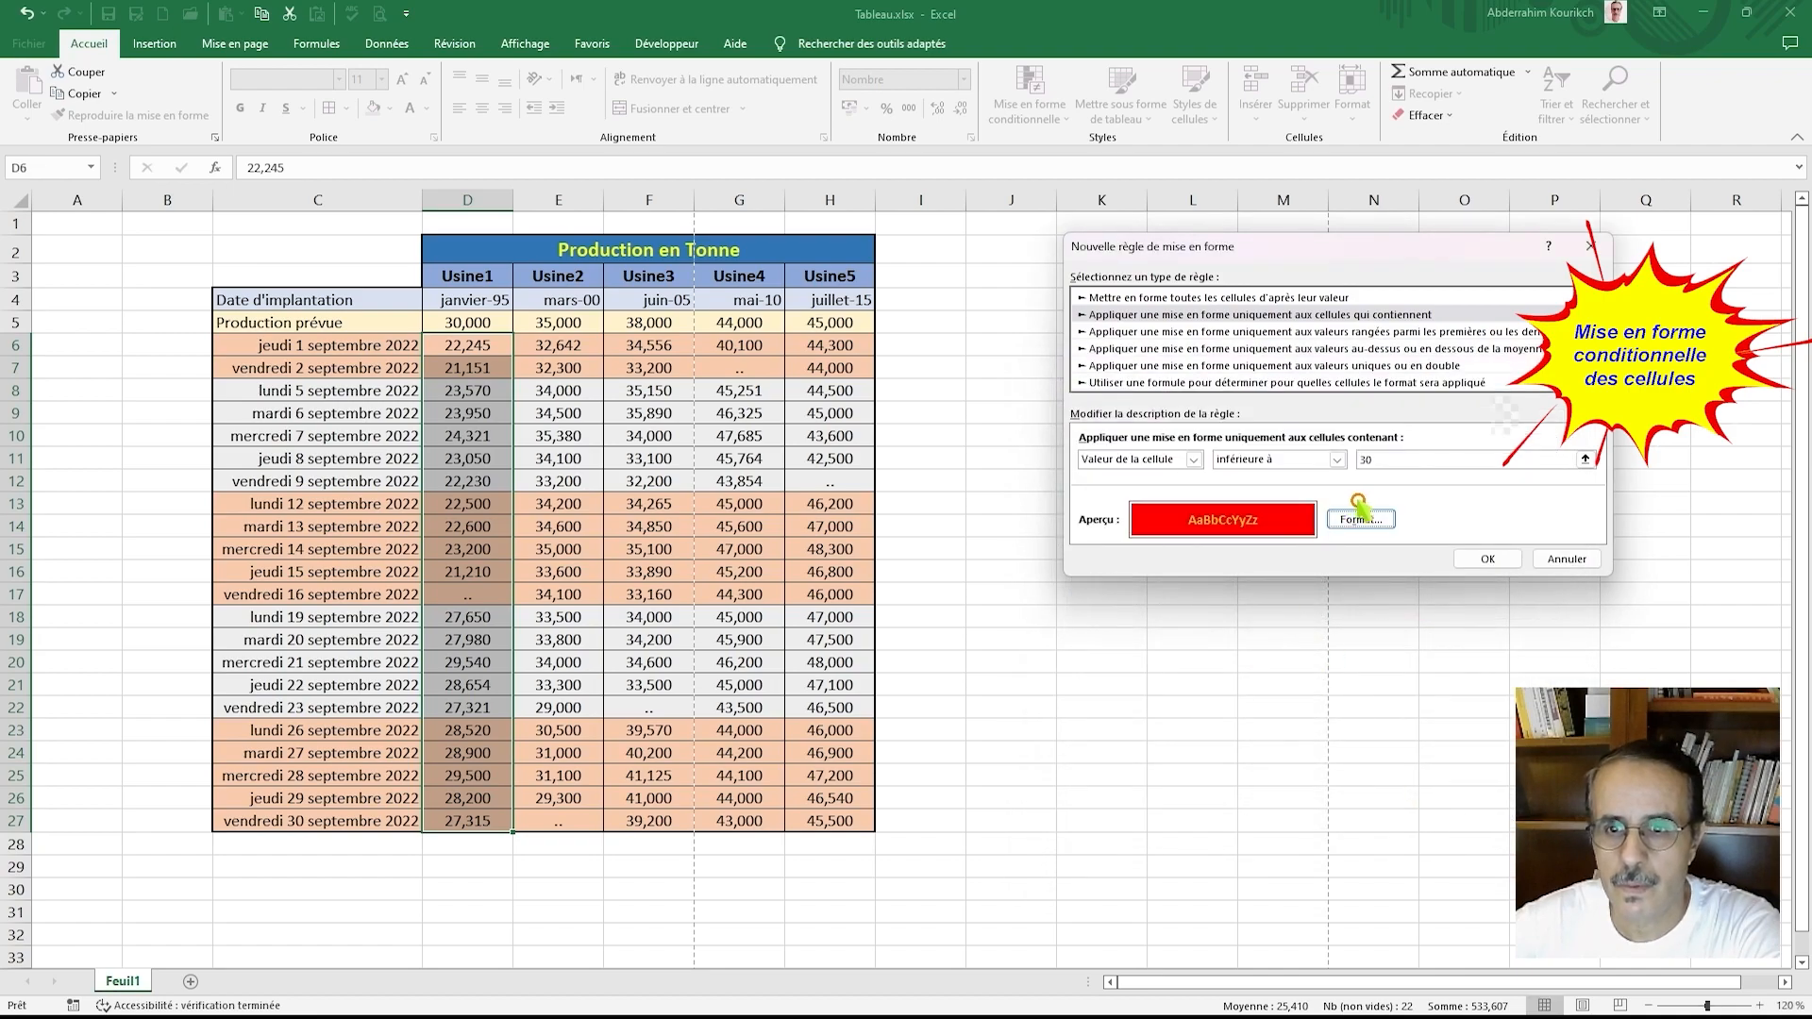
Step: Save the less-than-30 rule, apply it to D6:D27 and close the rules manager
{"action": "left_click", "coordinate": [1489, 559]}
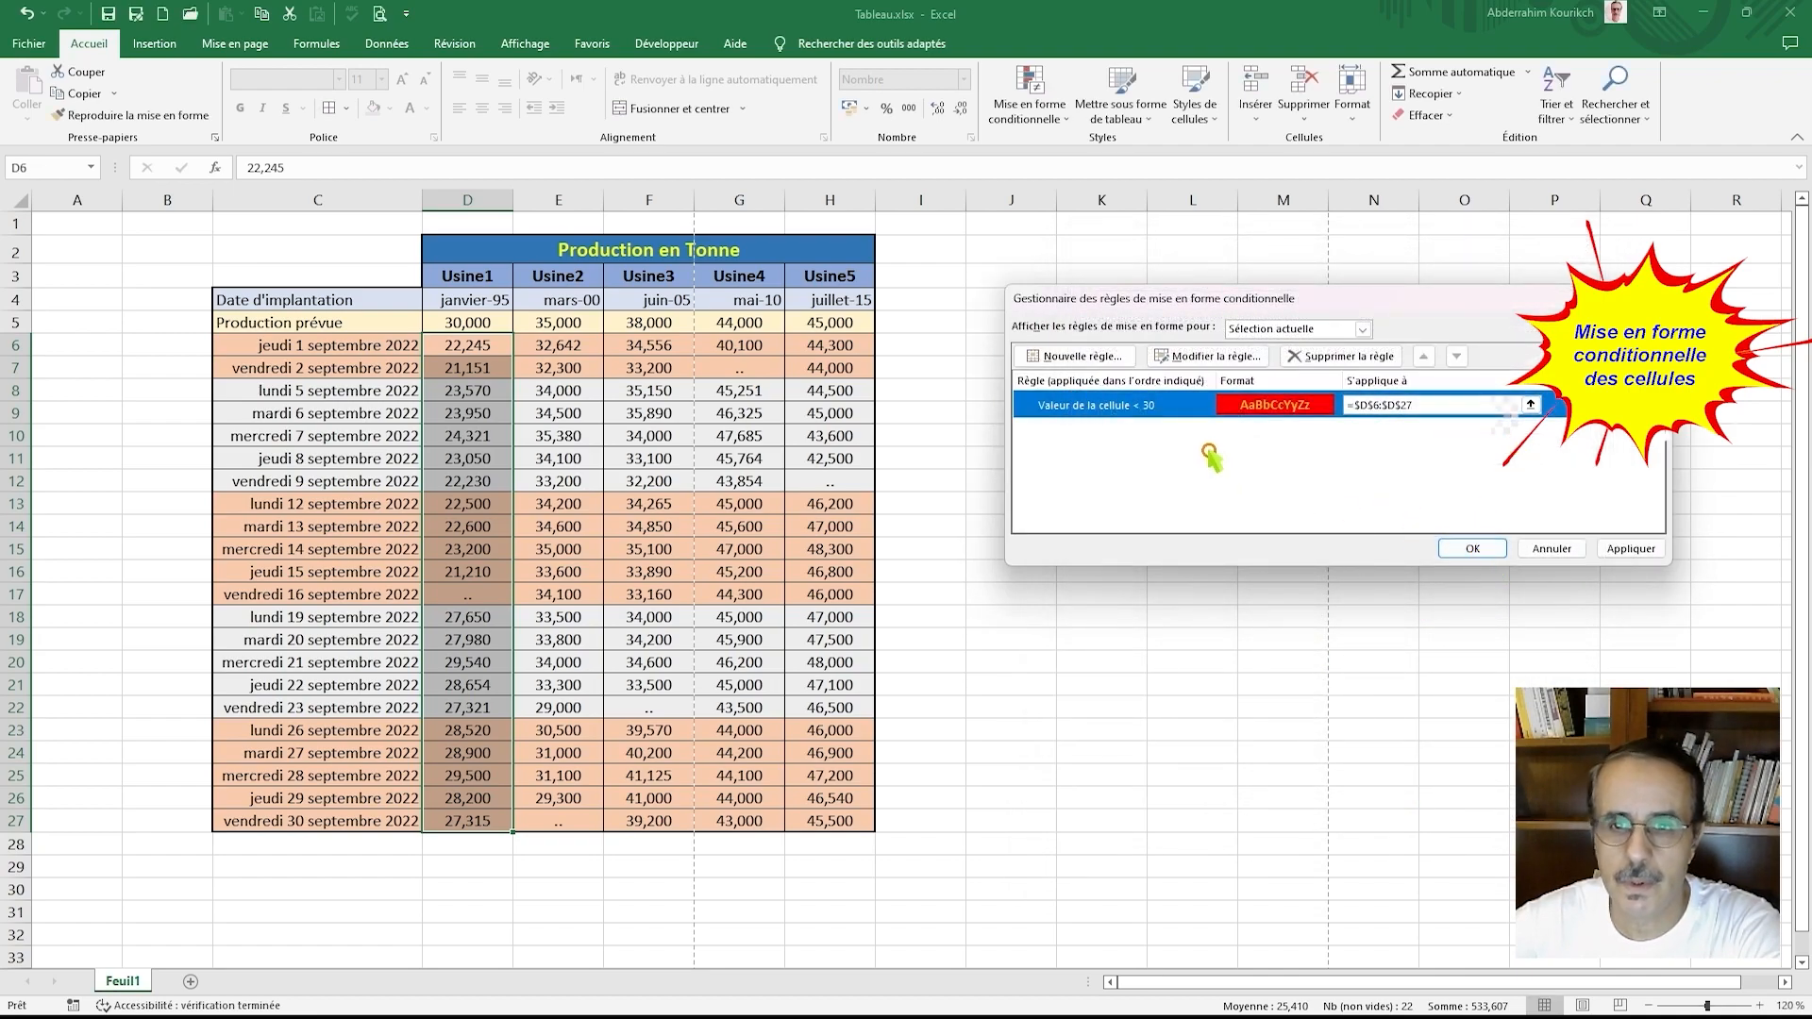
{"action": "left_click", "coordinate": [1621, 551]}
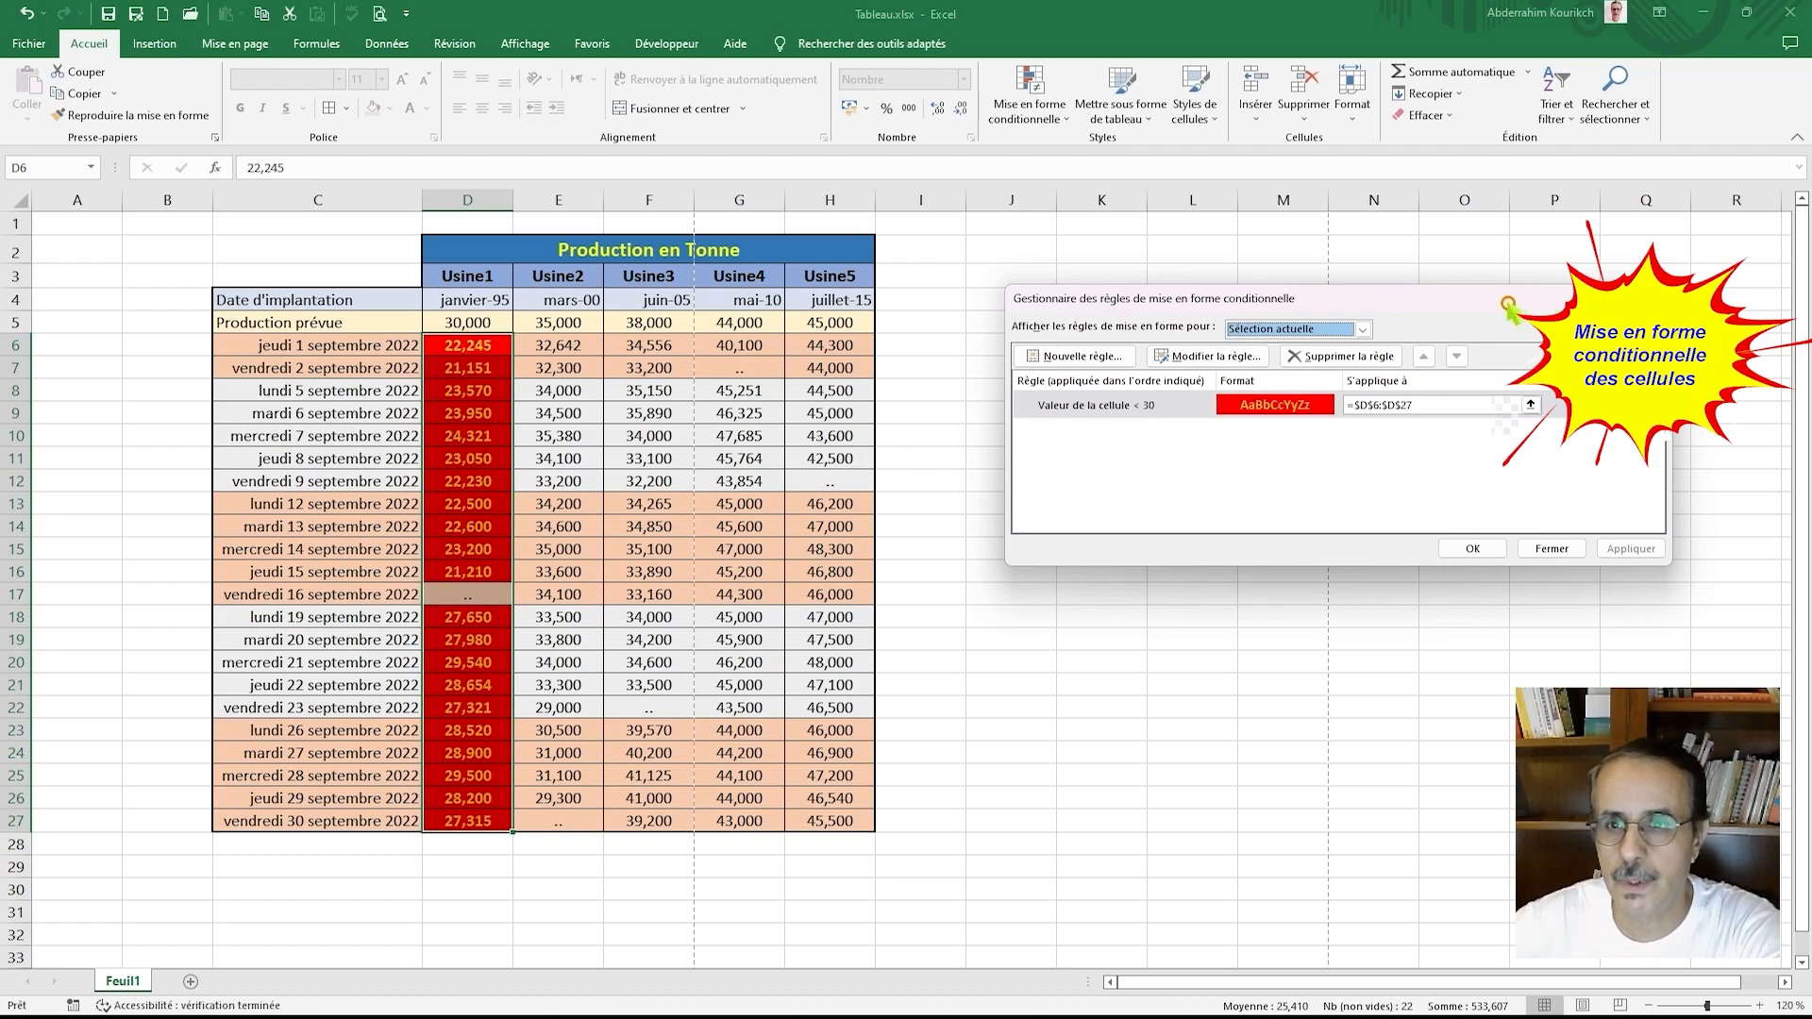
{"action": "left_click_drag", "start_coordinate": [1508, 305], "coordinate": [1495, 305]}
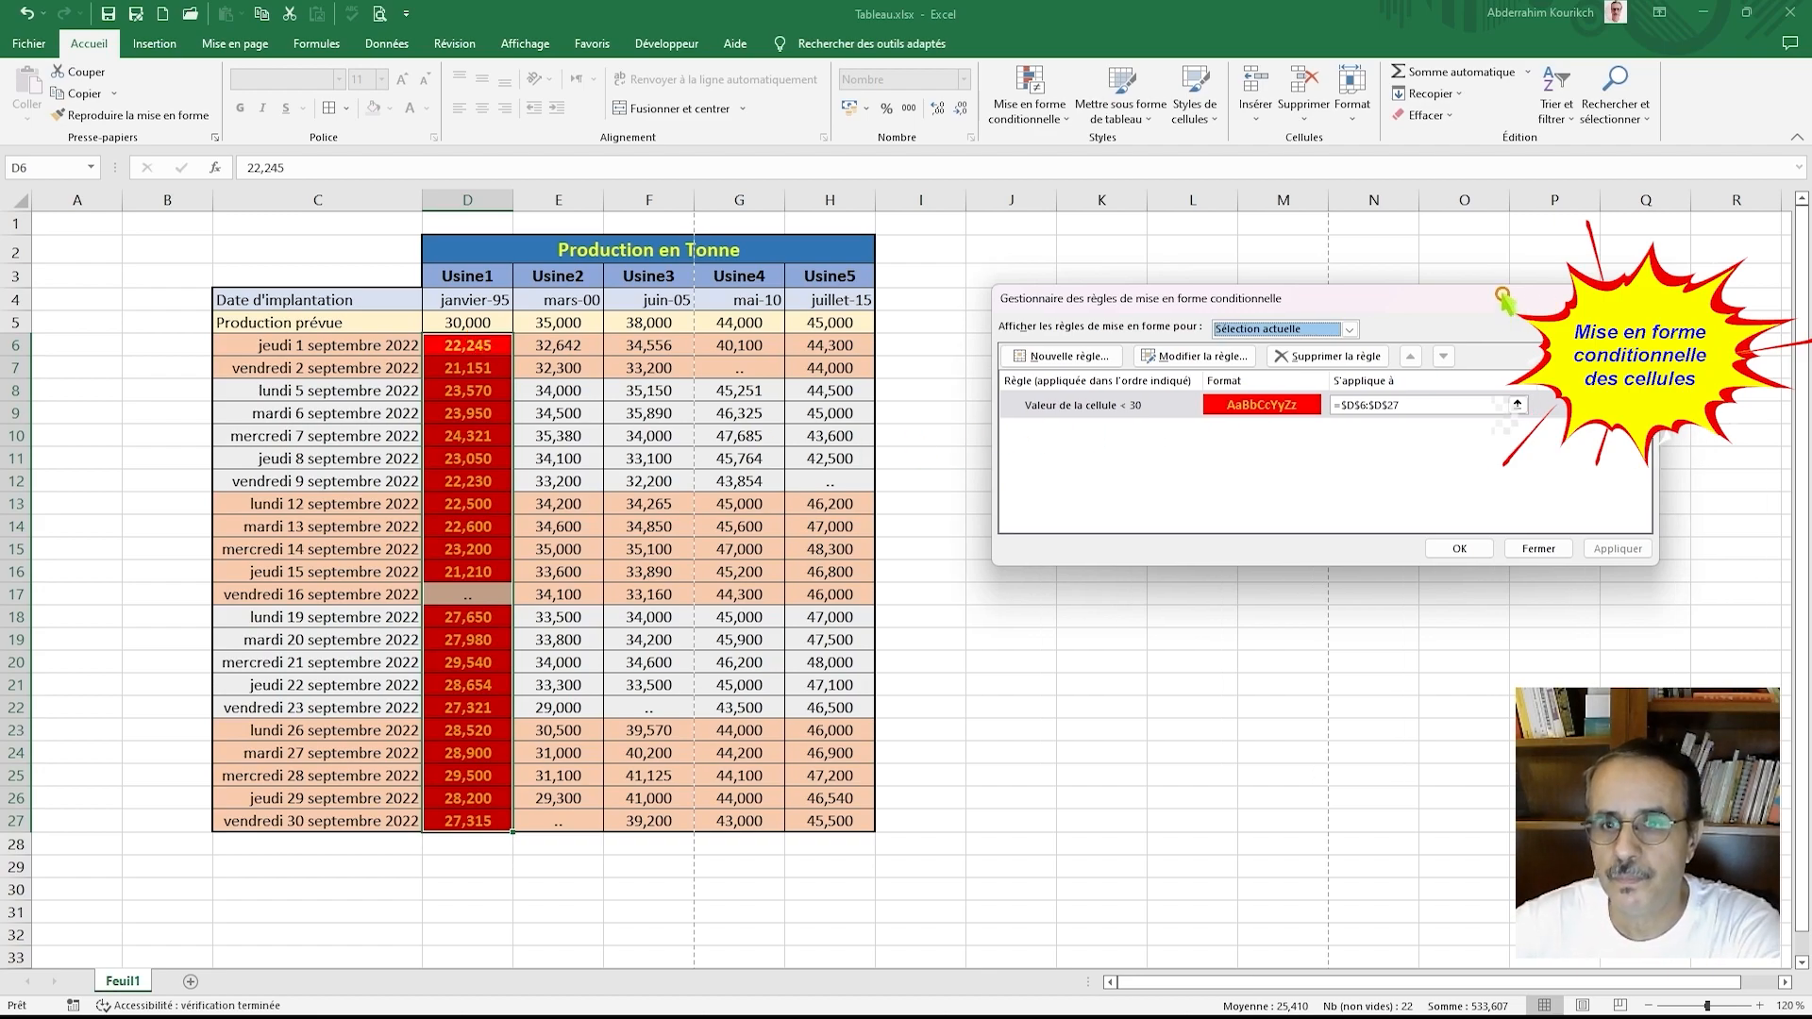
{"action": "left_click", "coordinate": [1458, 550]}
Step: Create a conditional formatting rule for the Usine2 daily values, E6:E27, that targets cell values less than 35
{"action": "left_click", "coordinate": [746, 418]}
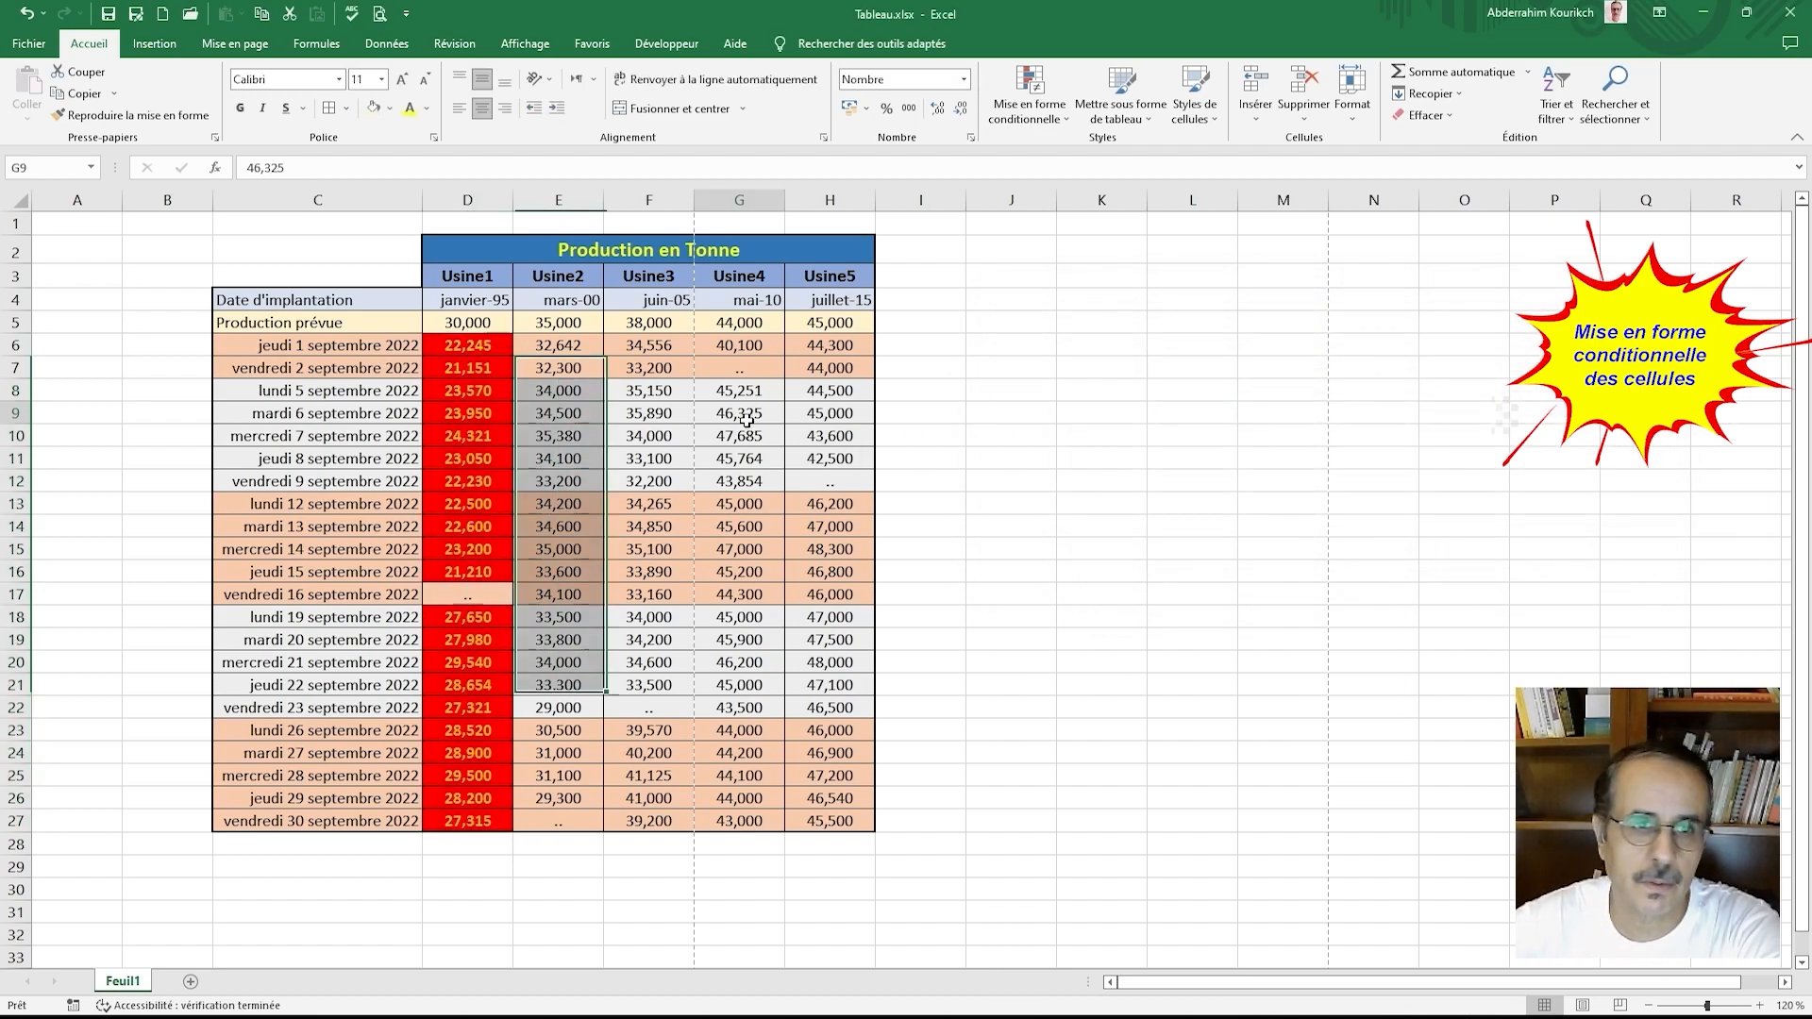
{"action": "left_click", "coordinate": [569, 344]}
{"action": "left_click_drag", "start_coordinate": [569, 343], "coordinate": [564, 823]}
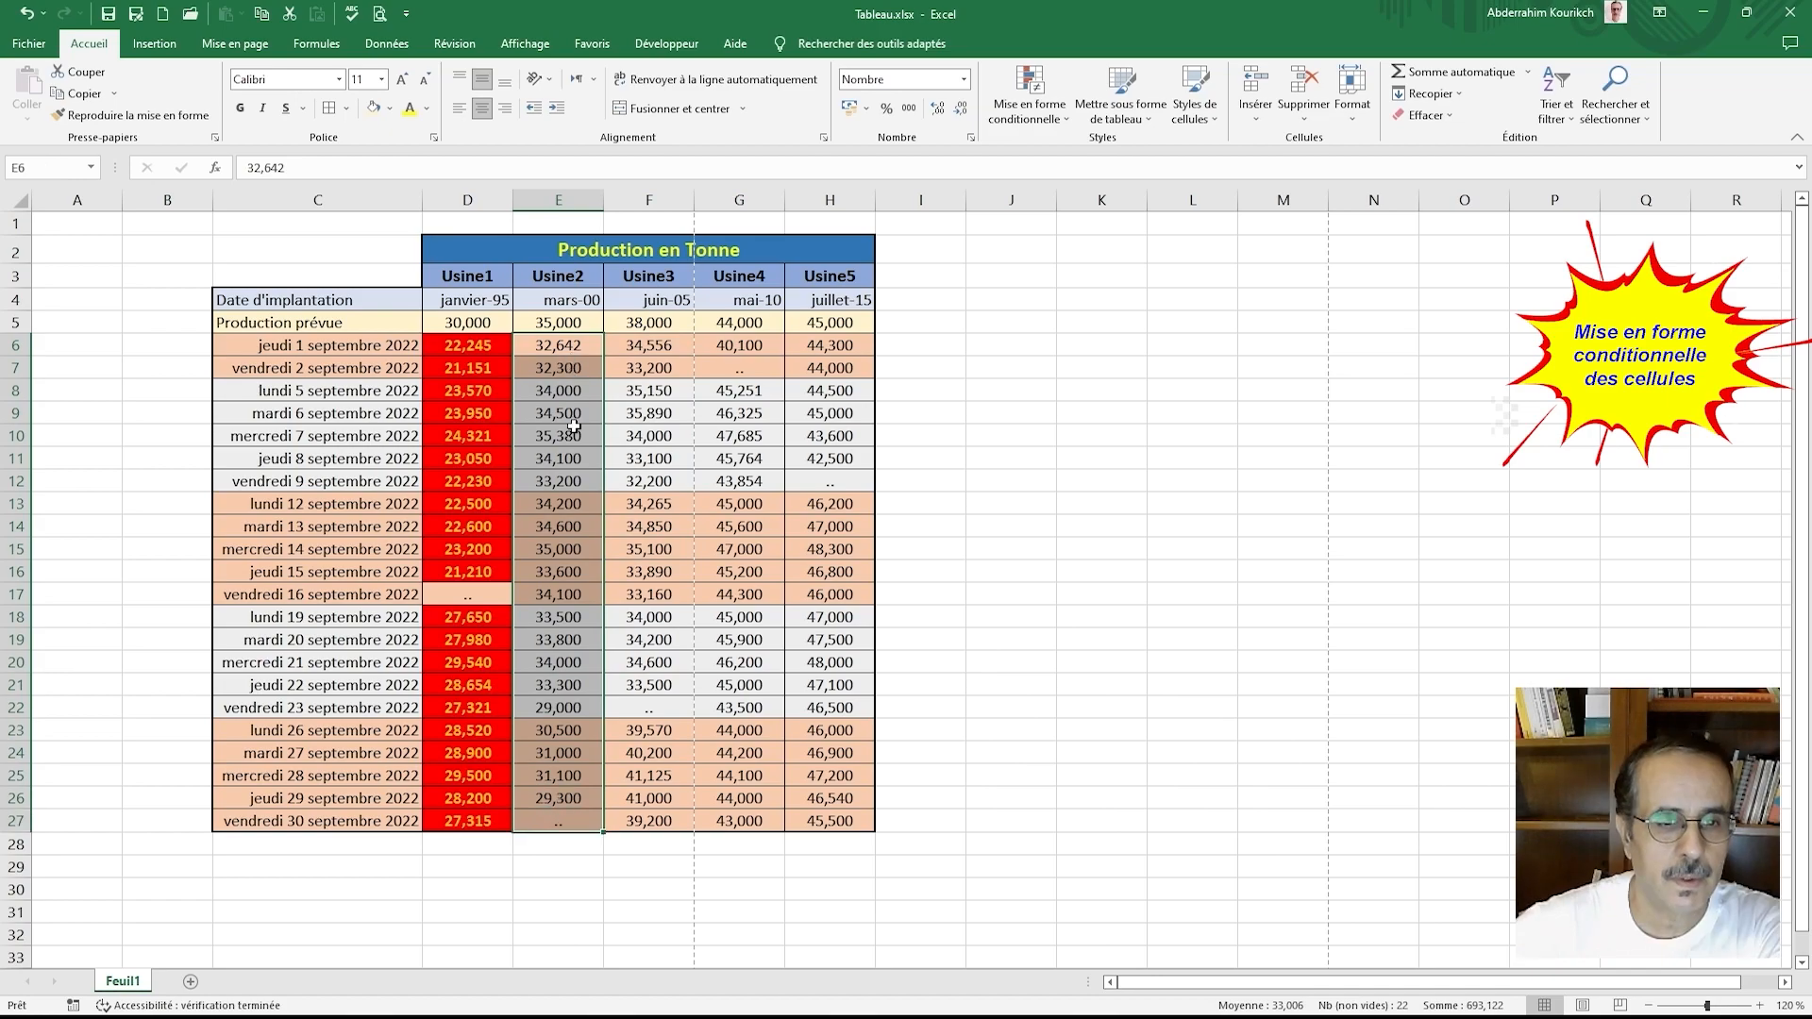
{"action": "left_click", "coordinate": [1066, 117]}
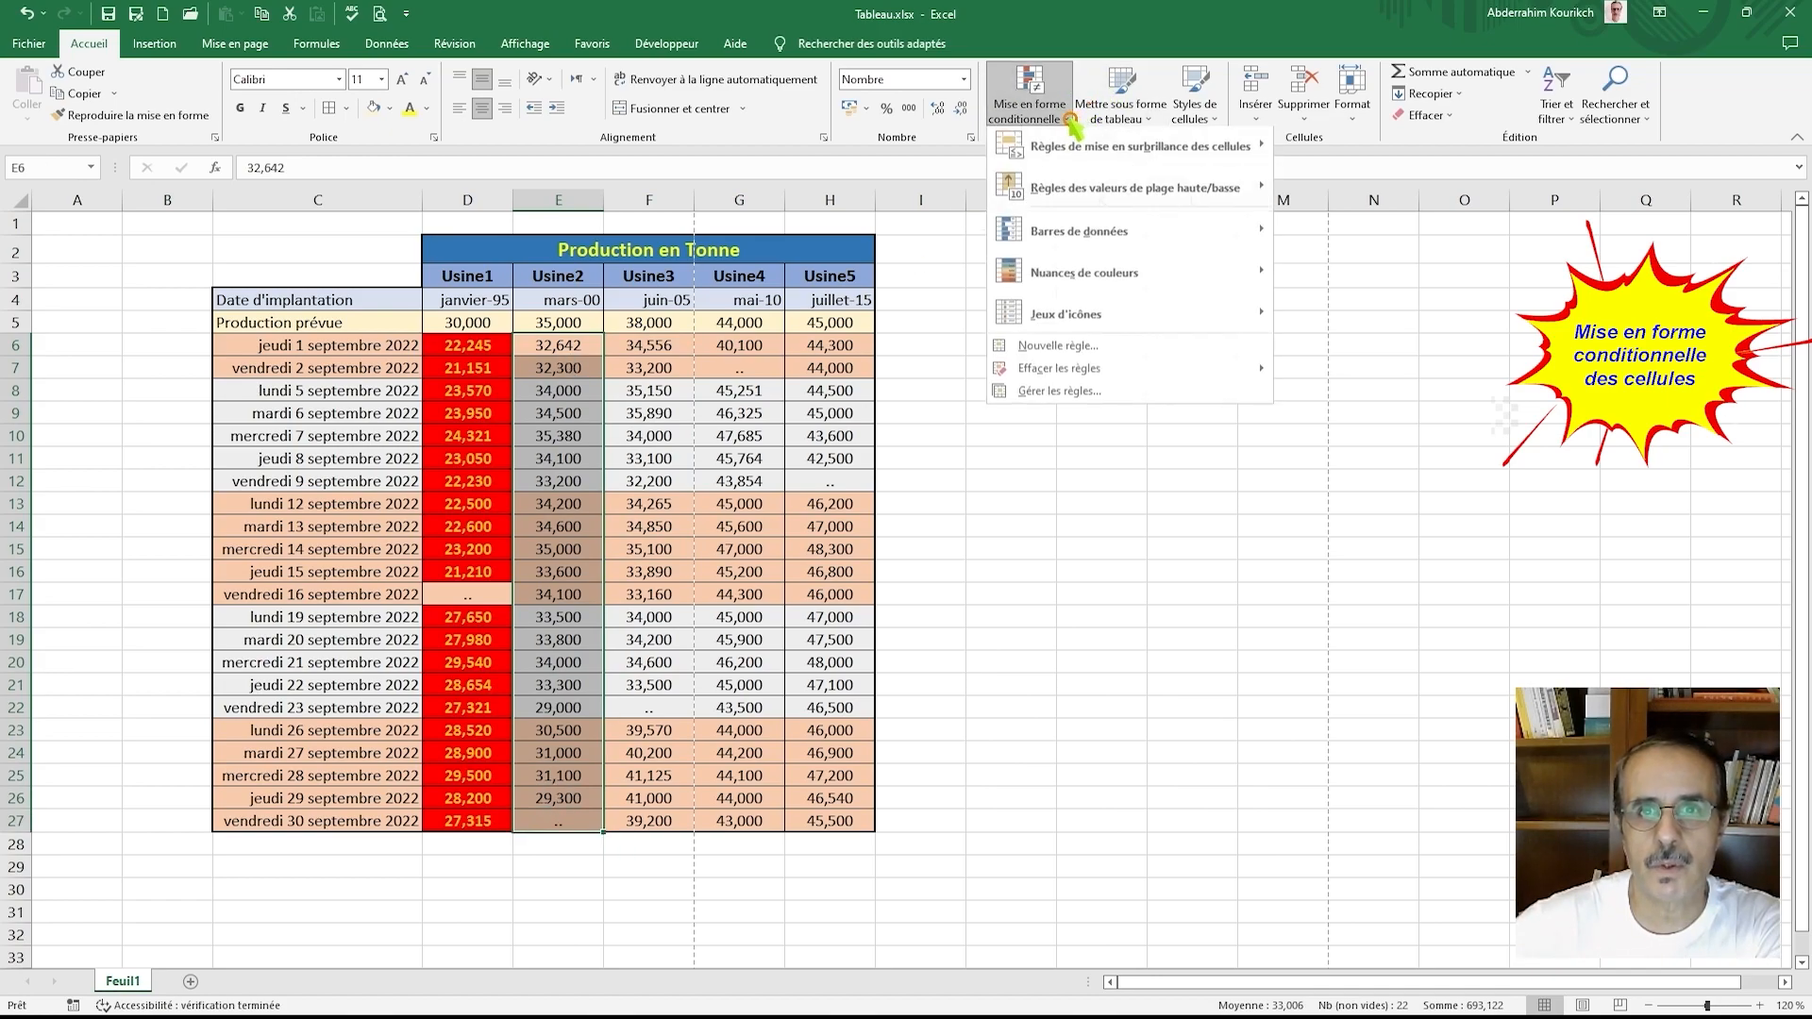
{"action": "left_click", "coordinate": [1072, 400]}
{"action": "left_click", "coordinate": [1081, 359]}
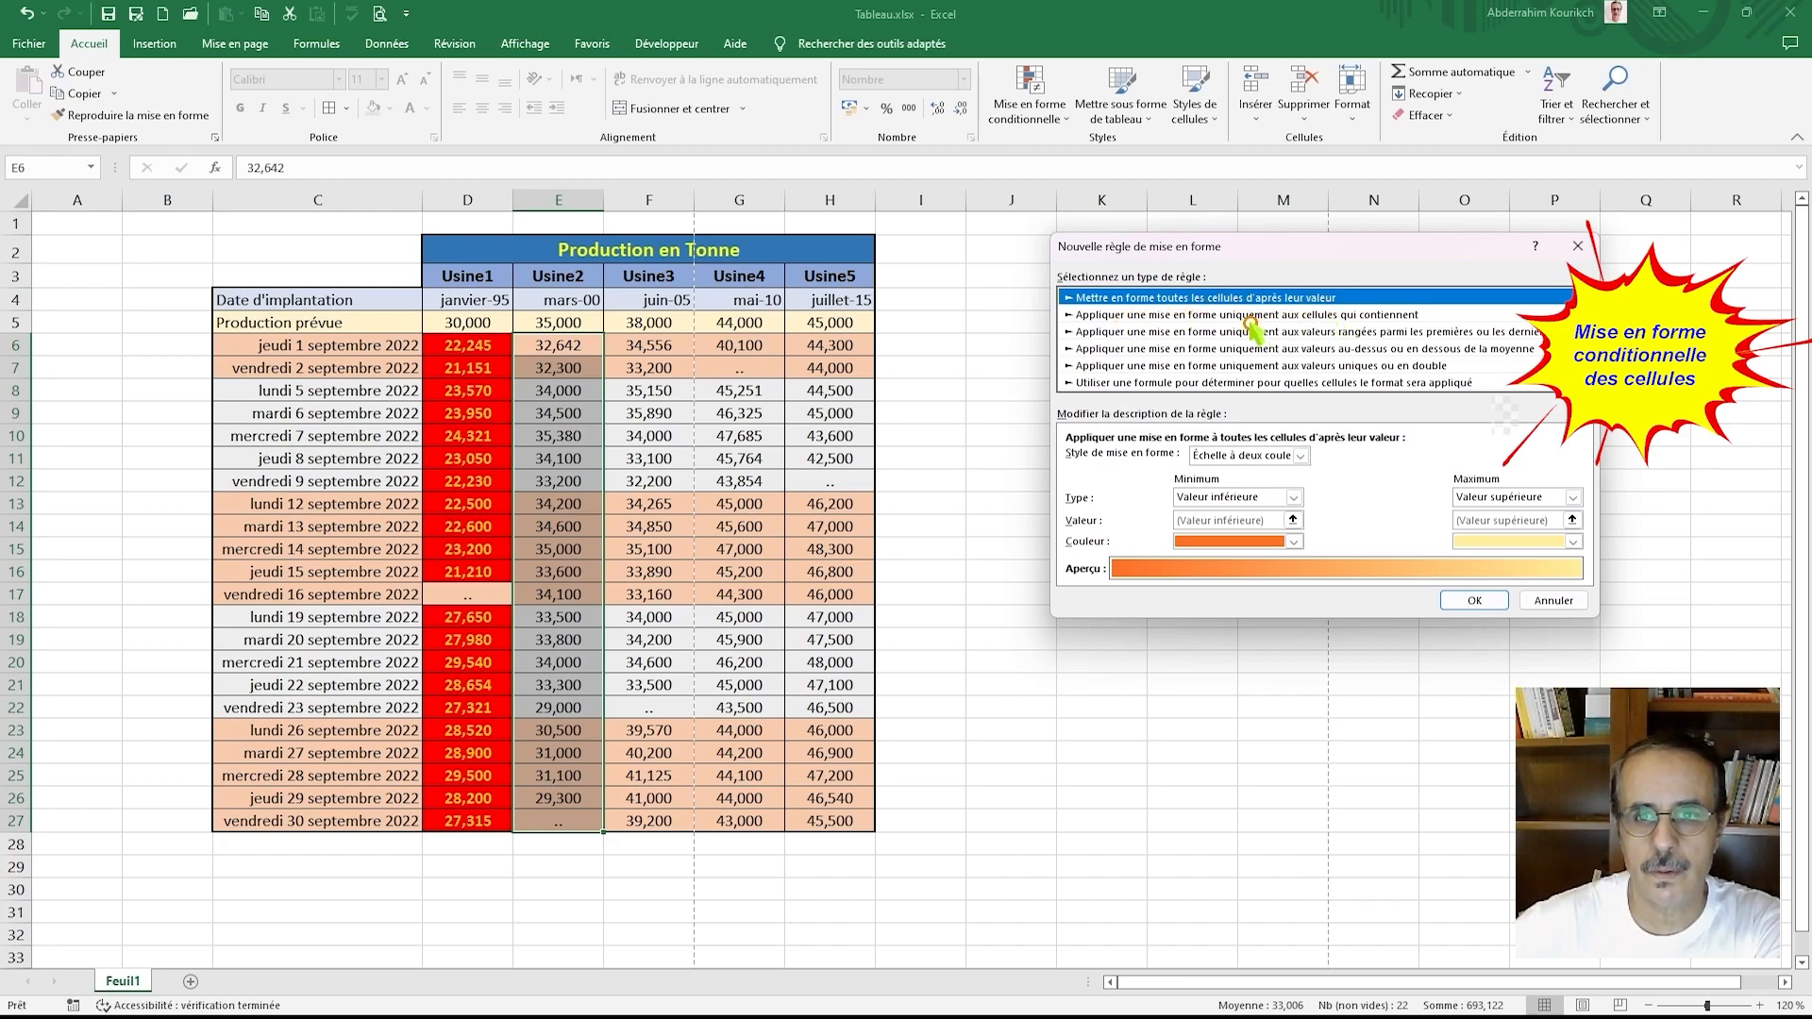
{"action": "left_click", "coordinate": [1305, 317]}
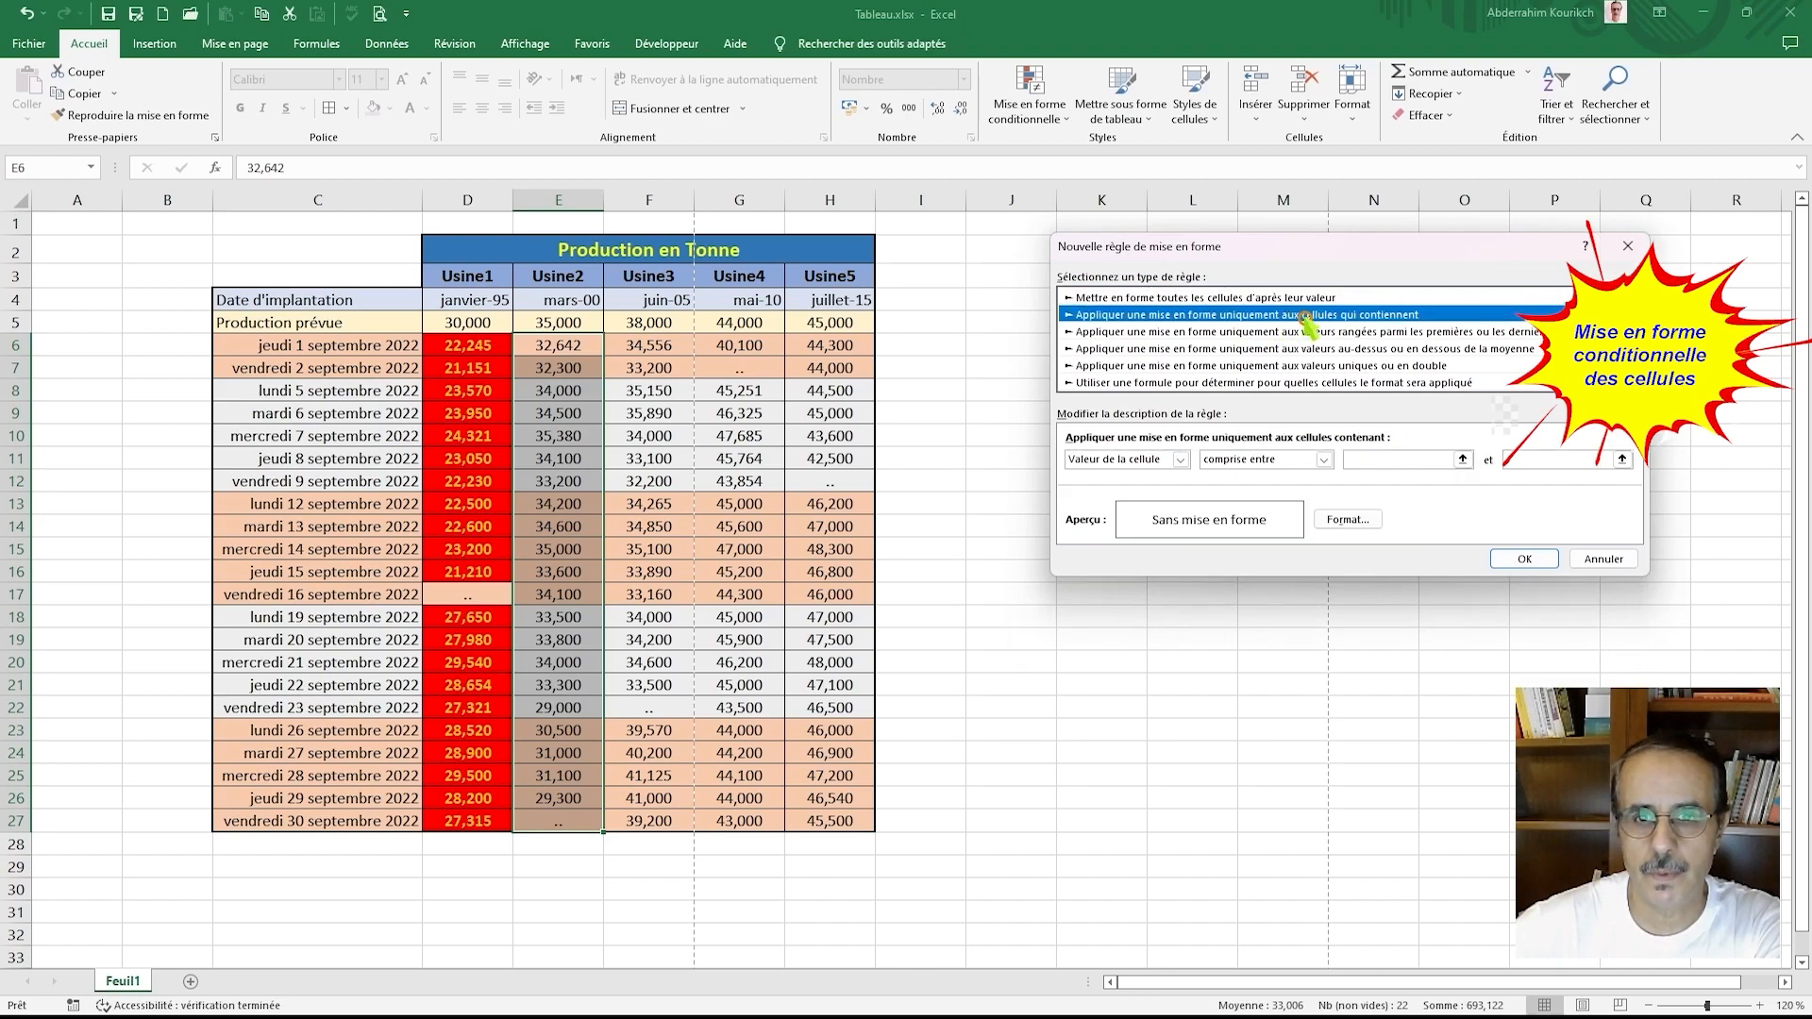
{"action": "left_click", "coordinate": [1181, 460]}
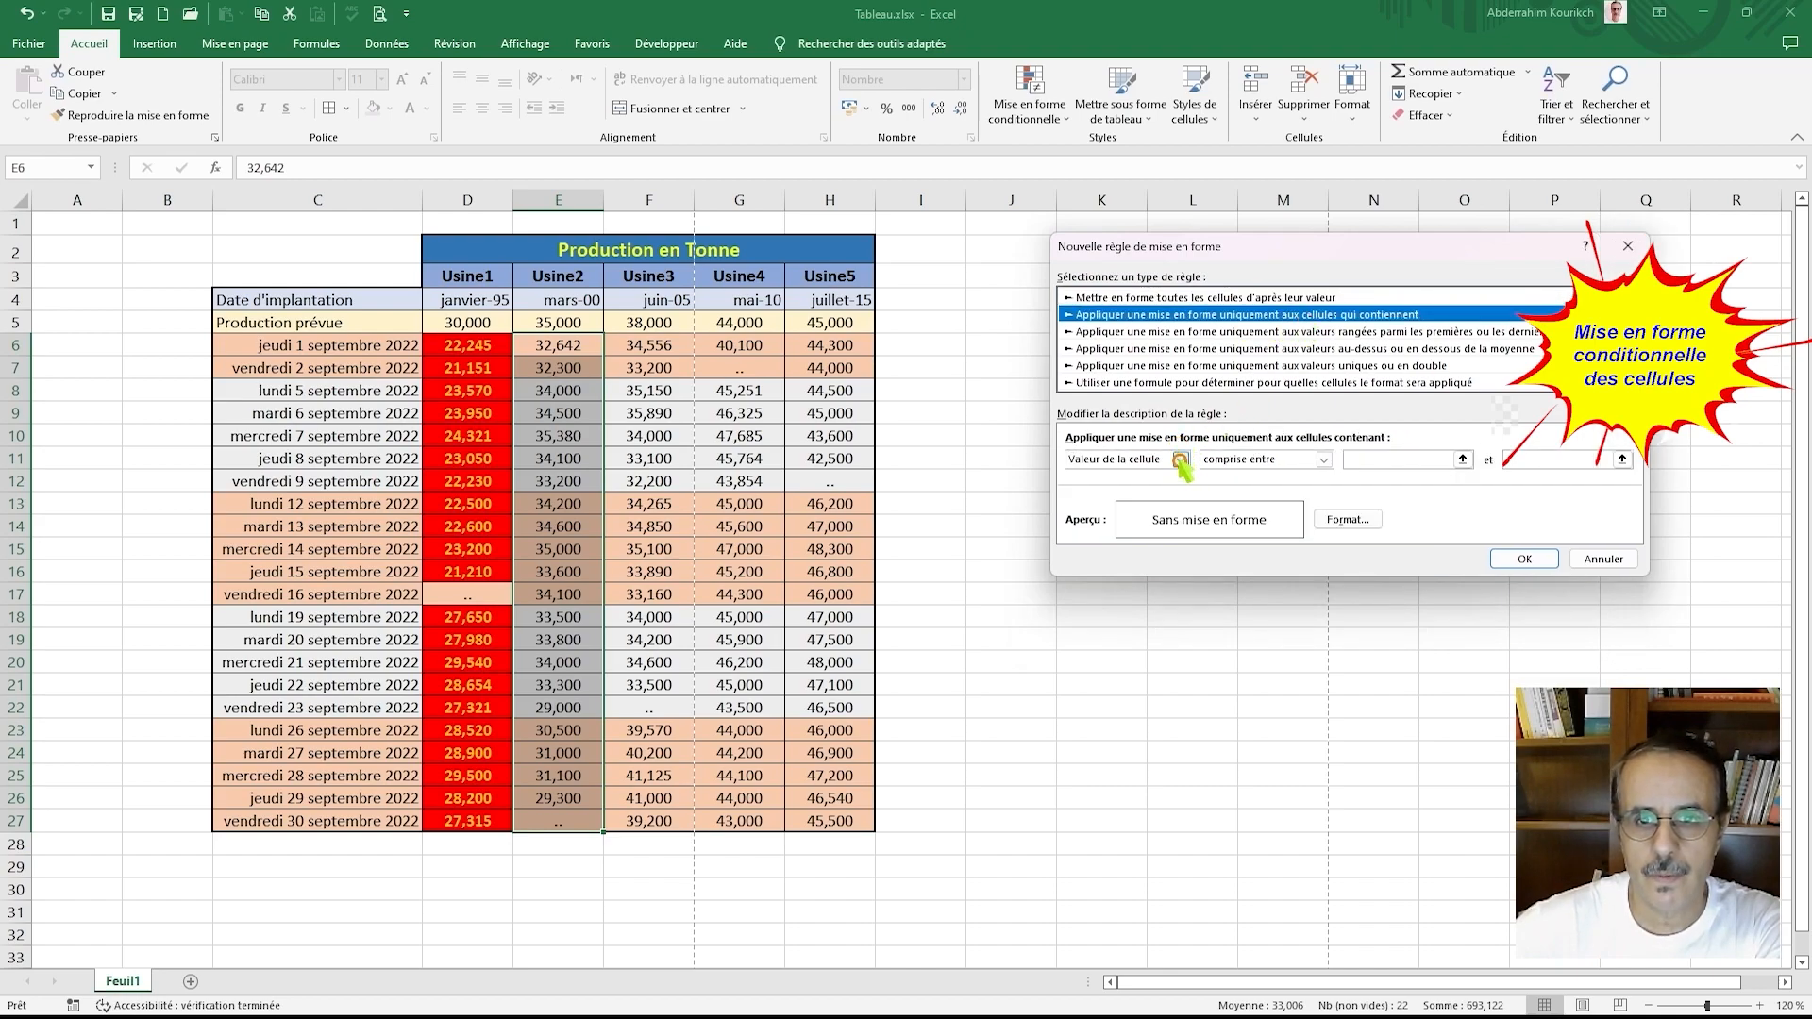
{"action": "left_click", "coordinate": [1324, 461]}
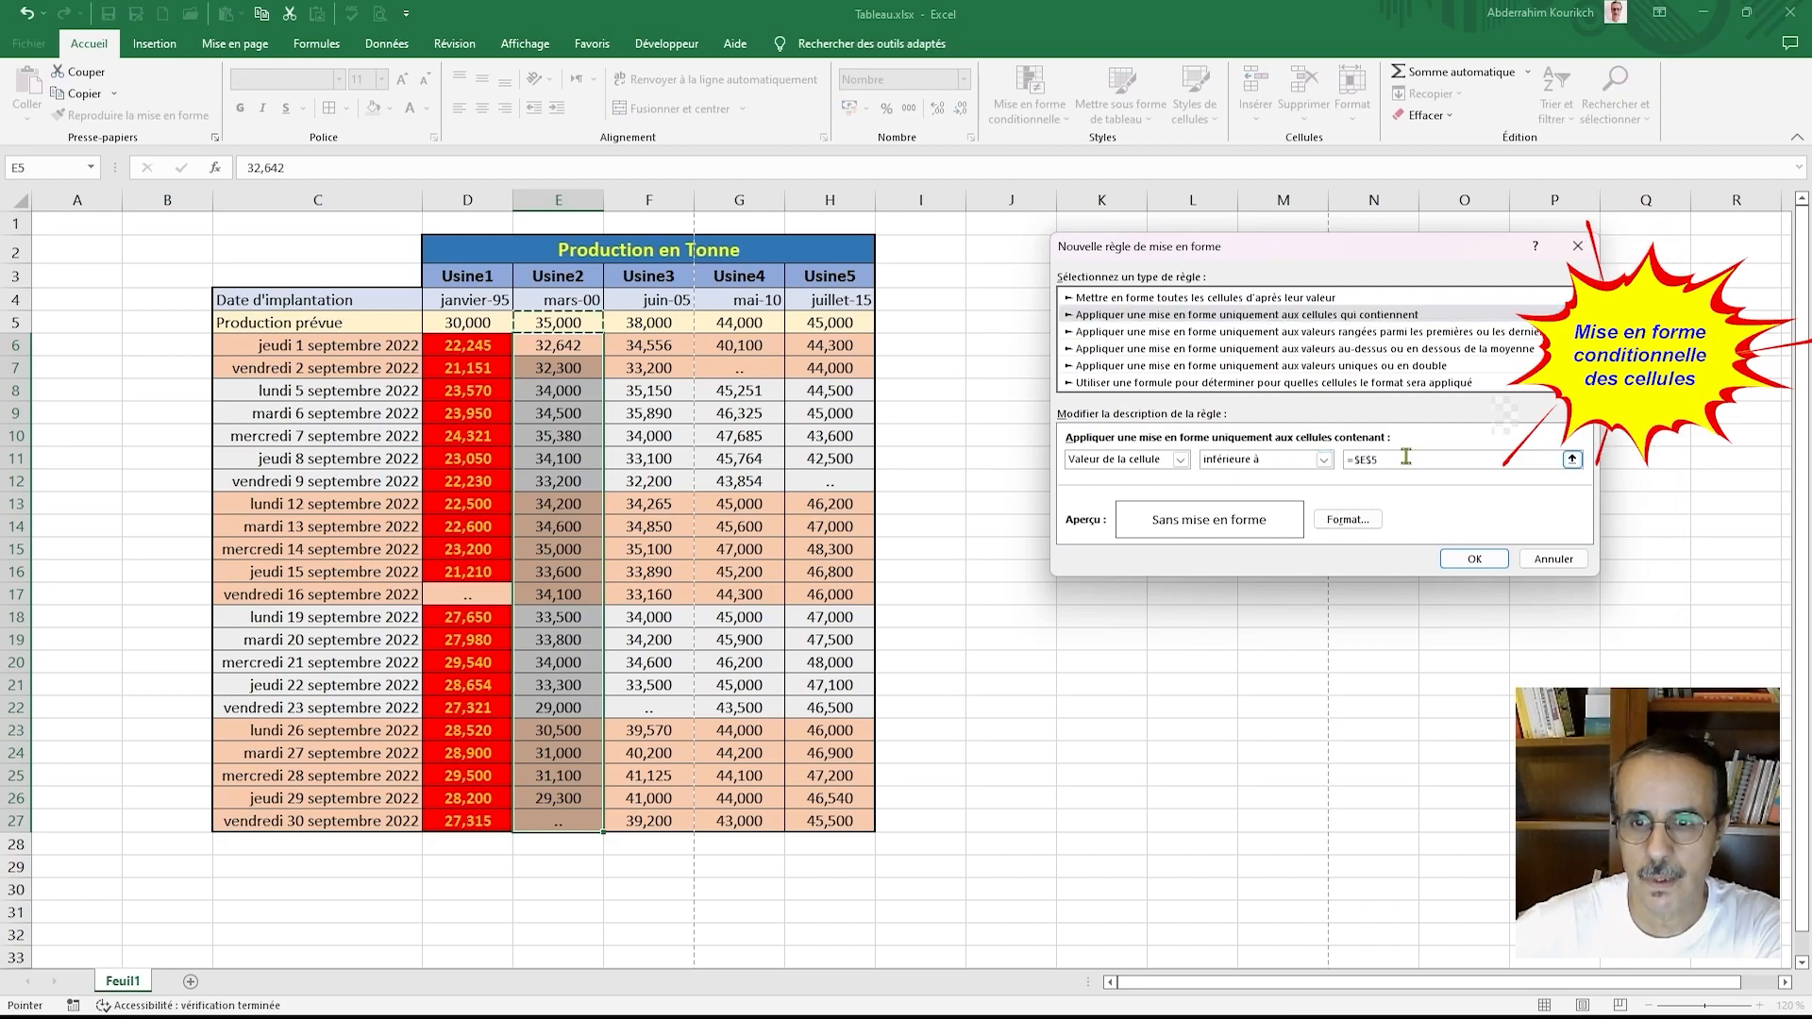
{"action": "left_click_drag", "start_coordinate": [1404, 458], "coordinate": [1336, 458]}
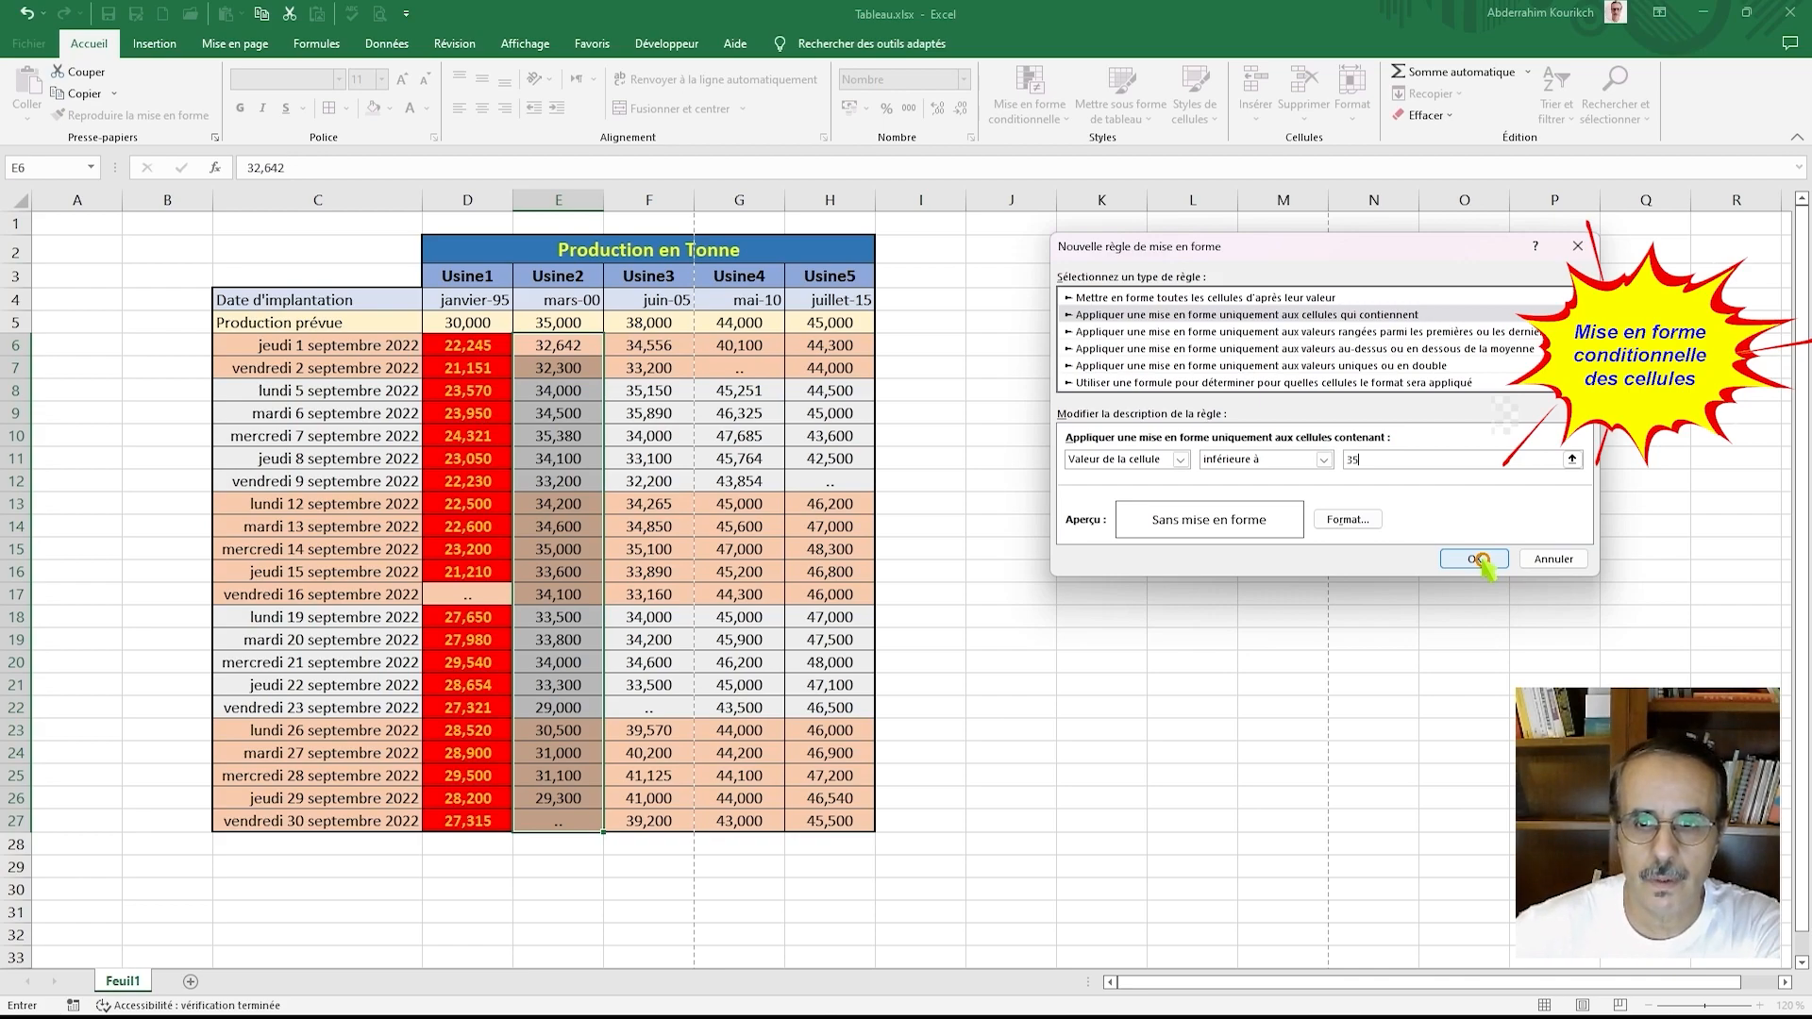
Step: Set a standard red background fill in the format of the Usine2 less-than-35 rule
{"action": "left_click", "coordinate": [1347, 520]}
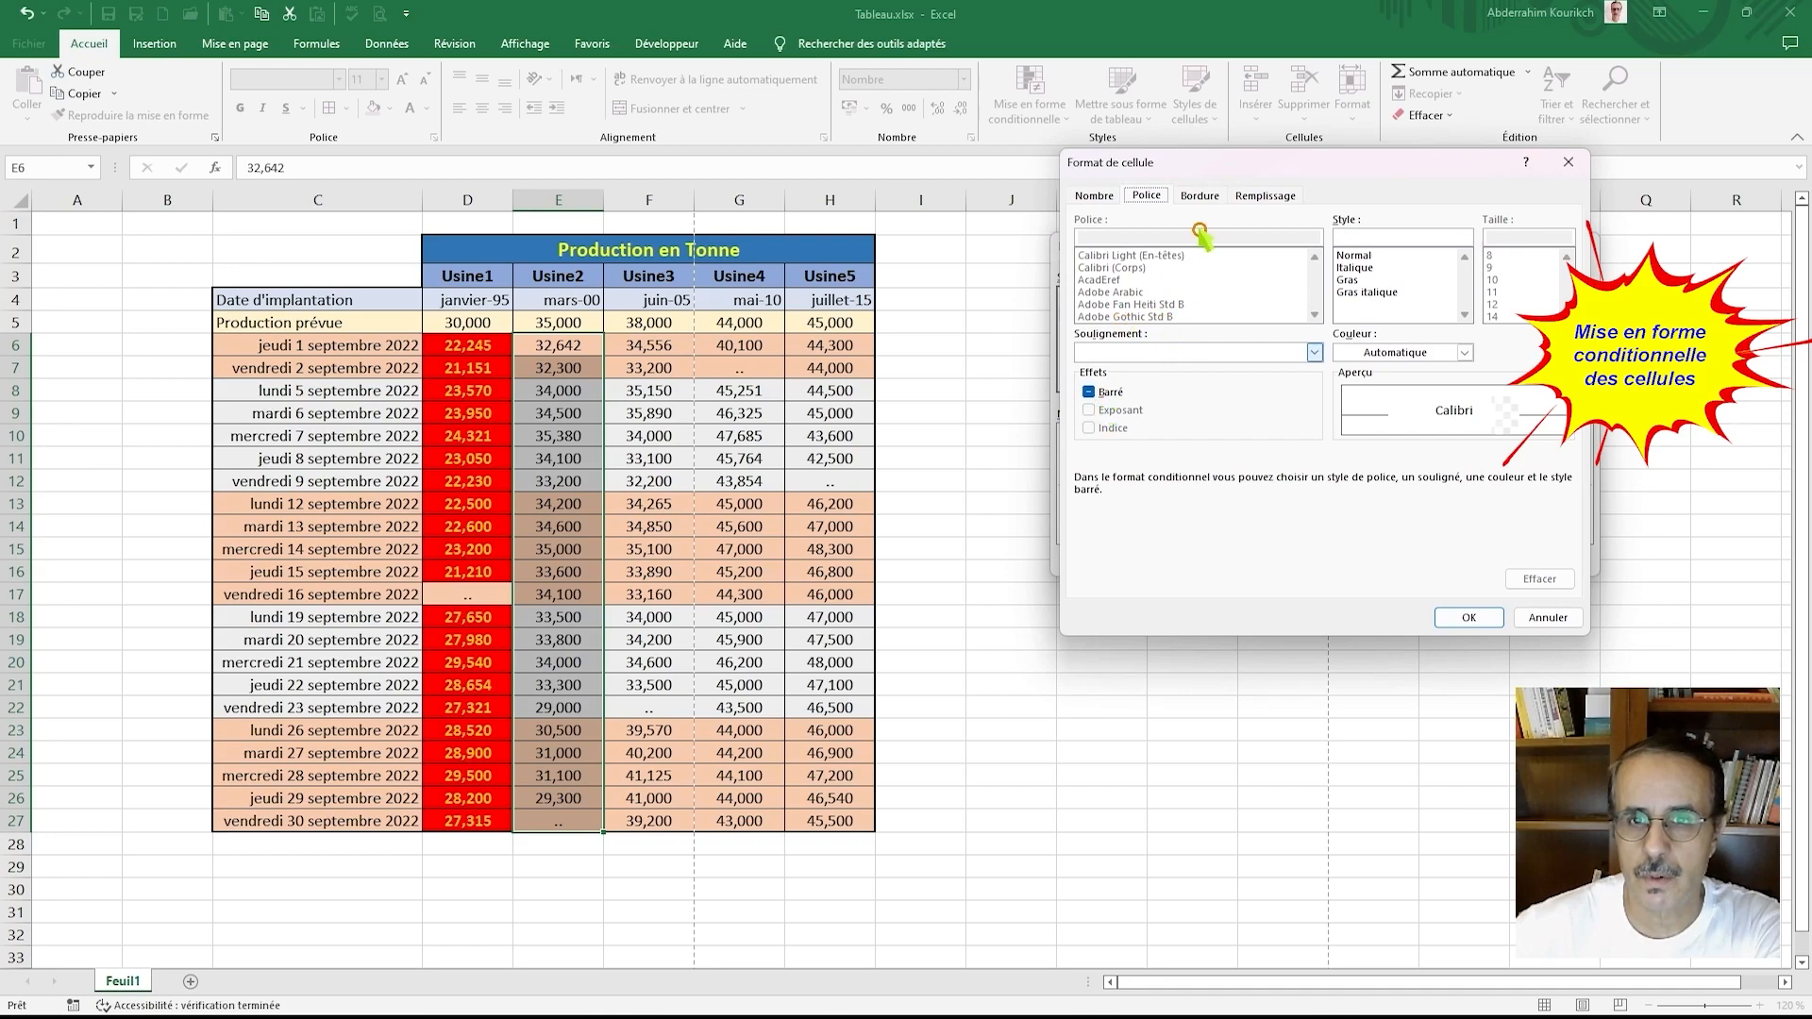
{"action": "left_click", "coordinate": [1097, 197]}
{"action": "left_click", "coordinate": [1144, 200]}
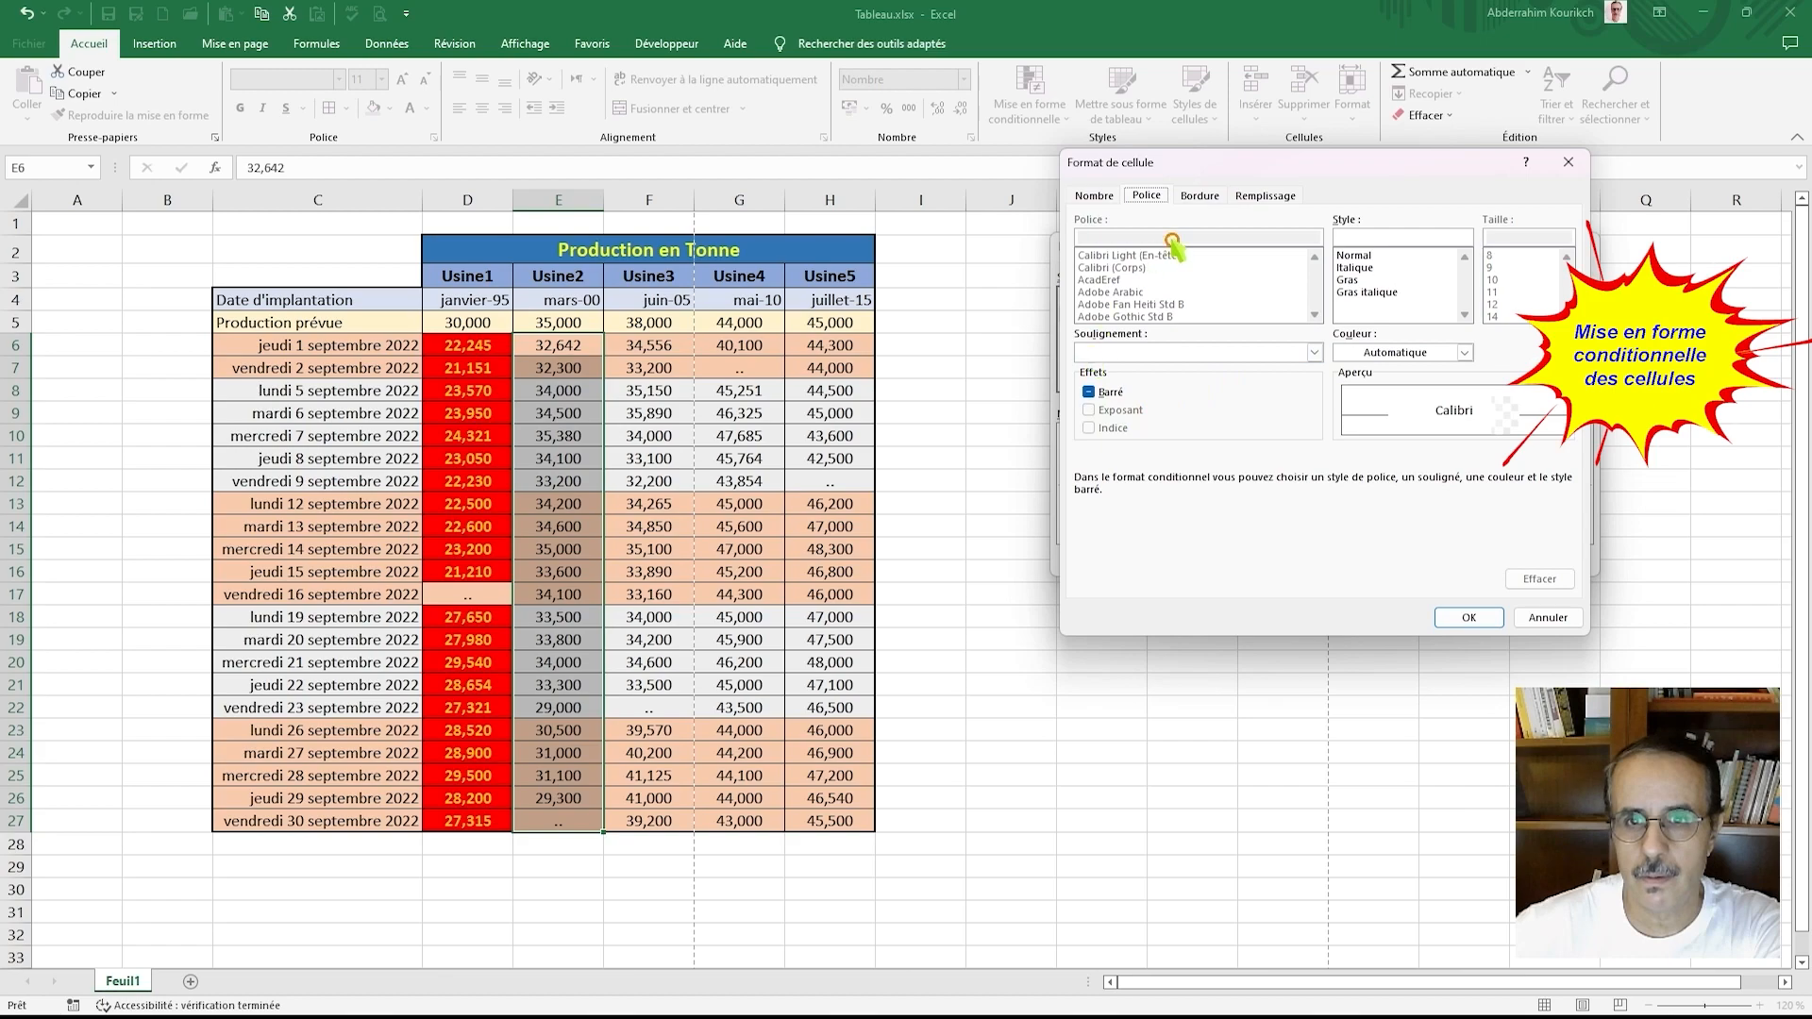
{"action": "left_click", "coordinate": [1265, 196]}
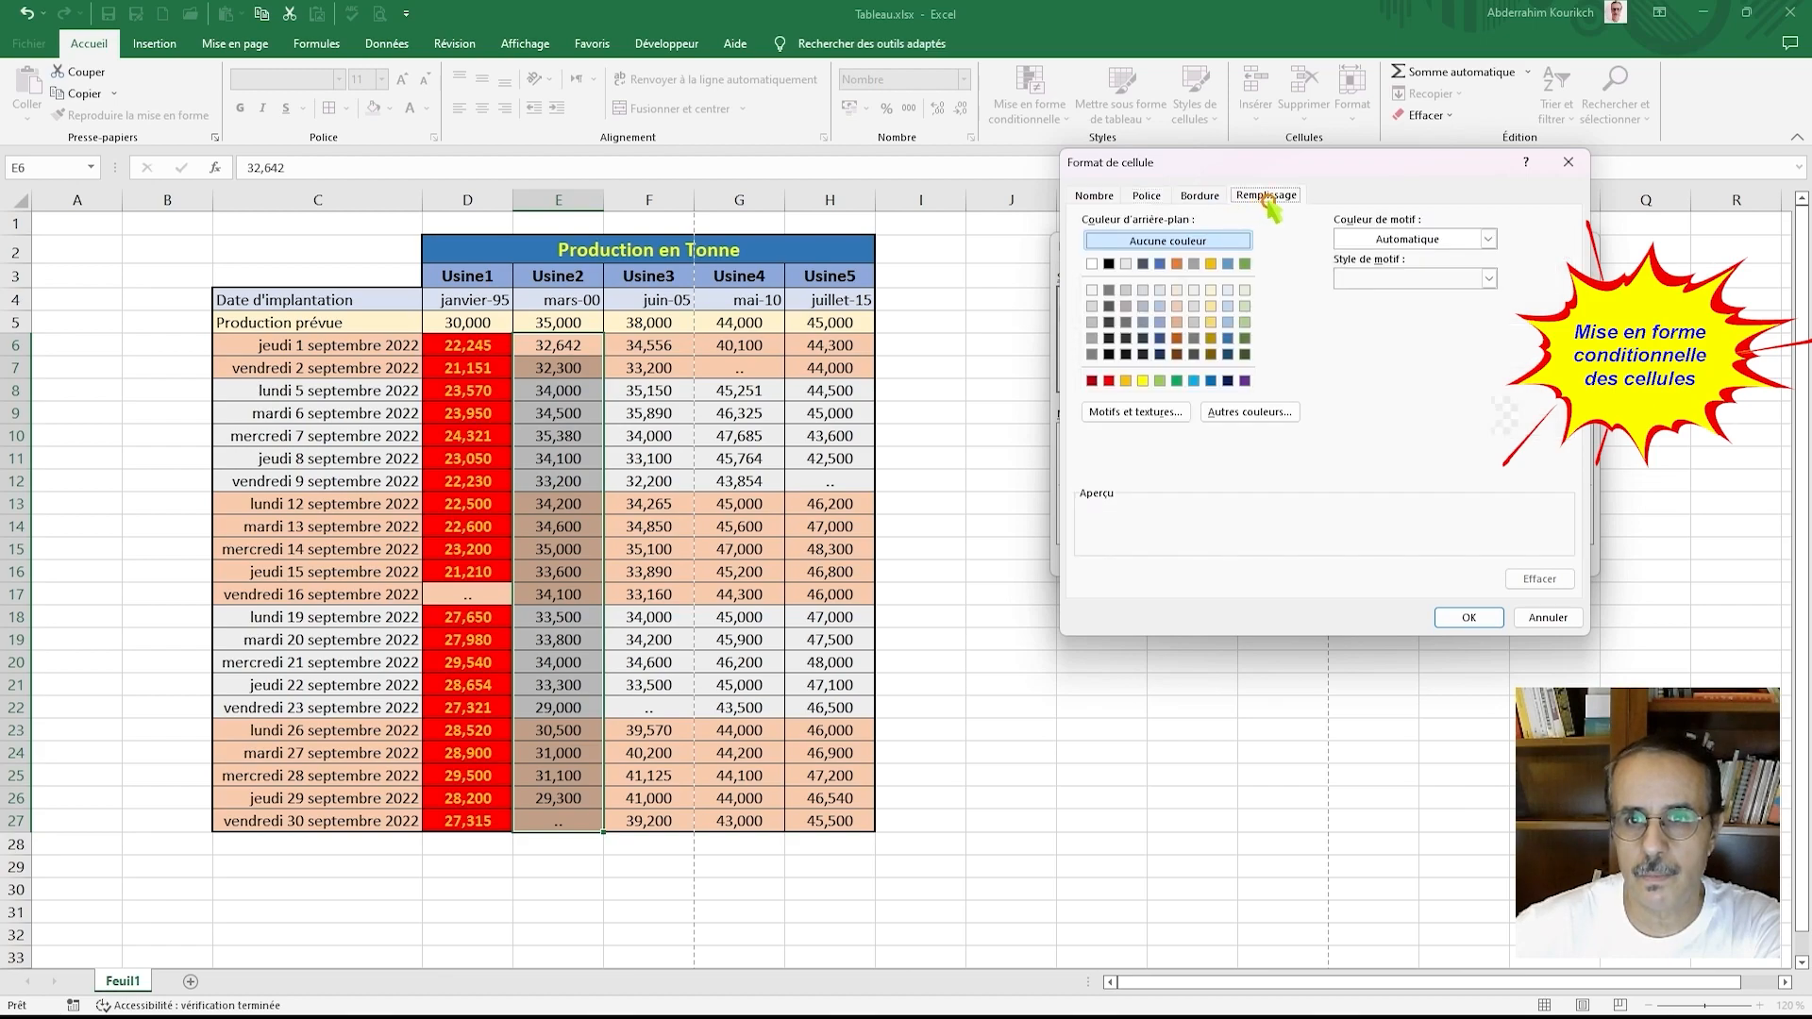
{"action": "left_click", "coordinate": [1109, 381]}
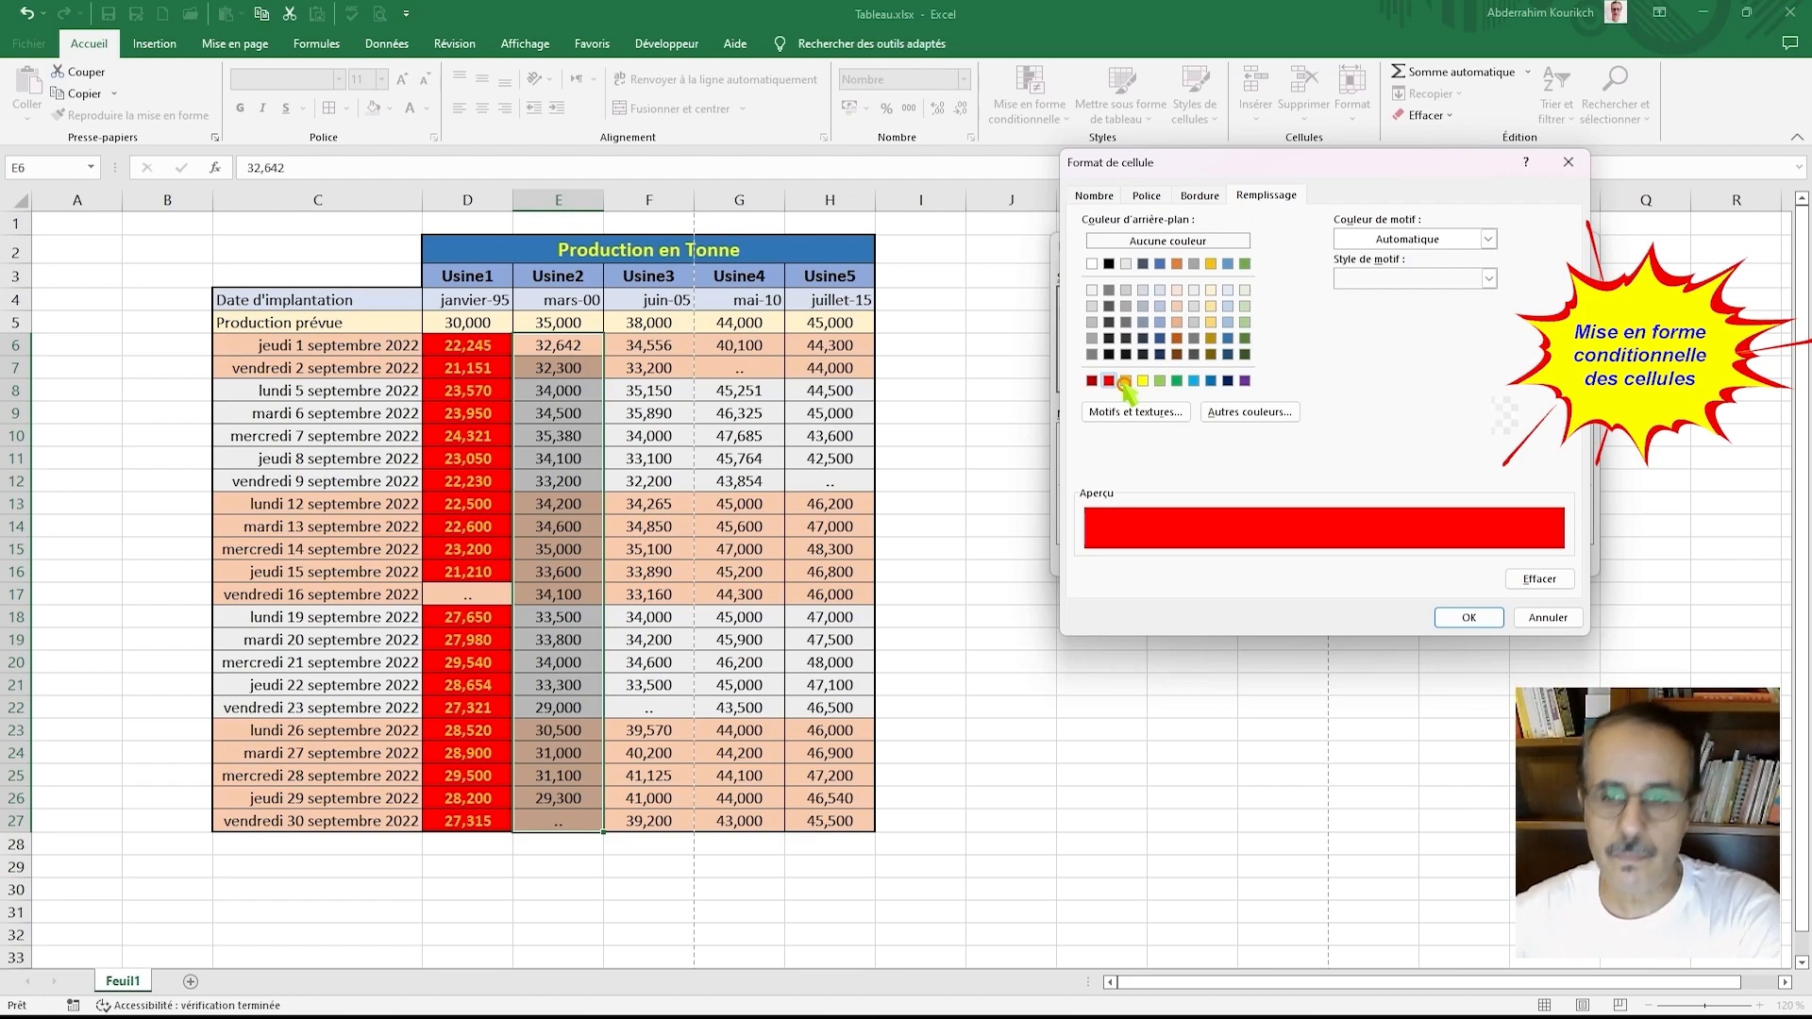
Step: Set the font of the Usine2 less-than-35 rule to bold in standard yellow
{"action": "left_click", "coordinate": [1147, 197]}
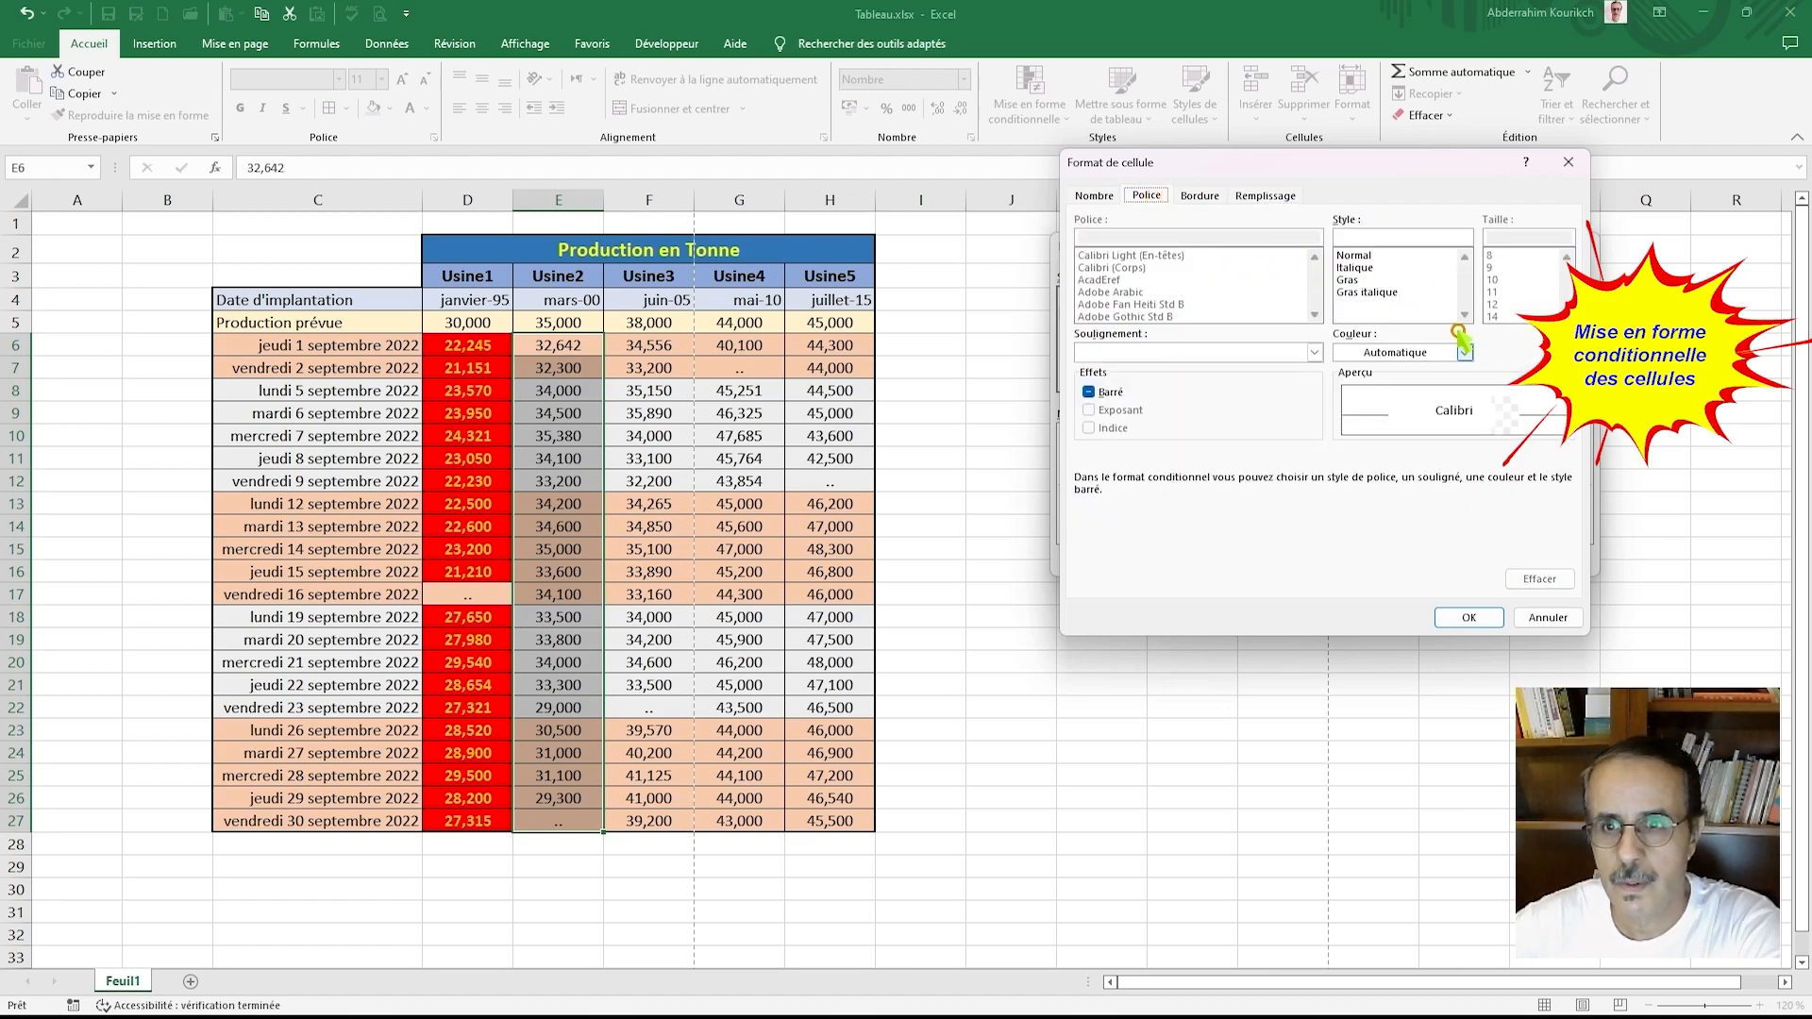
{"action": "left_click", "coordinate": [1349, 280]}
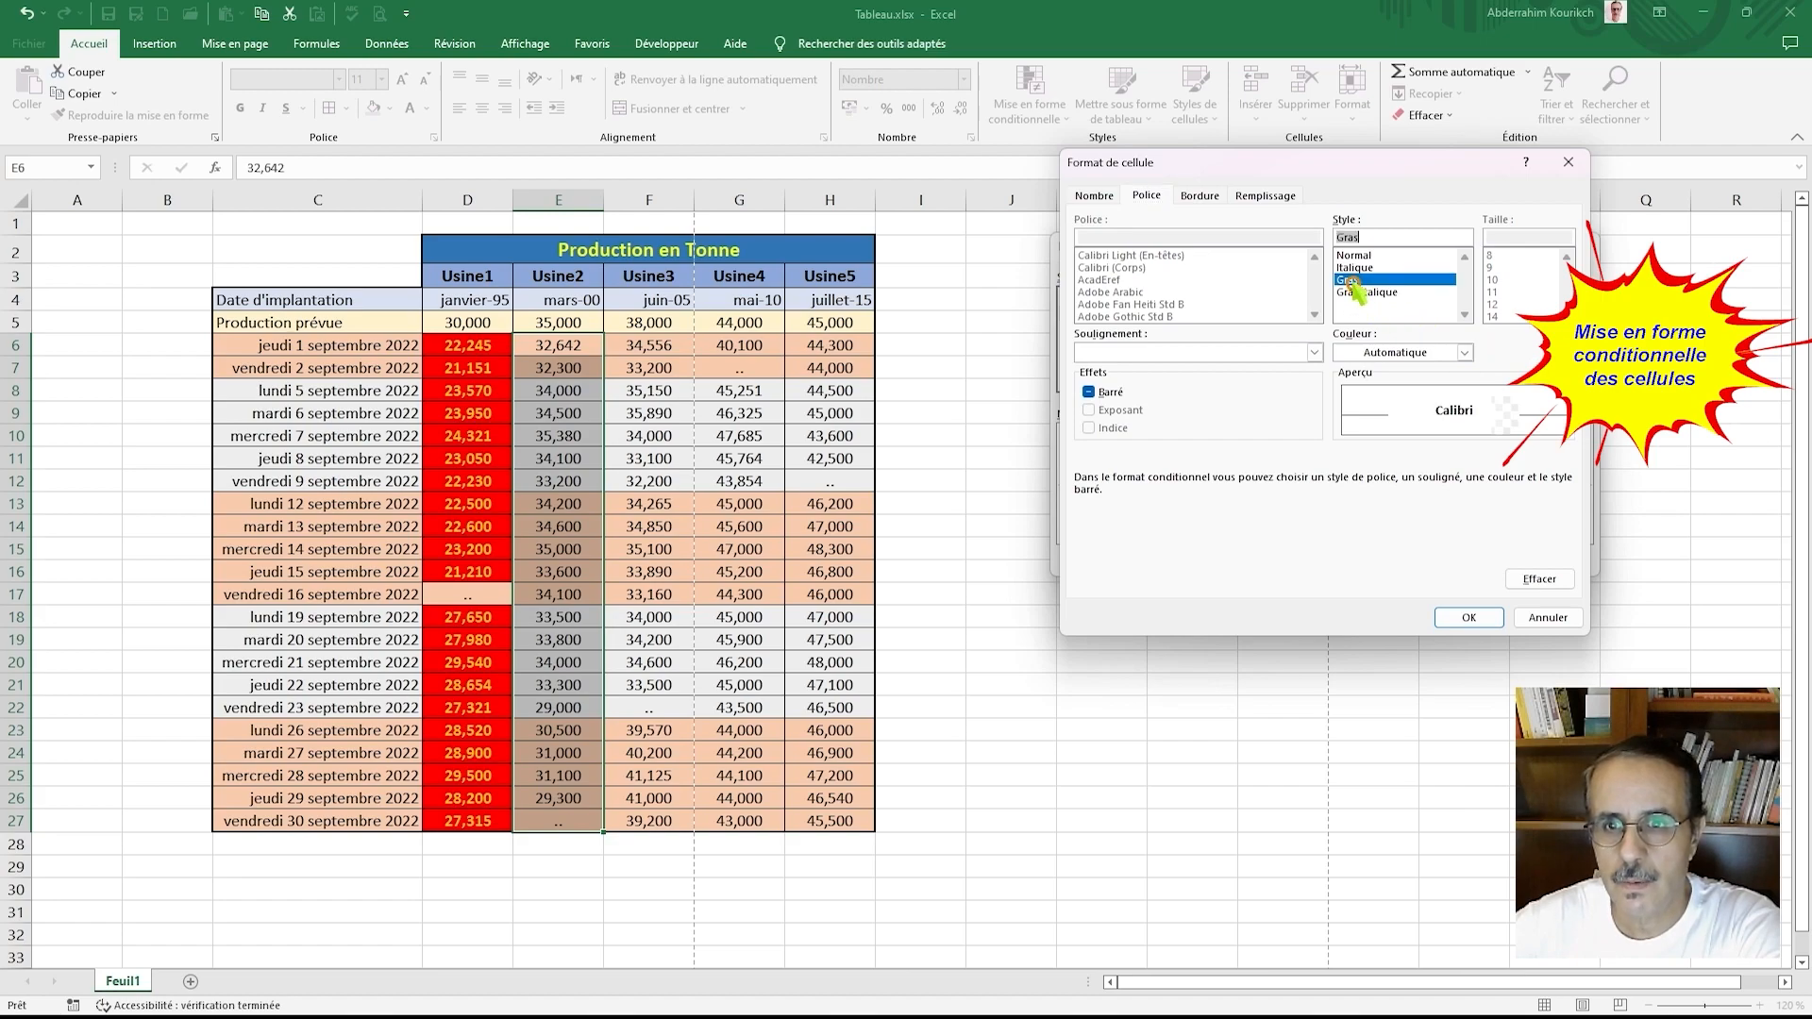
{"action": "left_click", "coordinate": [1464, 352]}
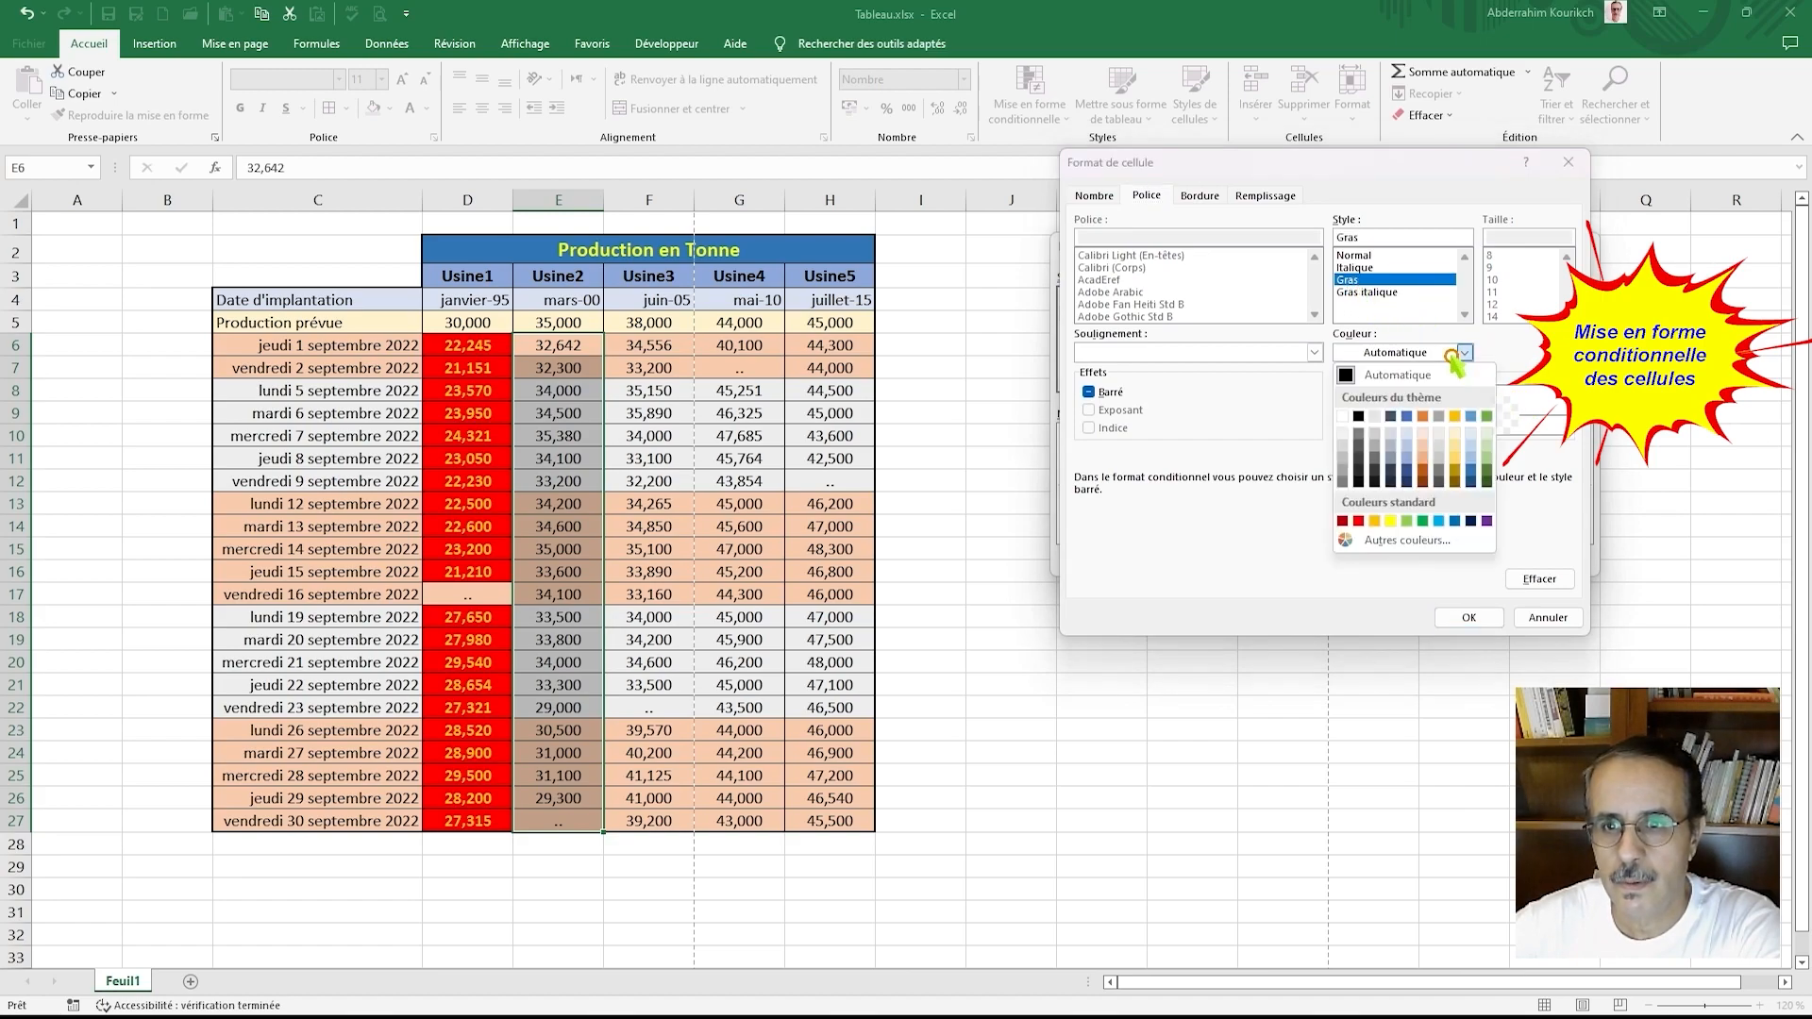
{"action": "left_click", "coordinate": [1391, 521]}
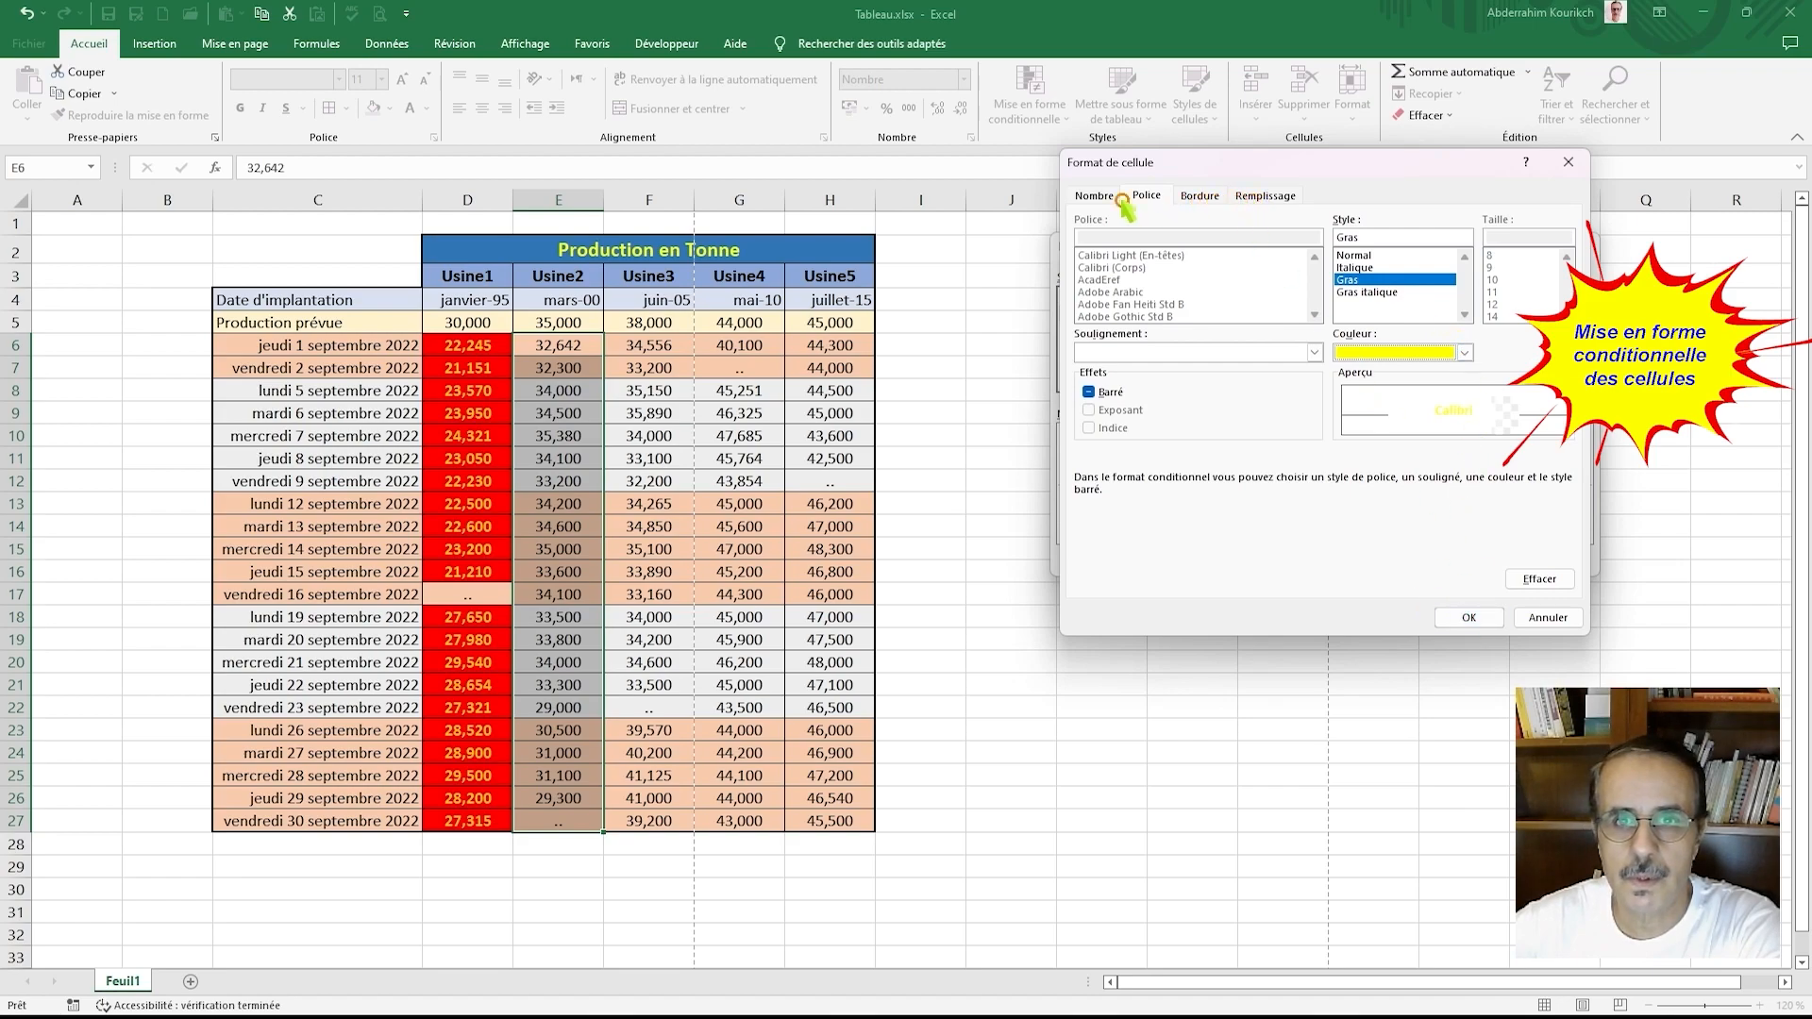
Step: Accept the cell format, save the less-than-35 rule and apply it to E6:E27
{"action": "left_click", "coordinate": [1285, 198]}
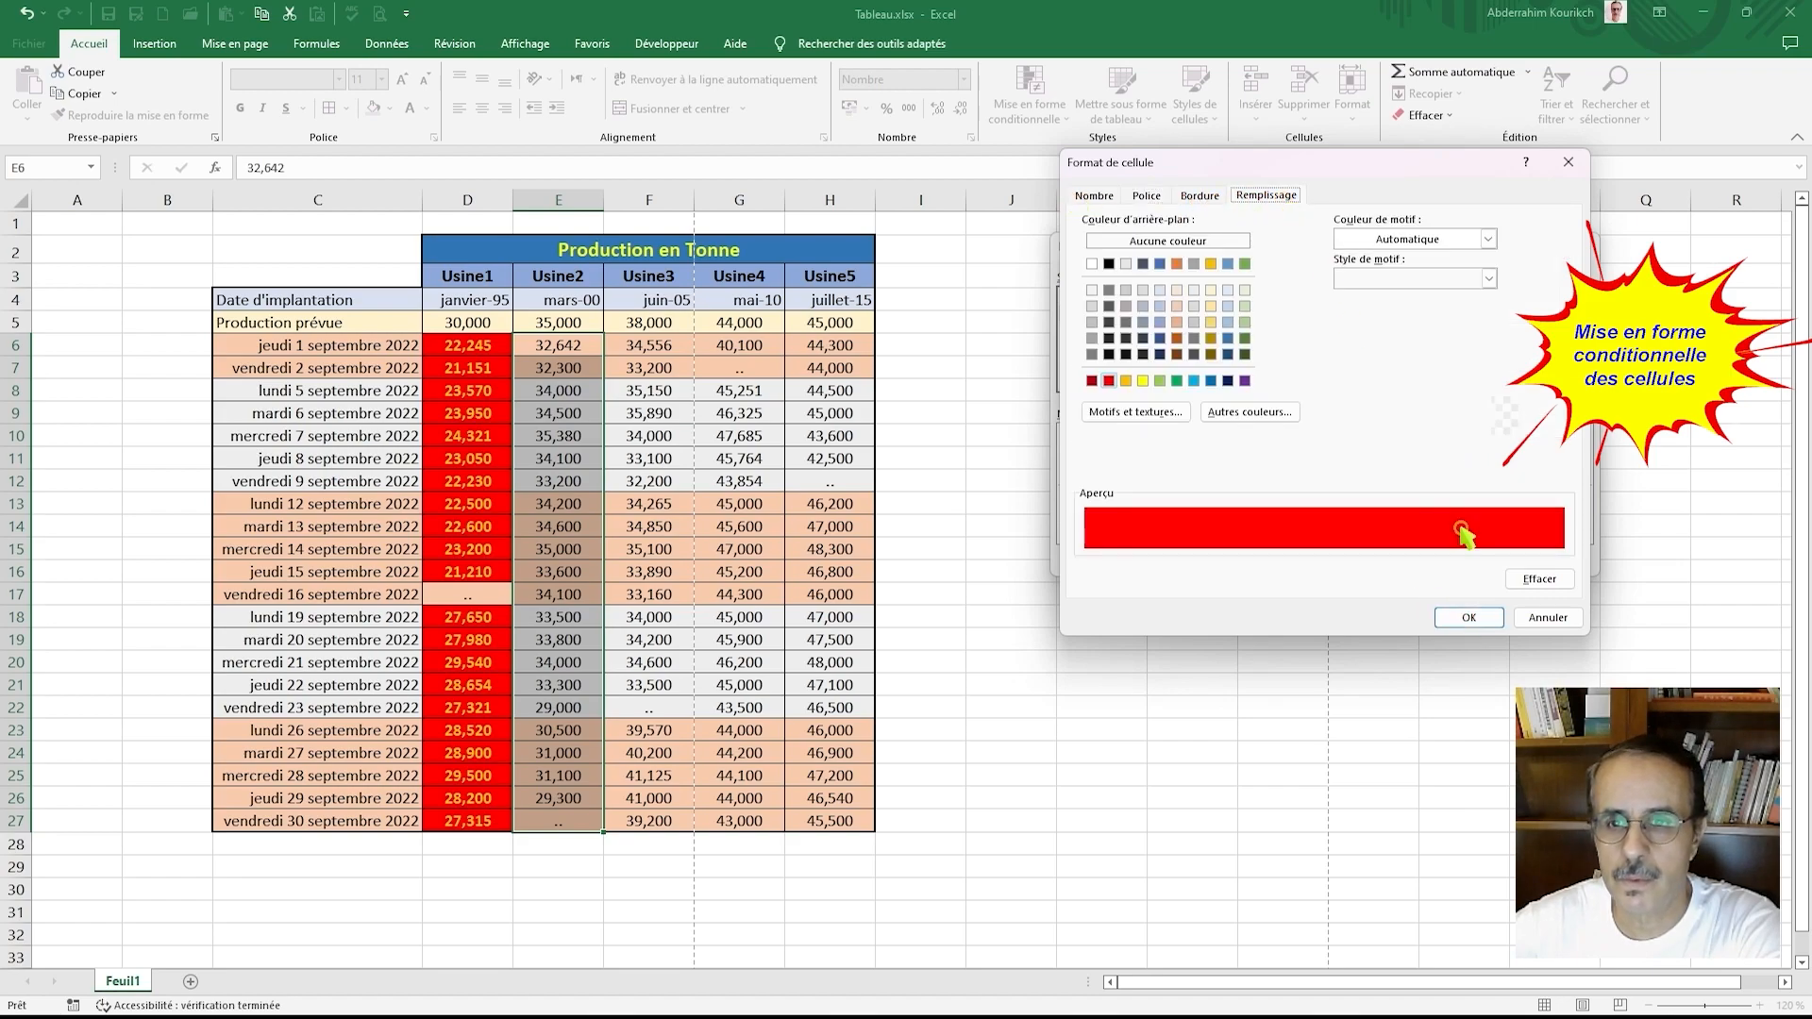
{"action": "left_click", "coordinate": [1468, 617]}
{"action": "left_click", "coordinate": [1489, 560]}
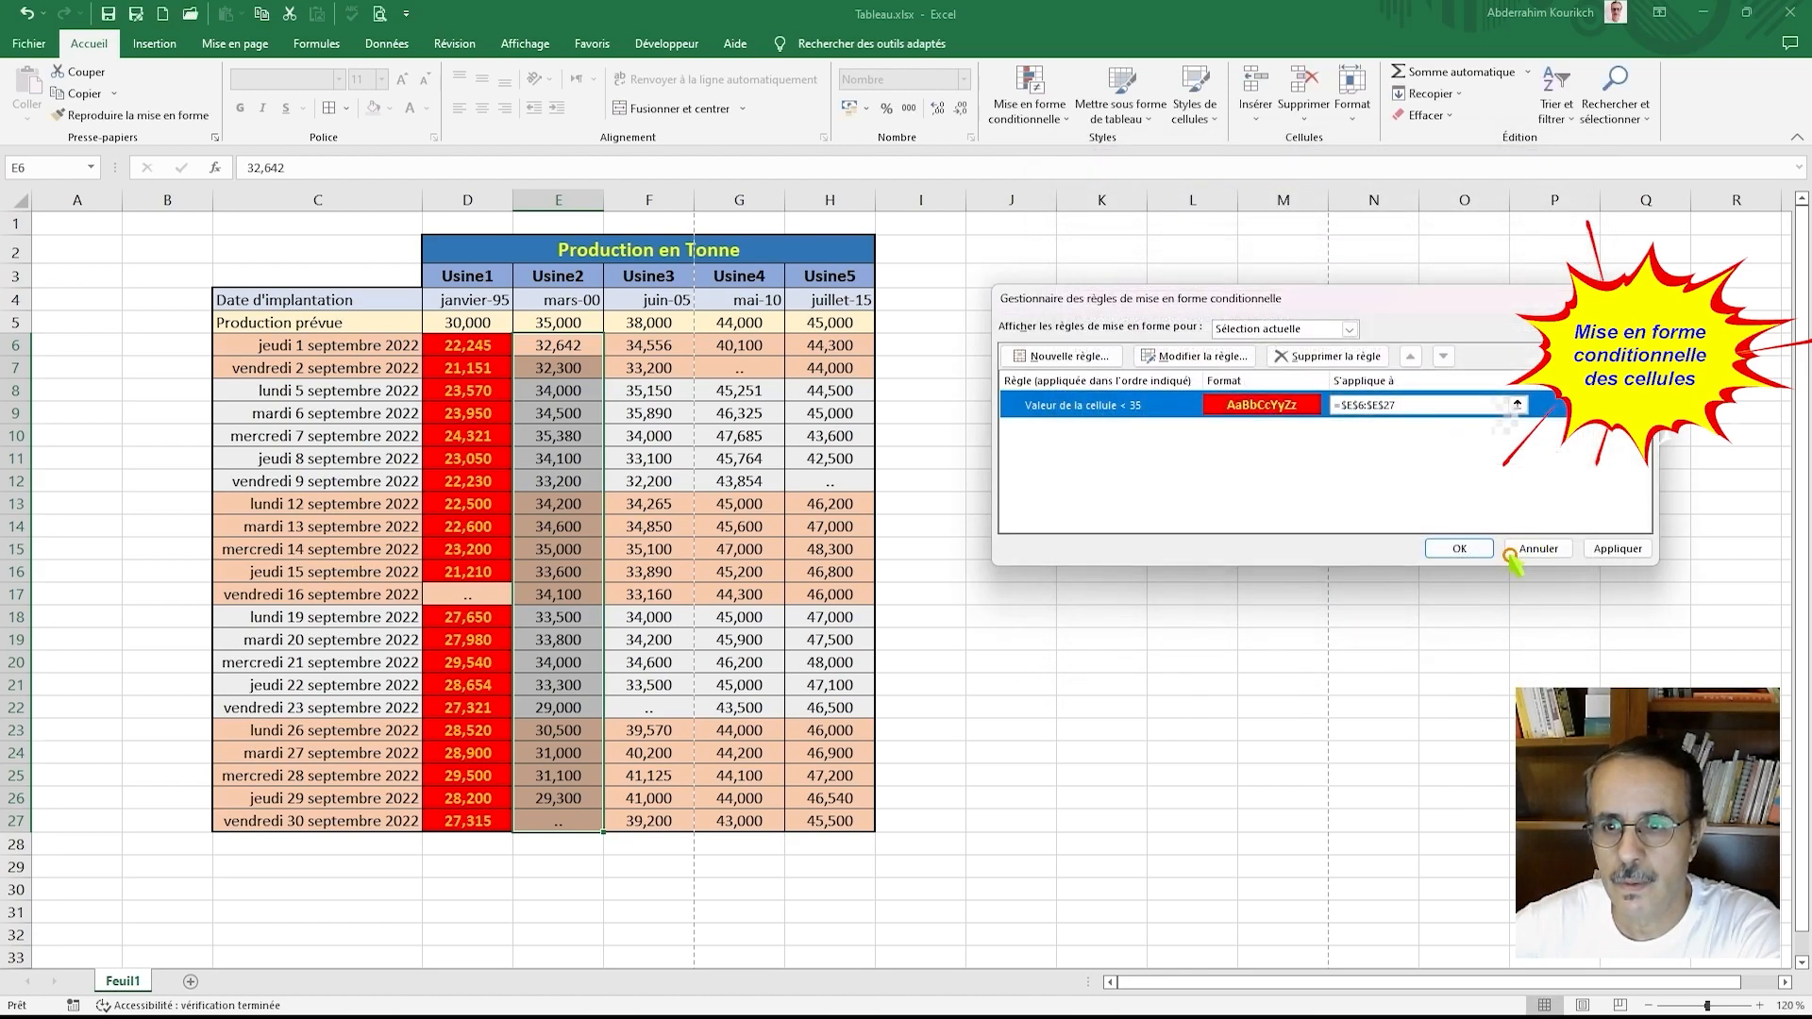
{"action": "left_click", "coordinate": [1615, 550]}
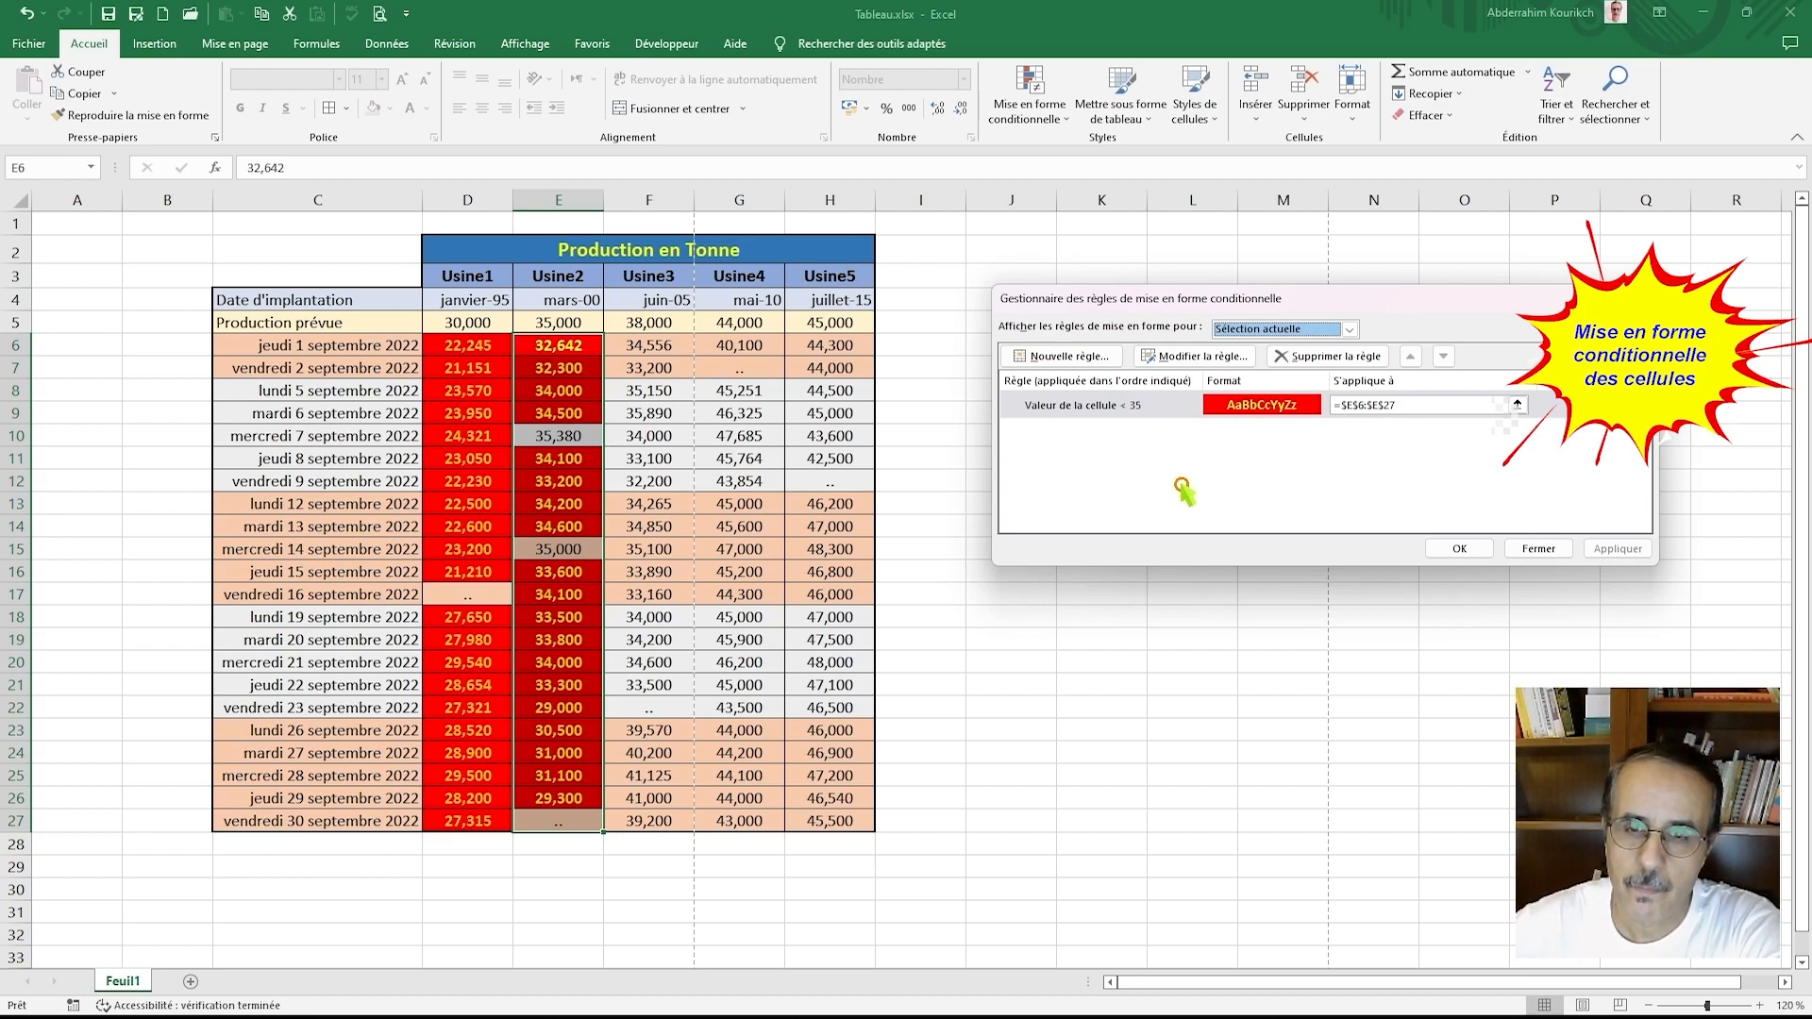
Step: Create a second conditional formatting rule for the Usine2 values that targets cell values greater than 35
{"action": "left_click", "coordinate": [1075, 356]}
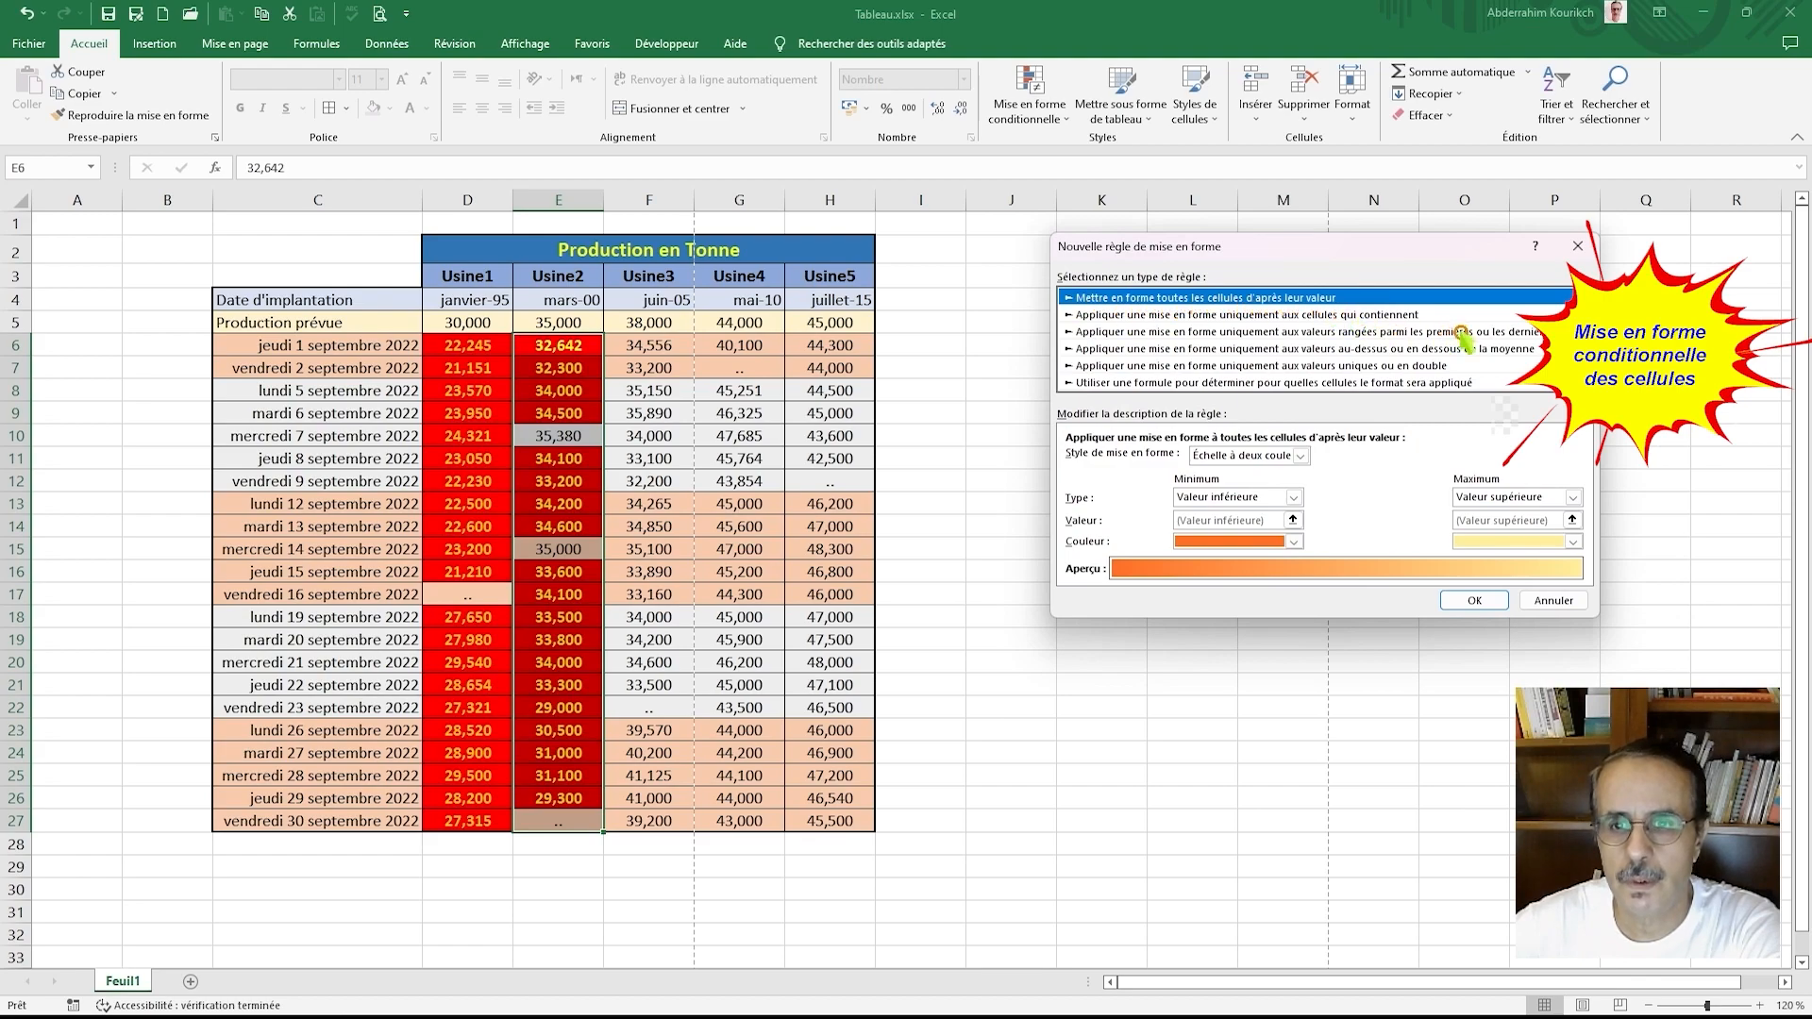
{"action": "left_click", "coordinate": [1260, 314]}
{"action": "left_click", "coordinate": [1325, 460]}
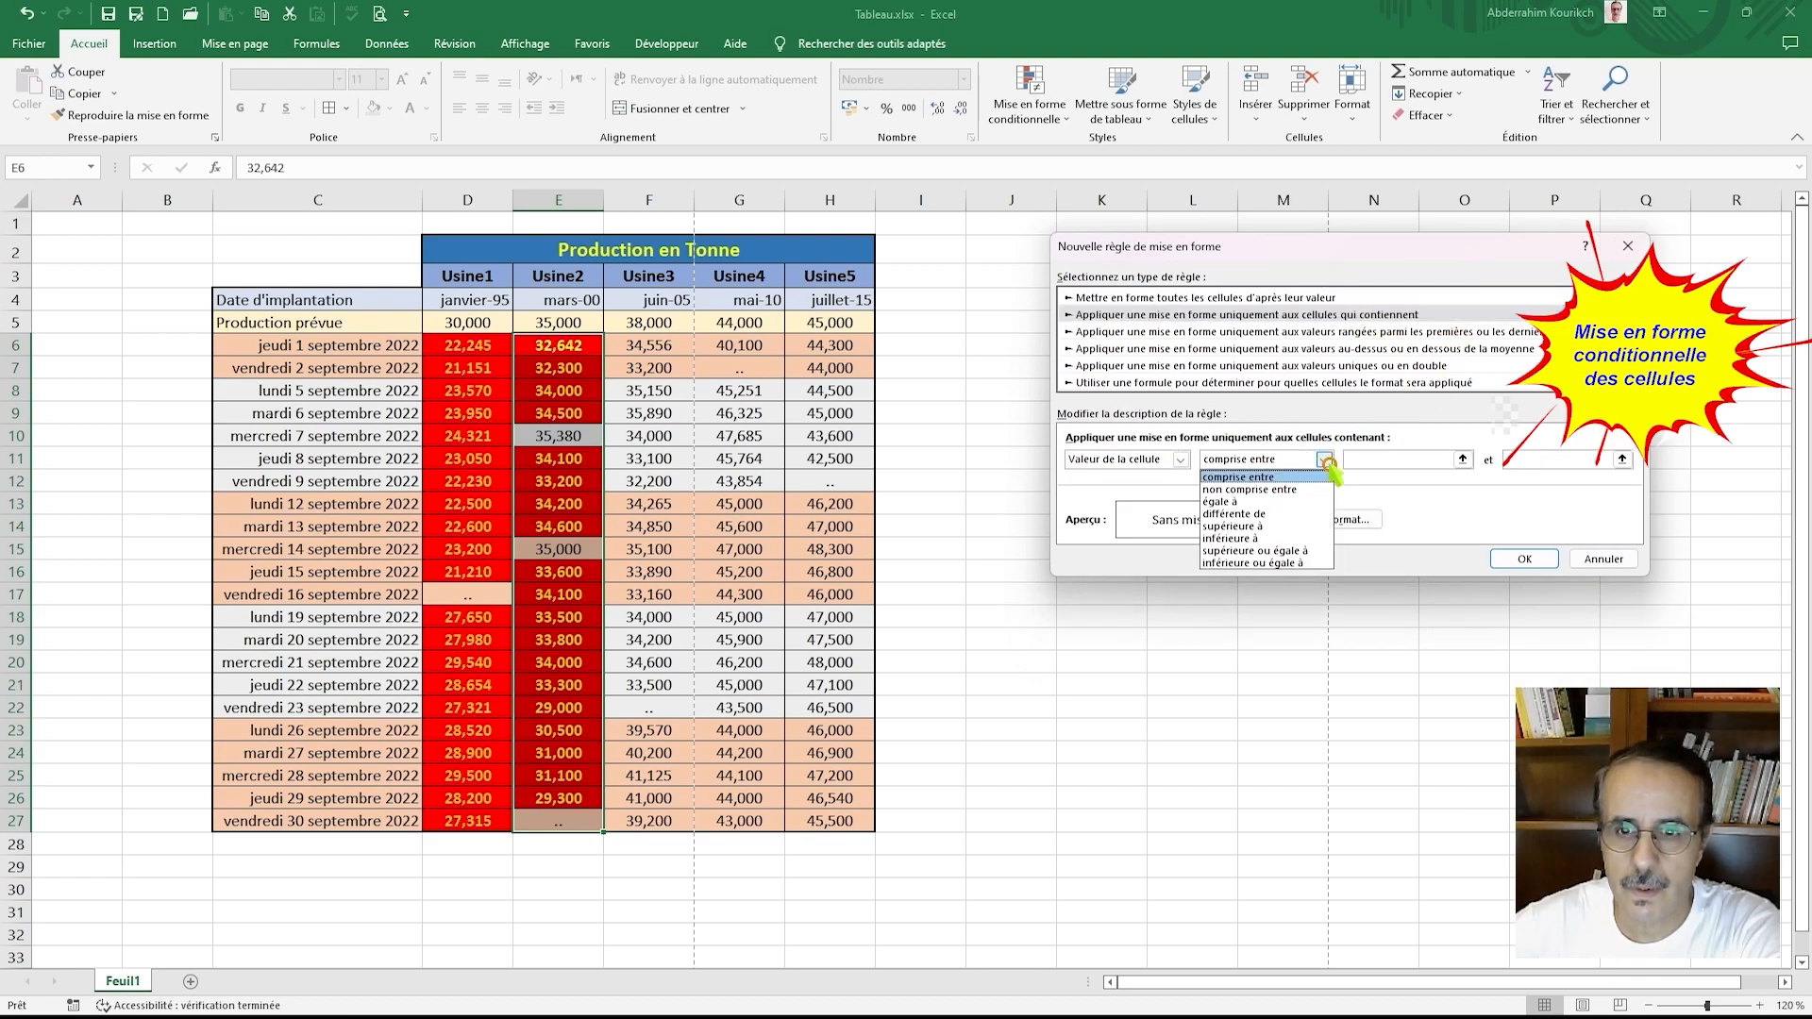
{"action": "left_click", "coordinate": [1244, 526]}
{"action": "left_click", "coordinate": [1428, 460]}
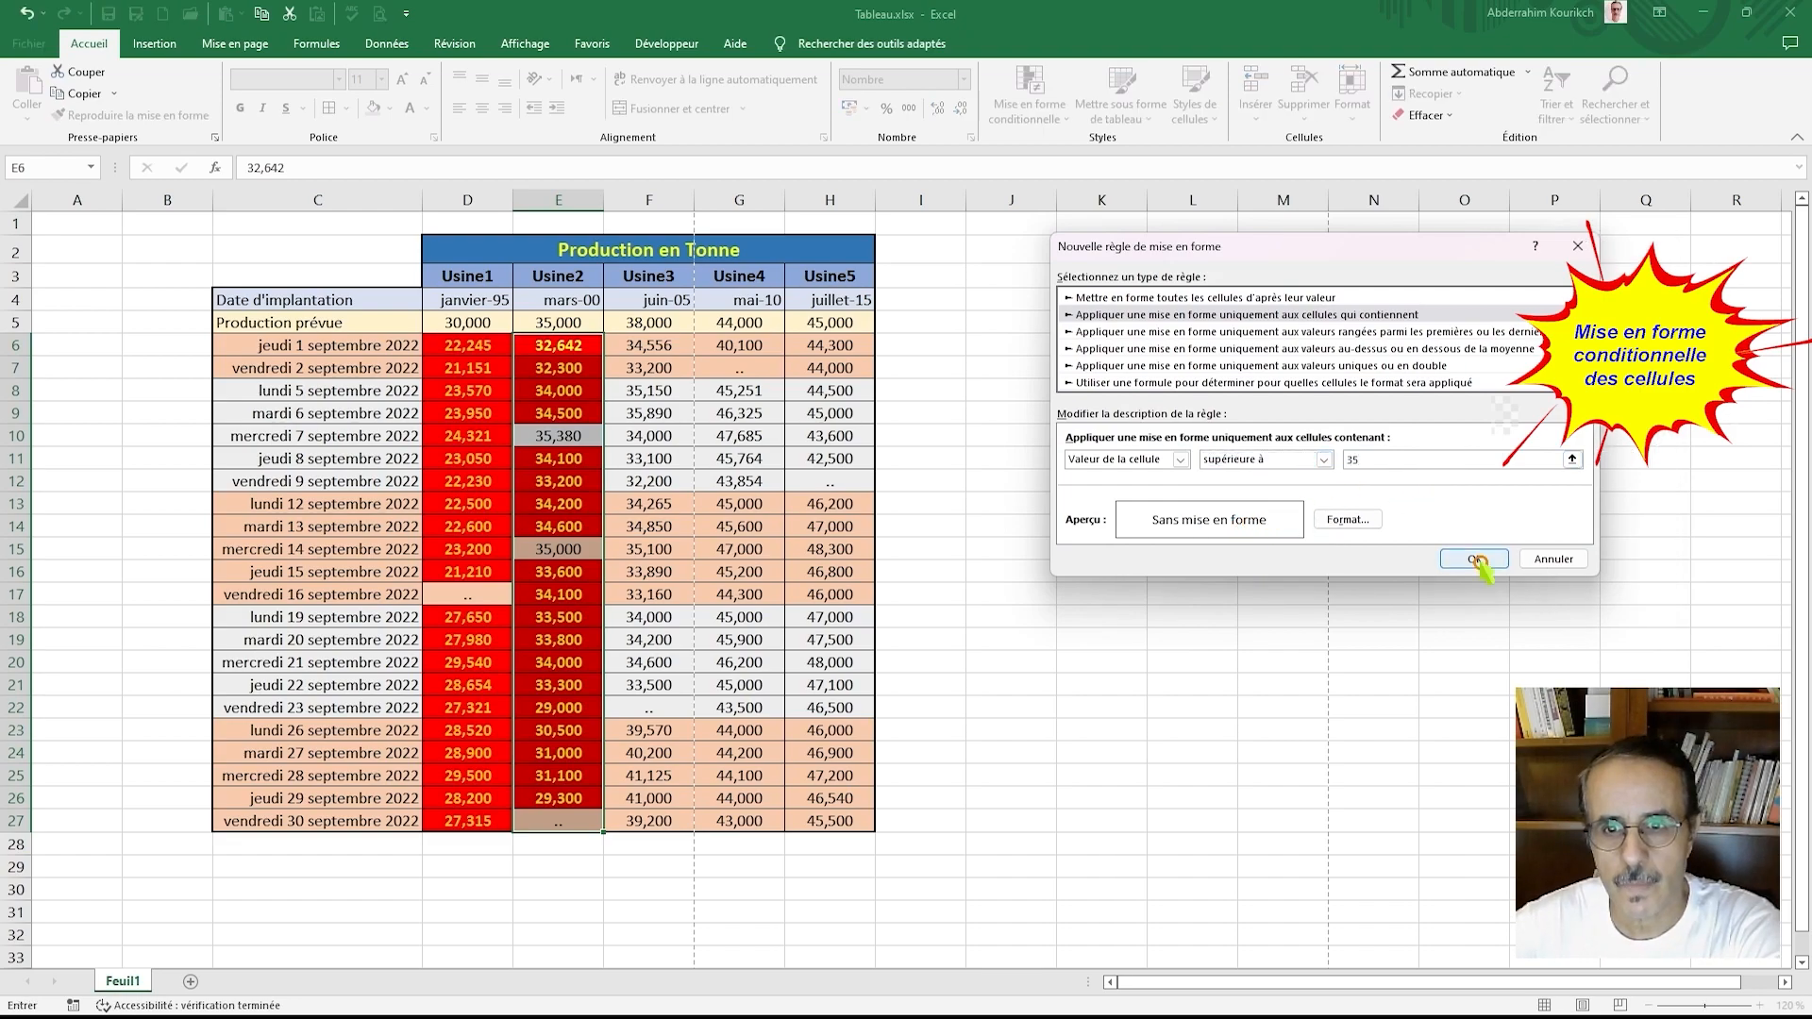
Step: Set a standard green background fill in the format of the greater-than-35 rule
{"action": "left_click", "coordinate": [1347, 519]}
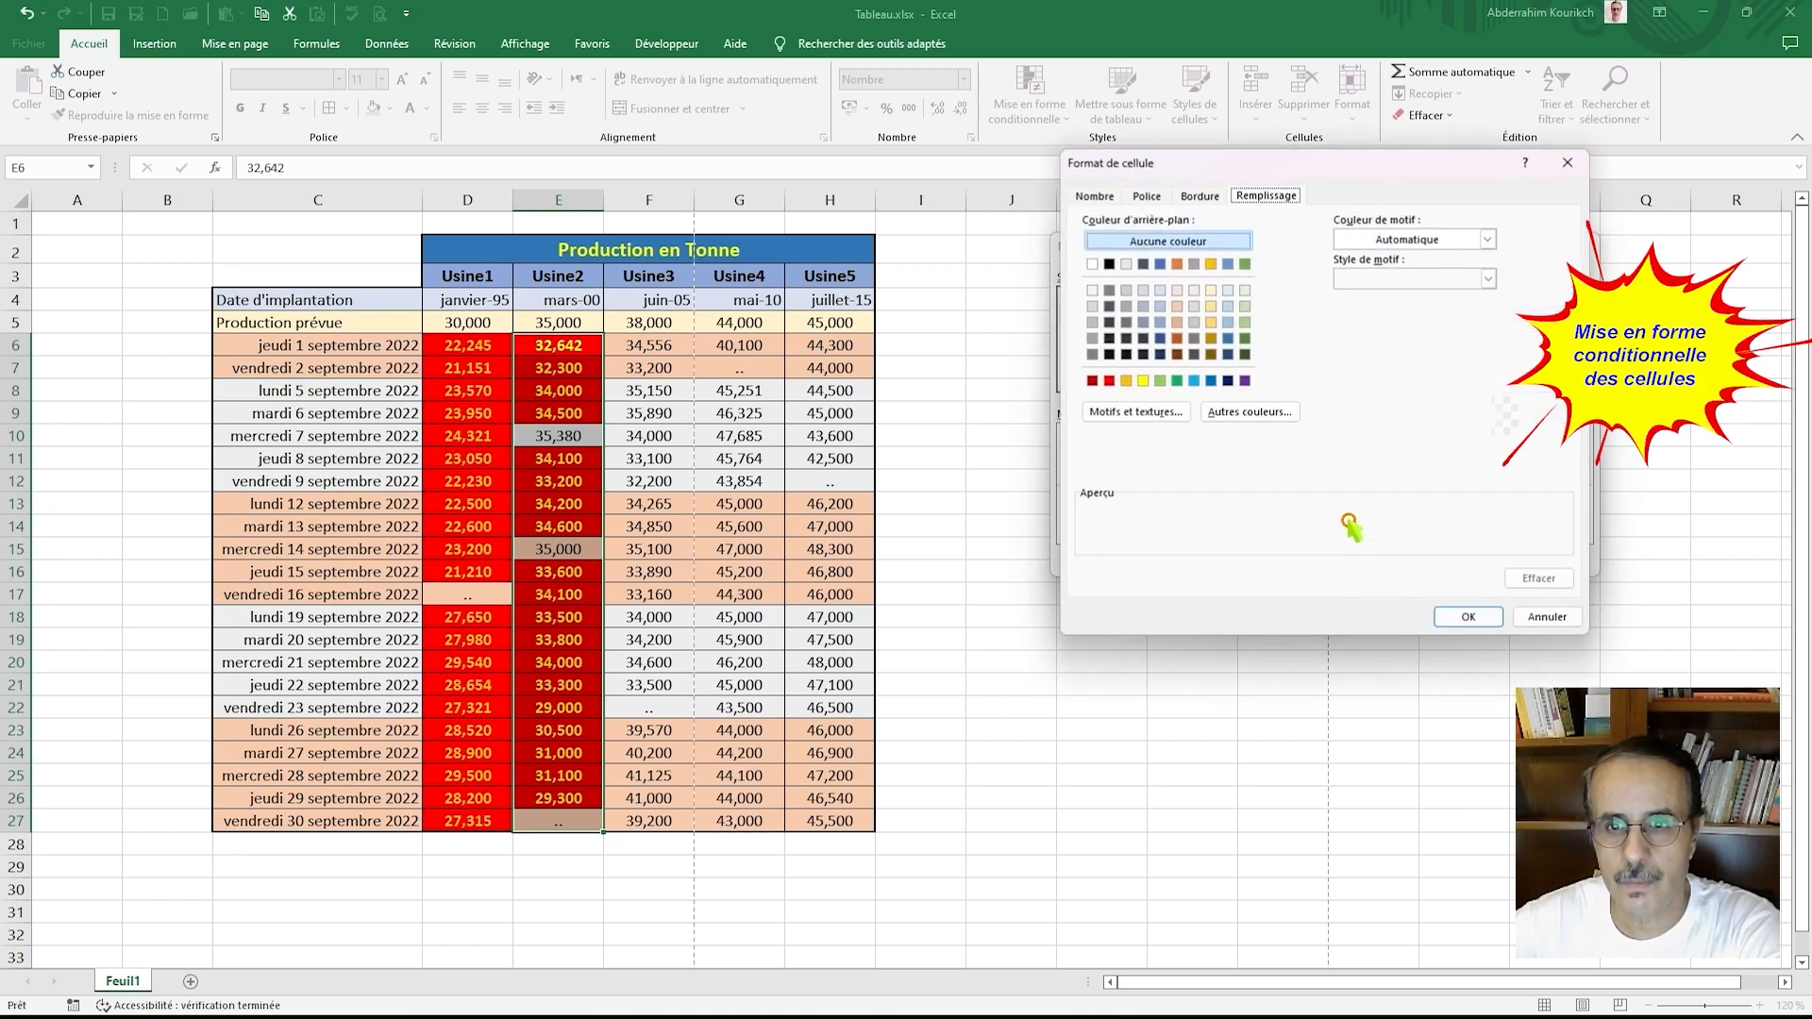
{"action": "left_click", "coordinate": [1162, 381]}
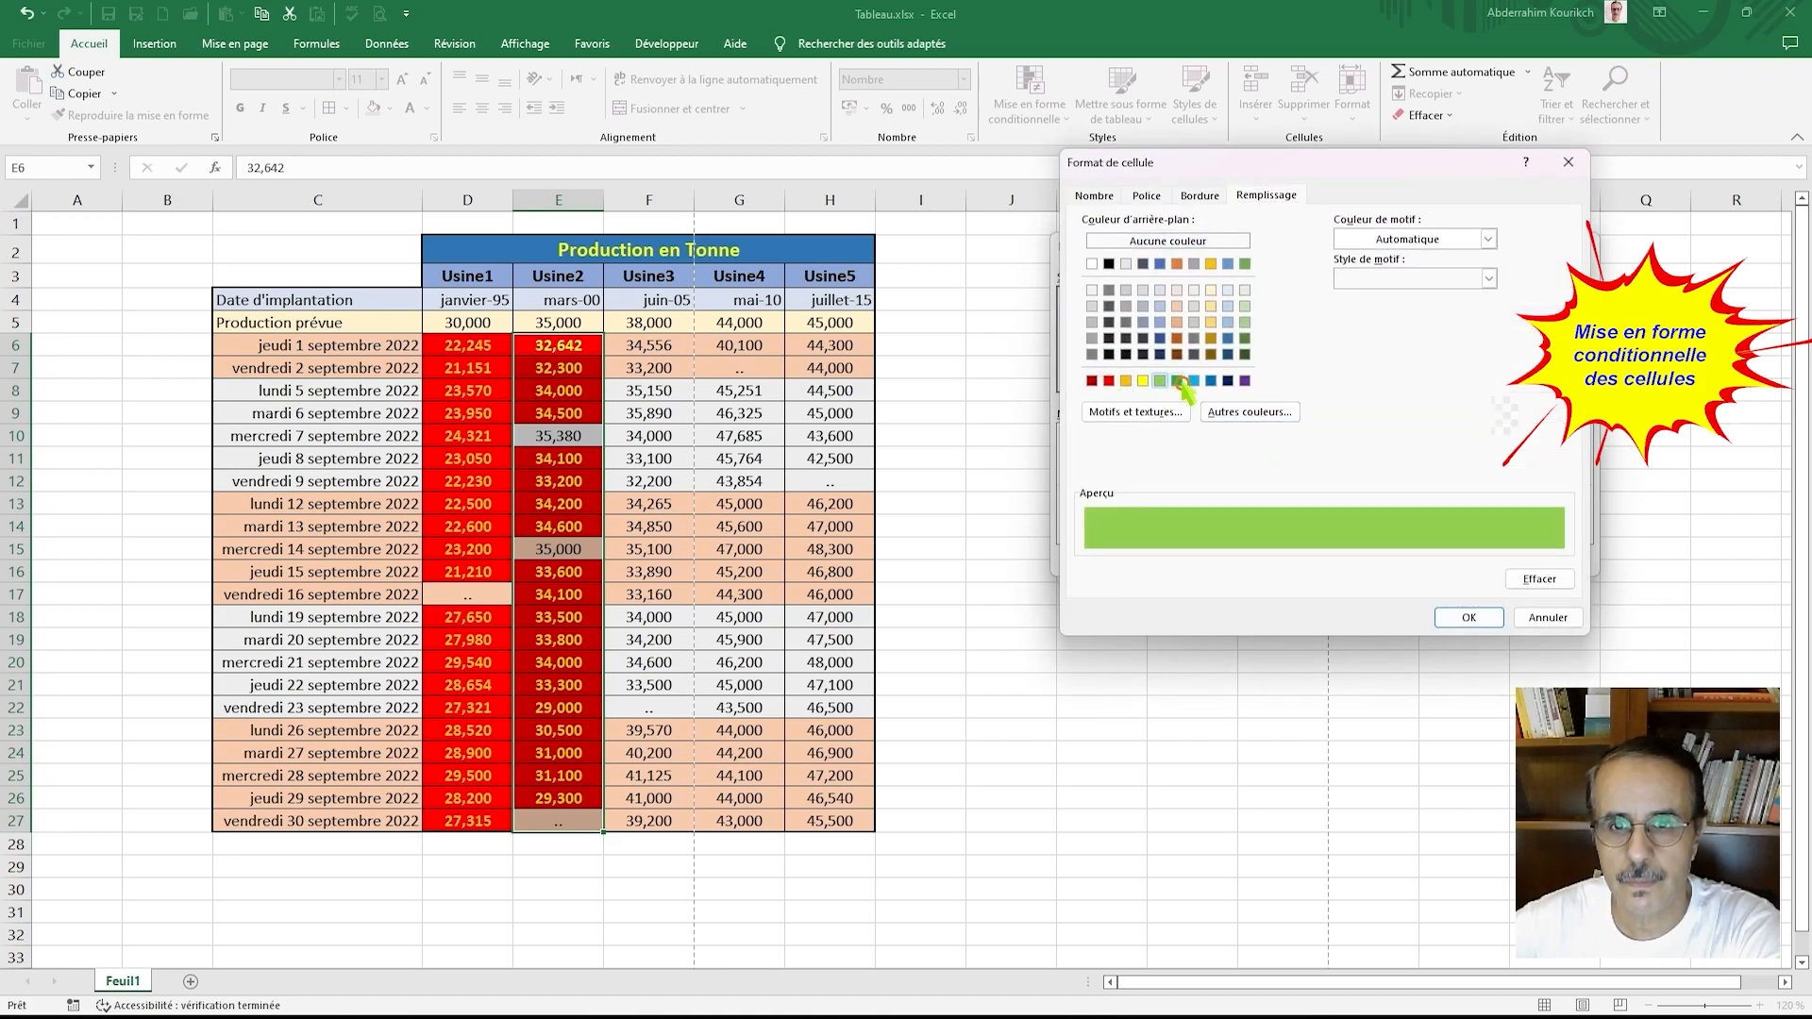
{"action": "left_click", "coordinate": [1178, 380]}
Step: Set the font of the greater-than-35 rule to bold in standard light blue and accept the cell format
{"action": "left_click", "coordinate": [1157, 196]}
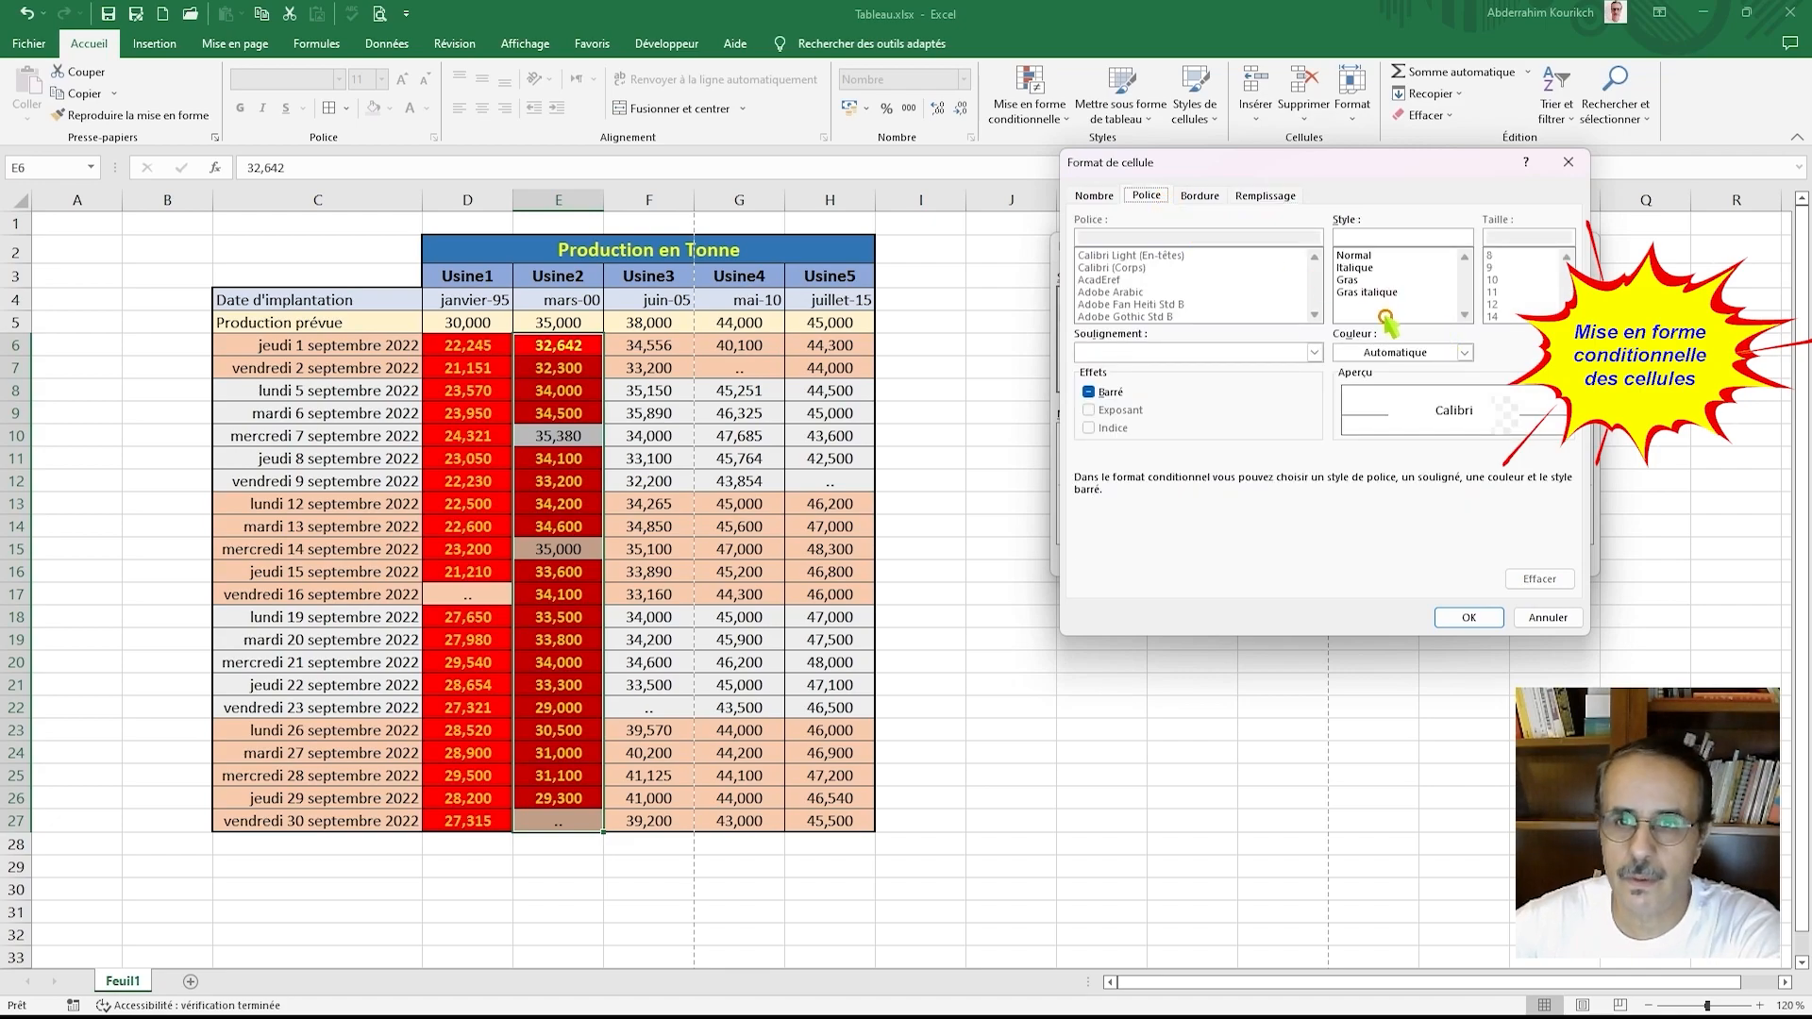
{"action": "left_click", "coordinate": [1349, 280]}
{"action": "left_click", "coordinate": [1464, 352]}
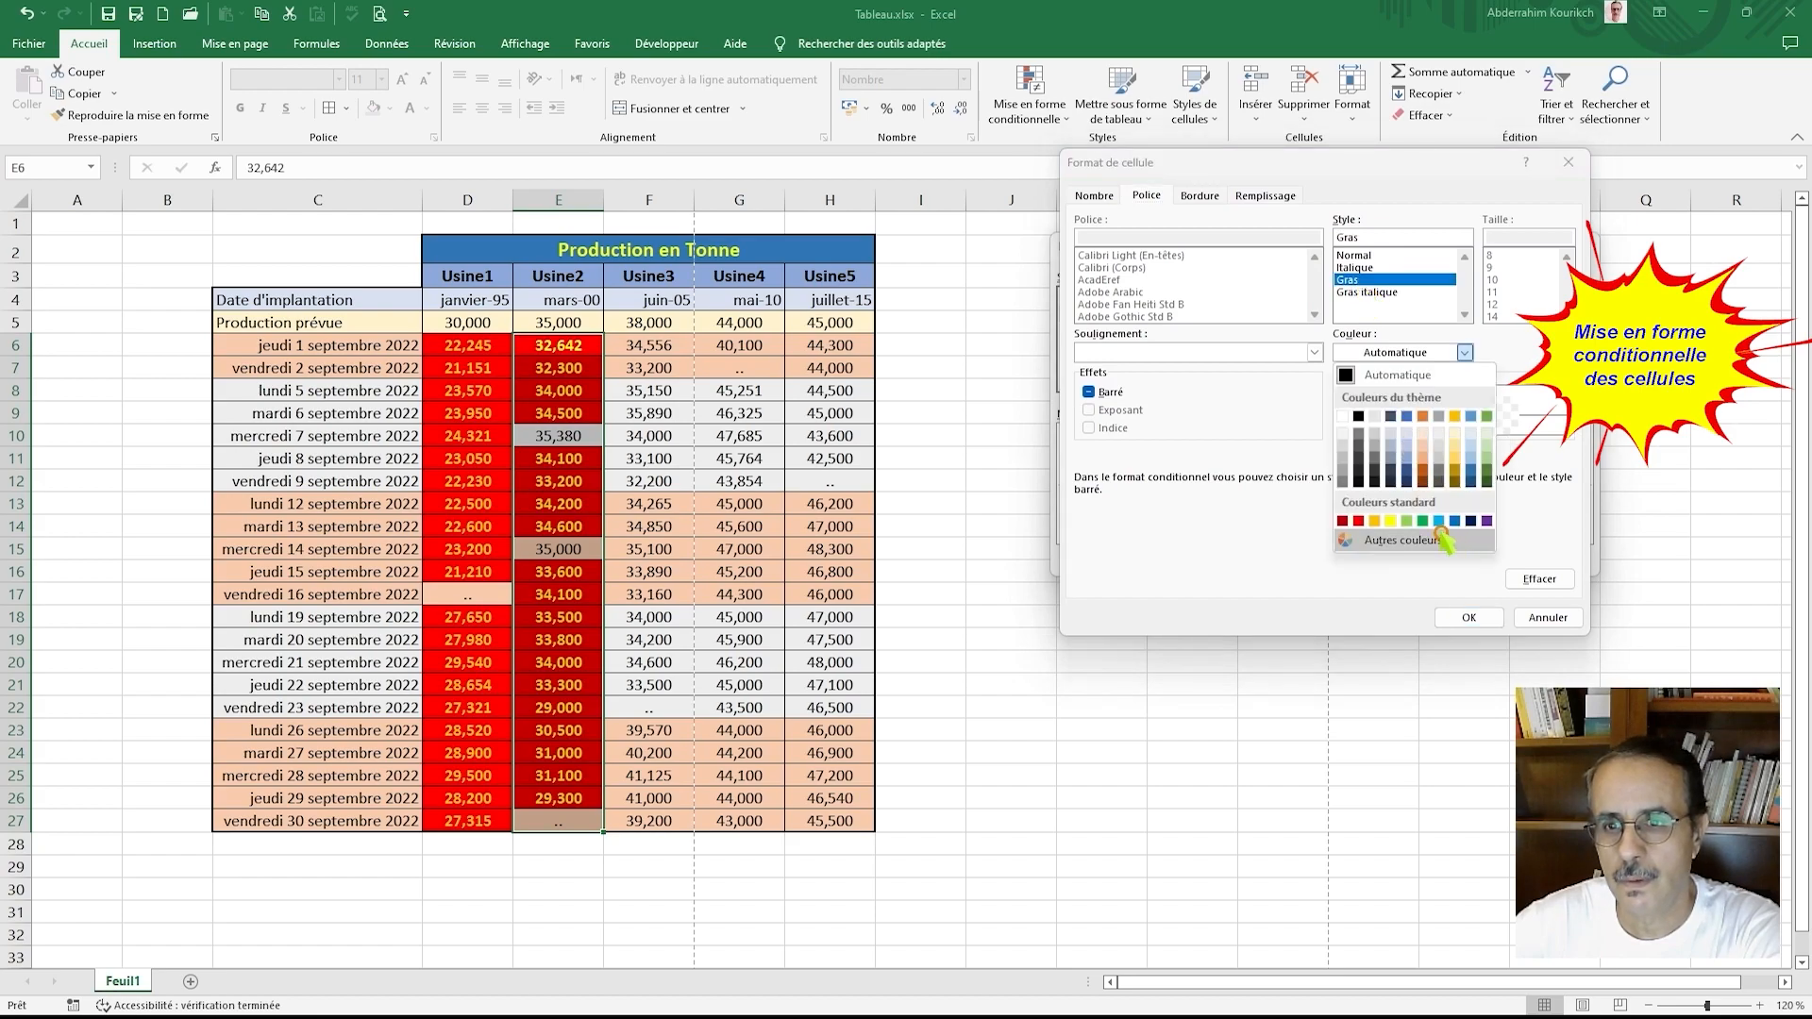
{"action": "left_click", "coordinate": [1441, 521]}
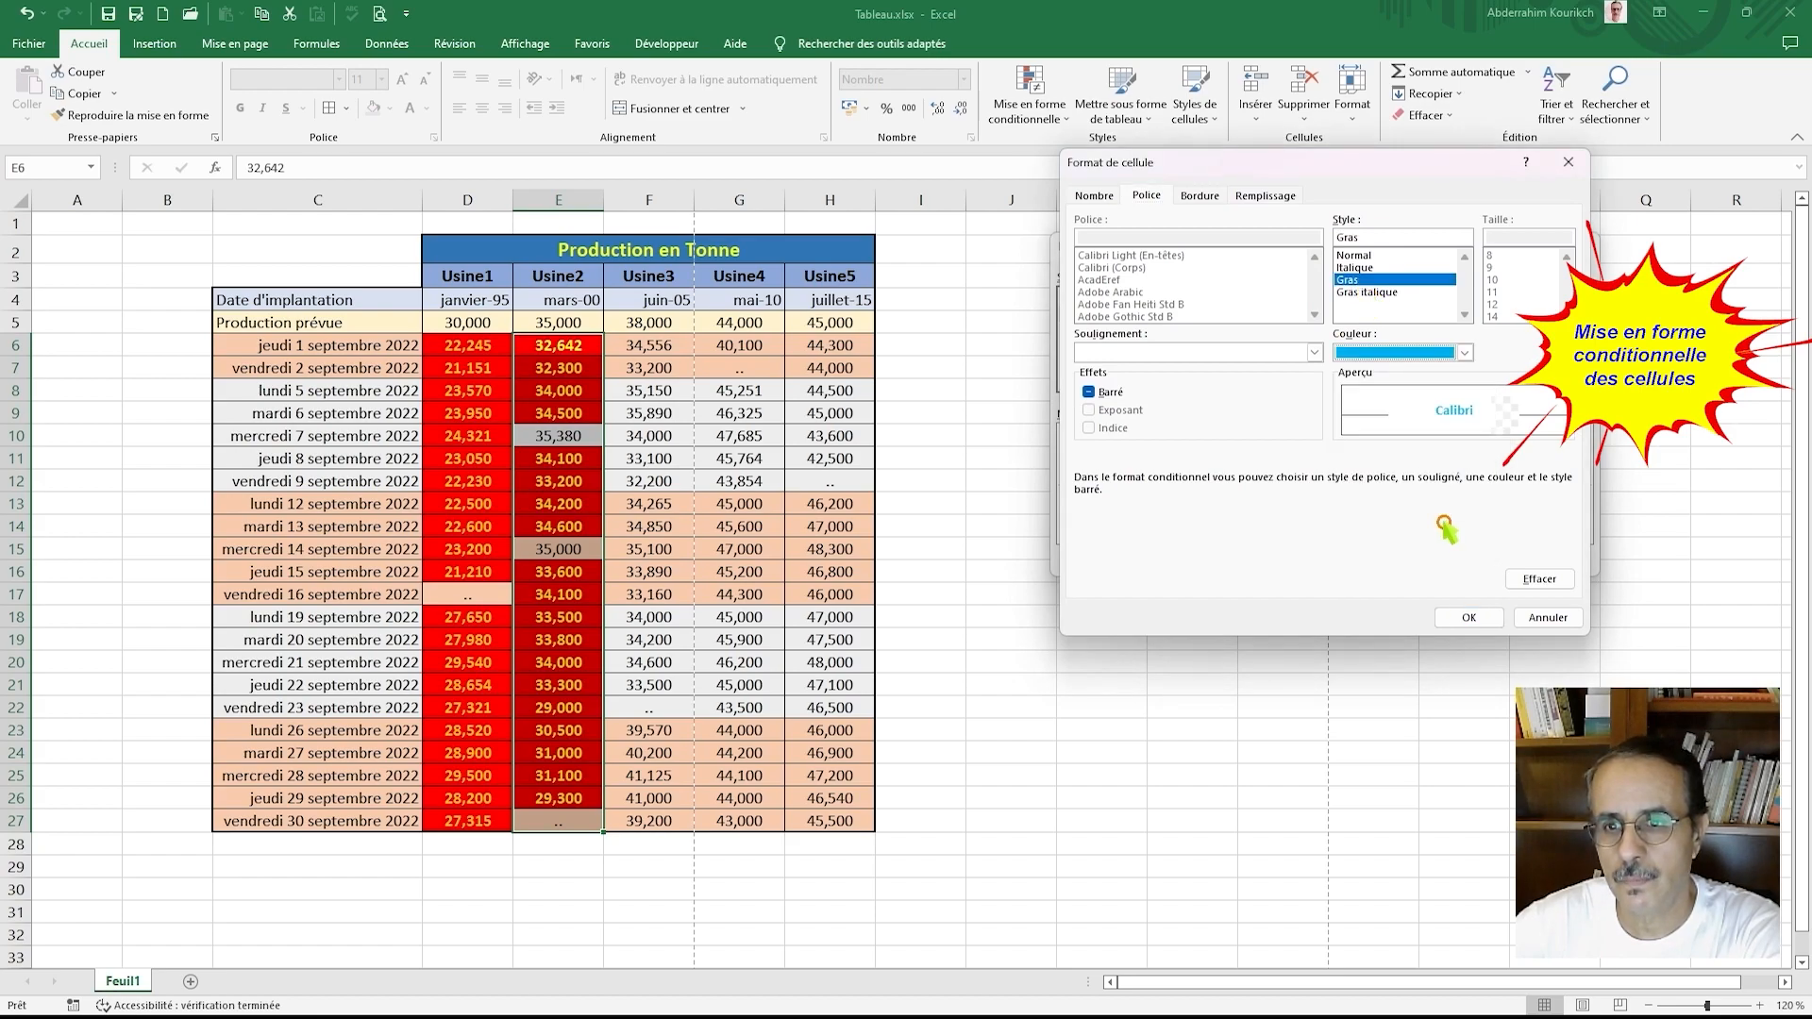
{"action": "left_click", "coordinate": [1465, 618]}
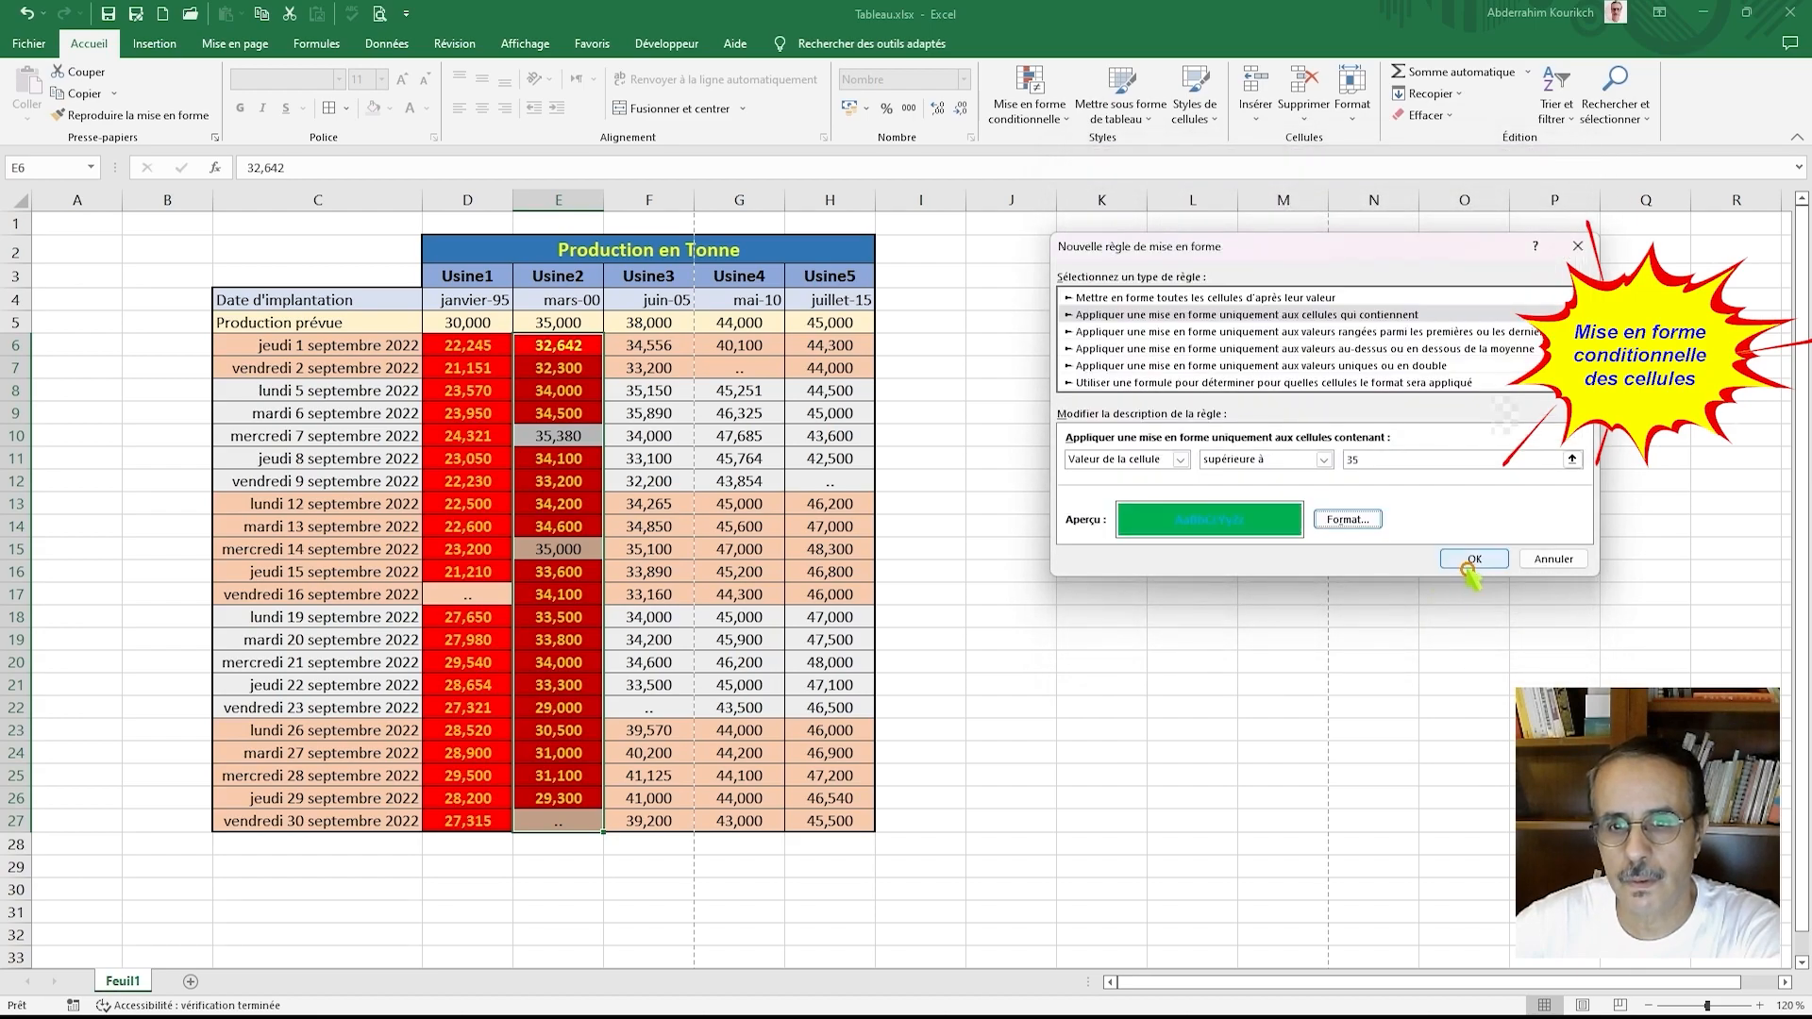
Step: Change the font color of the greater-than-35 rule to the light gray theme color and accept the cell format
{"action": "left_click", "coordinate": [1346, 519]}
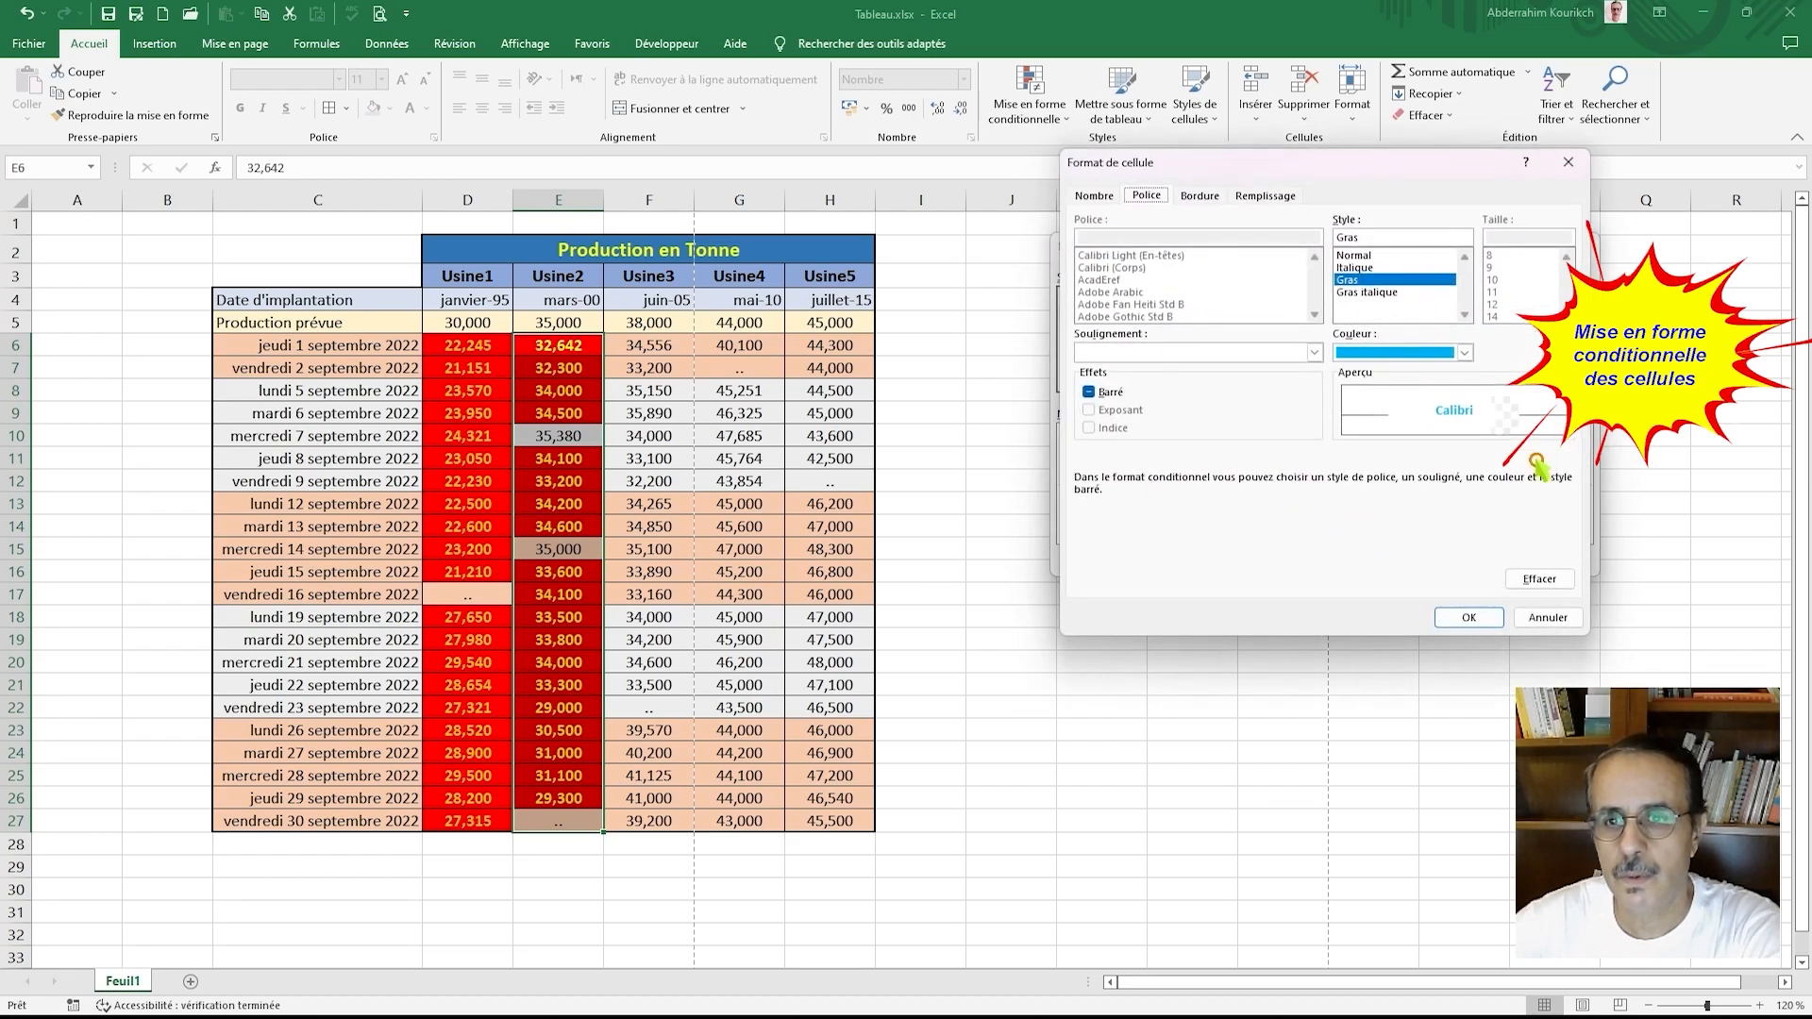
{"action": "left_click", "coordinate": [1415, 354]}
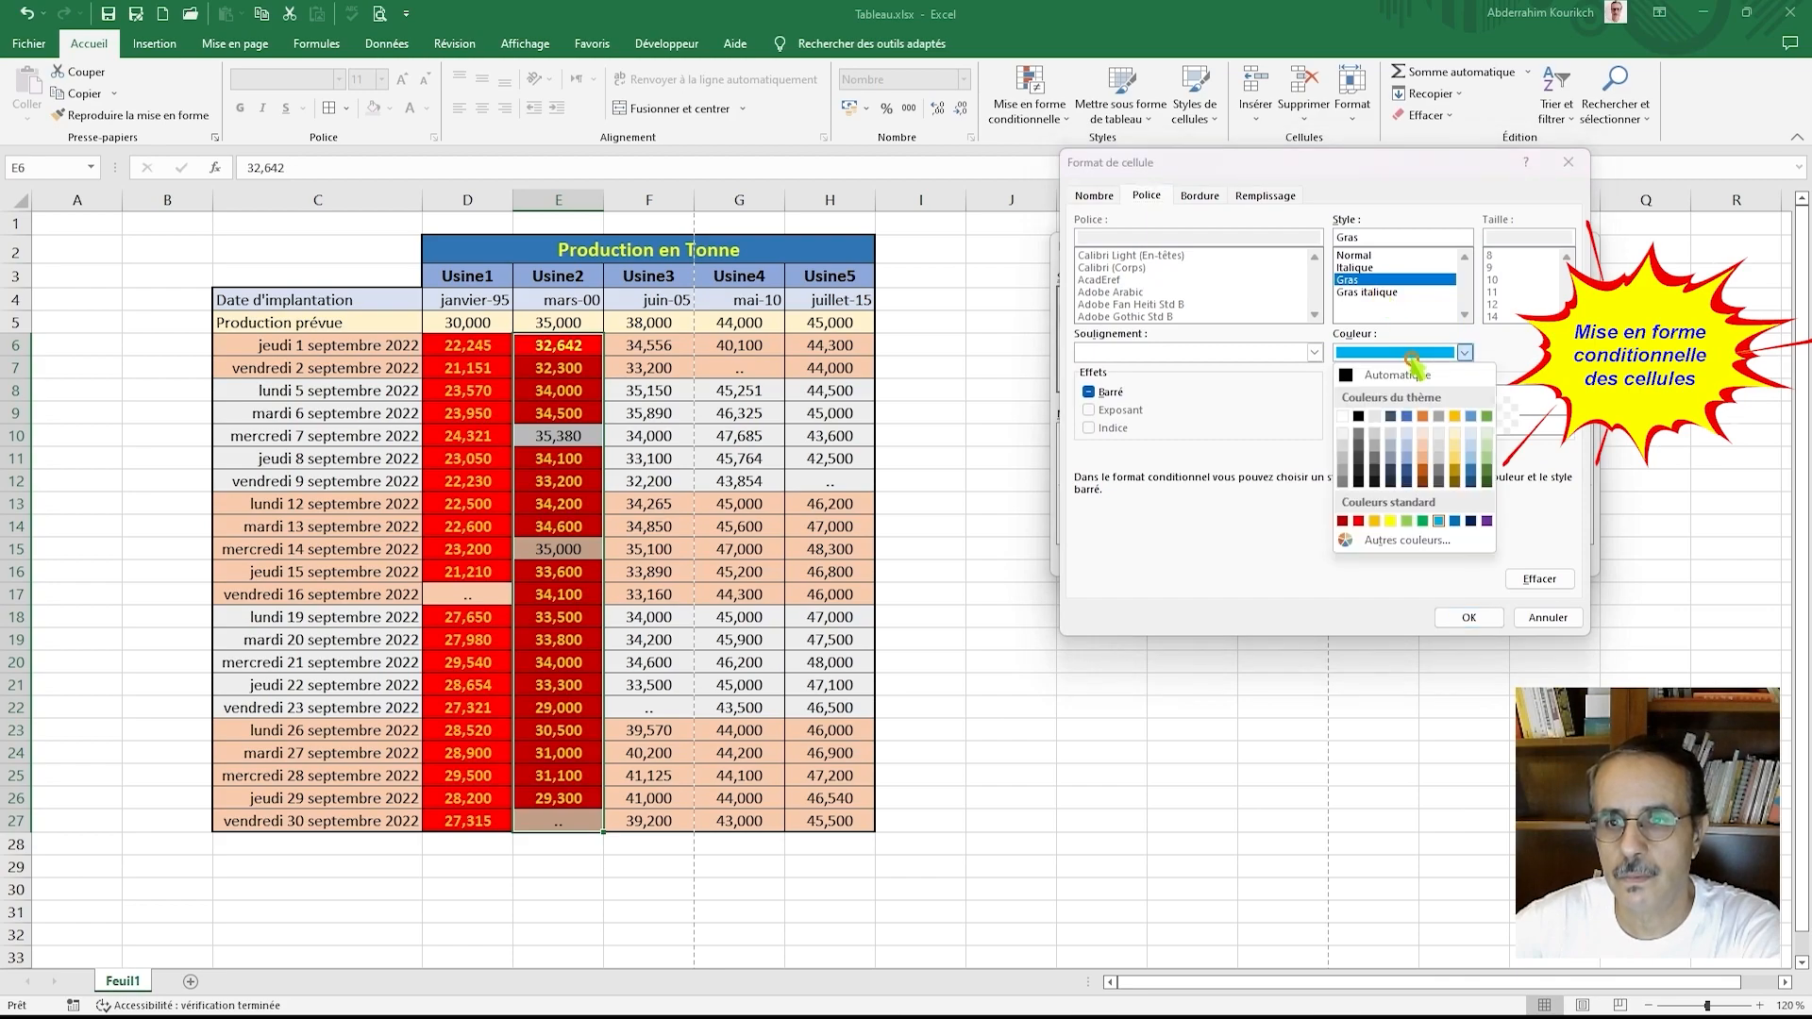
{"action": "left_click", "coordinate": [1376, 413]}
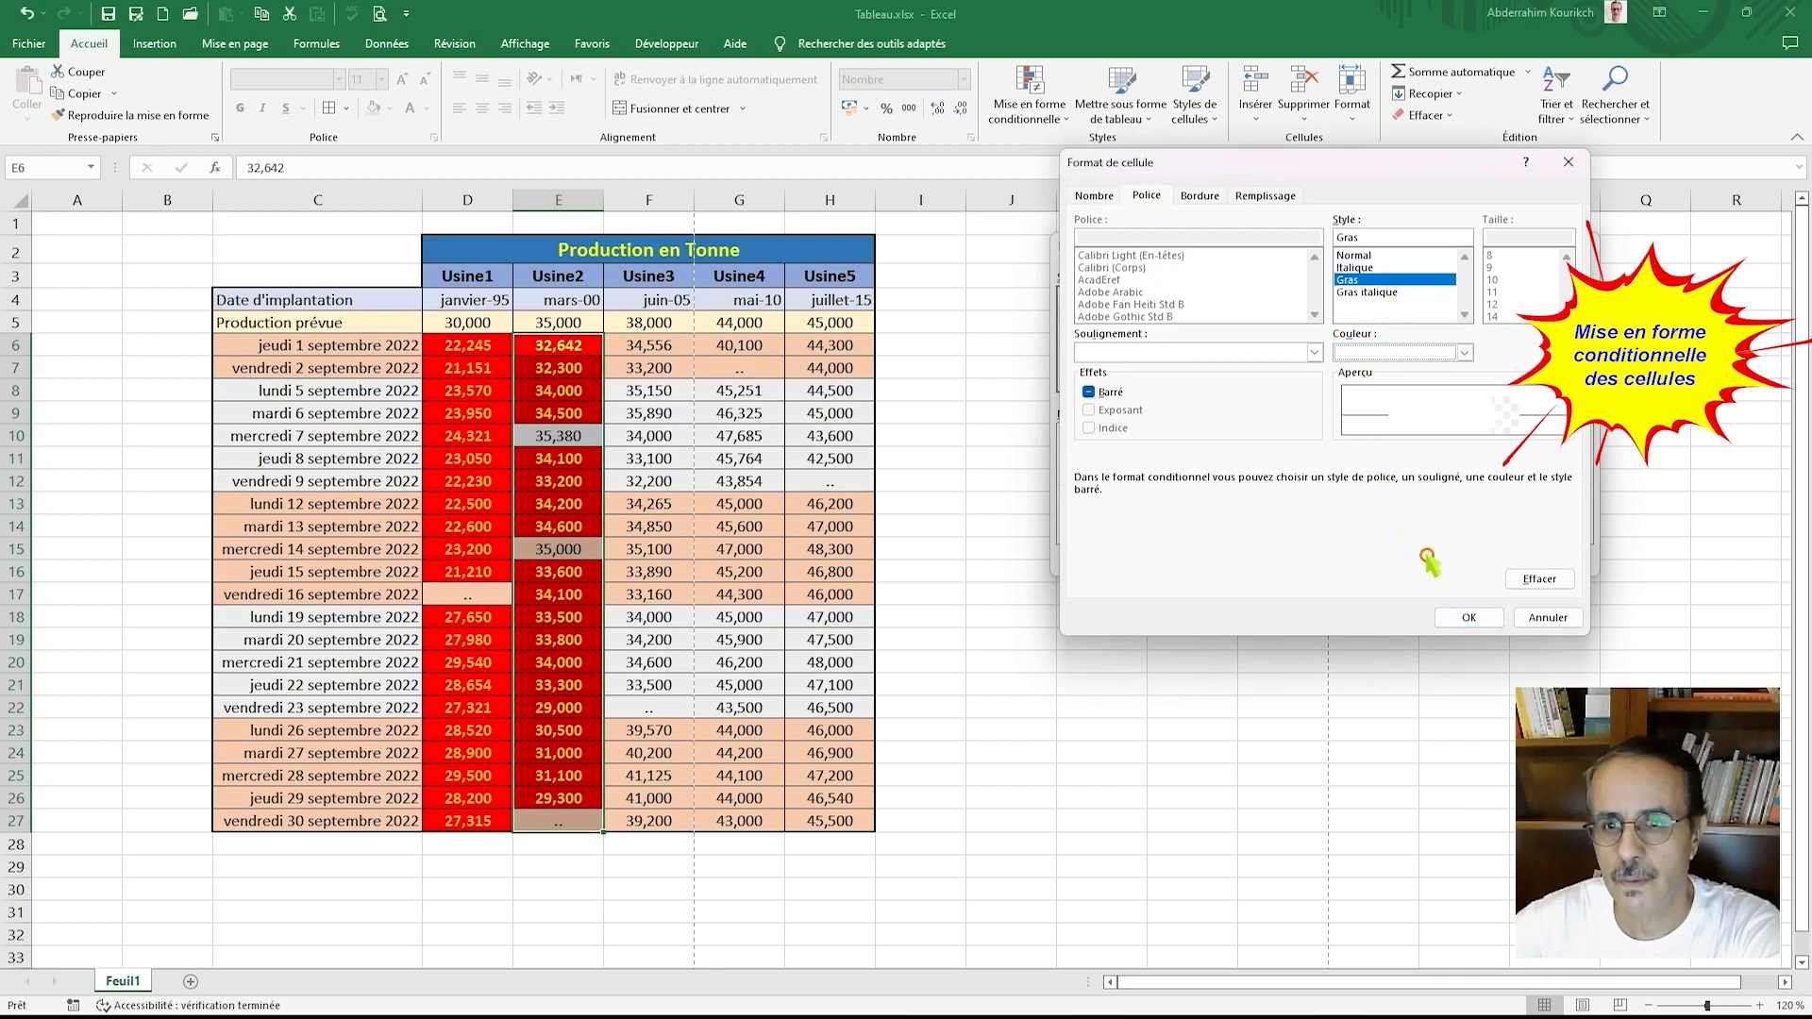
{"action": "left_click", "coordinate": [1477, 618]}
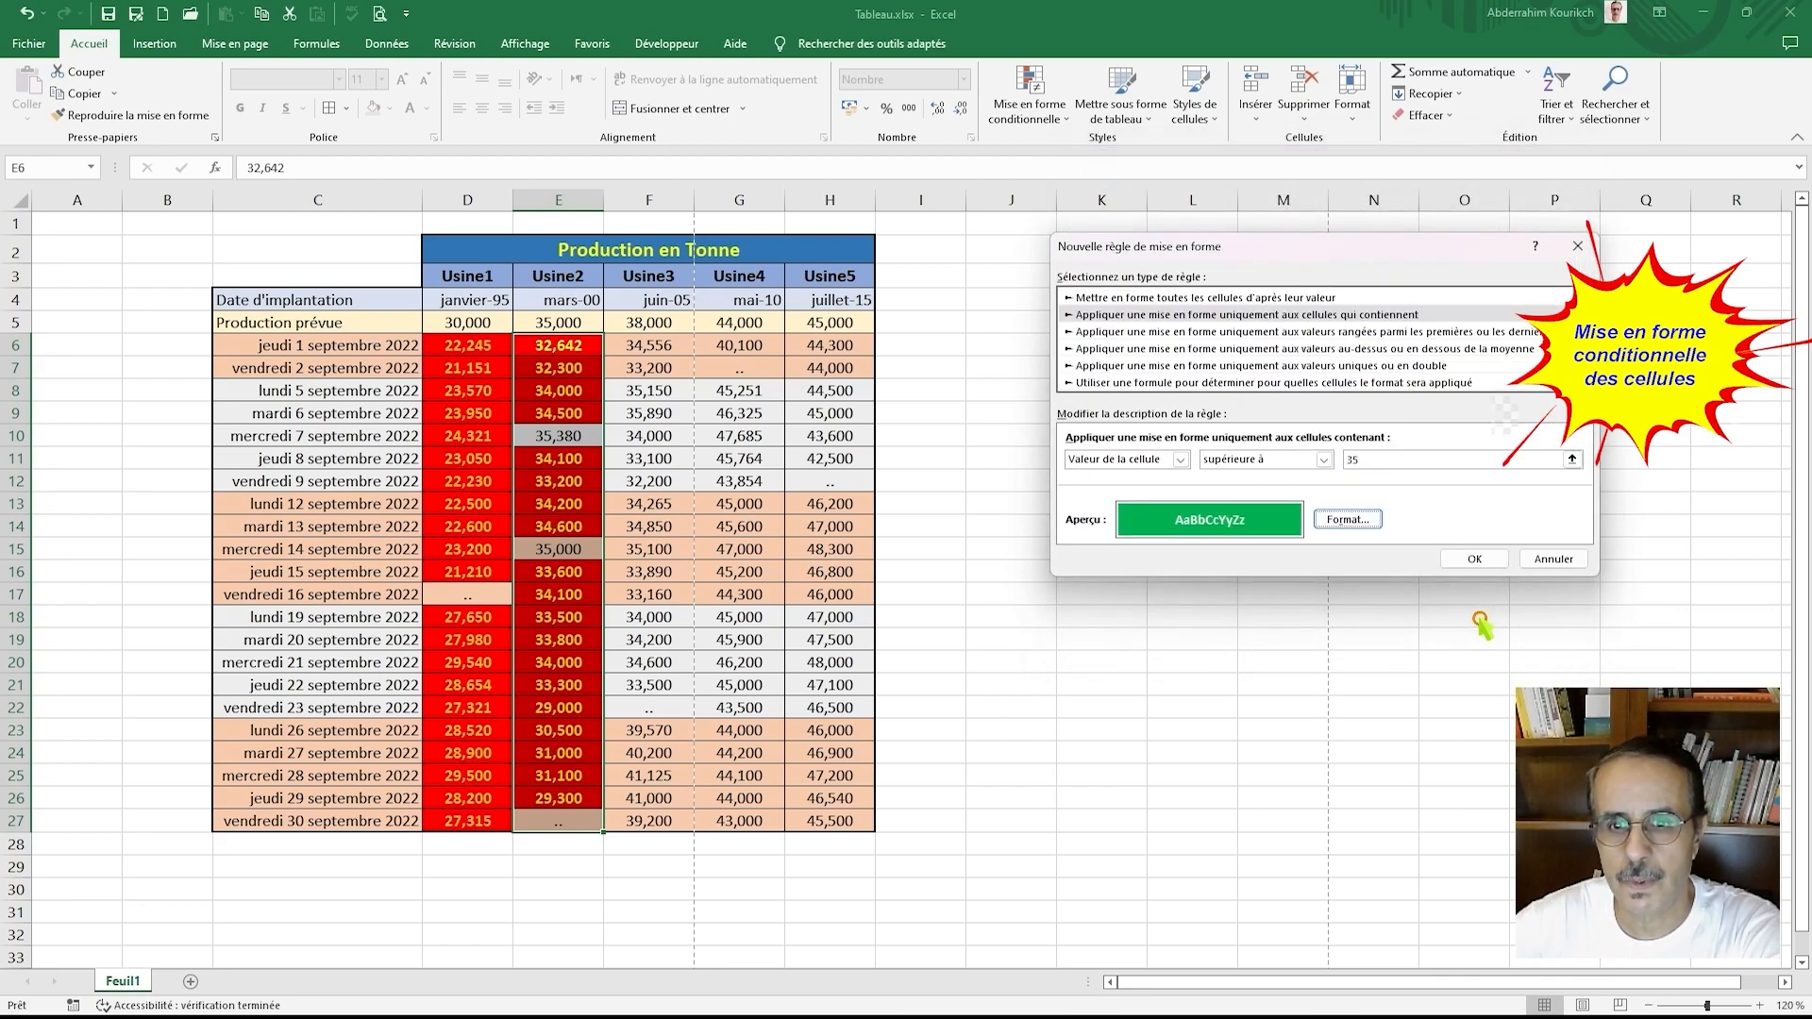
Step: Save the greater-than-35 rule, apply it to E6:E27 and close the rules manager
{"action": "left_click", "coordinate": [1474, 560]}
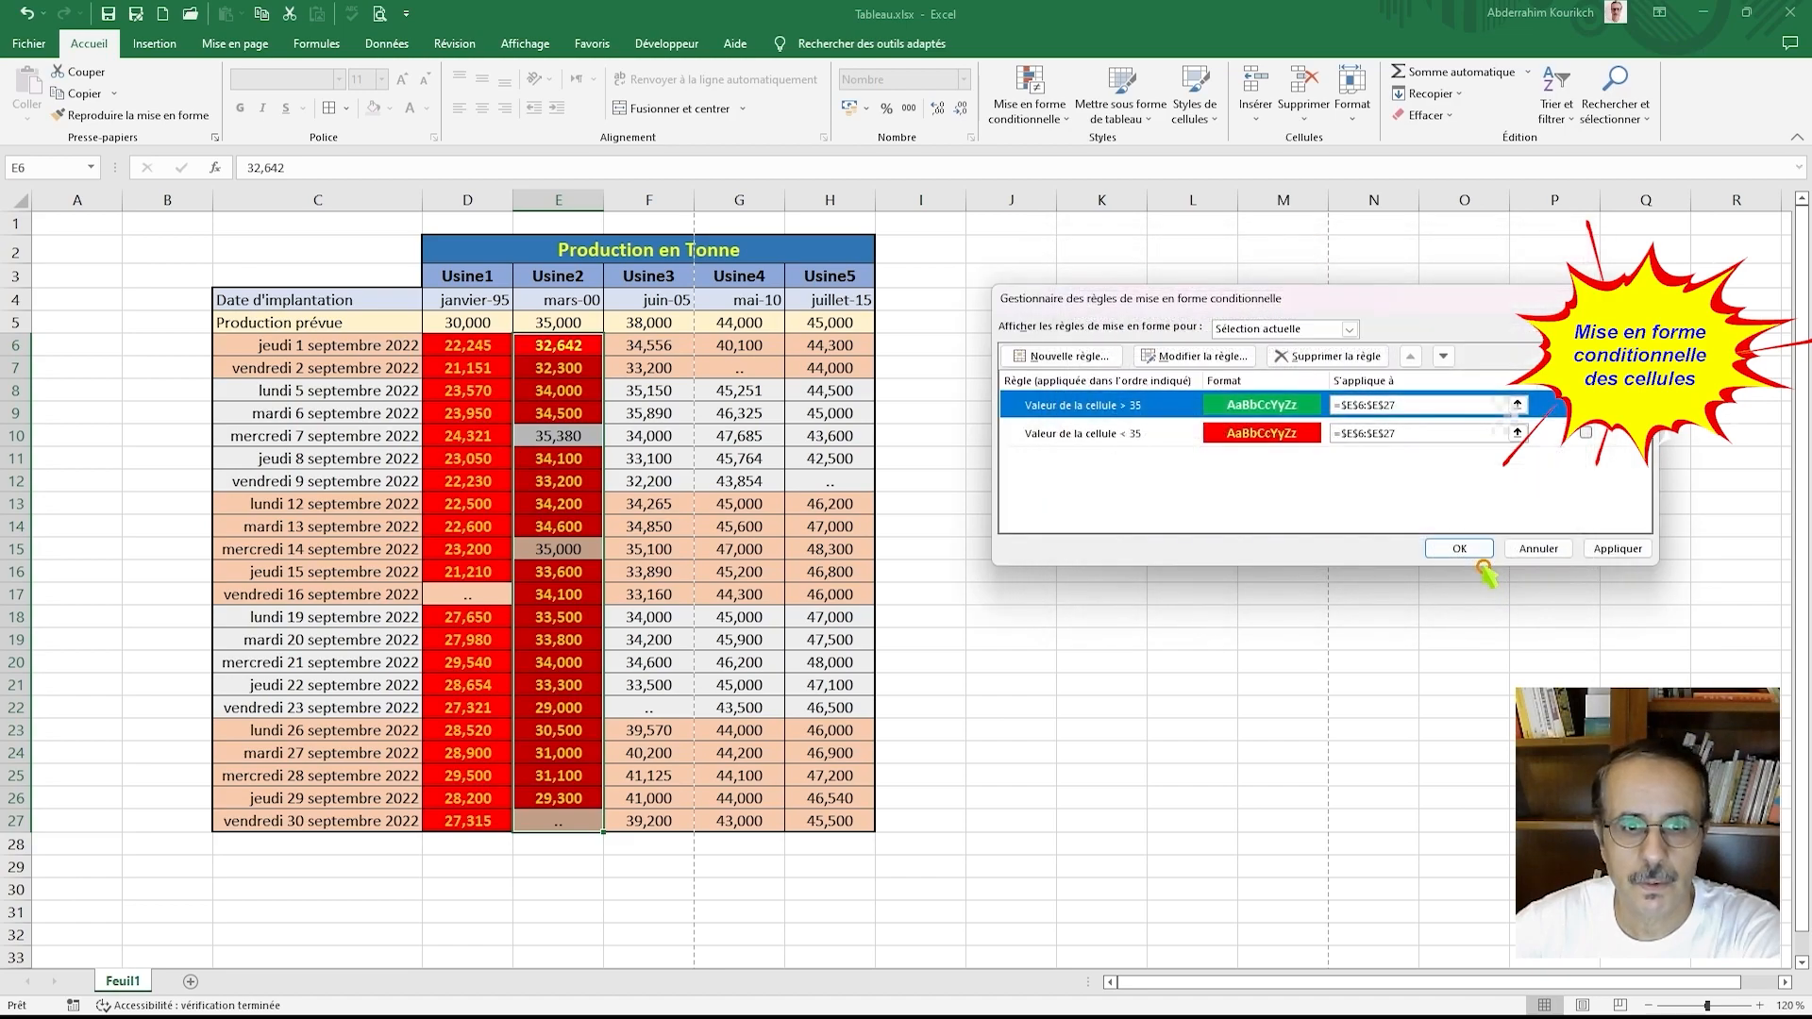
{"action": "left_click", "coordinate": [1613, 551]}
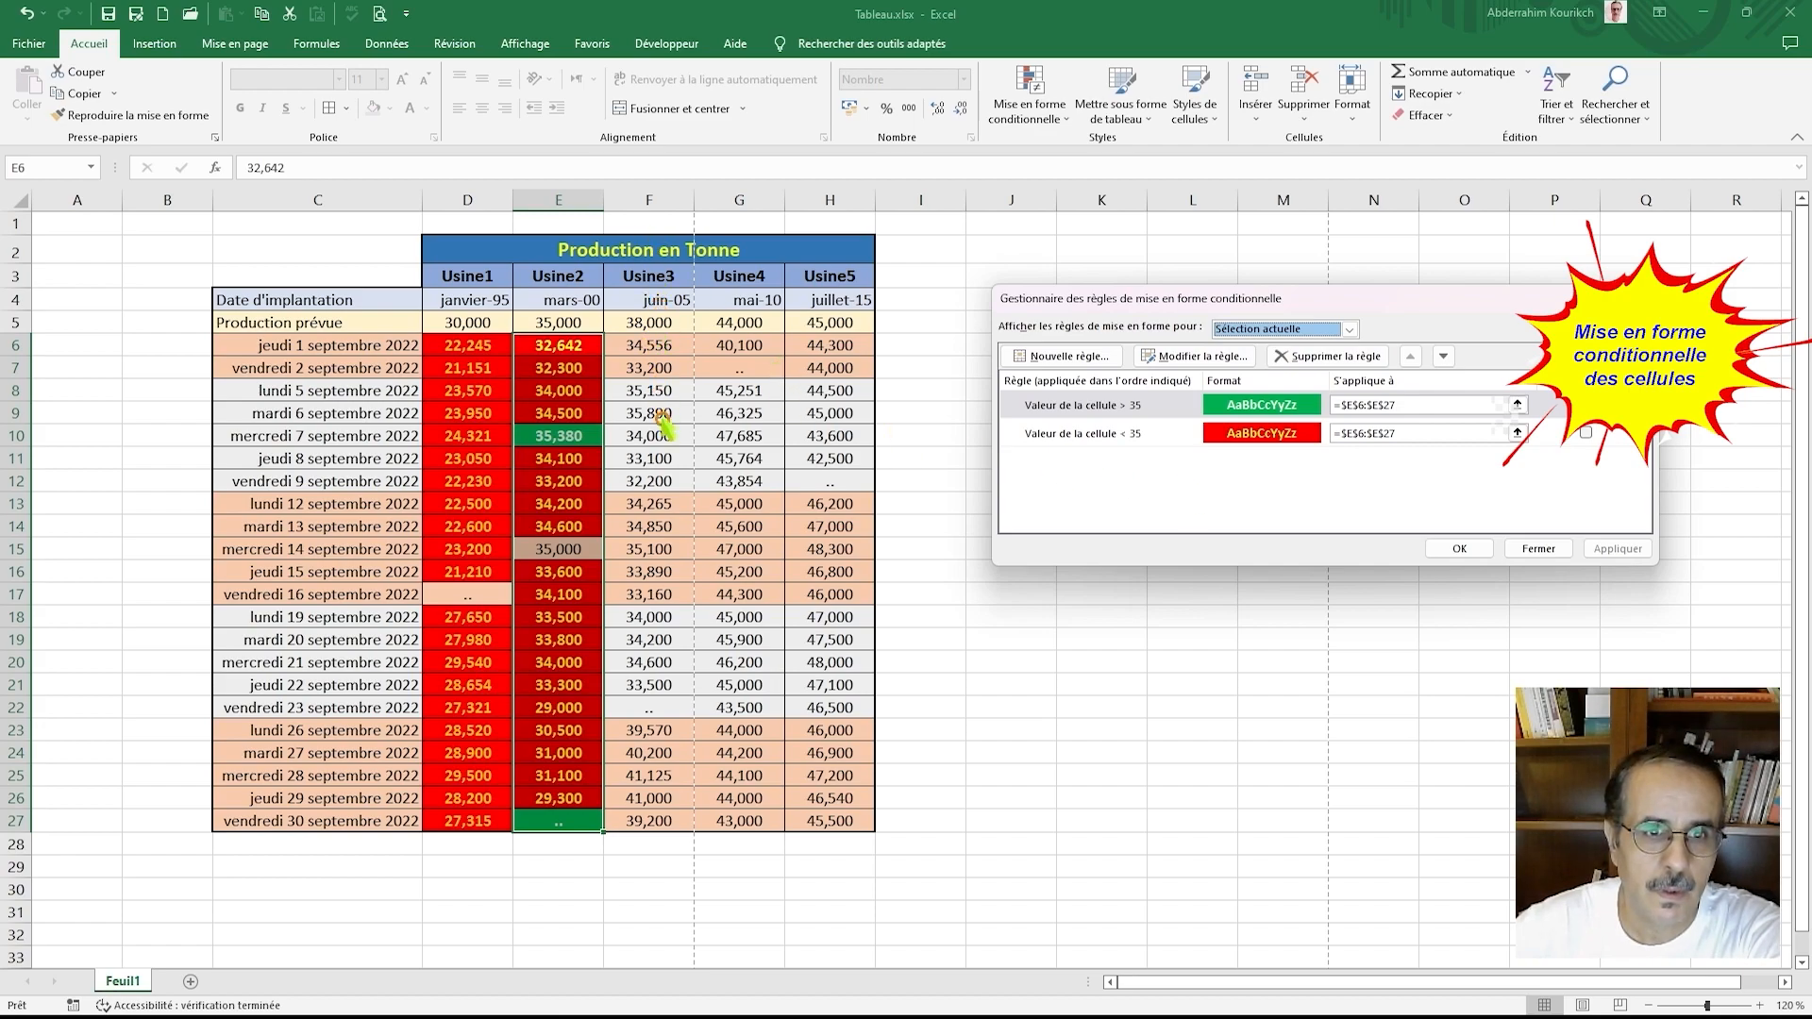
{"action": "left_click", "coordinate": [1471, 549]}
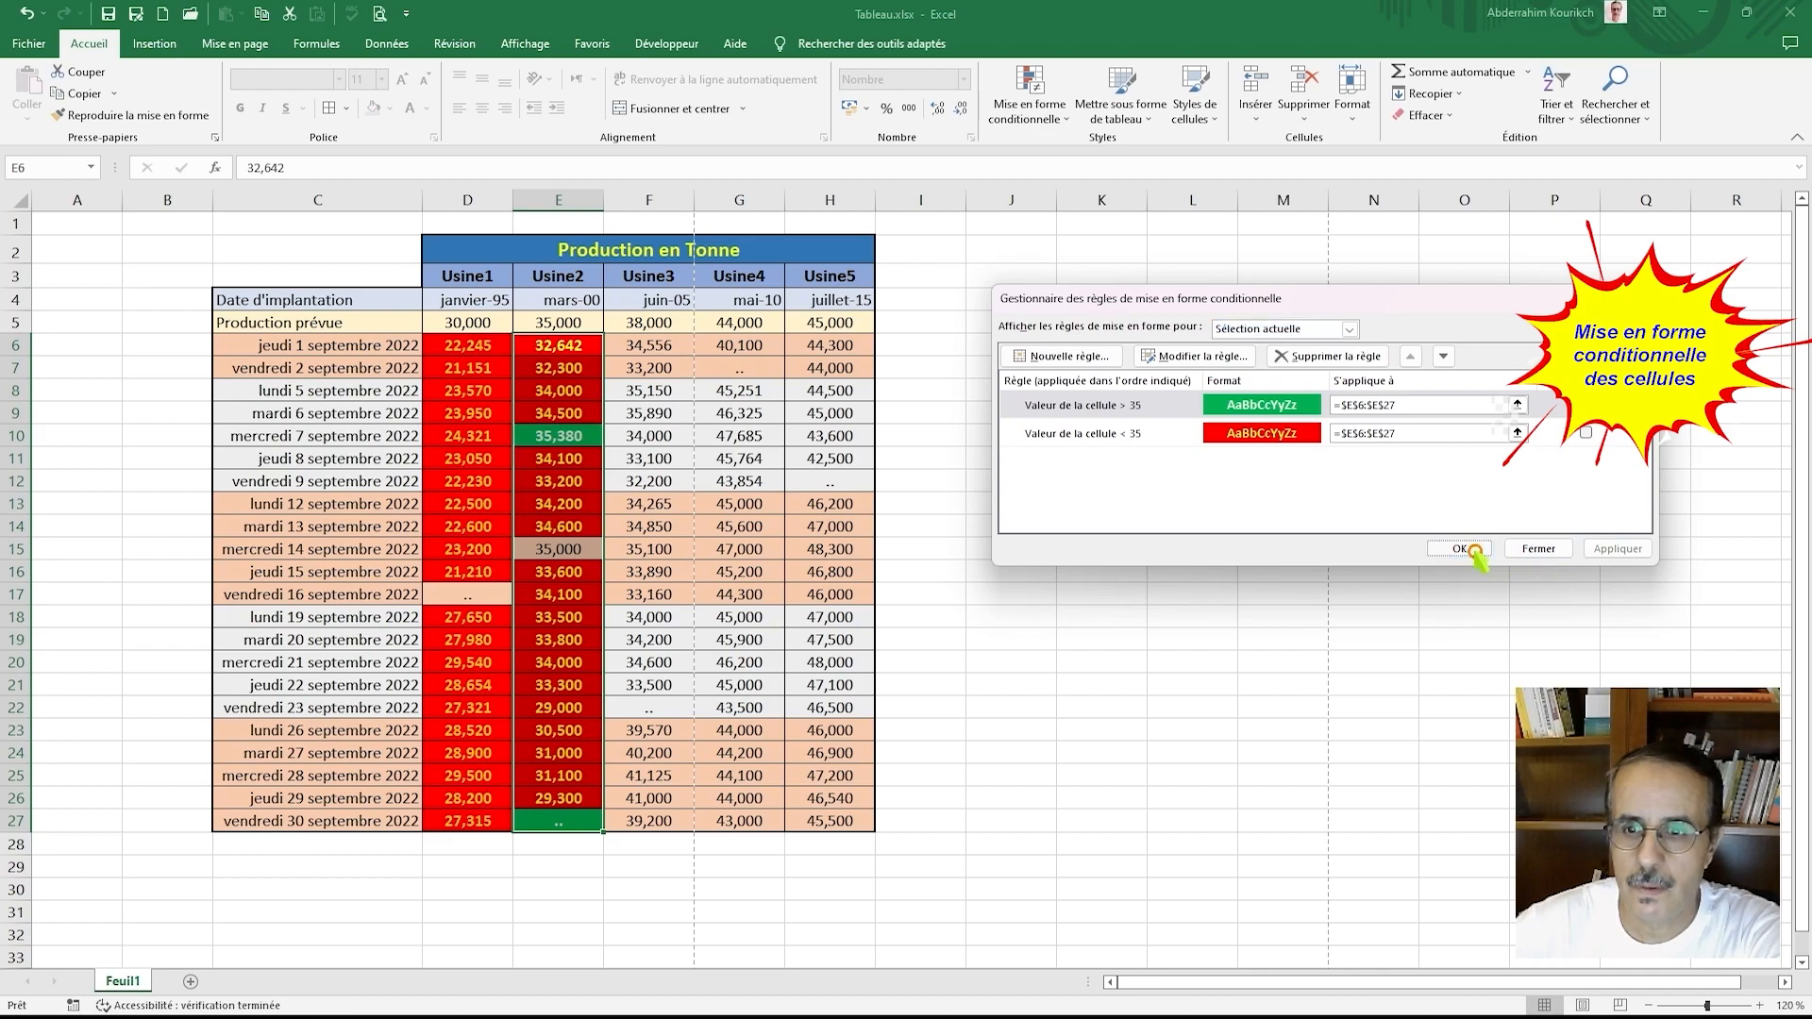
{"action": "left_click", "coordinate": [1101, 503]}
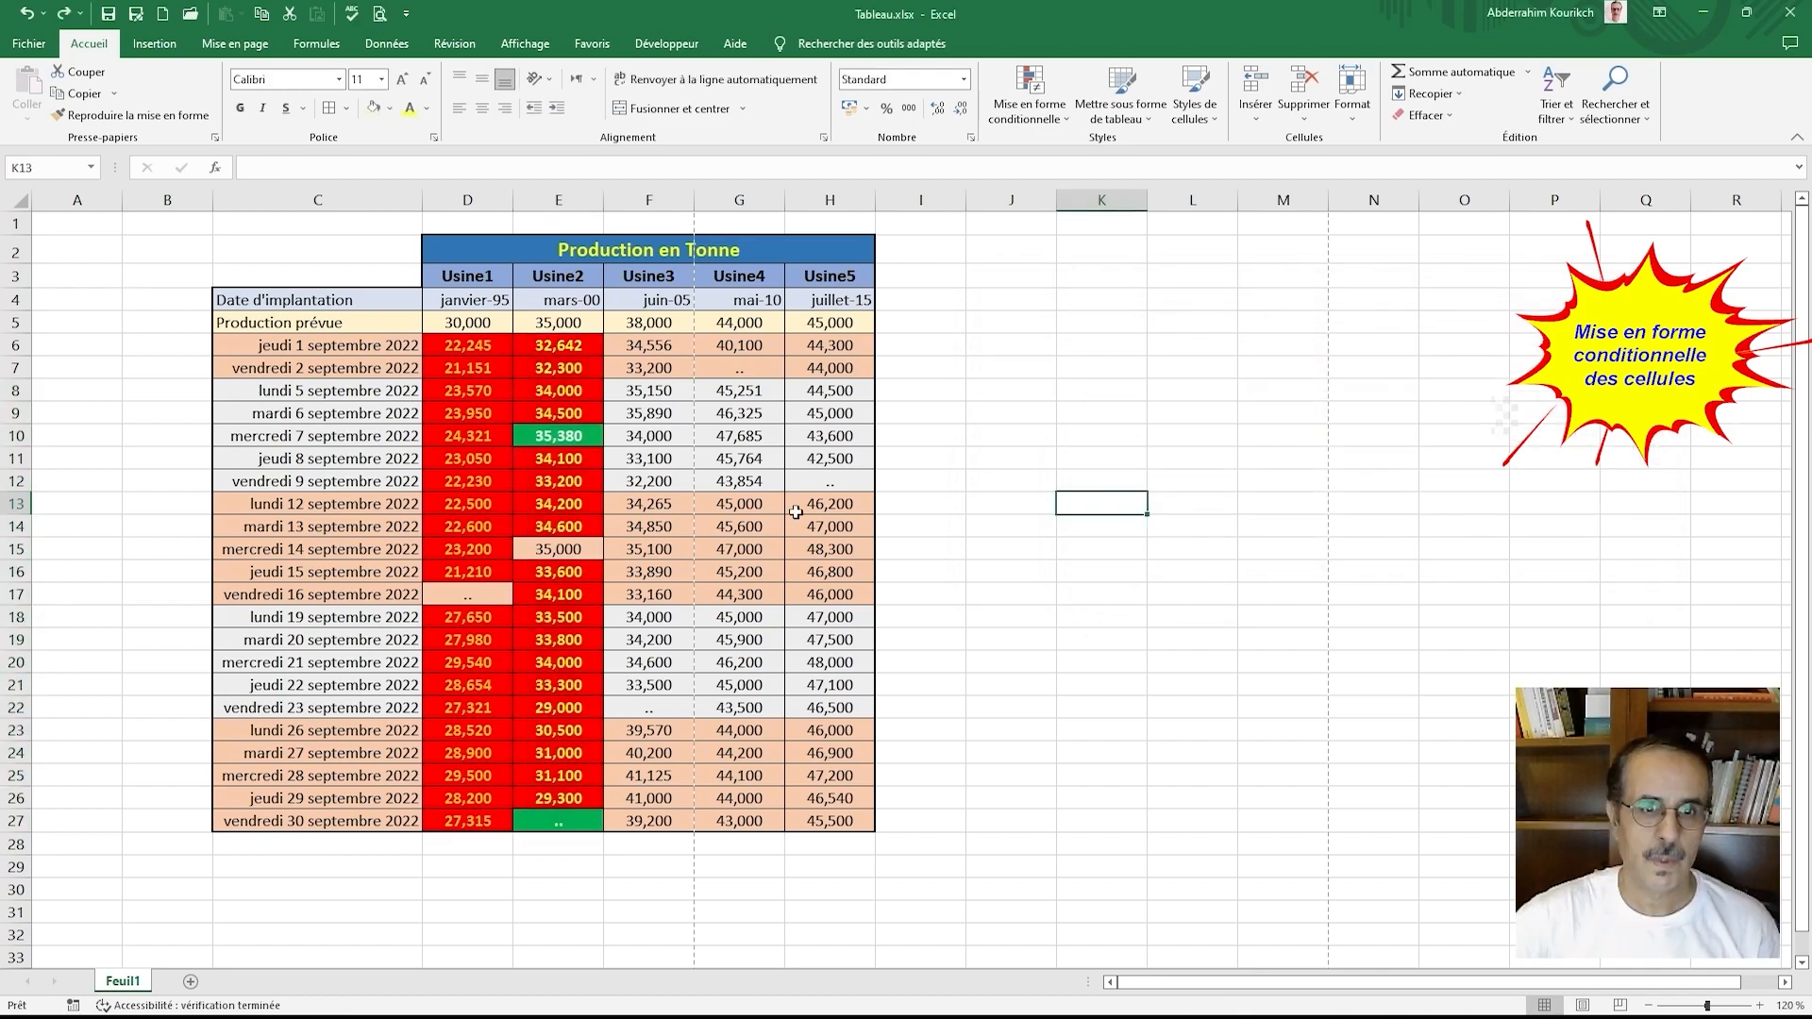
Step: Create a conditional formatting rule for the Usine3 daily values, F6:F27, that targets cell values less than 38
{"action": "left_click_drag", "start_coordinate": [654, 348], "coordinate": [655, 823]}
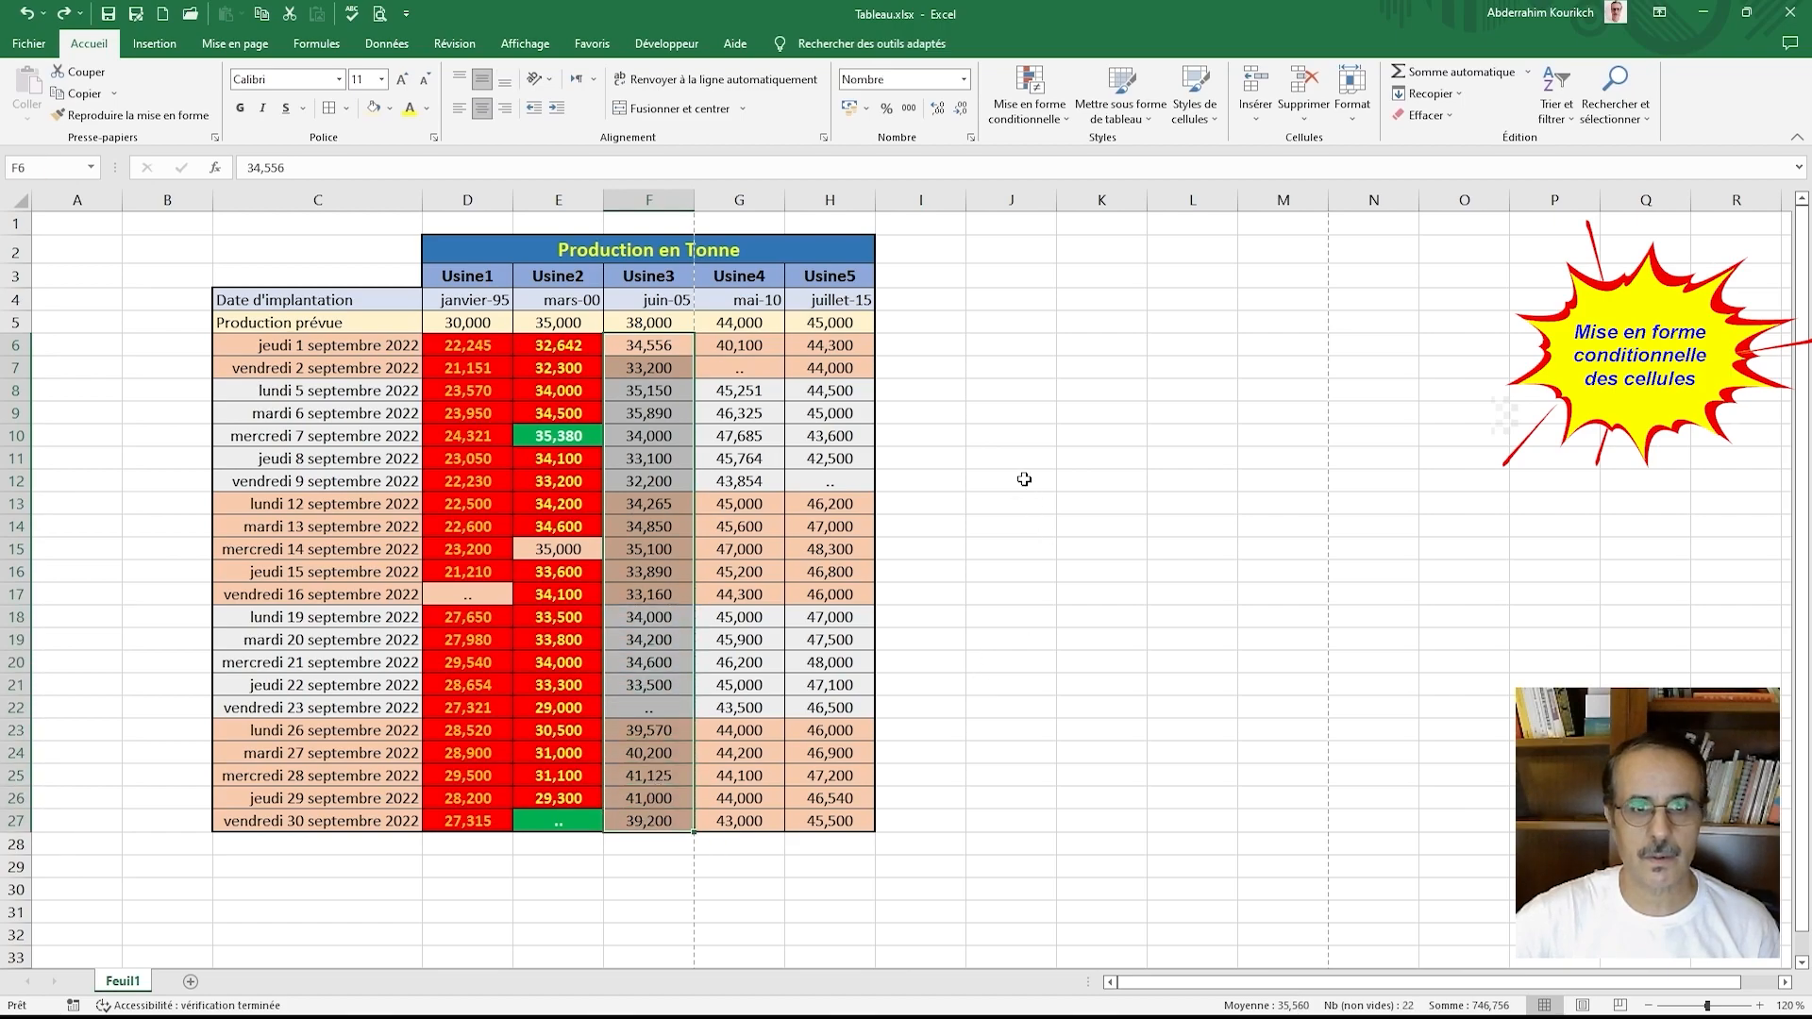
{"action": "left_click", "coordinate": [1031, 111]}
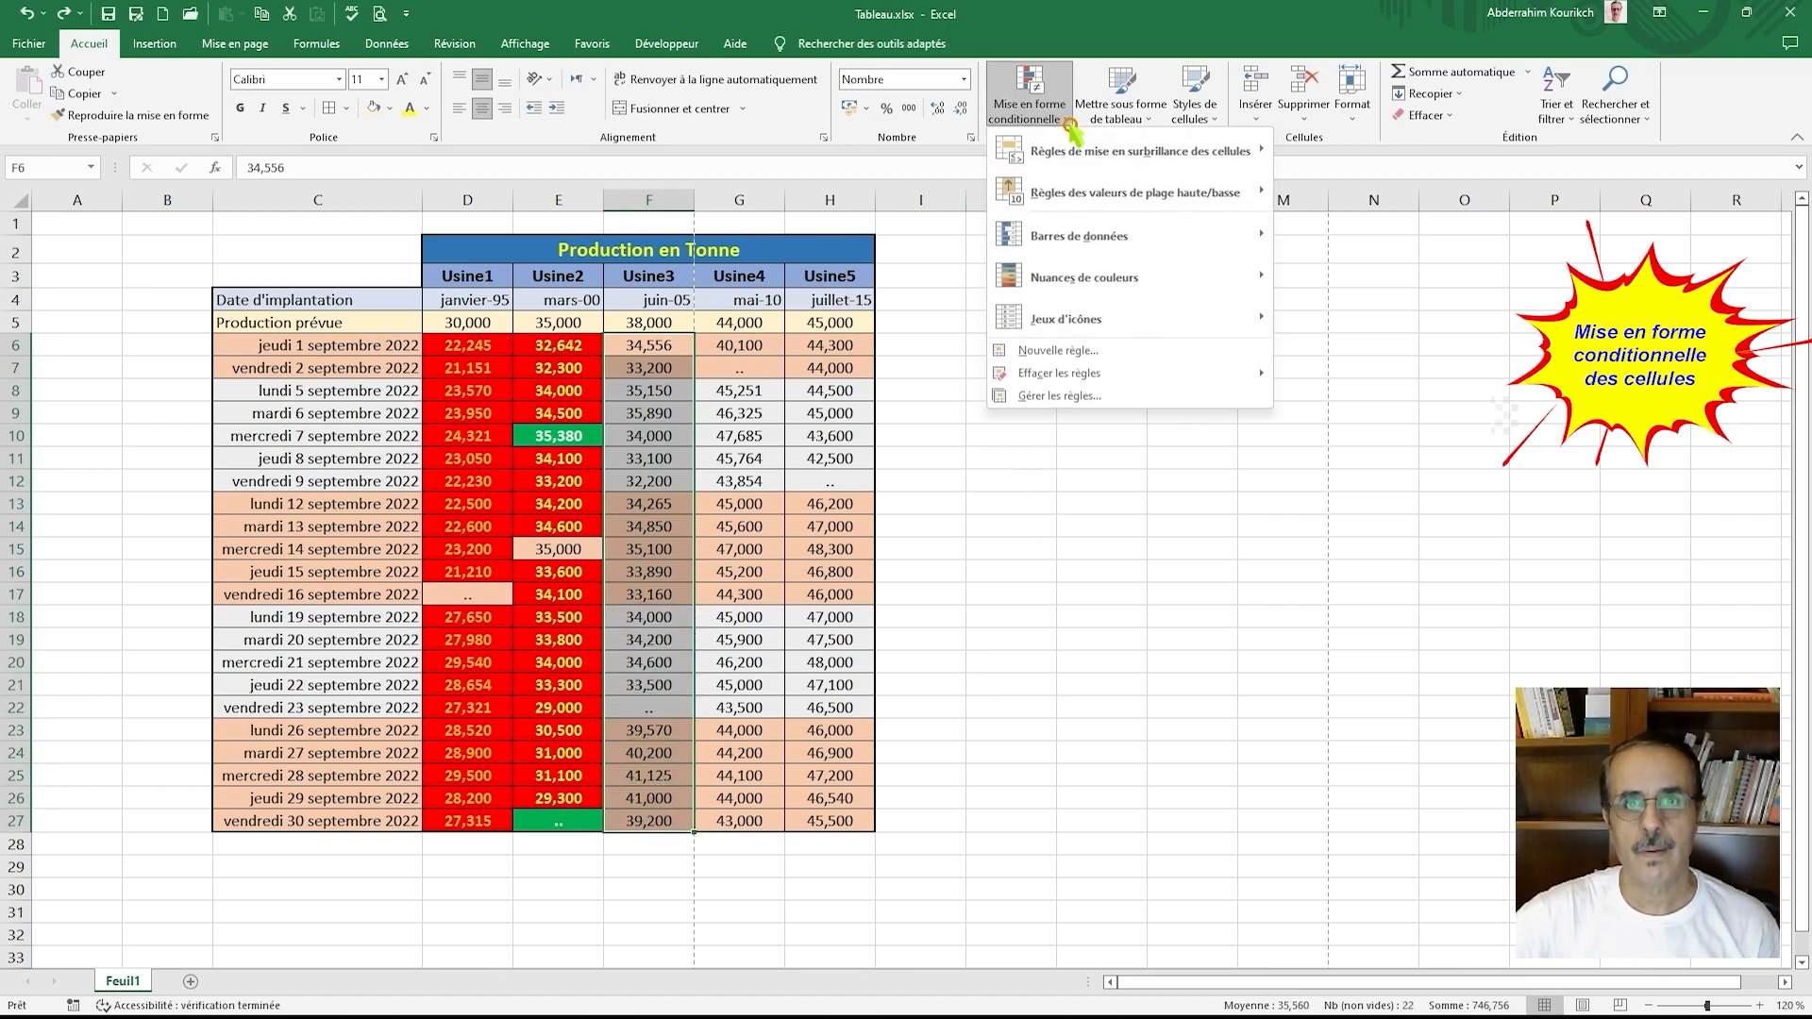
{"action": "left_click", "coordinate": [1075, 396]}
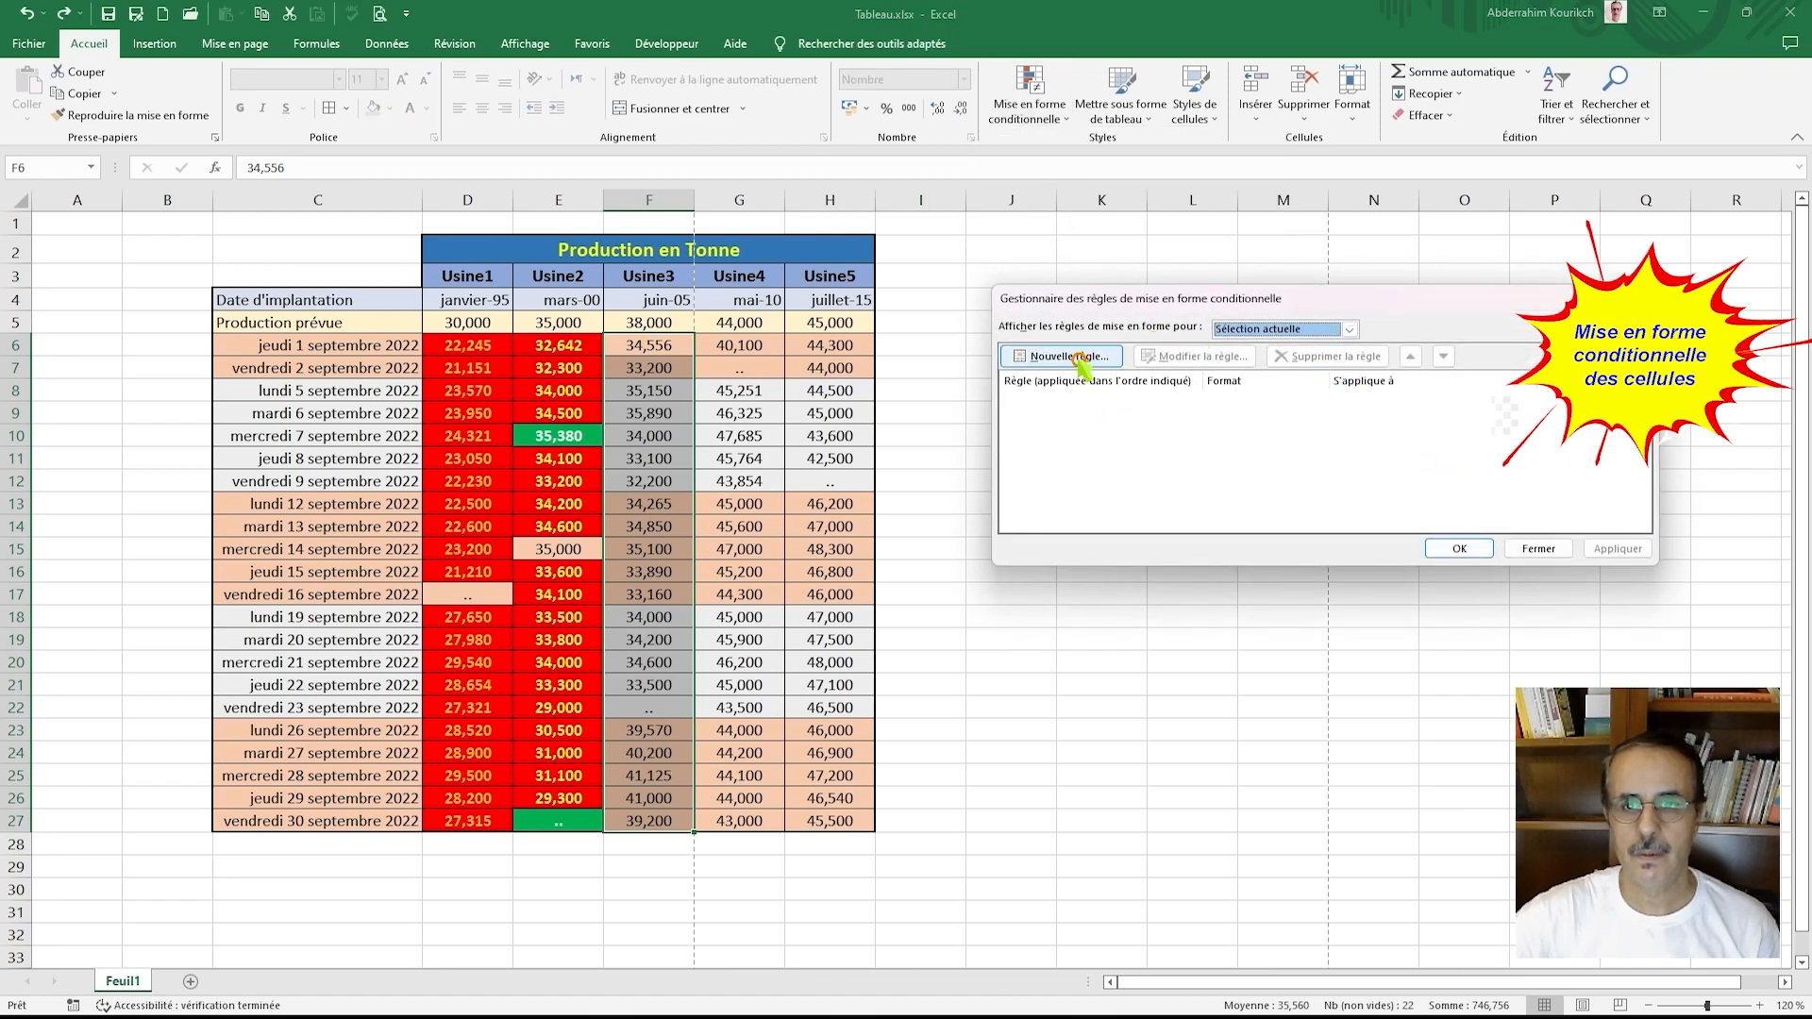
{"action": "left_click", "coordinate": [1078, 356]}
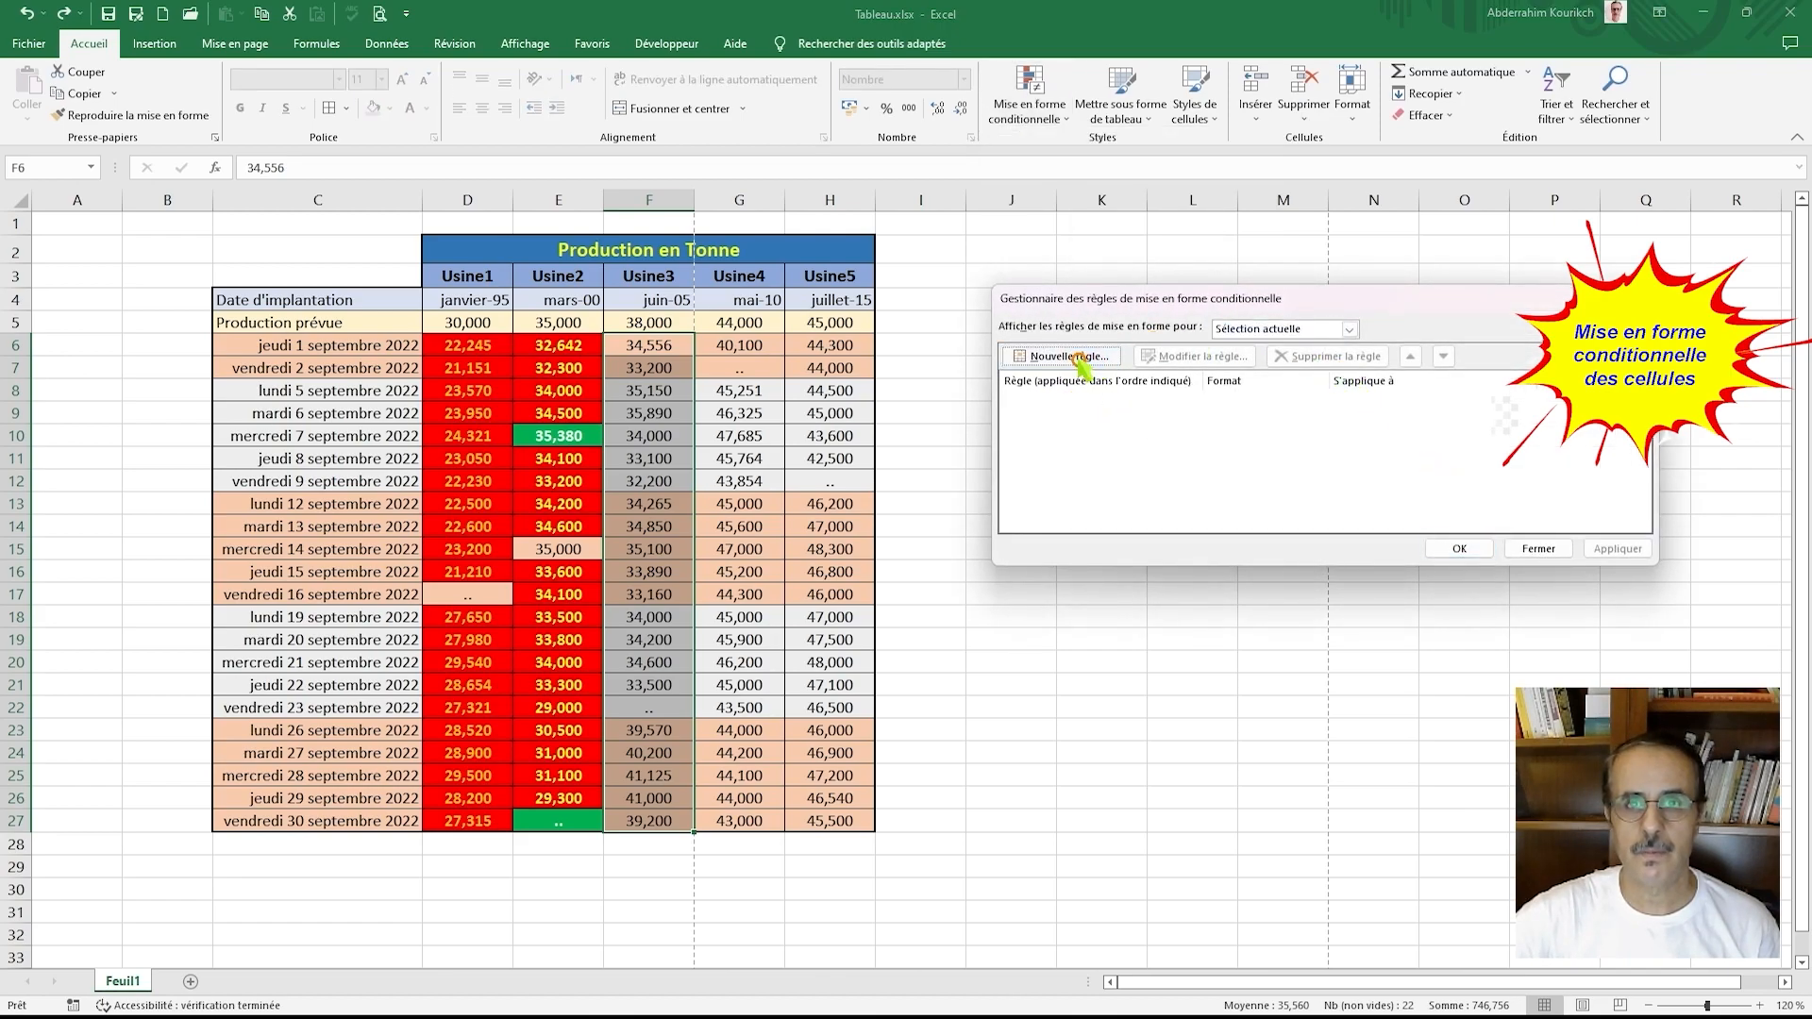
{"action": "left_click", "coordinate": [1128, 316]}
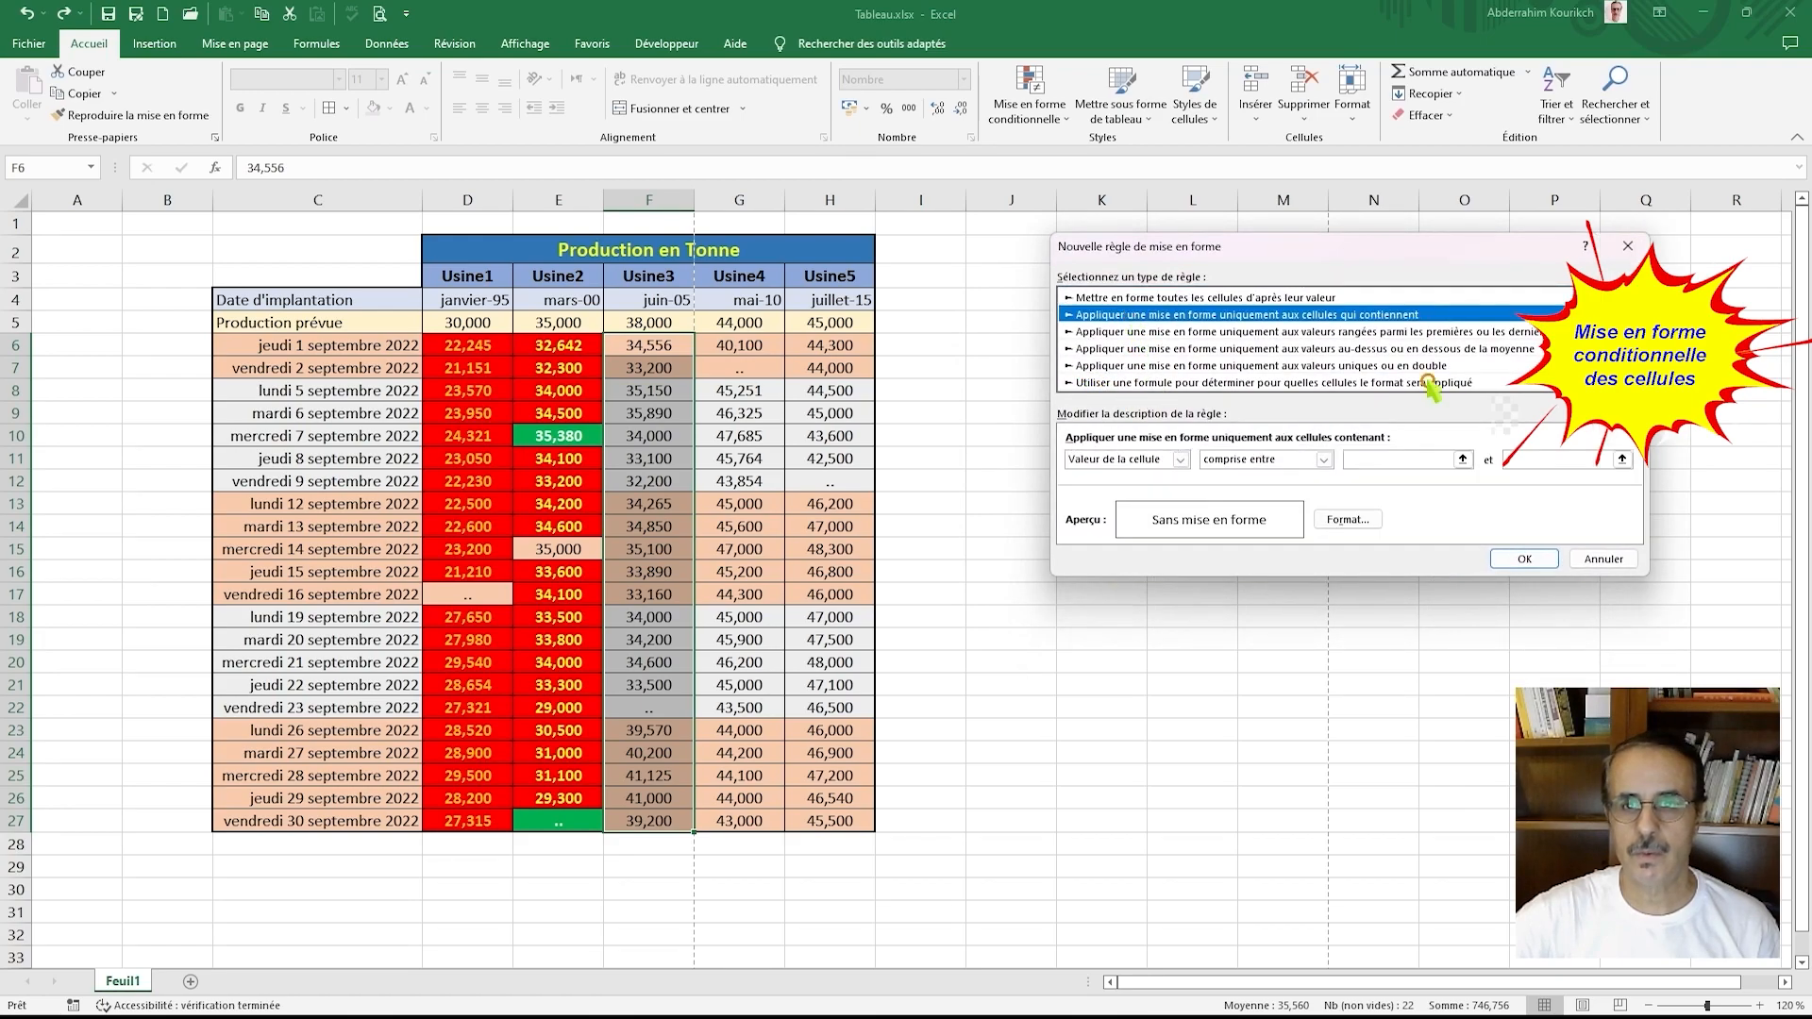
{"action": "left_click", "coordinate": [1272, 461]}
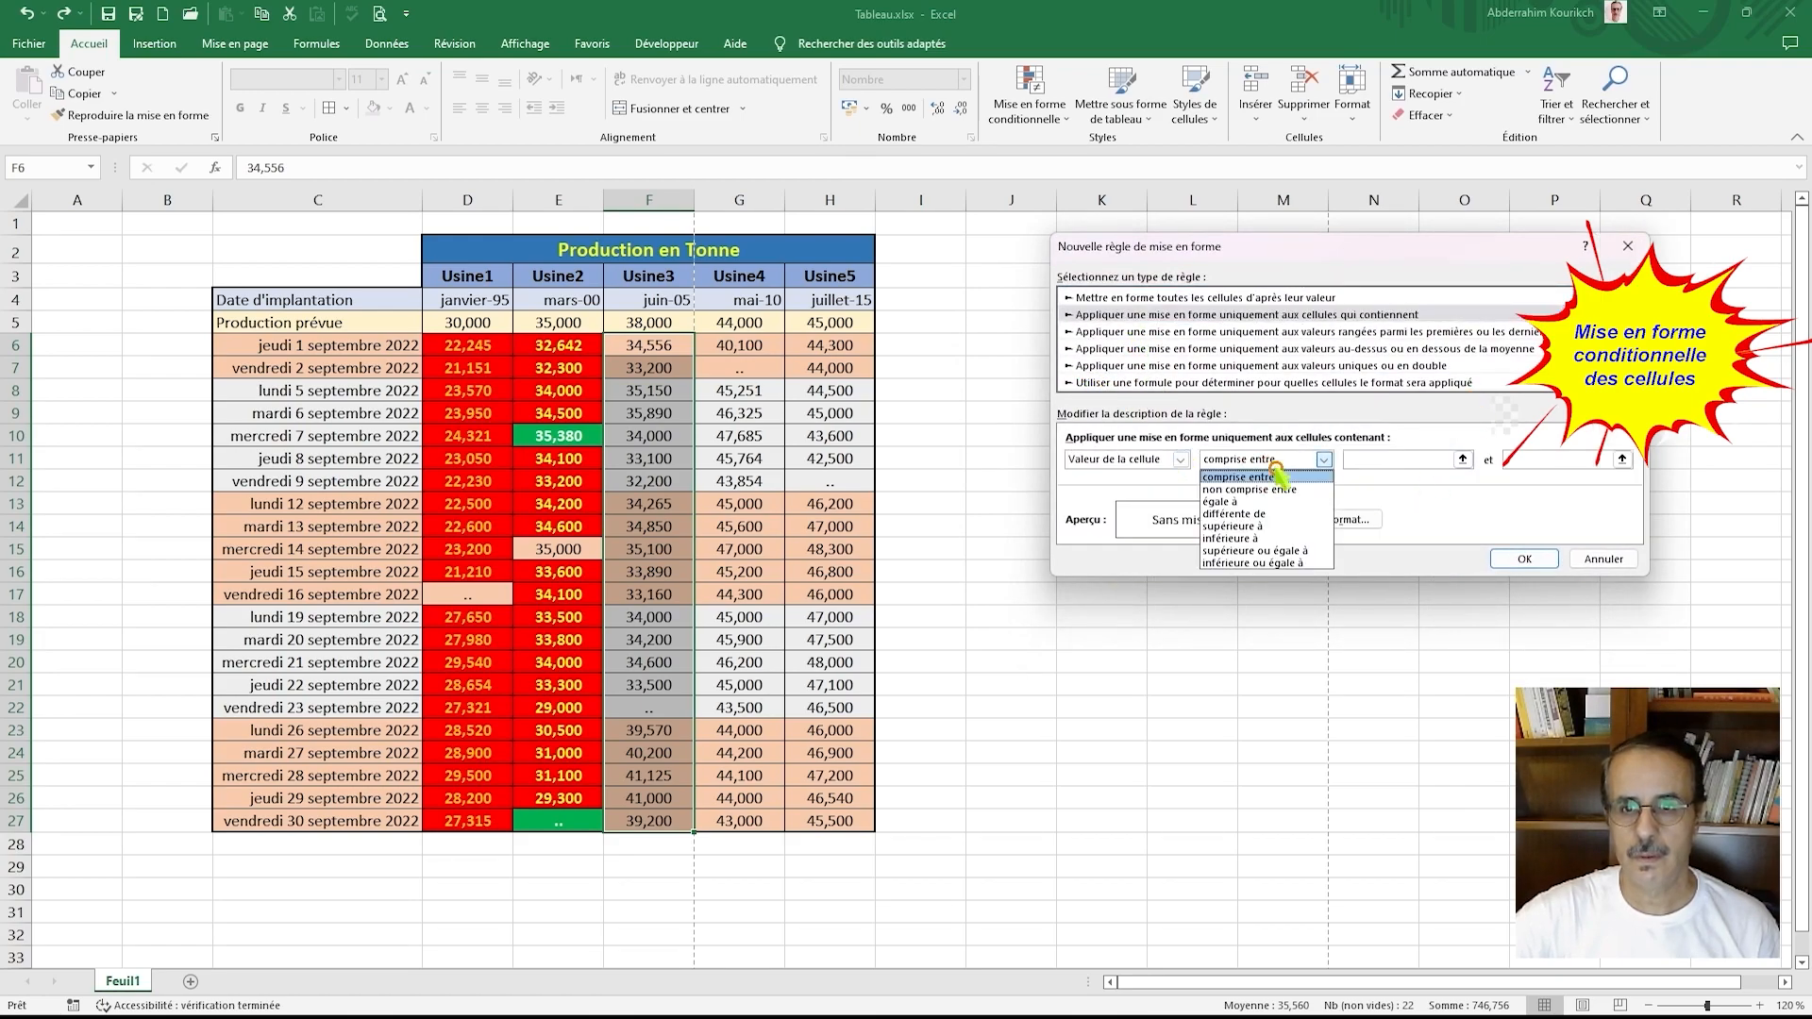
{"action": "left_click", "coordinate": [1245, 540]}
{"action": "left_click", "coordinate": [1406, 457]}
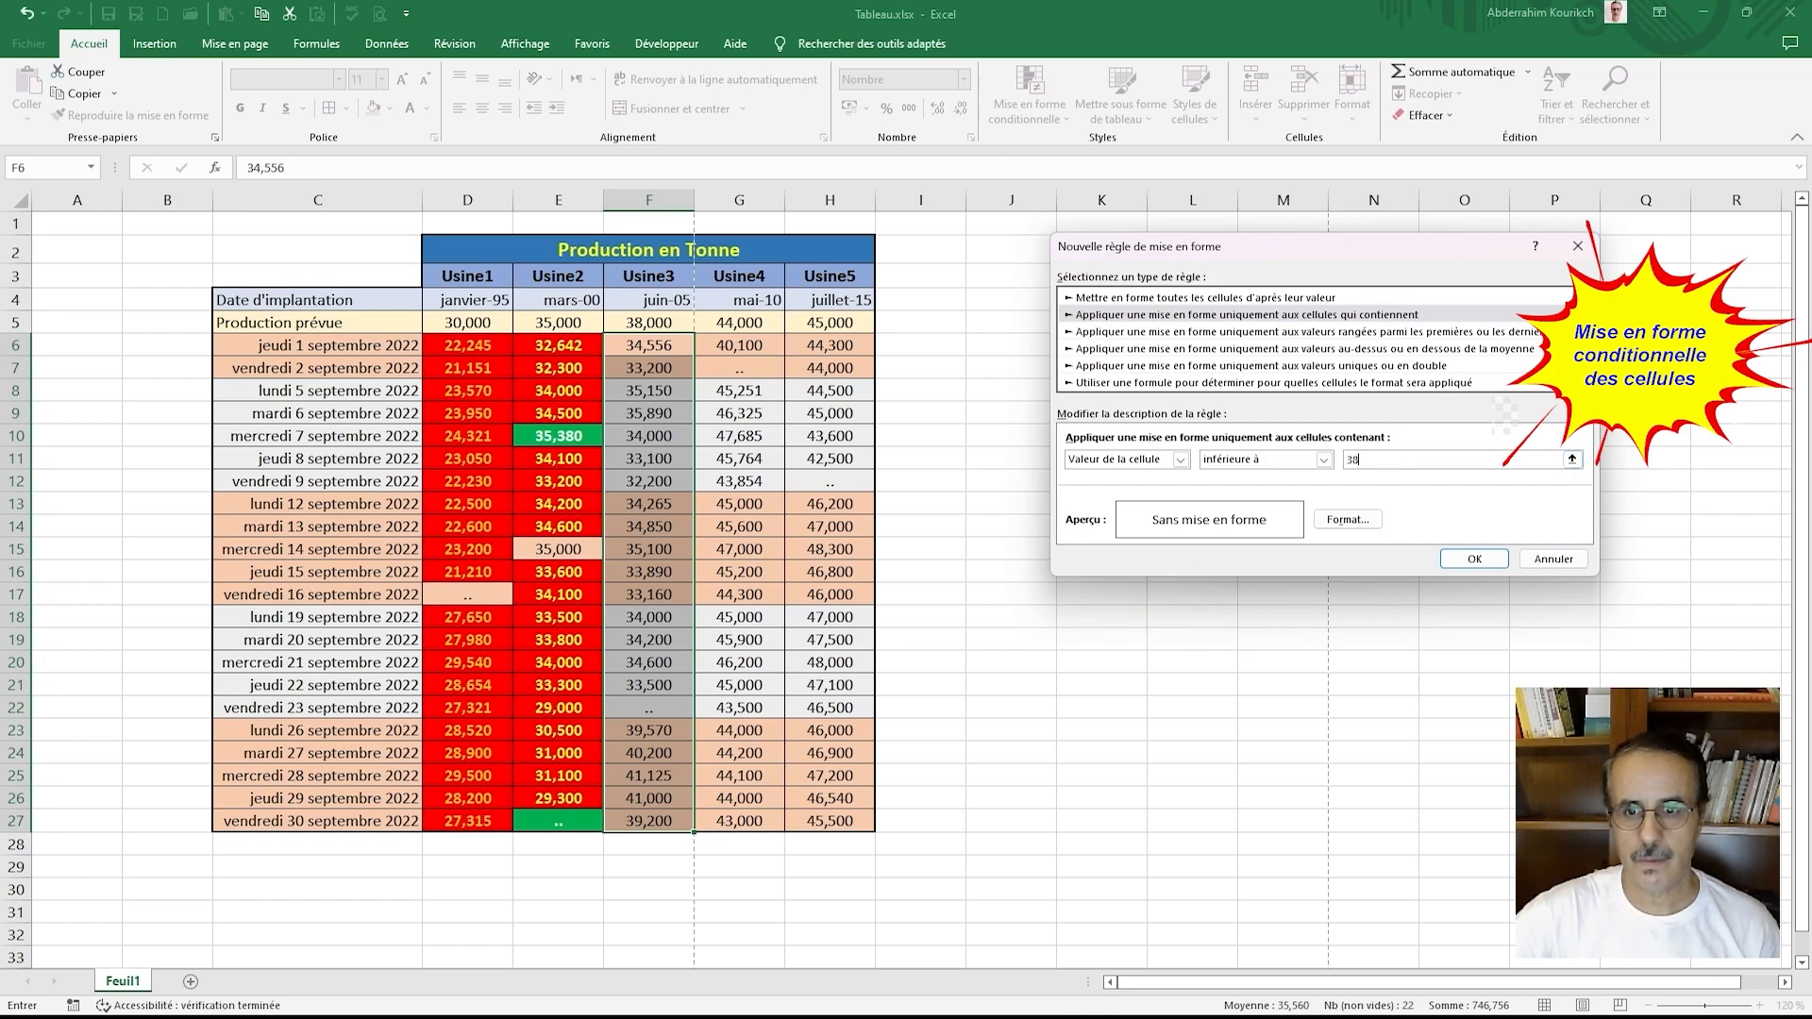
Step: Format the less-than-38 rule with a bold yellow font and a red fill, and accept the cell format
{"action": "left_click", "coordinate": [1347, 519]}
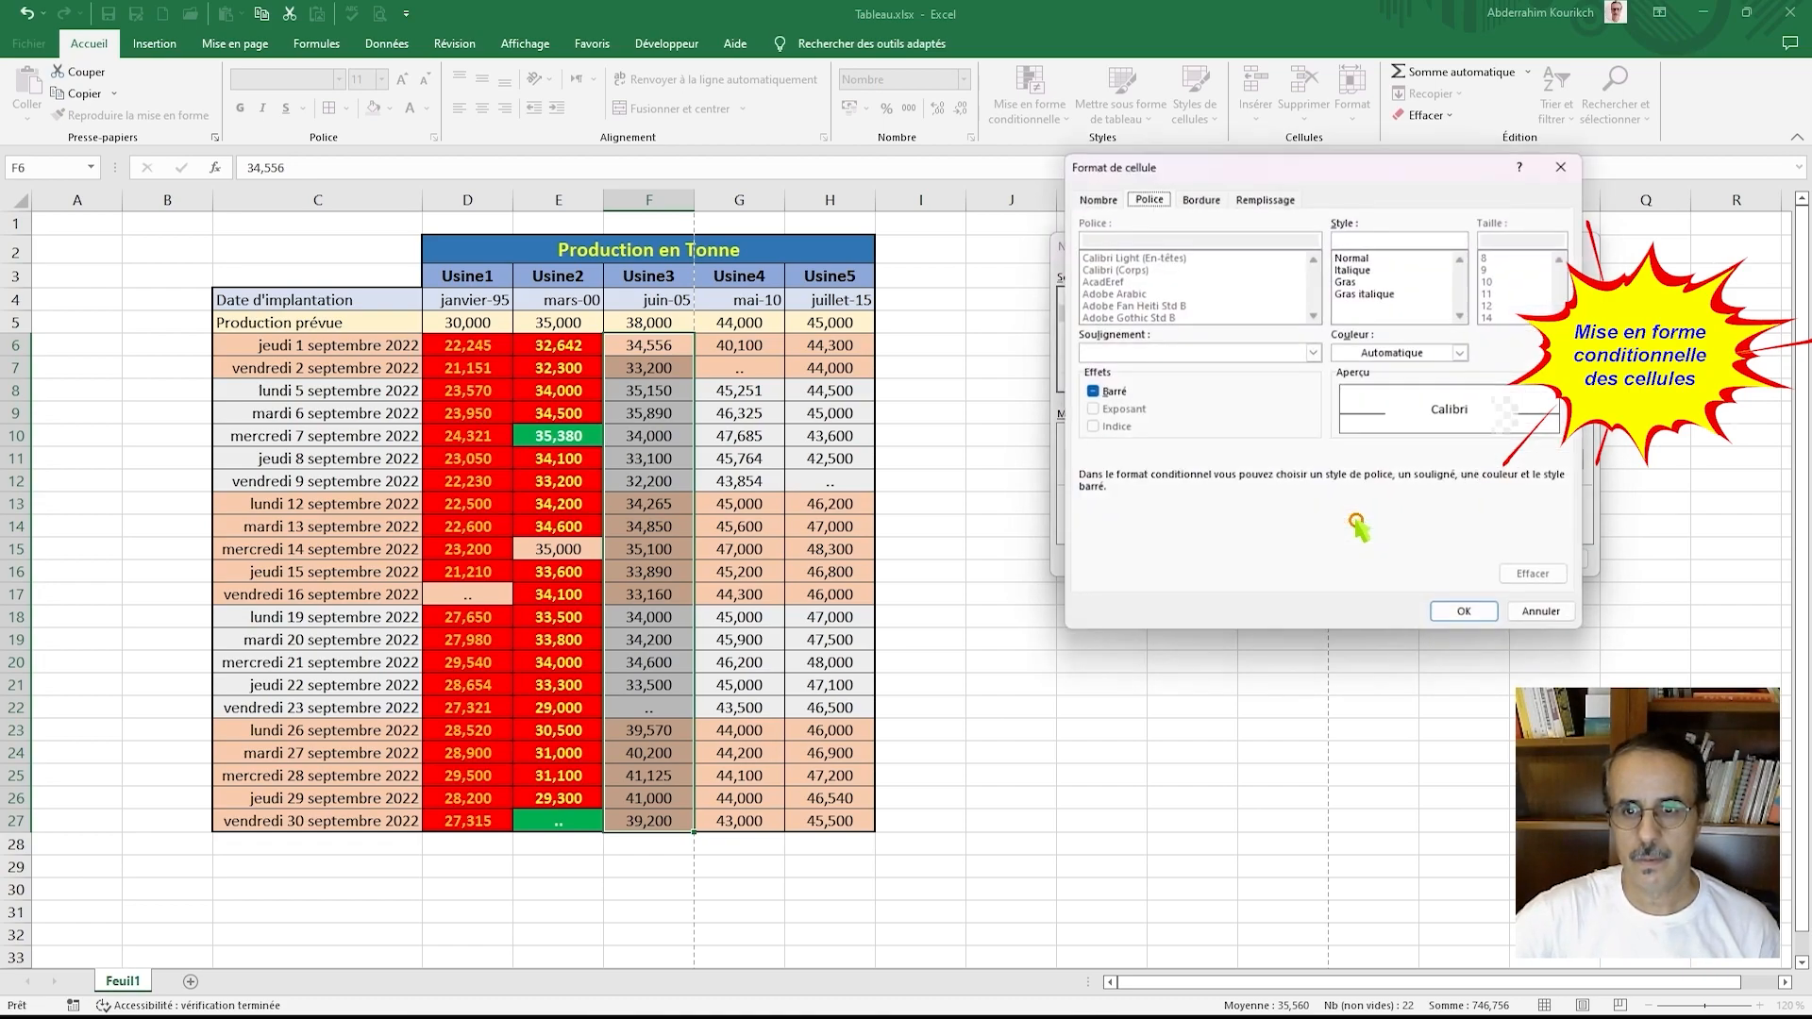
{"action": "left_click", "coordinate": [1359, 280]}
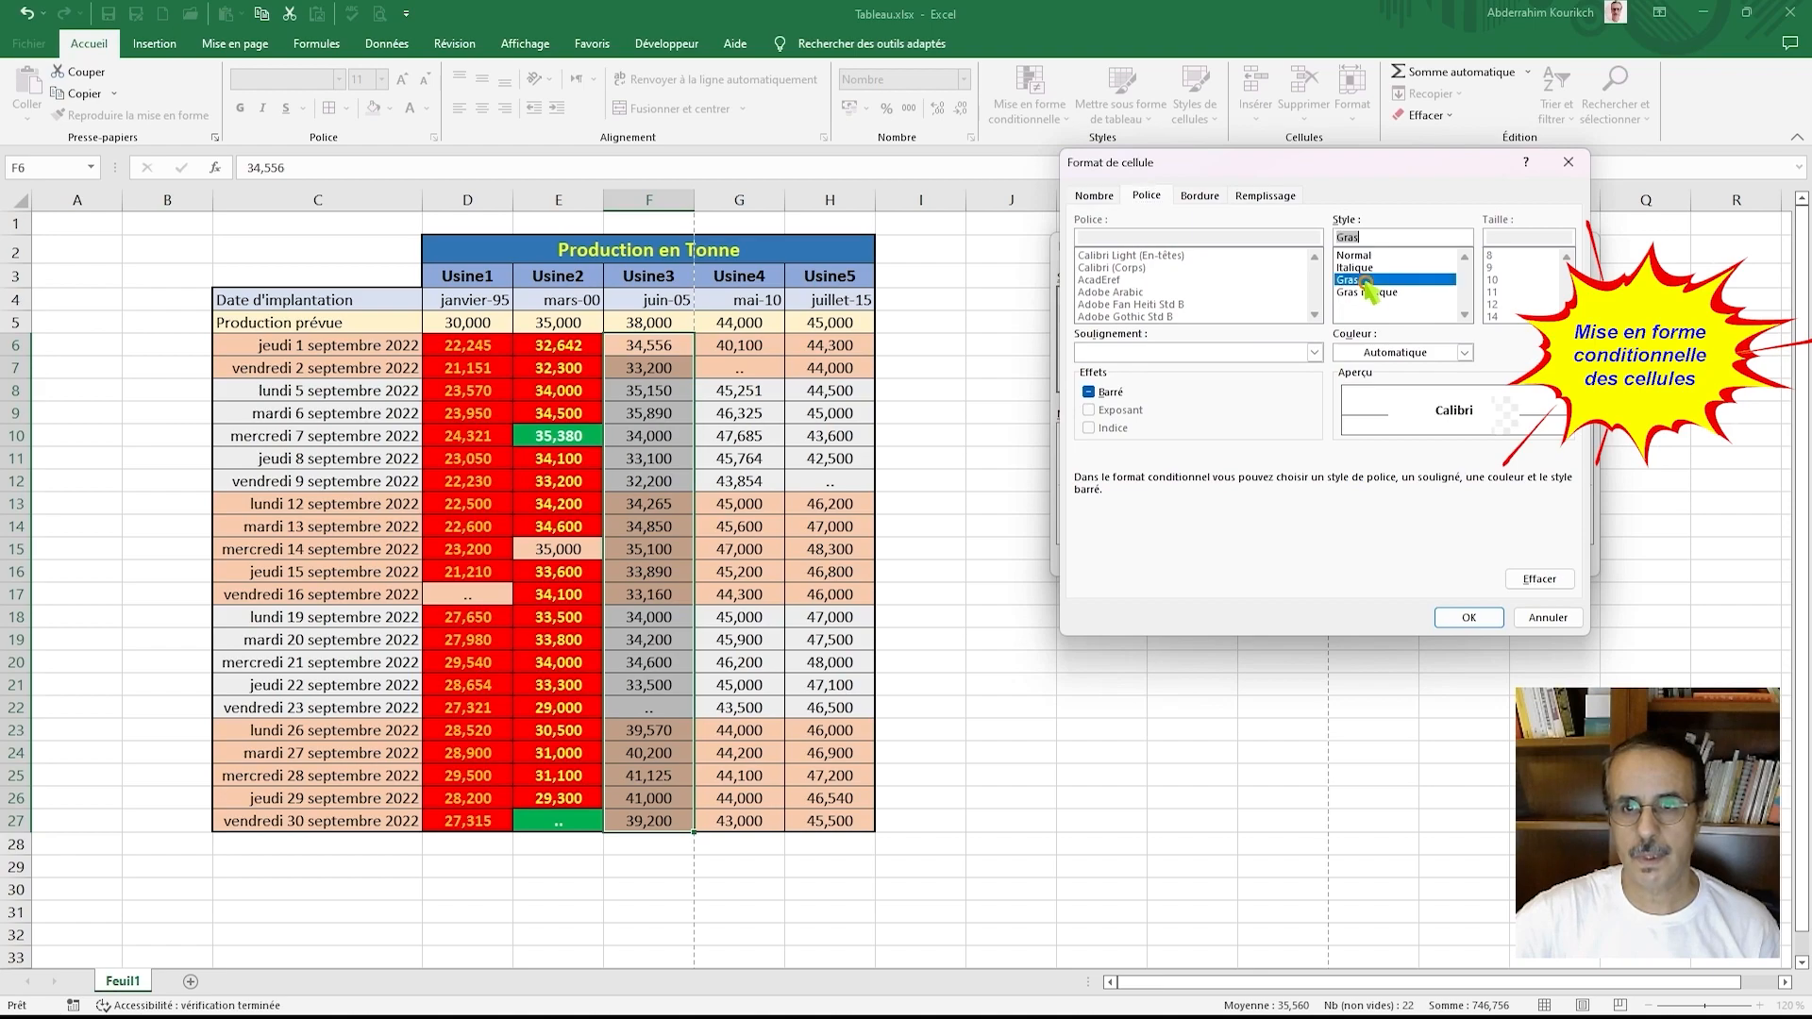
{"action": "left_click", "coordinate": [1429, 355]}
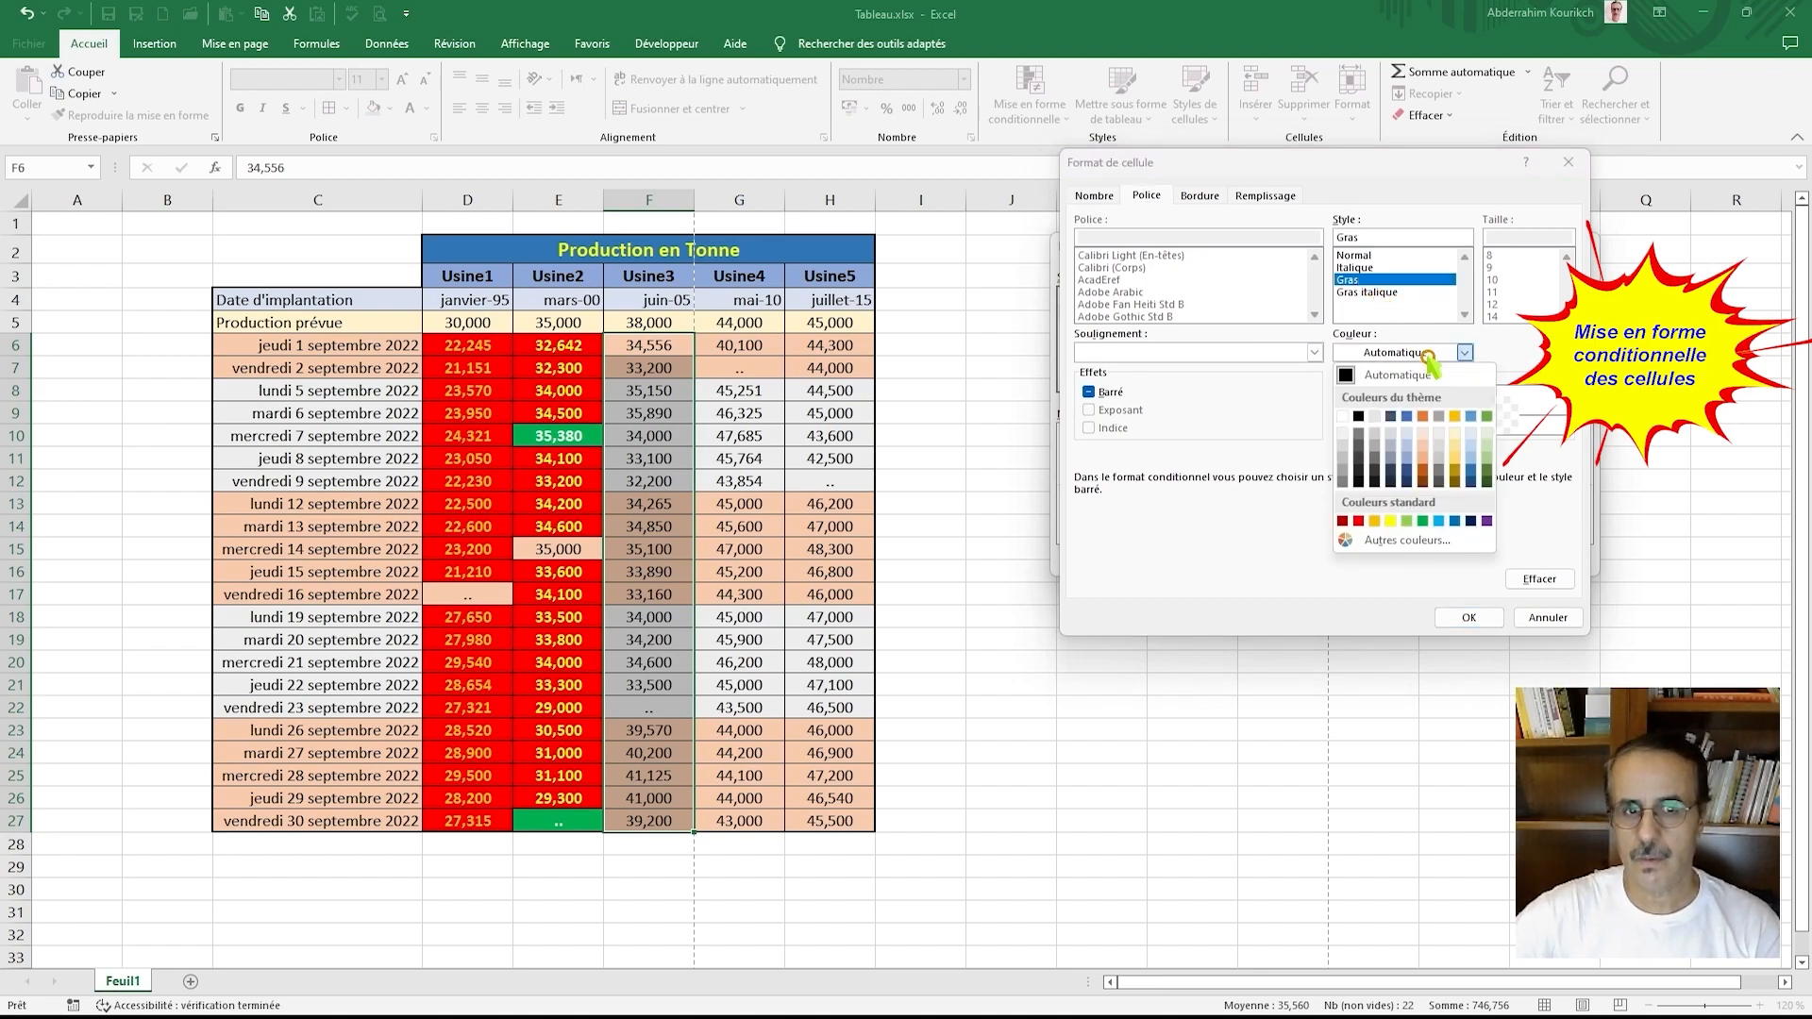
{"action": "left_click", "coordinate": [1392, 522]}
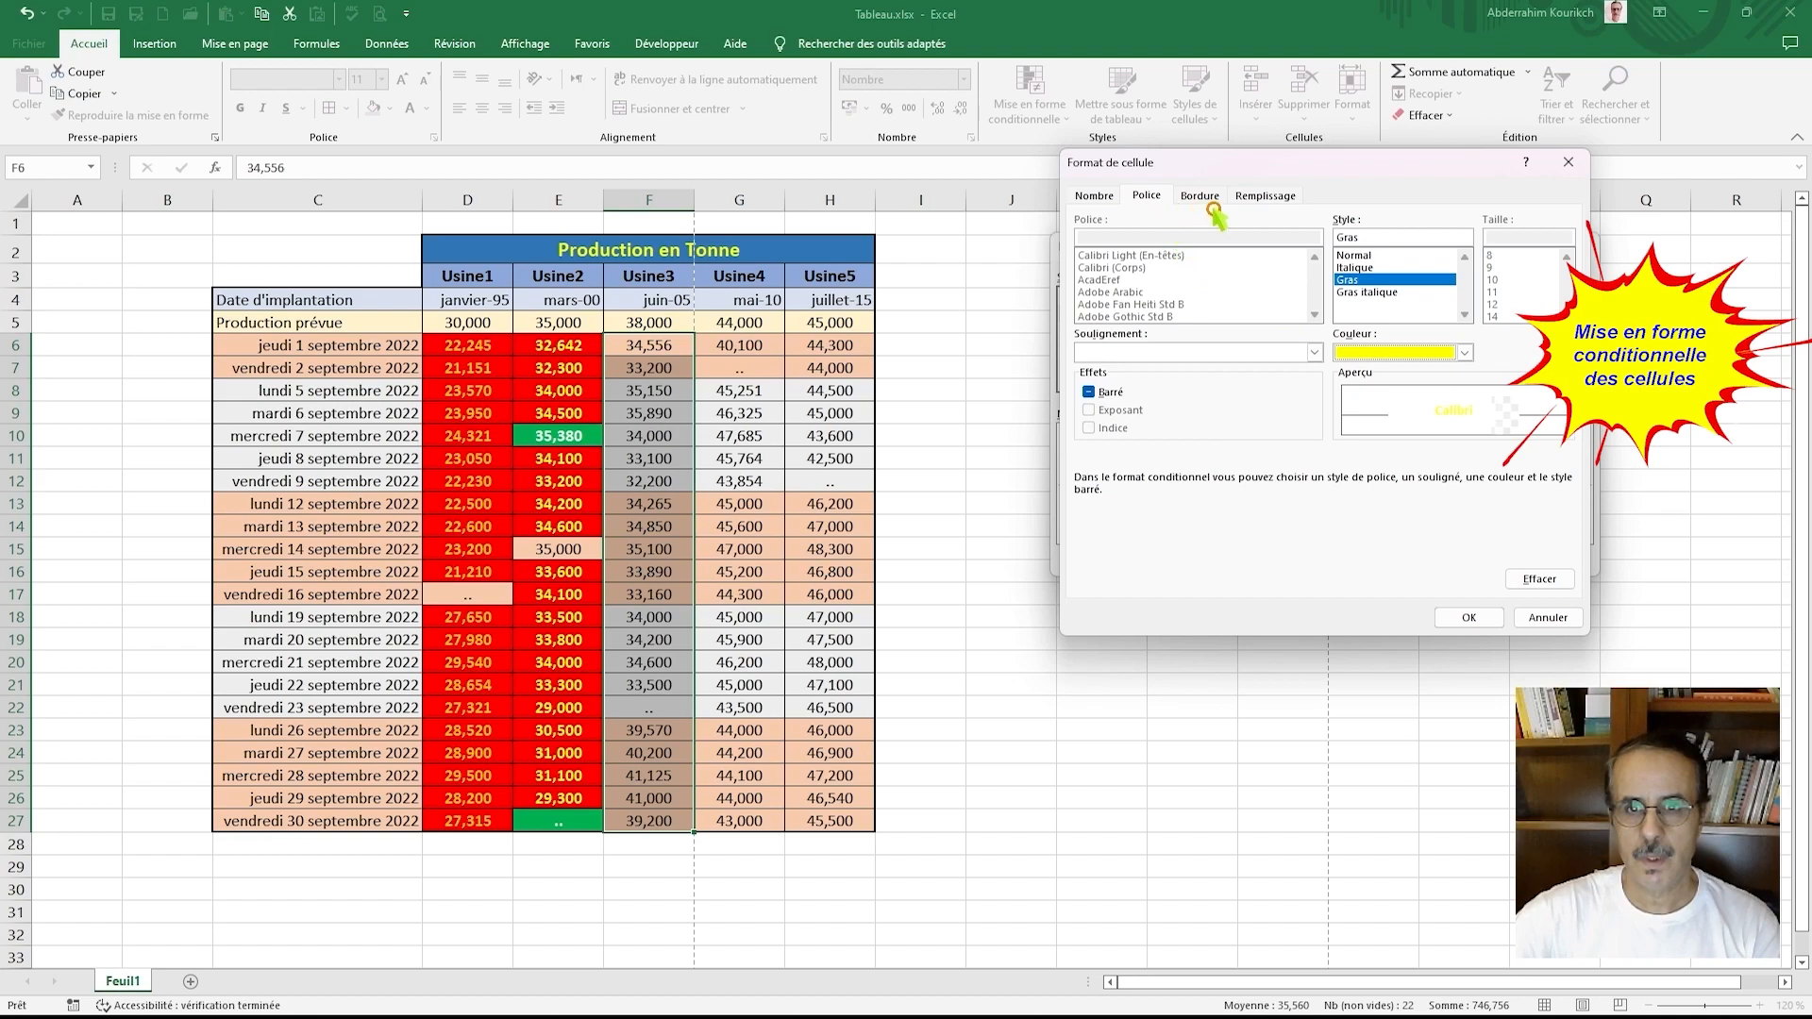
{"action": "left_click", "coordinate": [1266, 195]}
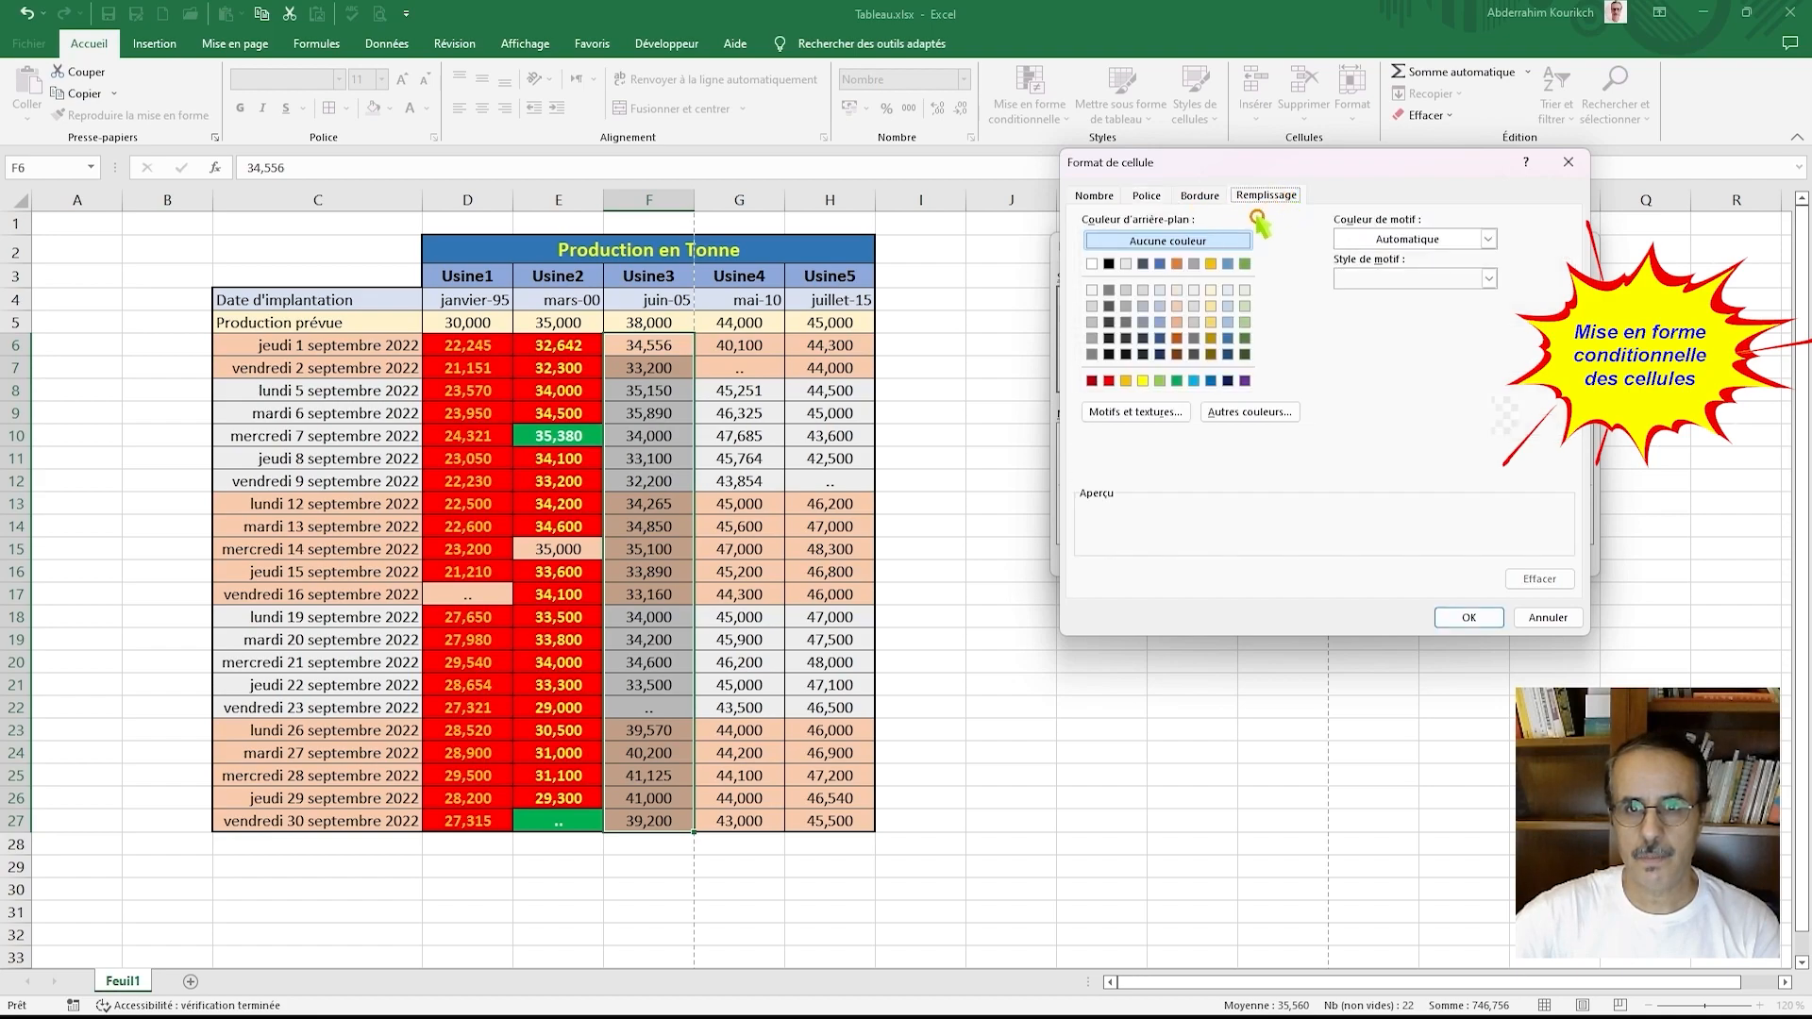
{"action": "left_click", "coordinate": [1110, 381]}
{"action": "left_click", "coordinate": [1468, 617]}
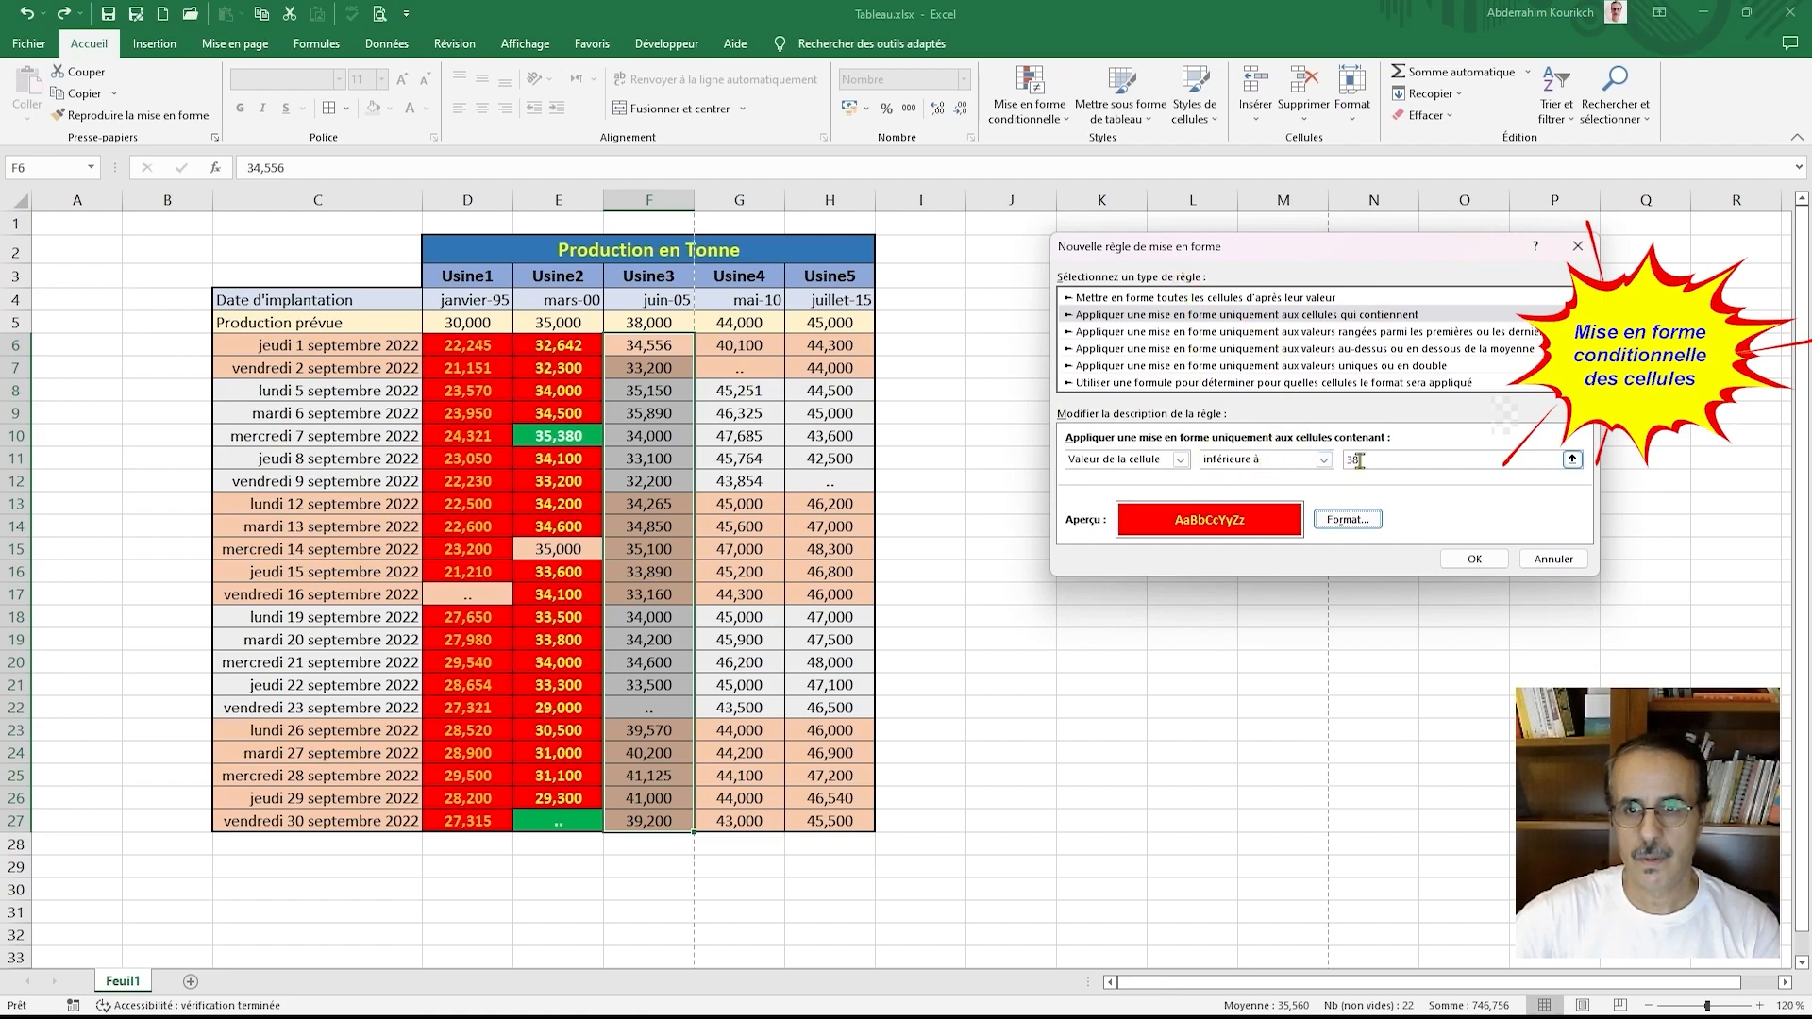
Step: Review the font format of the less-than-38 rule, save the rule and apply it to F6:F27
{"action": "left_click", "coordinate": [1370, 519]}
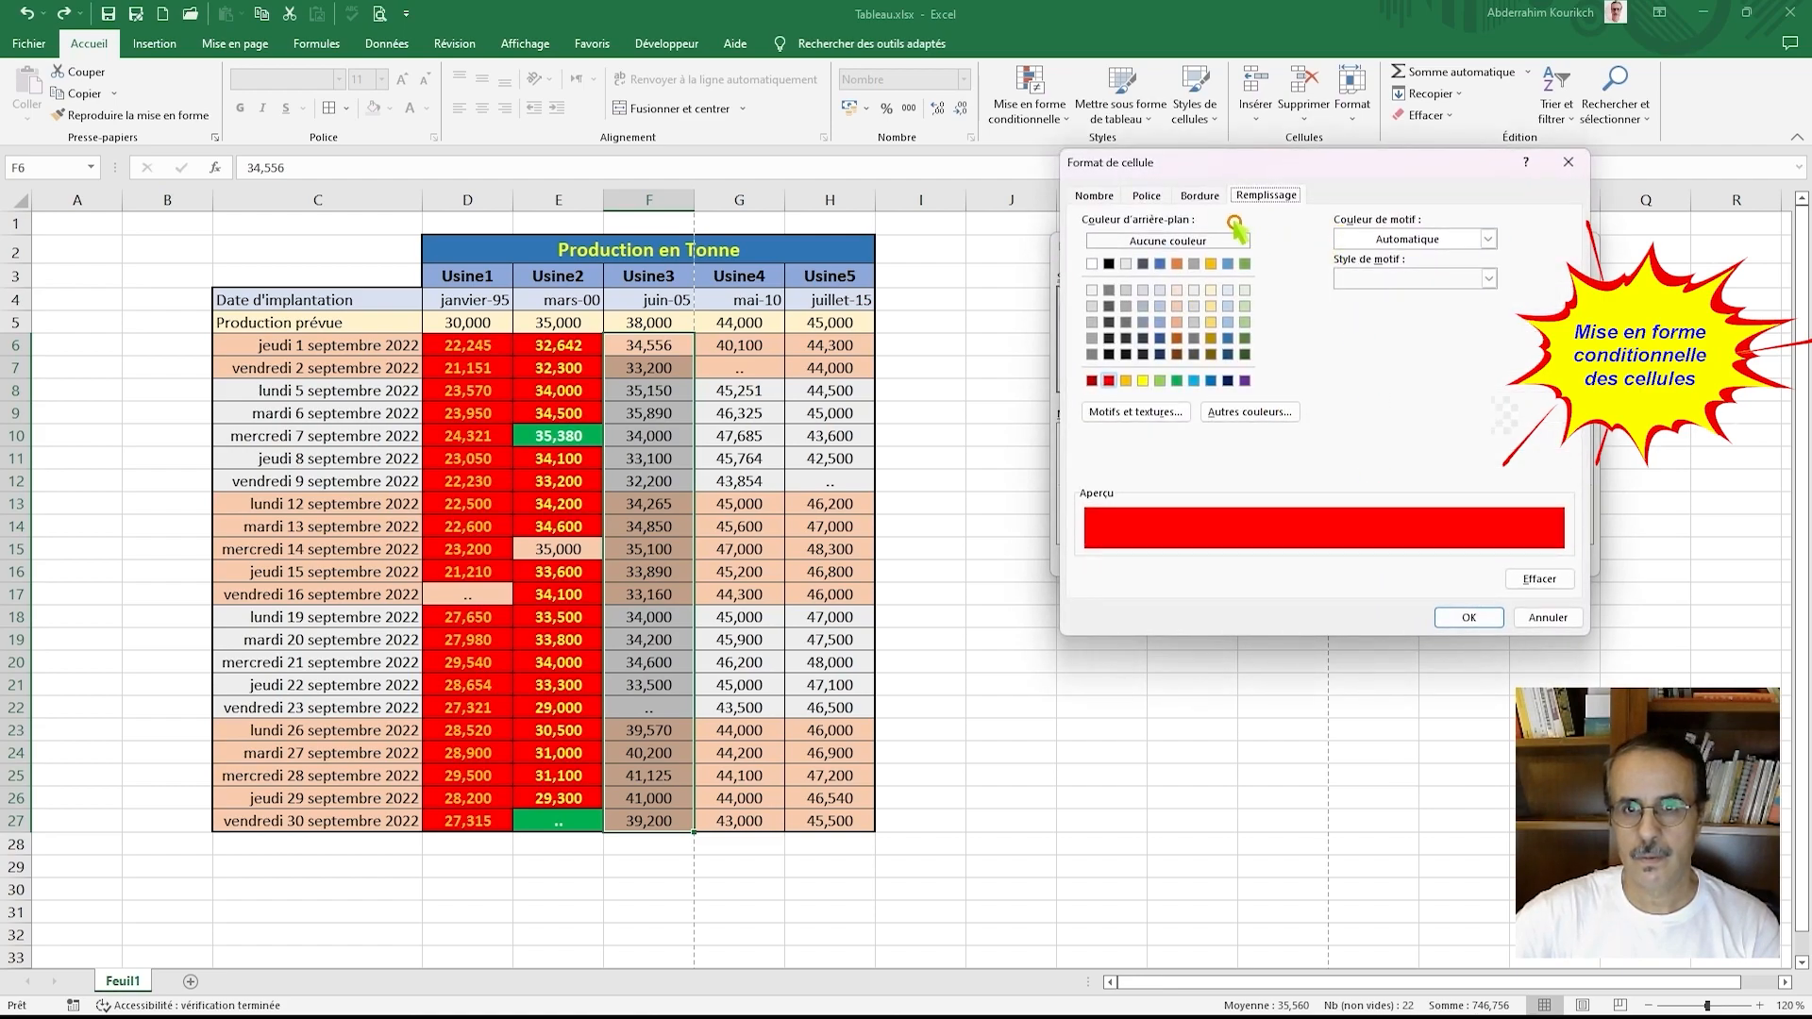
{"action": "left_click", "coordinate": [1148, 196]}
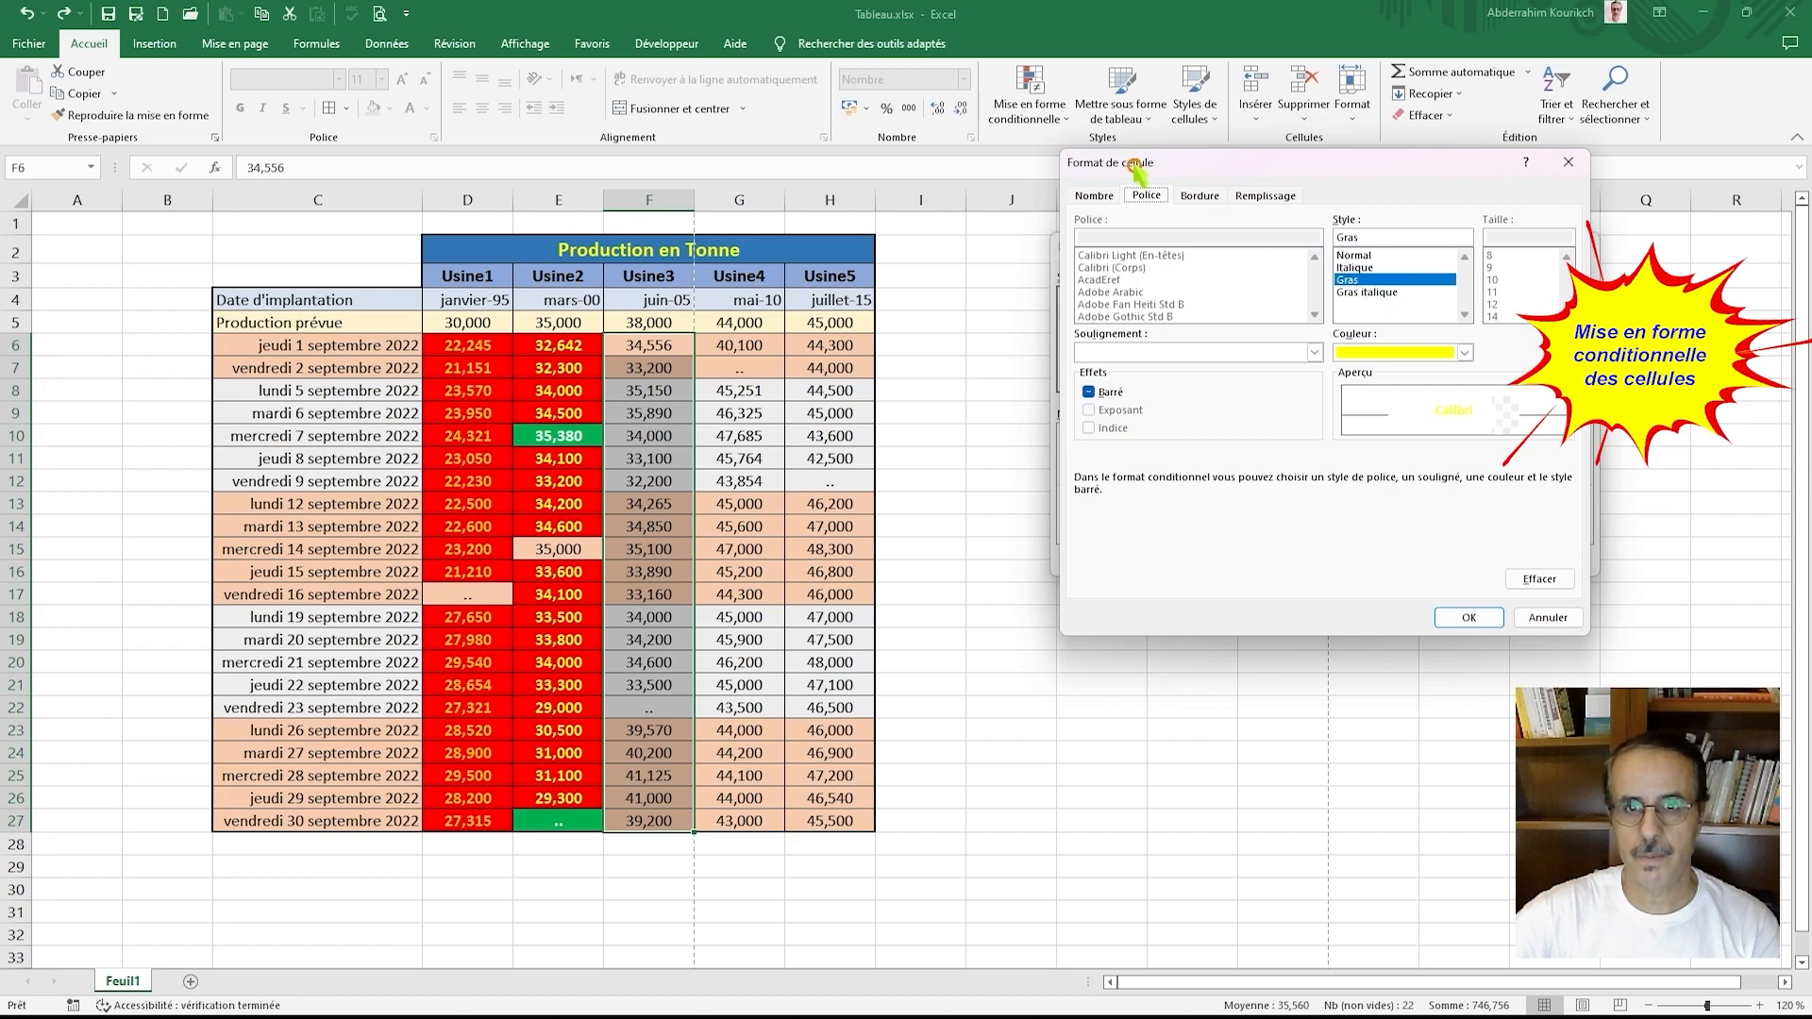
{"action": "left_click", "coordinate": [1470, 618]}
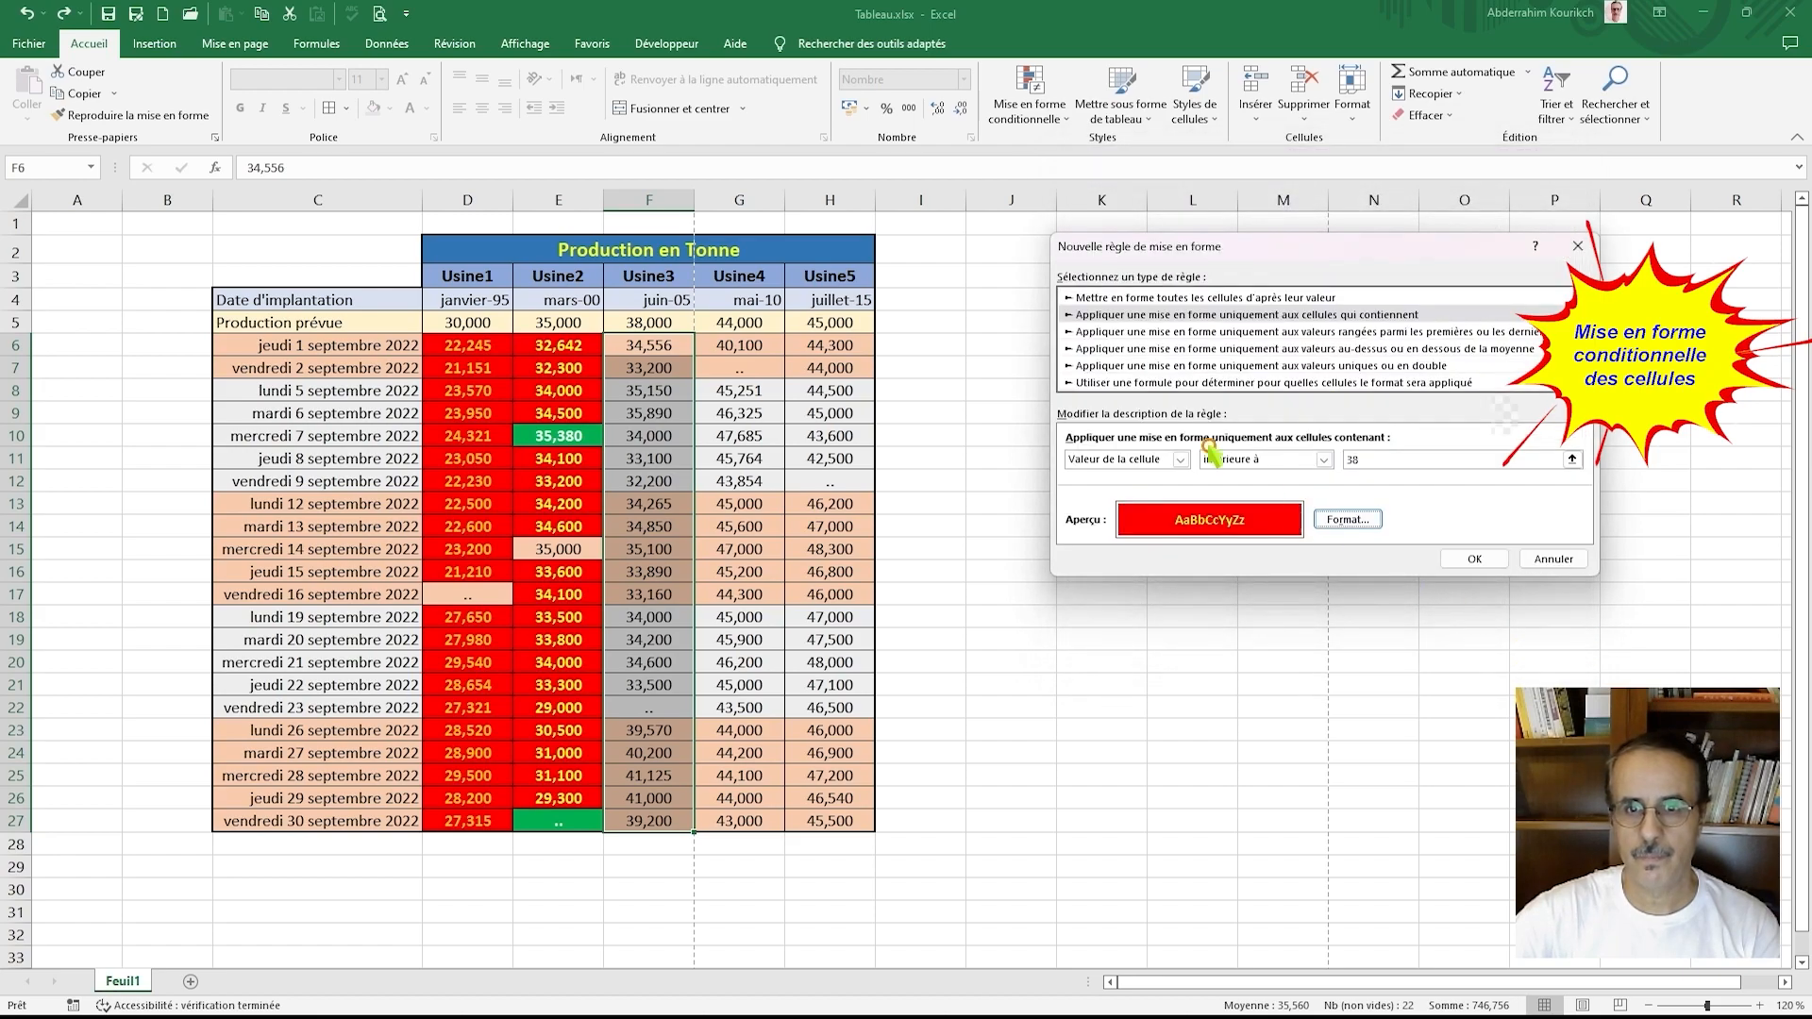
{"action": "left_click", "coordinate": [1477, 558]}
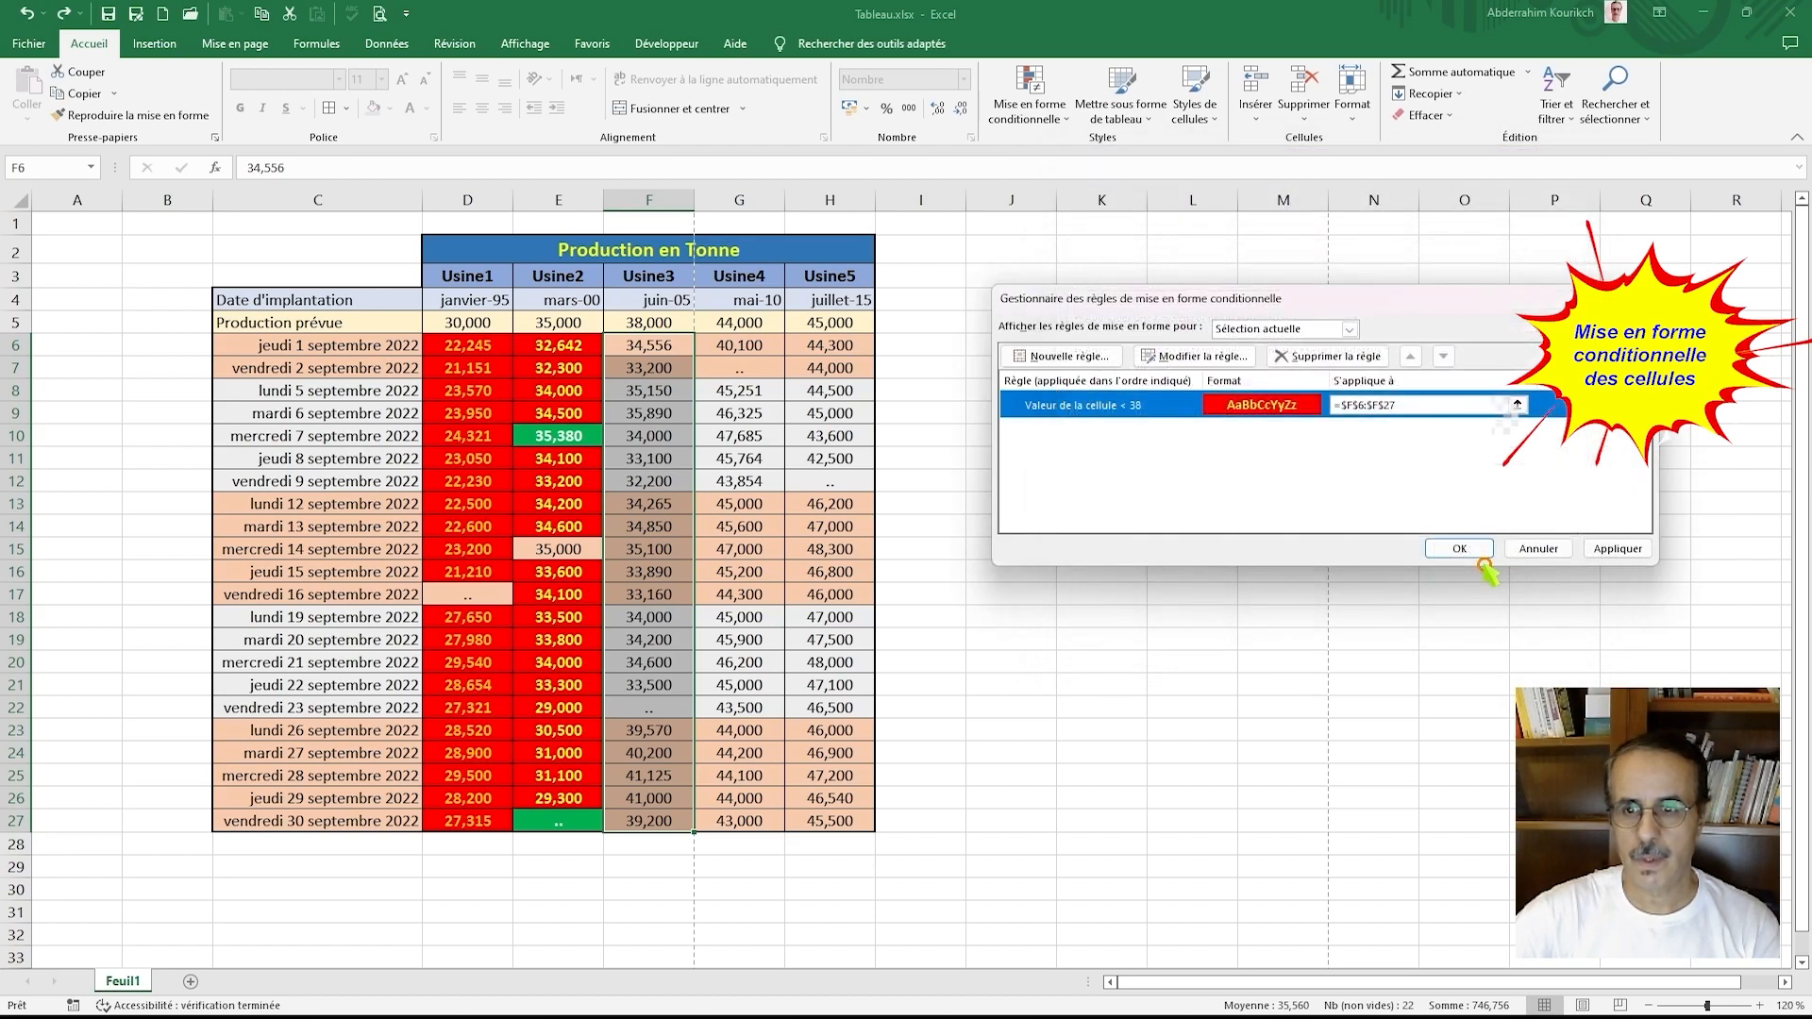
{"action": "left_click", "coordinate": [1613, 563]}
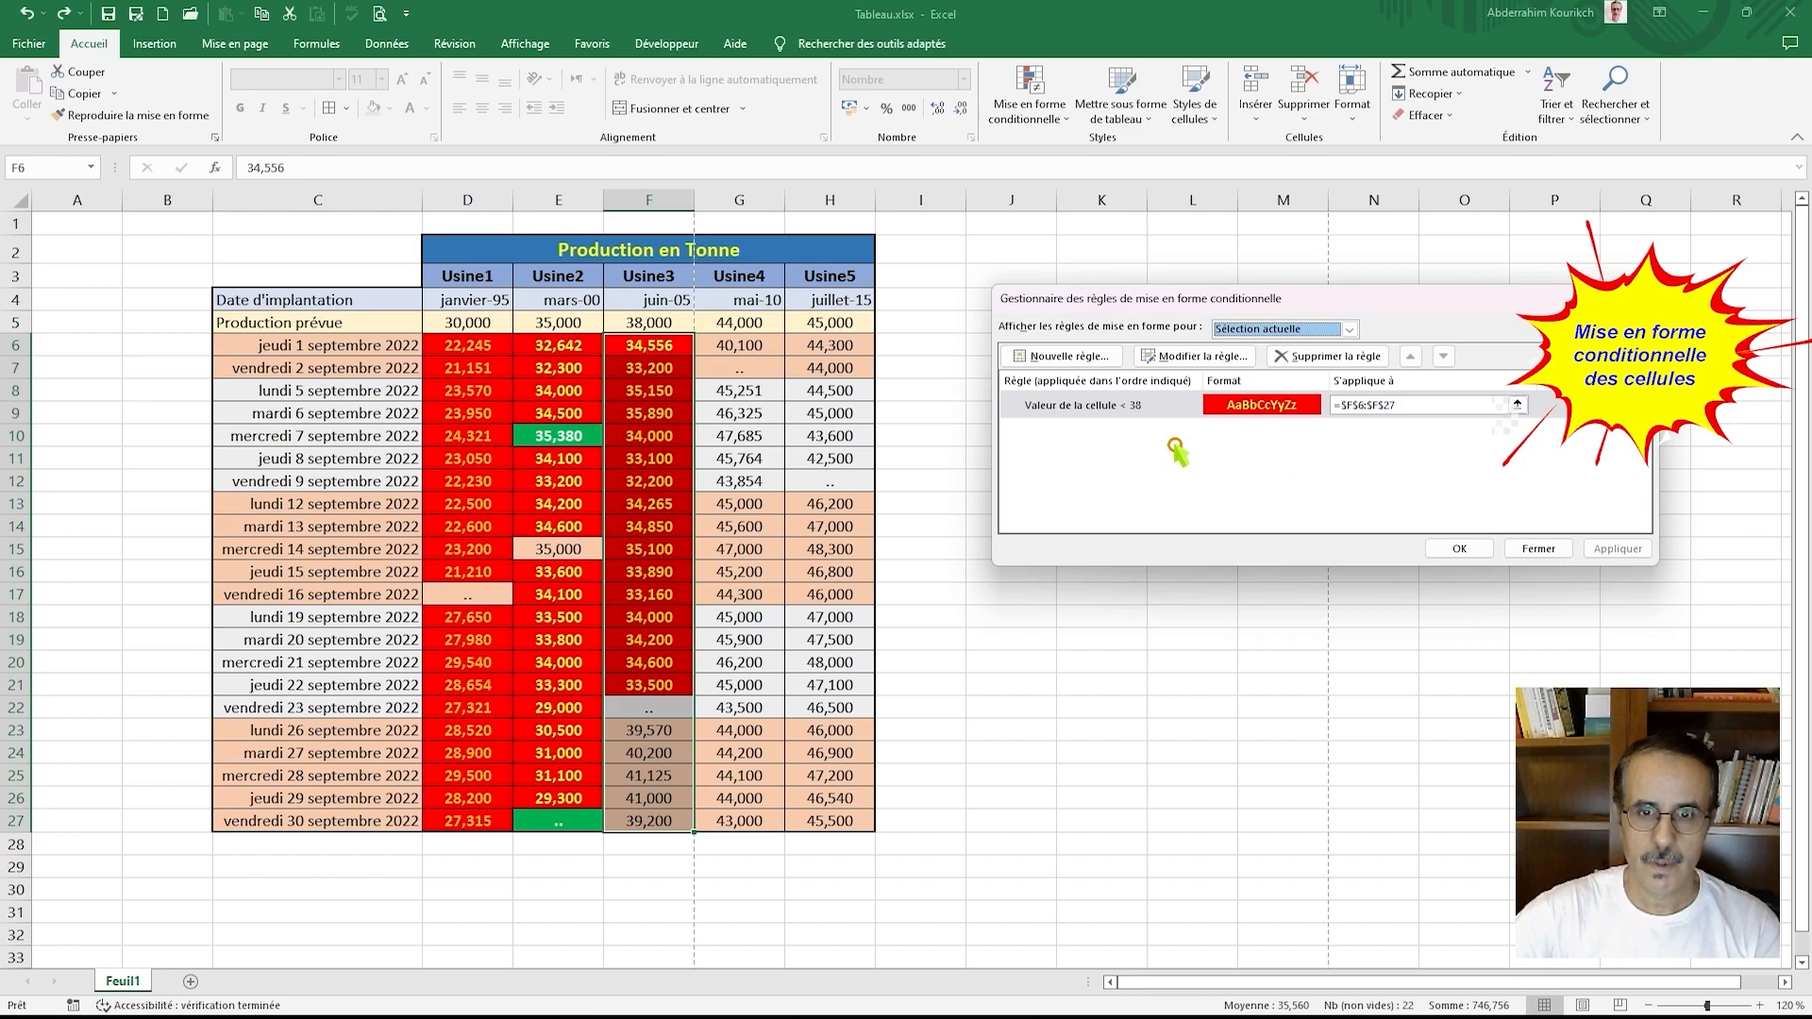
Step: Create a second conditional formatting rule for F6:F27 that targets cell values greater than 38
{"action": "left_click", "coordinate": [1071, 359]}
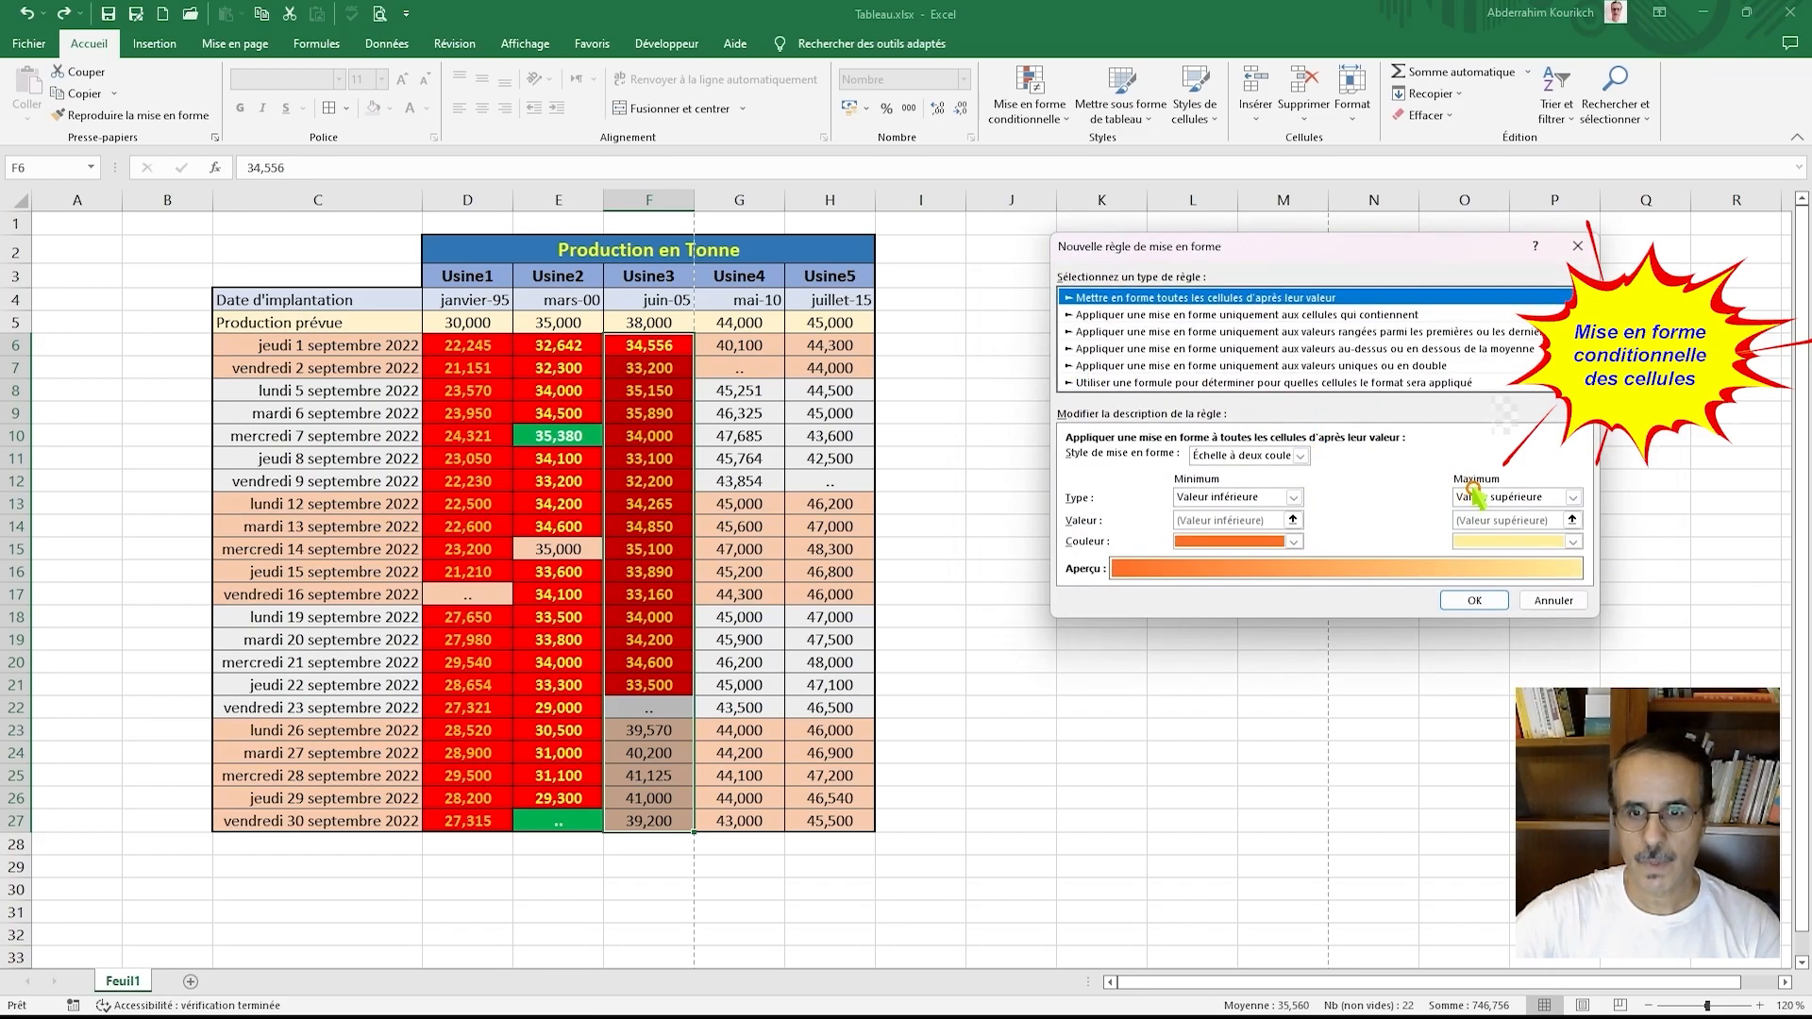
{"action": "left_click", "coordinate": [1119, 315]}
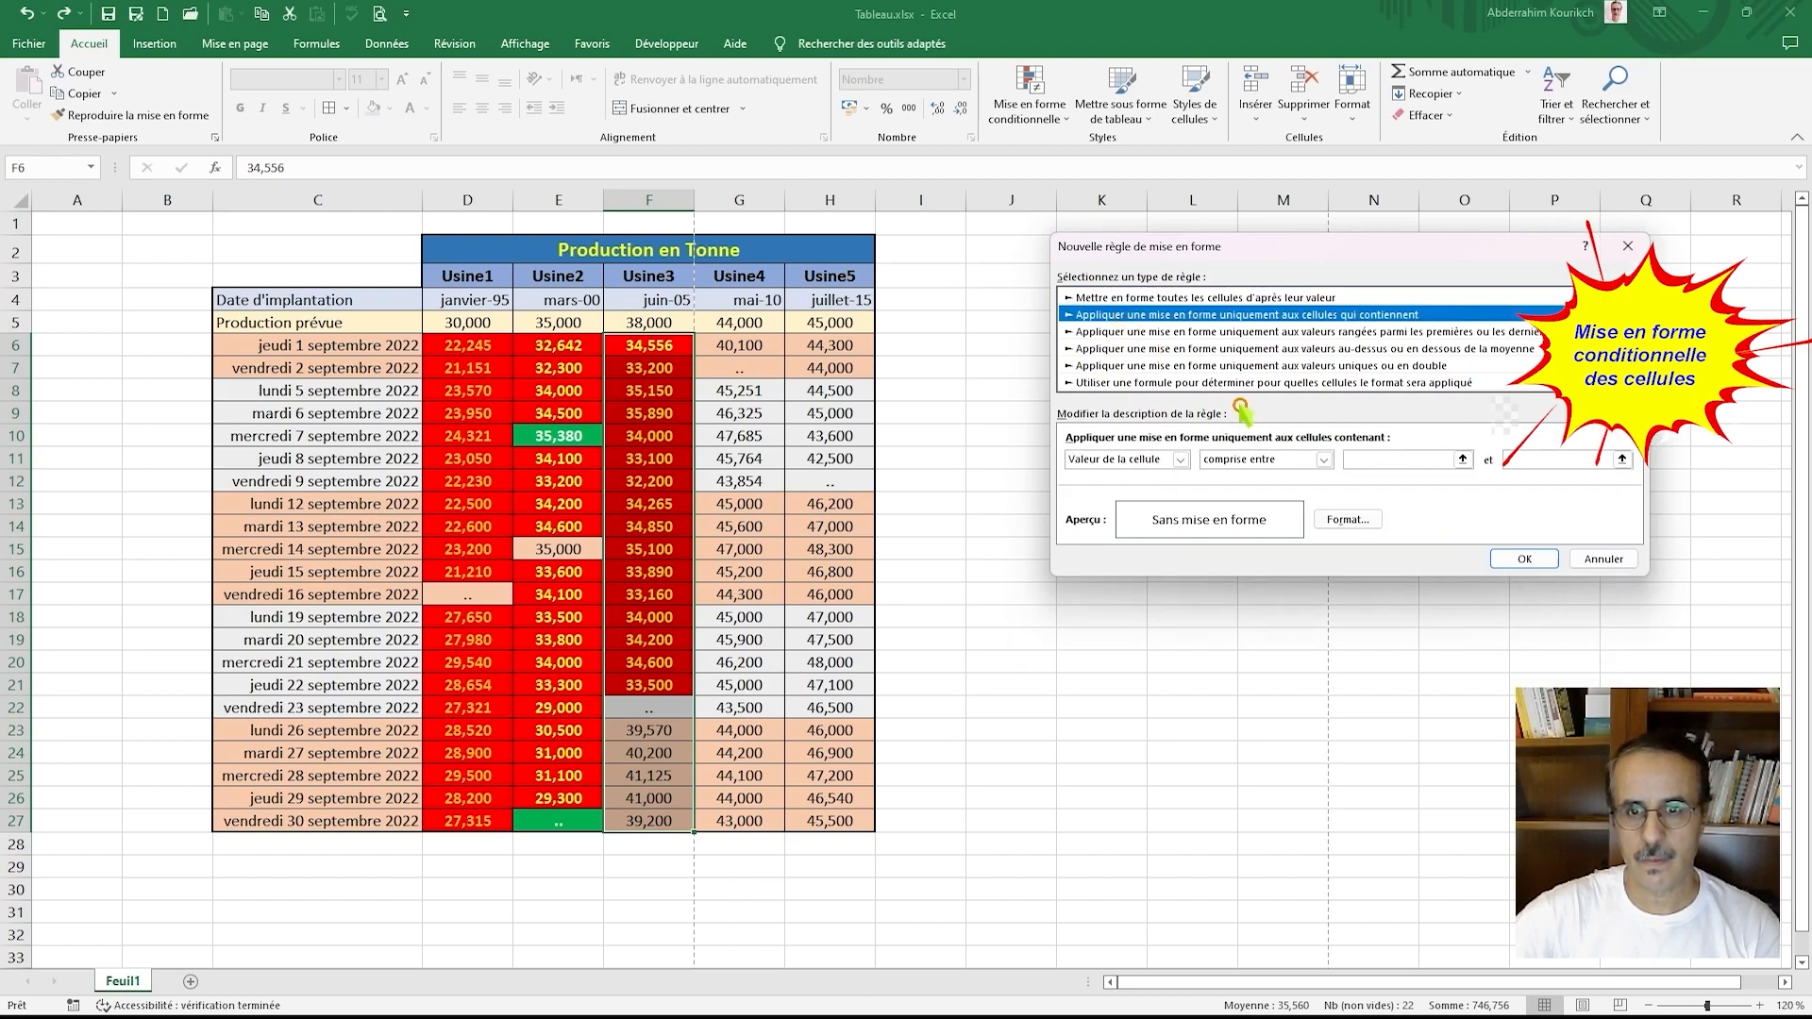
{"action": "left_click", "coordinate": [1324, 459]}
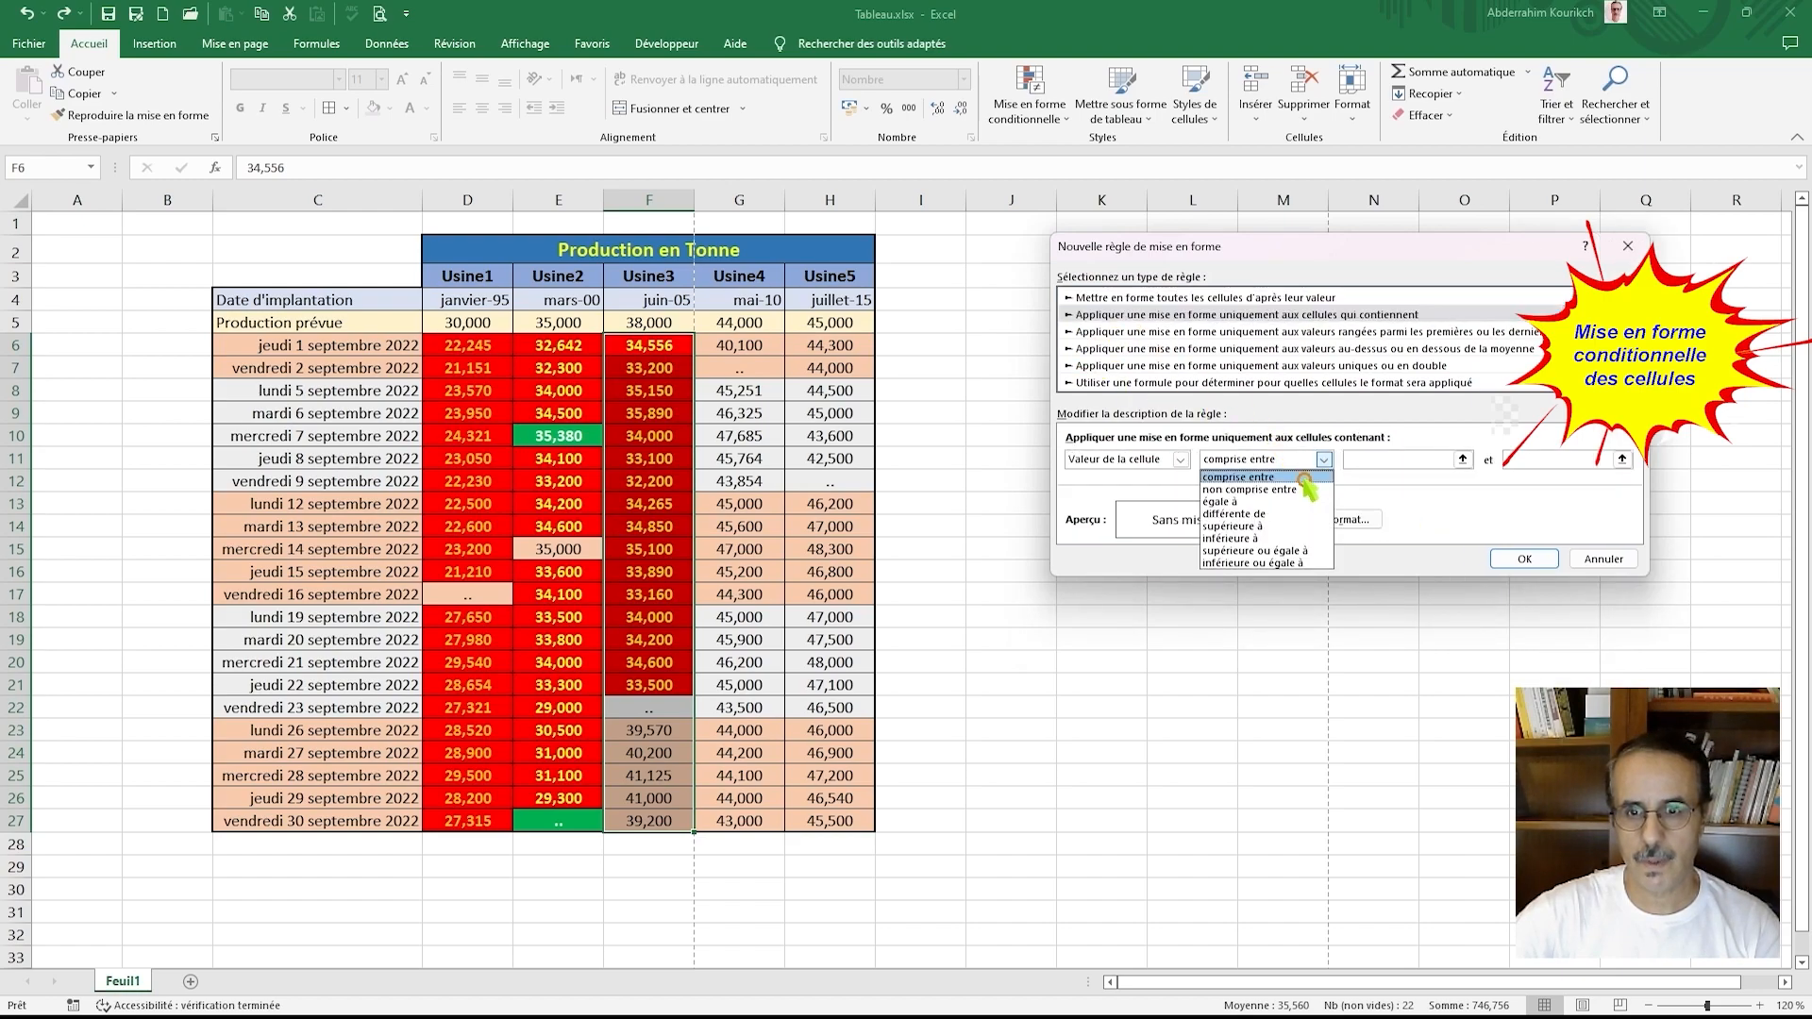
{"action": "left_click", "coordinate": [1236, 525]}
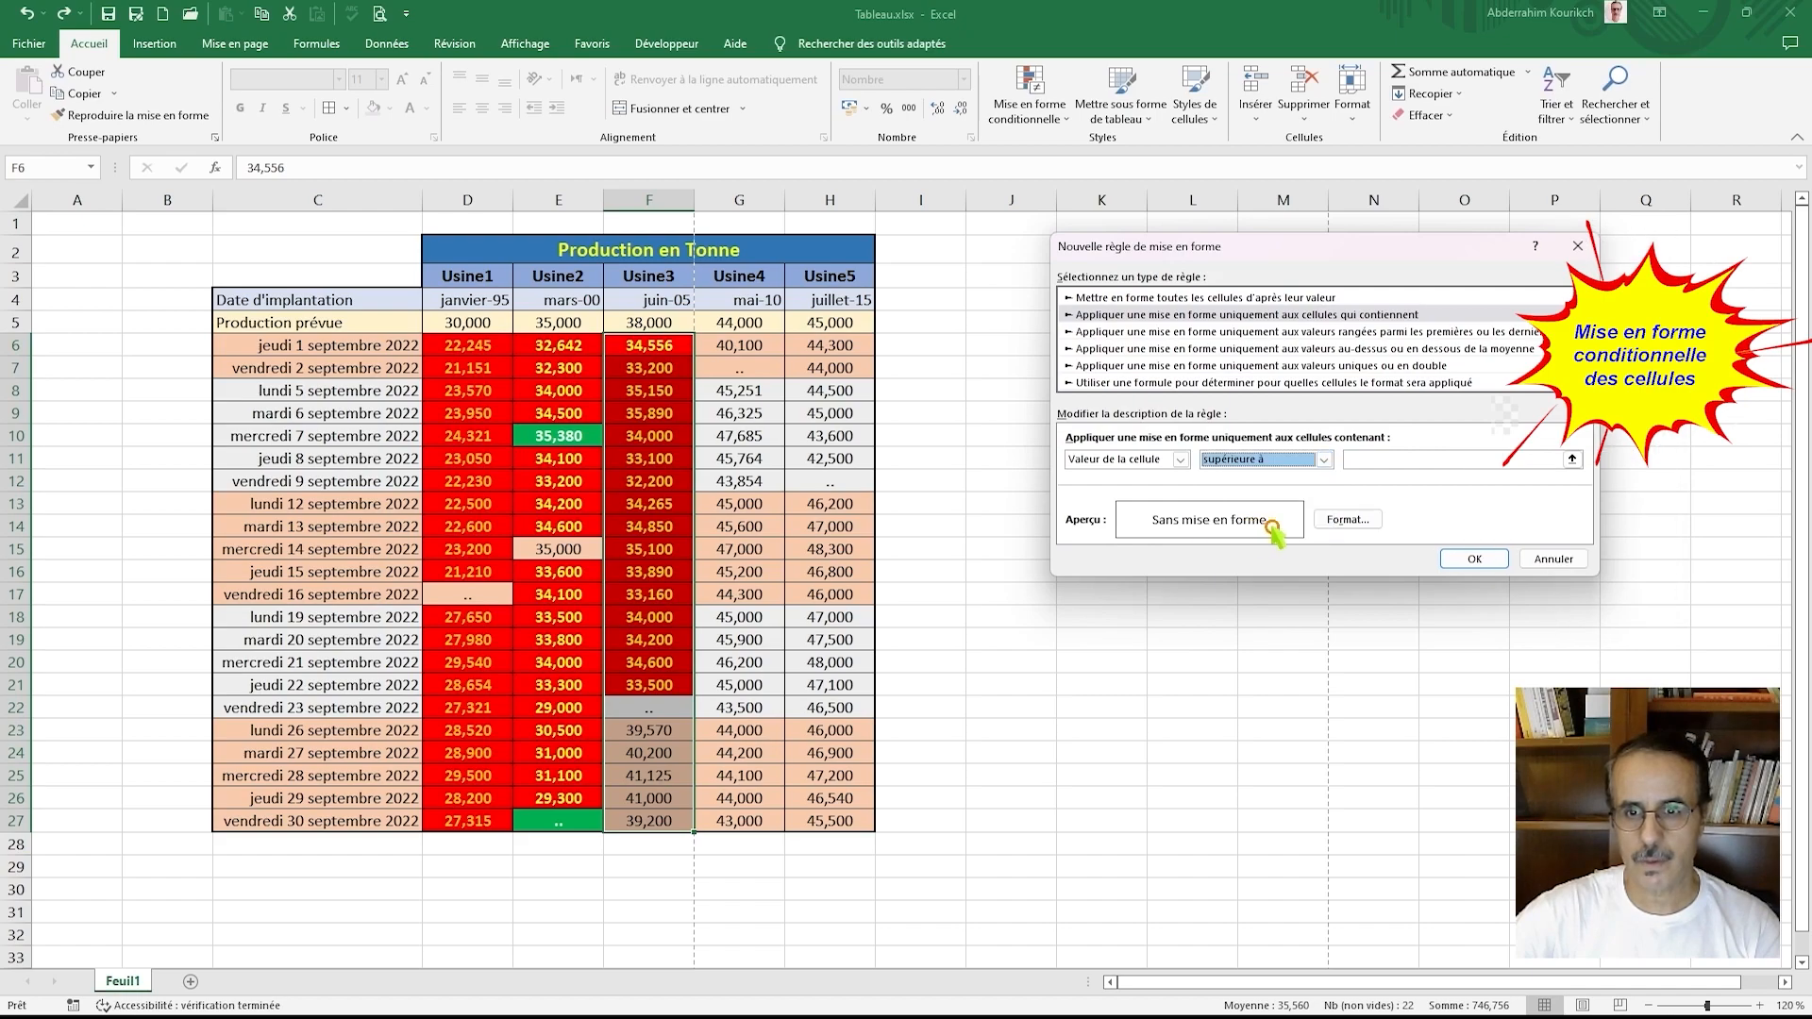
{"action": "left_click", "coordinate": [1448, 459]}
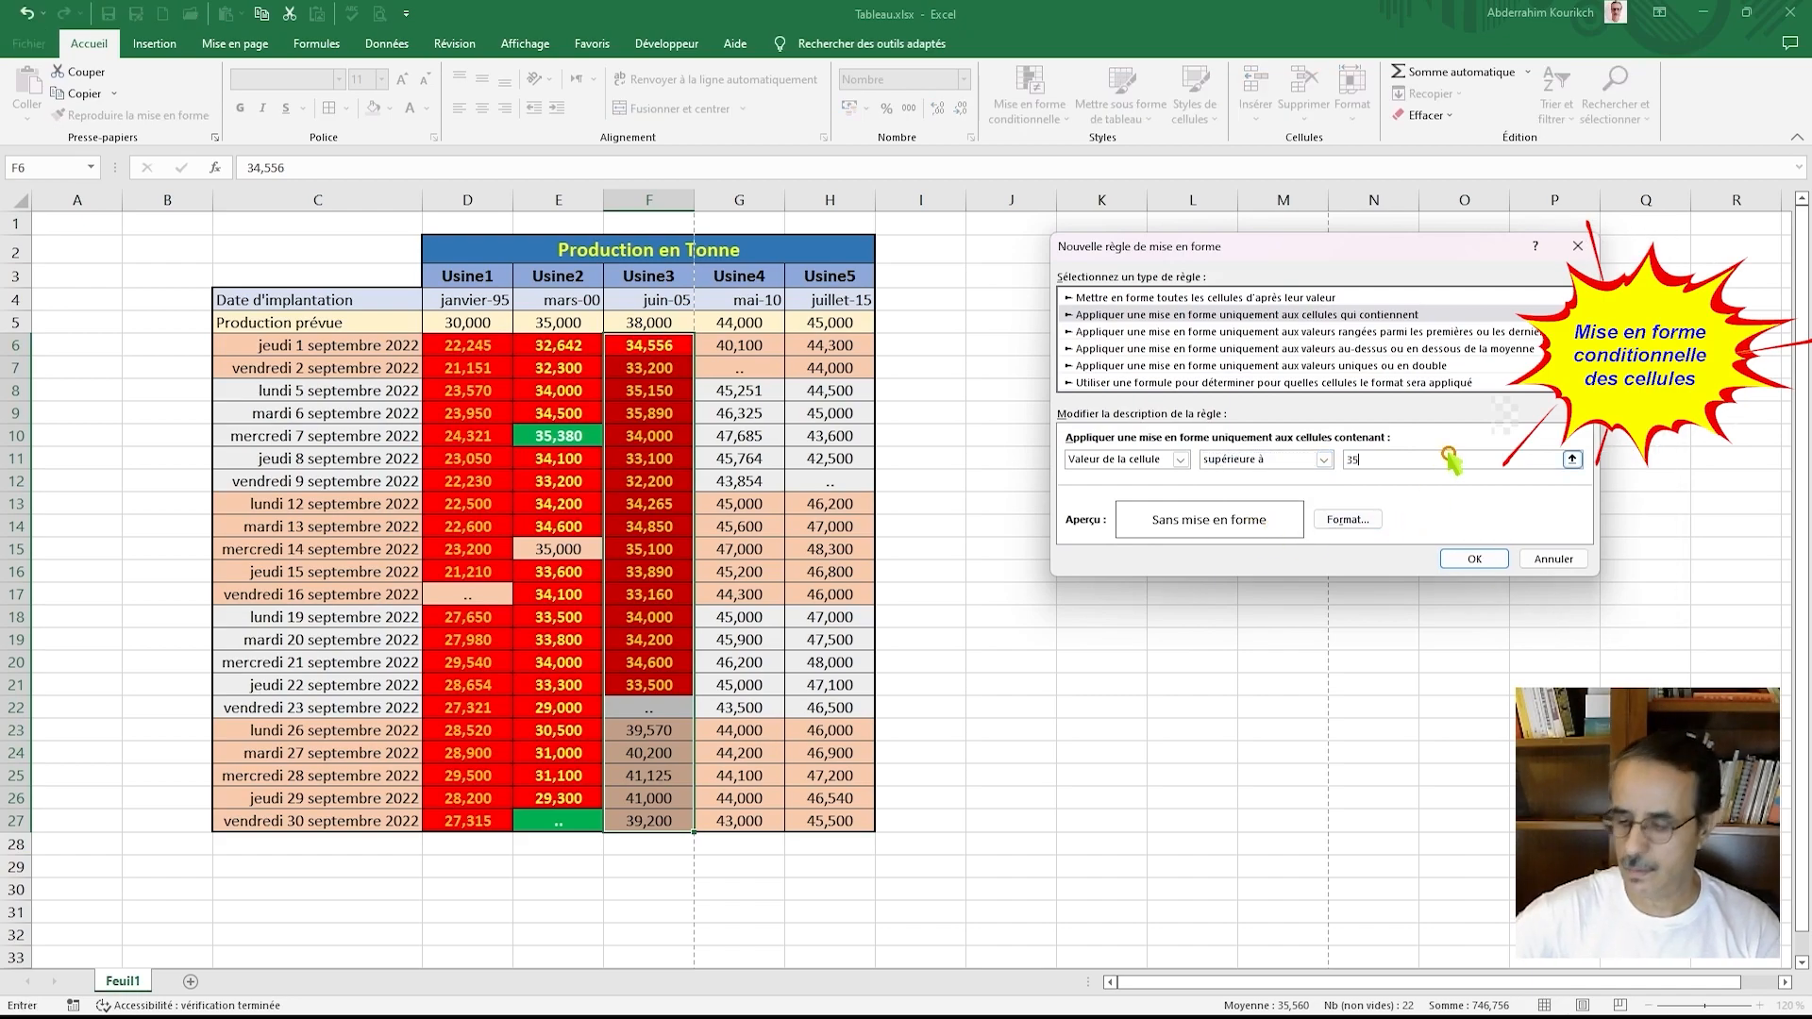
{"action": "key", "text": "BackSpace"}
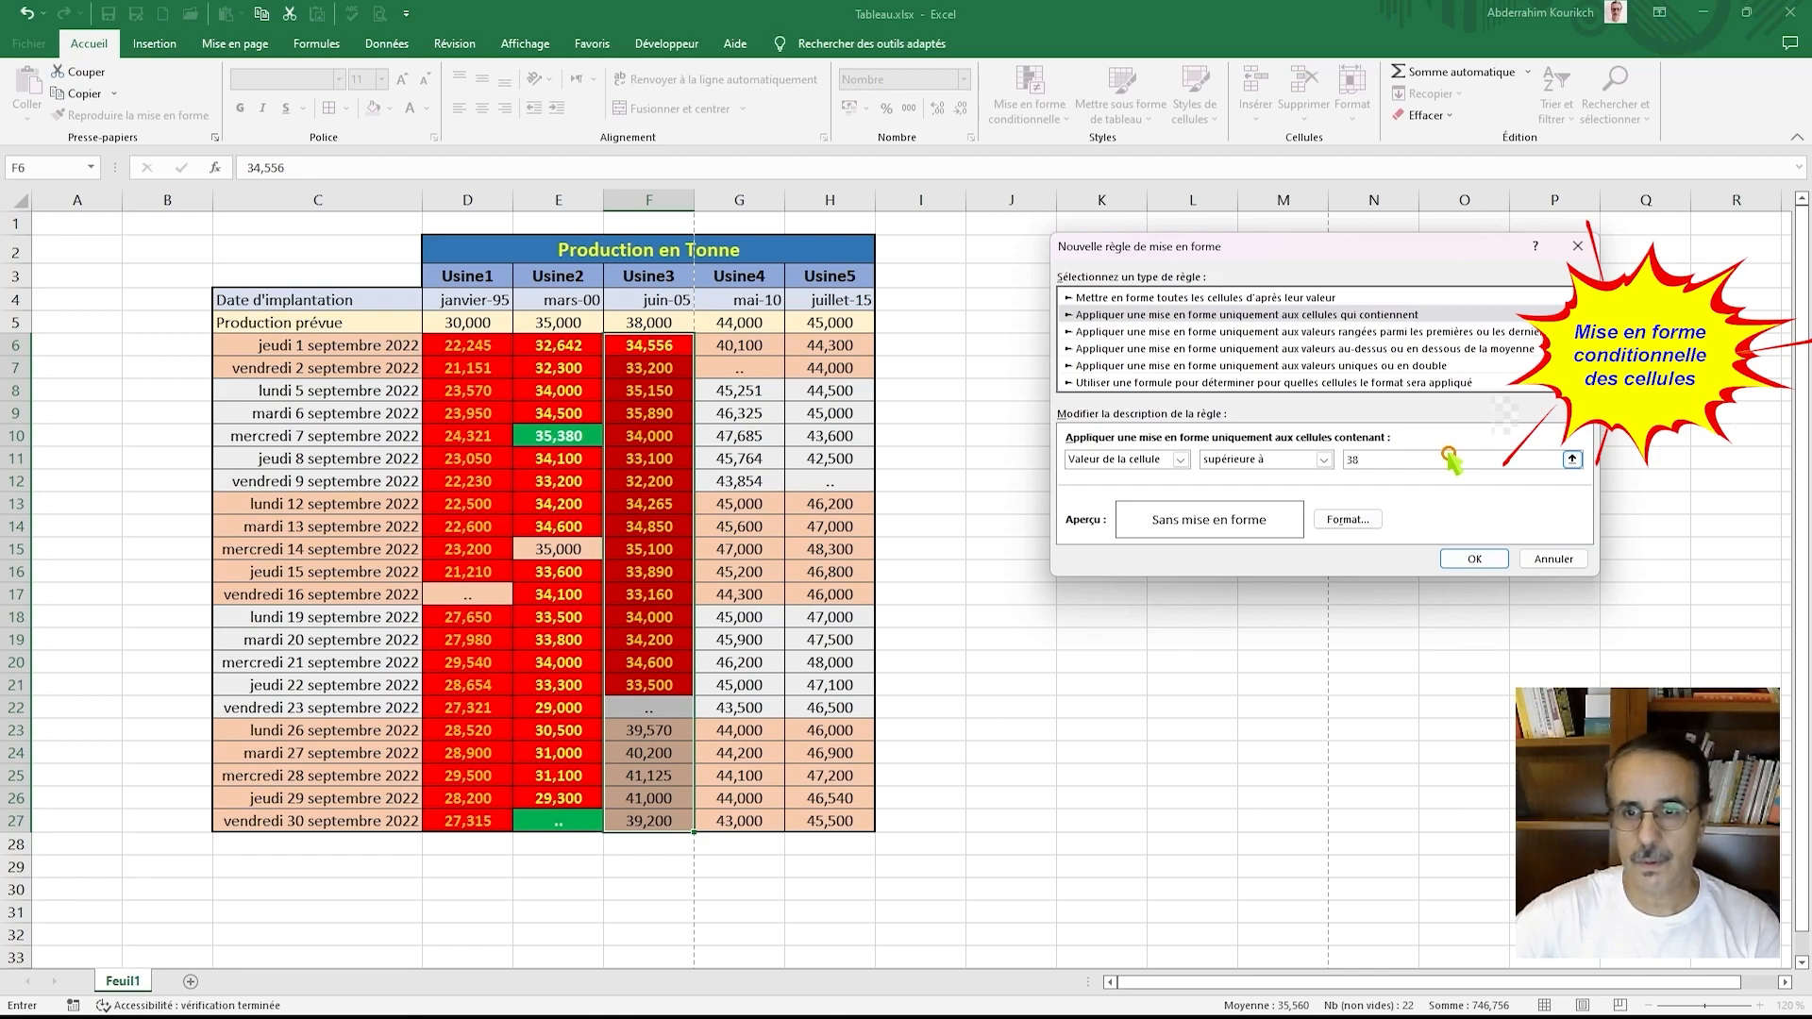
Step: Format the greater-than-38 rule with a bold yellow font and a green fill, and accept the cell format
{"action": "left_click", "coordinate": [1347, 520]}
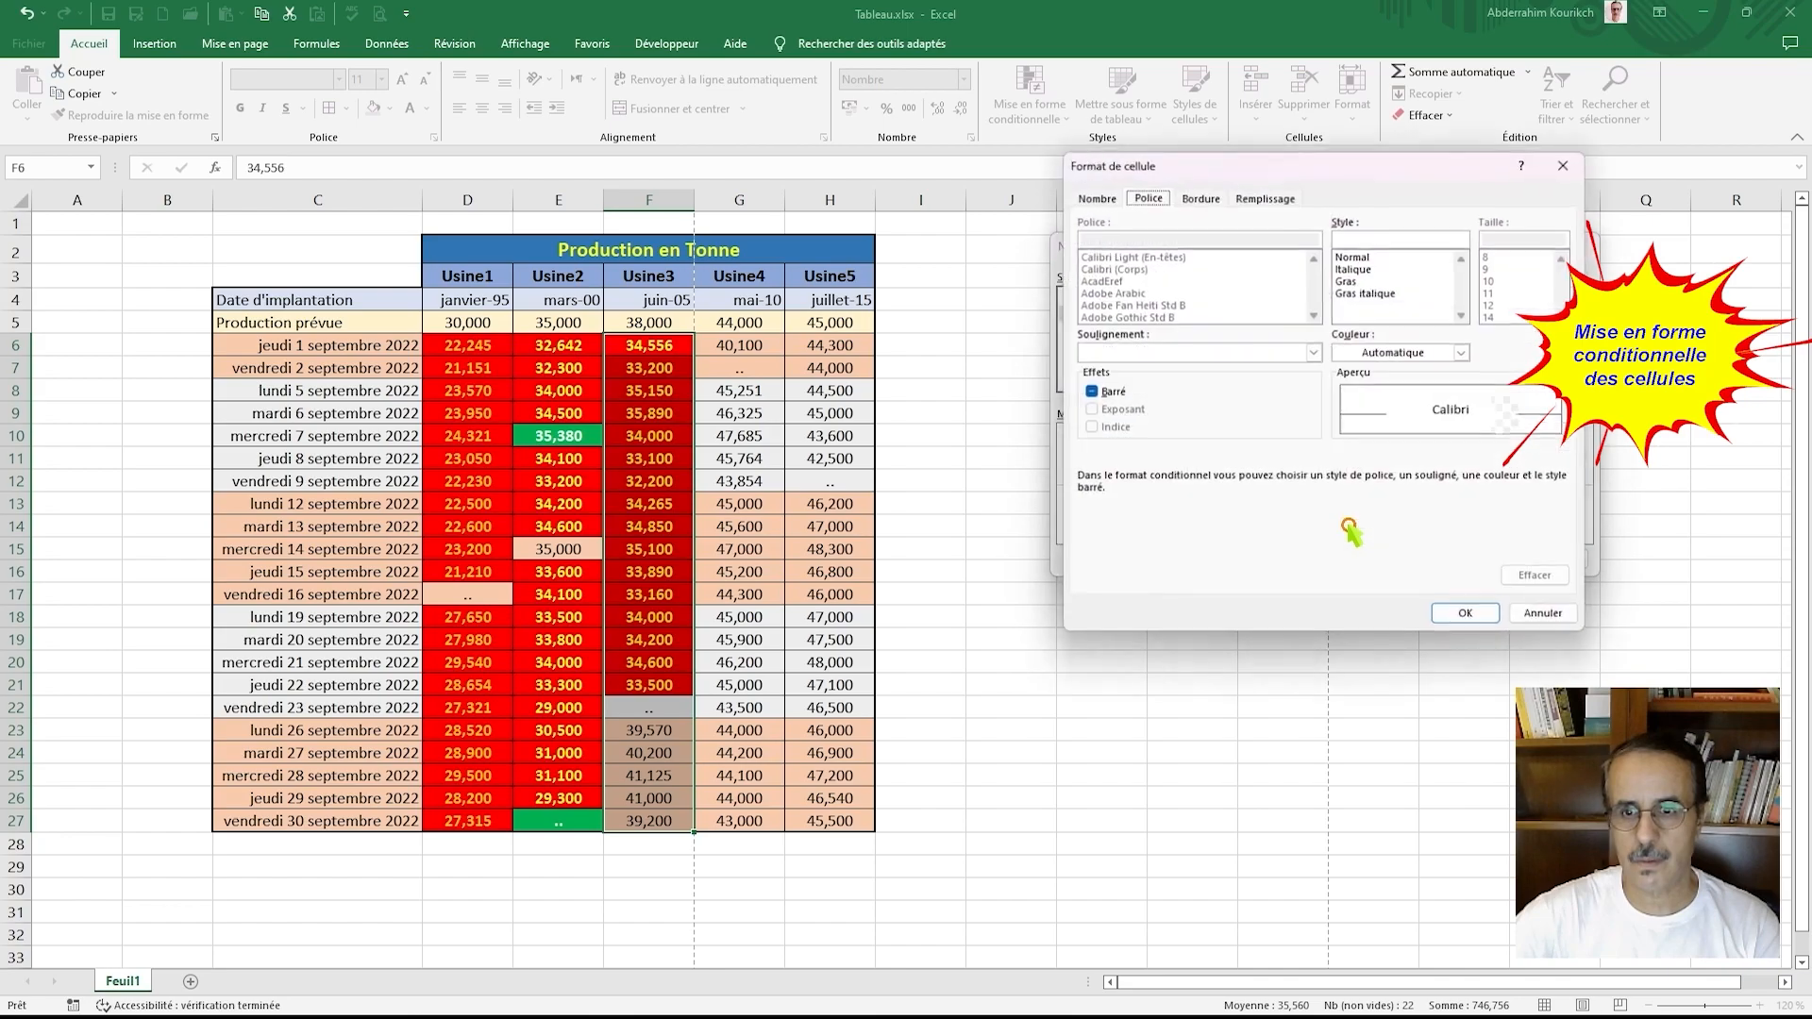
{"action": "left_click", "coordinate": [1359, 280]}
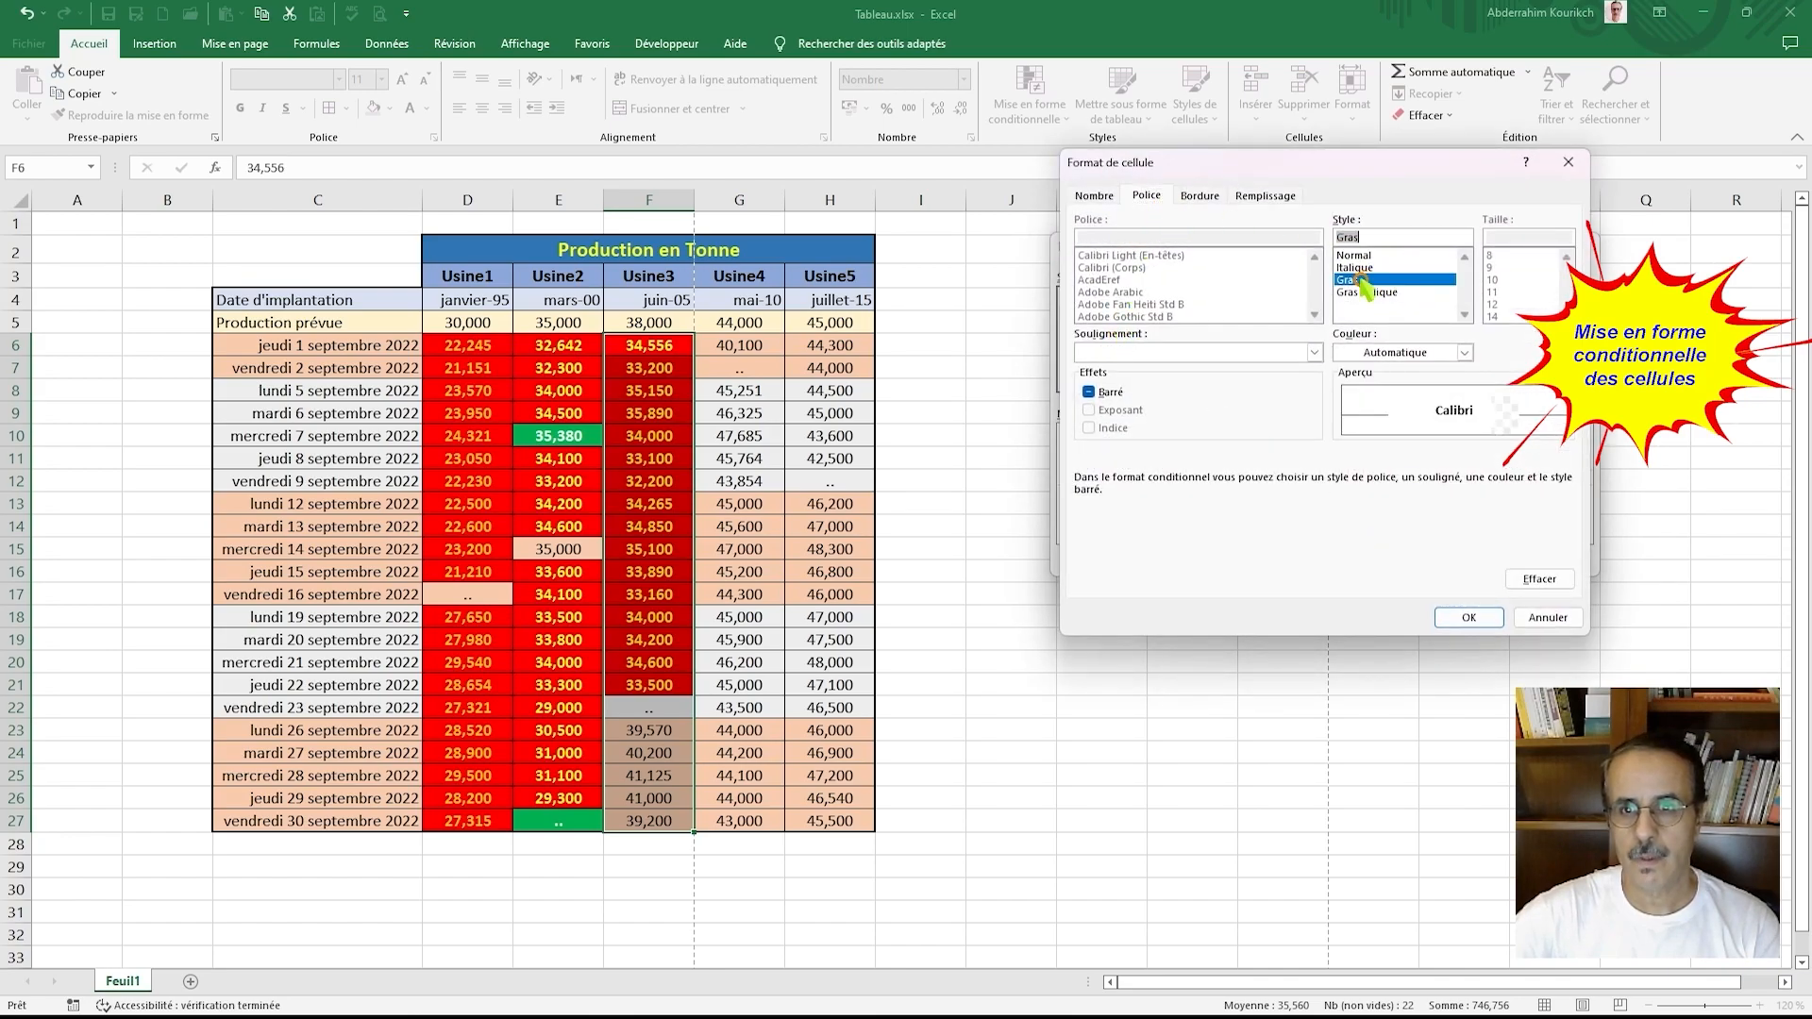
{"action": "left_click", "coordinate": [1415, 355]}
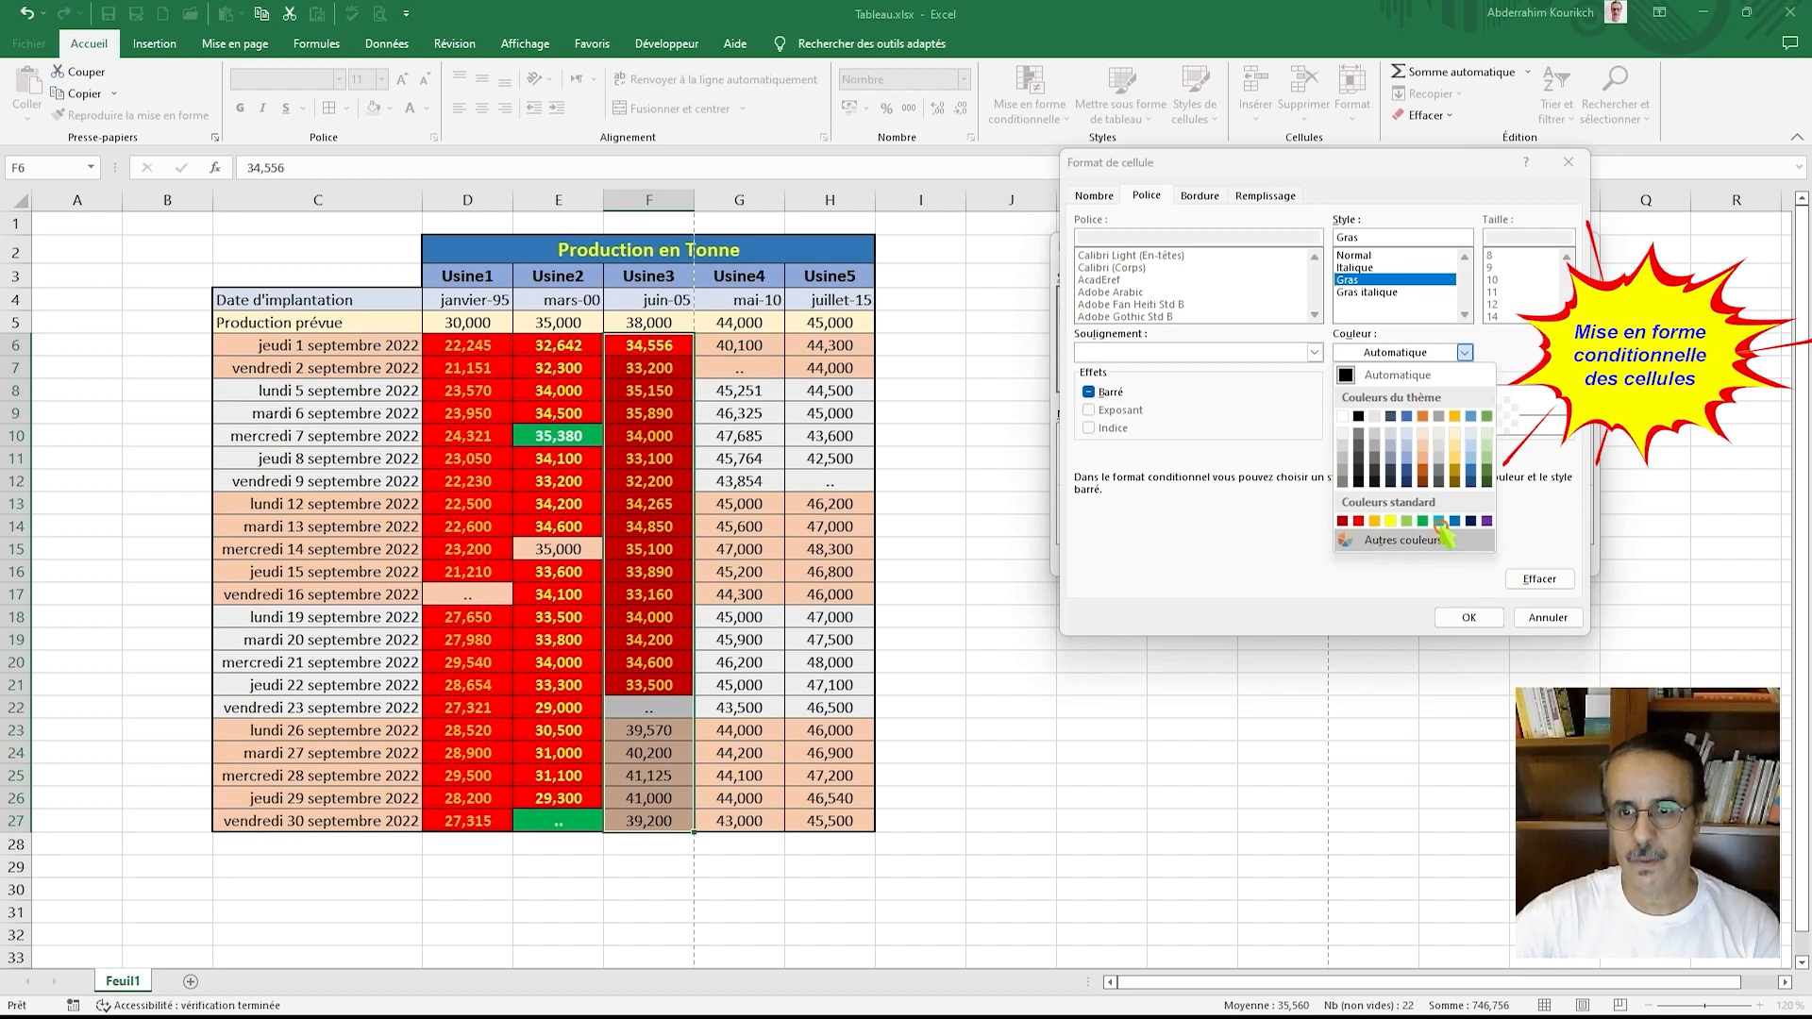
{"action": "left_click", "coordinate": [1391, 522]}
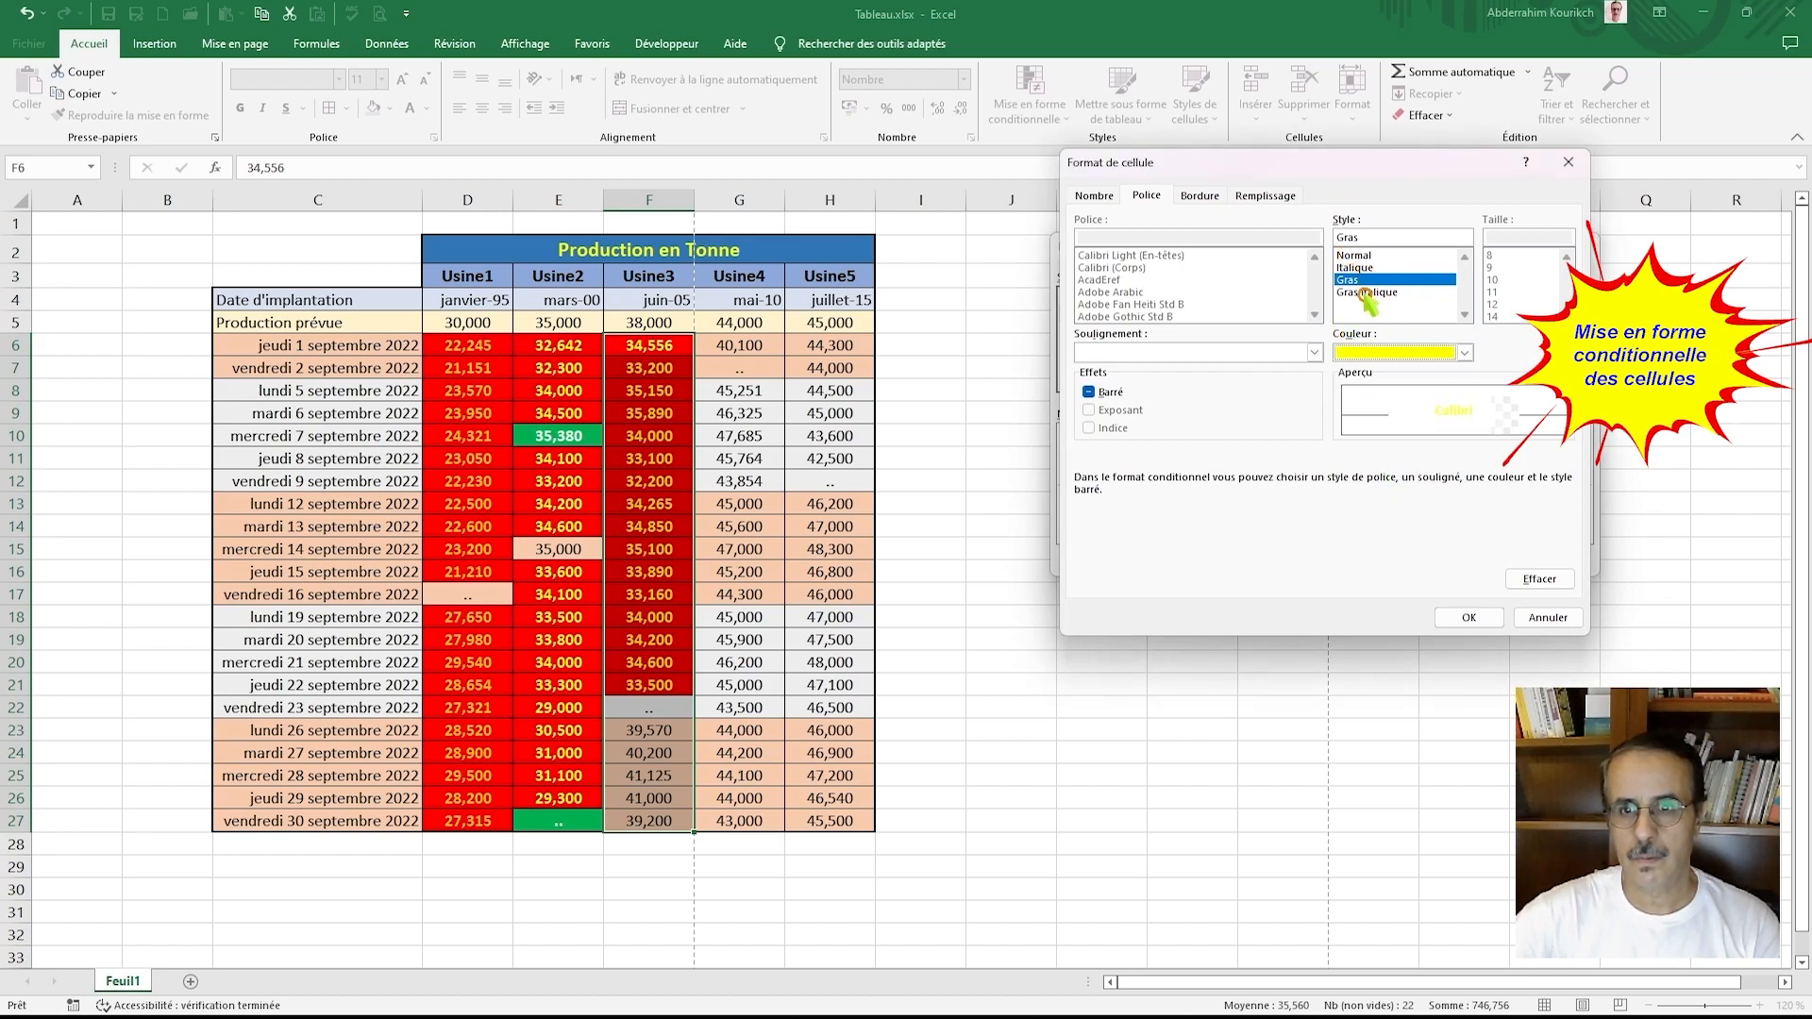
{"action": "left_click", "coordinate": [1266, 196]}
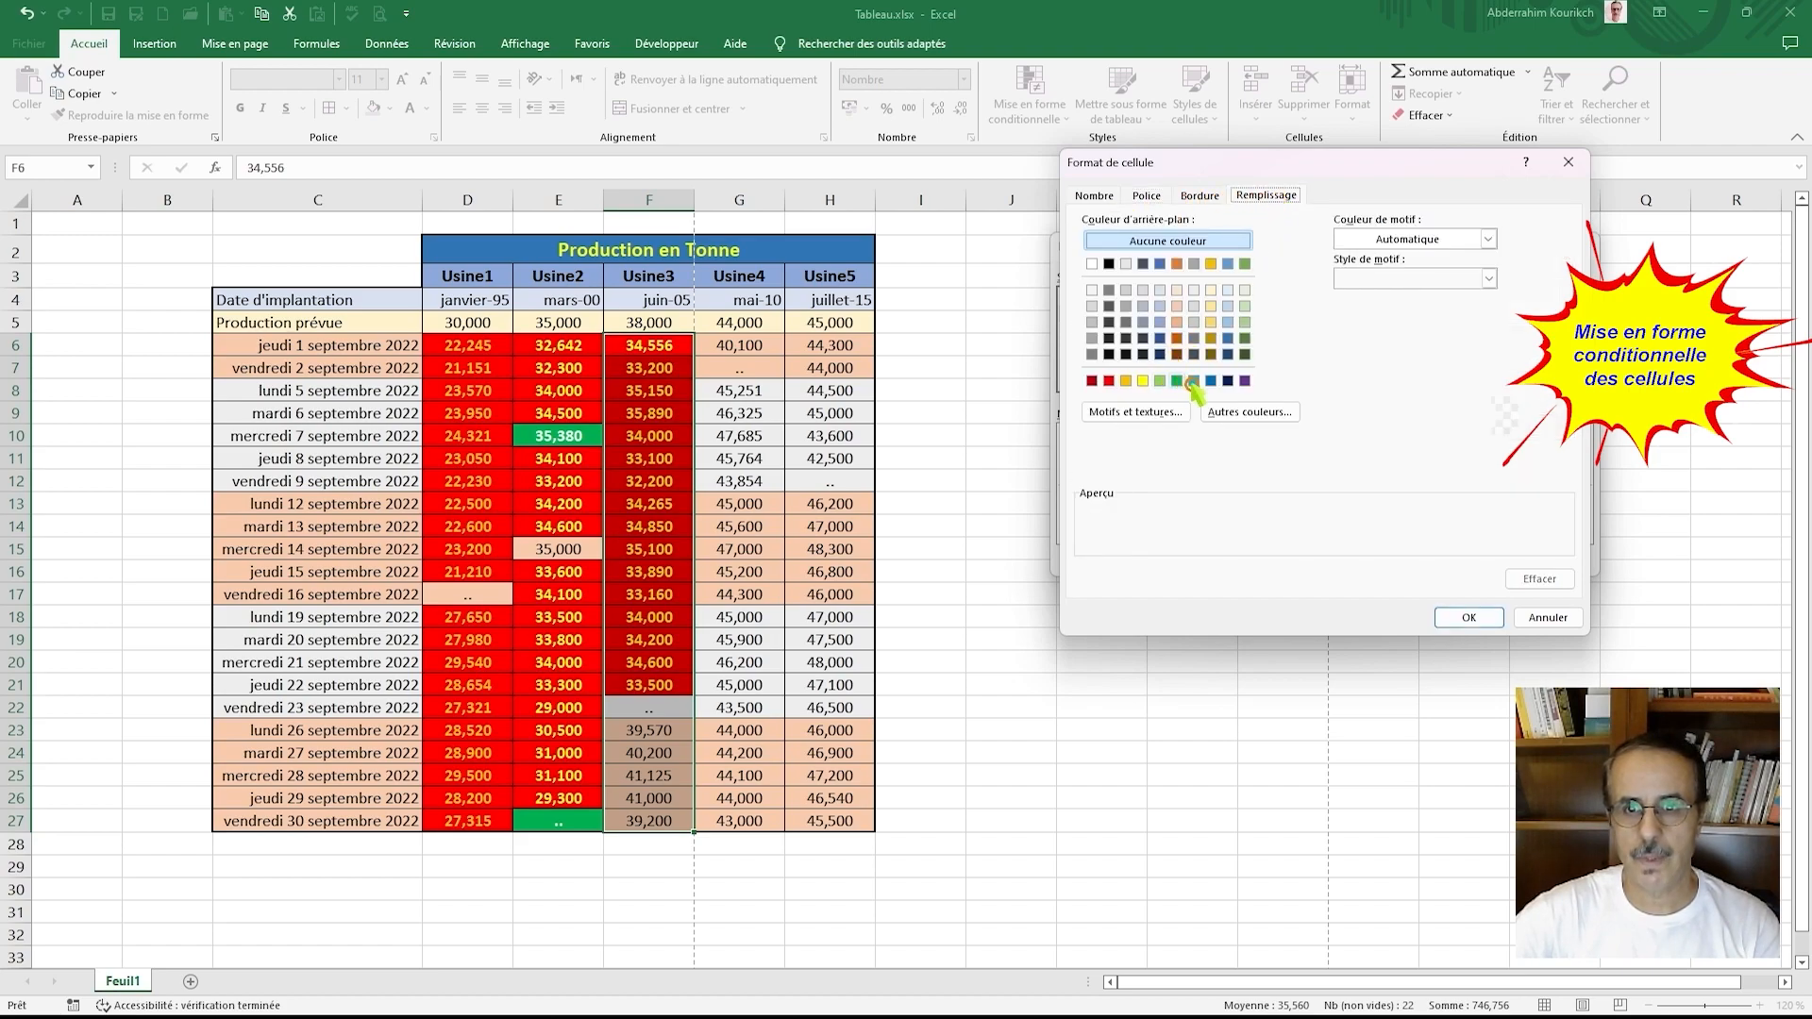
{"action": "left_click", "coordinate": [1177, 380]}
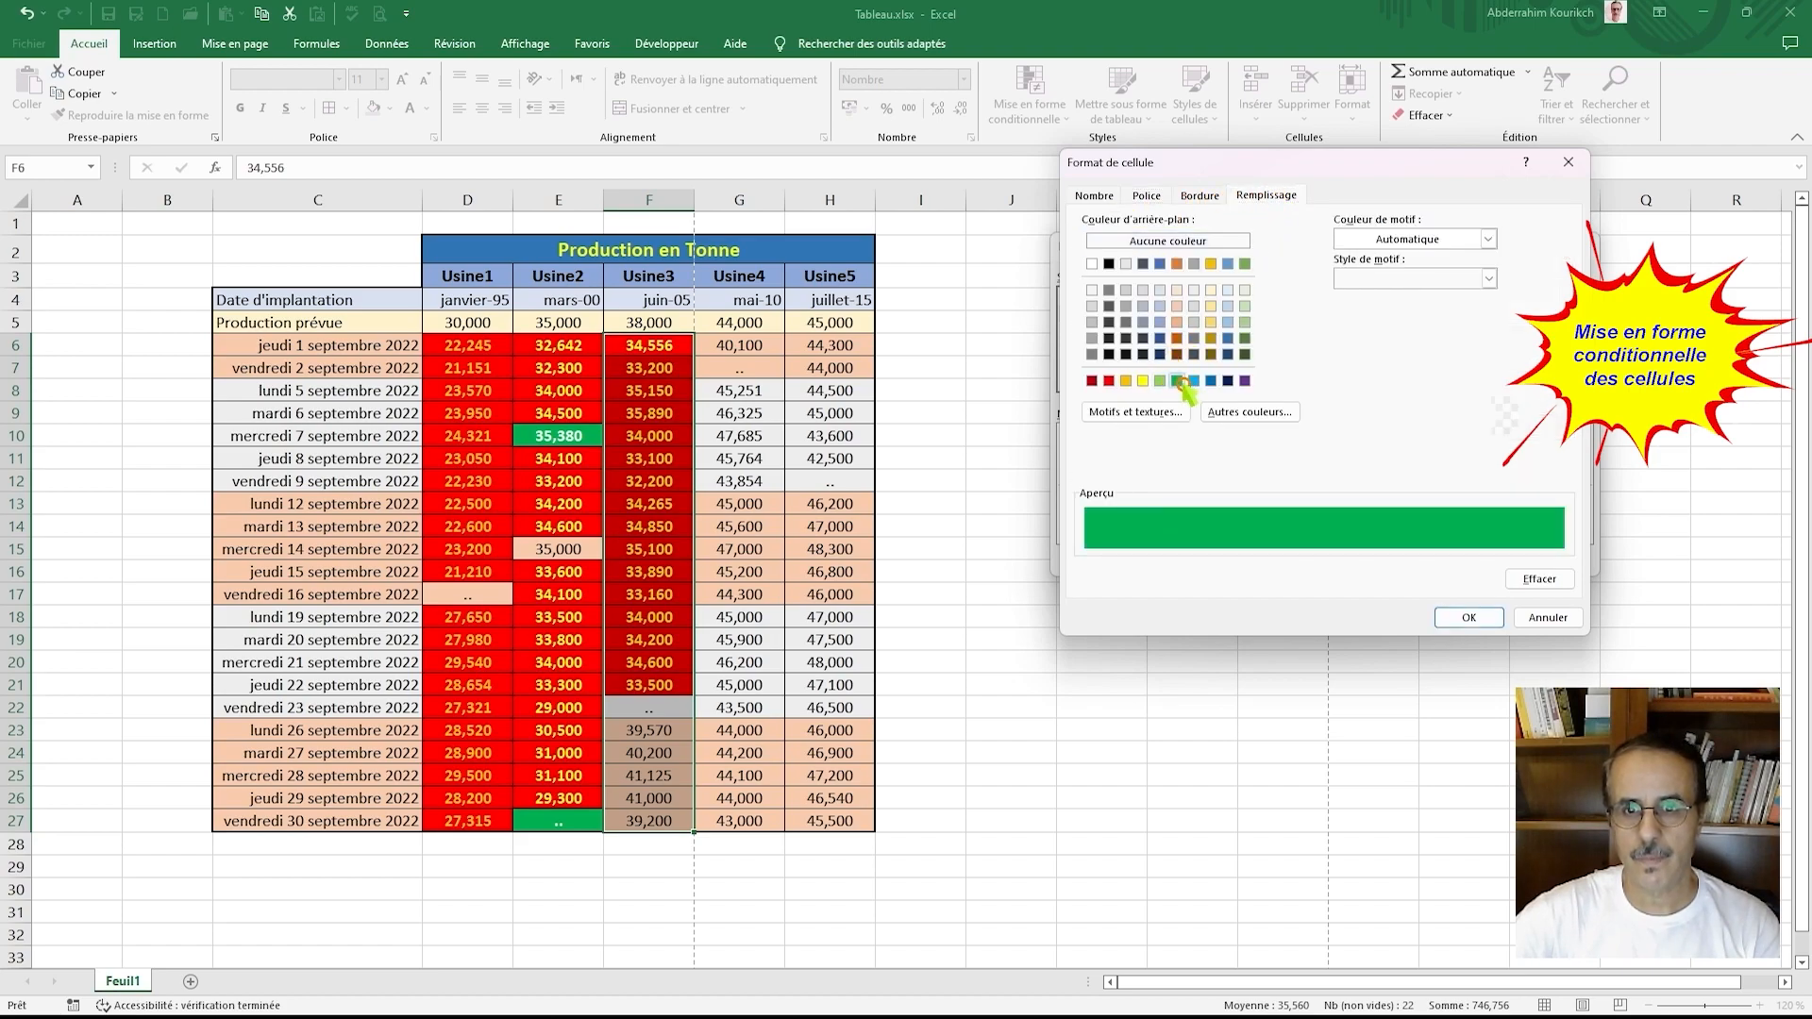
{"action": "left_click", "coordinate": [1467, 616]}
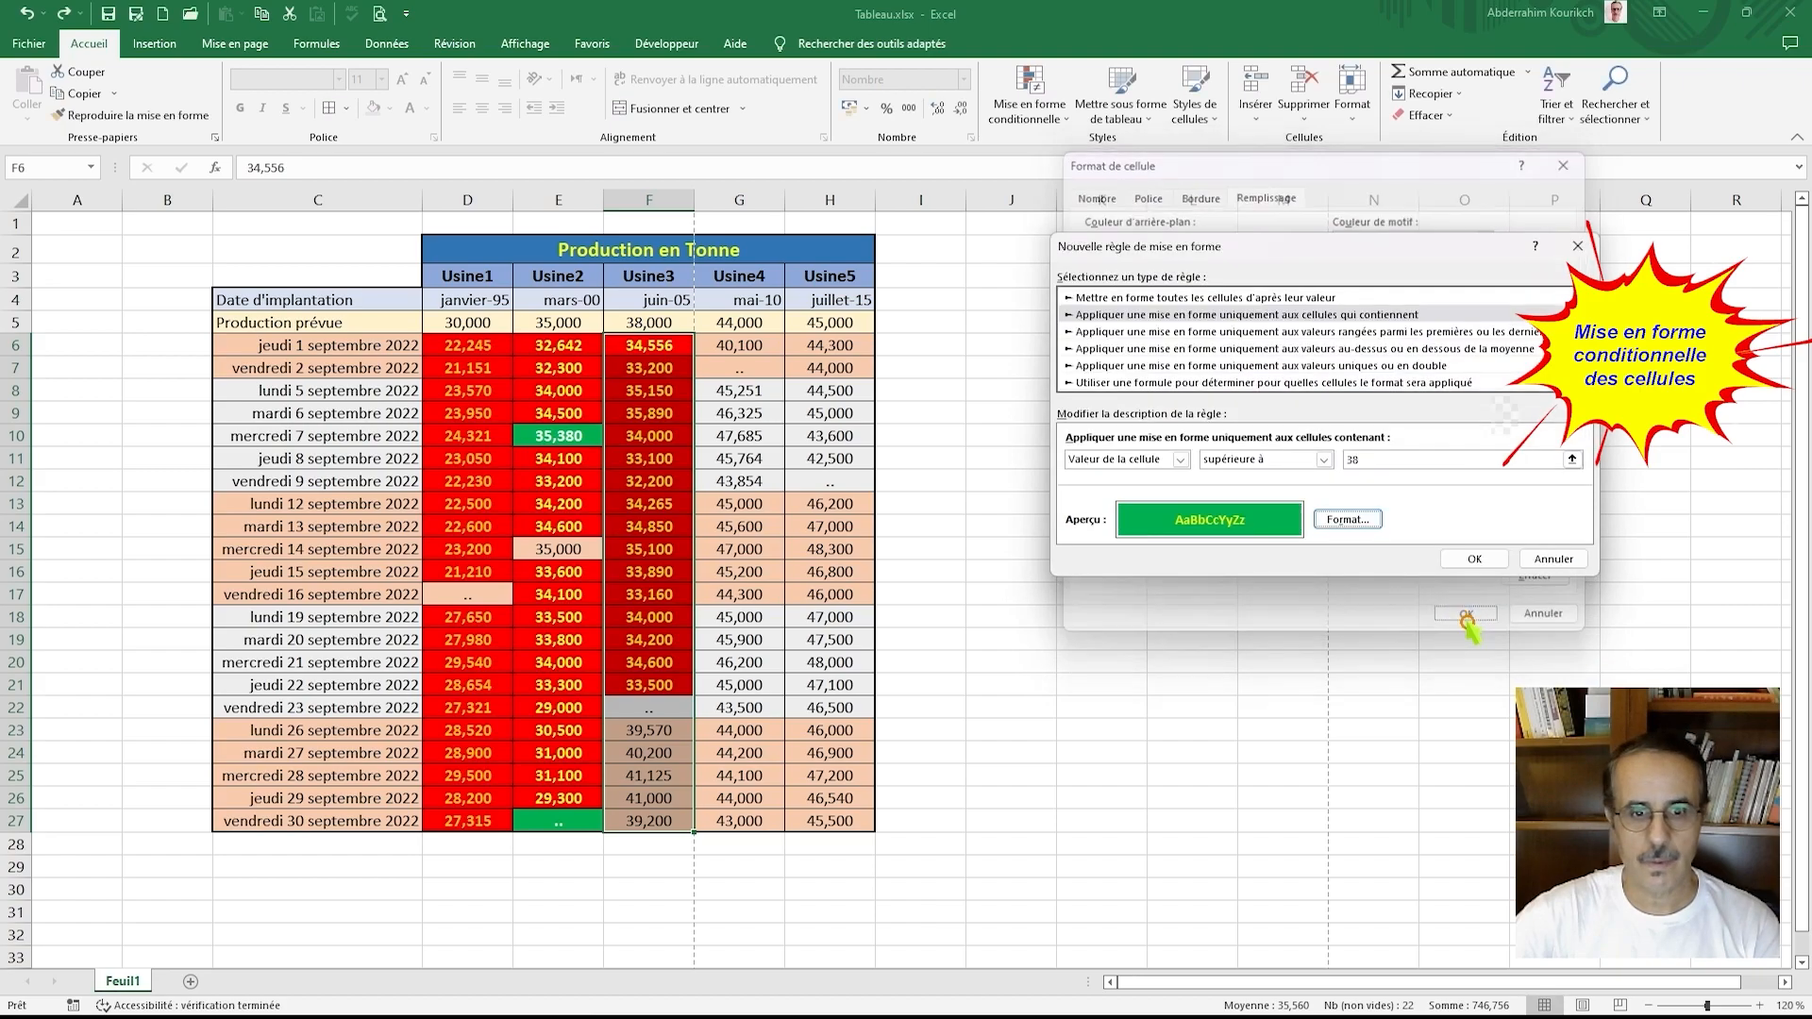
Step: Save the greater-than-38 rule, apply it to F6:F27 and close the rules manager
{"action": "left_click", "coordinate": [1474, 559]}
{"action": "left_click", "coordinate": [1615, 548]}
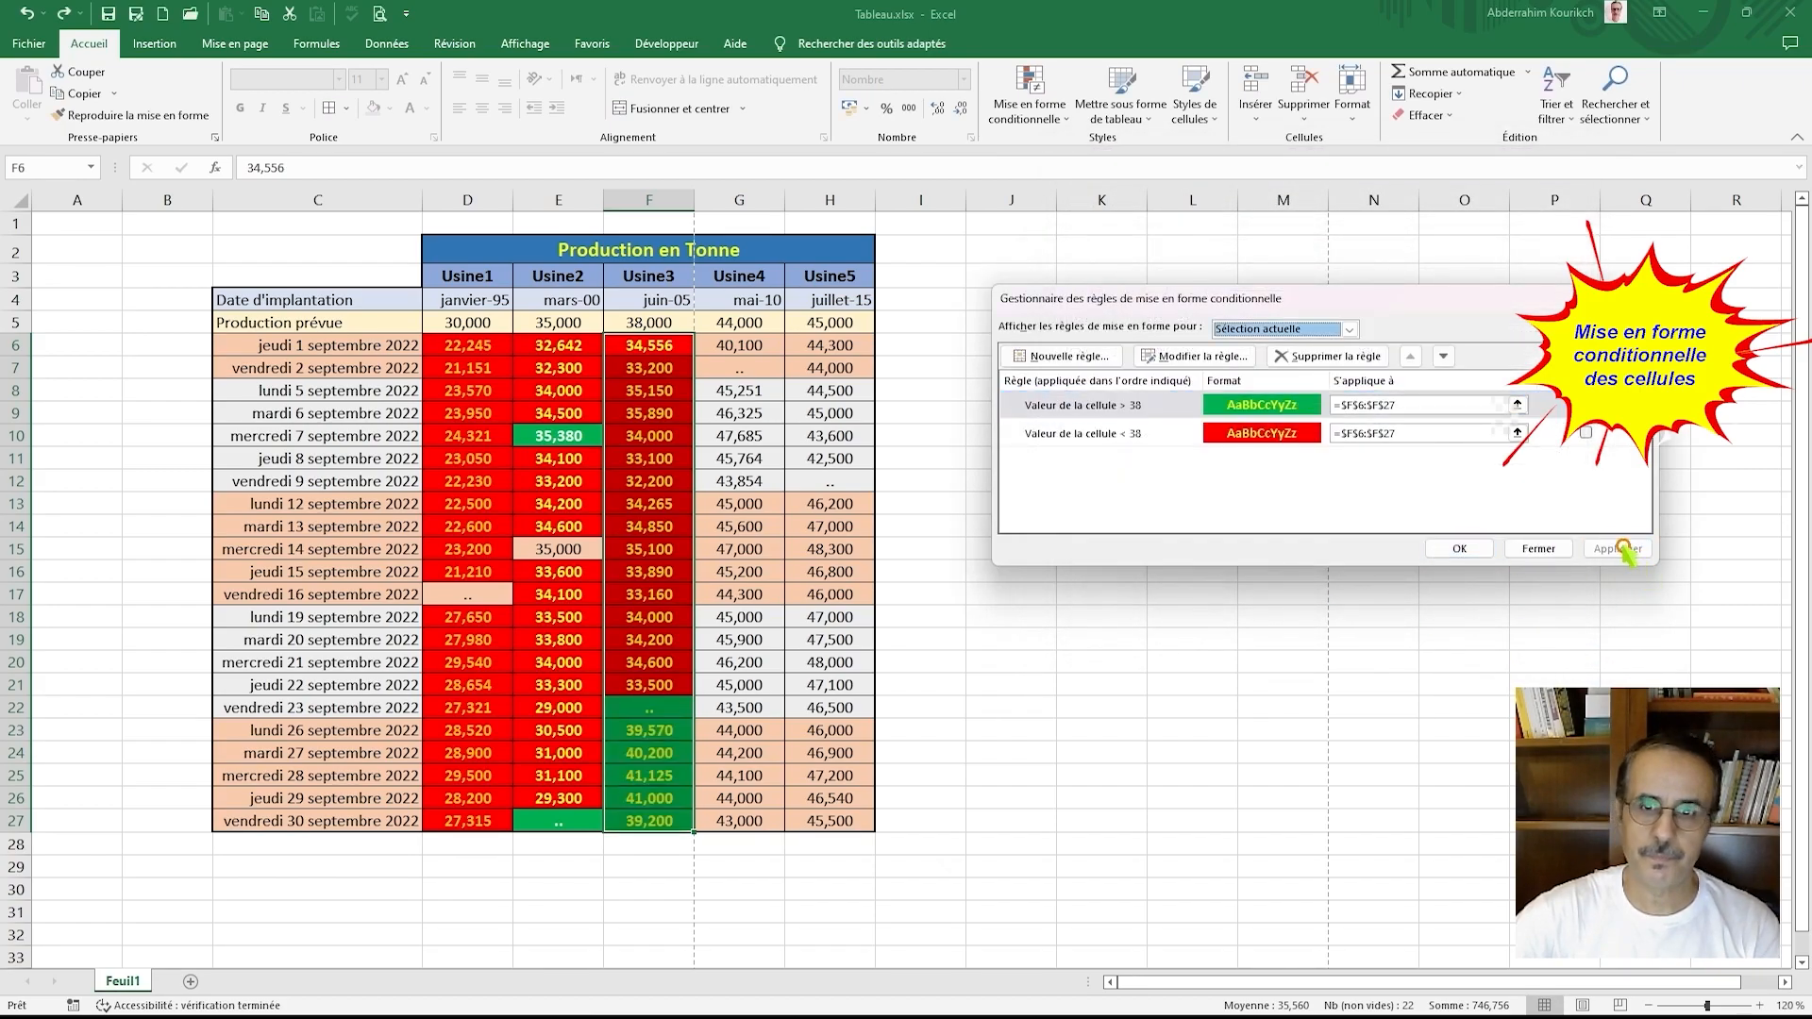
{"action": "left_click", "coordinate": [1459, 548]}
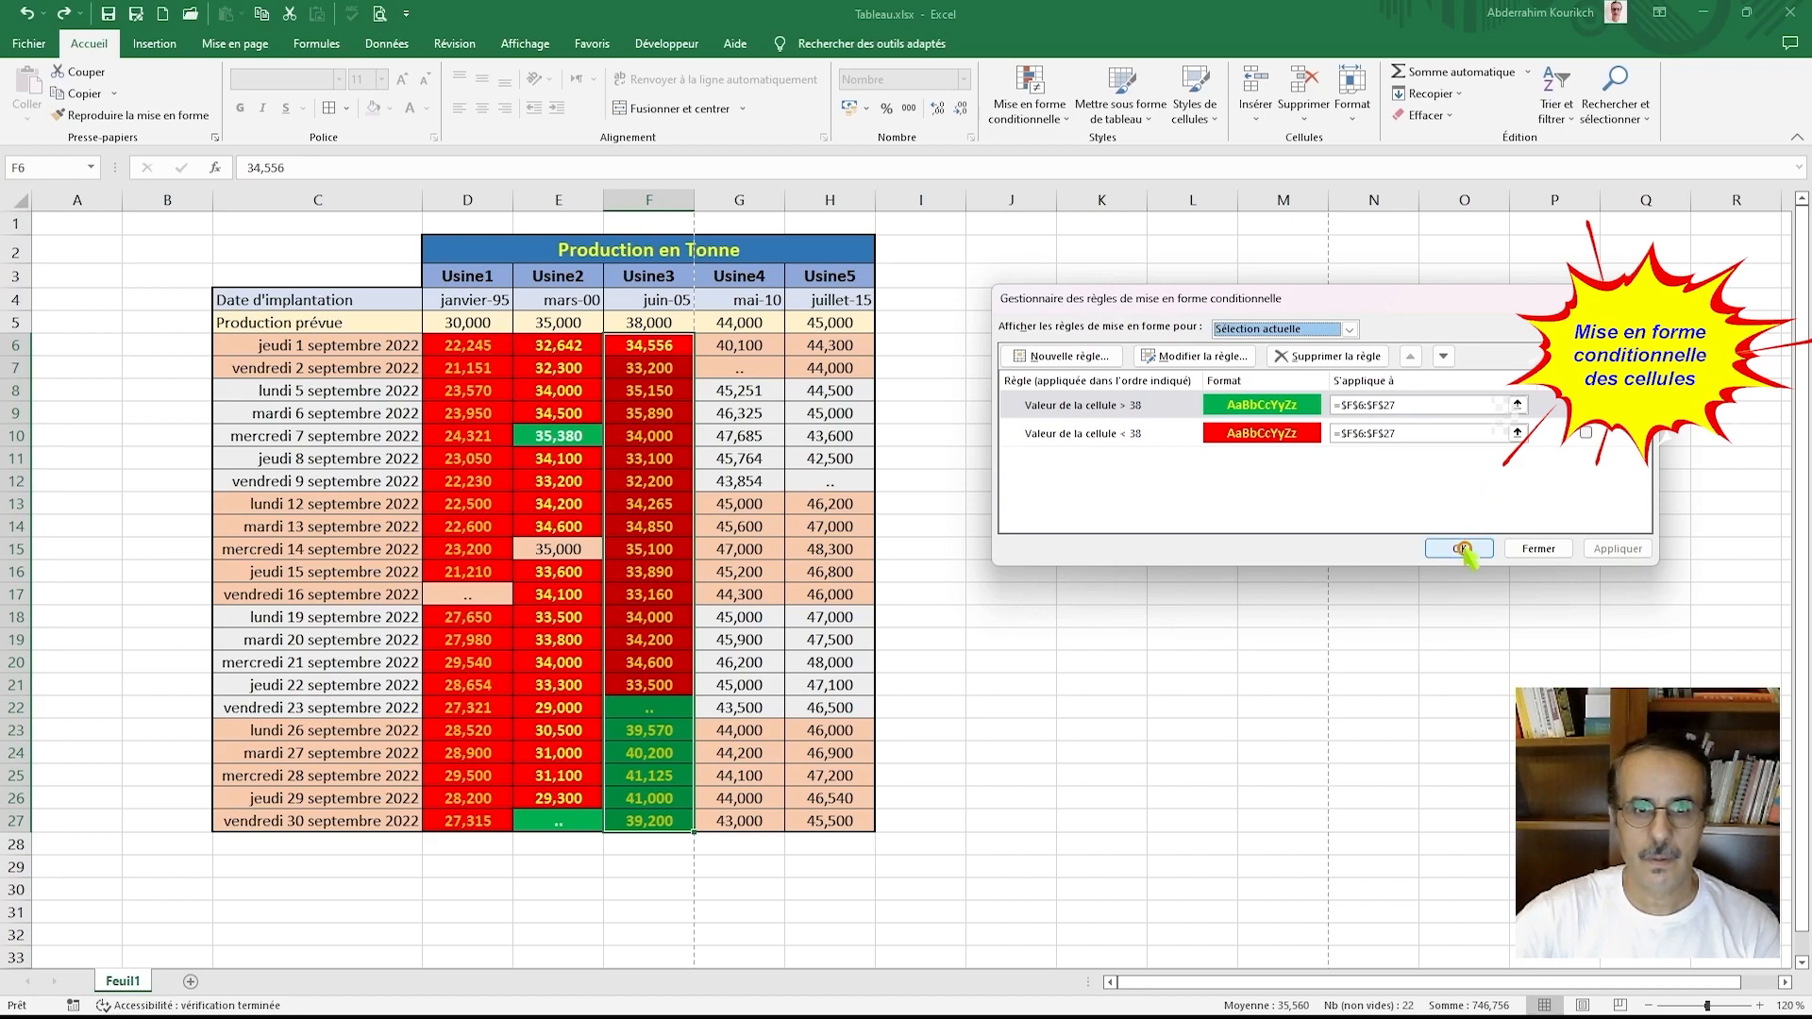
Step: Create a conditional formatting rule for the Usine4 daily values, G6:G27, that targets cell values less than 44
{"action": "left_click", "coordinate": [765, 351]}
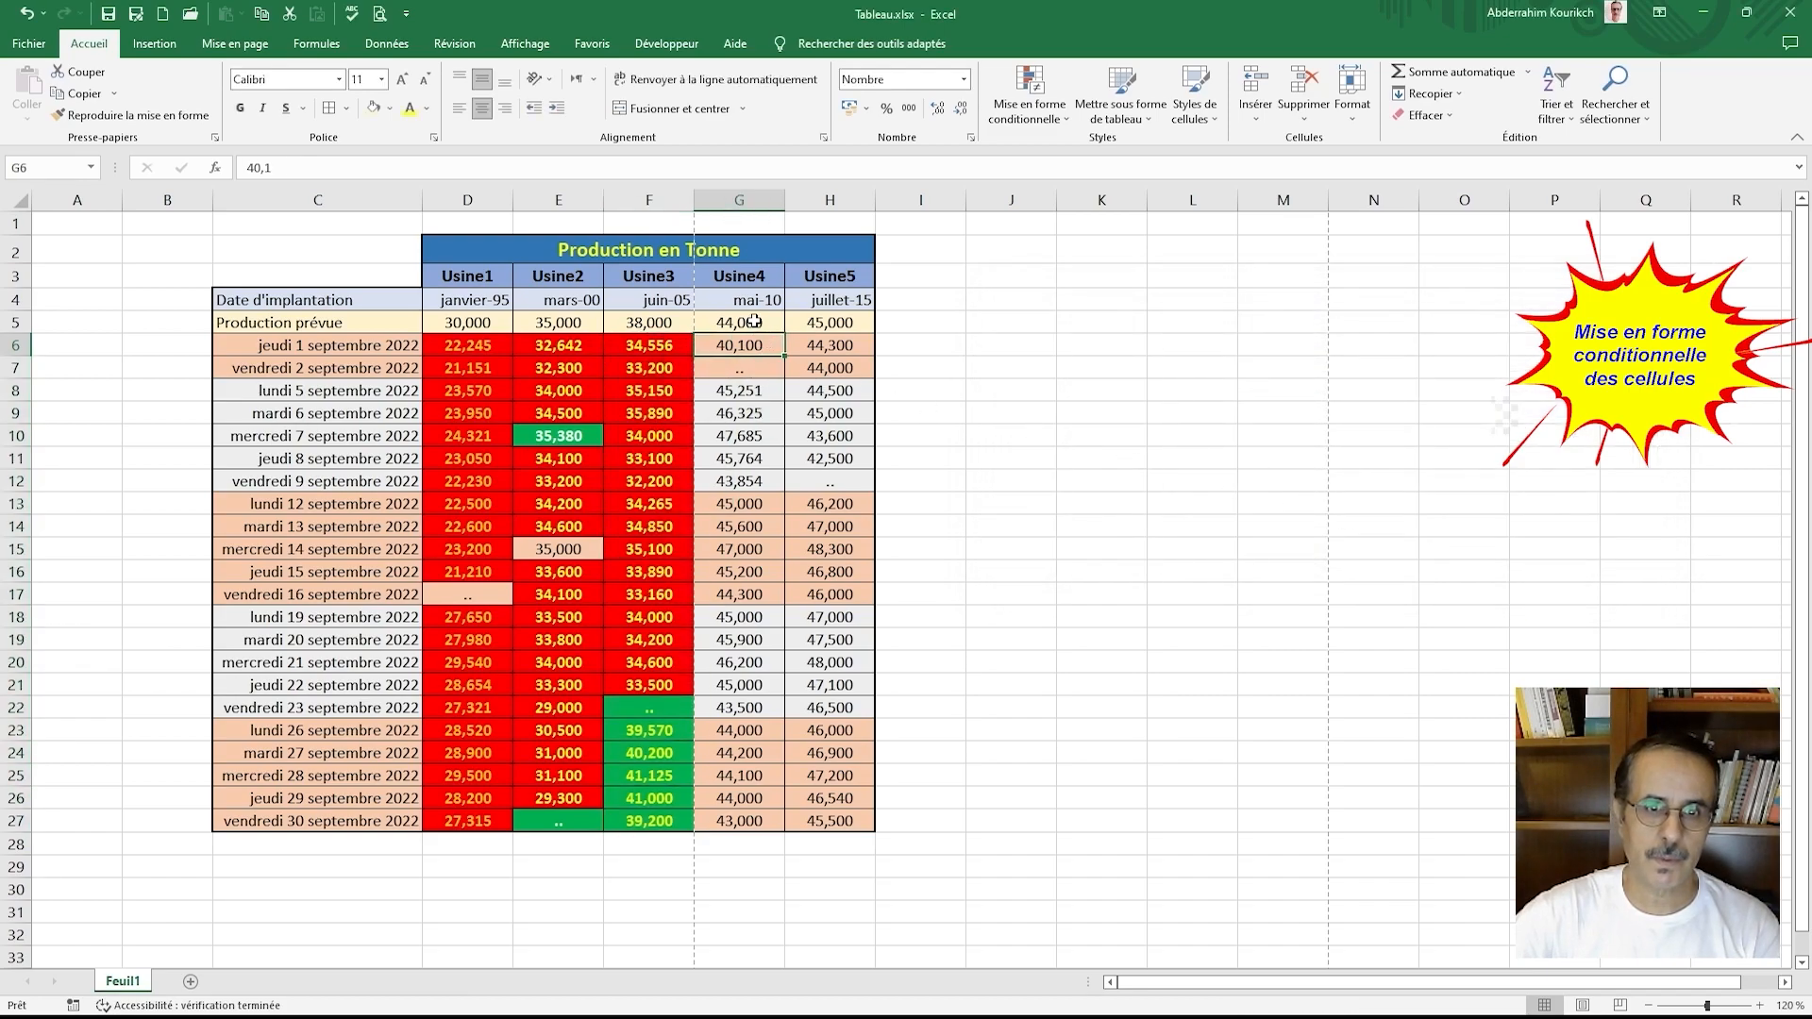
{"action": "left_click_drag", "start_coordinate": [759, 347], "coordinate": [752, 834]}
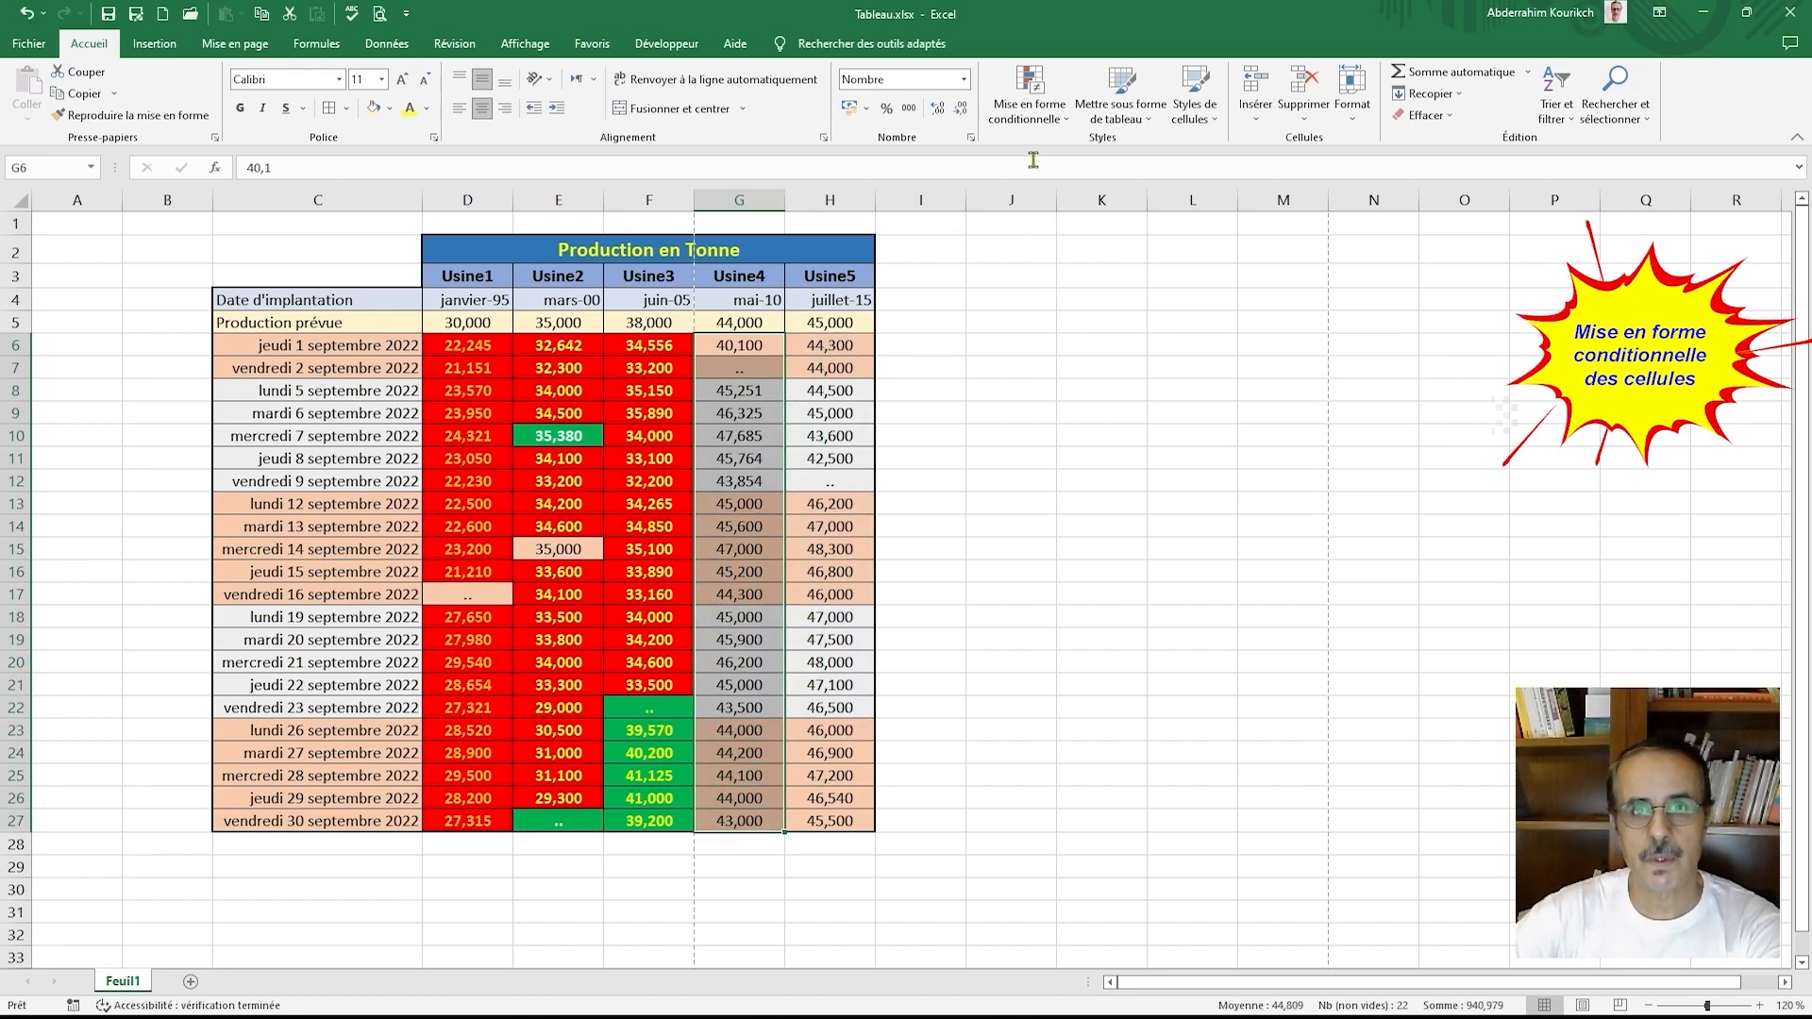
{"action": "left_click", "coordinate": [1064, 117]}
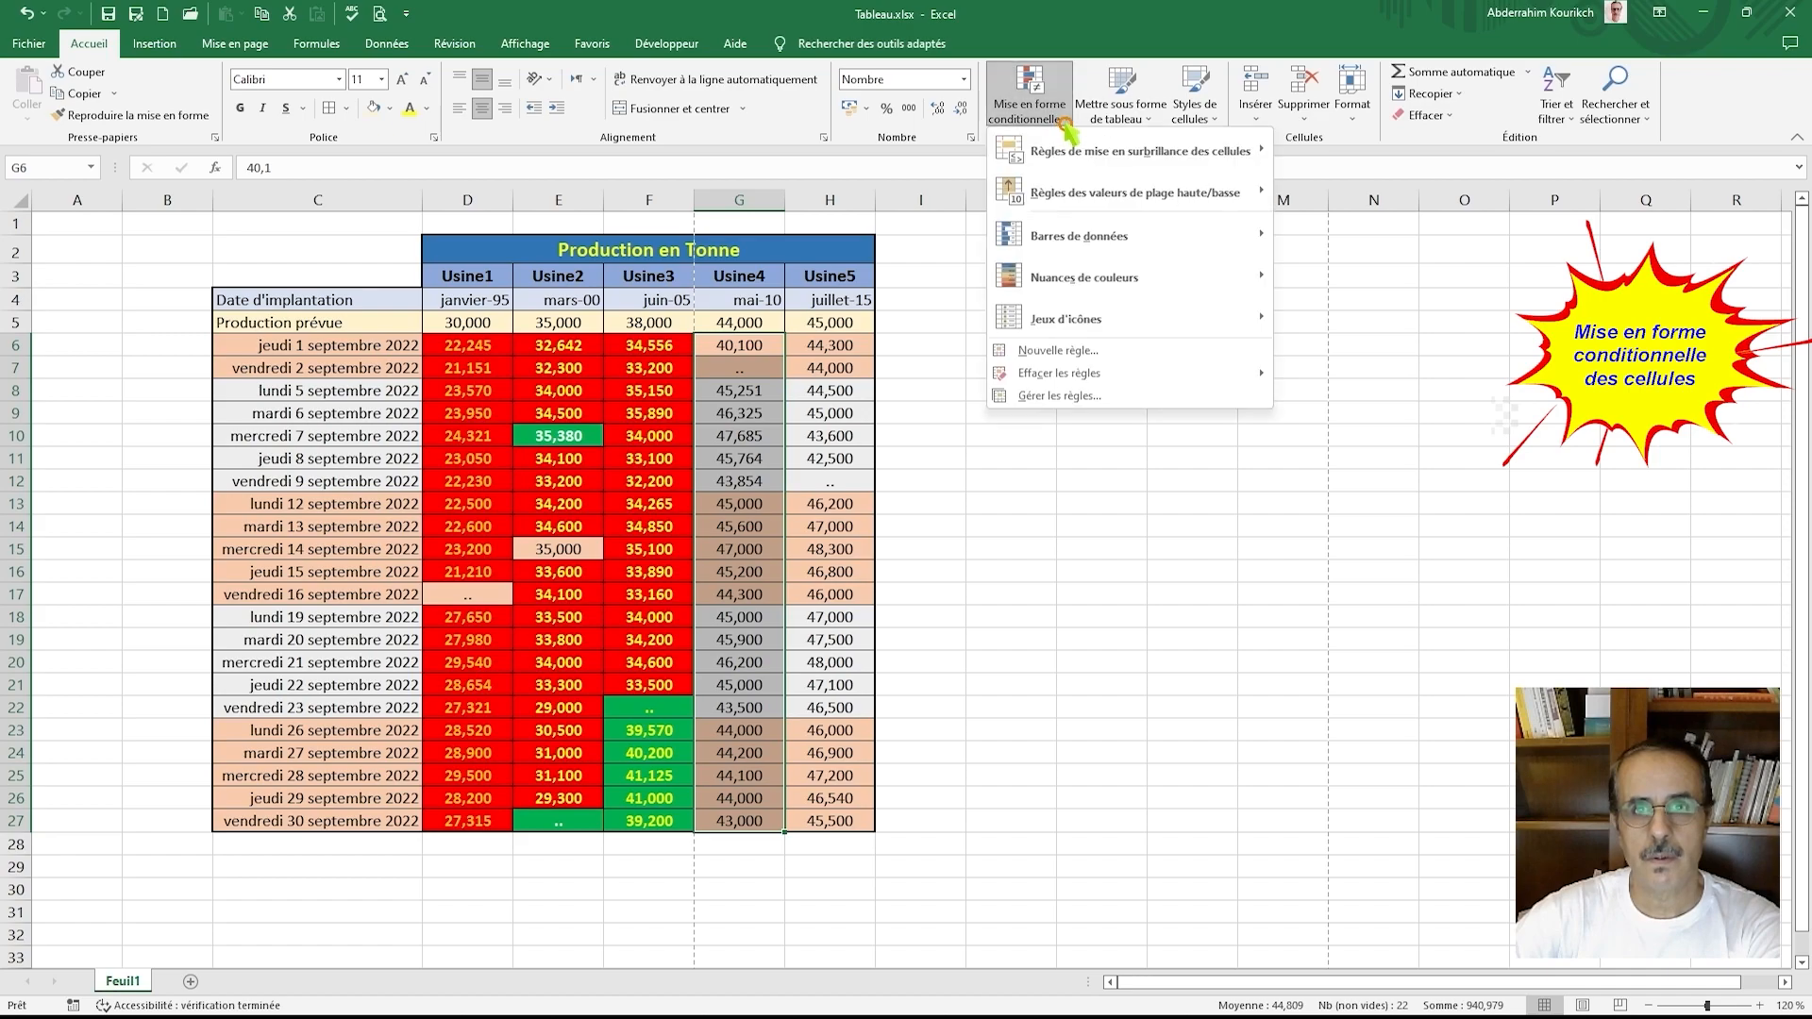
{"action": "left_click", "coordinate": [1050, 396]}
{"action": "left_click", "coordinate": [1074, 361]}
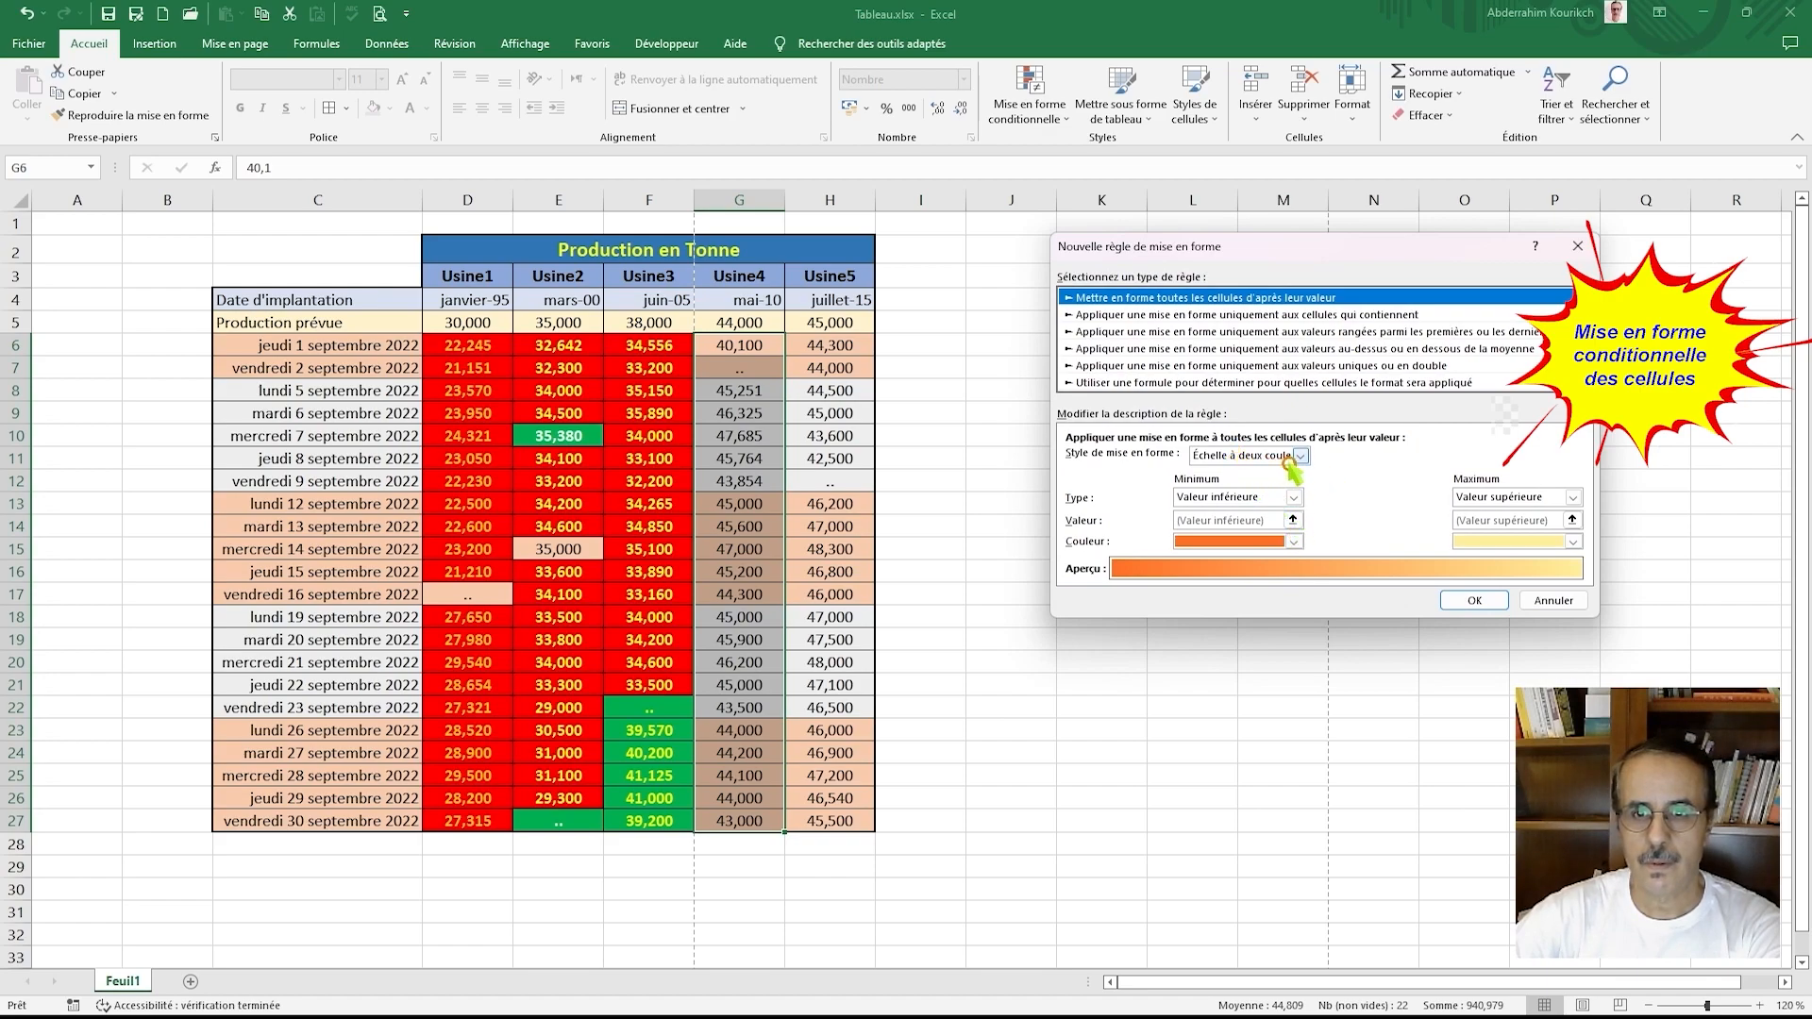
{"action": "left_click", "coordinate": [1123, 316]}
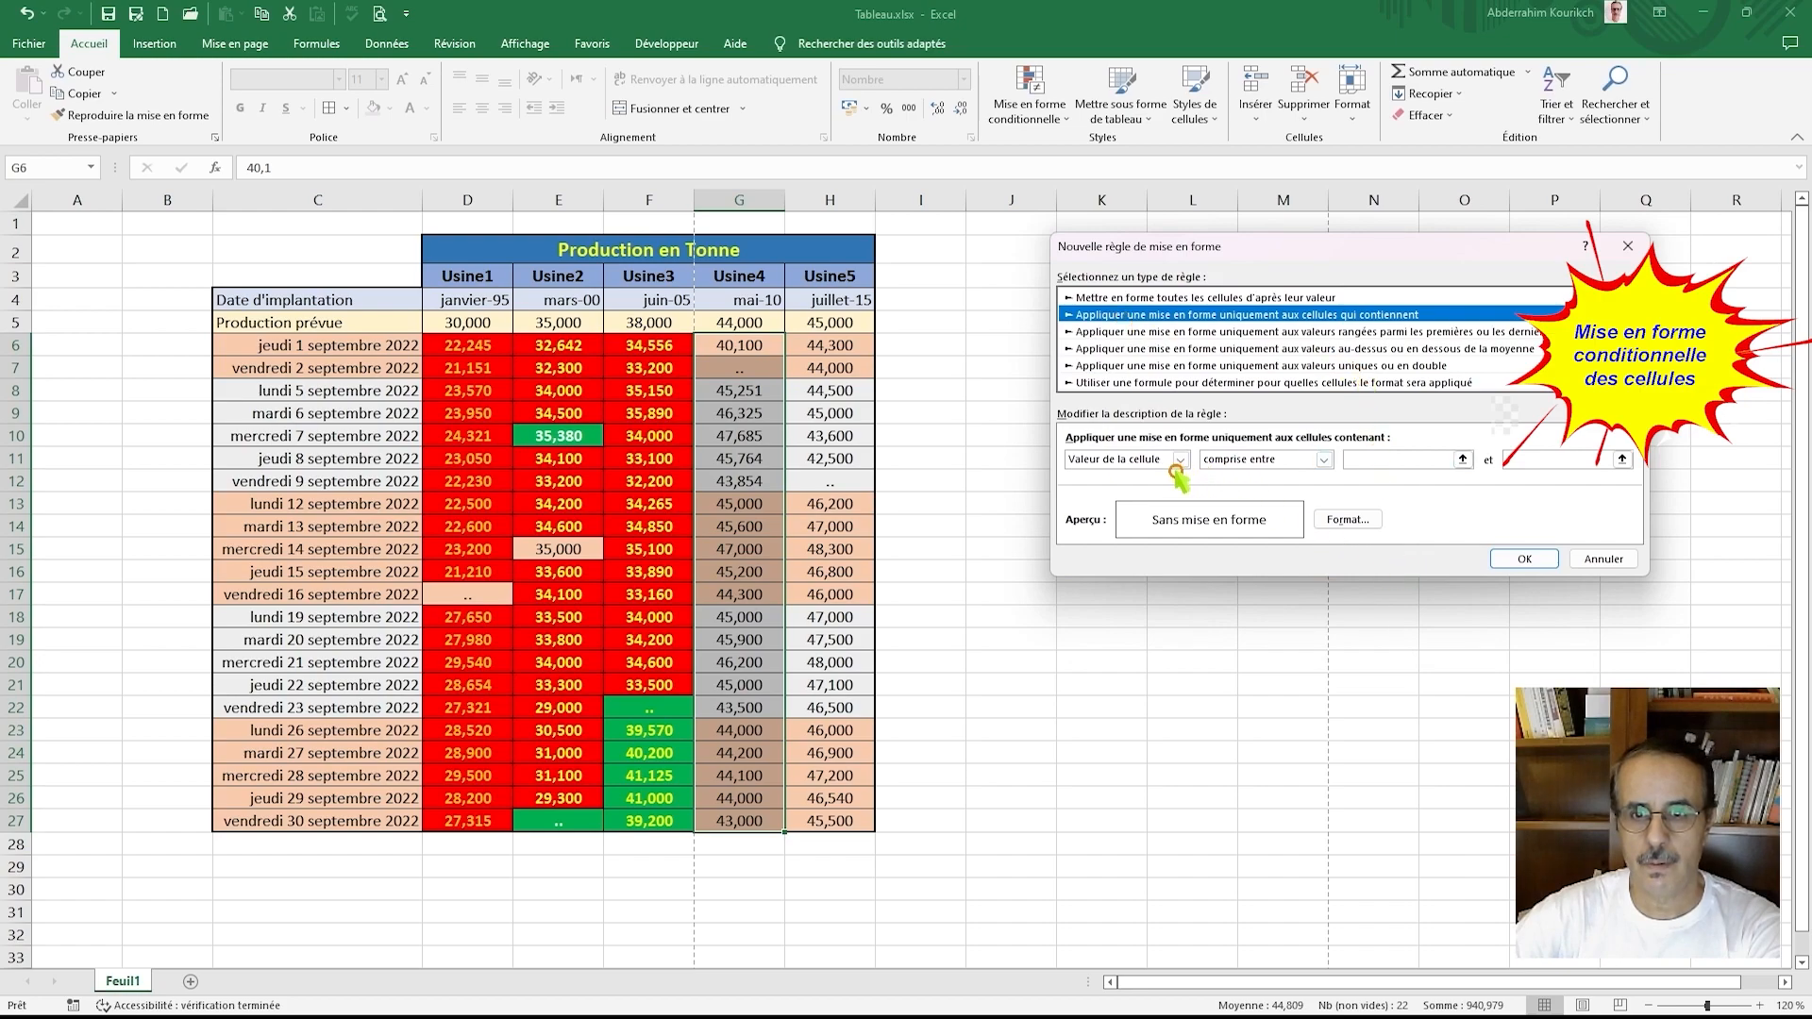
{"action": "left_click", "coordinate": [1312, 460]}
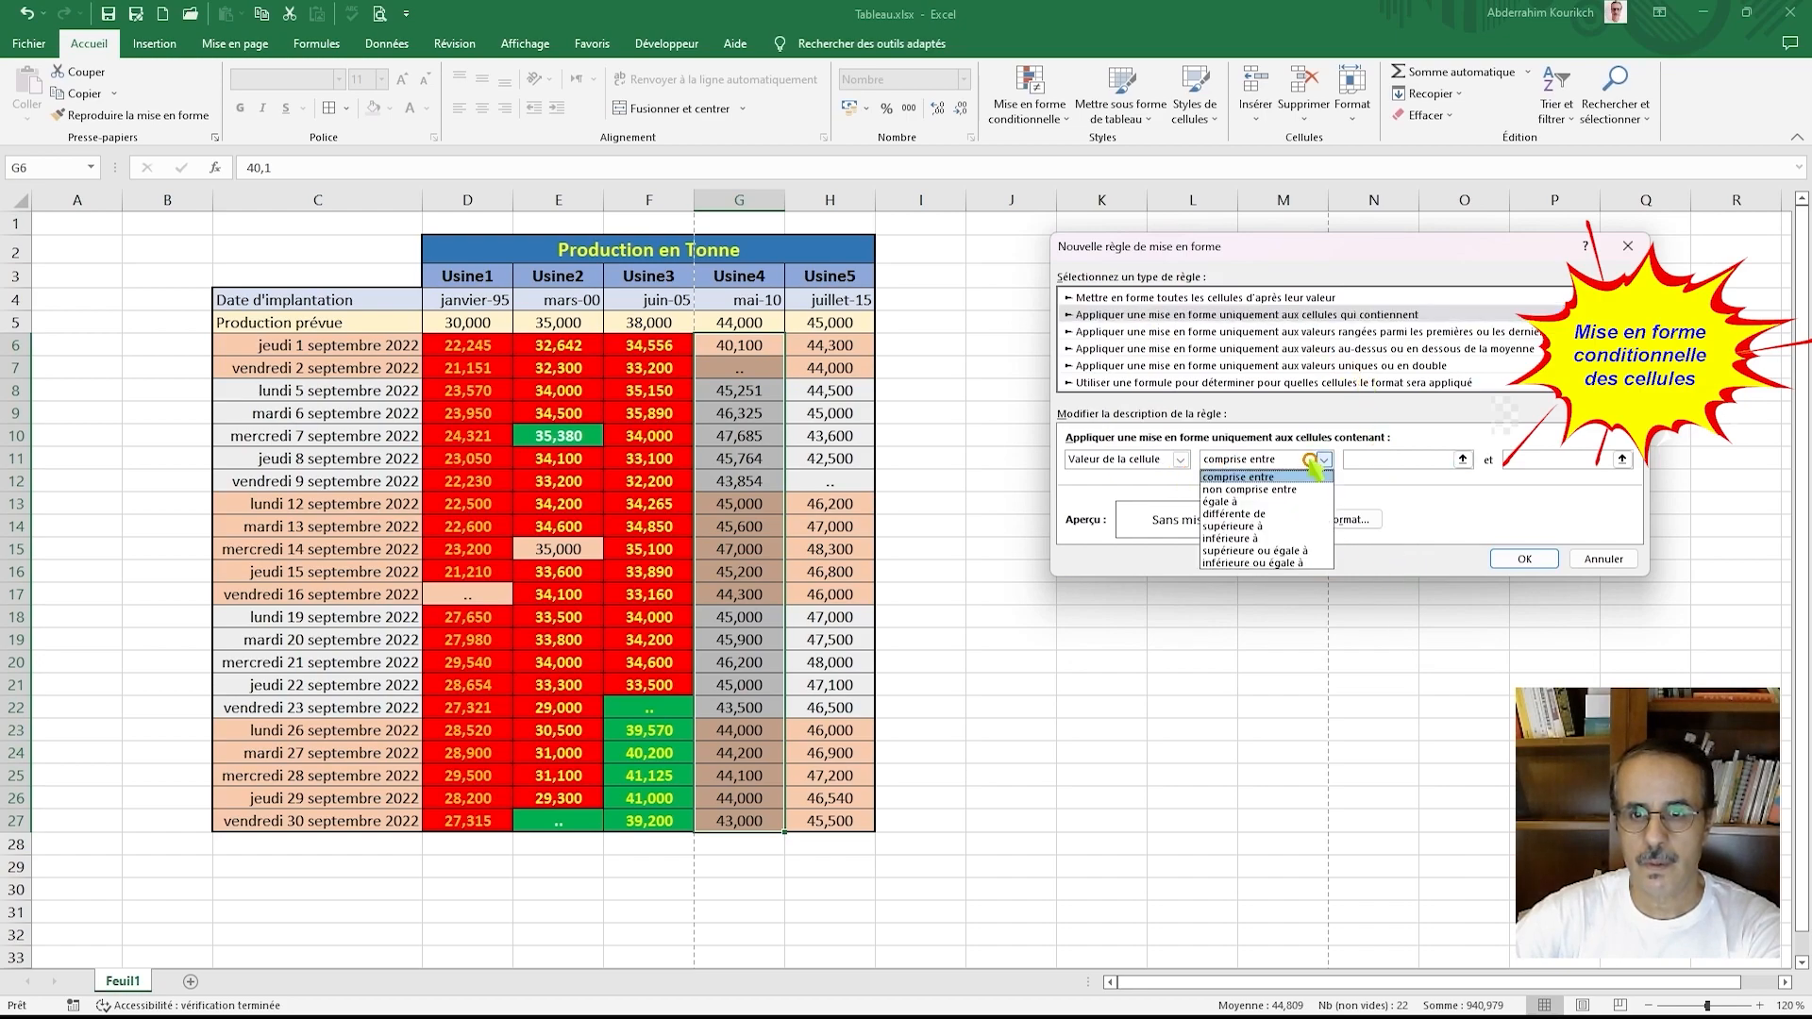
{"action": "left_click", "coordinate": [1259, 539]}
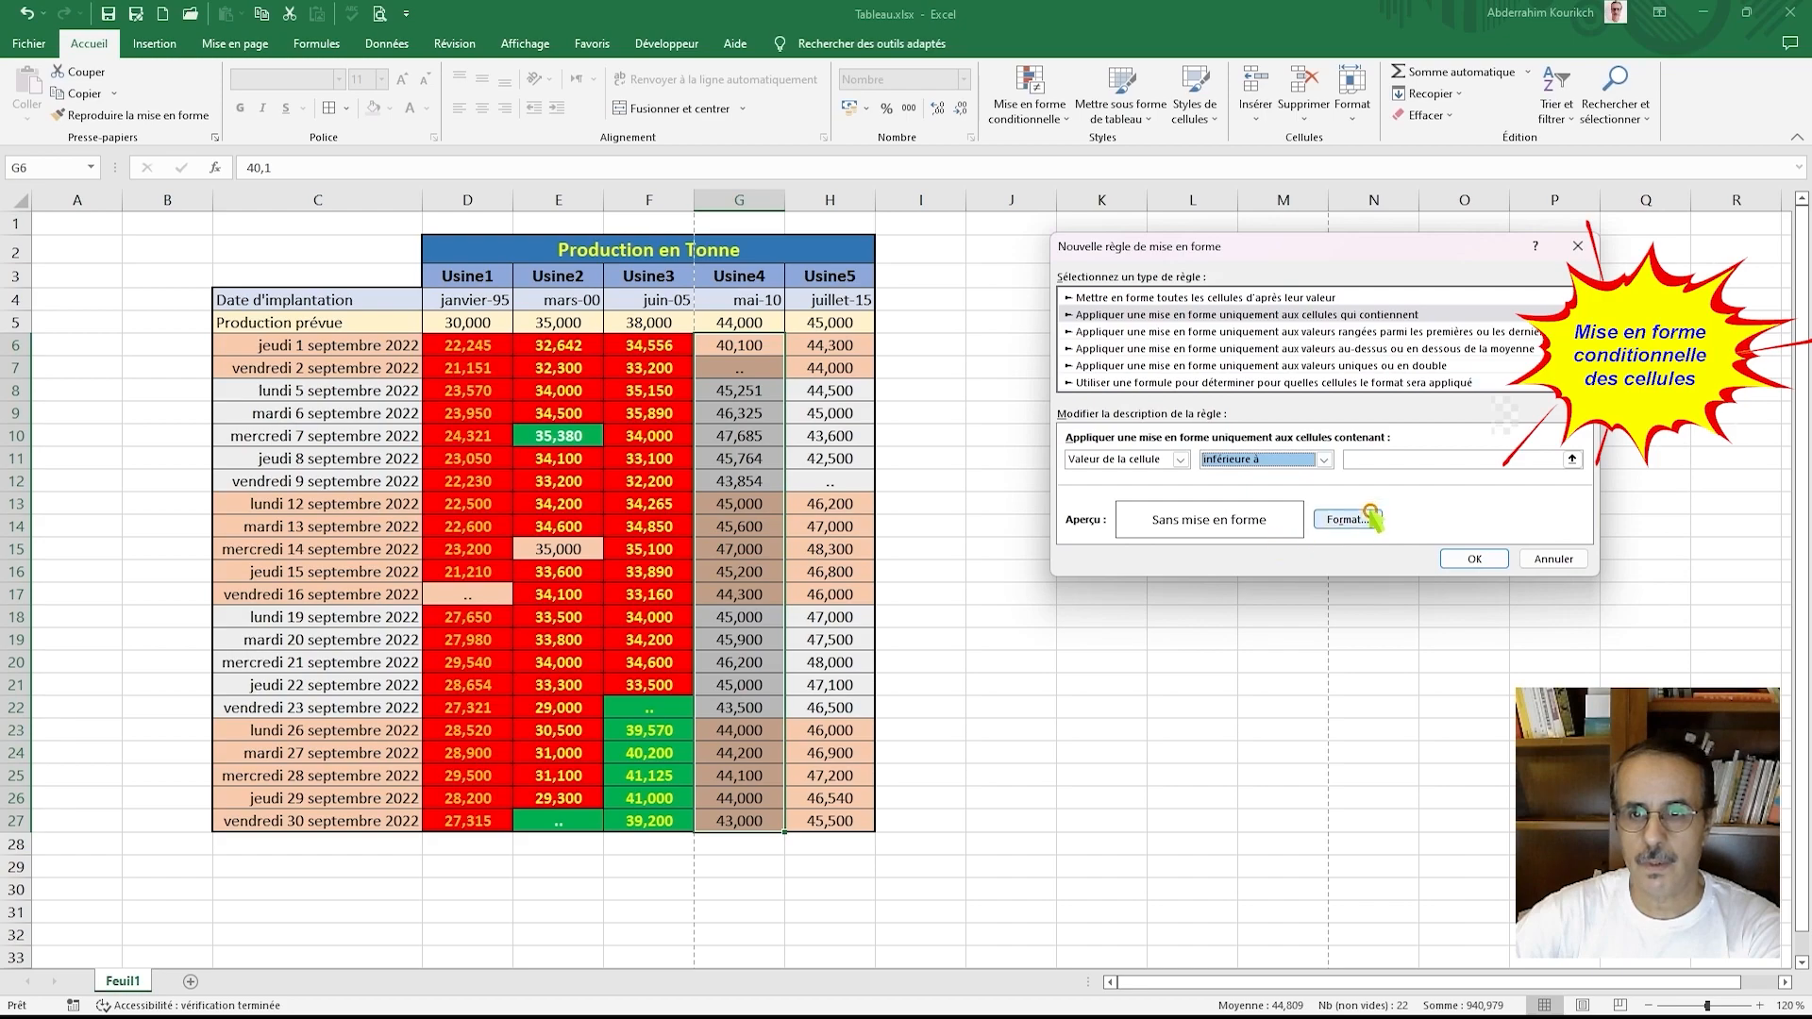
{"action": "left_click", "coordinate": [1387, 460]}
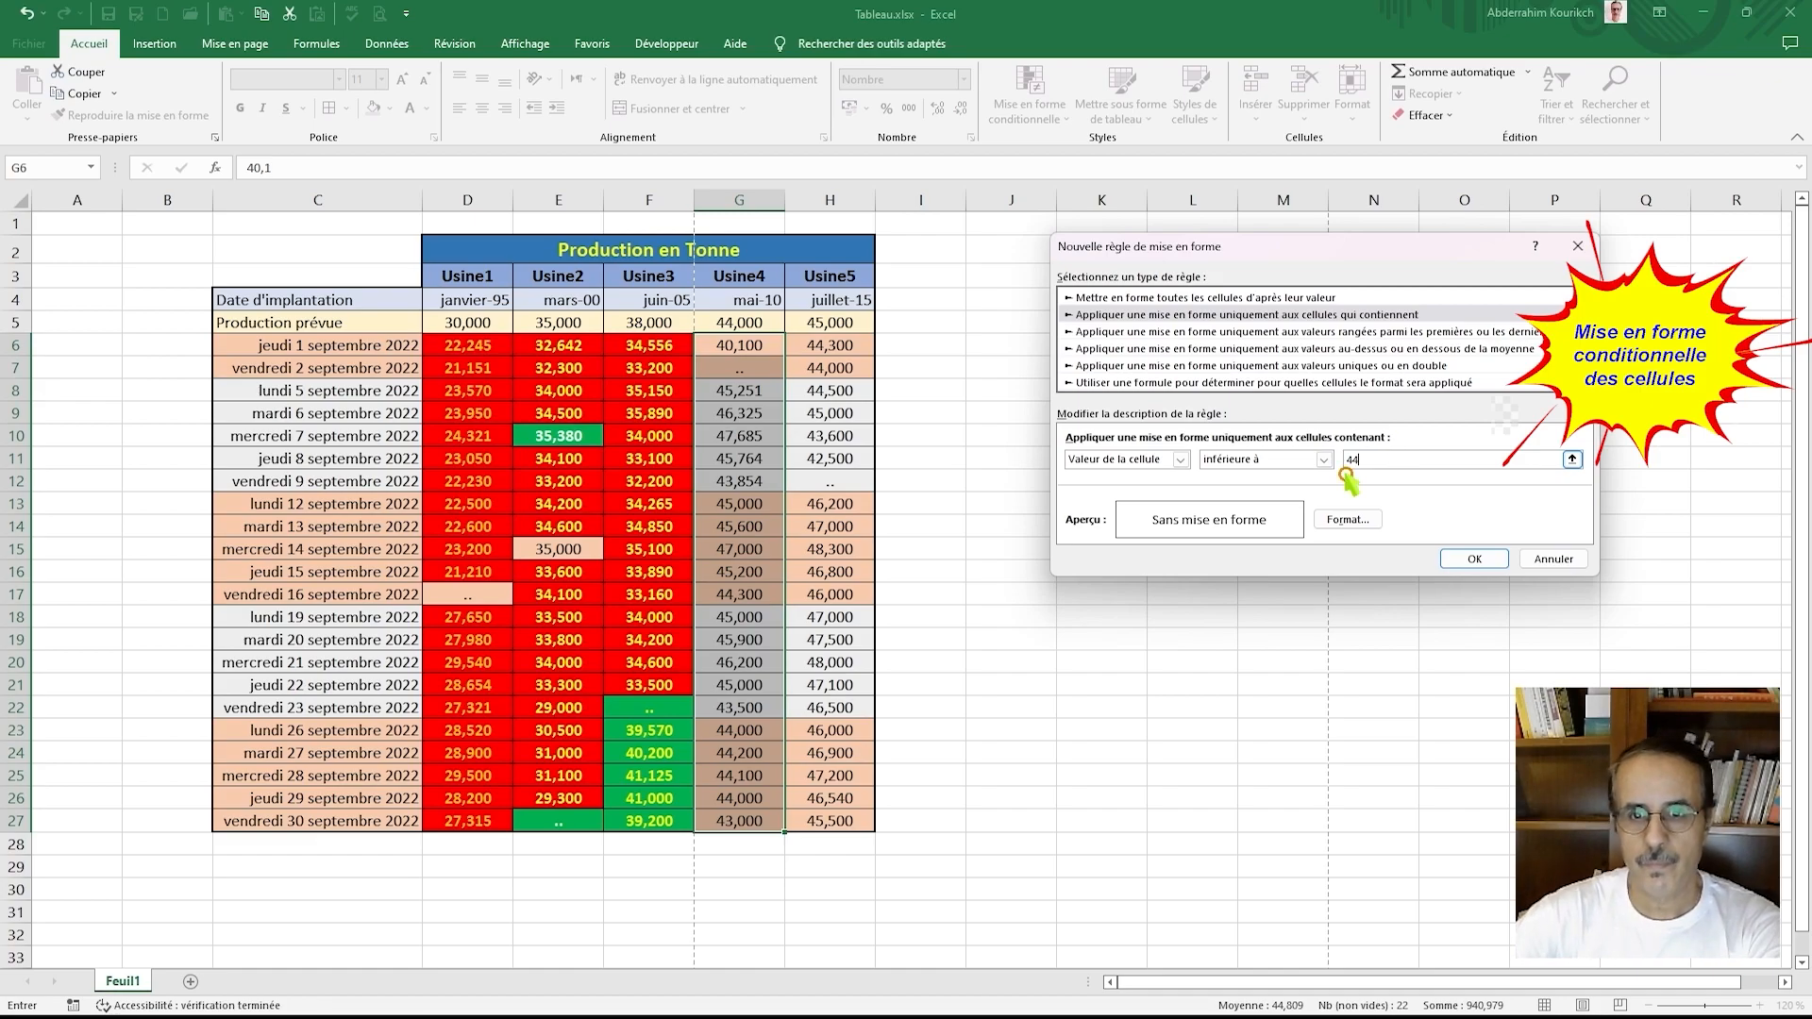
Step: Format the less-than-44 rule with a bold yellow font and a red fill, and accept the cell format
{"action": "left_click", "coordinate": [1366, 520]}
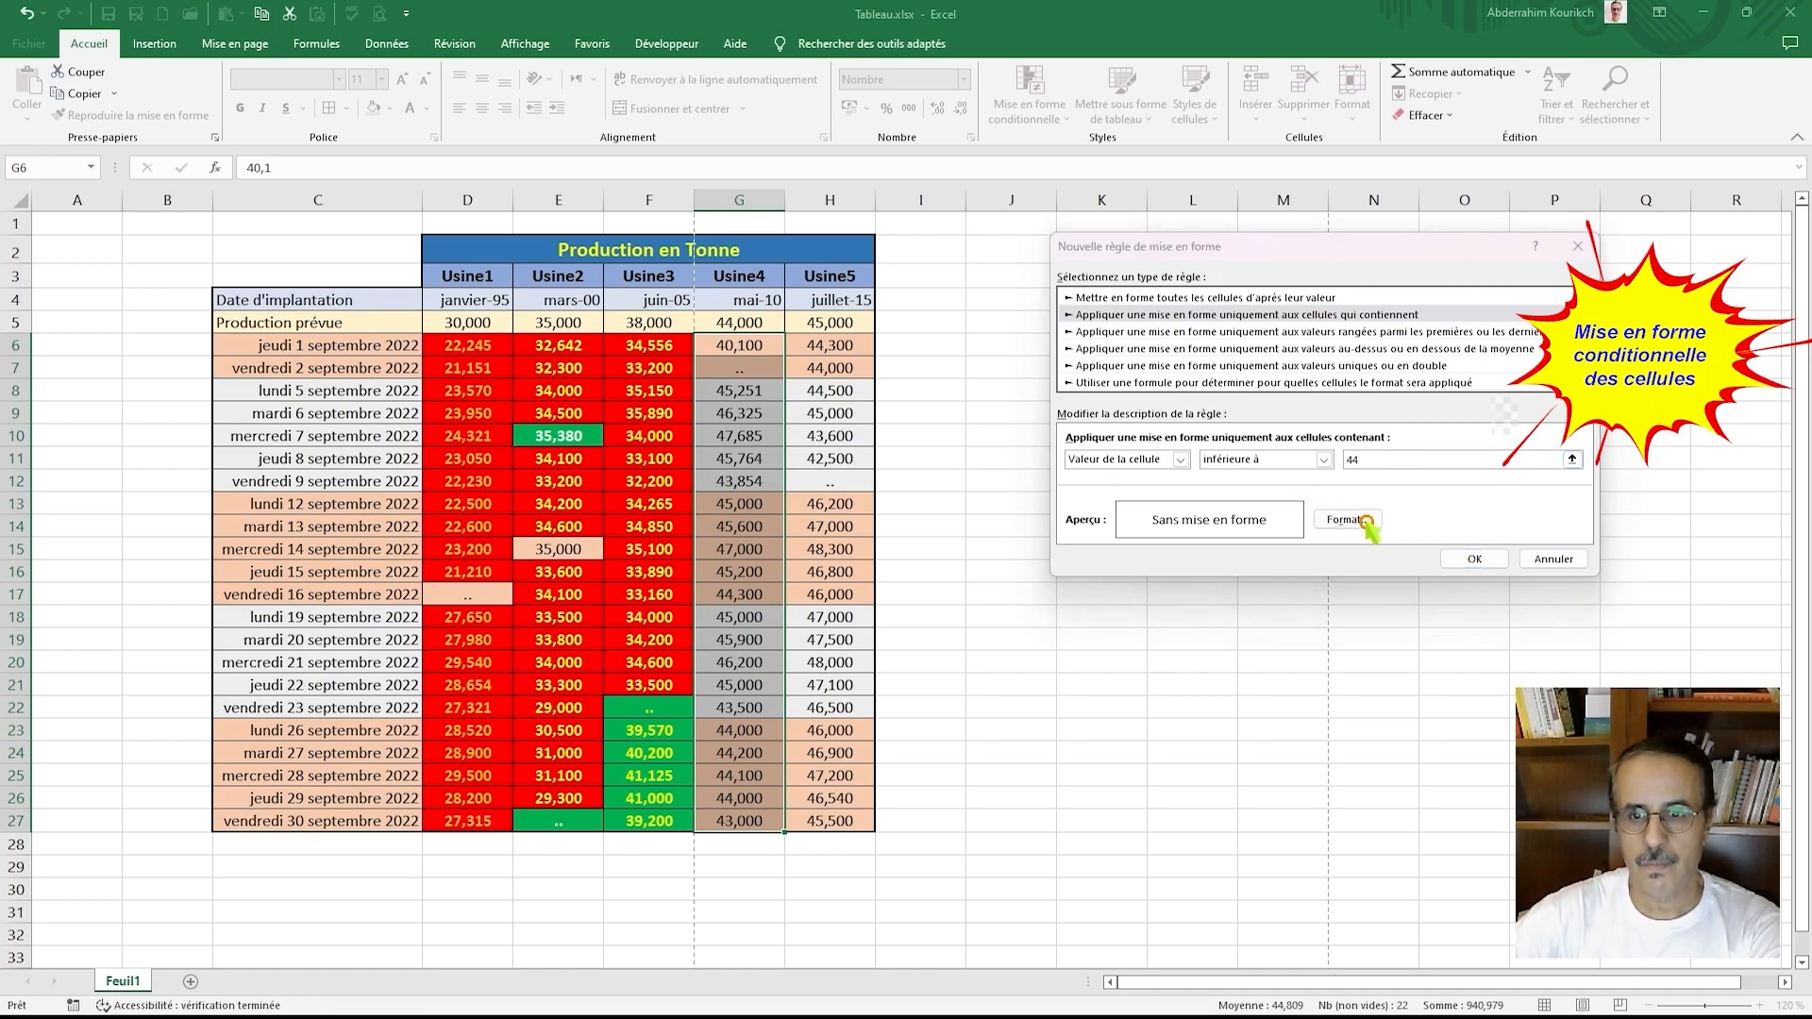
{"action": "left_click", "coordinate": [1111, 380]}
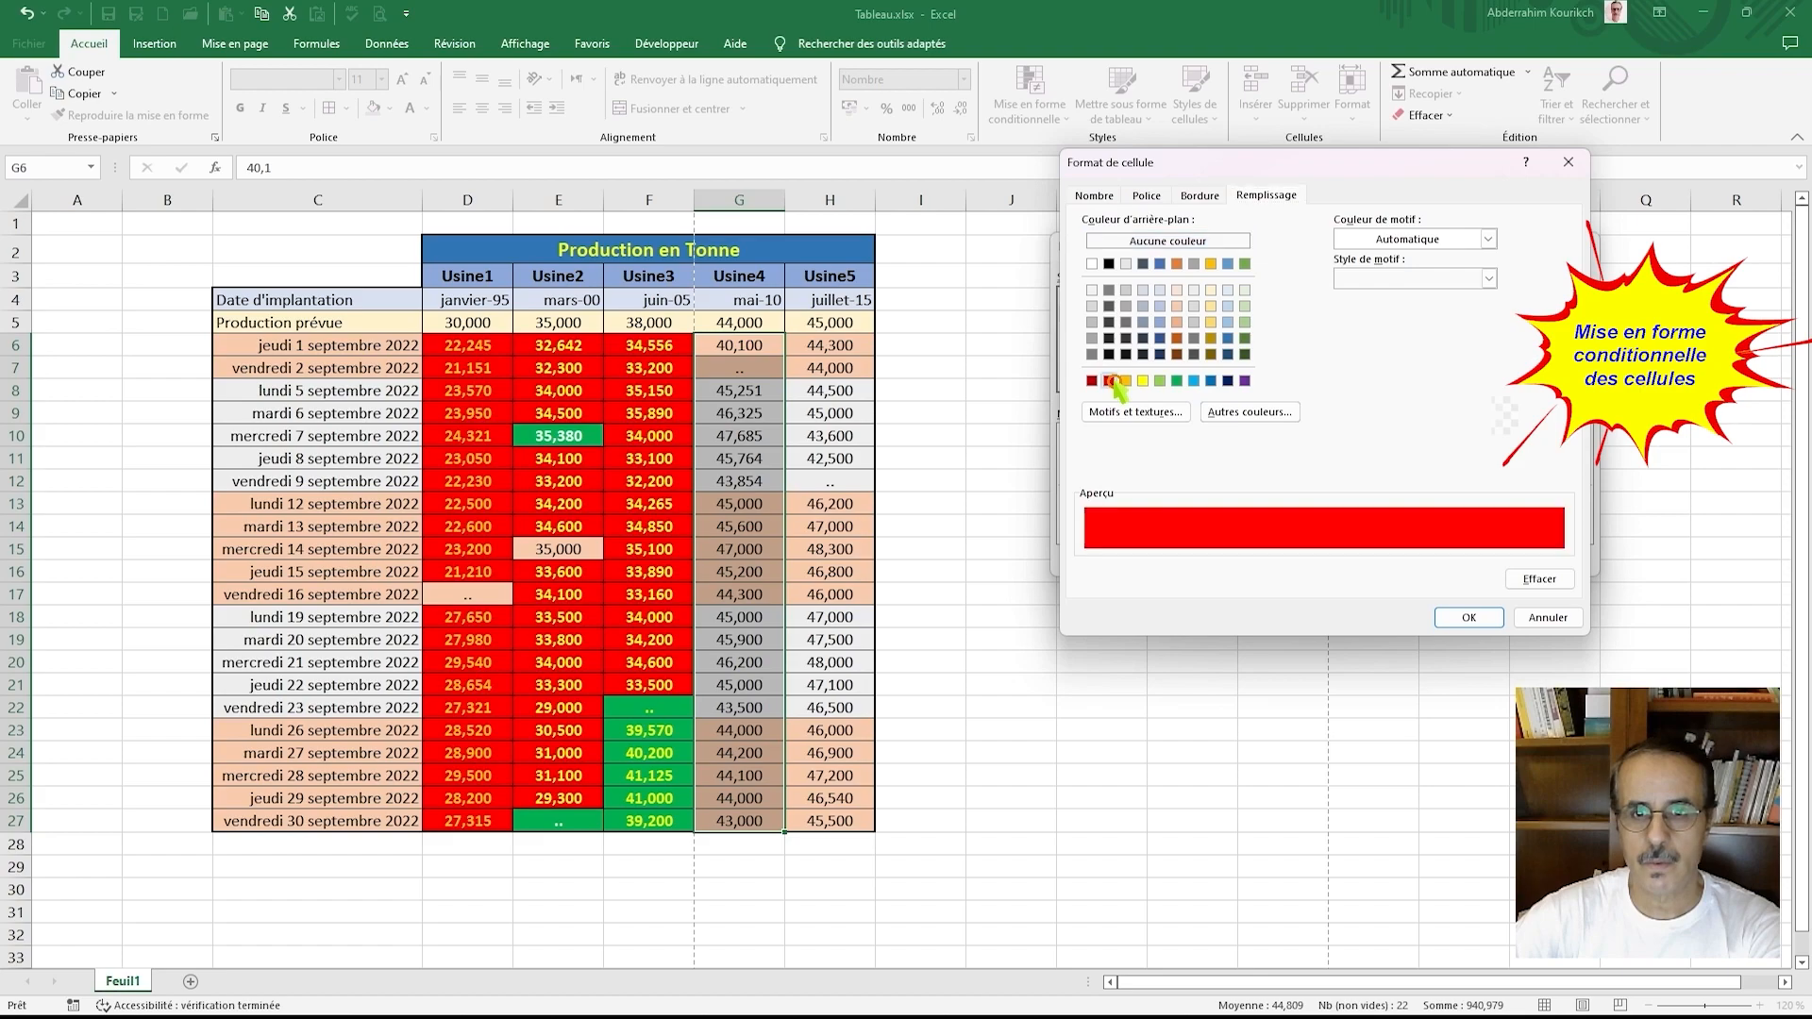
{"action": "left_click", "coordinate": [1148, 196]}
{"action": "left_click", "coordinate": [1365, 281]}
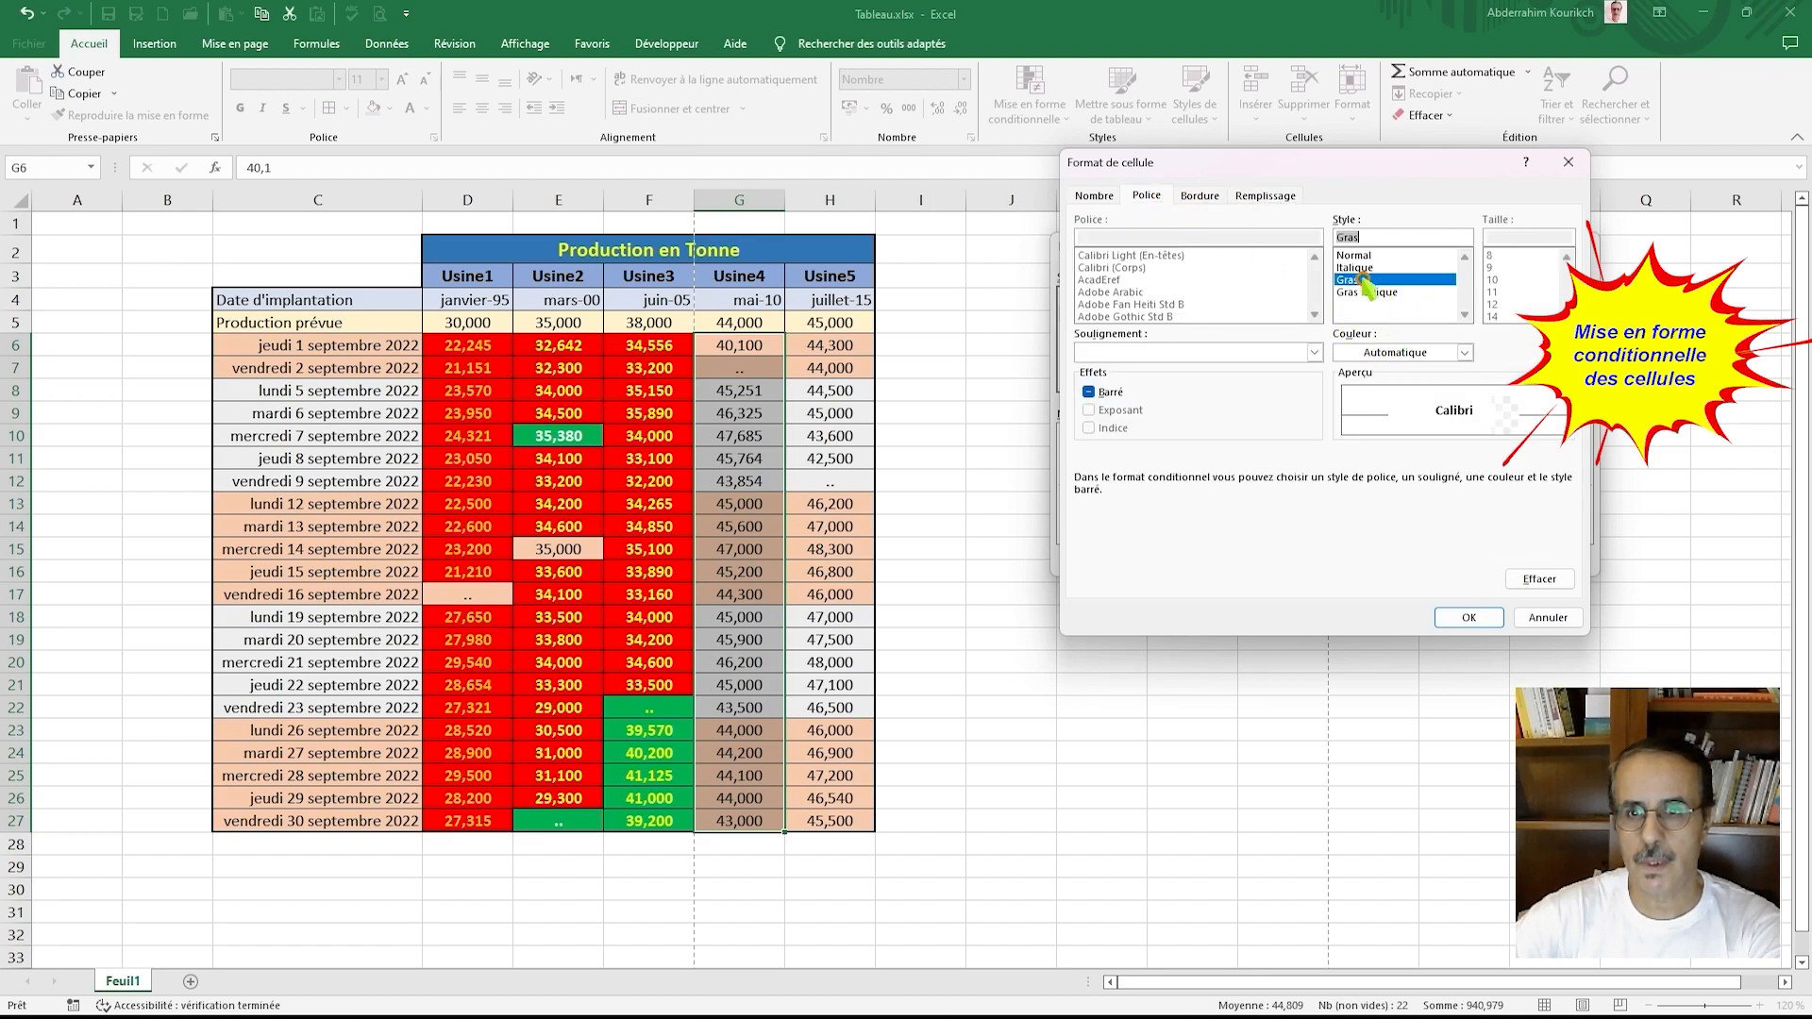
{"action": "left_click", "coordinate": [1464, 353]}
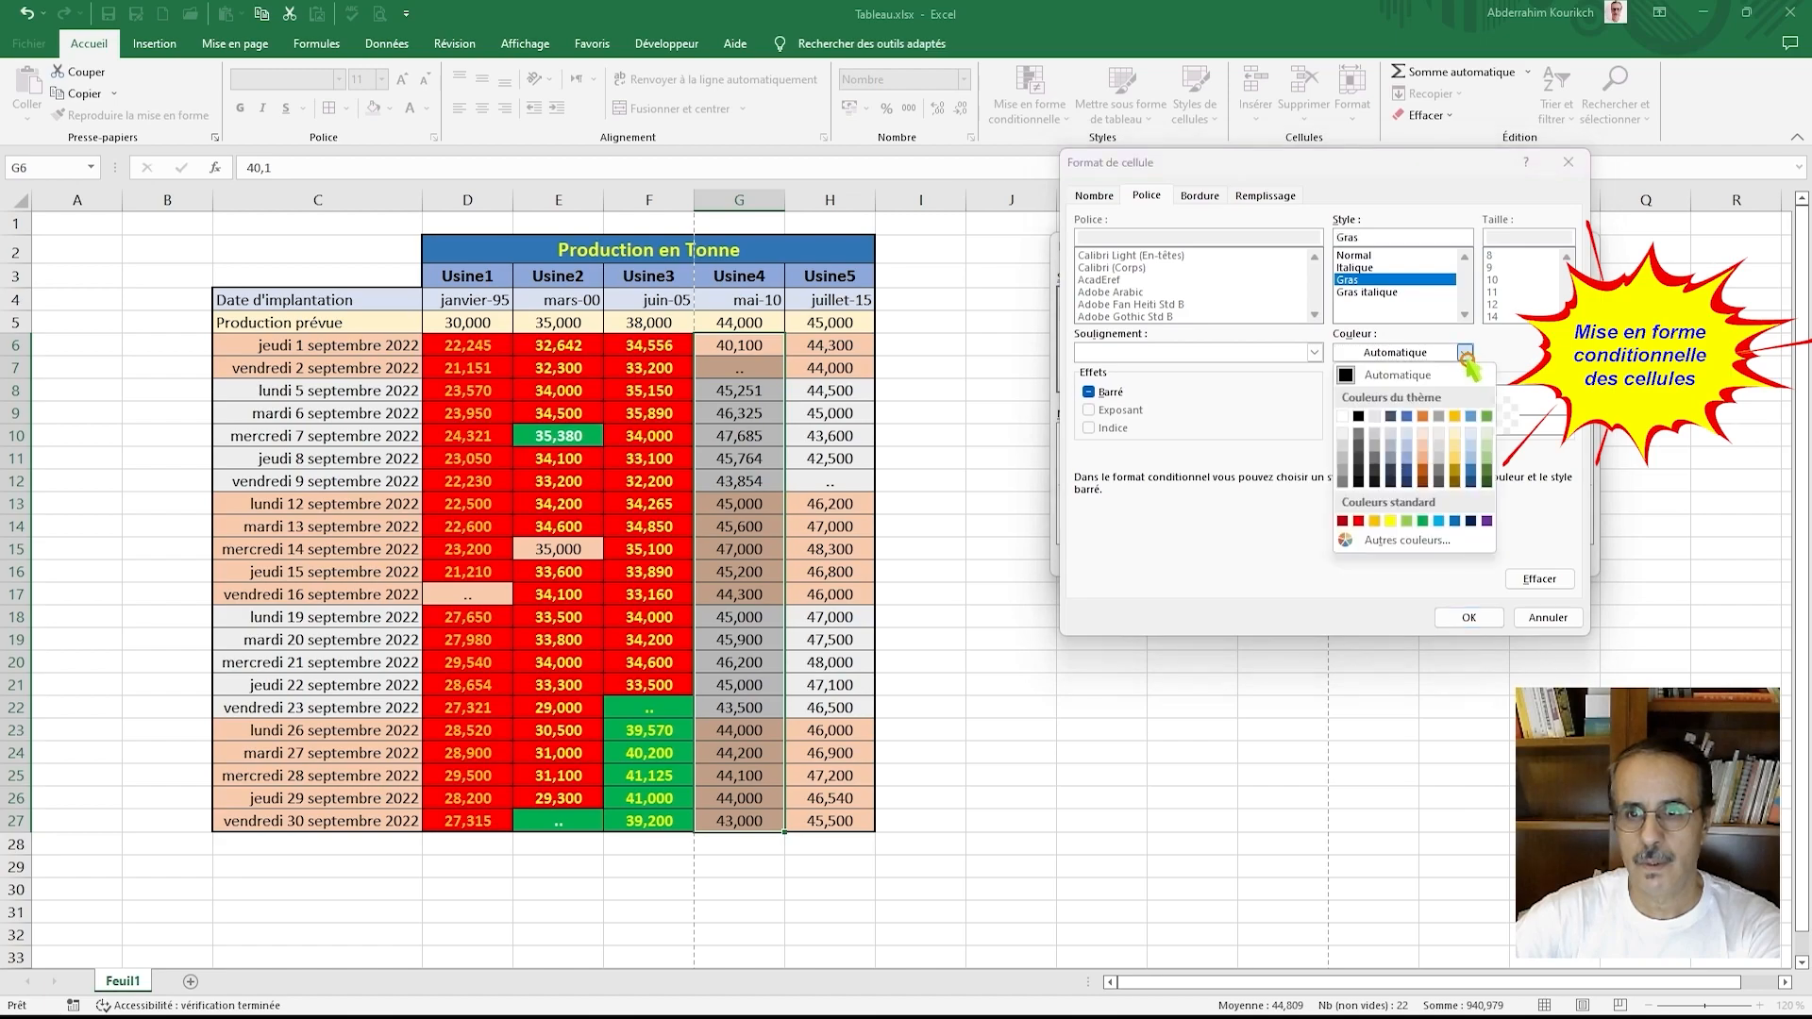
{"action": "left_click", "coordinate": [1400, 521]}
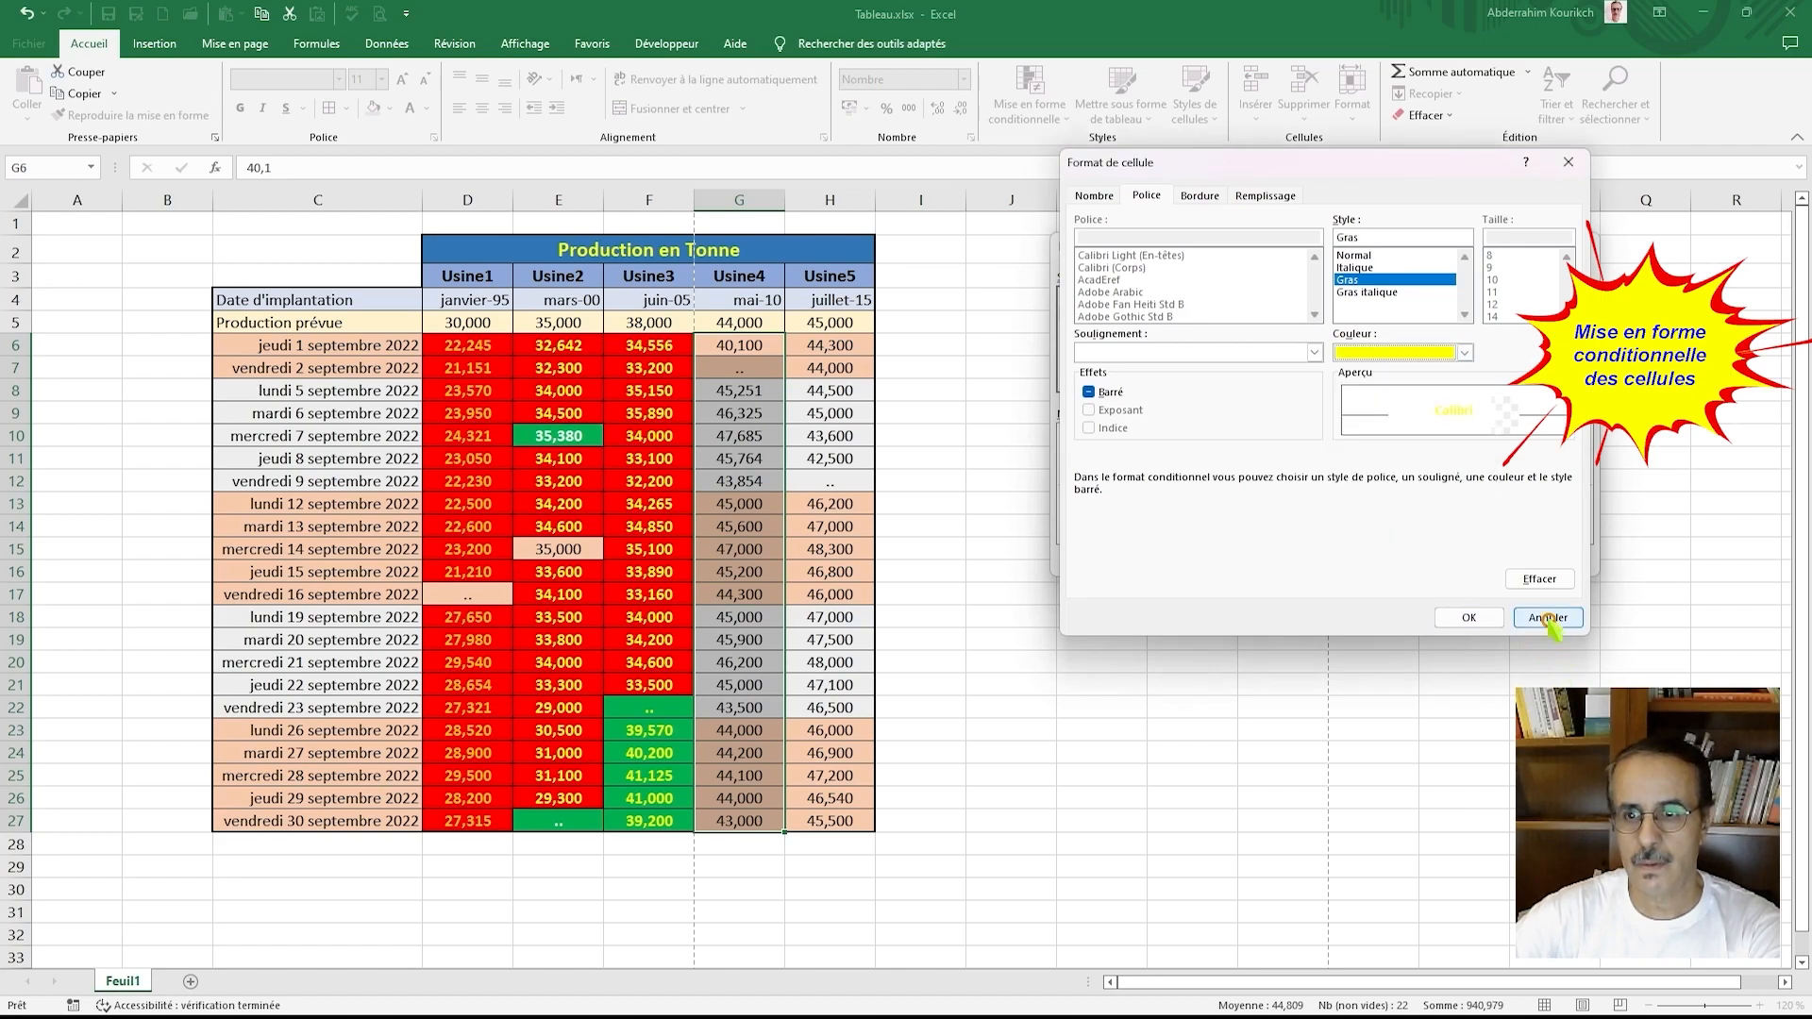
{"action": "left_click", "coordinate": [1486, 618]}
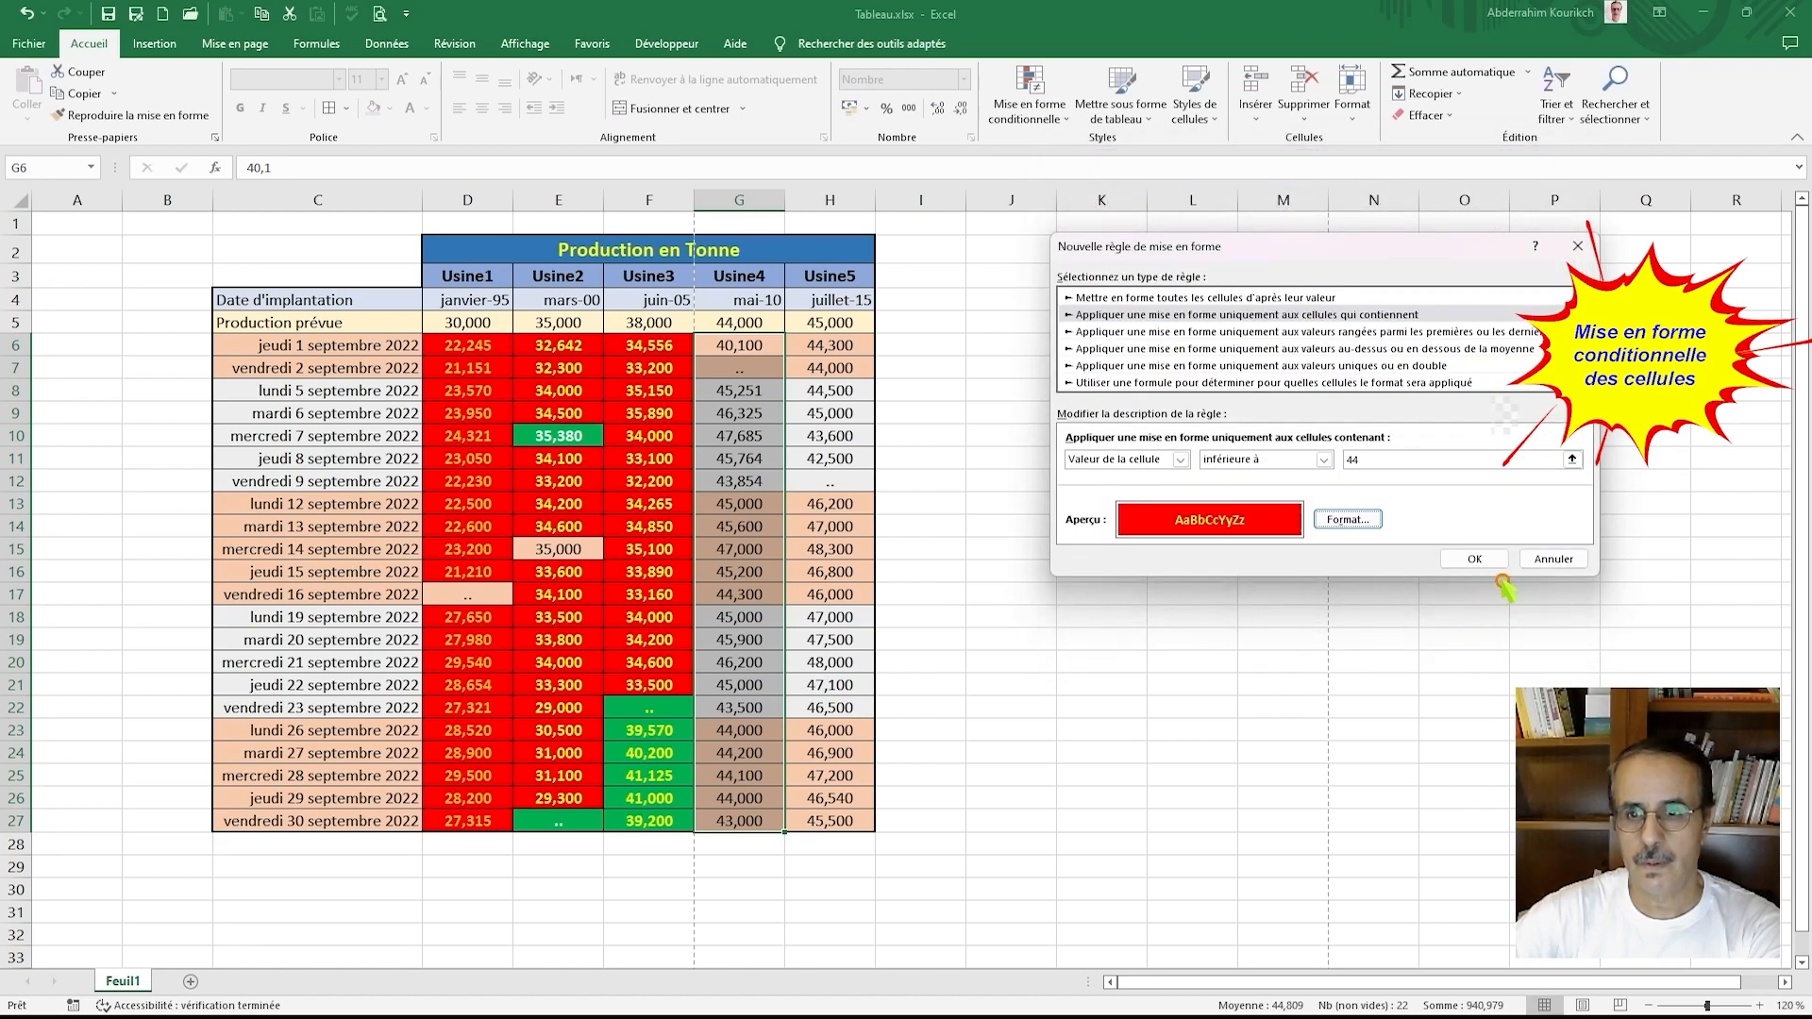
Step: Save the less-than-44 rule and apply it to G6:G27
{"action": "left_click", "coordinate": [1480, 559]}
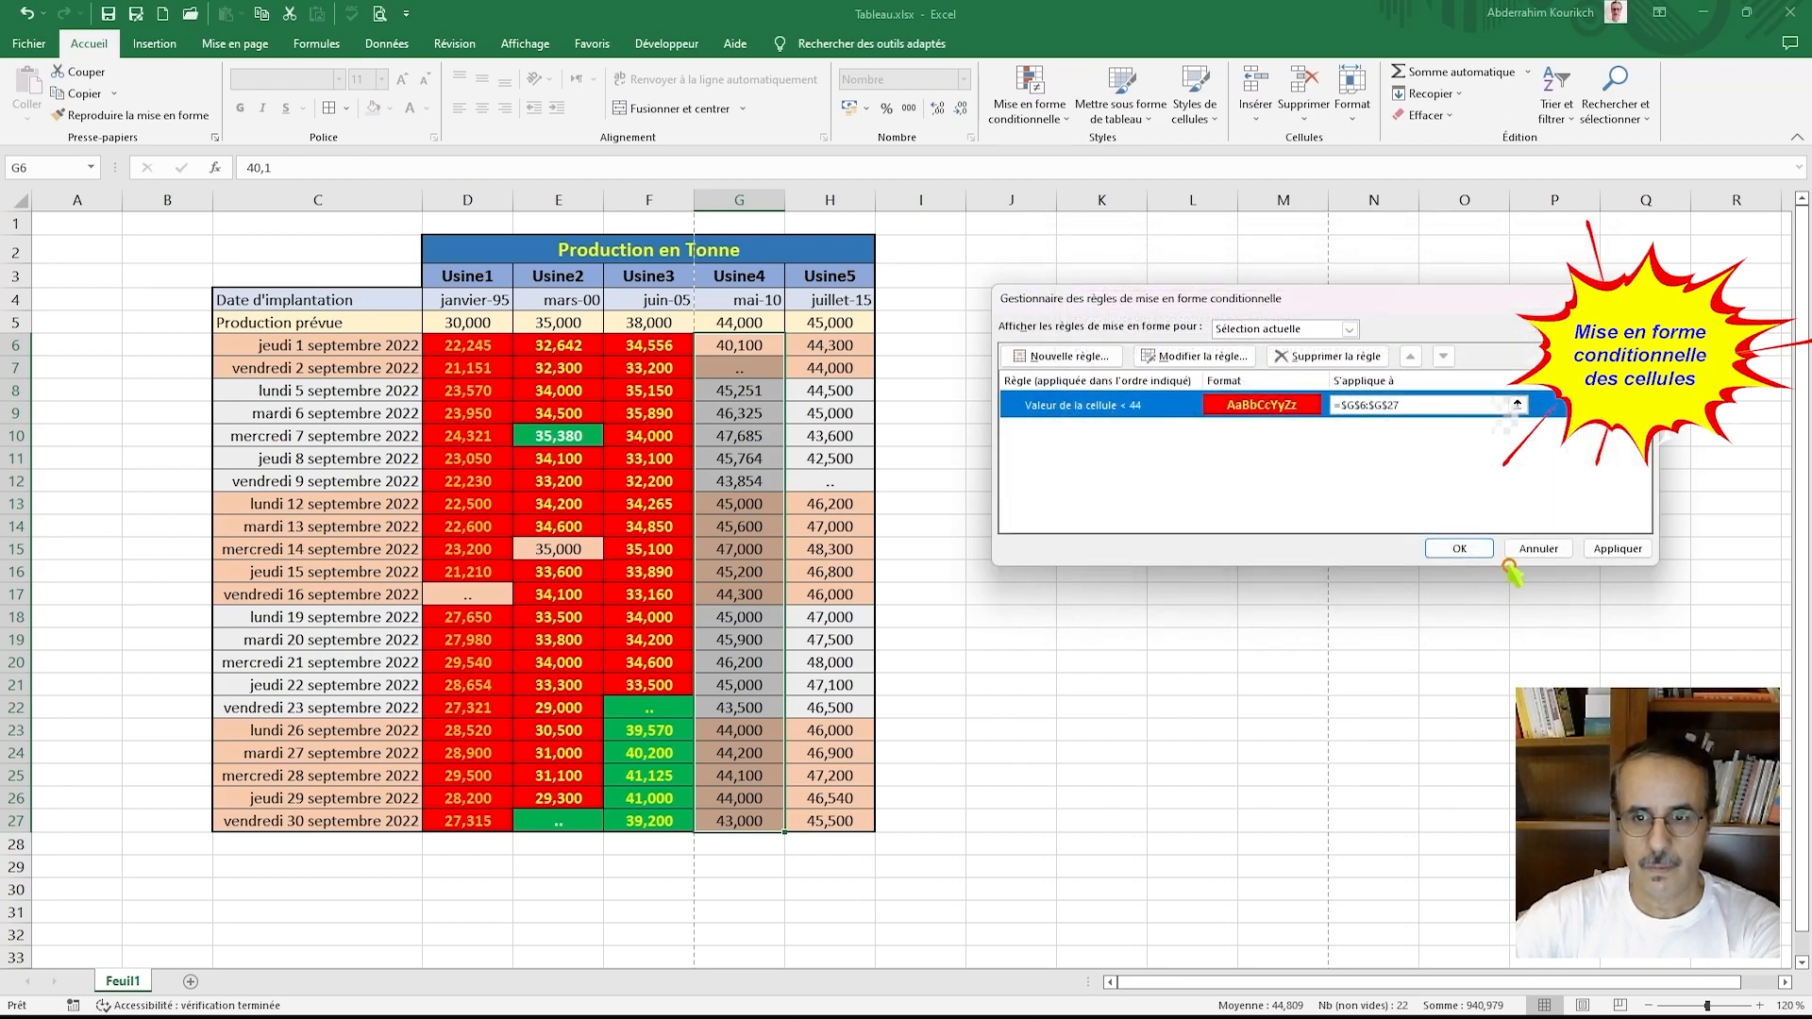
{"action": "left_click", "coordinate": [1617, 549]}
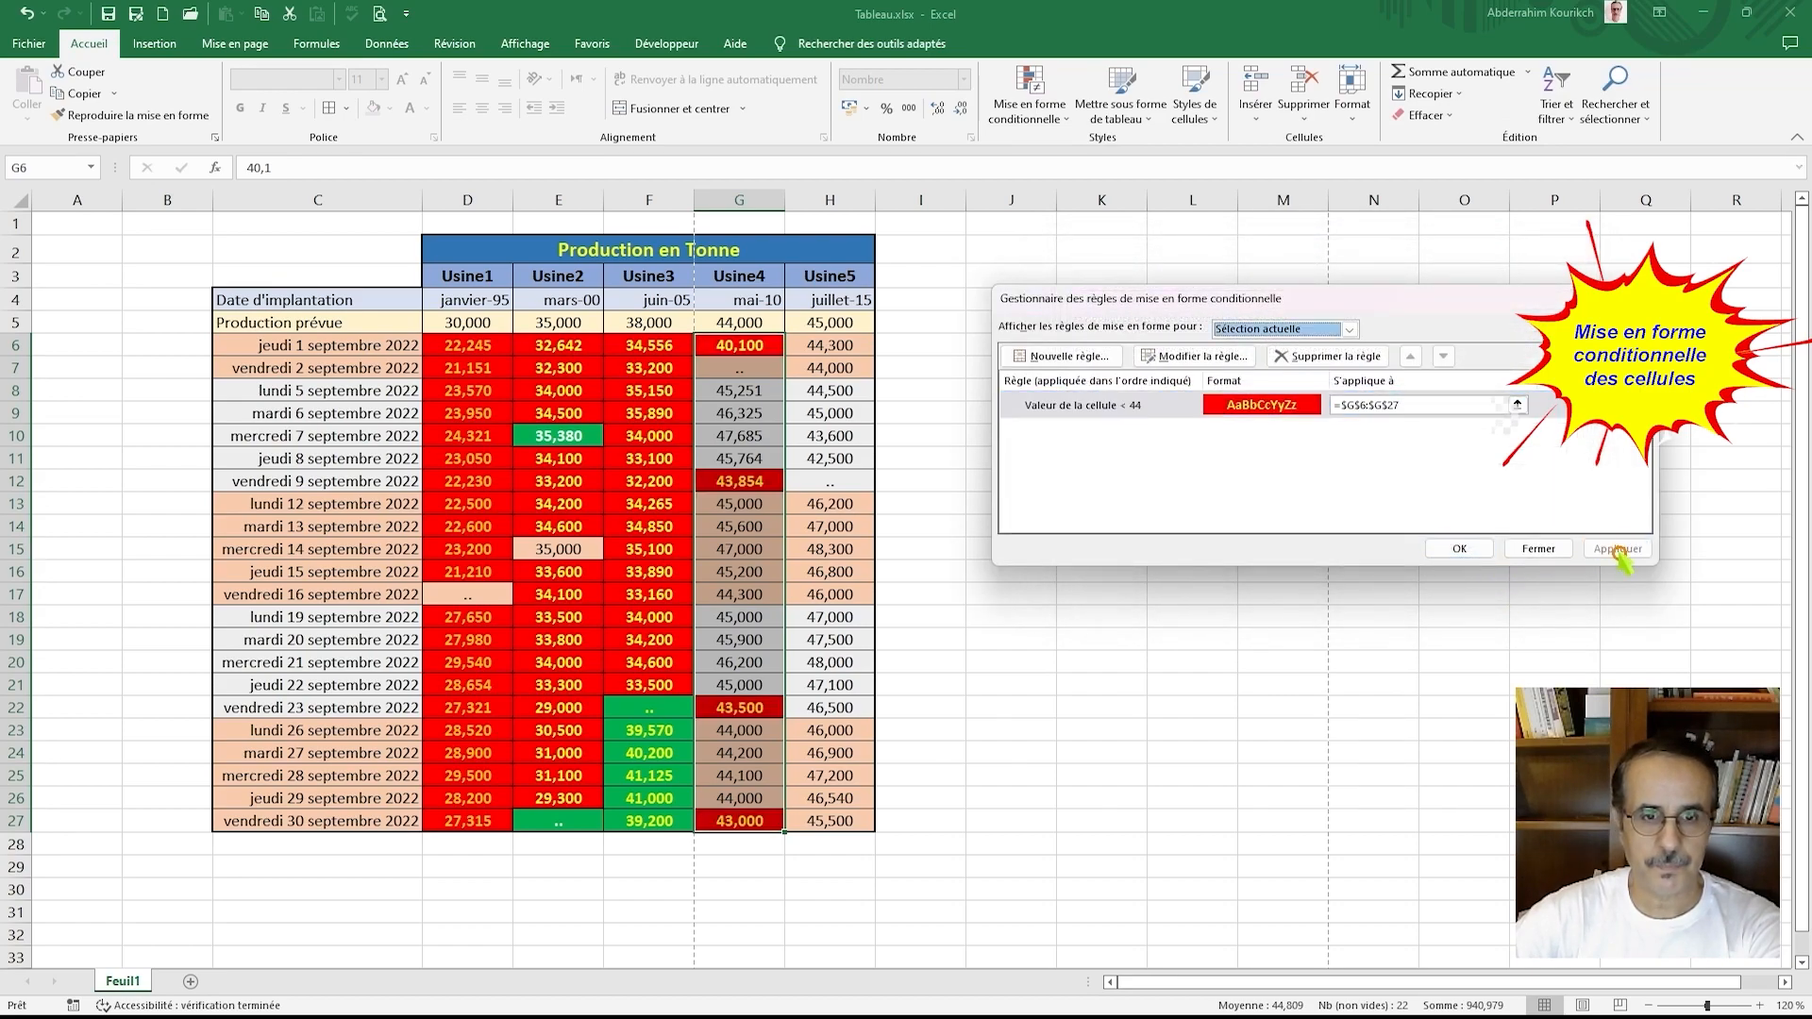
Step: Add a rule for G6:G27 that targets cell values greater than 44 and save it without a format
{"action": "left_click", "coordinate": [1078, 357]}
{"action": "left_click", "coordinate": [1149, 317]}
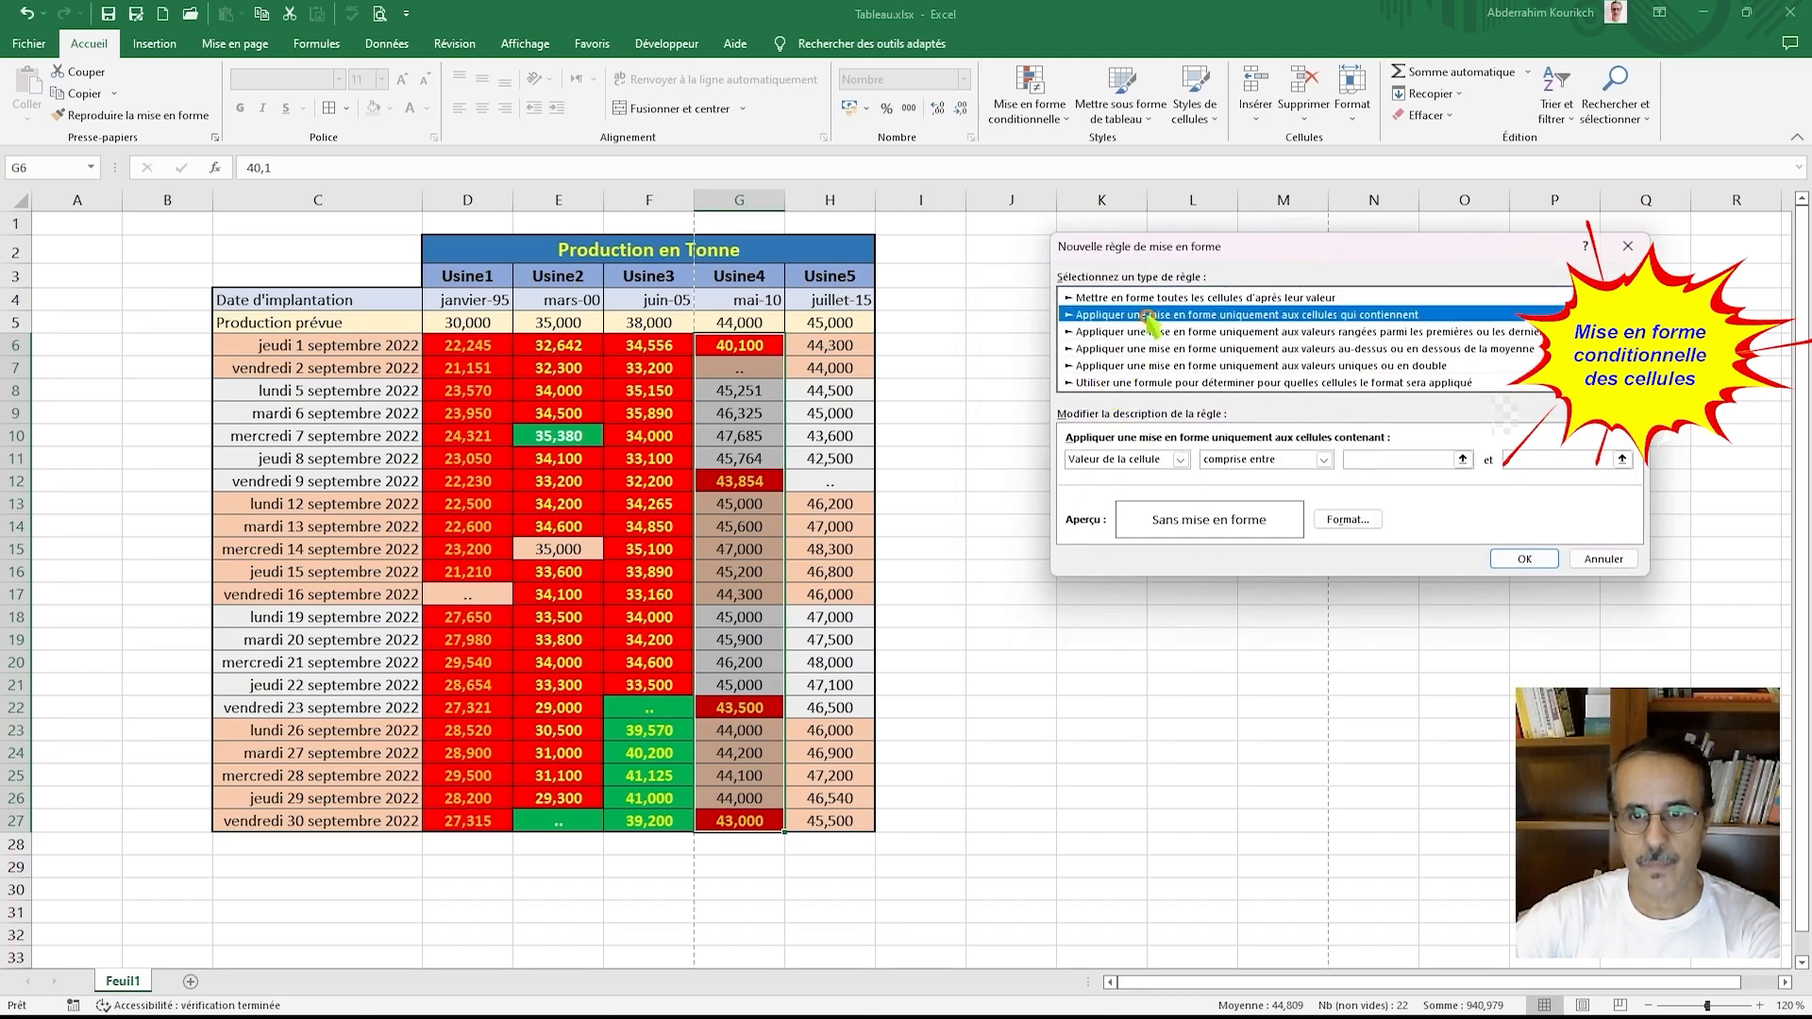
{"action": "left_click", "coordinate": [1326, 460]}
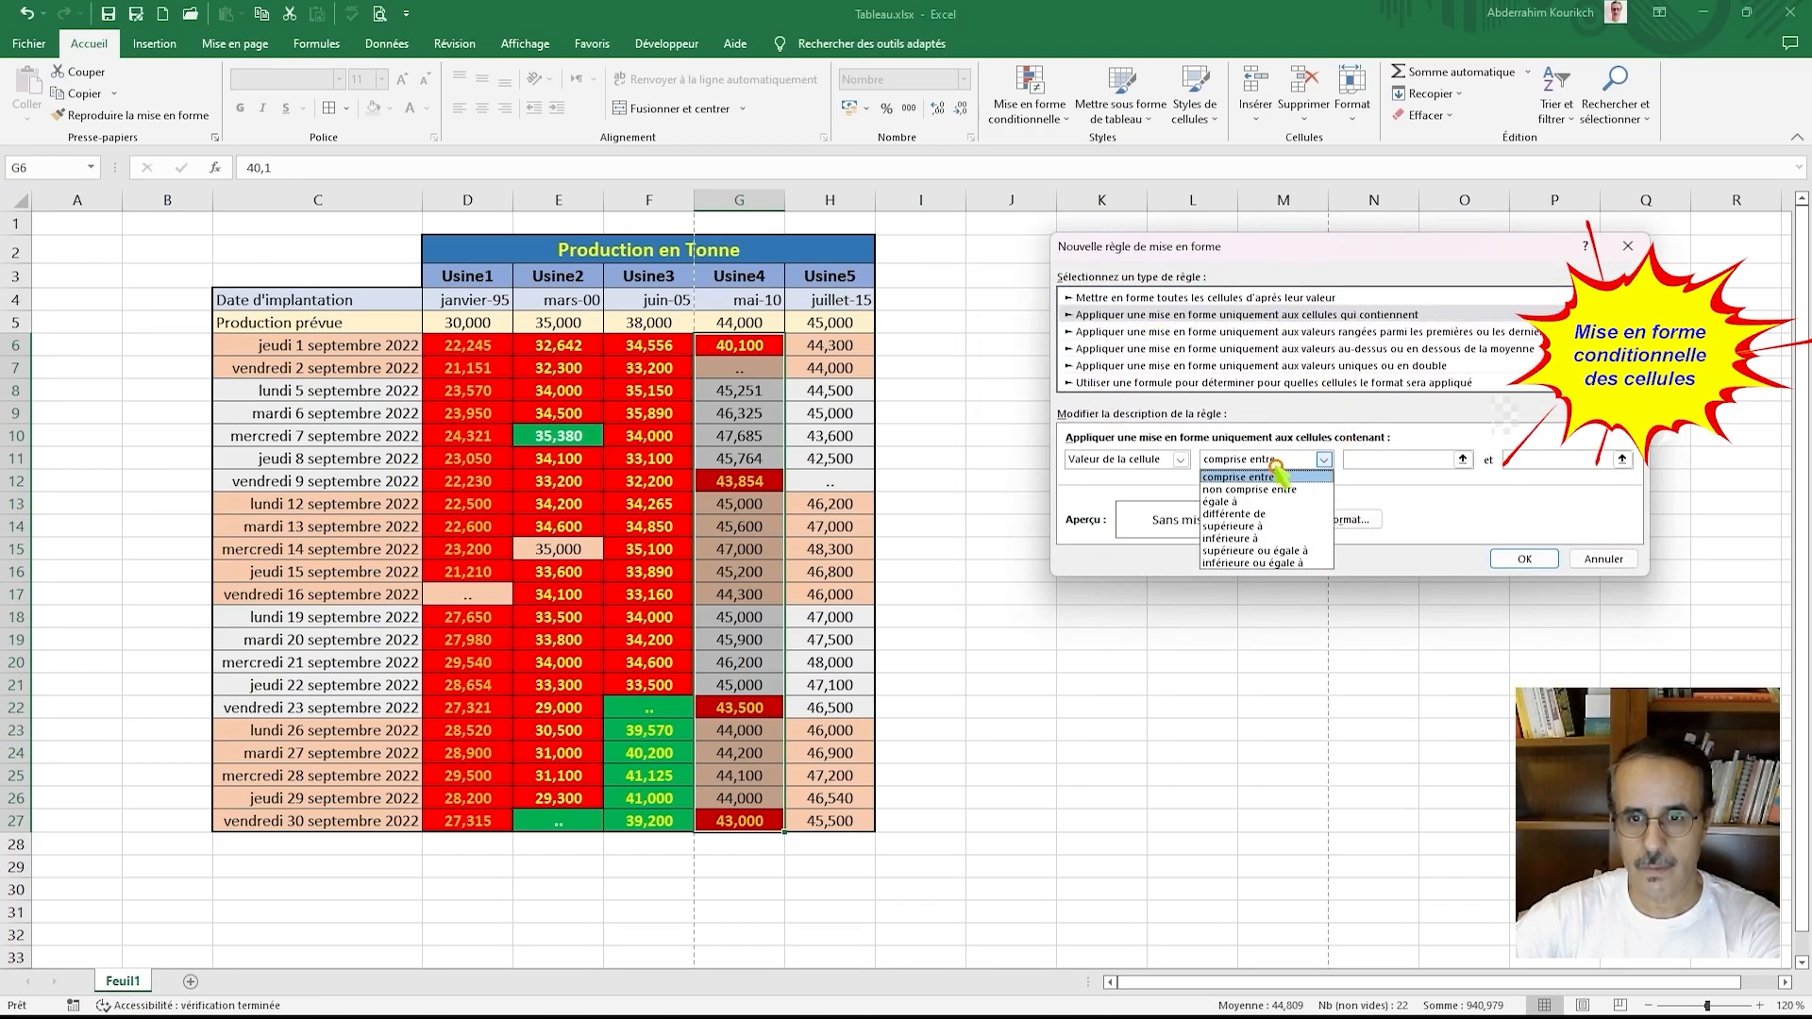
{"action": "left_click", "coordinate": [1258, 527]}
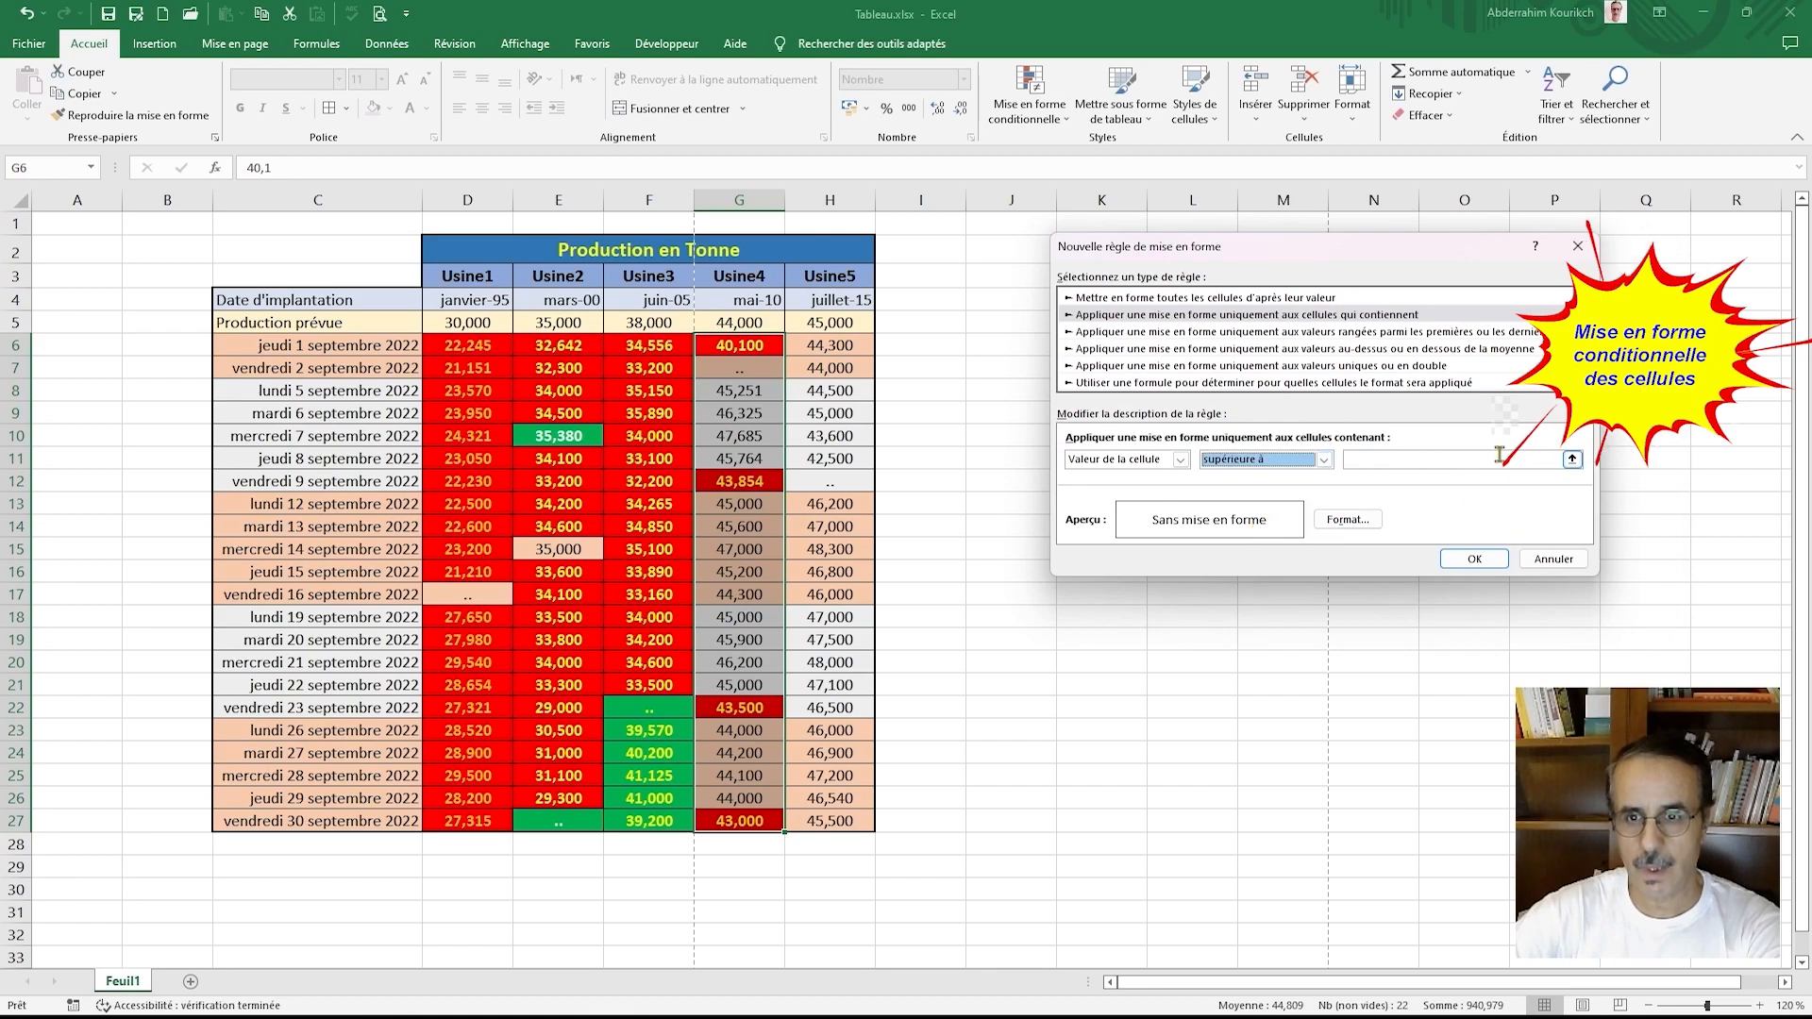
{"action": "left_click", "coordinate": [1444, 459]}
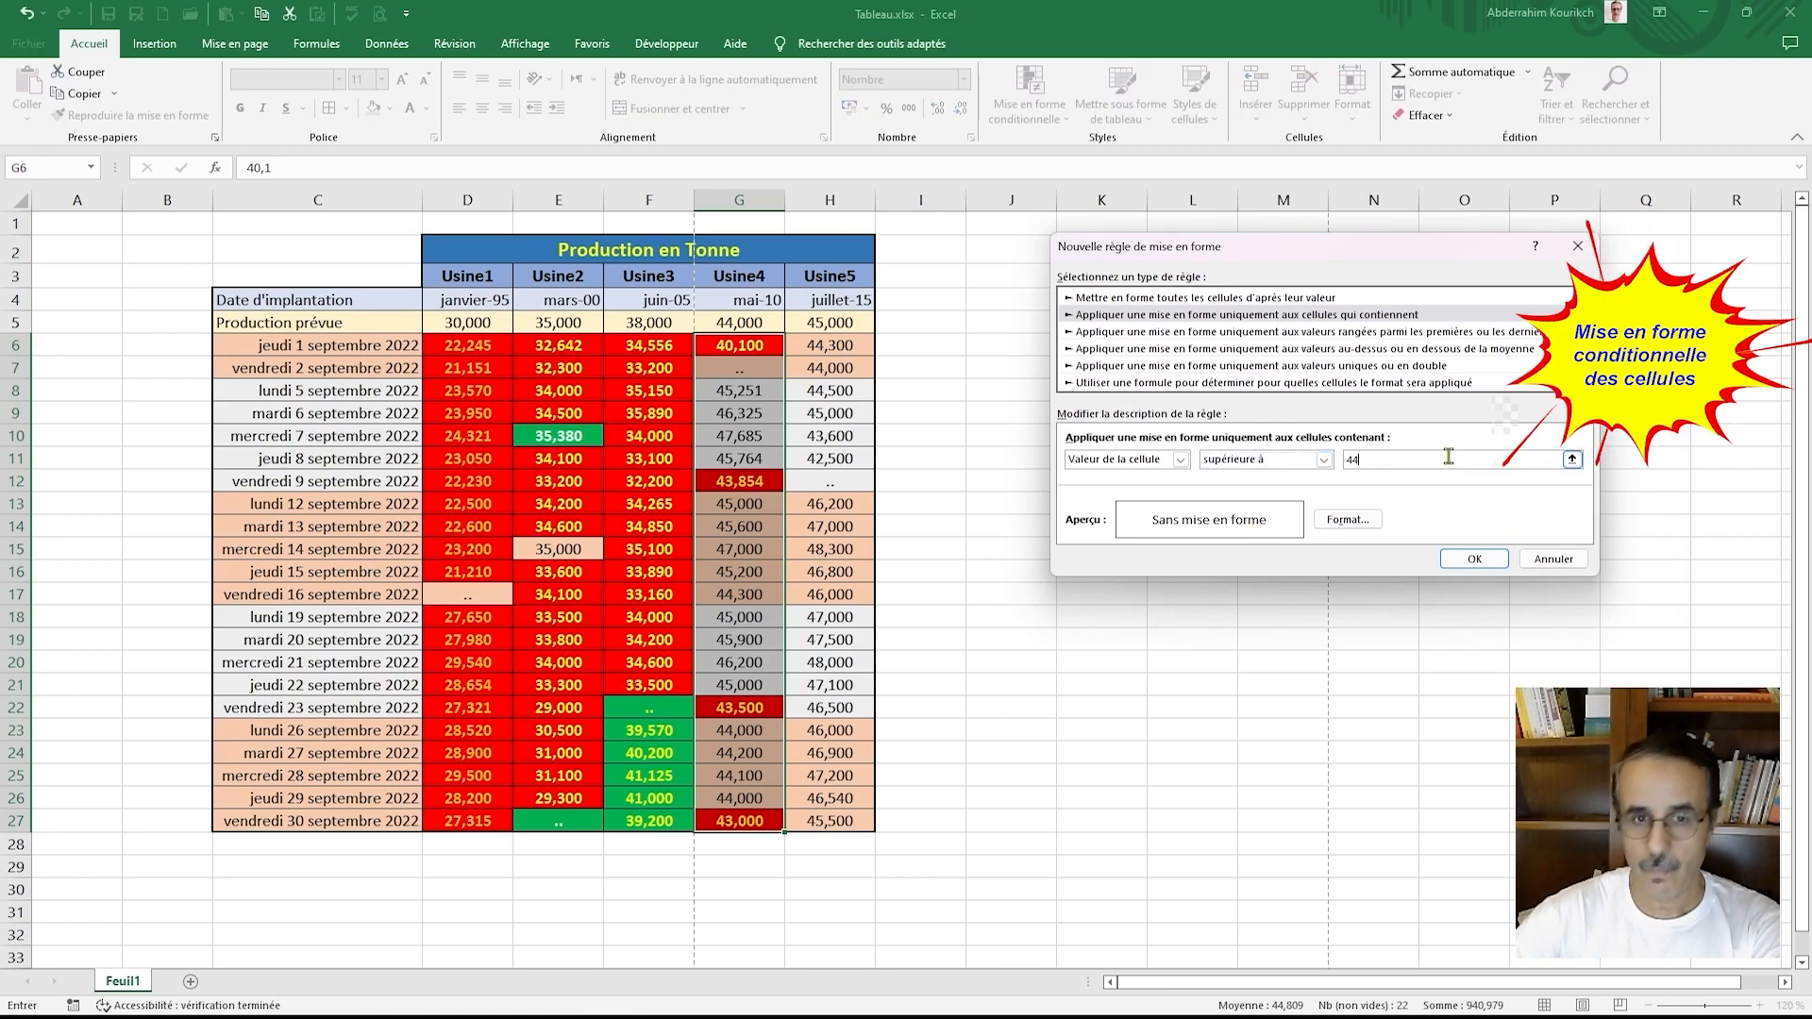
{"action": "left_click", "coordinate": [1490, 560]}
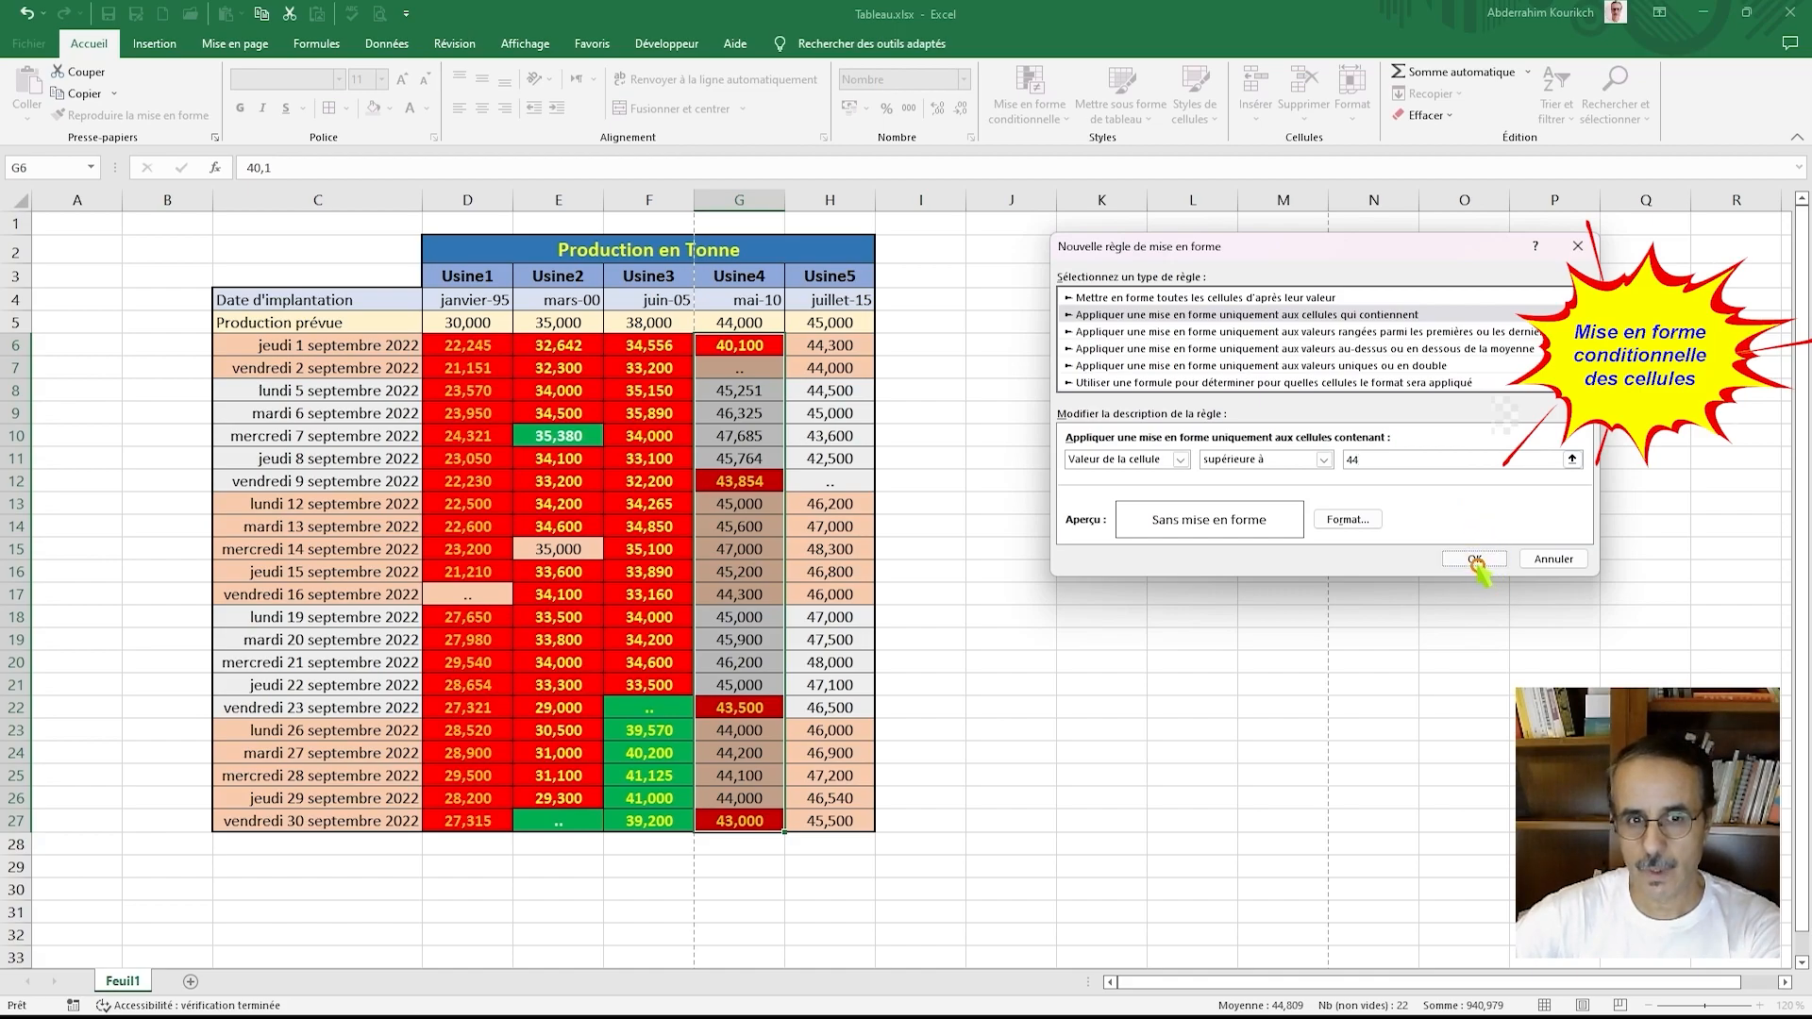
{"action": "left_click", "coordinate": [1475, 560]}
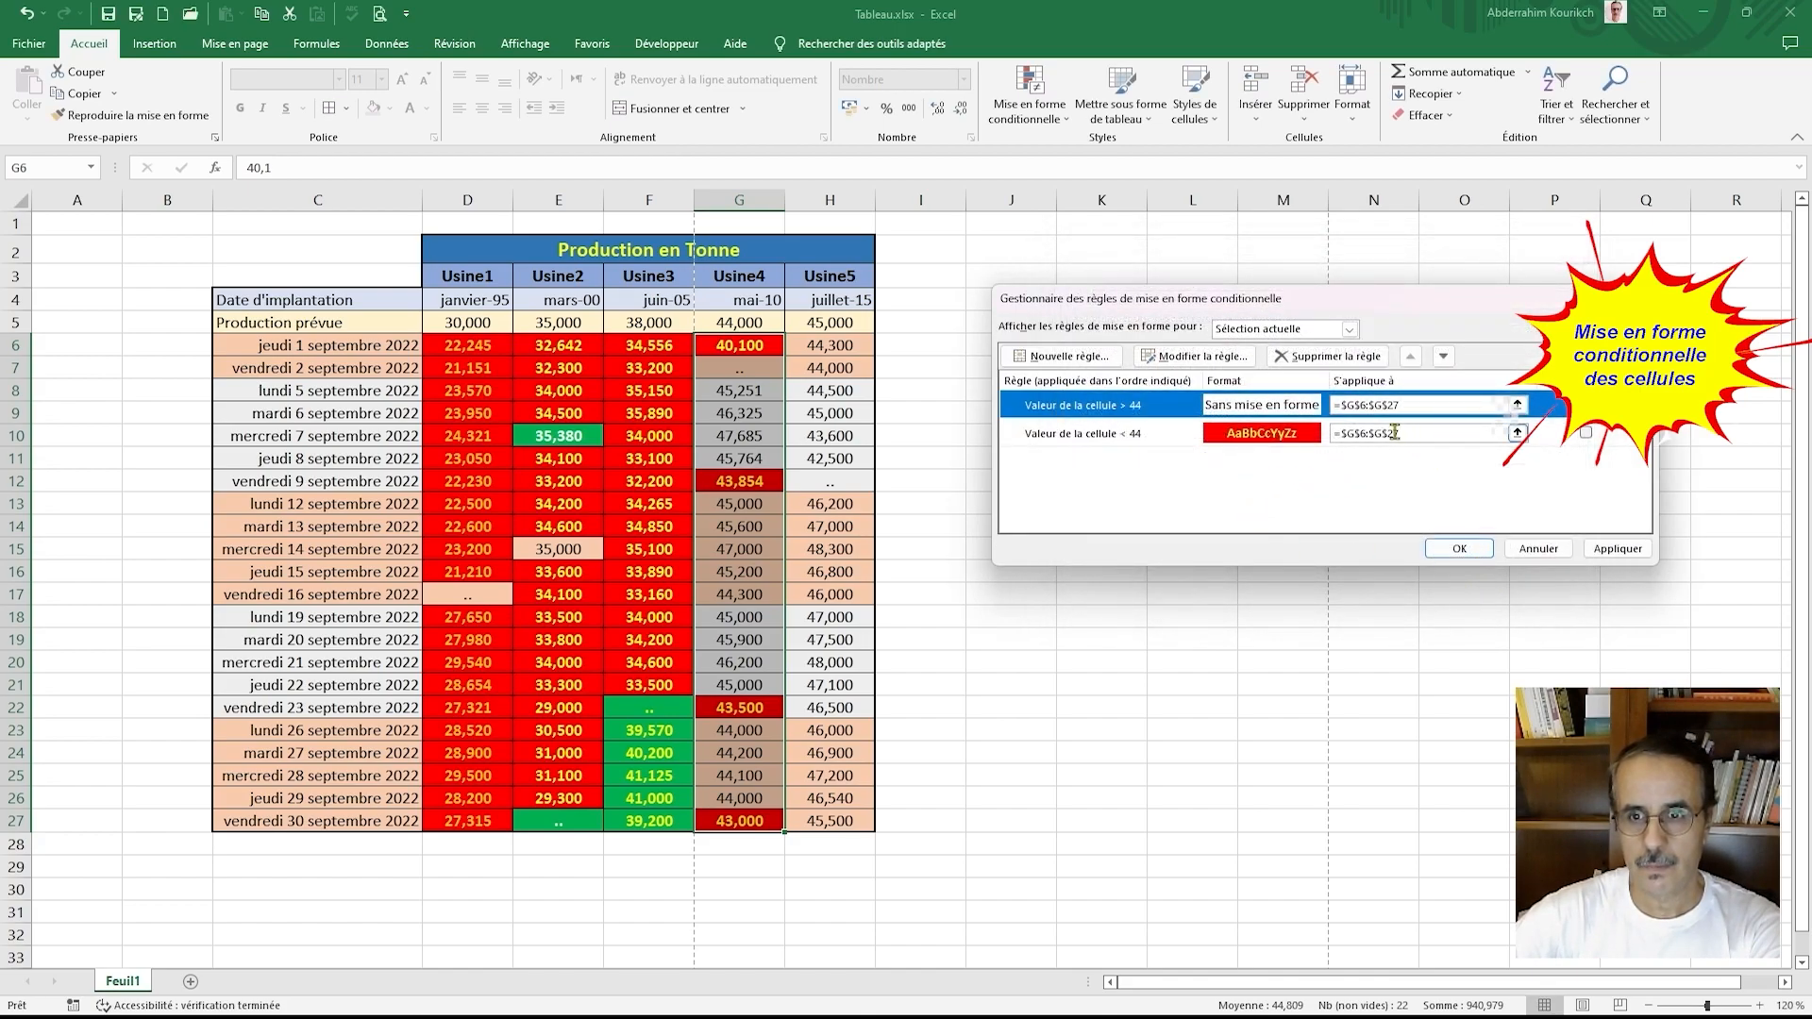
Step: Review the condition and font format of the existing less-than-44 rule for G6:G27
{"action": "double_click", "coordinate": [1299, 451]}
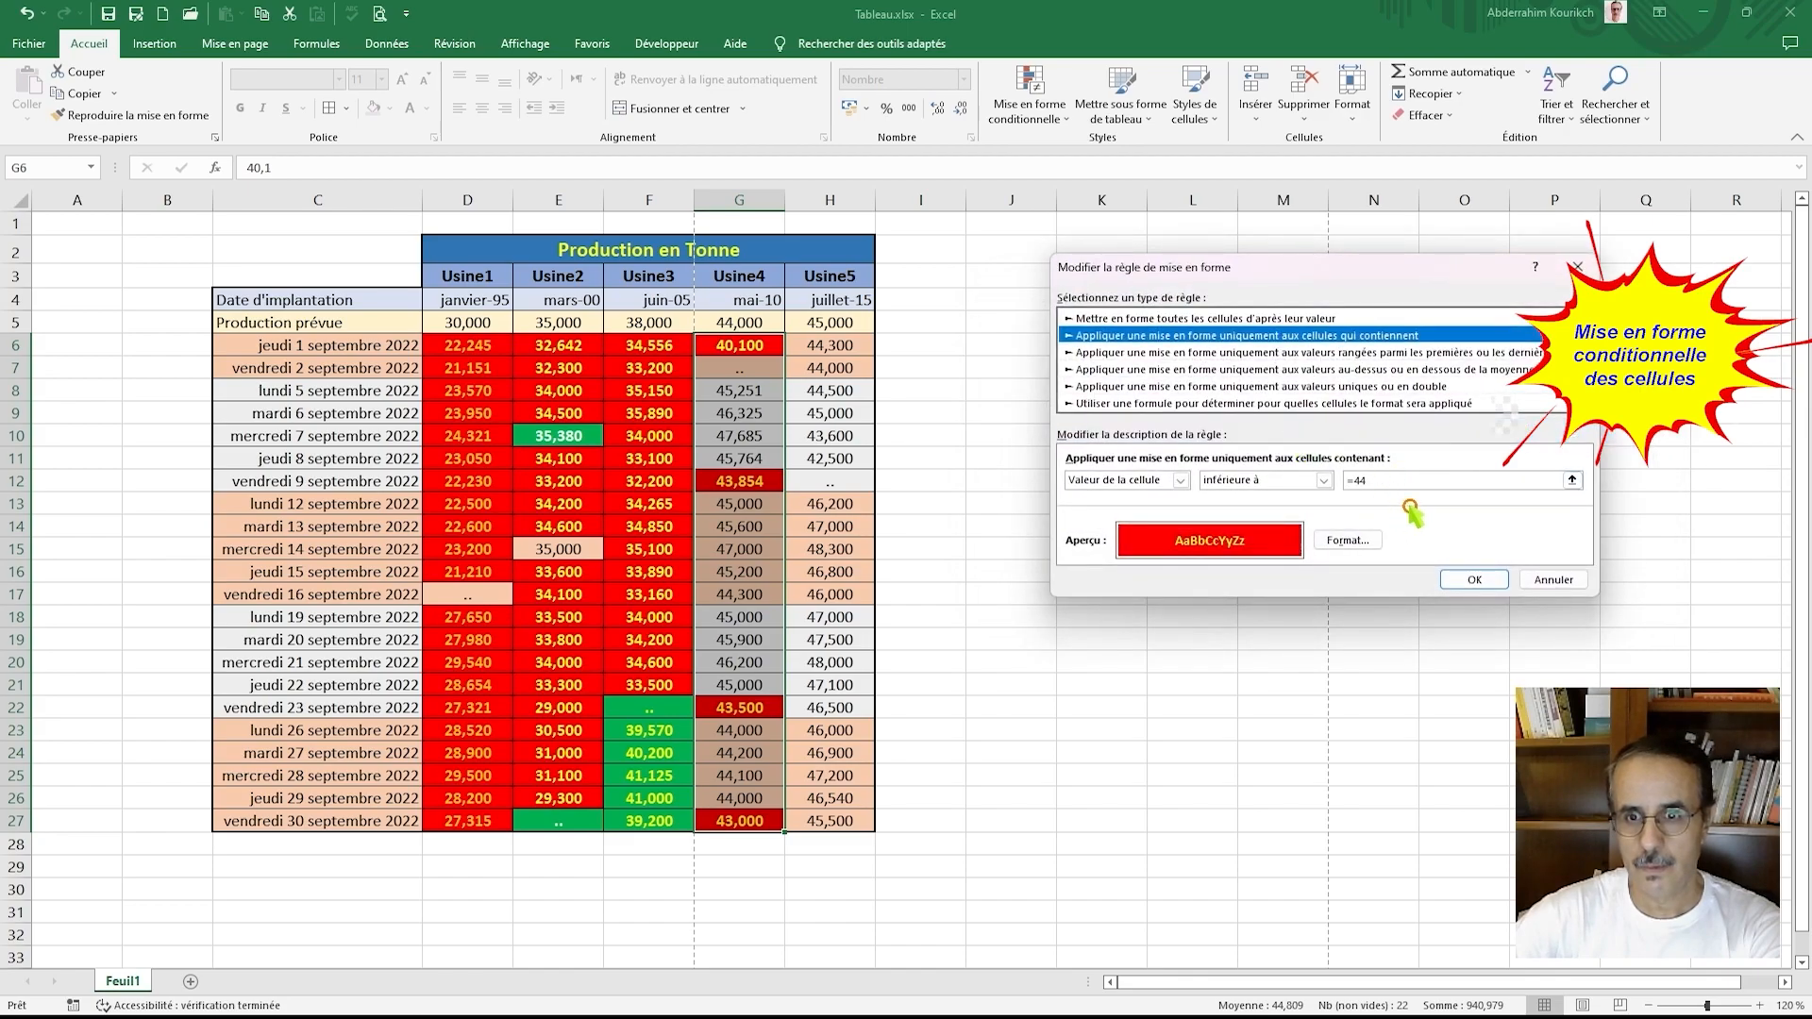
{"action": "left_click", "coordinate": [1347, 540]}
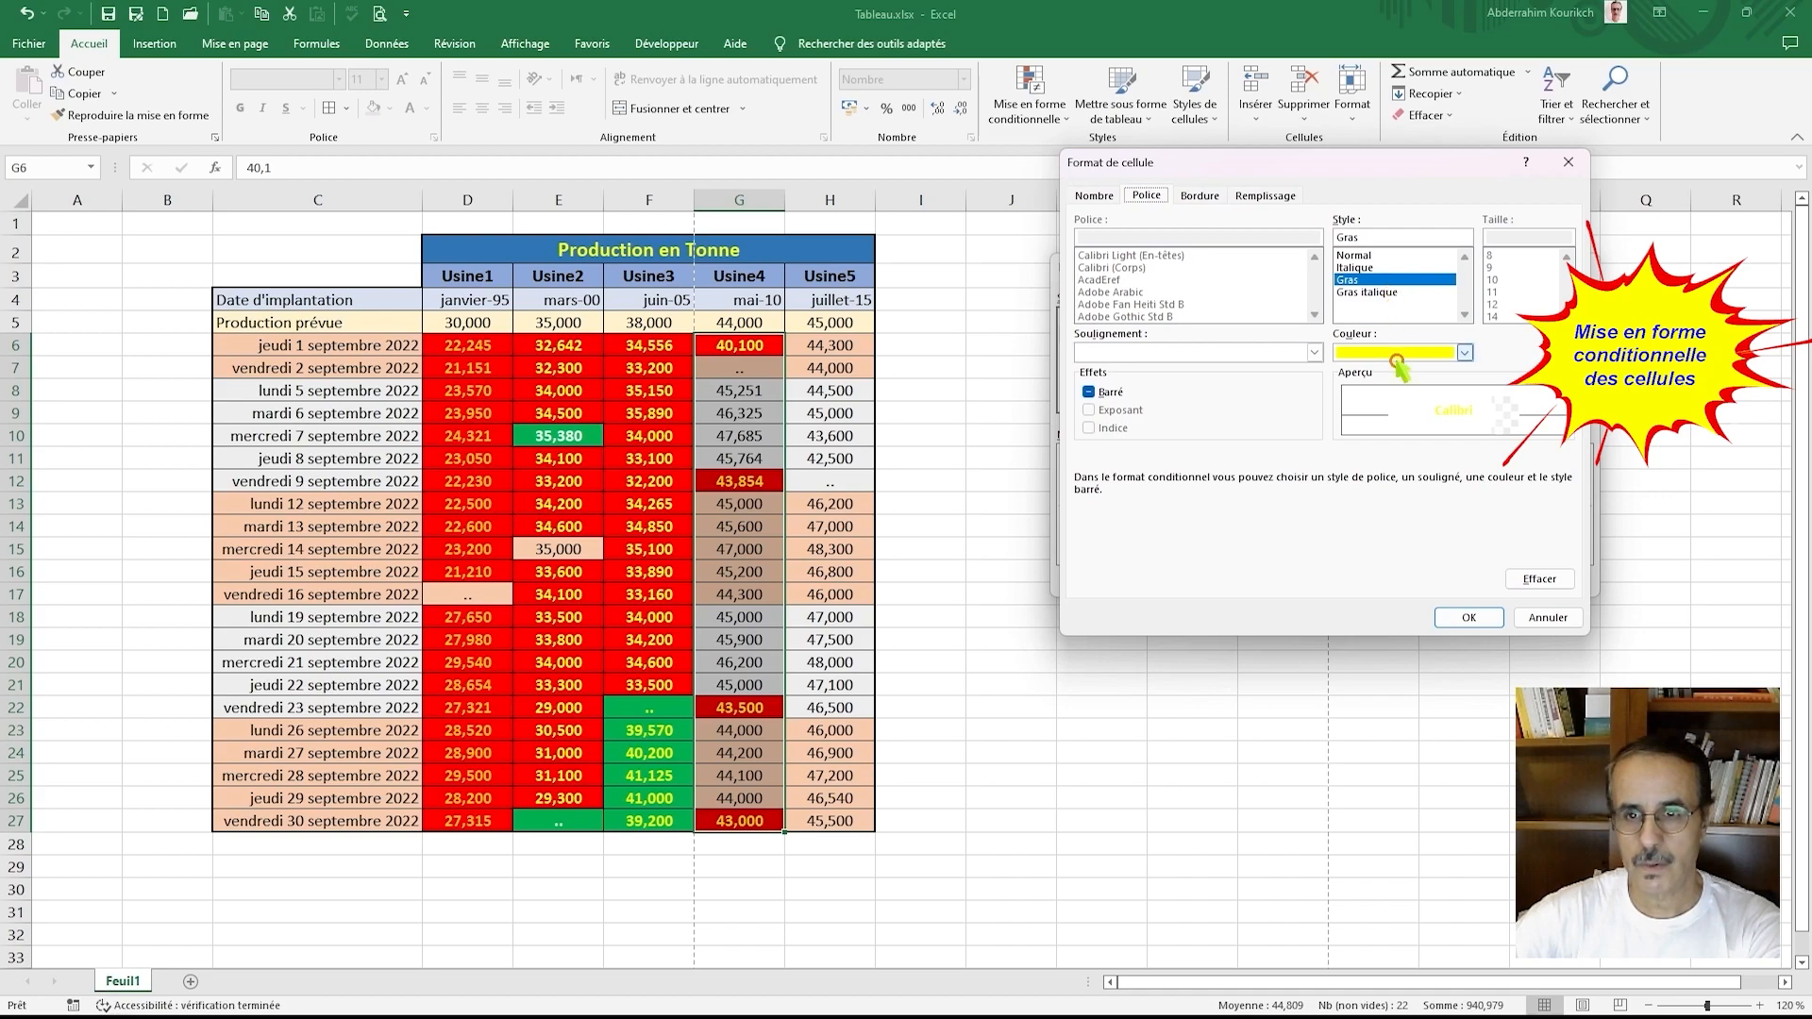
{"action": "left_click", "coordinate": [1468, 617]}
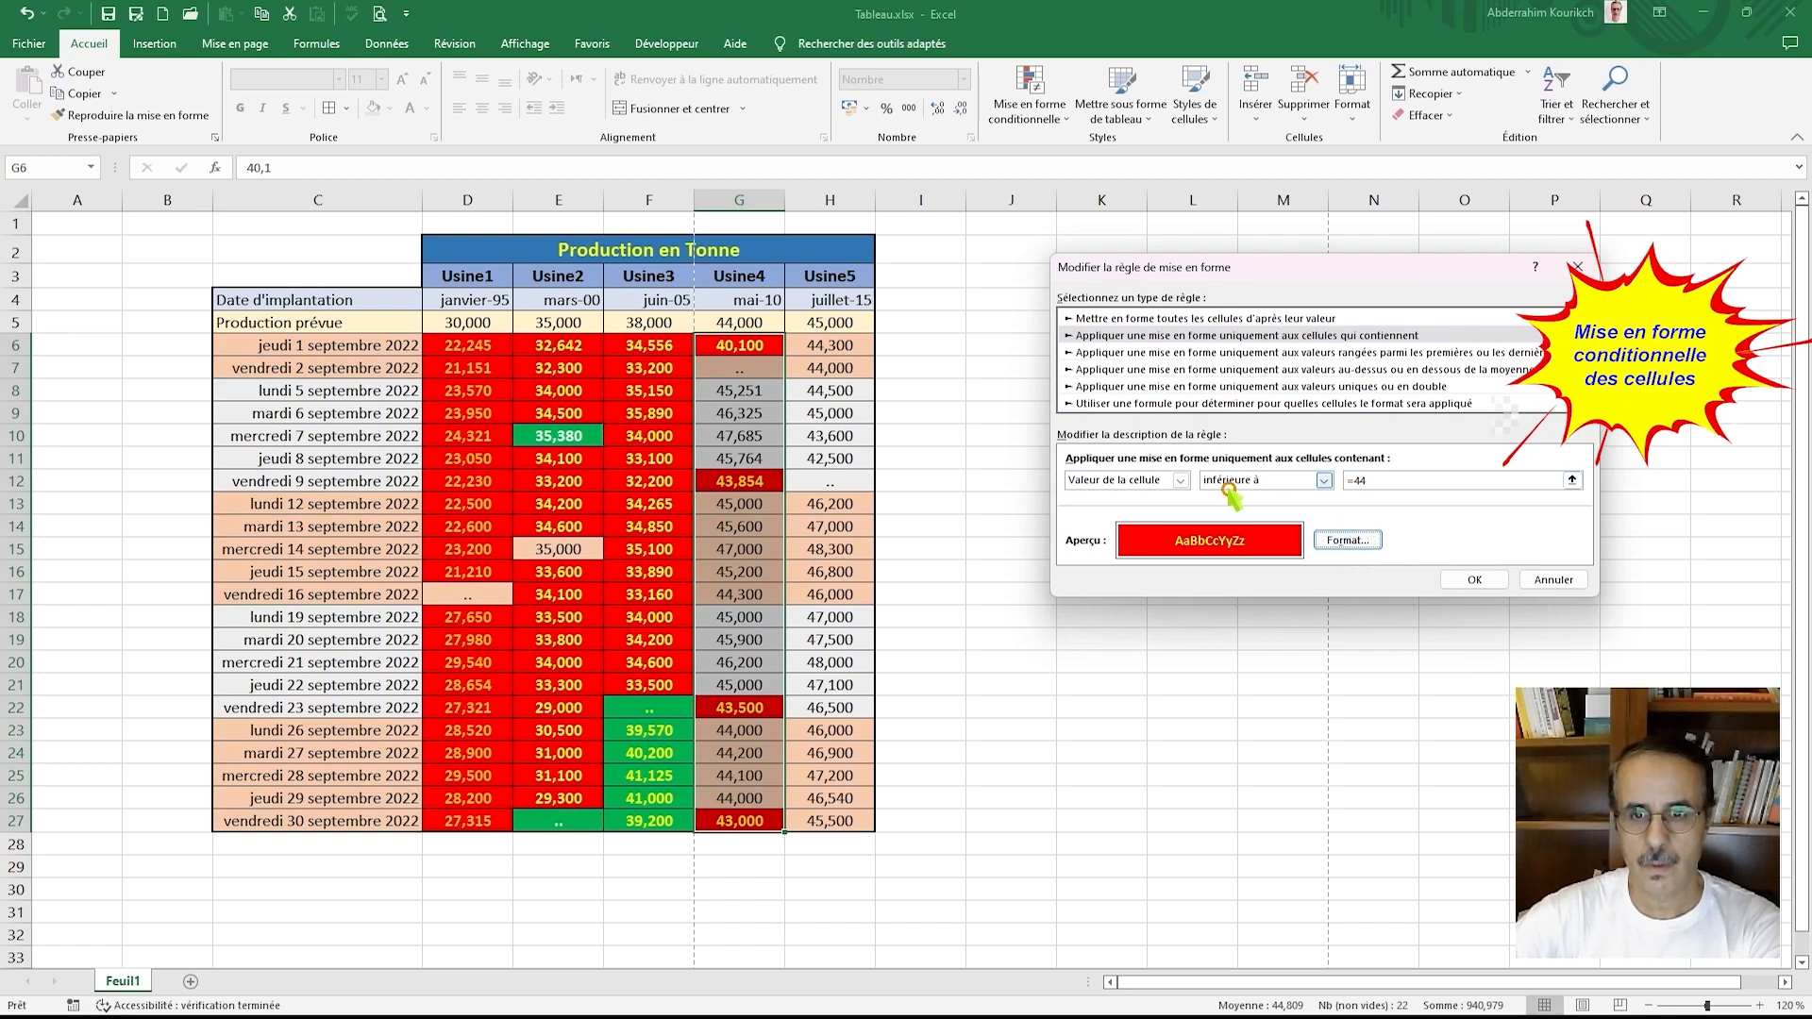
{"action": "left_click", "coordinate": [1474, 579]}
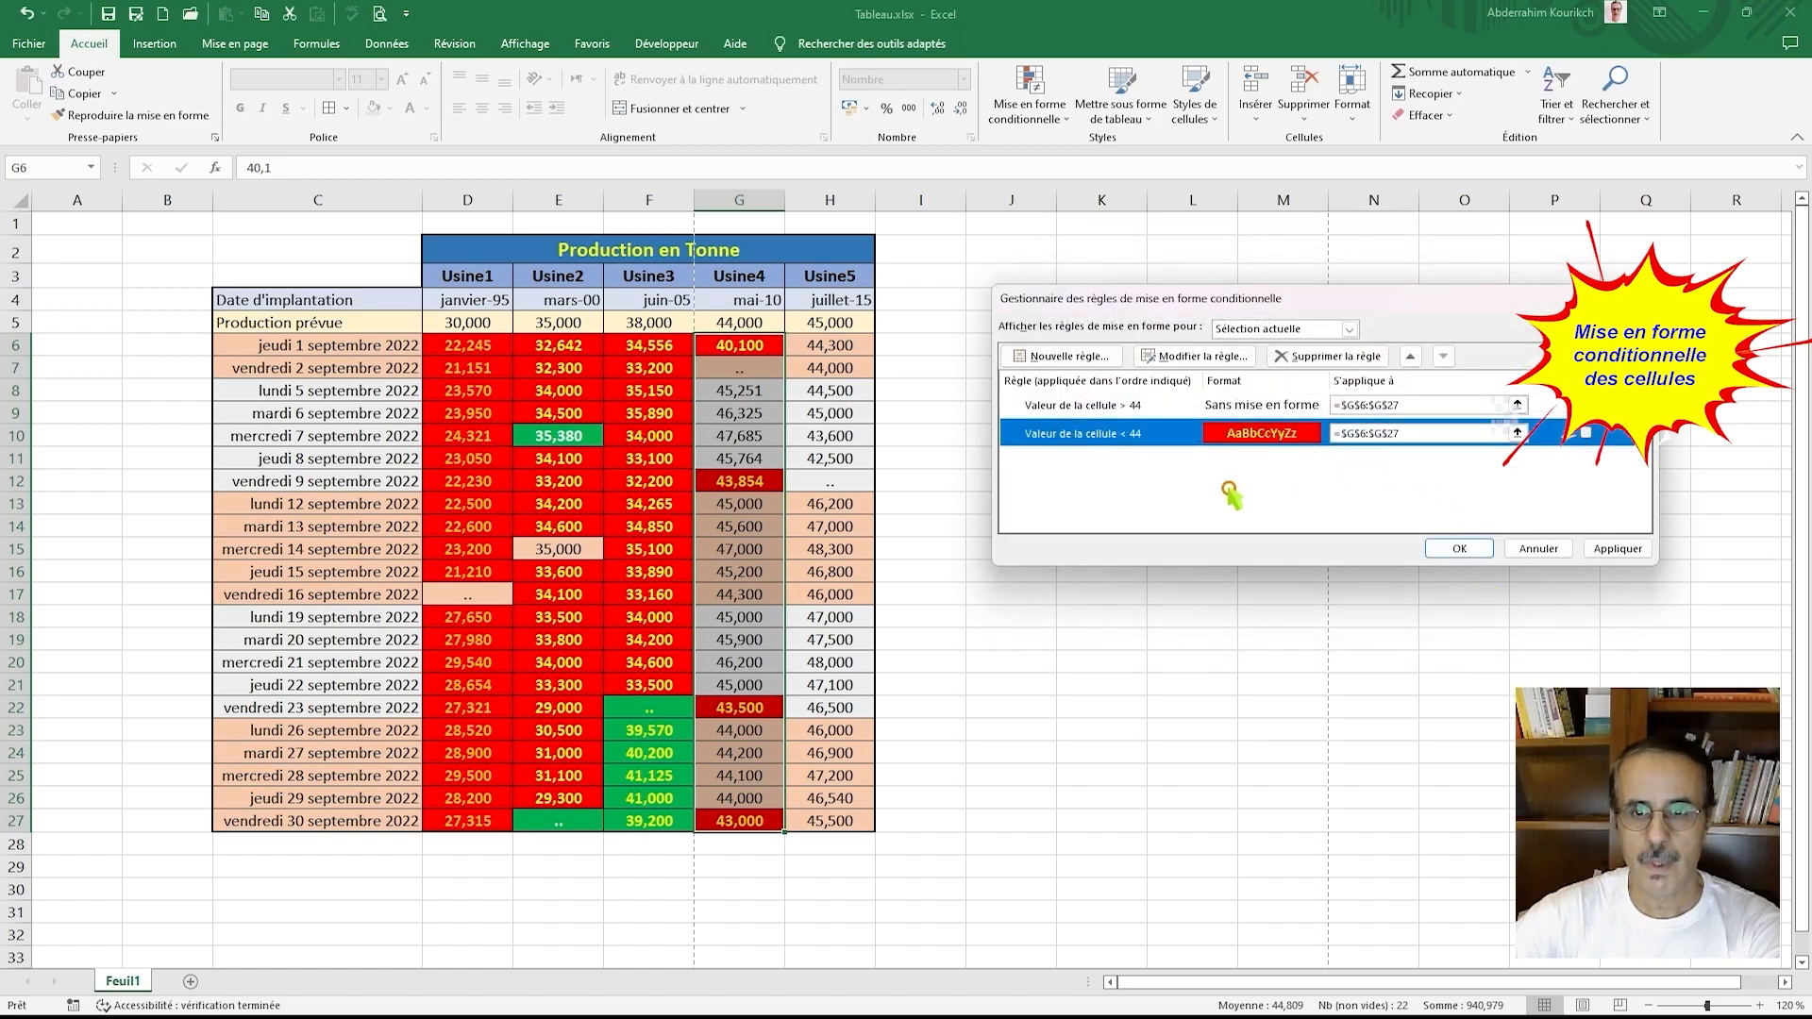
Step: Create another conditional formatting rule for G6:G27 that targets cell values greater than 44
{"action": "left_click", "coordinate": [1052, 359]}
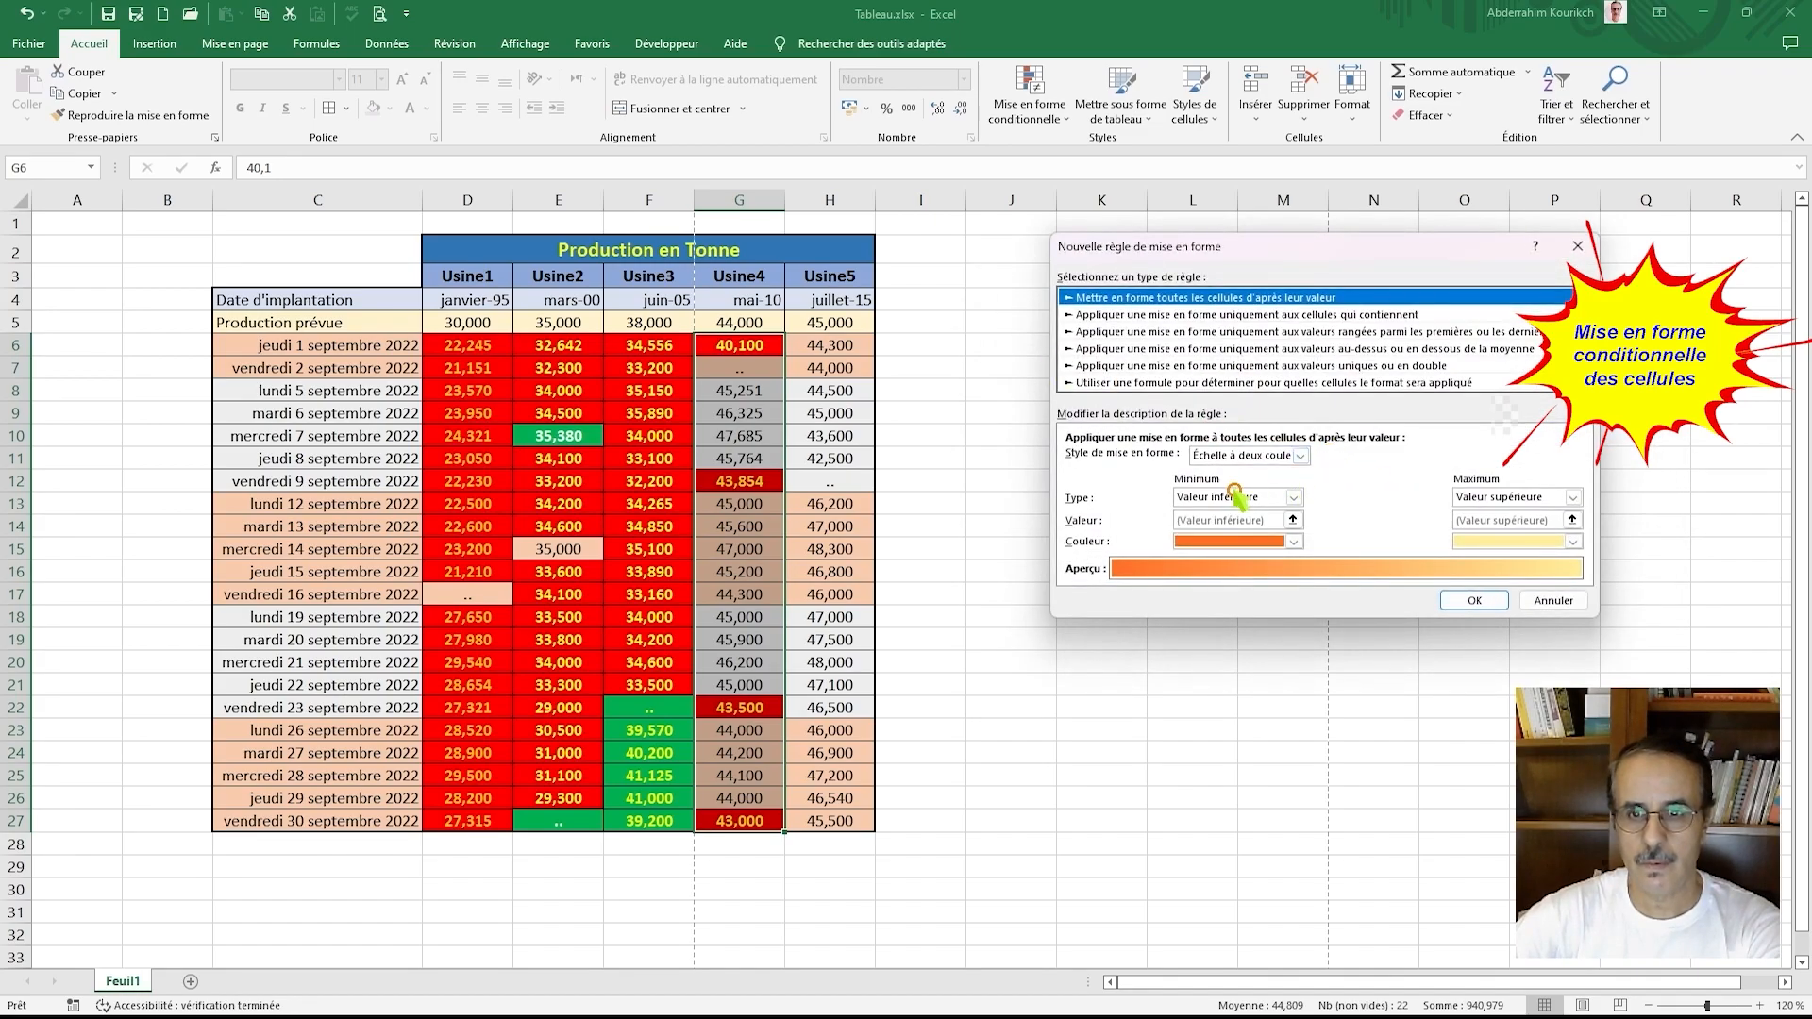
{"action": "left_click", "coordinate": [1233, 317]}
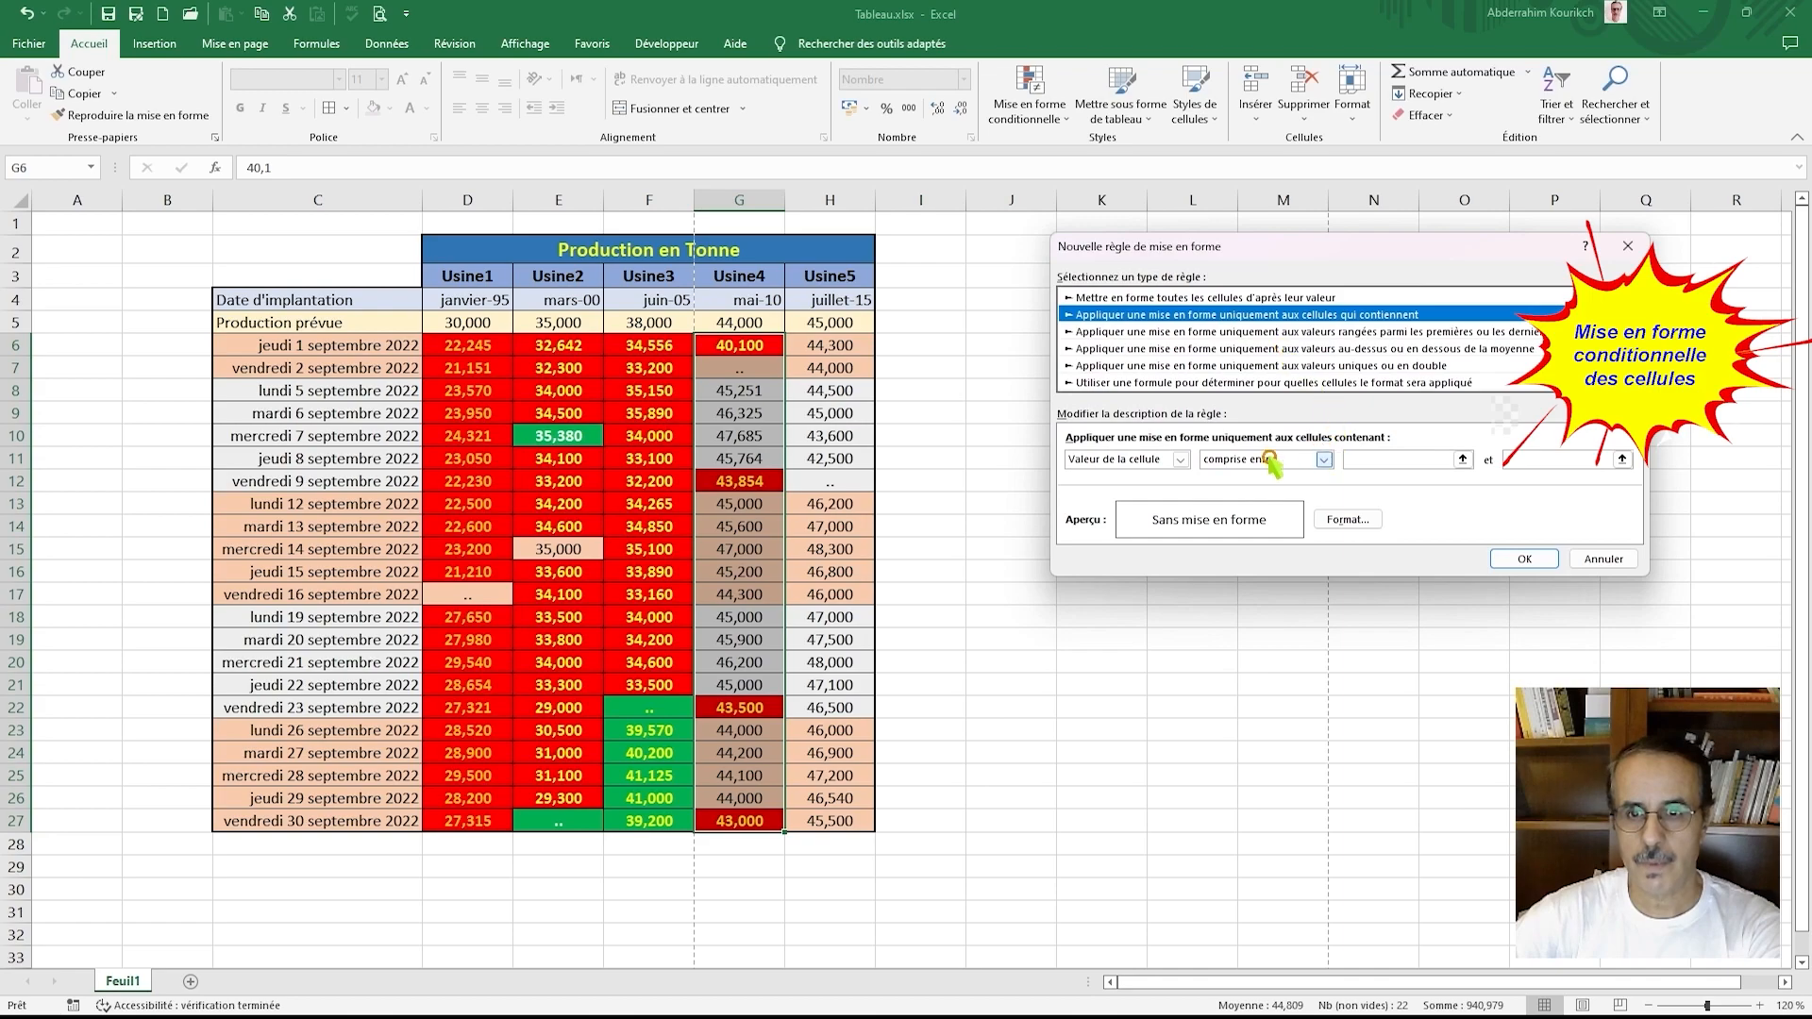
{"action": "left_click", "coordinate": [1324, 459]}
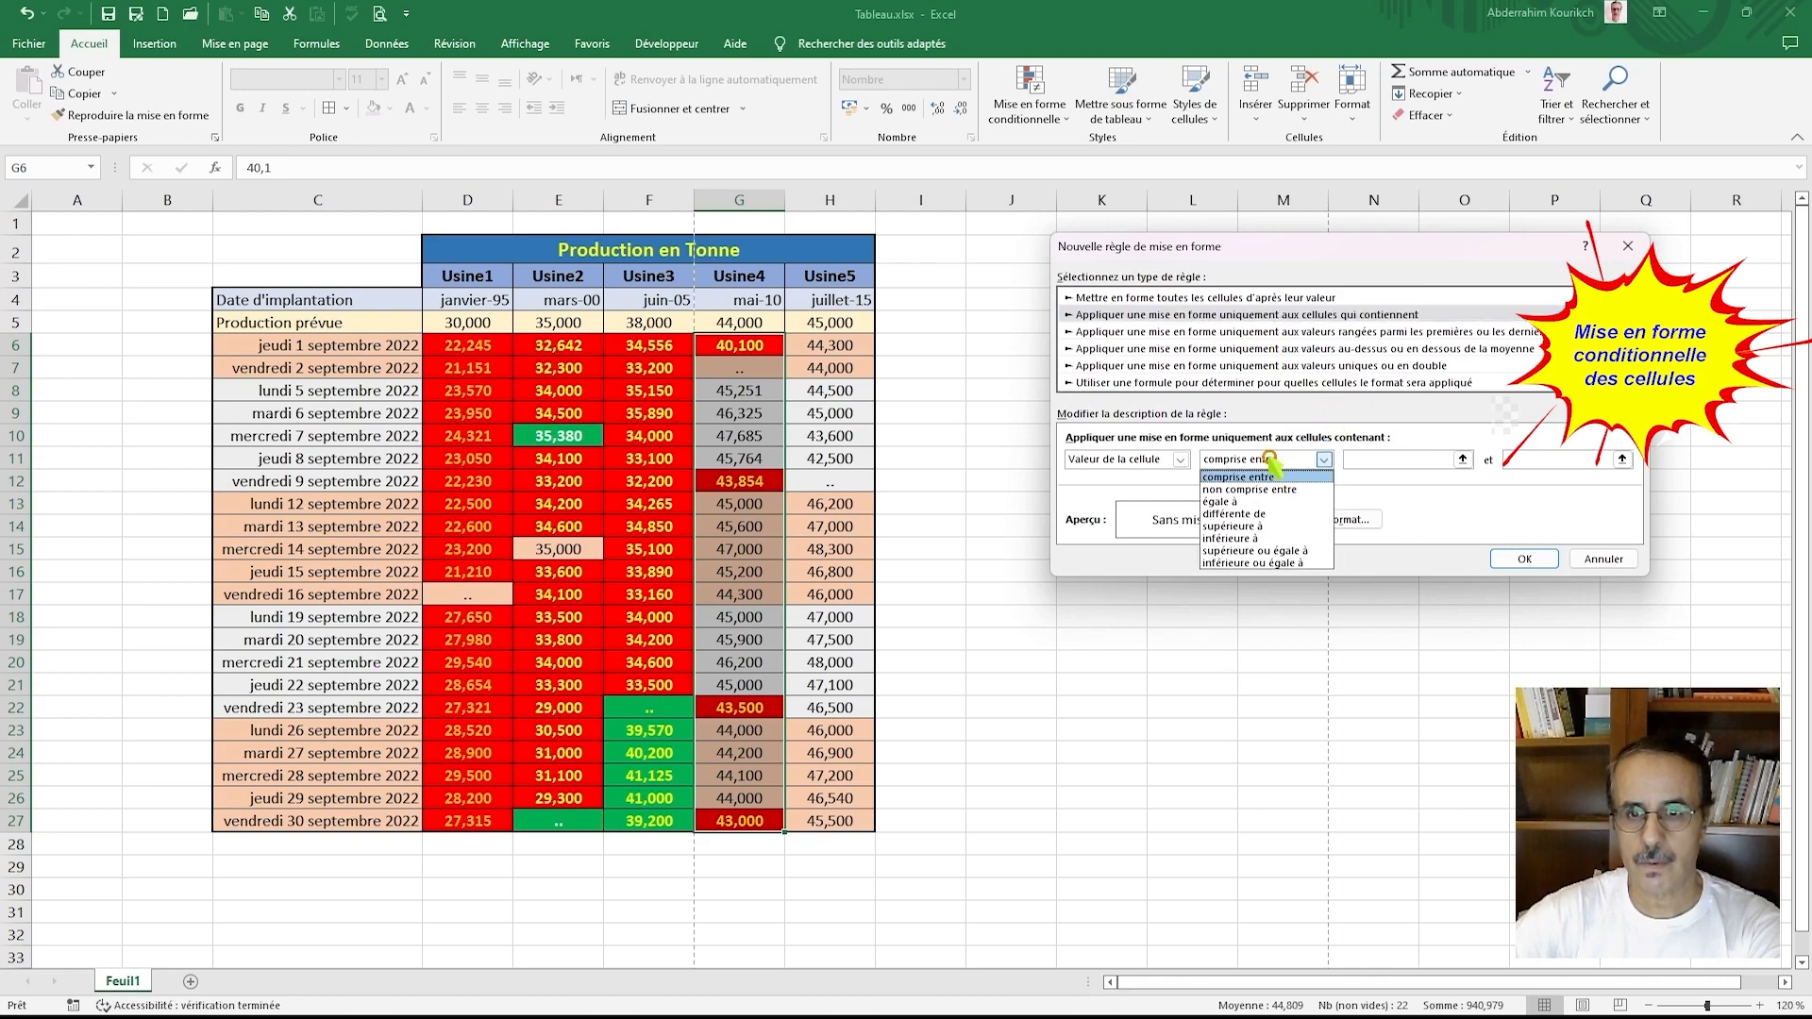
{"action": "left_click", "coordinate": [1255, 526]}
{"action": "left_click", "coordinate": [1411, 461]}
{"action": "type", "text": "44"}
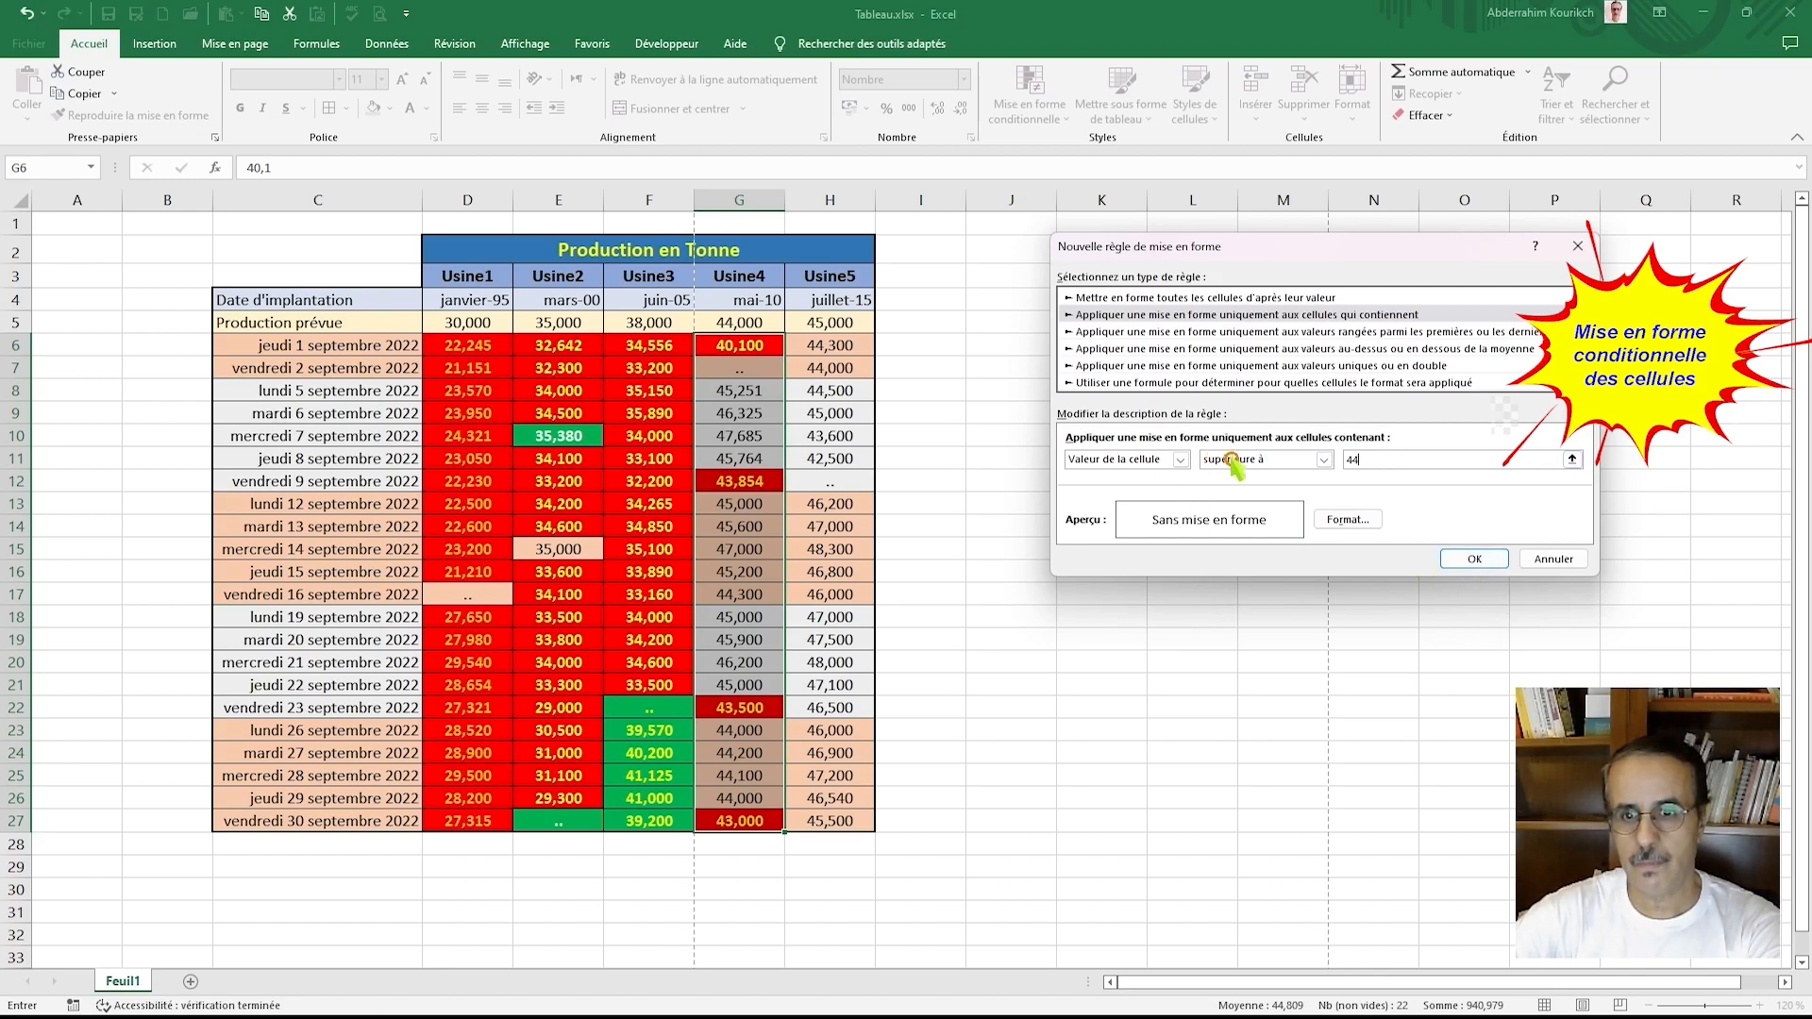
Step: Format the new greater-than-44 rule with a bold white font and a green fill, and accept the cell format
{"action": "left_click", "coordinate": [1346, 520]}
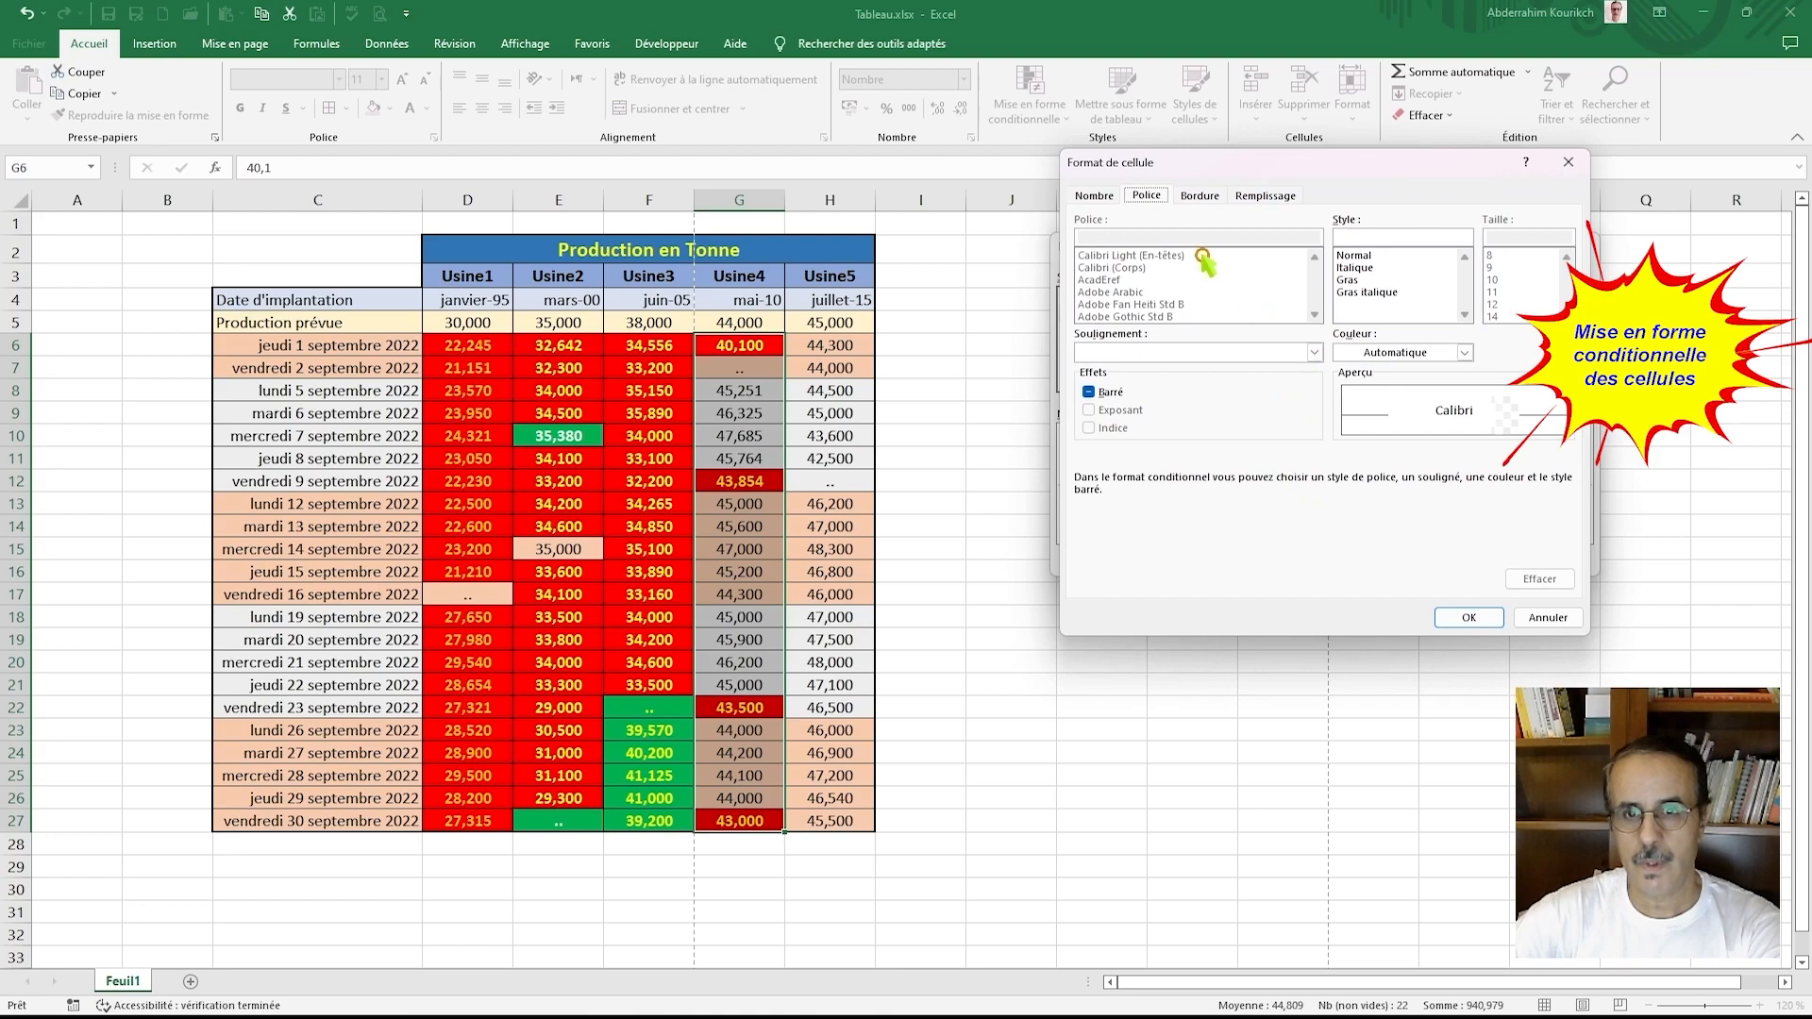
{"action": "left_click", "coordinate": [1361, 280]}
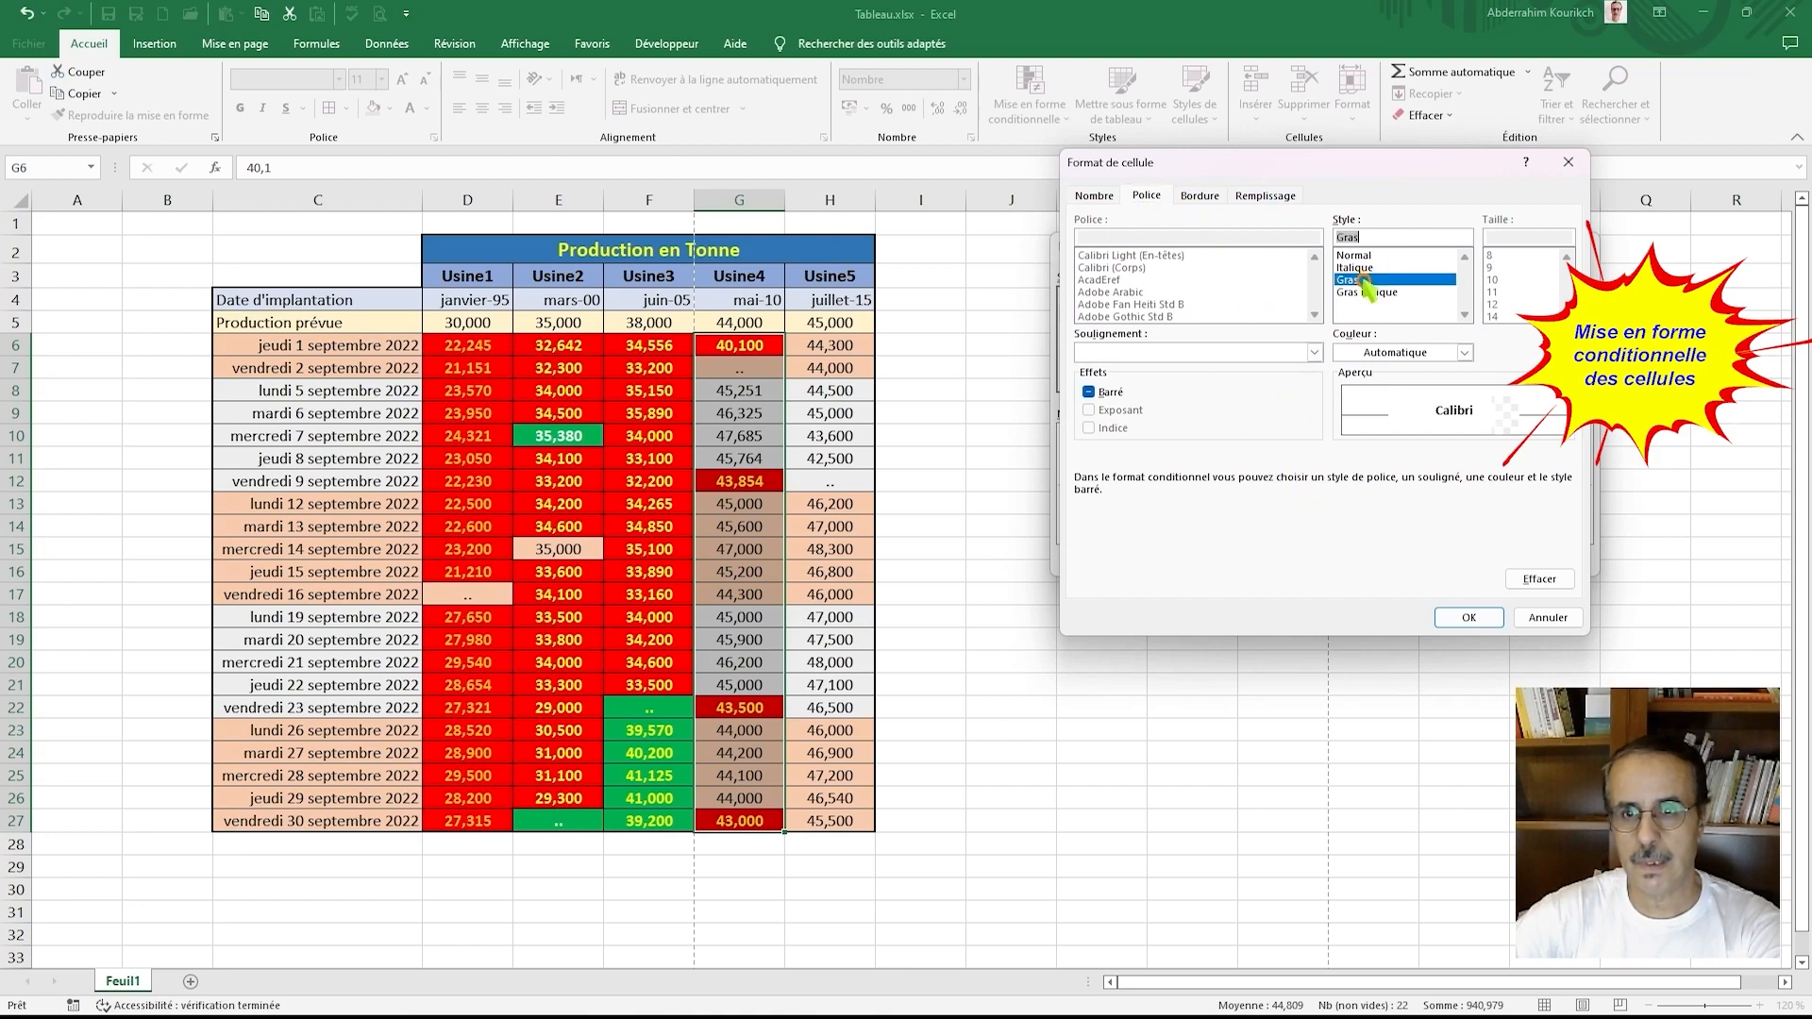
{"action": "left_click", "coordinate": [1441, 359]}
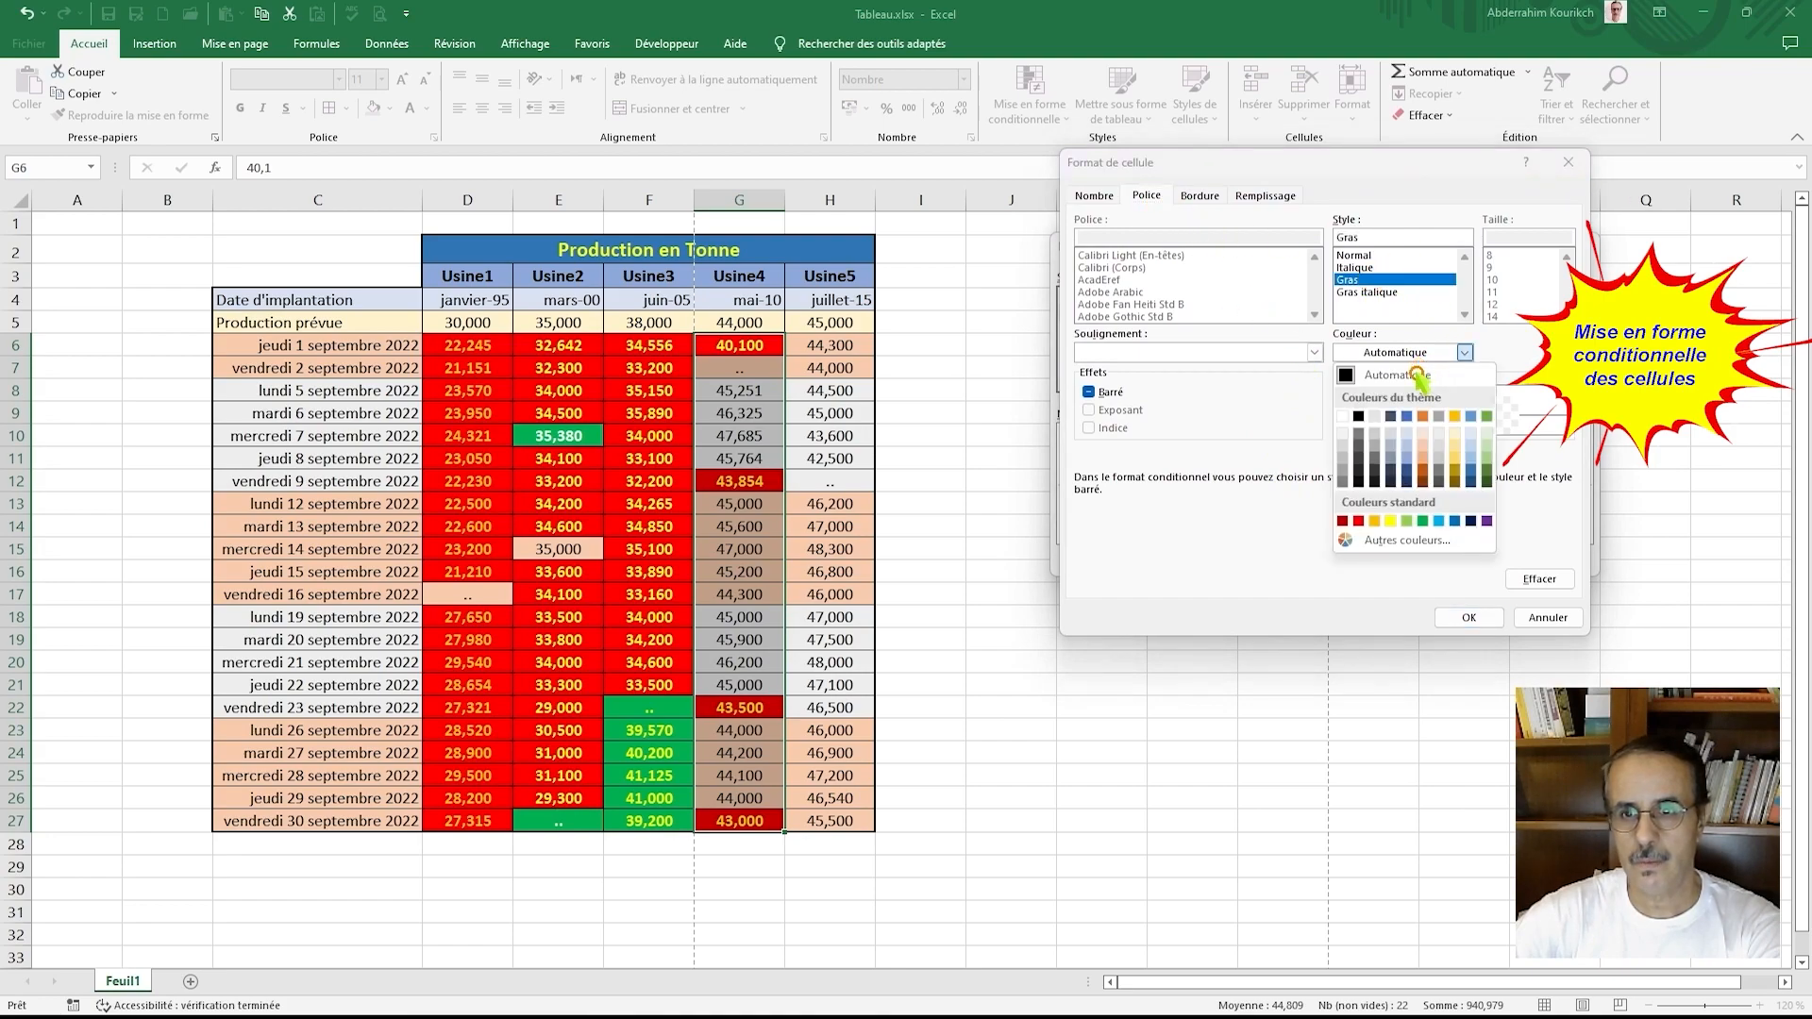
{"action": "left_click", "coordinate": [1390, 520]}
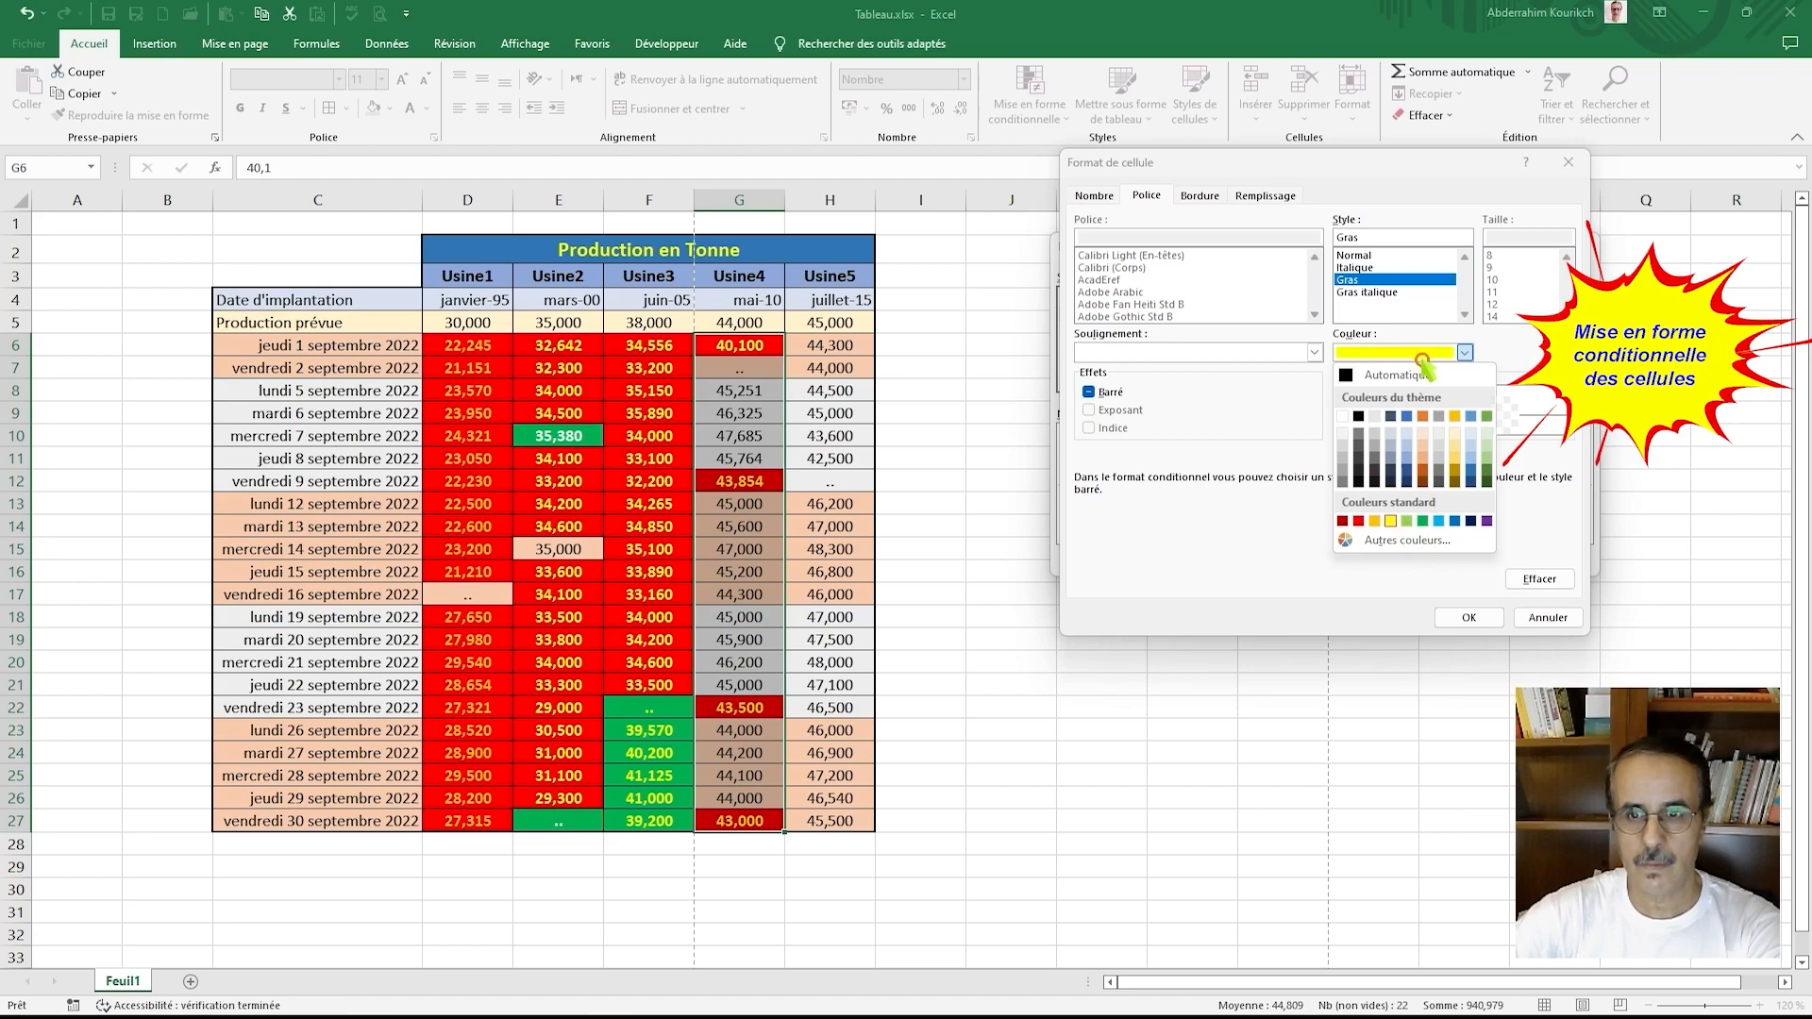
{"action": "left_click", "coordinate": [1350, 416]}
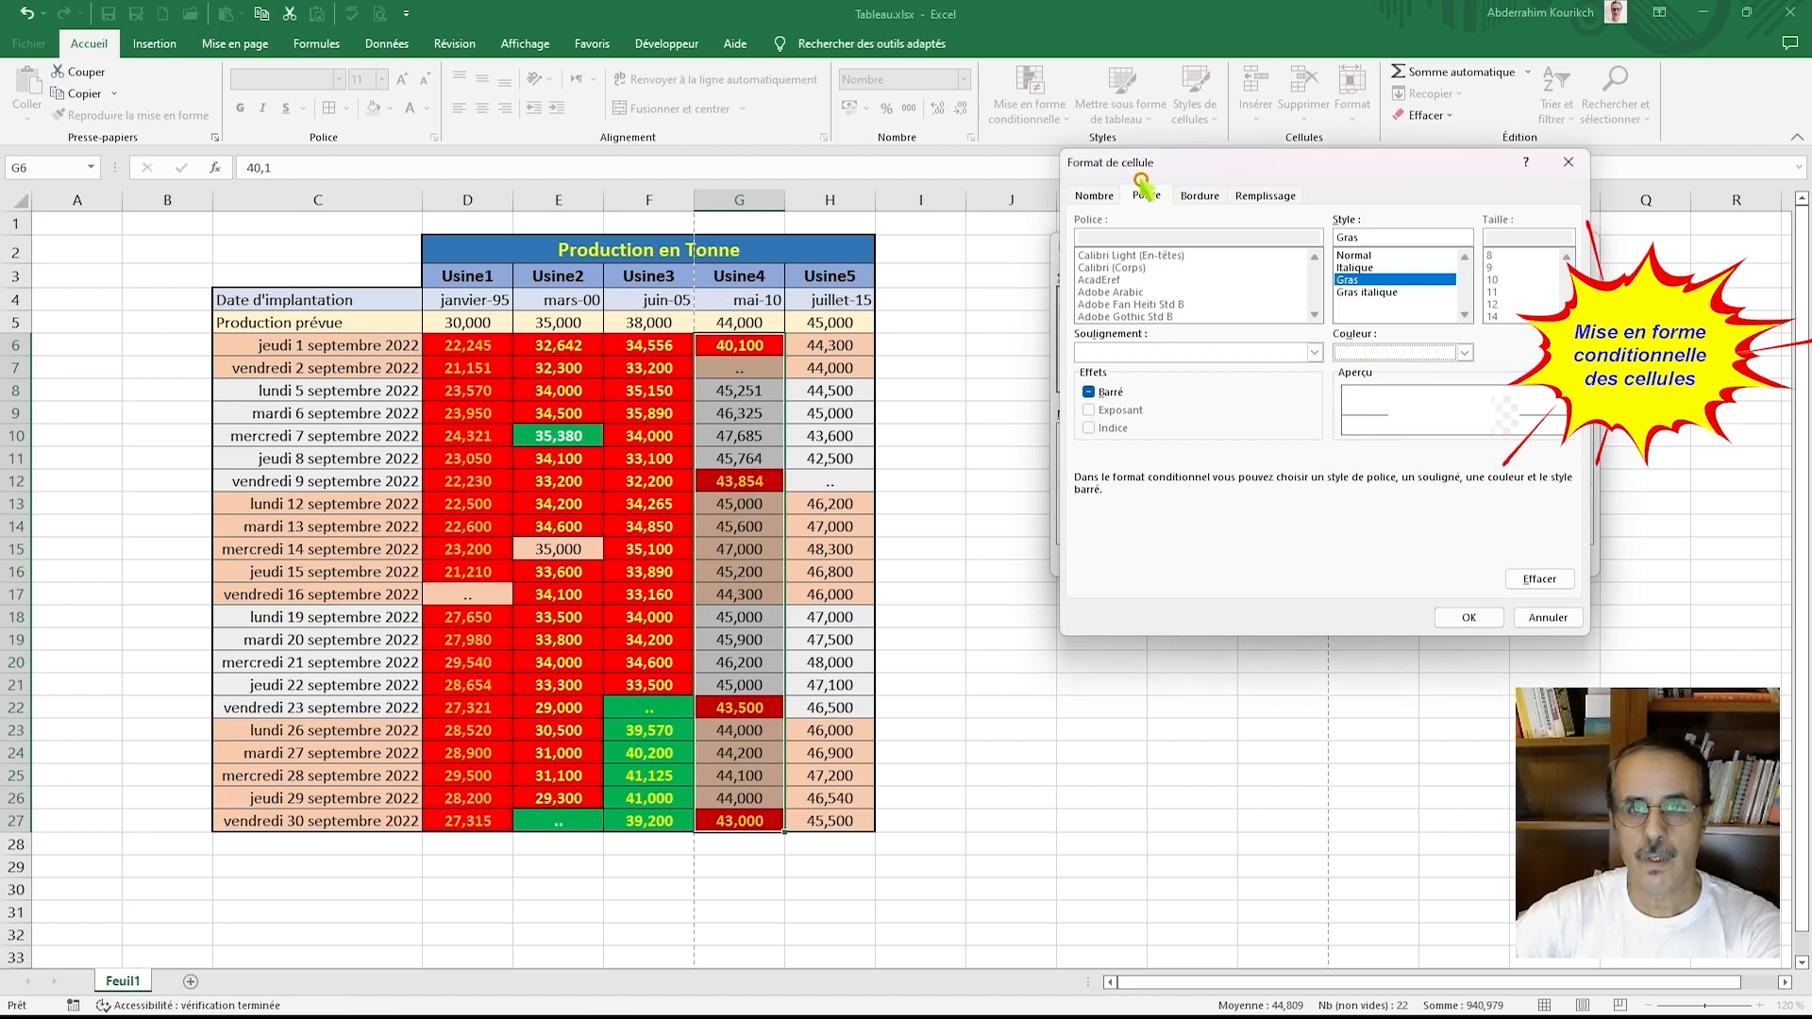
{"action": "left_click", "coordinate": [1264, 196]}
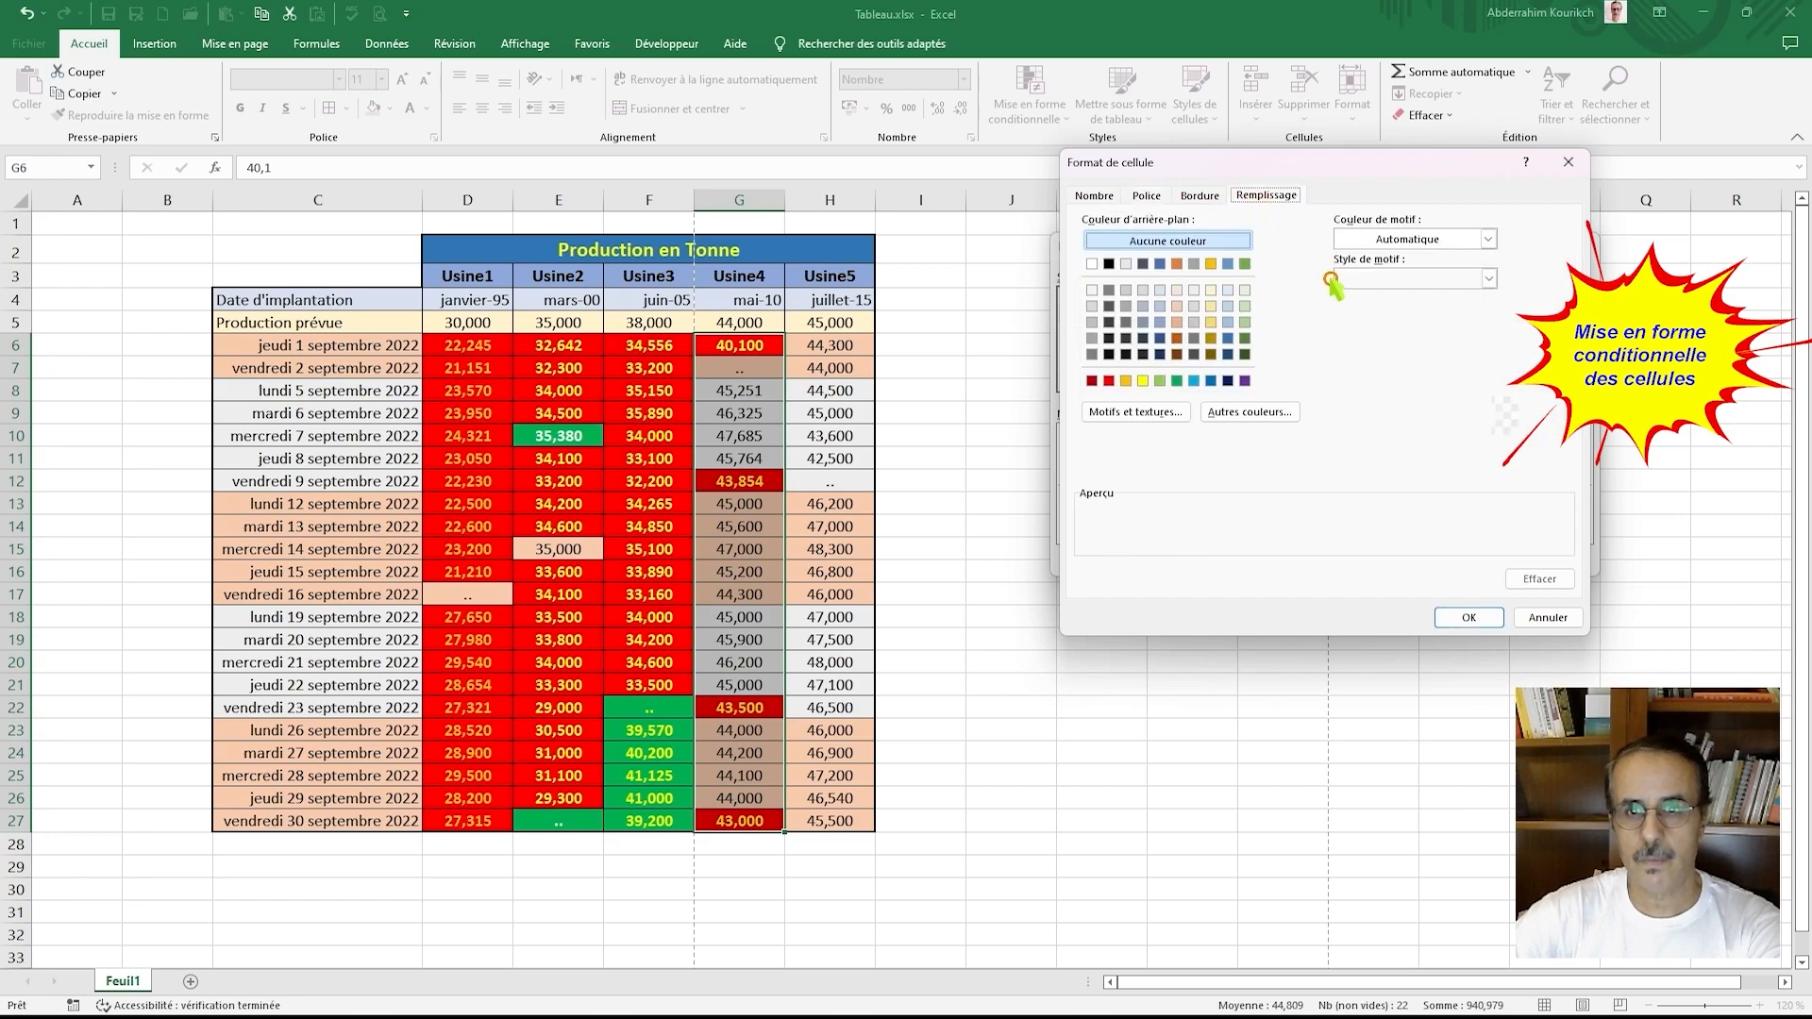
{"action": "left_click", "coordinate": [1178, 380]}
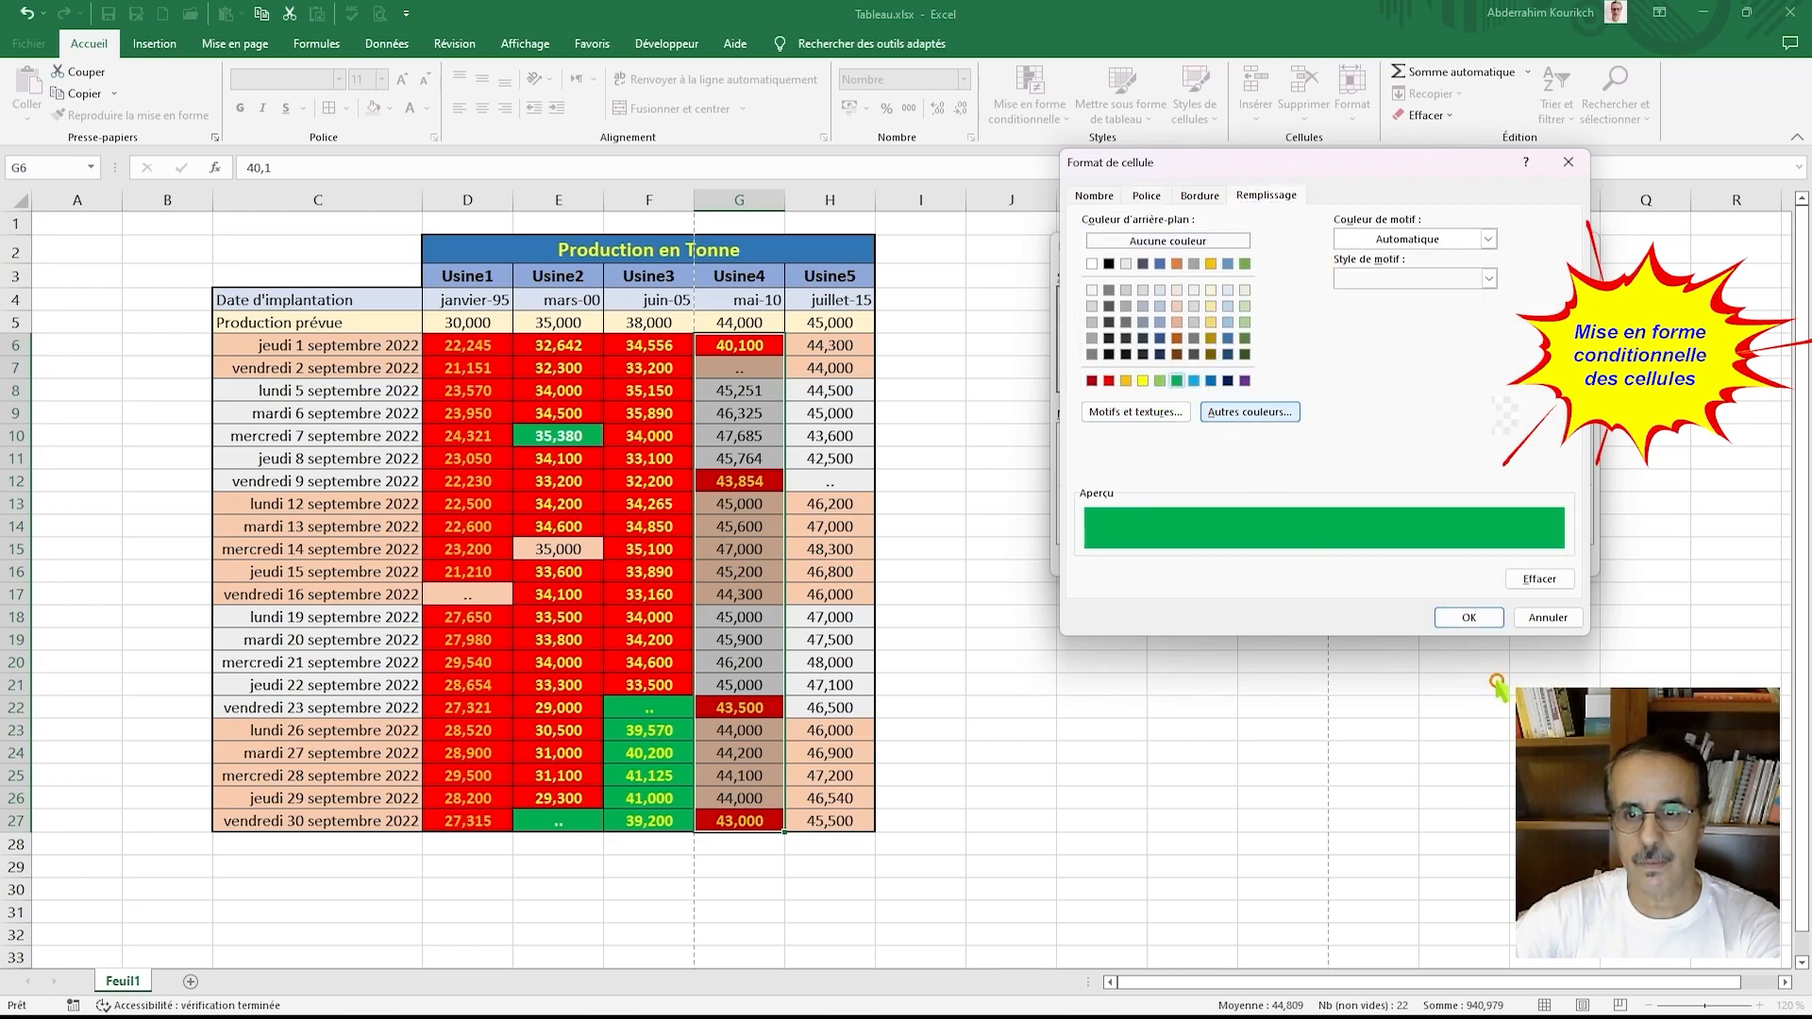
{"action": "left_click", "coordinate": [1472, 620]}
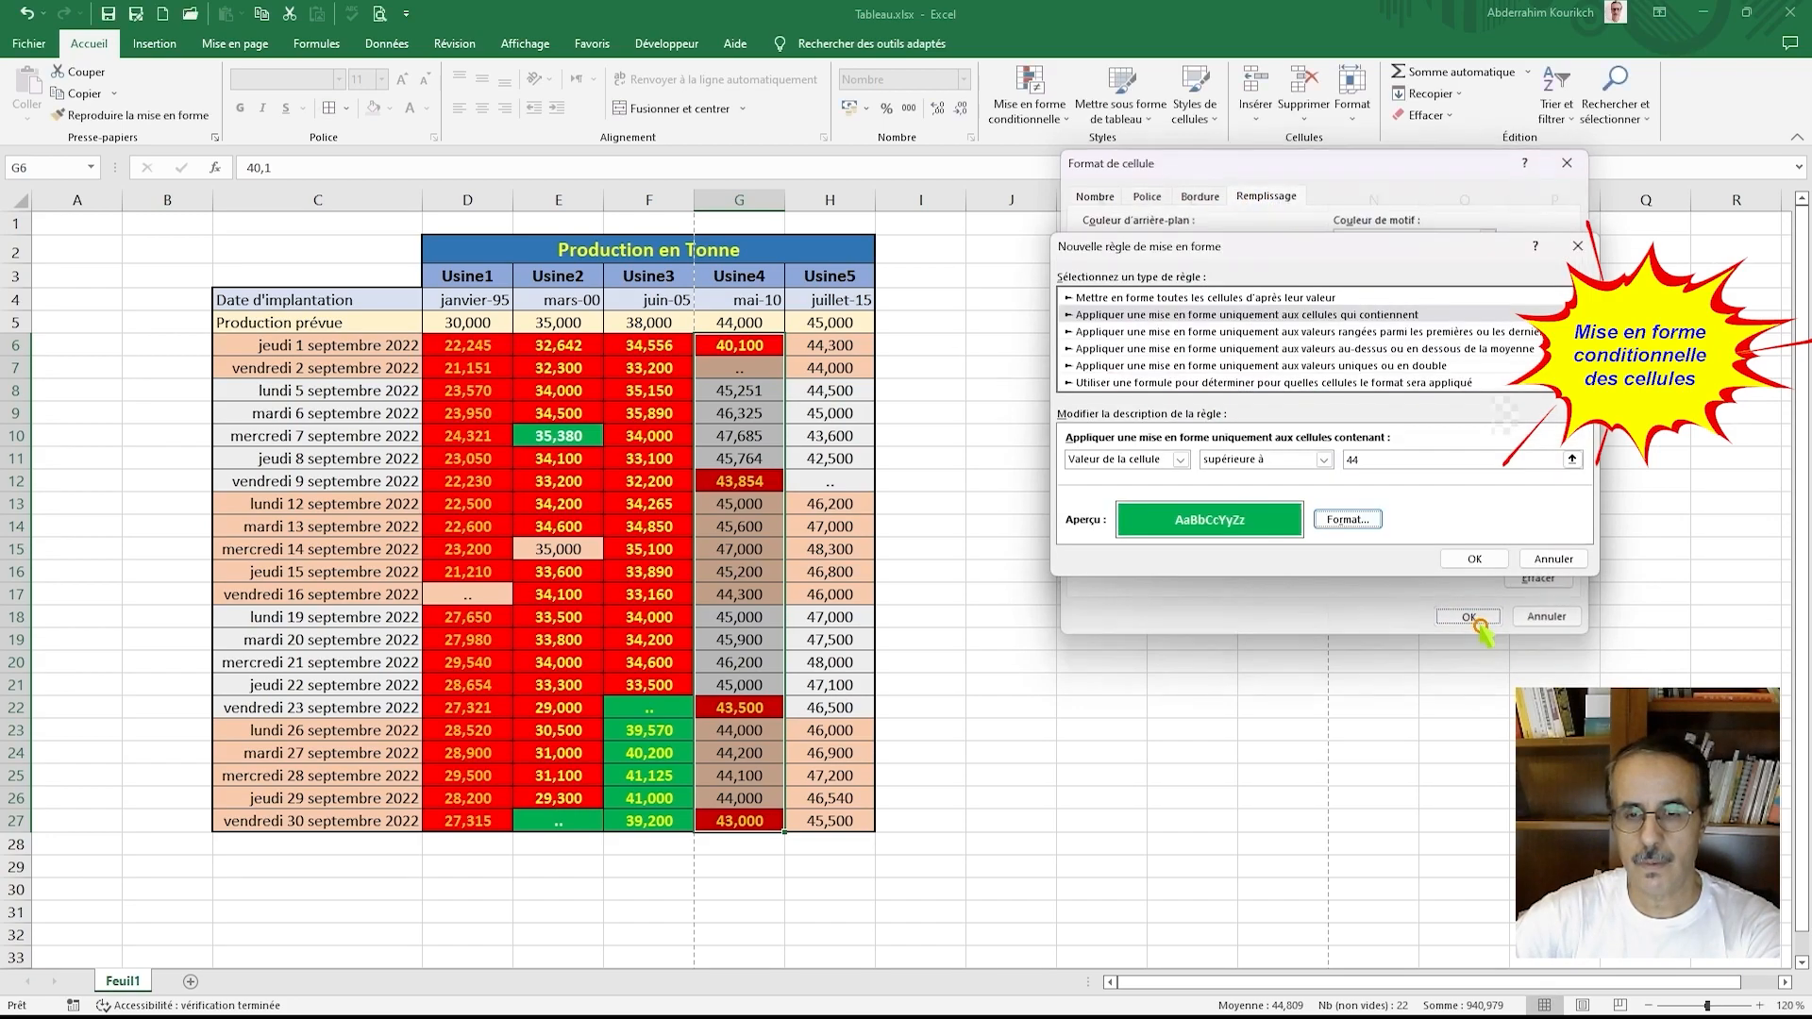
Step: Save the green greater-than-44 rule, apply it to G6:G27 and close the rules manager
{"action": "left_click", "coordinate": [1474, 558]}
{"action": "left_click", "coordinate": [1615, 549]}
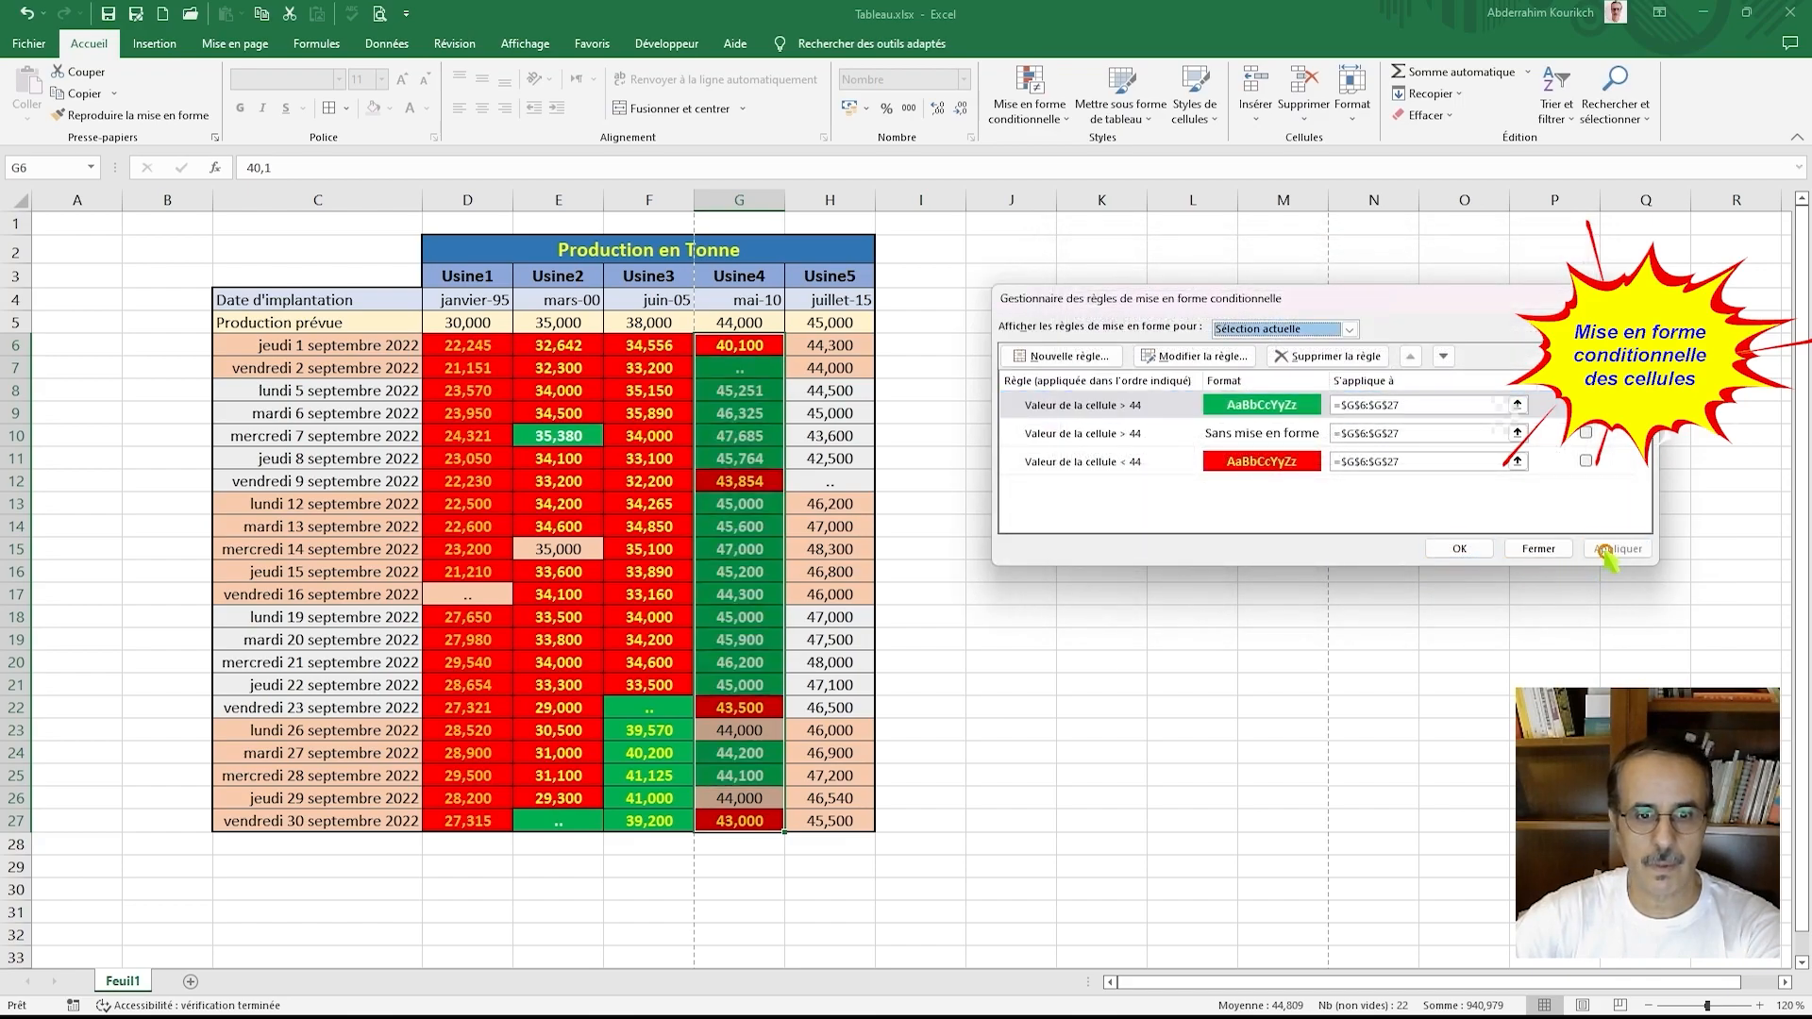
{"action": "left_click", "coordinate": [1472, 557]}
Step: Create a conditional formatting rule for H6:H27 that targets cell values less than 45
{"action": "left_click_drag", "start_coordinate": [859, 351], "coordinate": [833, 823]}
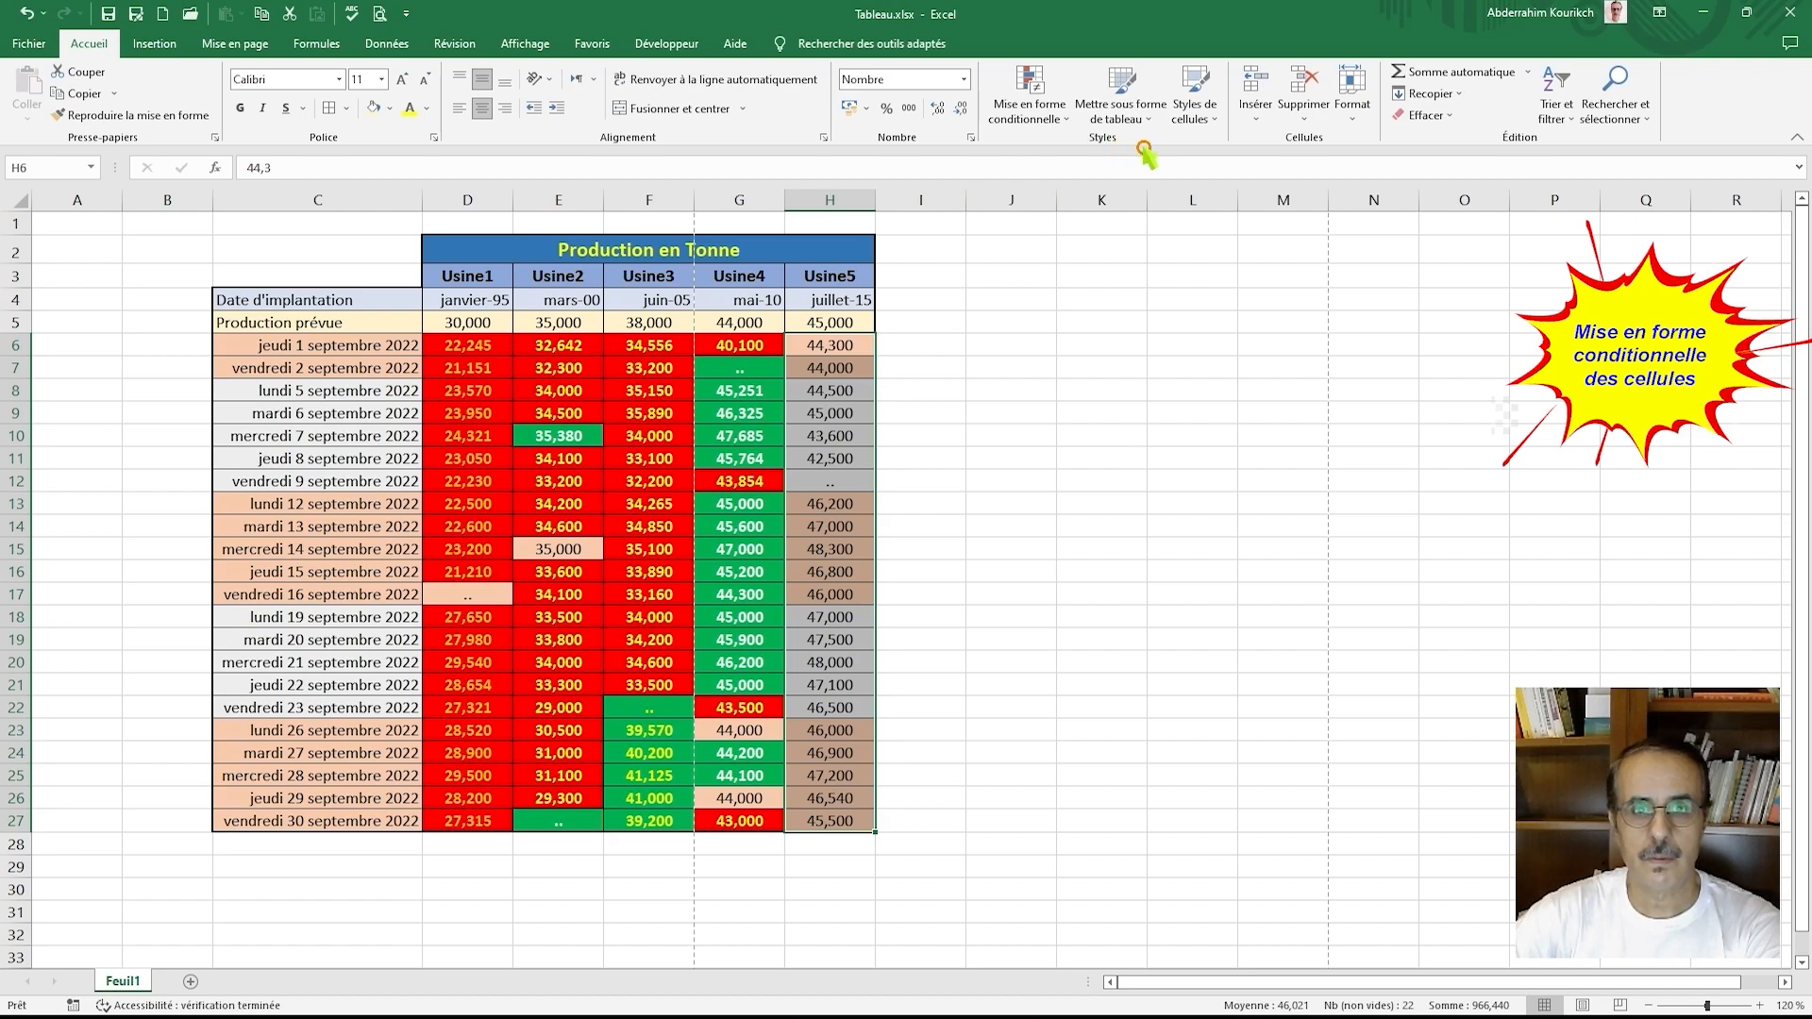
{"action": "left_click", "coordinate": [1033, 109]}
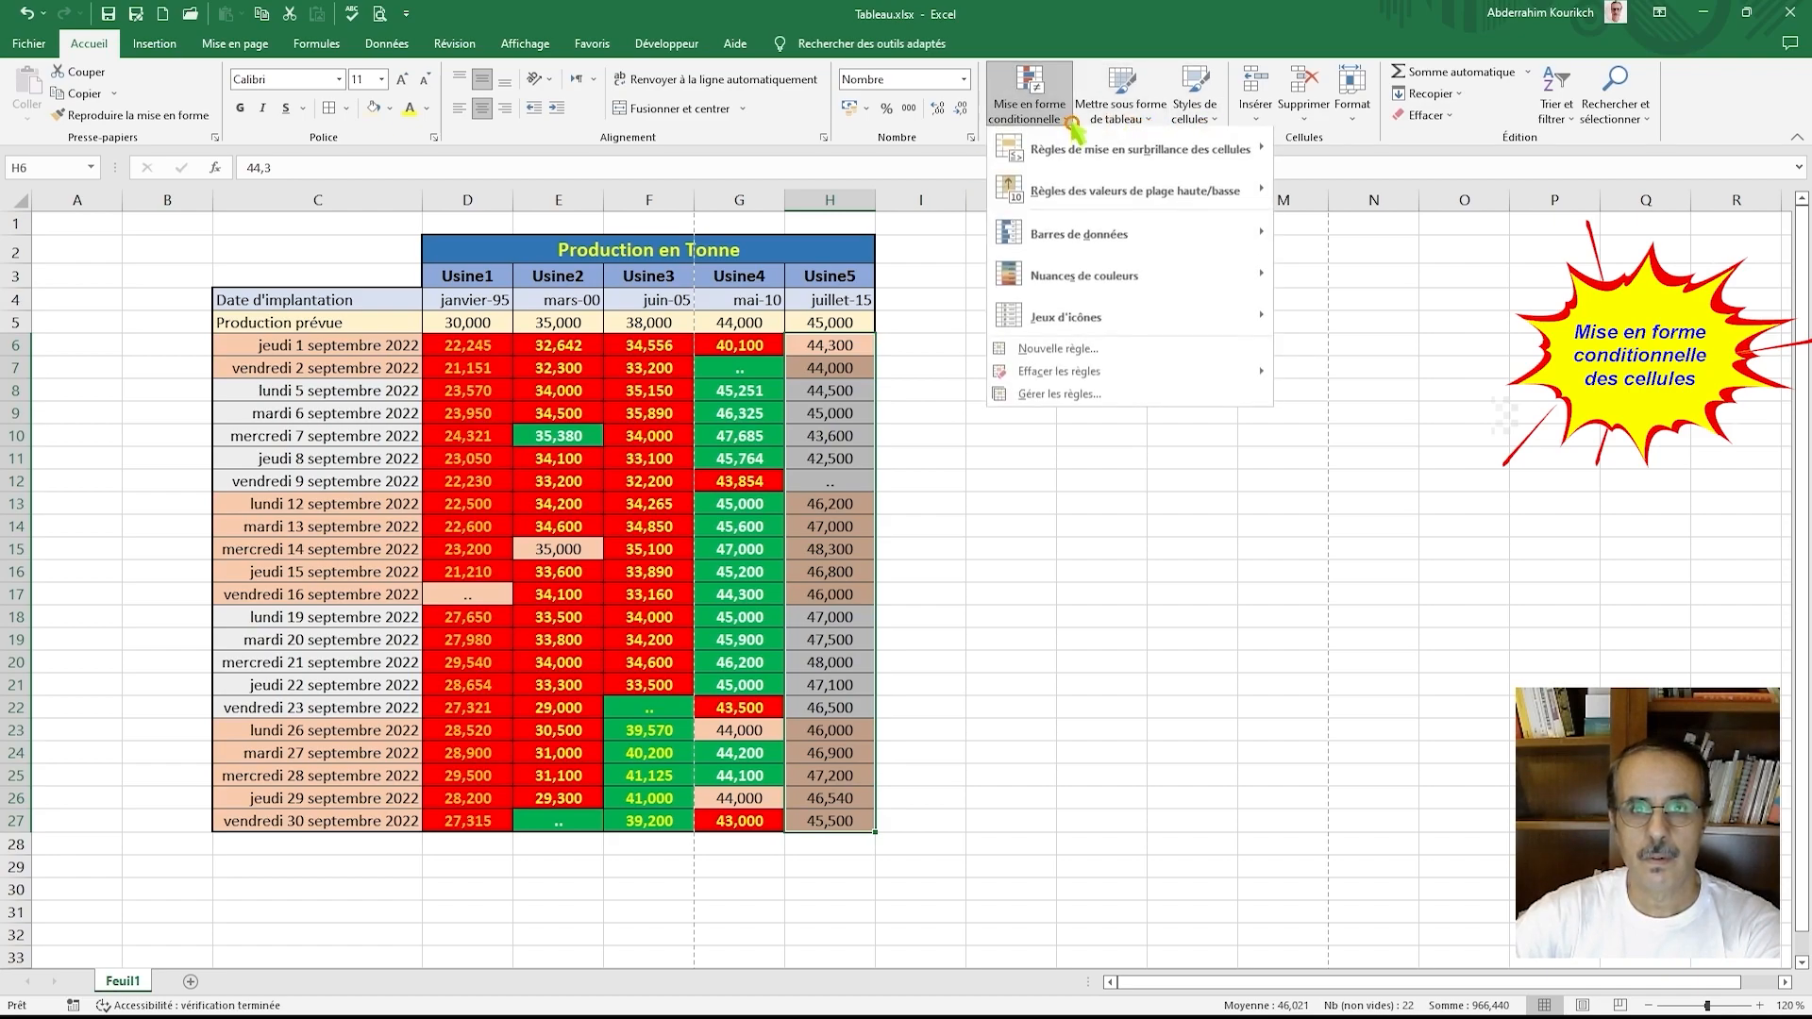
{"action": "left_click", "coordinate": [1058, 396]}
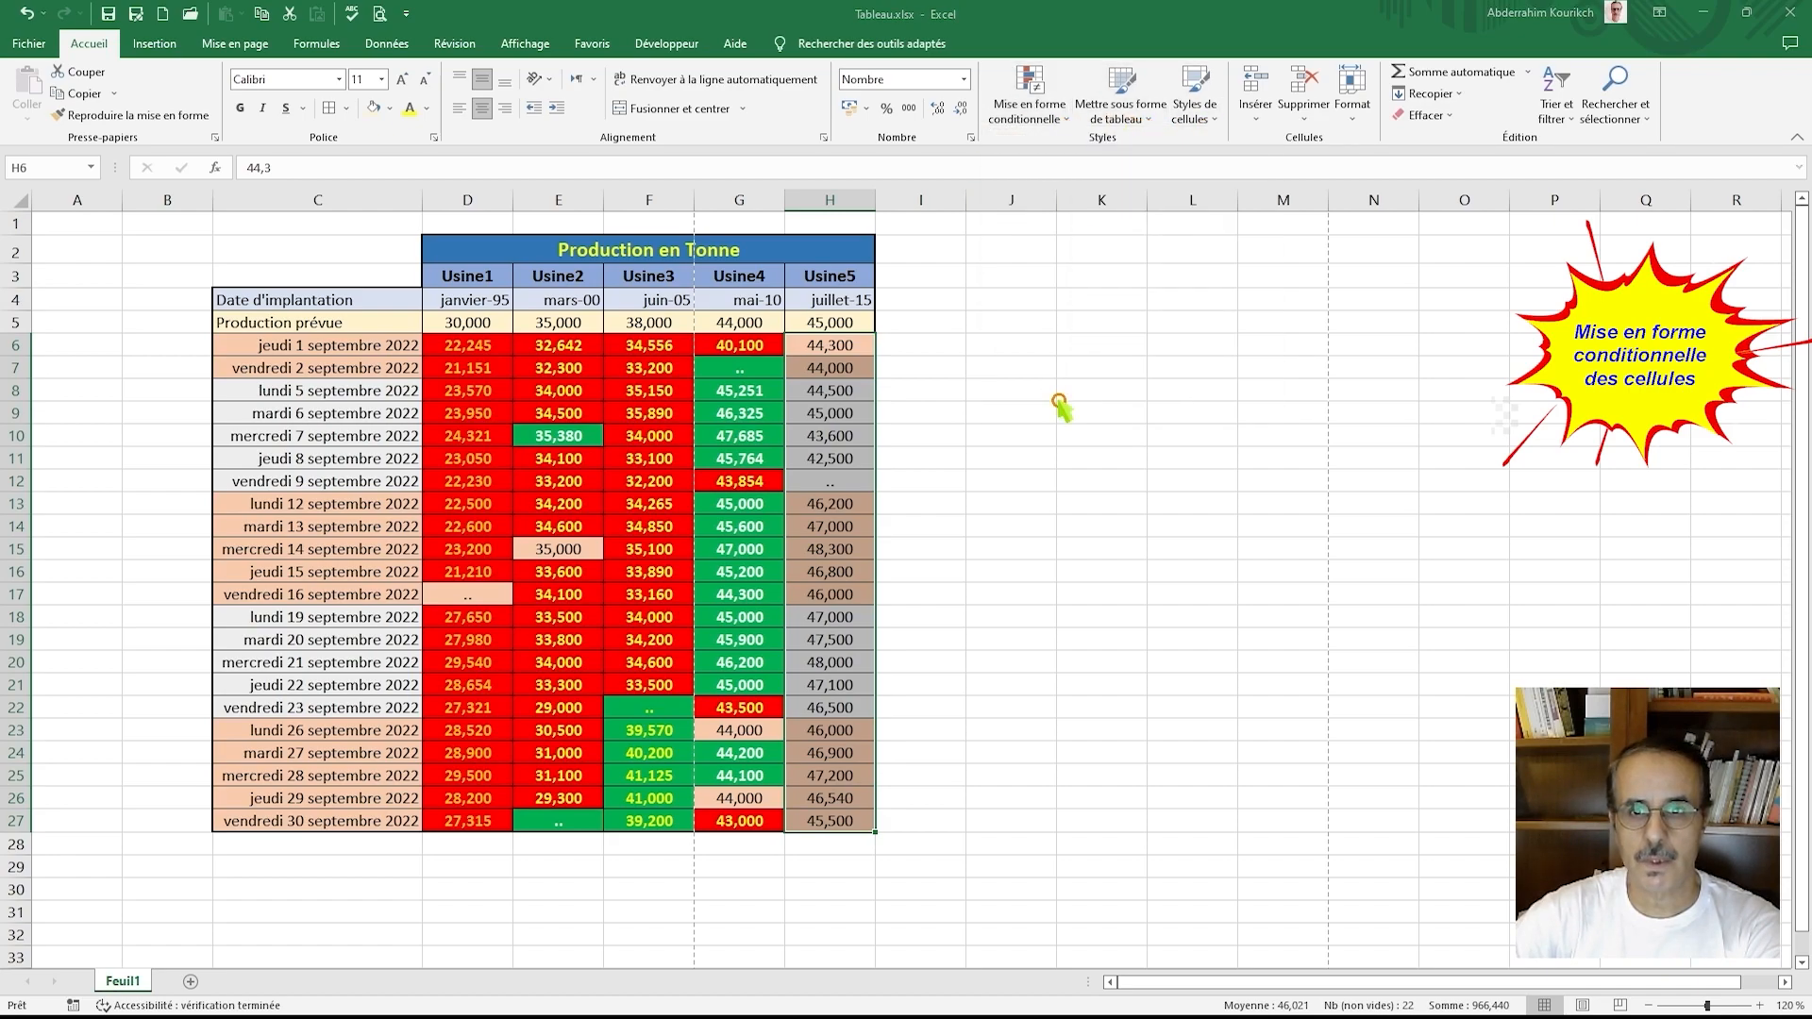
{"action": "left_click", "coordinate": [1074, 357]}
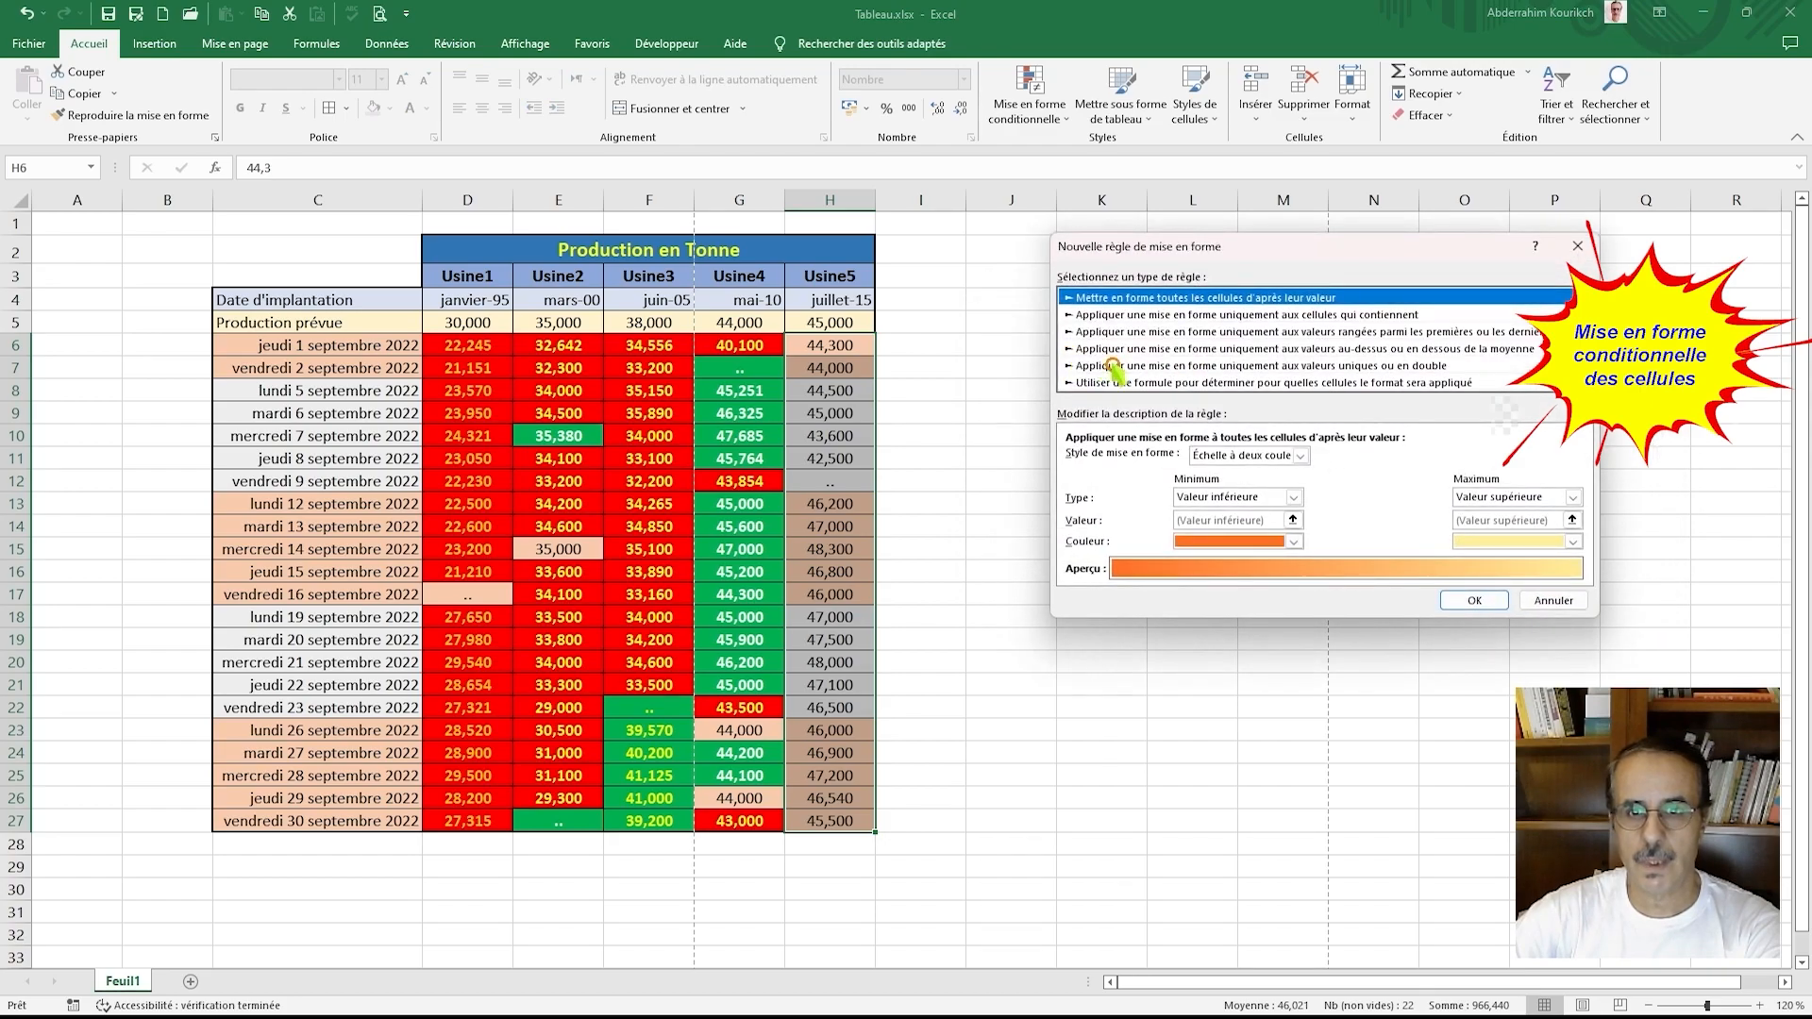
{"action": "left_click", "coordinate": [1241, 315]}
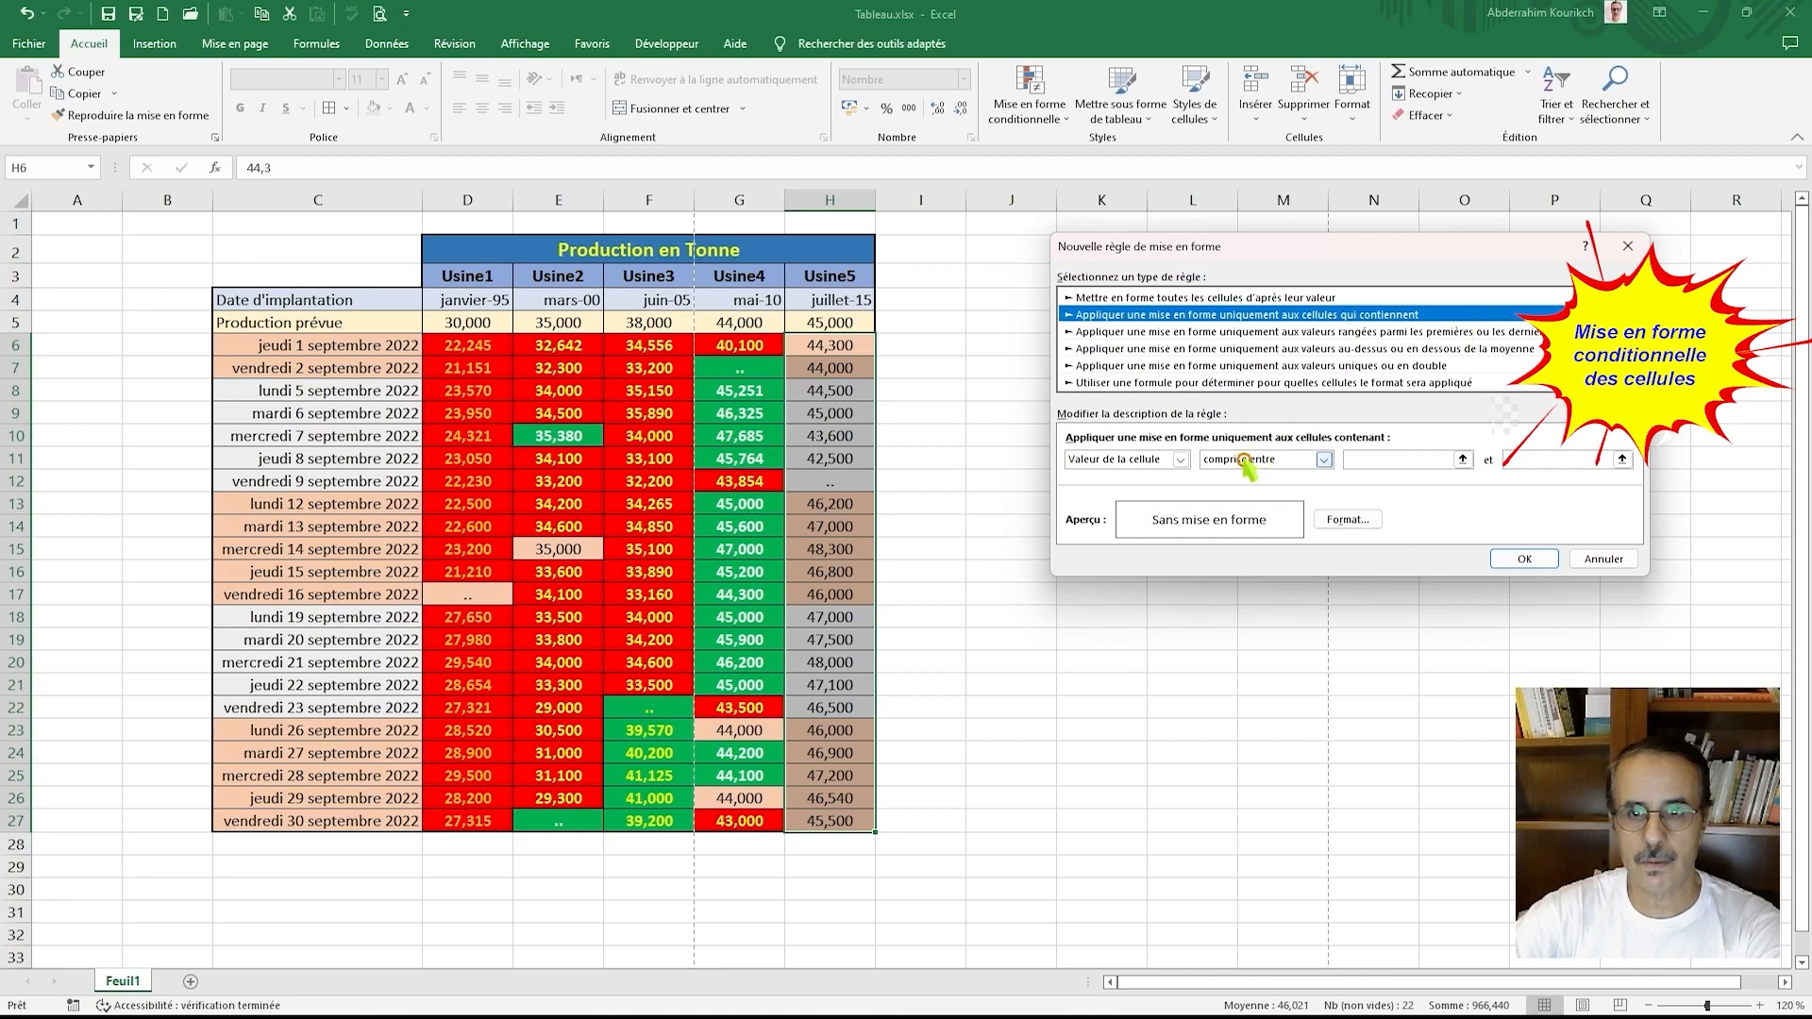
{"action": "left_click", "coordinate": [1276, 468]}
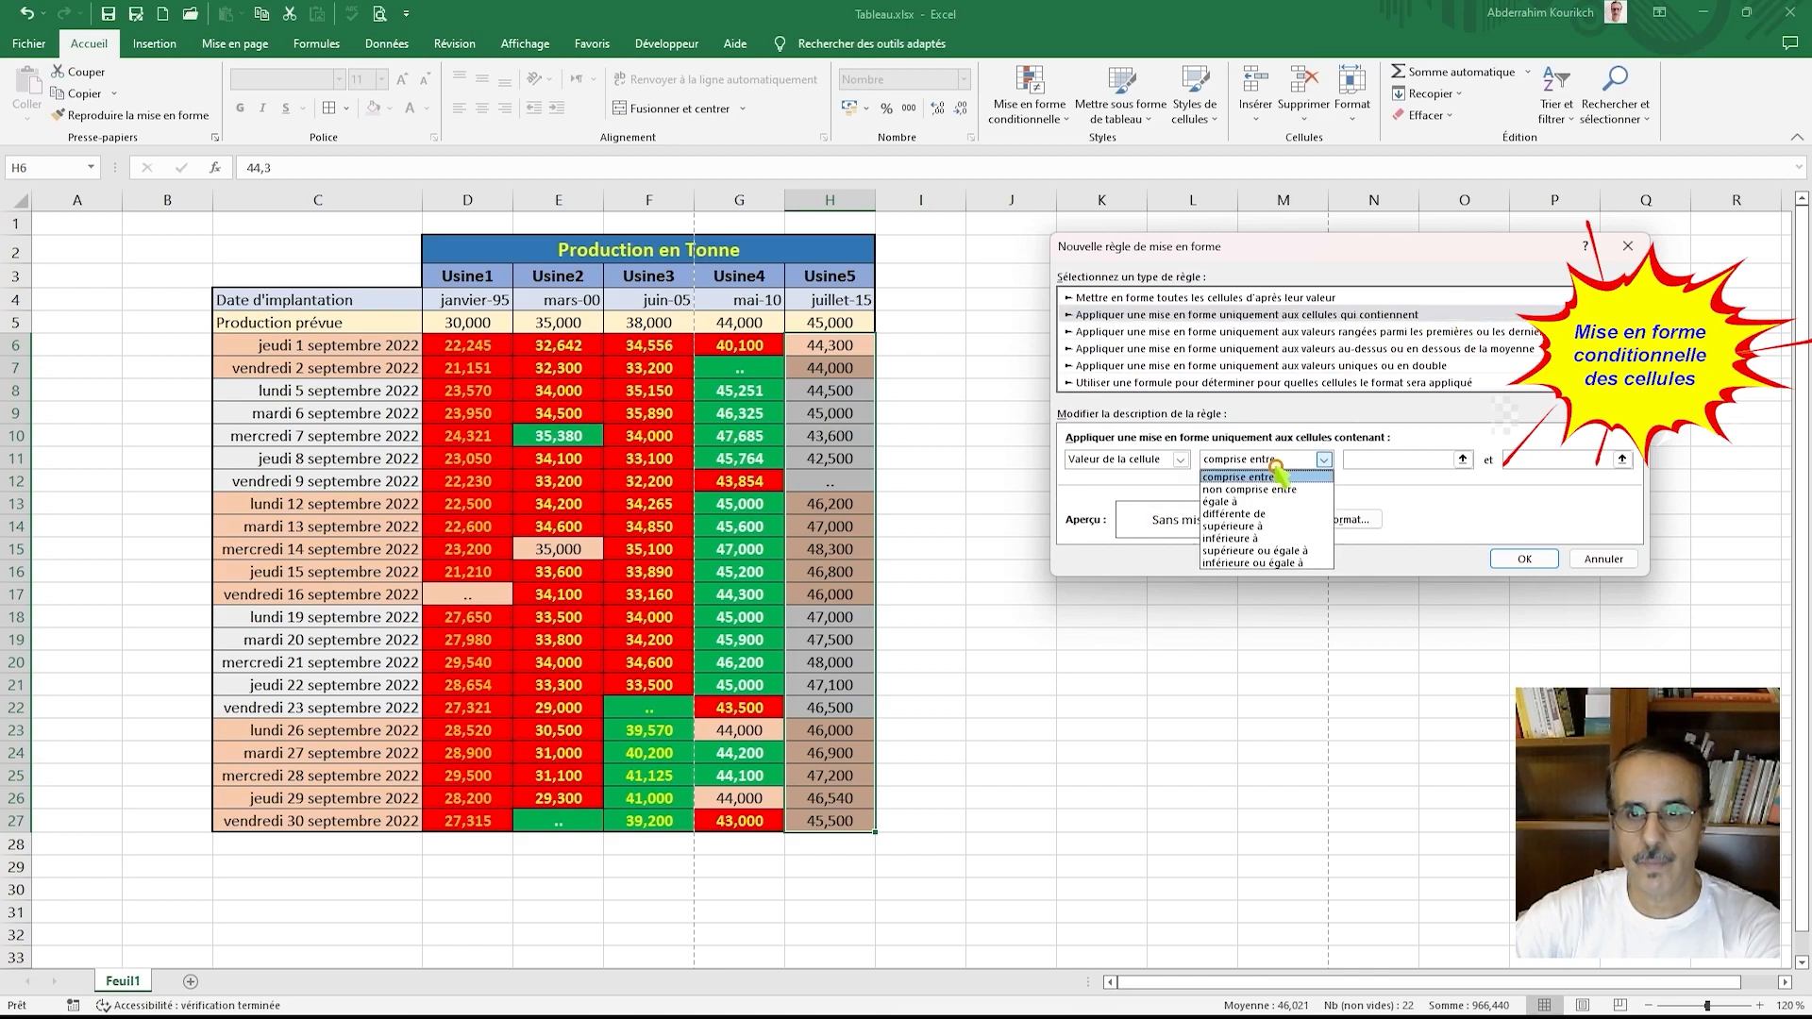
{"action": "left_click", "coordinate": [1255, 538]}
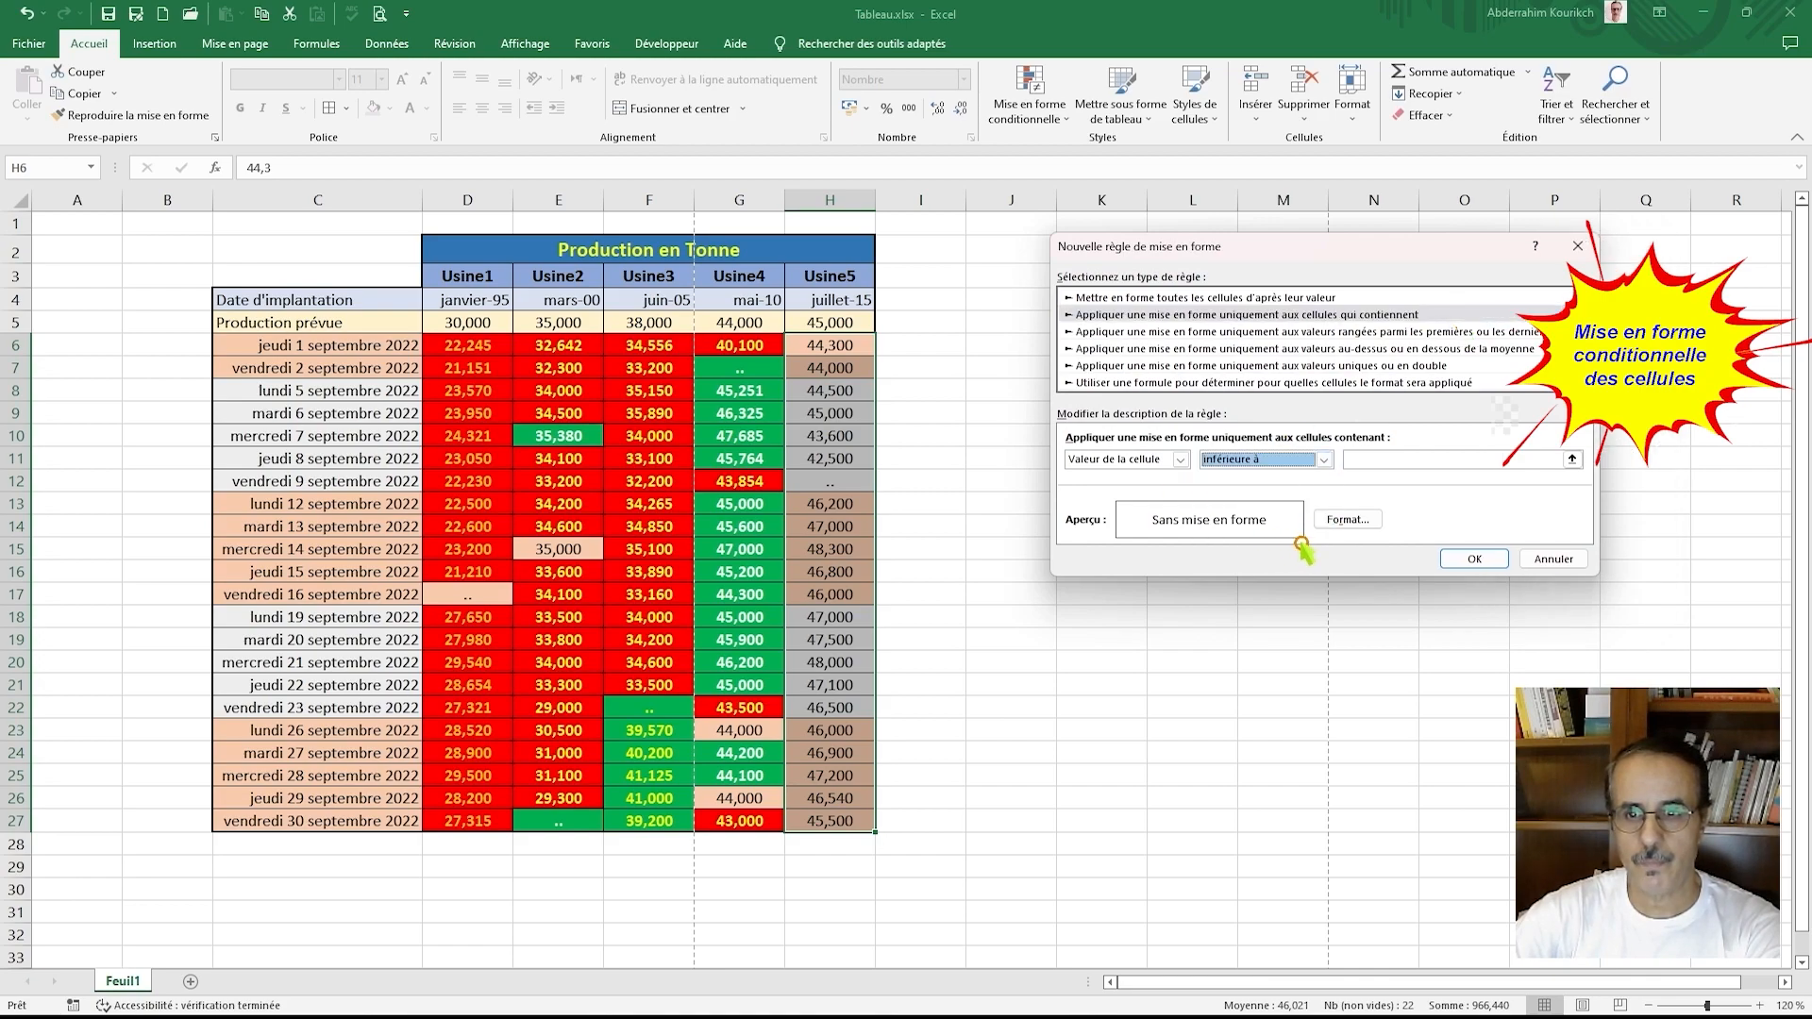
{"action": "left_click", "coordinate": [1448, 456]}
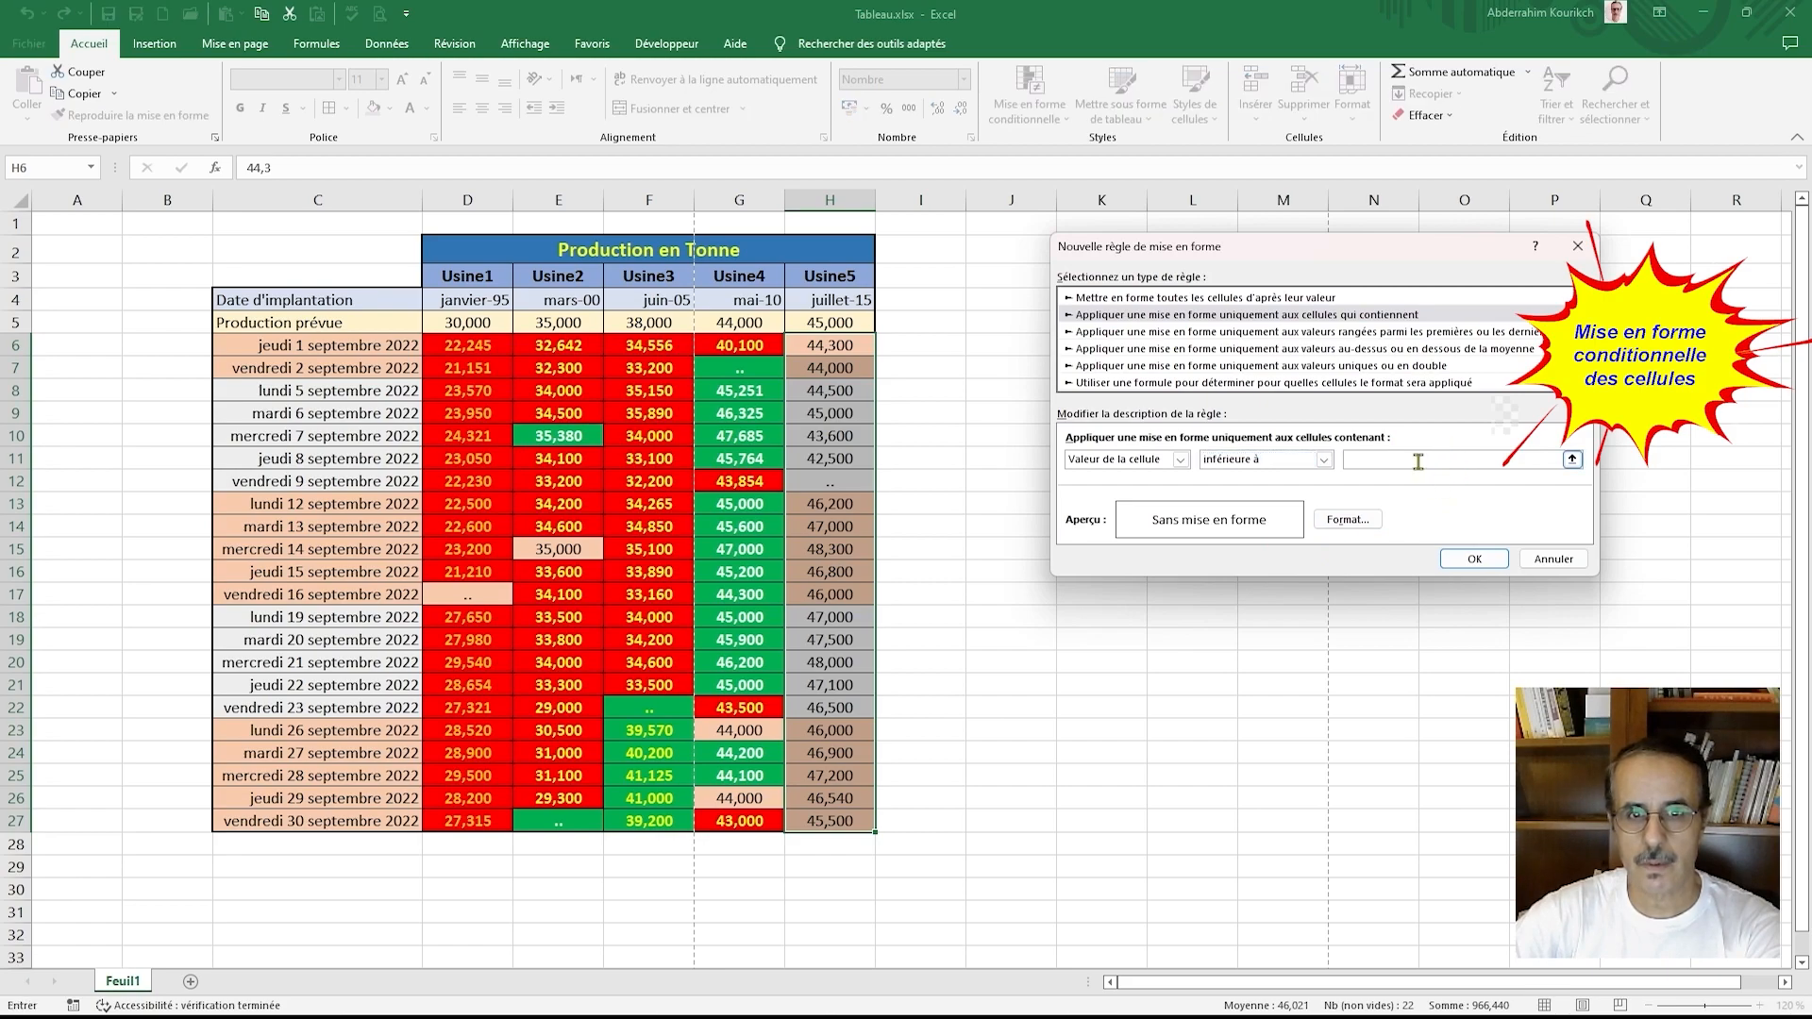
{"action": "type", "text": "45"}
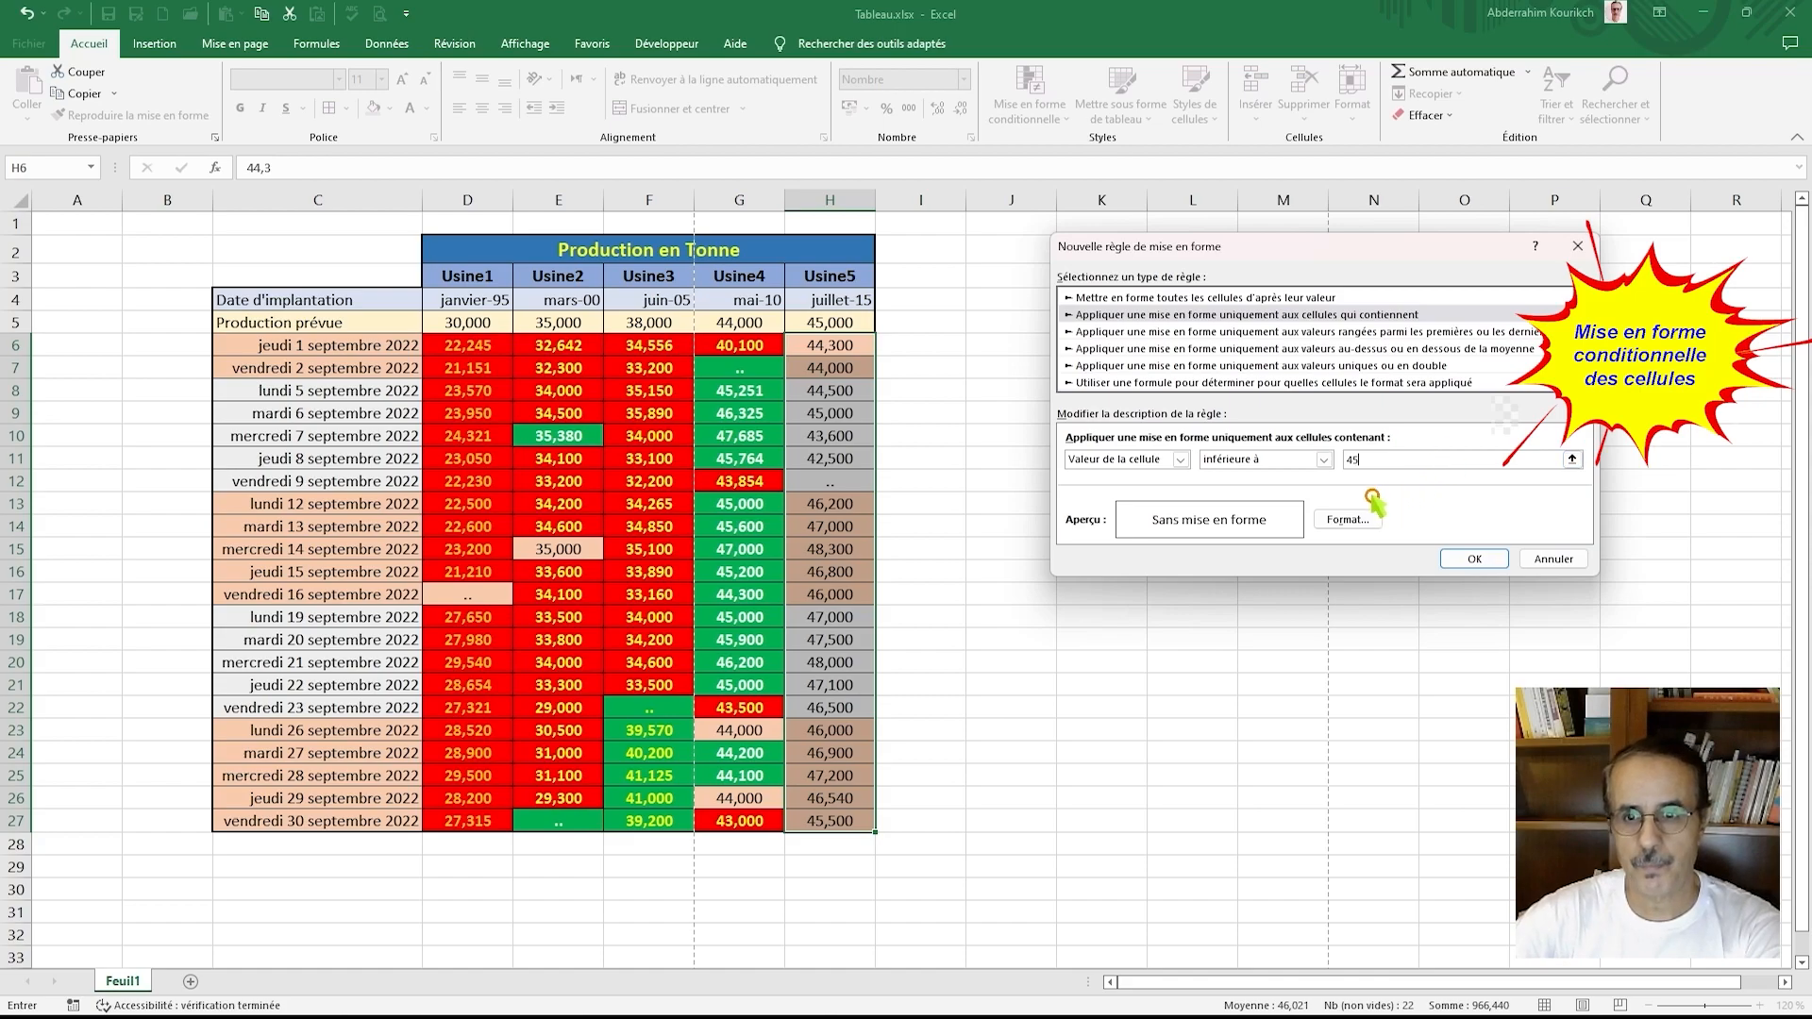
Step: Format the less-than-45 rule with a red fill and a bold yellow font, and apply it to H6:H27
{"action": "left_click", "coordinate": [1349, 521]}
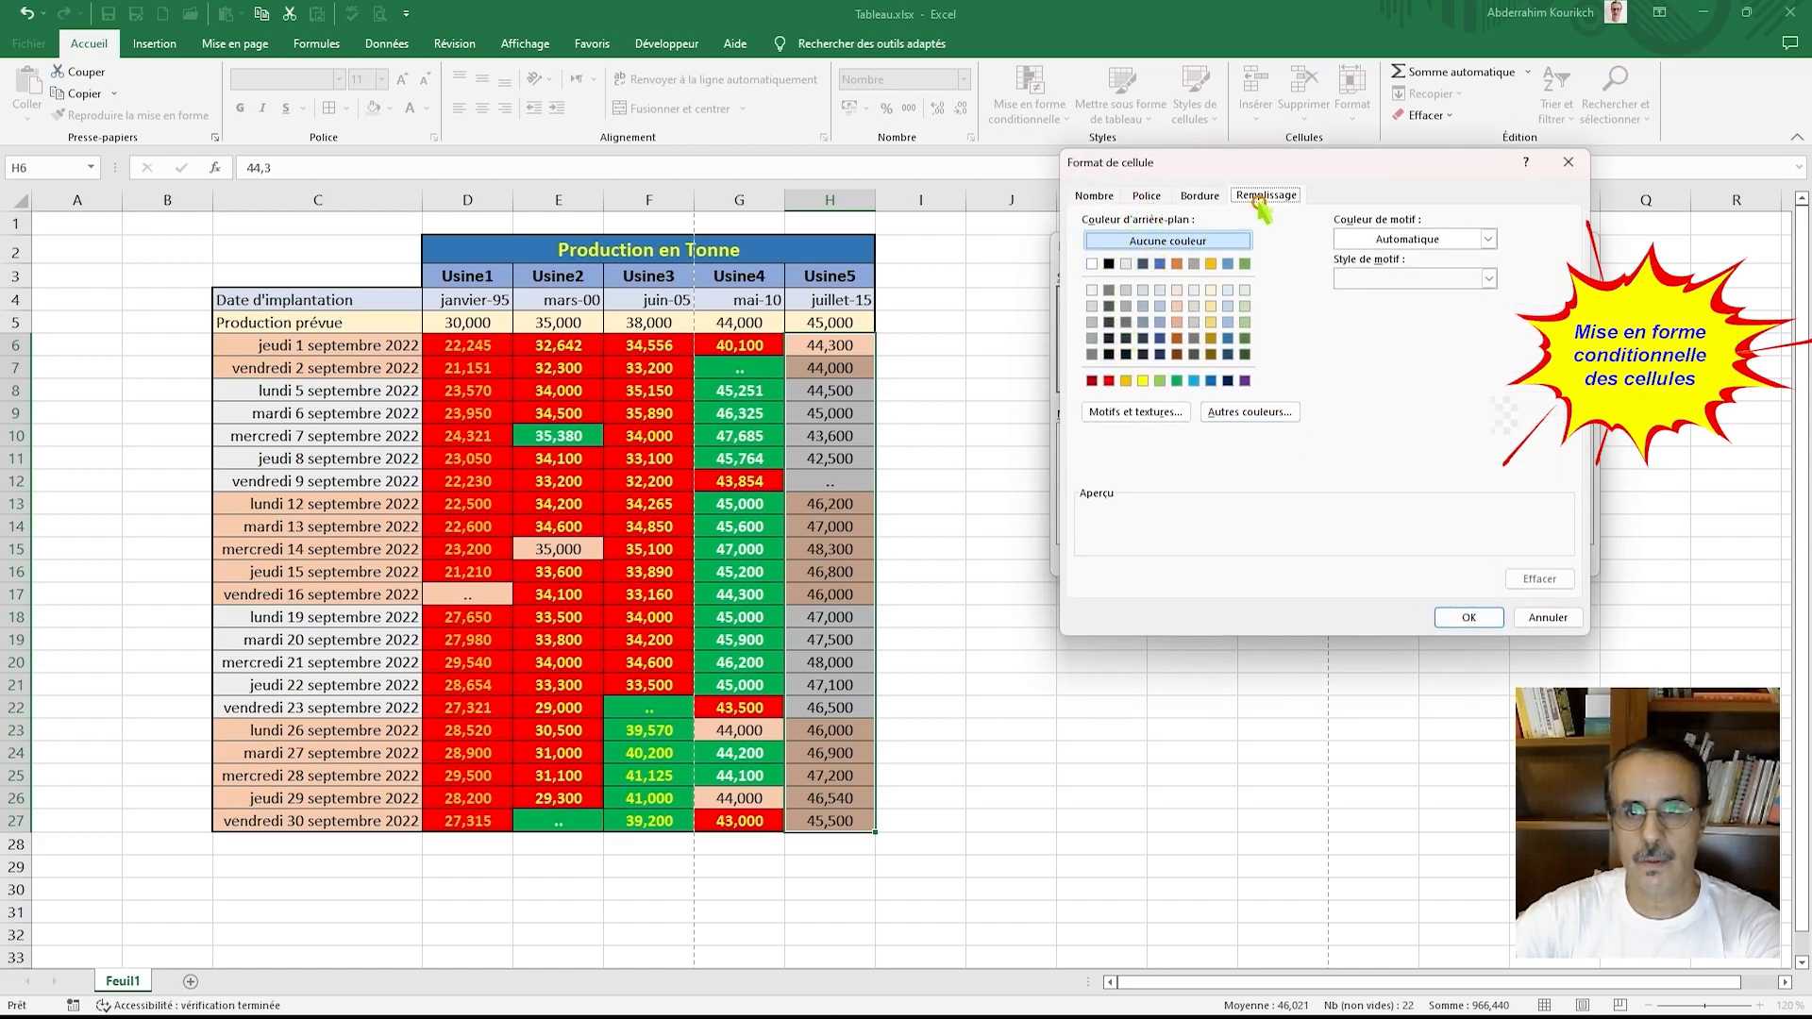
{"action": "left_click", "coordinate": [1109, 380]}
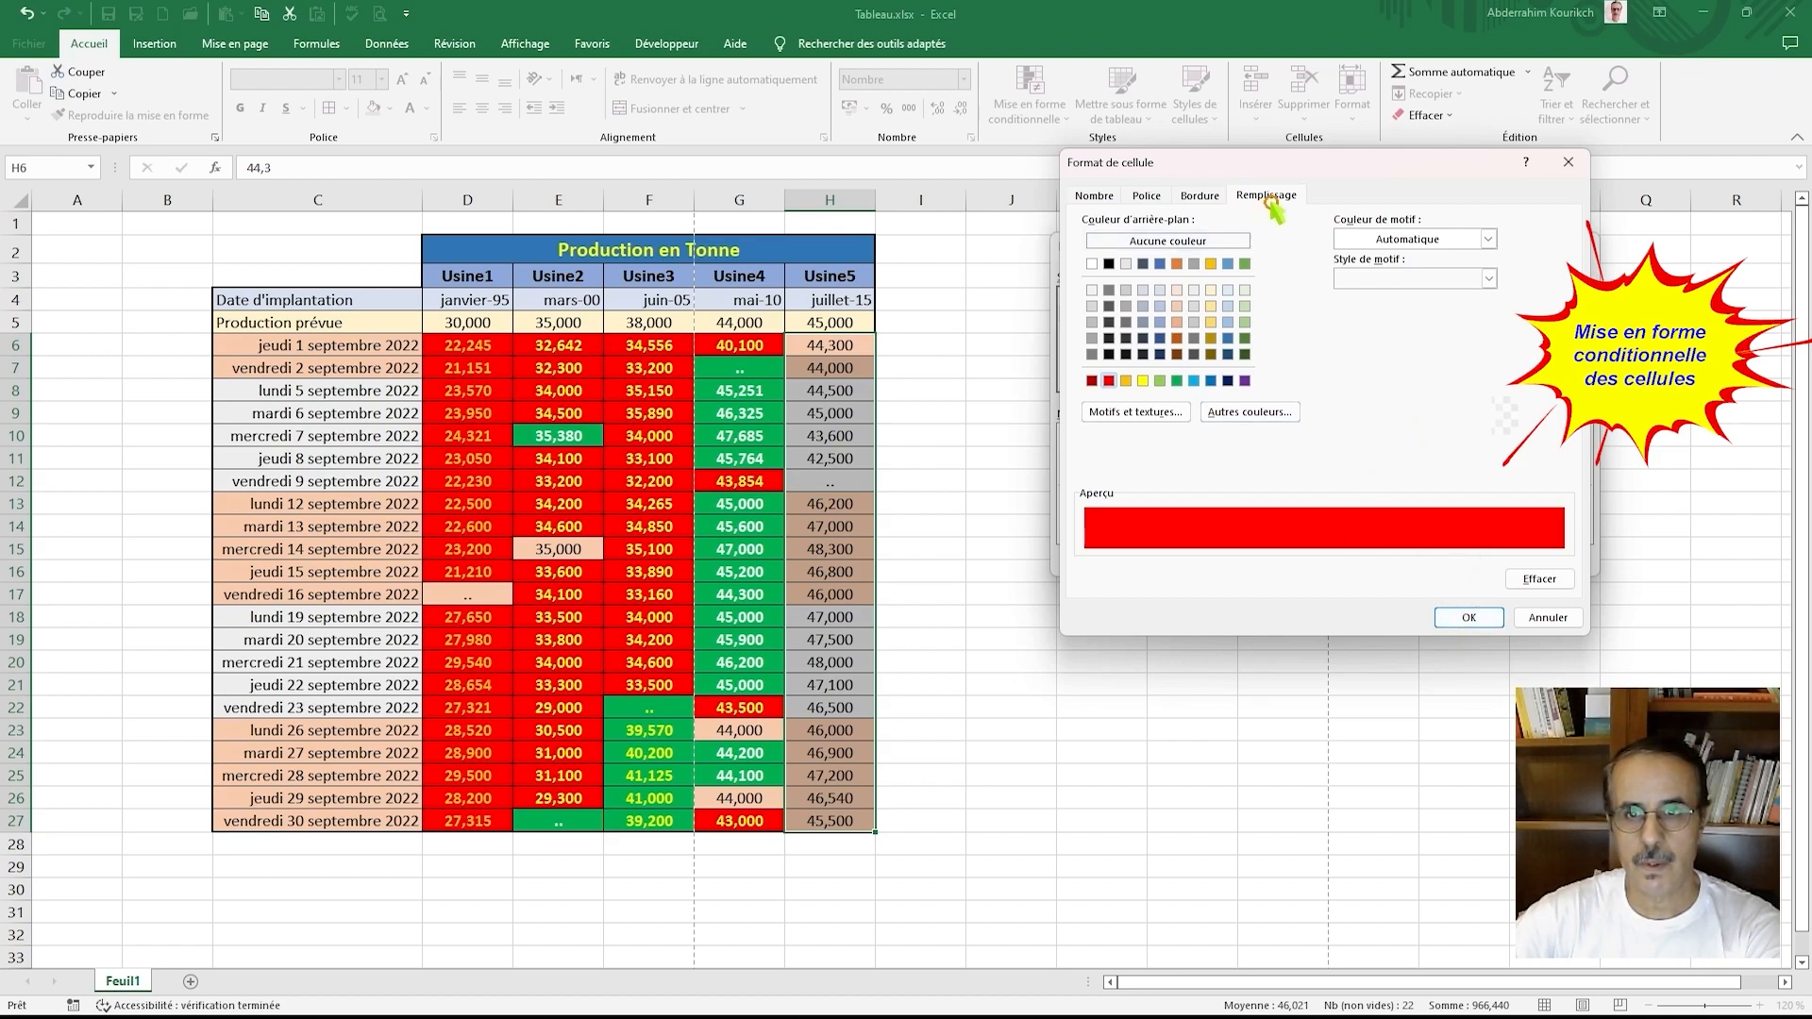
{"action": "left_click", "coordinate": [1147, 196]}
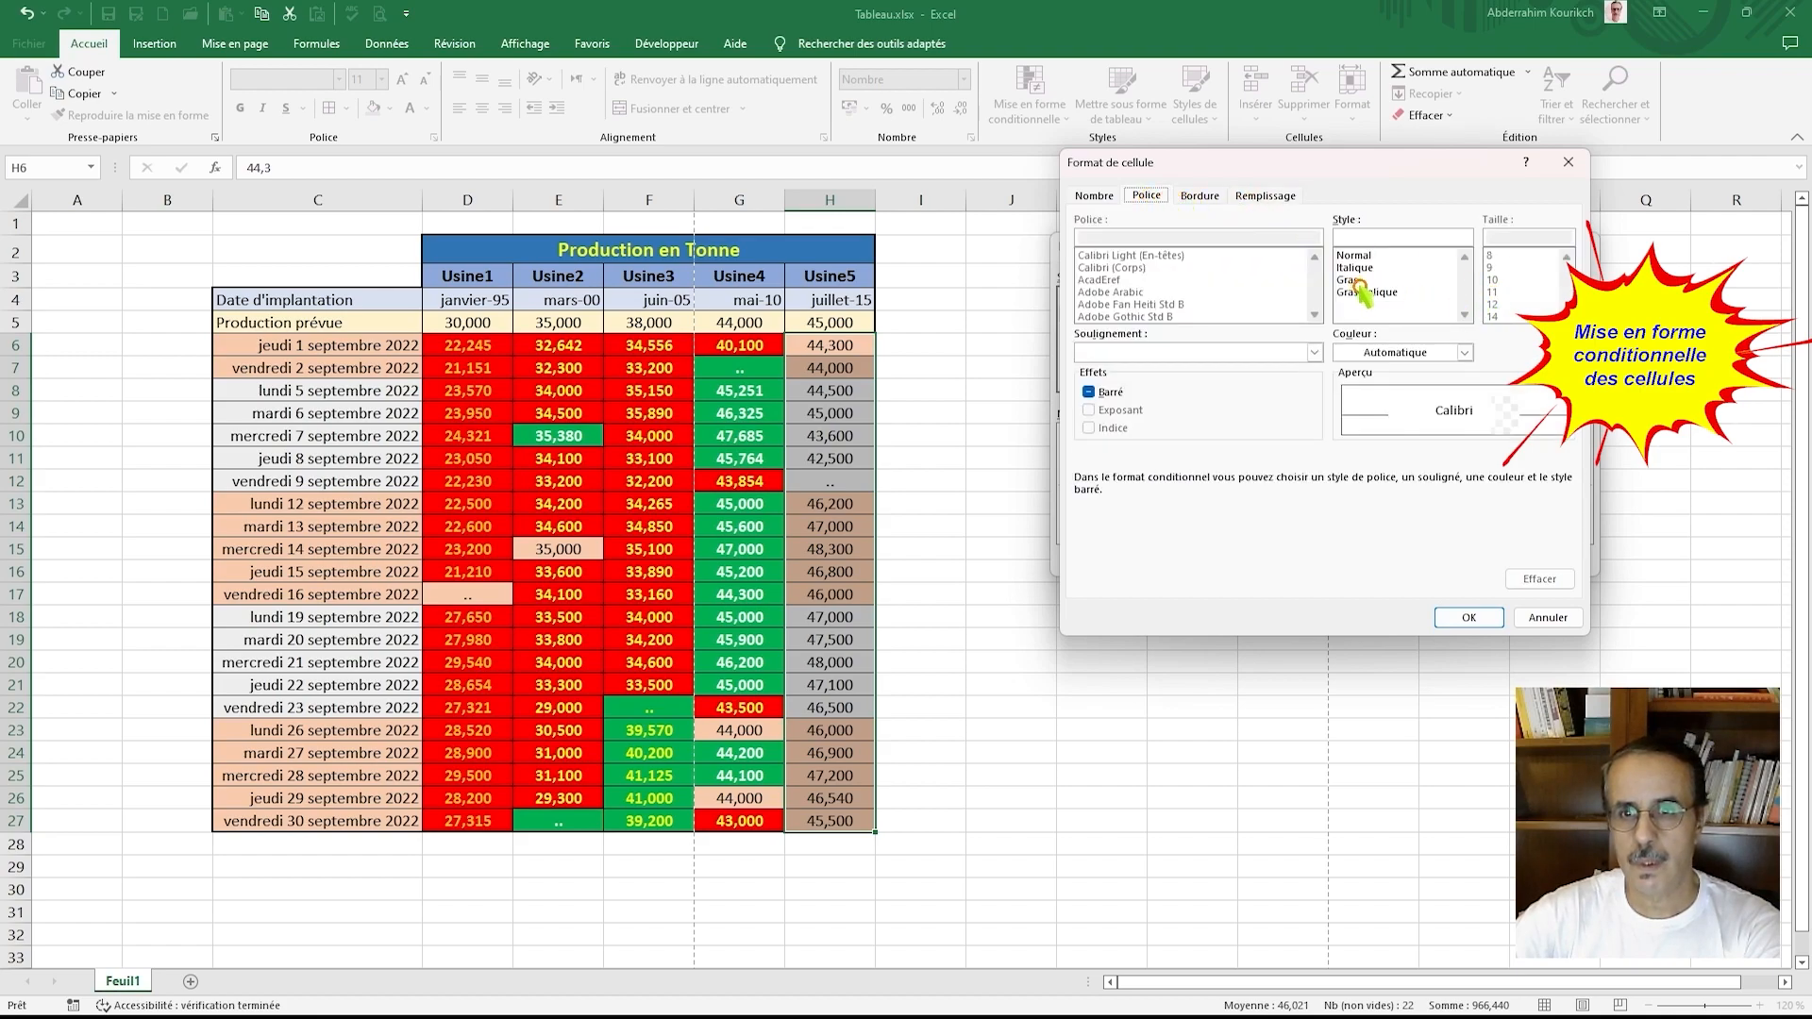
{"action": "left_click", "coordinate": [1359, 281]}
{"action": "left_click", "coordinate": [1400, 353]}
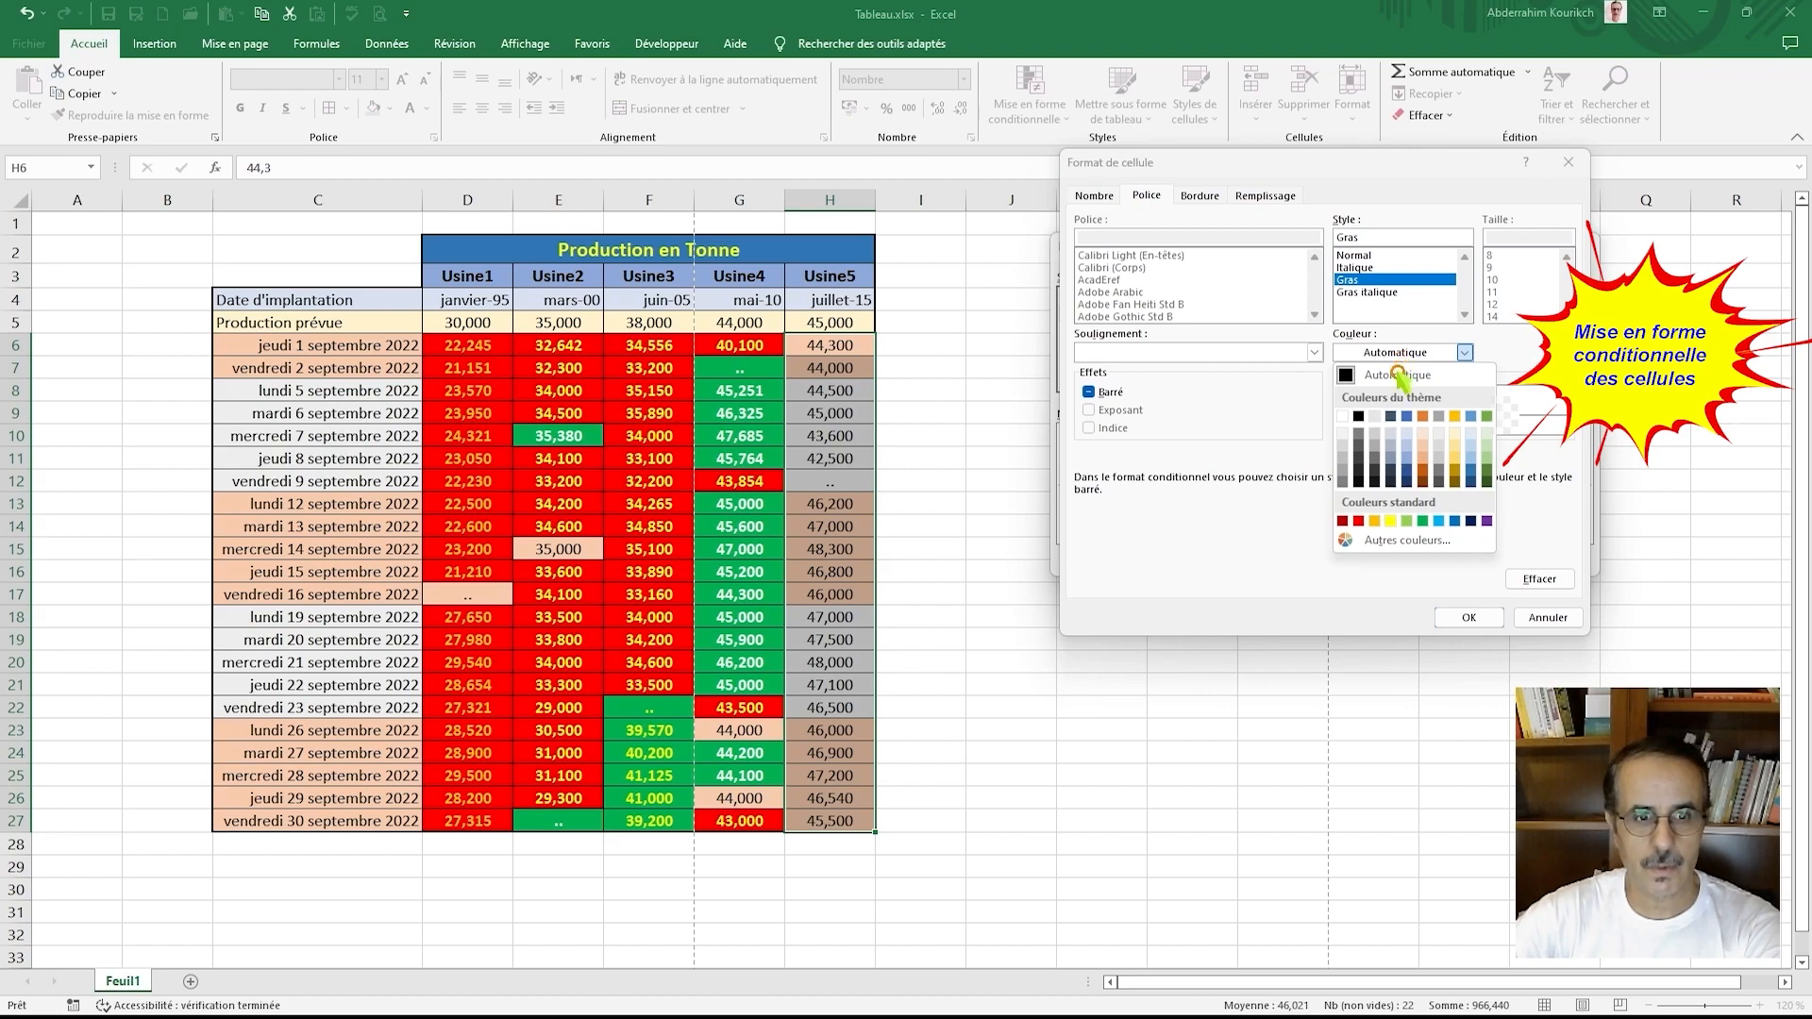
{"action": "left_click", "coordinate": [1390, 521]}
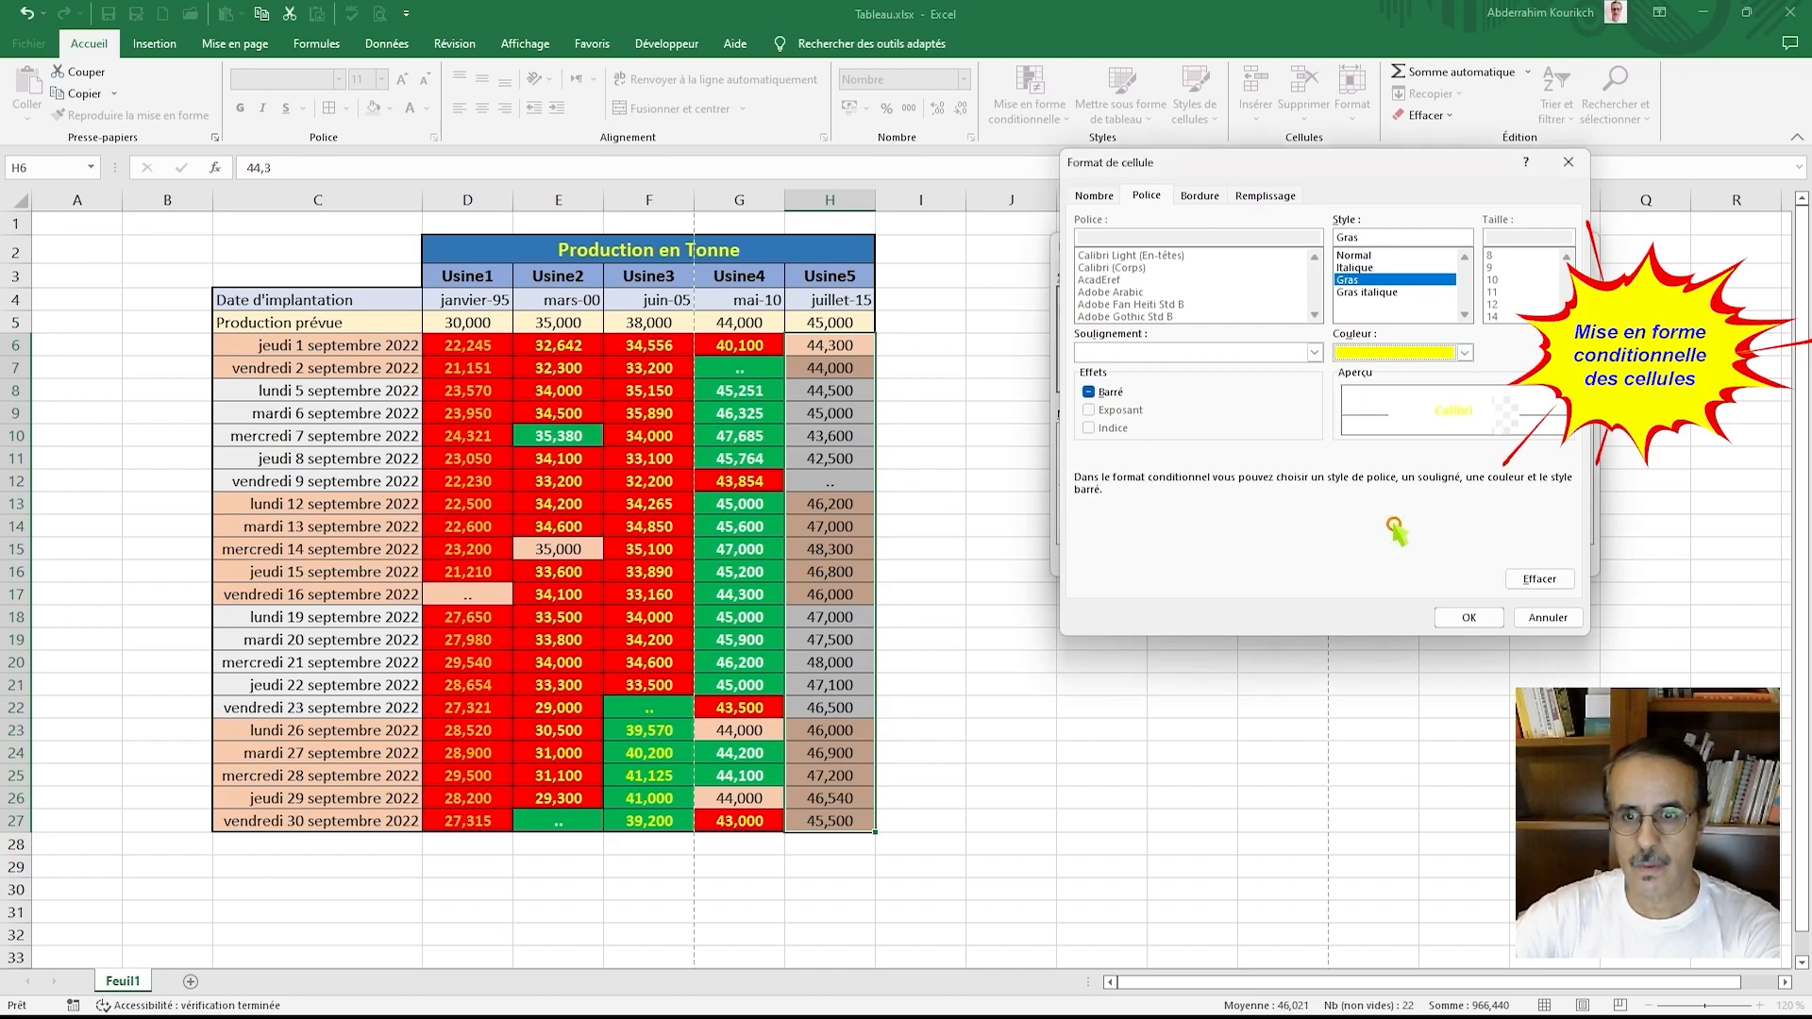
{"action": "left_click", "coordinate": [1486, 618]}
{"action": "left_click", "coordinate": [1487, 561]}
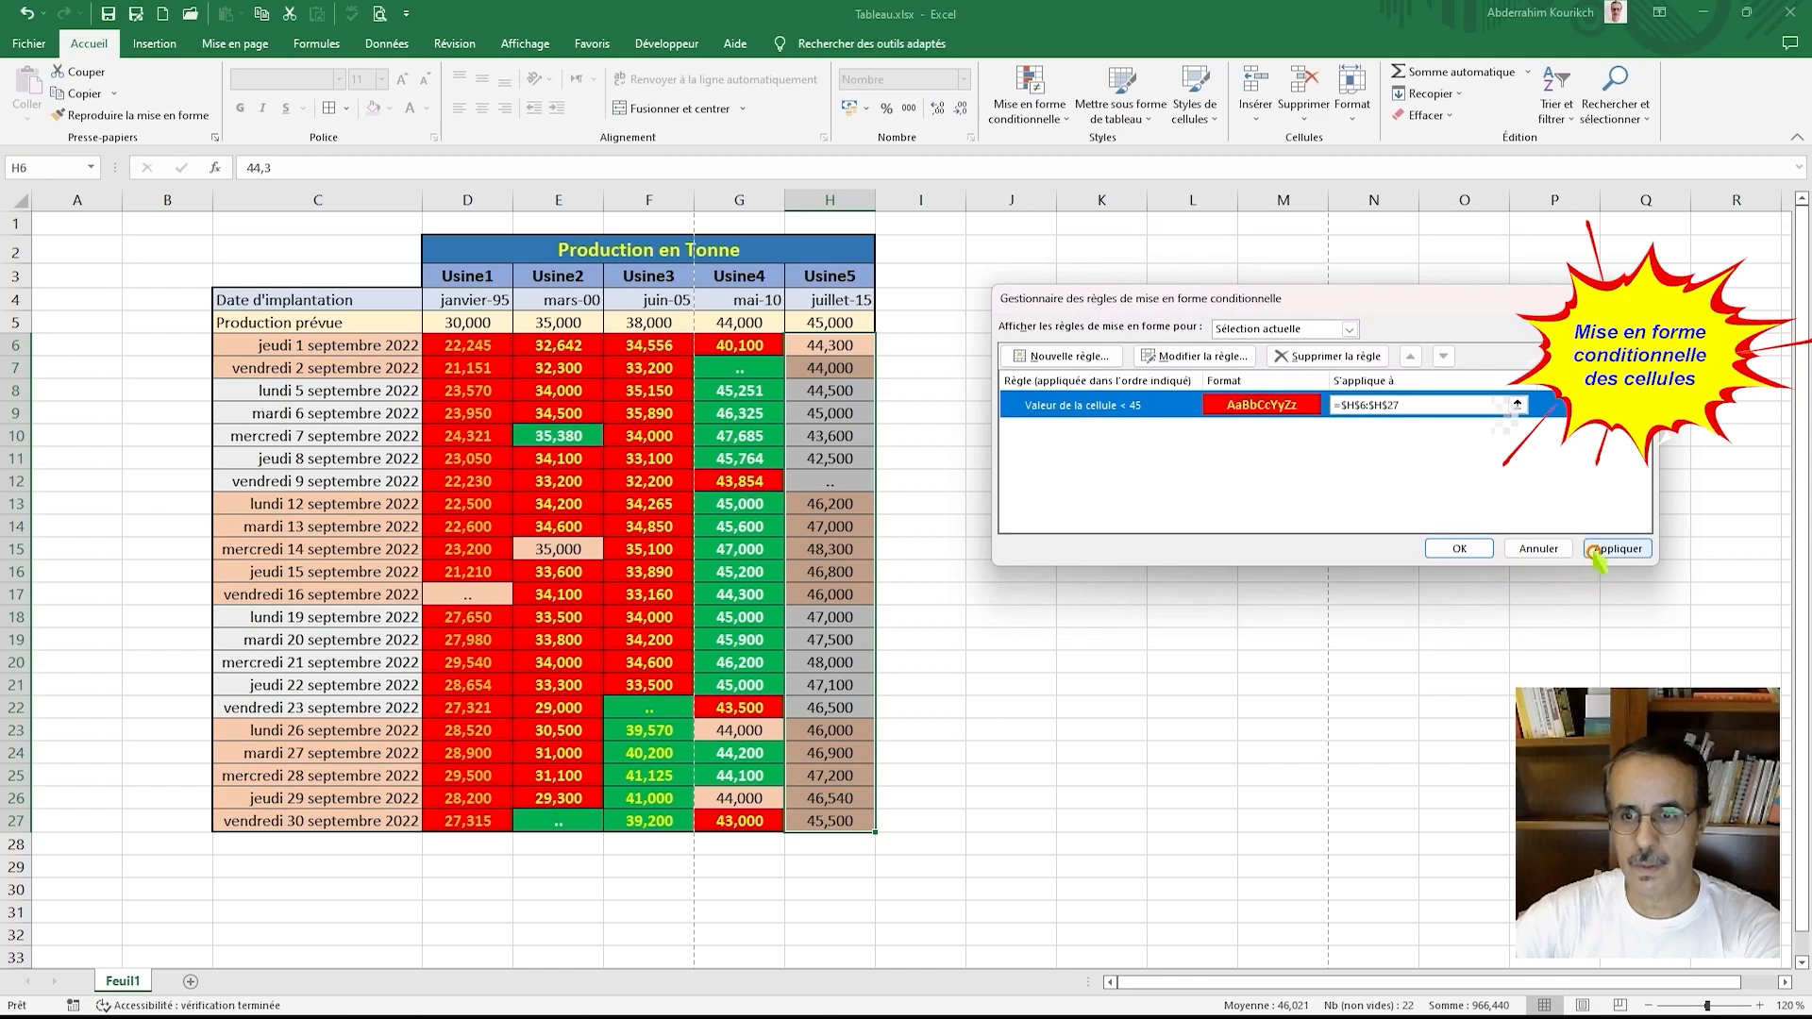
{"action": "left_click", "coordinate": [1595, 550]}
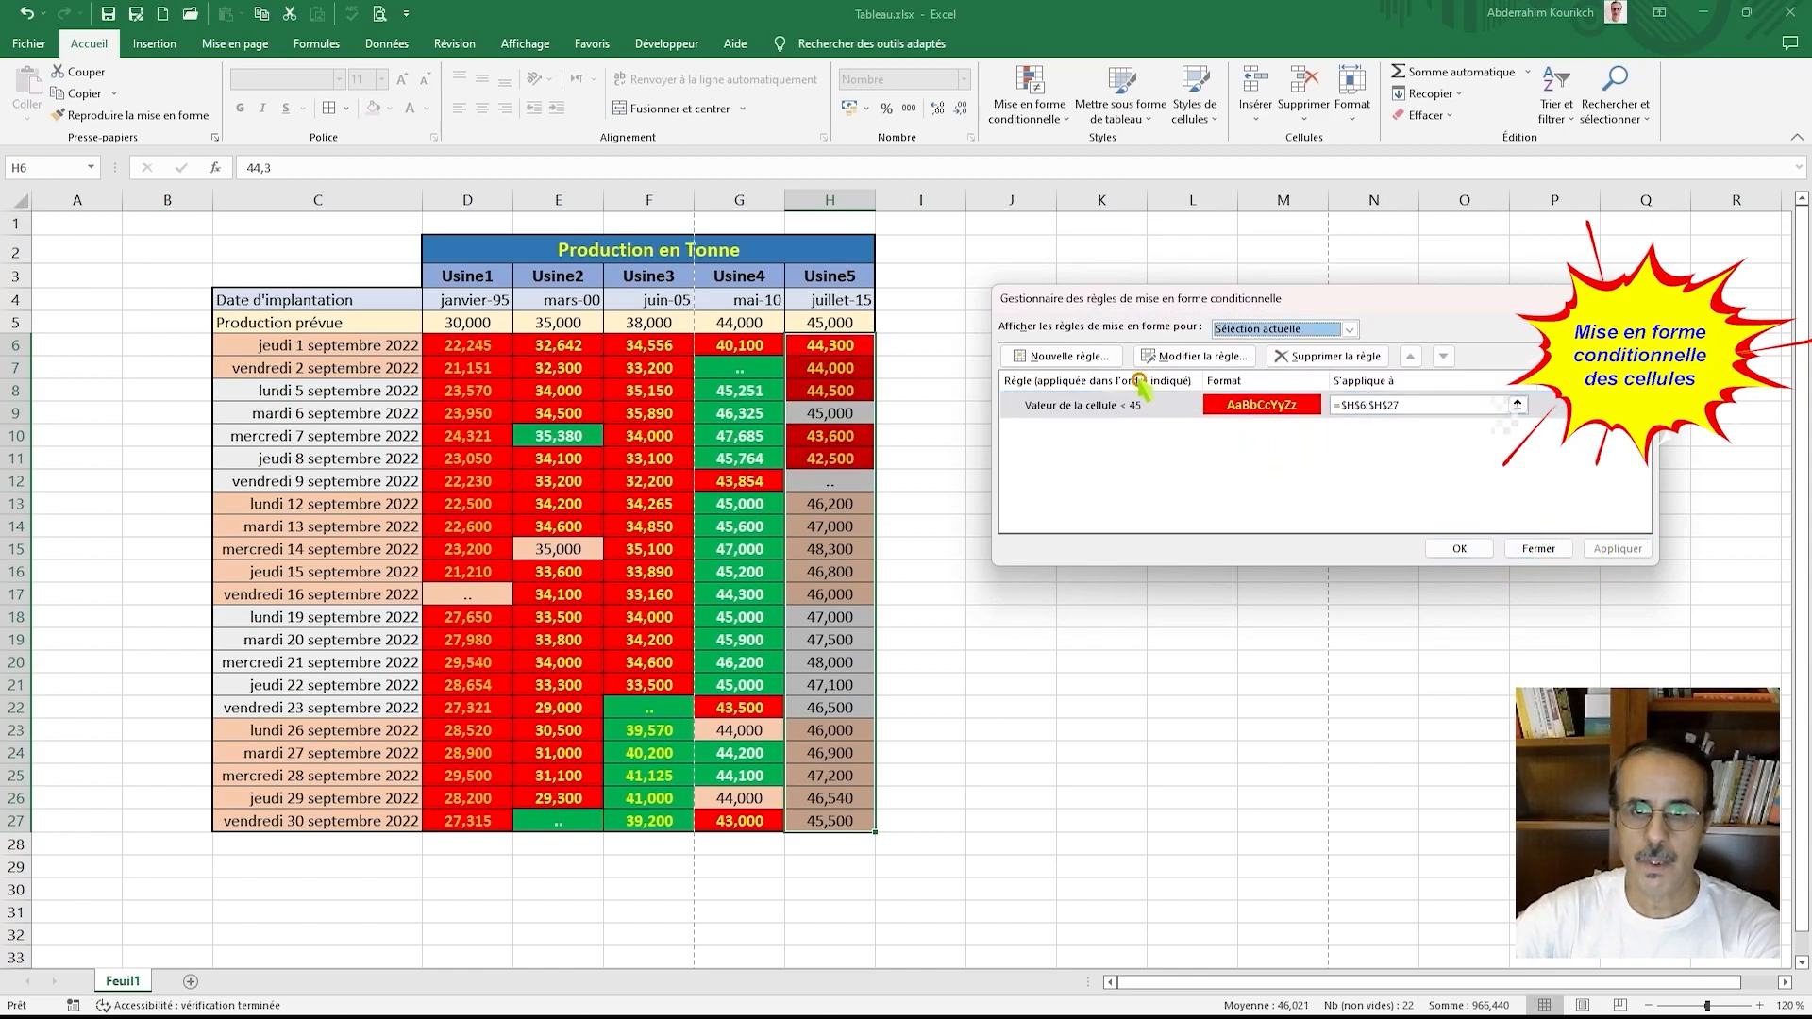
Step: Add a second conditional formatting rule for H6:H27 that targets cell values greater than 45
{"action": "left_click", "coordinate": [1067, 363]}
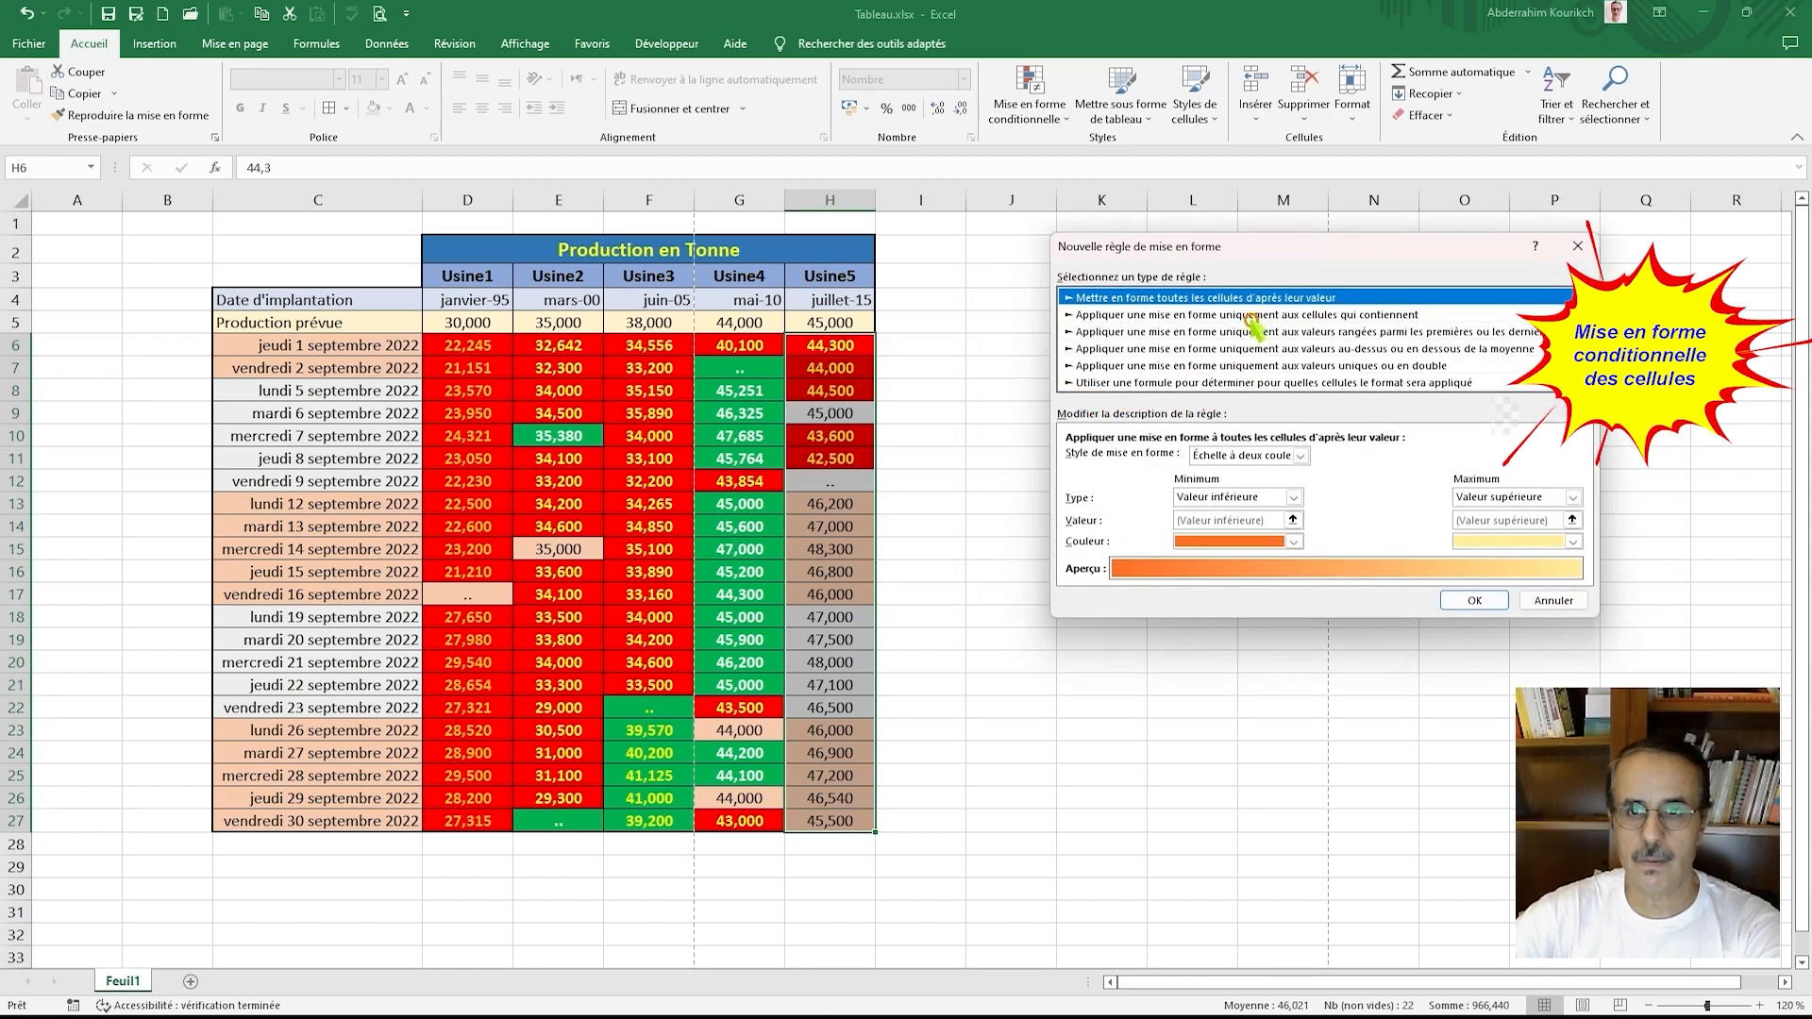
{"action": "left_click", "coordinate": [1253, 315]}
{"action": "left_click", "coordinate": [1324, 460]}
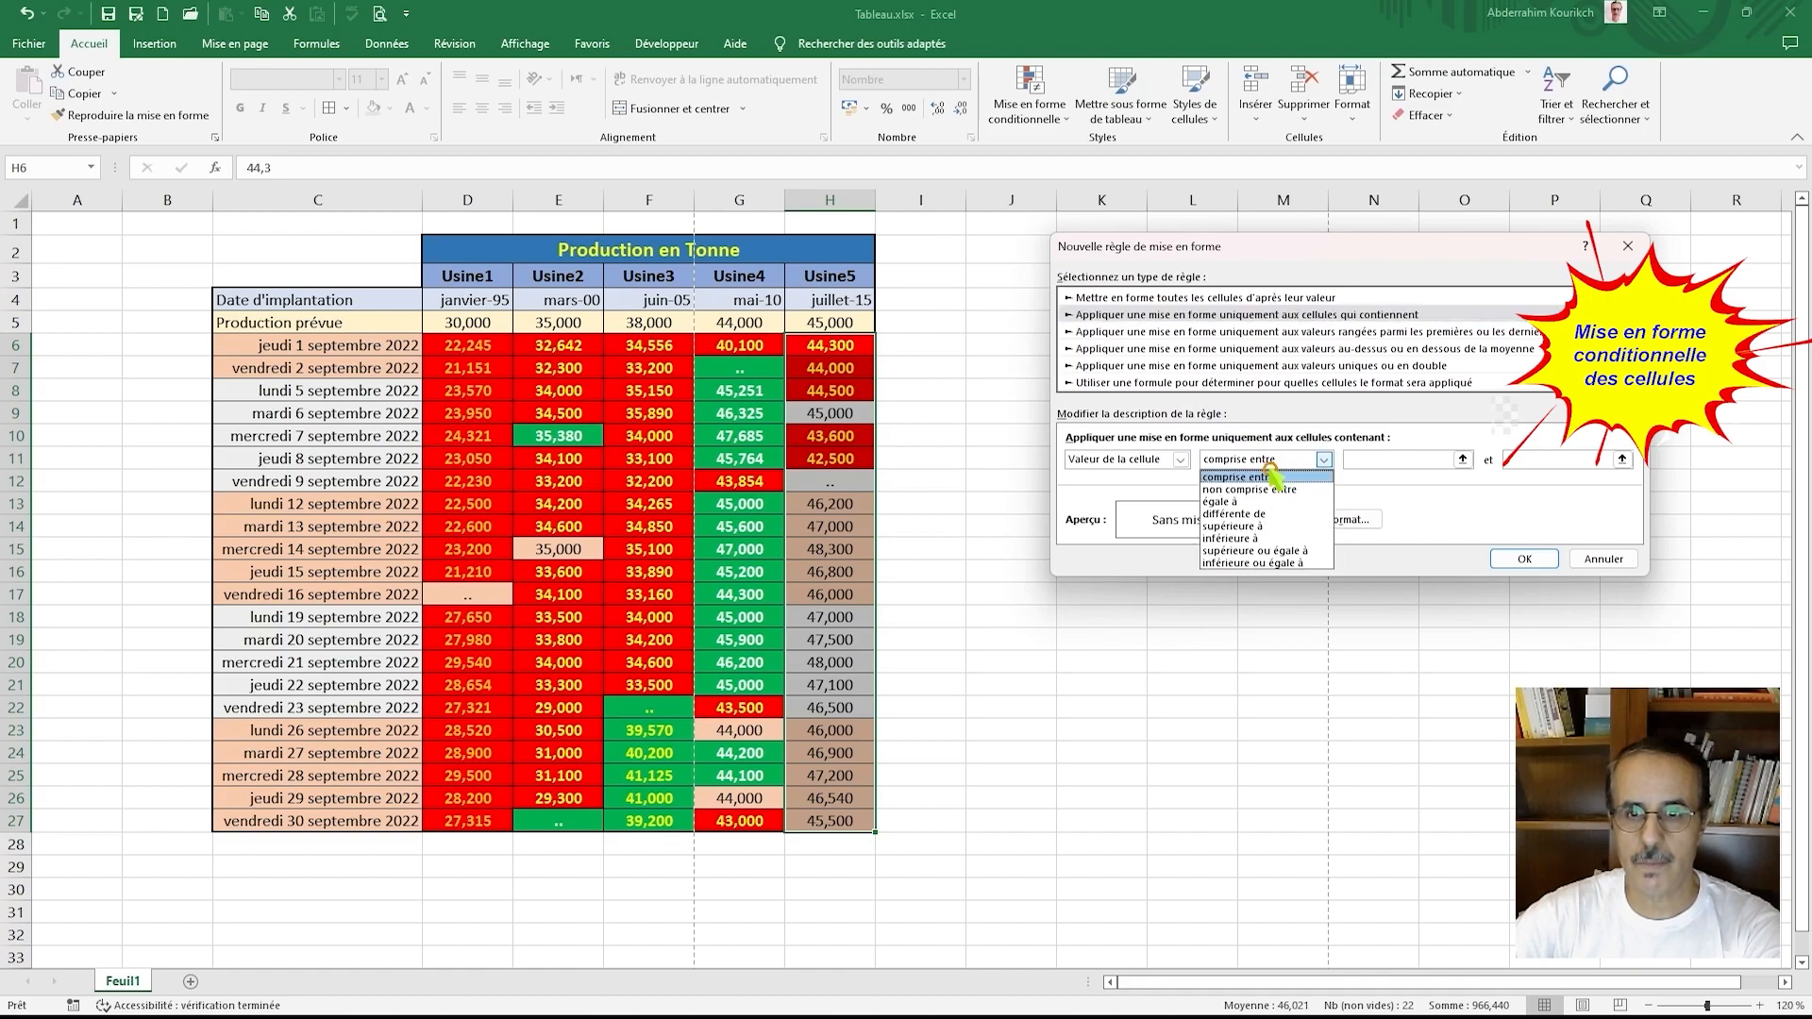
{"action": "left_click", "coordinate": [1229, 526]}
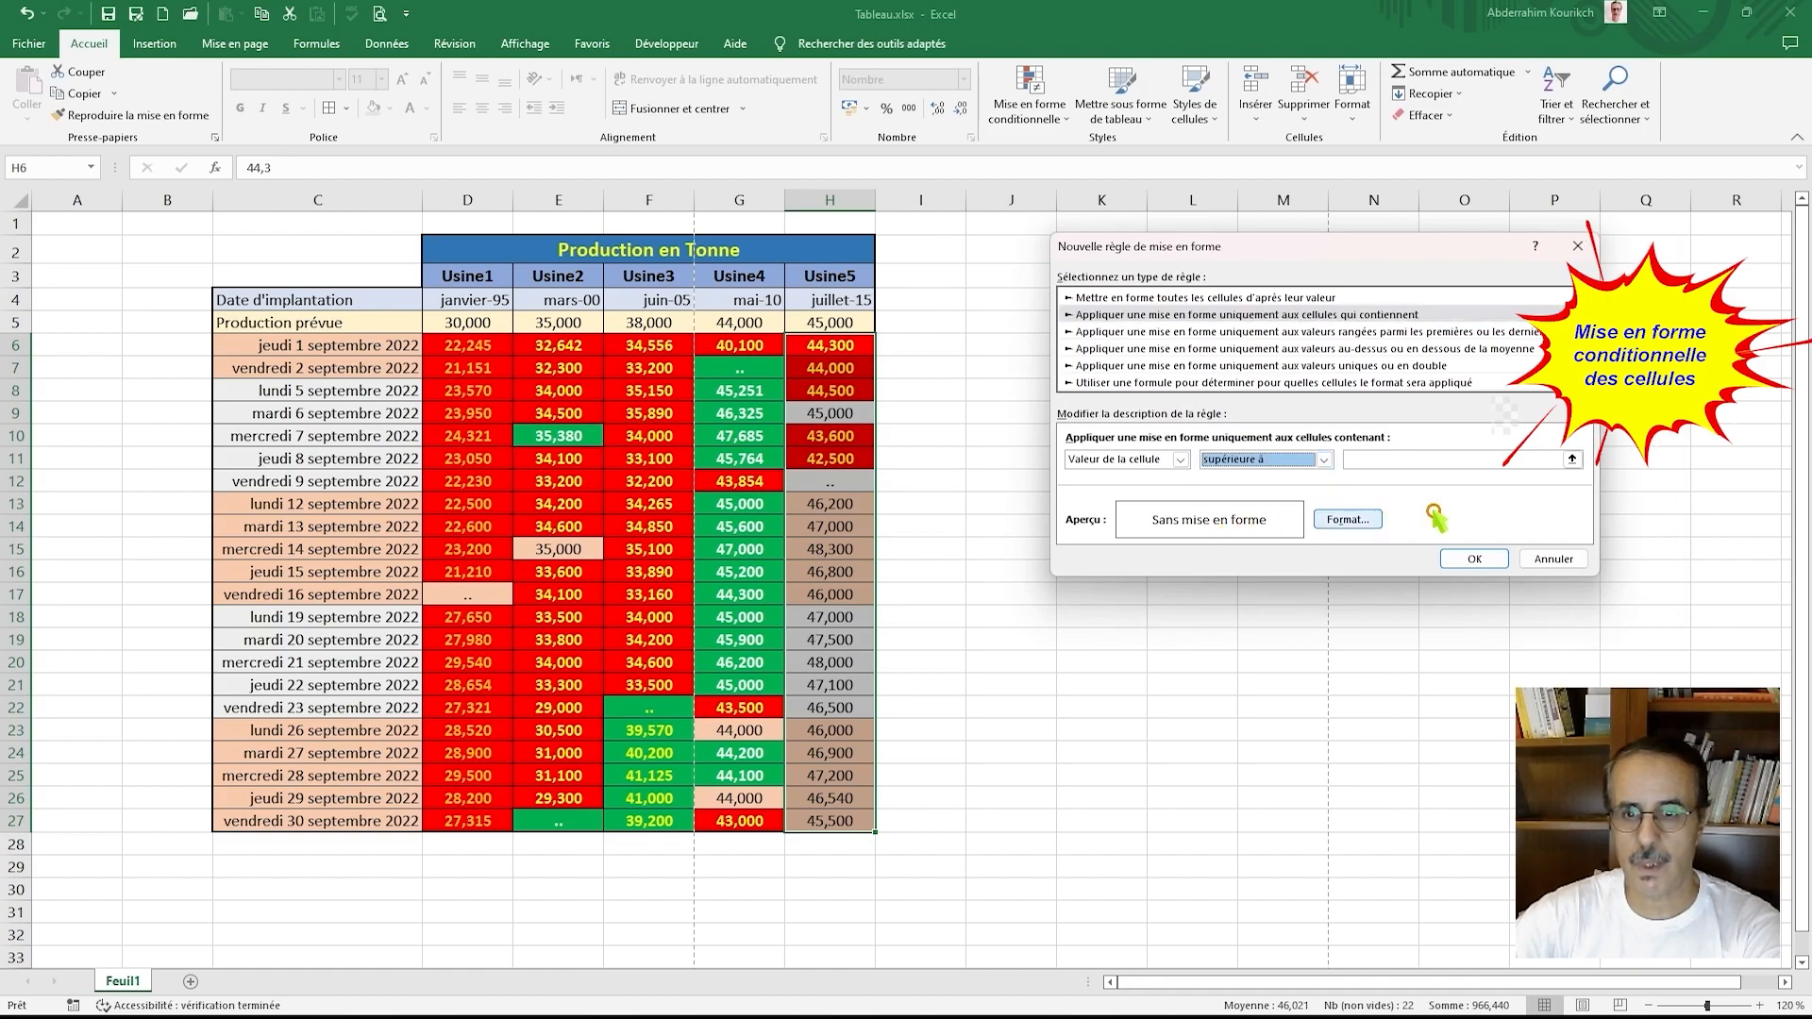
{"action": "left_click", "coordinate": [1401, 456]}
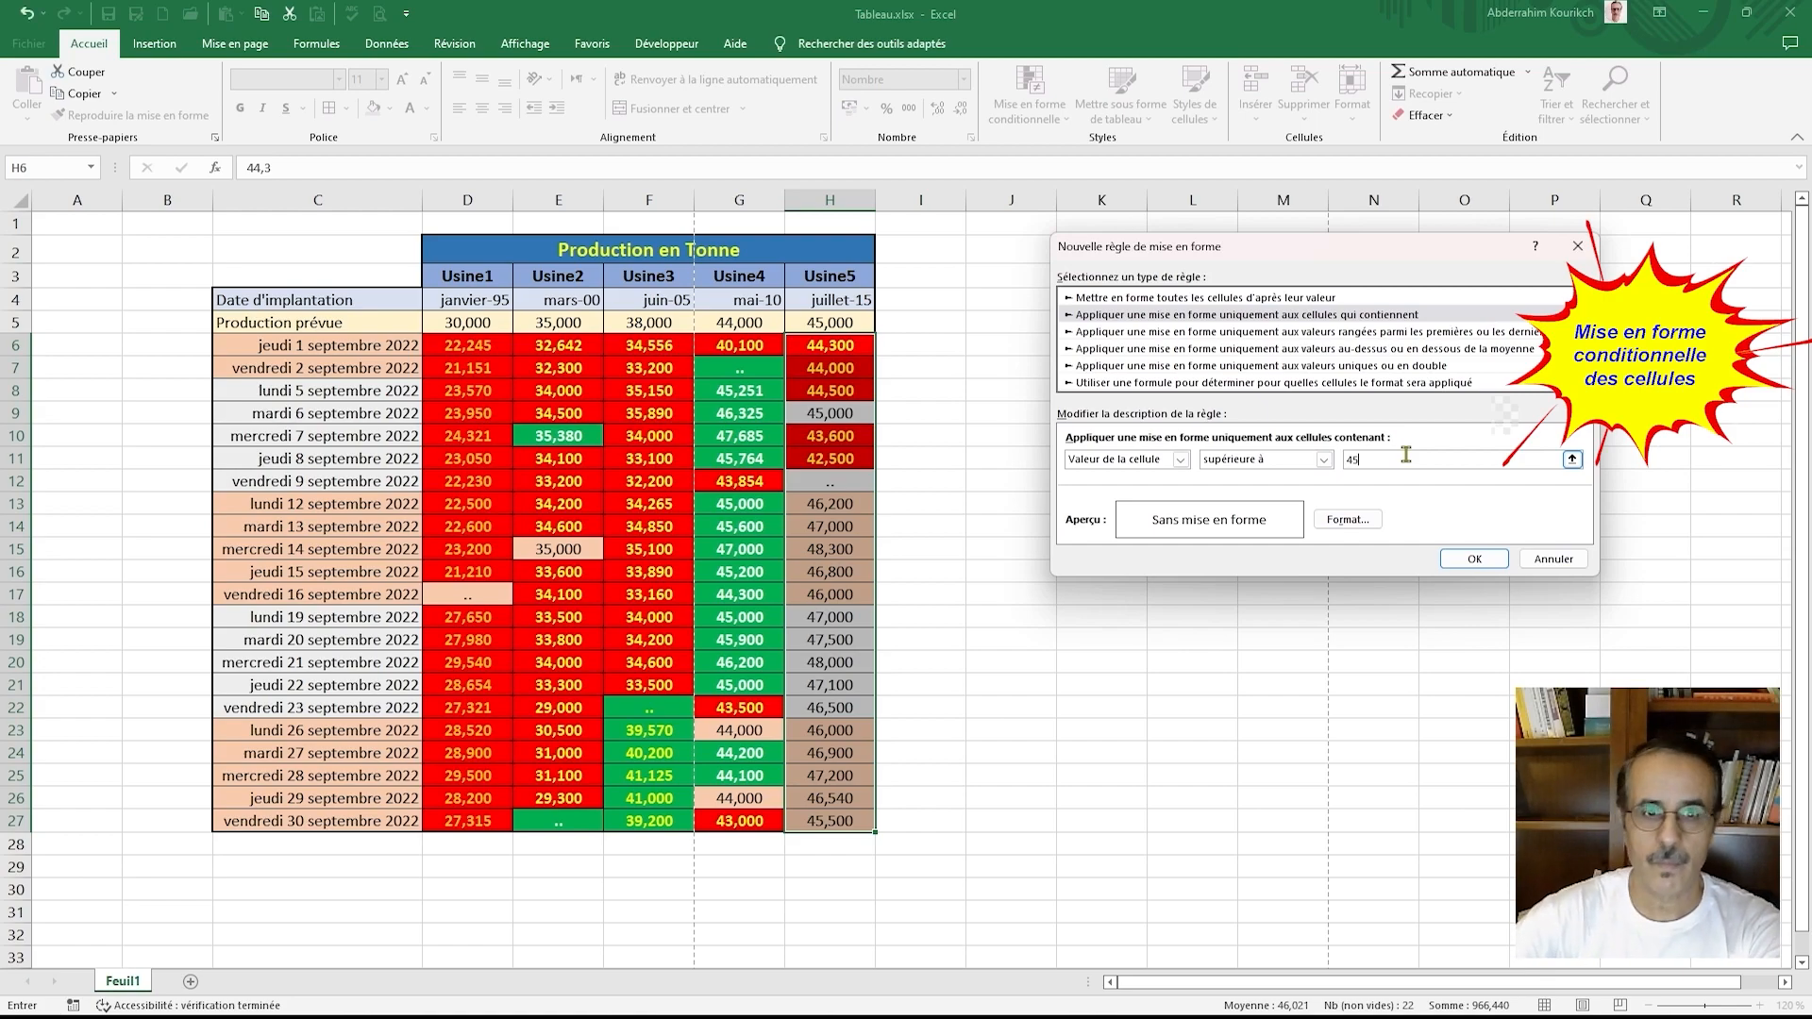
Step: Format the greater-than-45 rule with a bold white font and a green fill, and accept the cell format
{"action": "left_click", "coordinate": [1347, 520]}
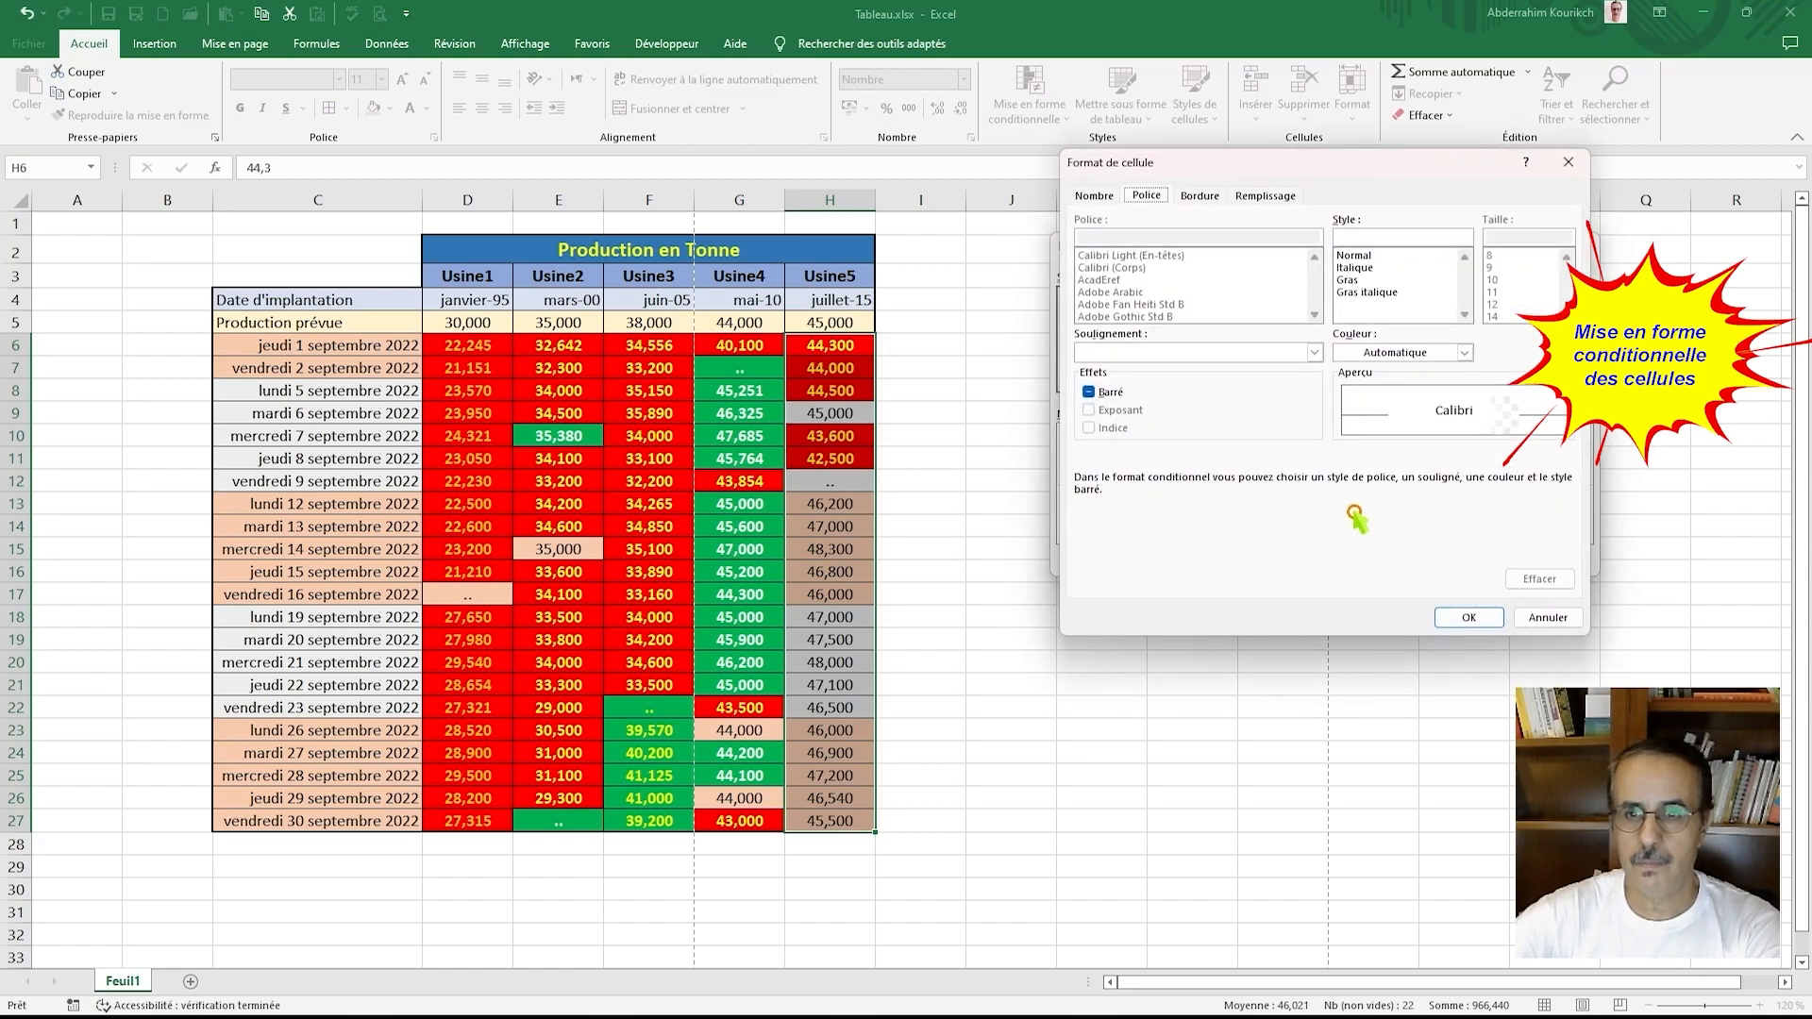
{"action": "left_click", "coordinate": [1345, 280]}
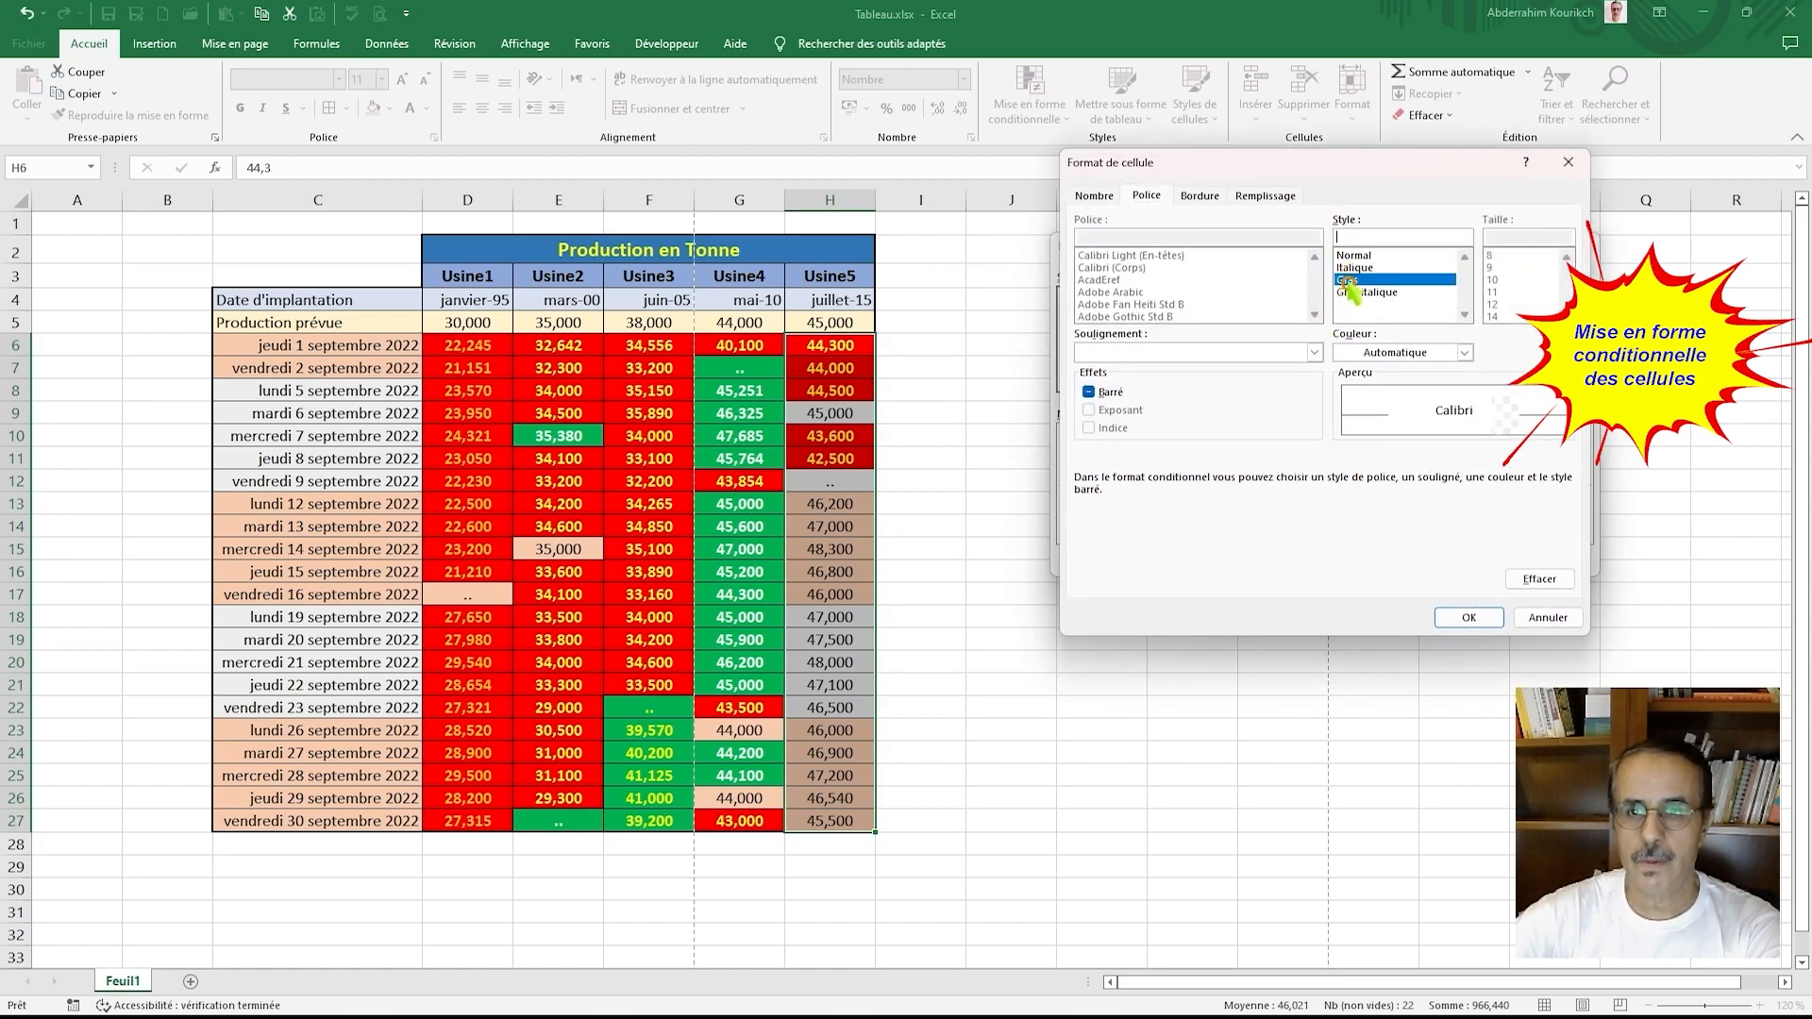
{"action": "left_click", "coordinate": [1419, 355]}
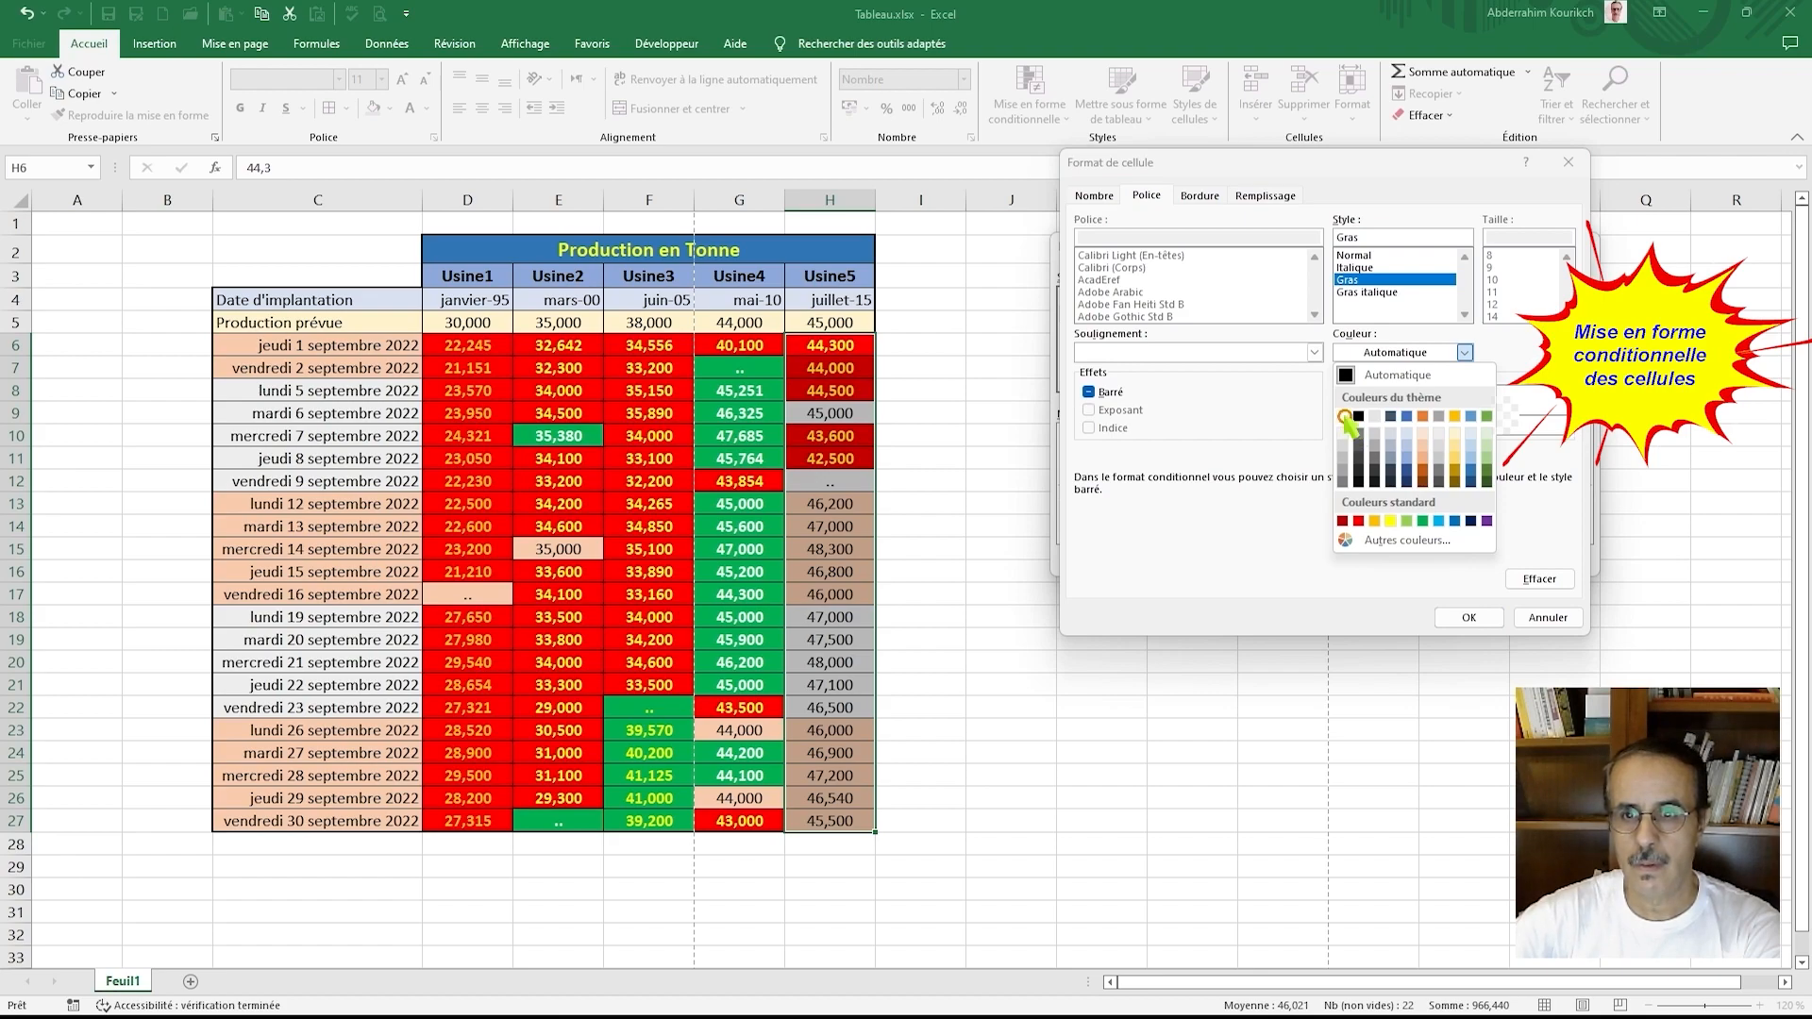
{"action": "left_click", "coordinate": [1269, 427]}
{"action": "left_click", "coordinate": [1441, 355]}
{"action": "left_click", "coordinate": [1354, 422]}
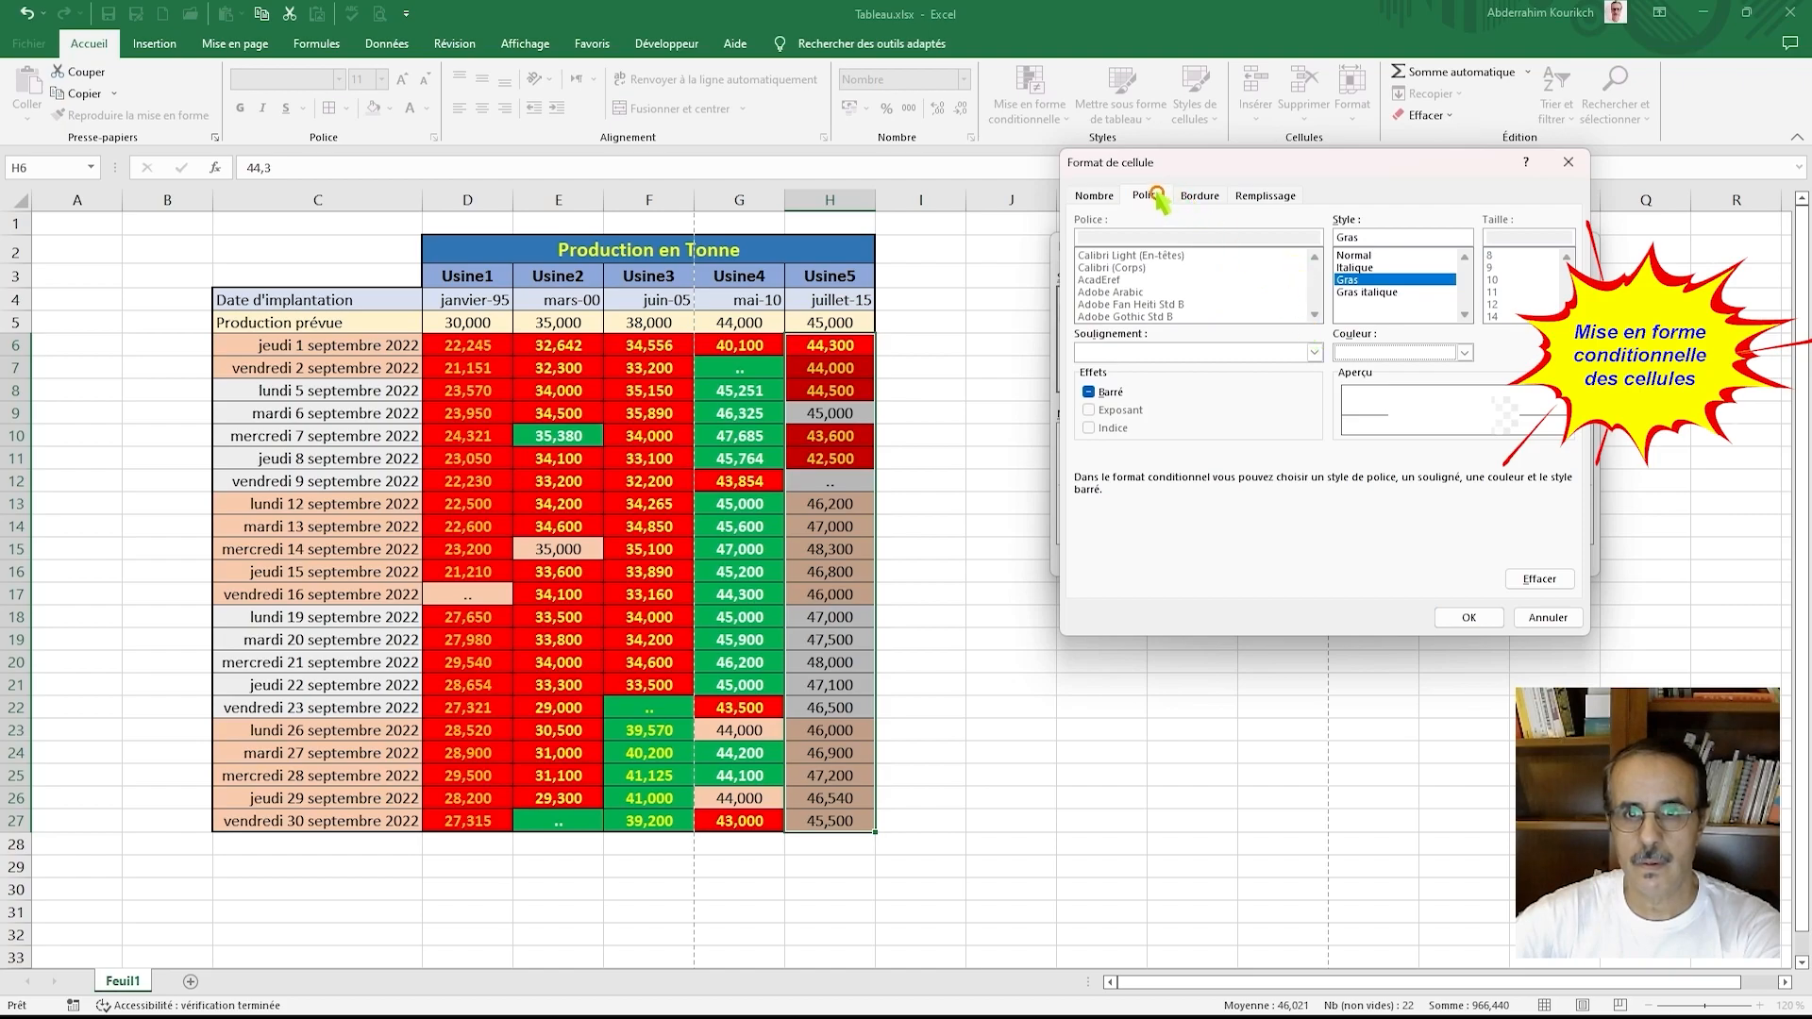
{"action": "left_click", "coordinate": [1285, 196]}
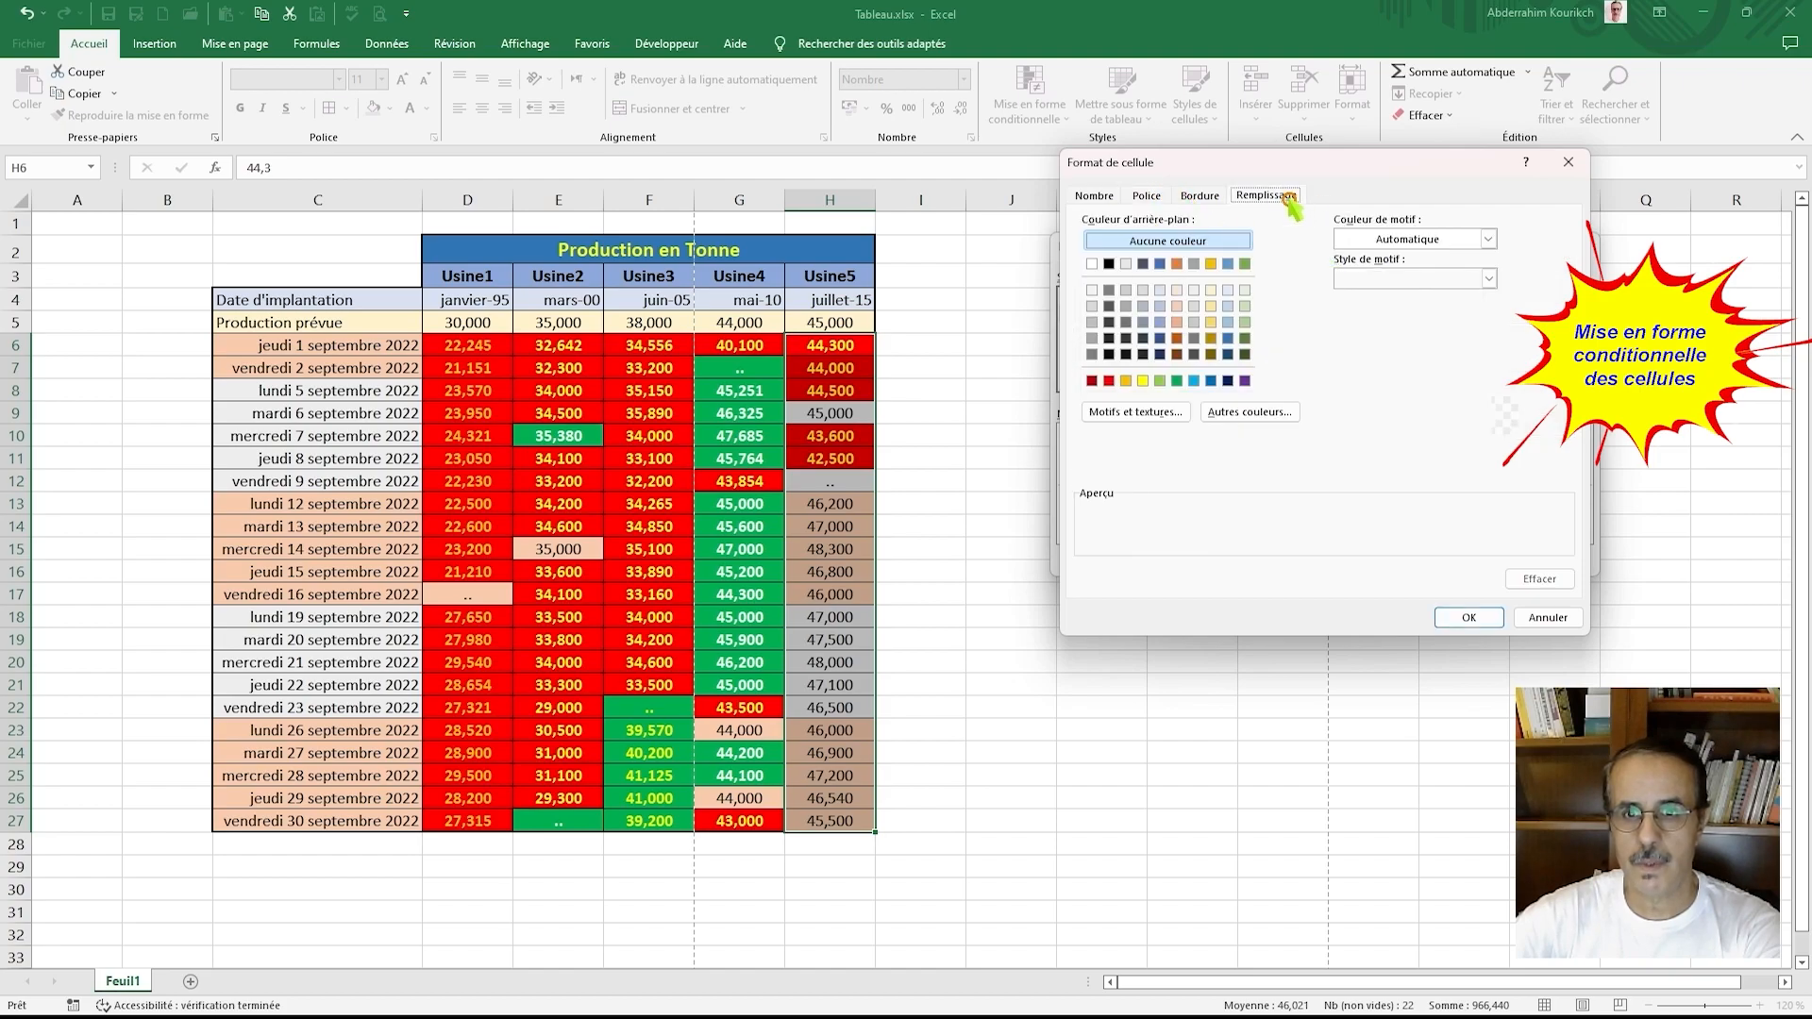
{"action": "left_click", "coordinate": [1178, 381]}
{"action": "left_click", "coordinate": [1477, 618]}
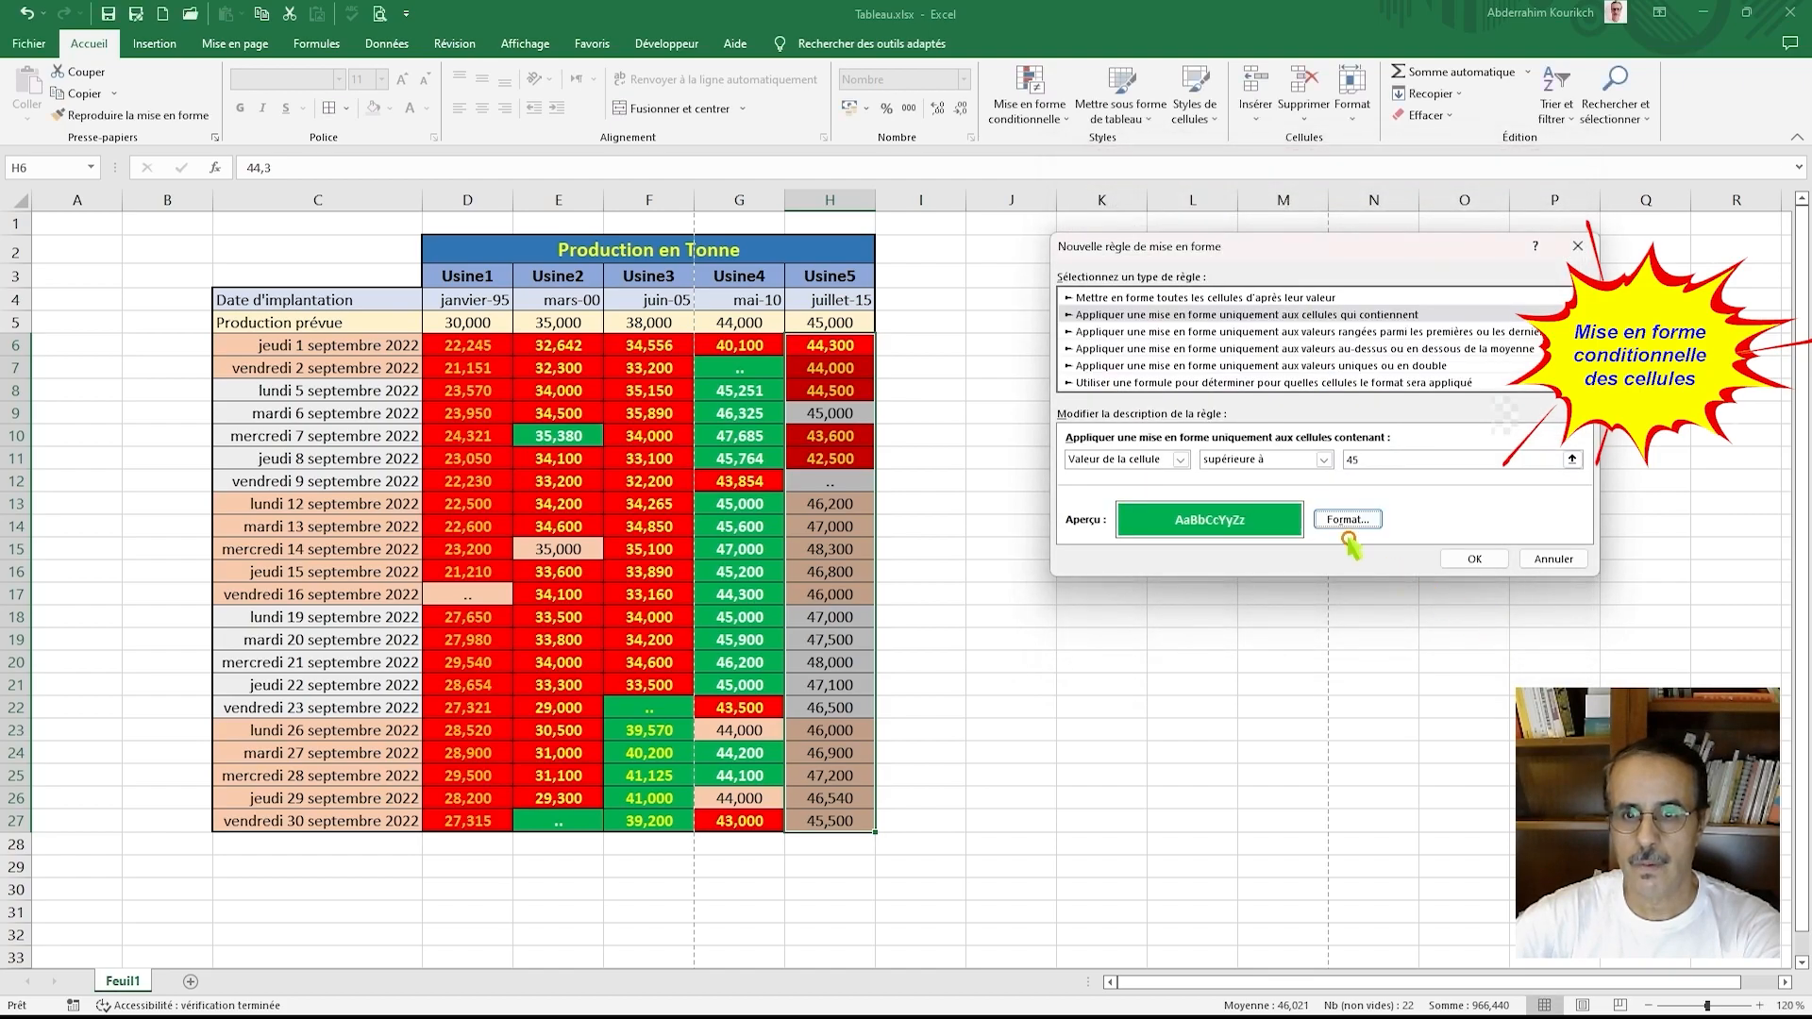
Step: Save the green greater-than-45 rule, apply it to H6:H27, close the rules manager and deselect the range
{"action": "left_click", "coordinate": [1472, 558]}
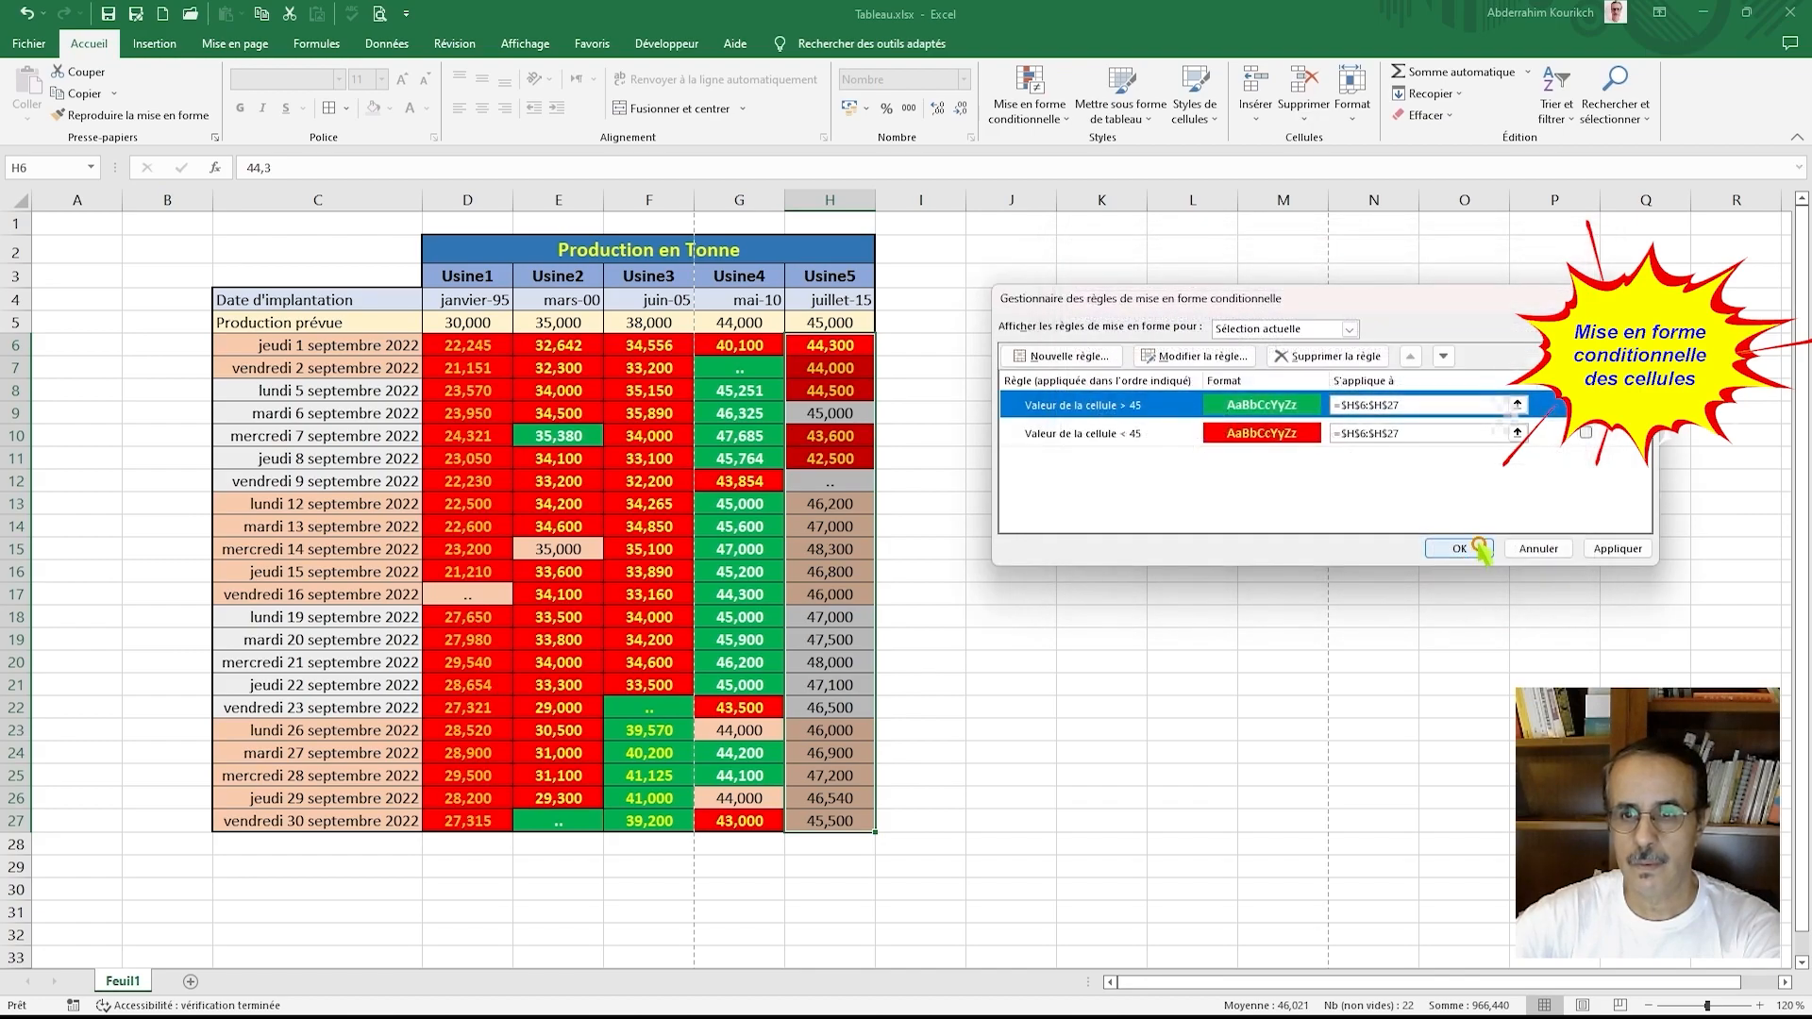
{"action": "left_click", "coordinate": [1598, 550]}
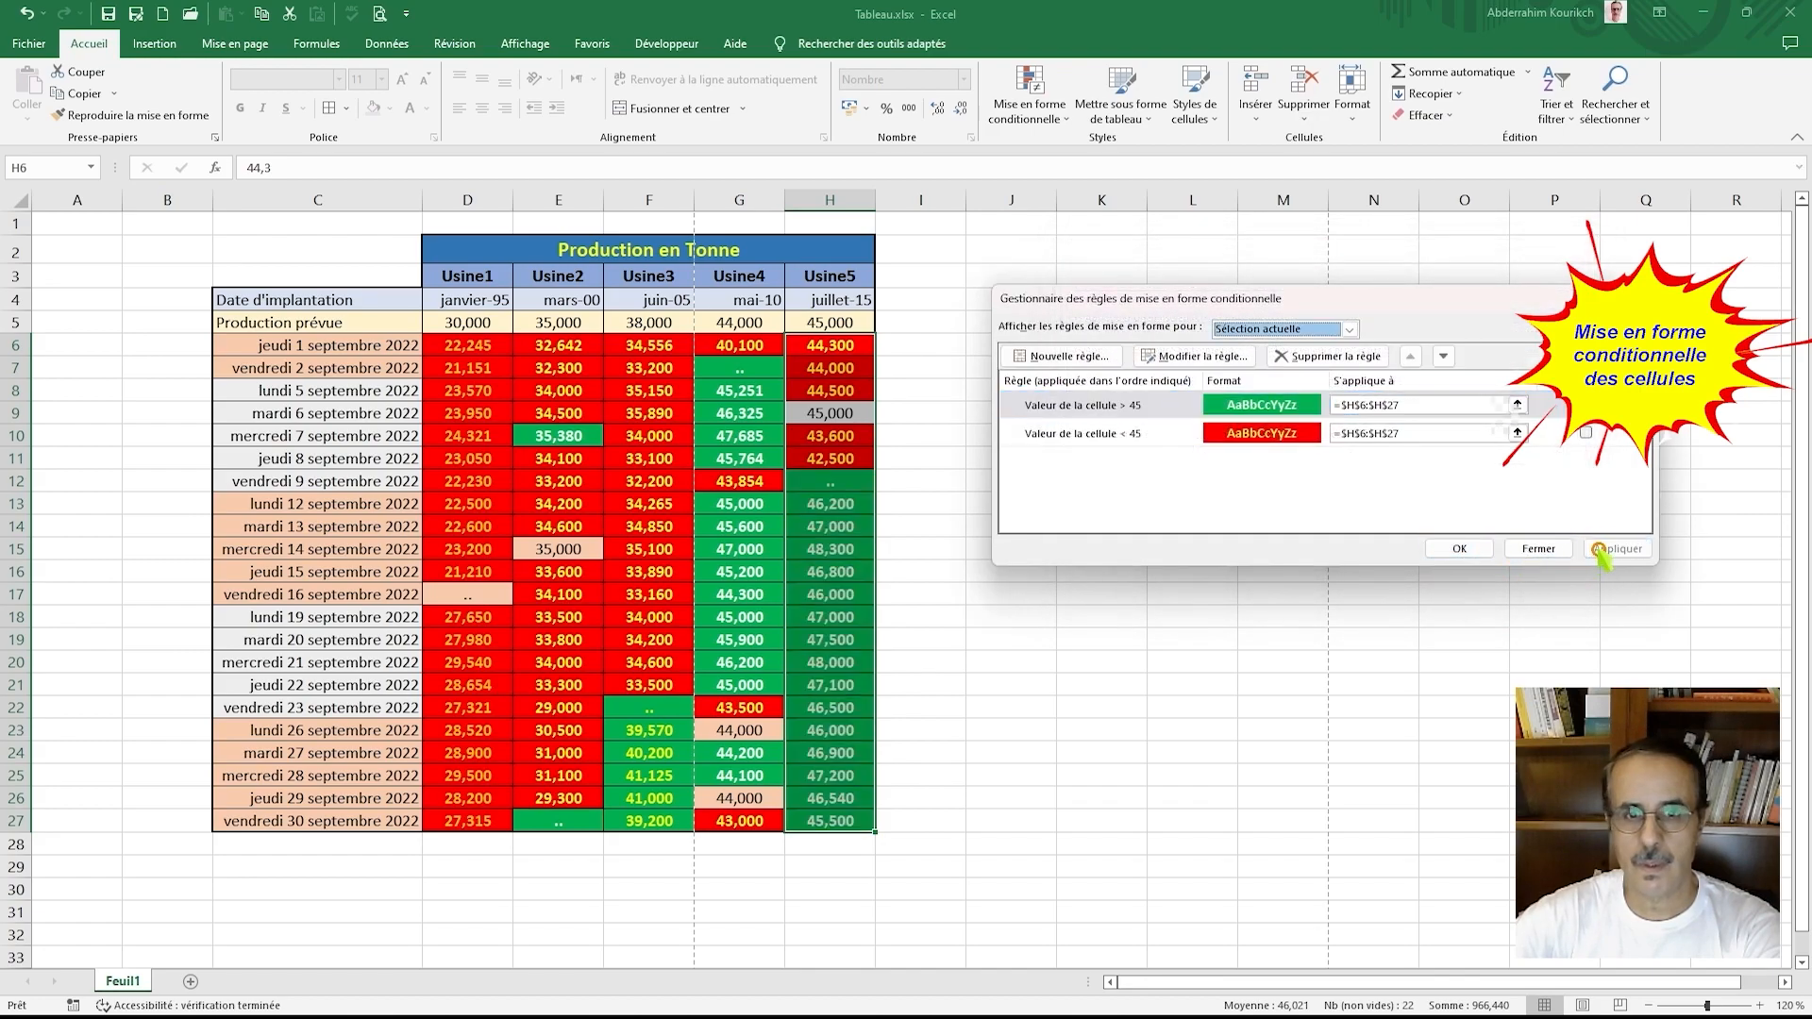
{"action": "left_click", "coordinate": [1458, 549]}
{"action": "left_click", "coordinate": [933, 564]}
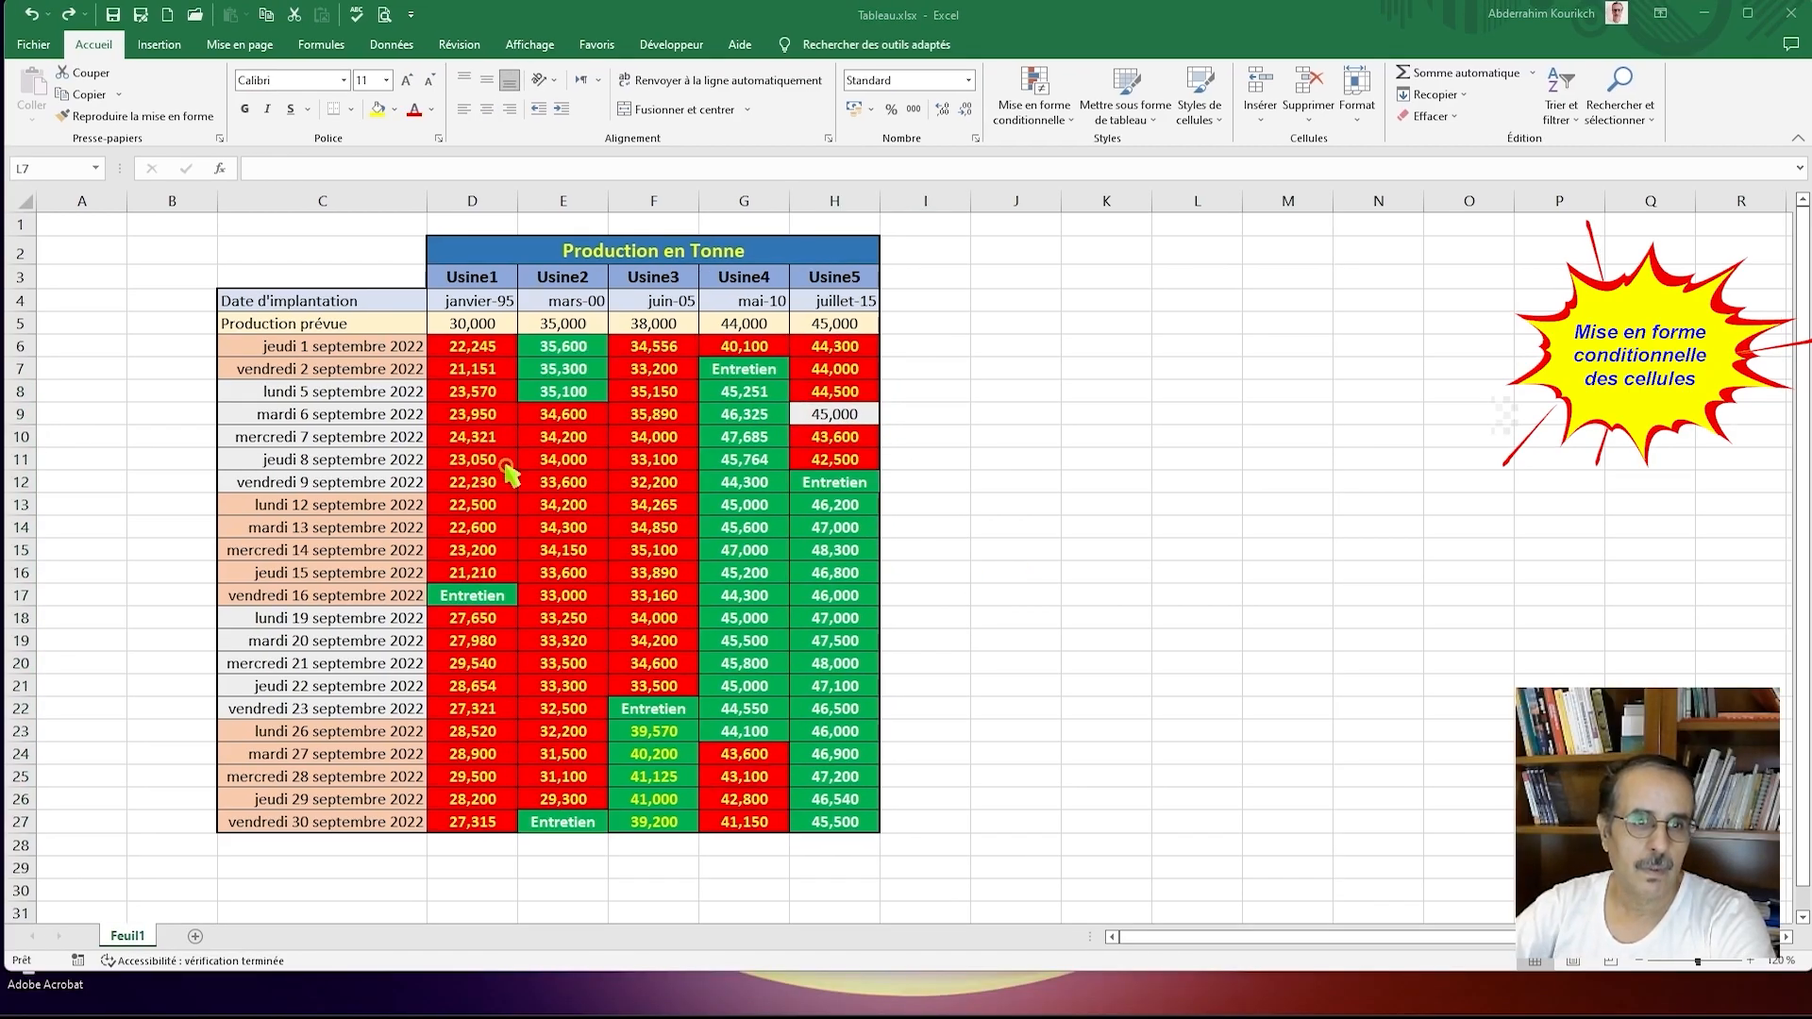
Step: Examine the formatted production range D6:H27 and the Entretien cell in each factory's column
{"action": "left_click", "coordinate": [462, 346]}
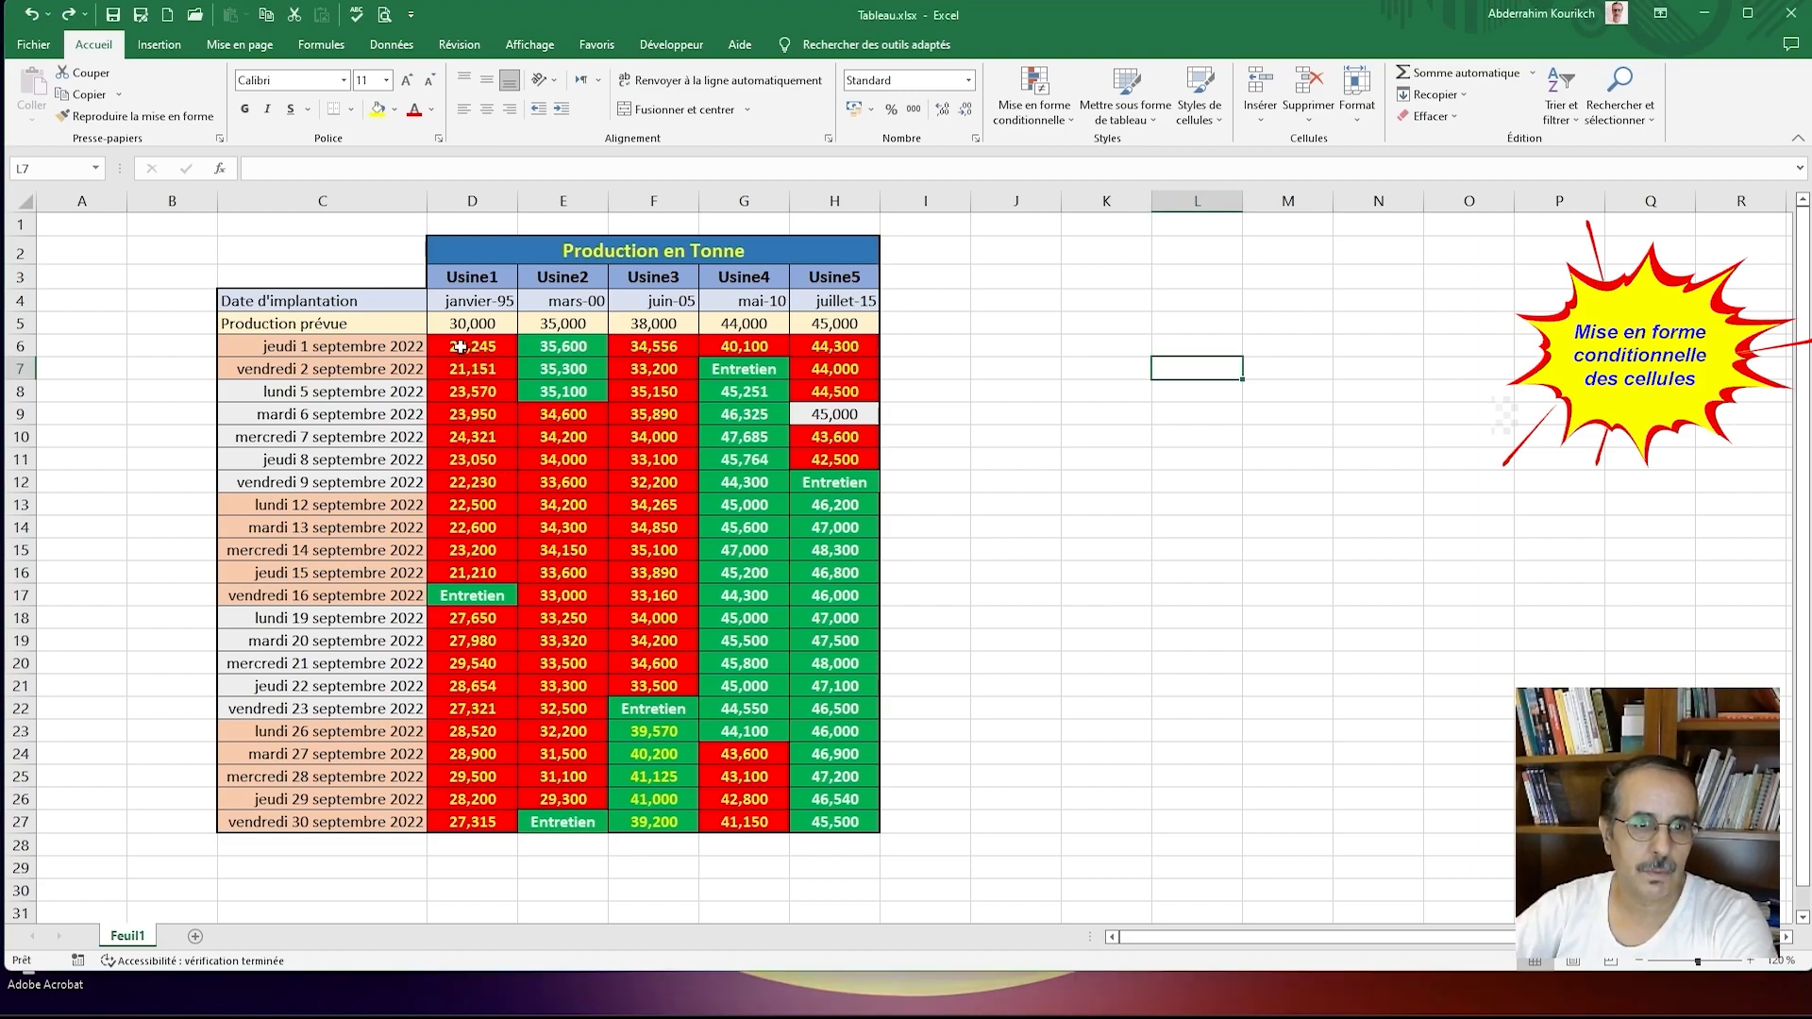
{"action": "left_click_drag", "start_coordinate": [460, 347], "coordinate": [840, 827]}
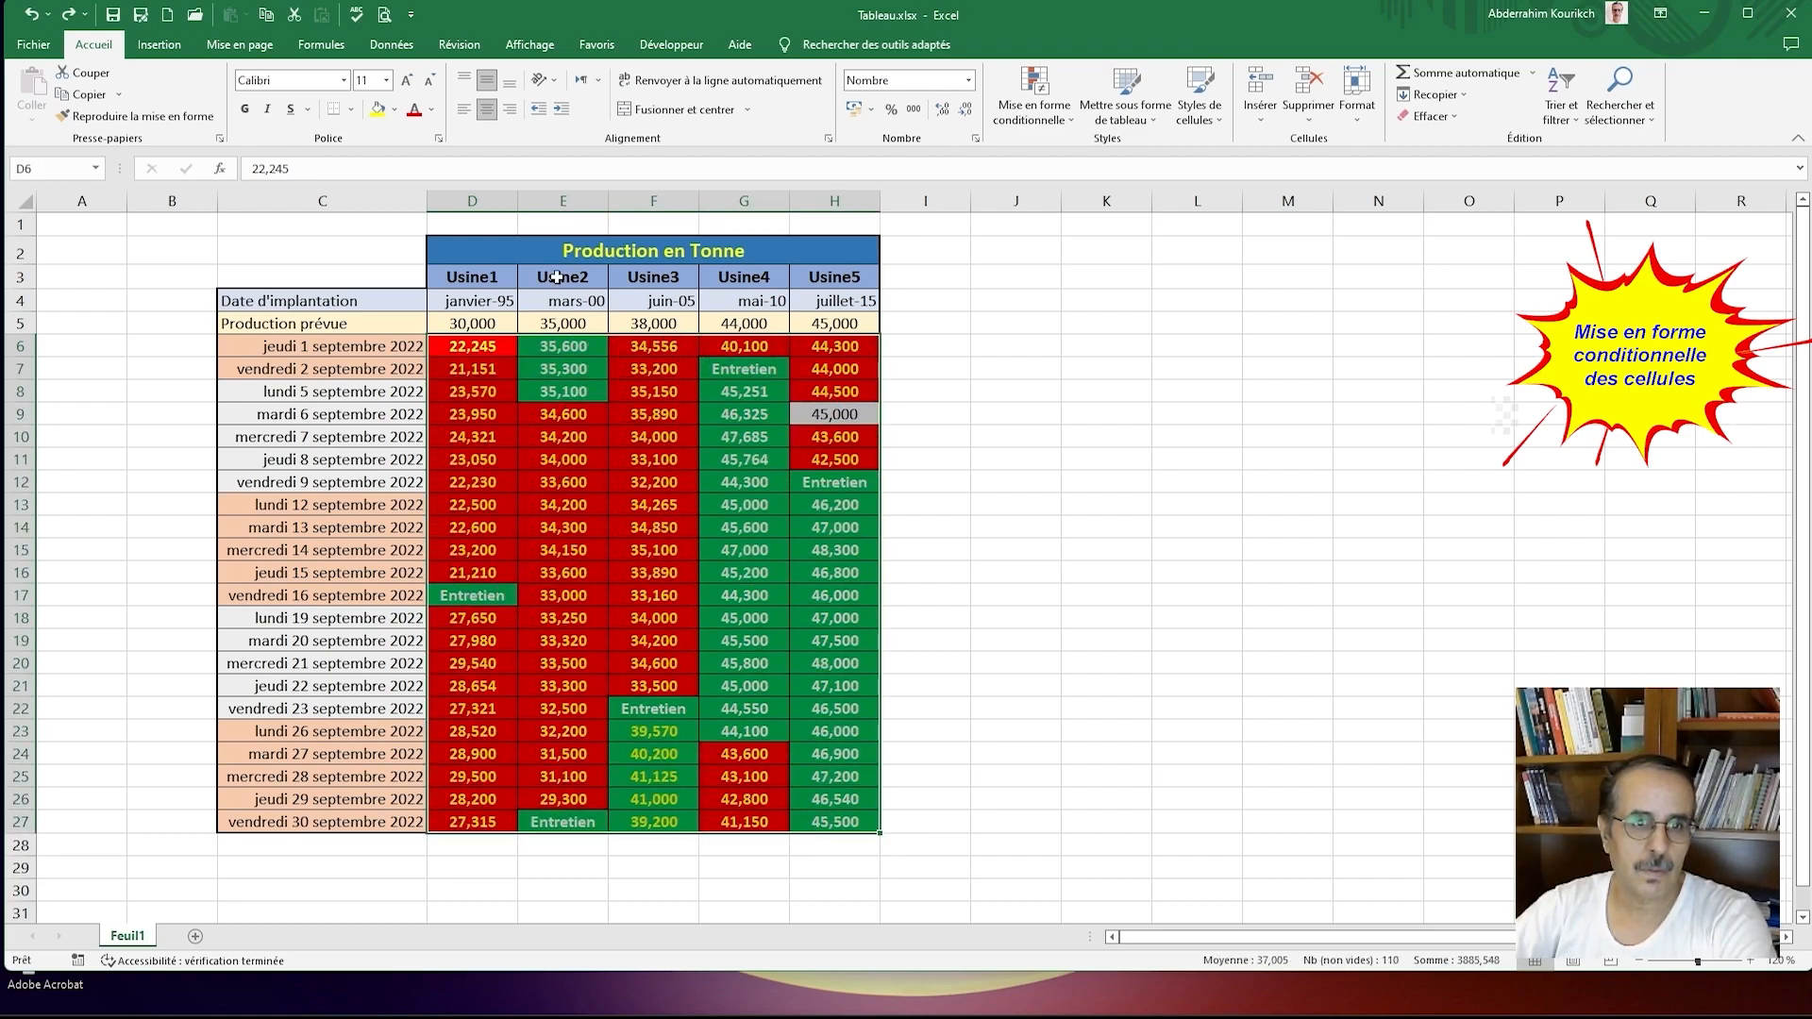
{"action": "left_click", "coordinate": [465, 602]}
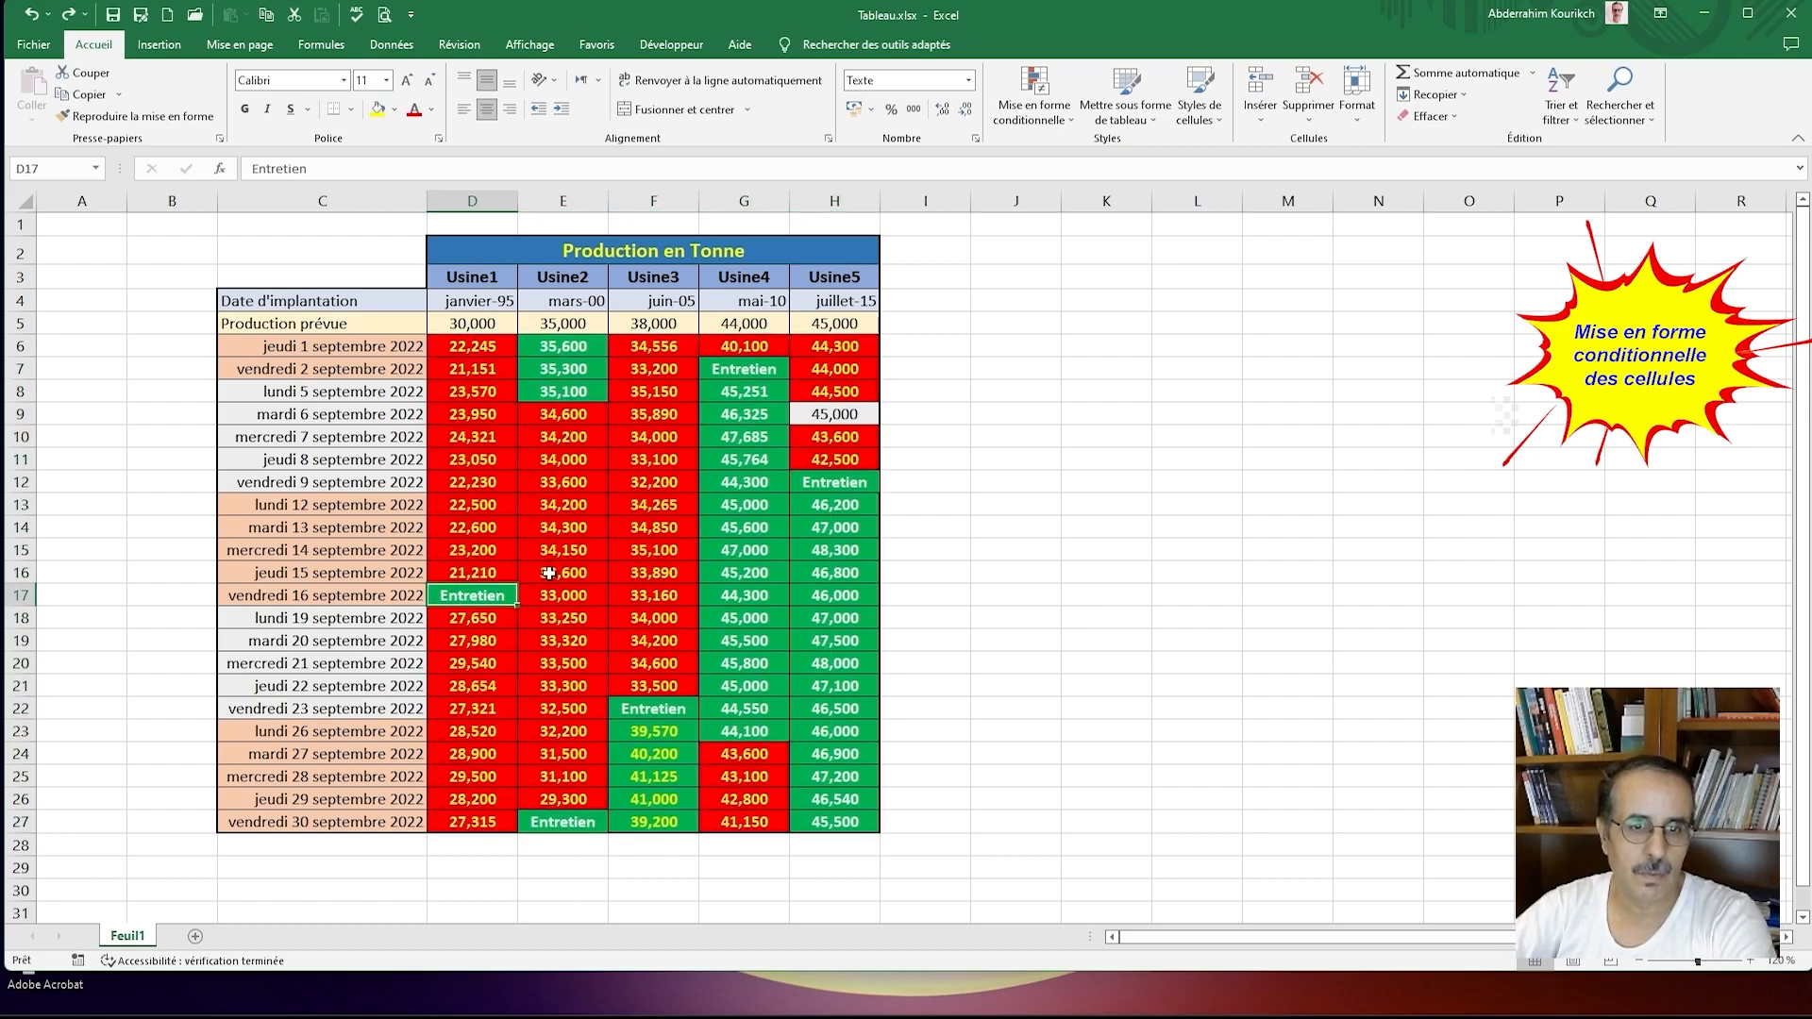
{"action": "left_click", "coordinate": [745, 367]}
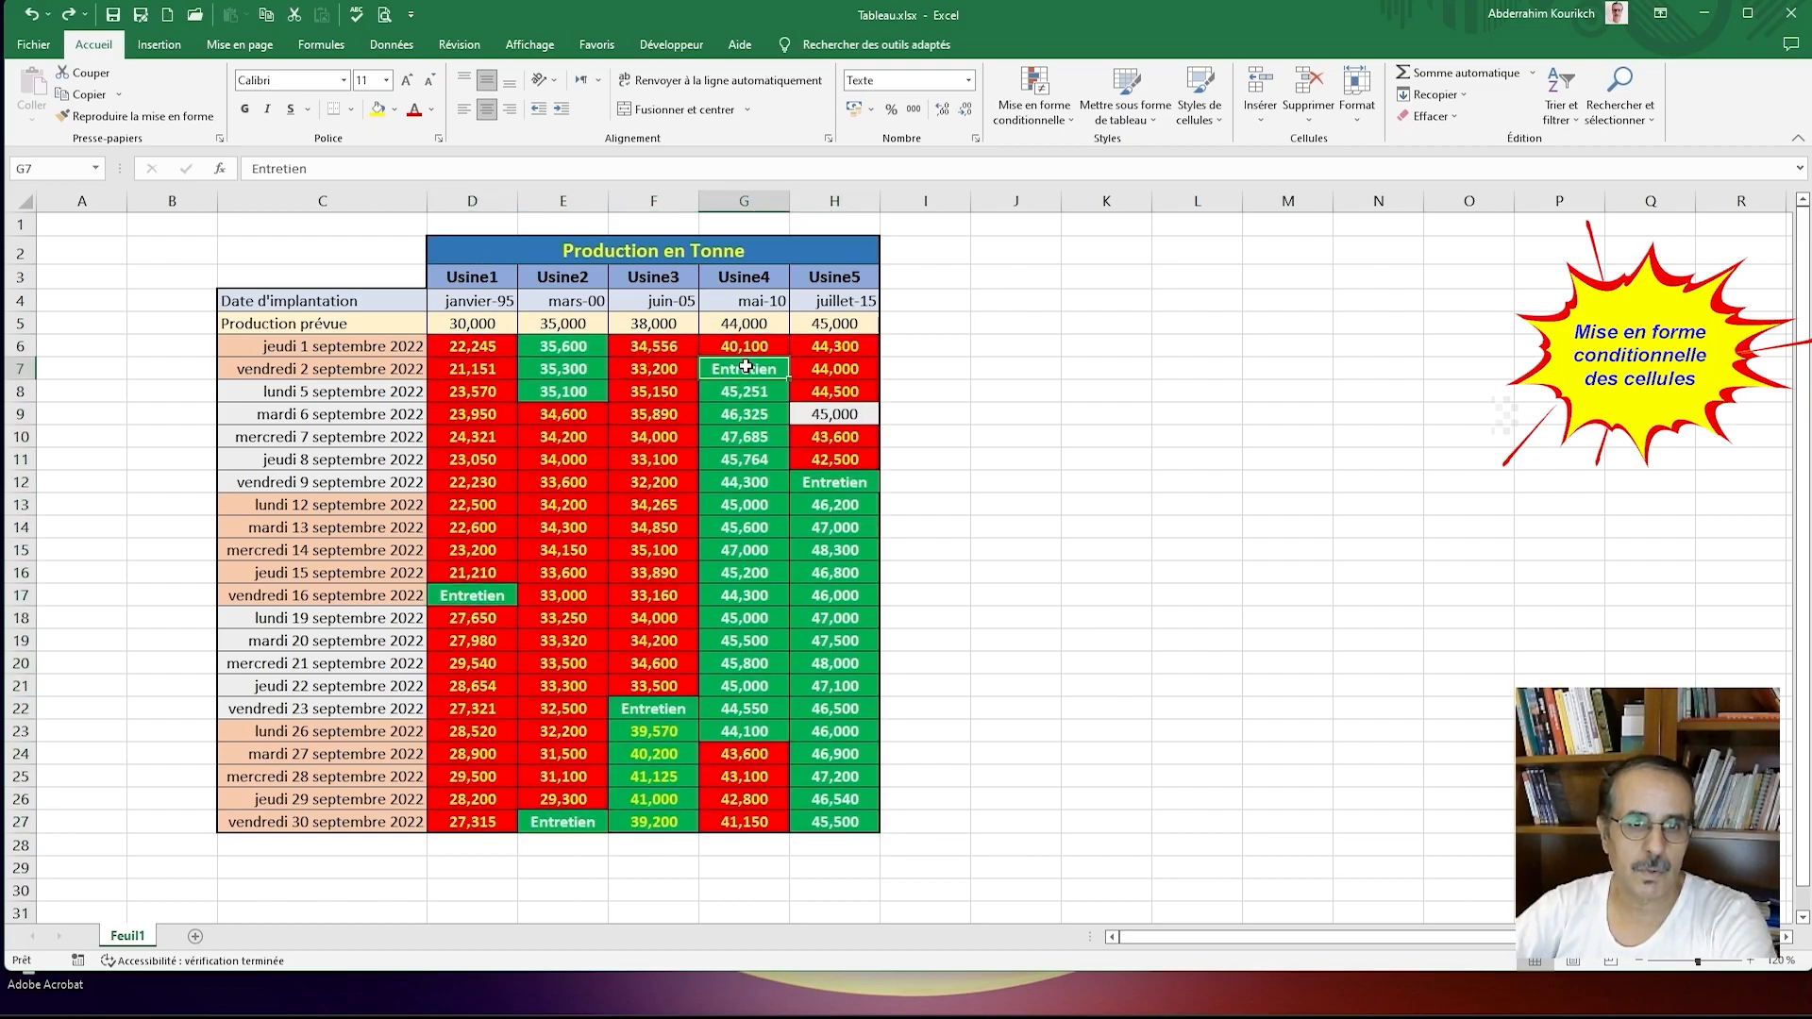
{"action": "left_click", "coordinate": [824, 480]}
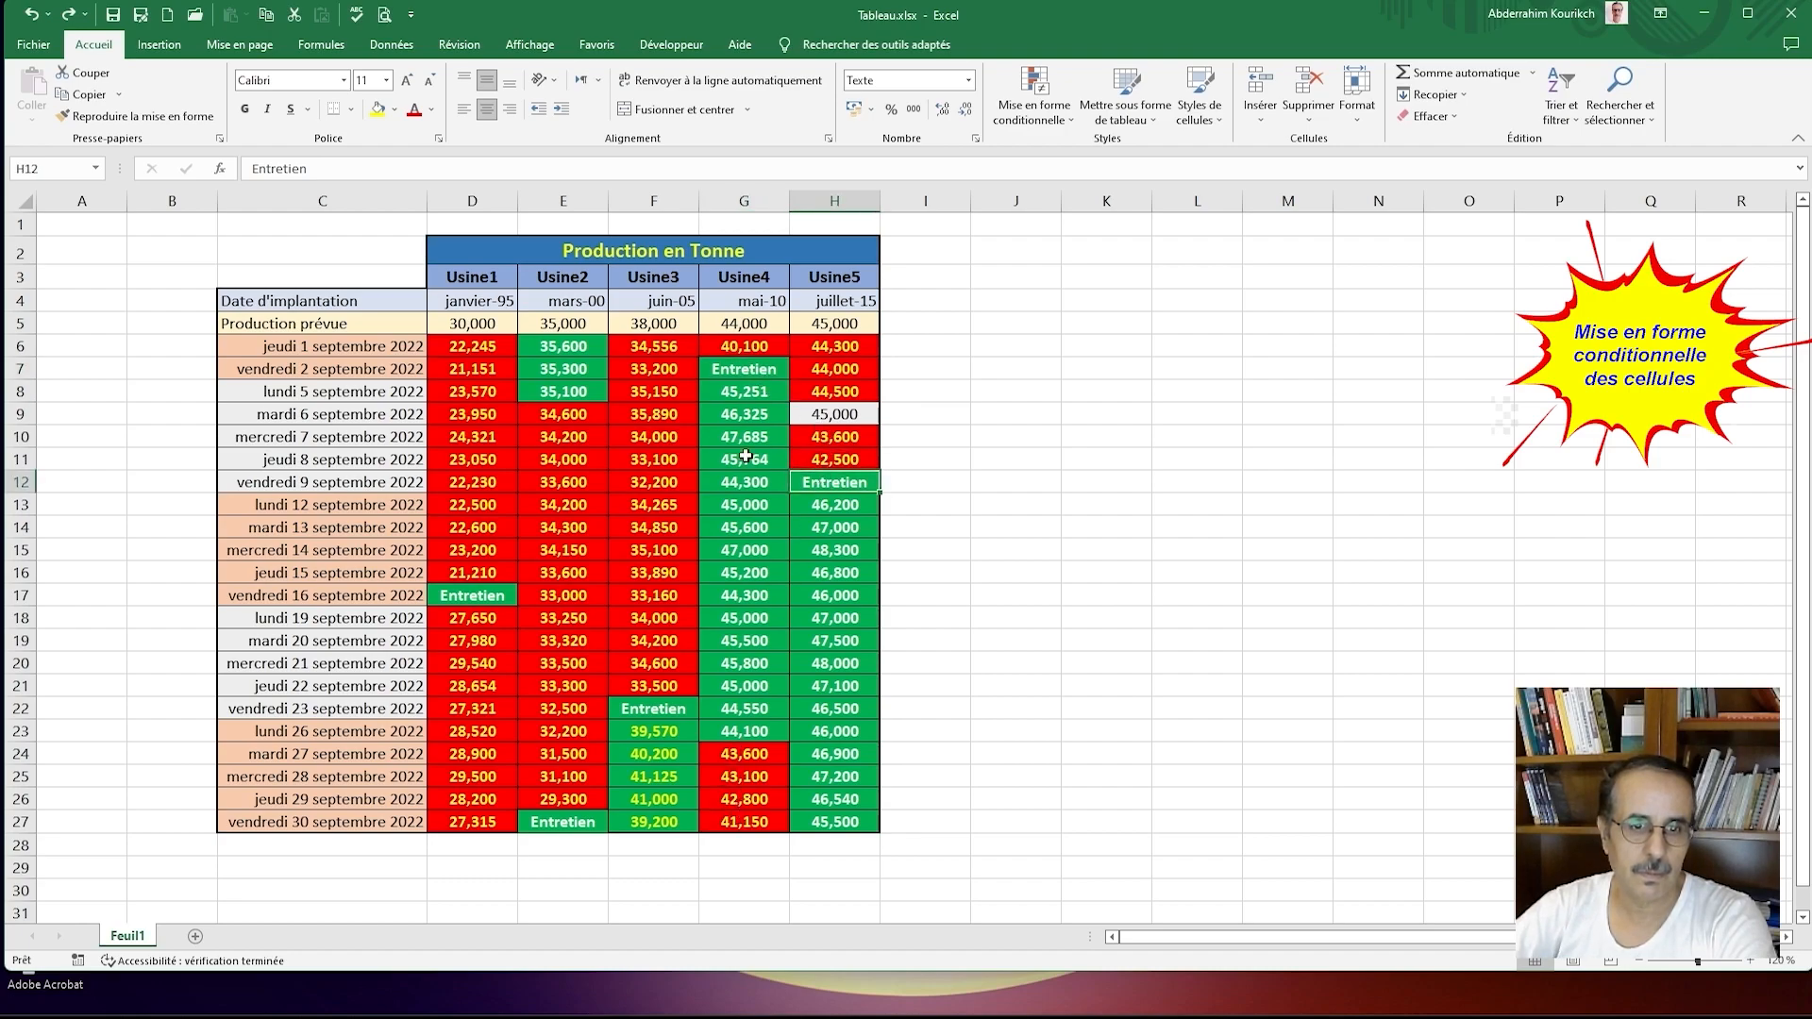
{"action": "left_click", "coordinate": [639, 703]}
{"action": "left_click", "coordinate": [558, 817]}
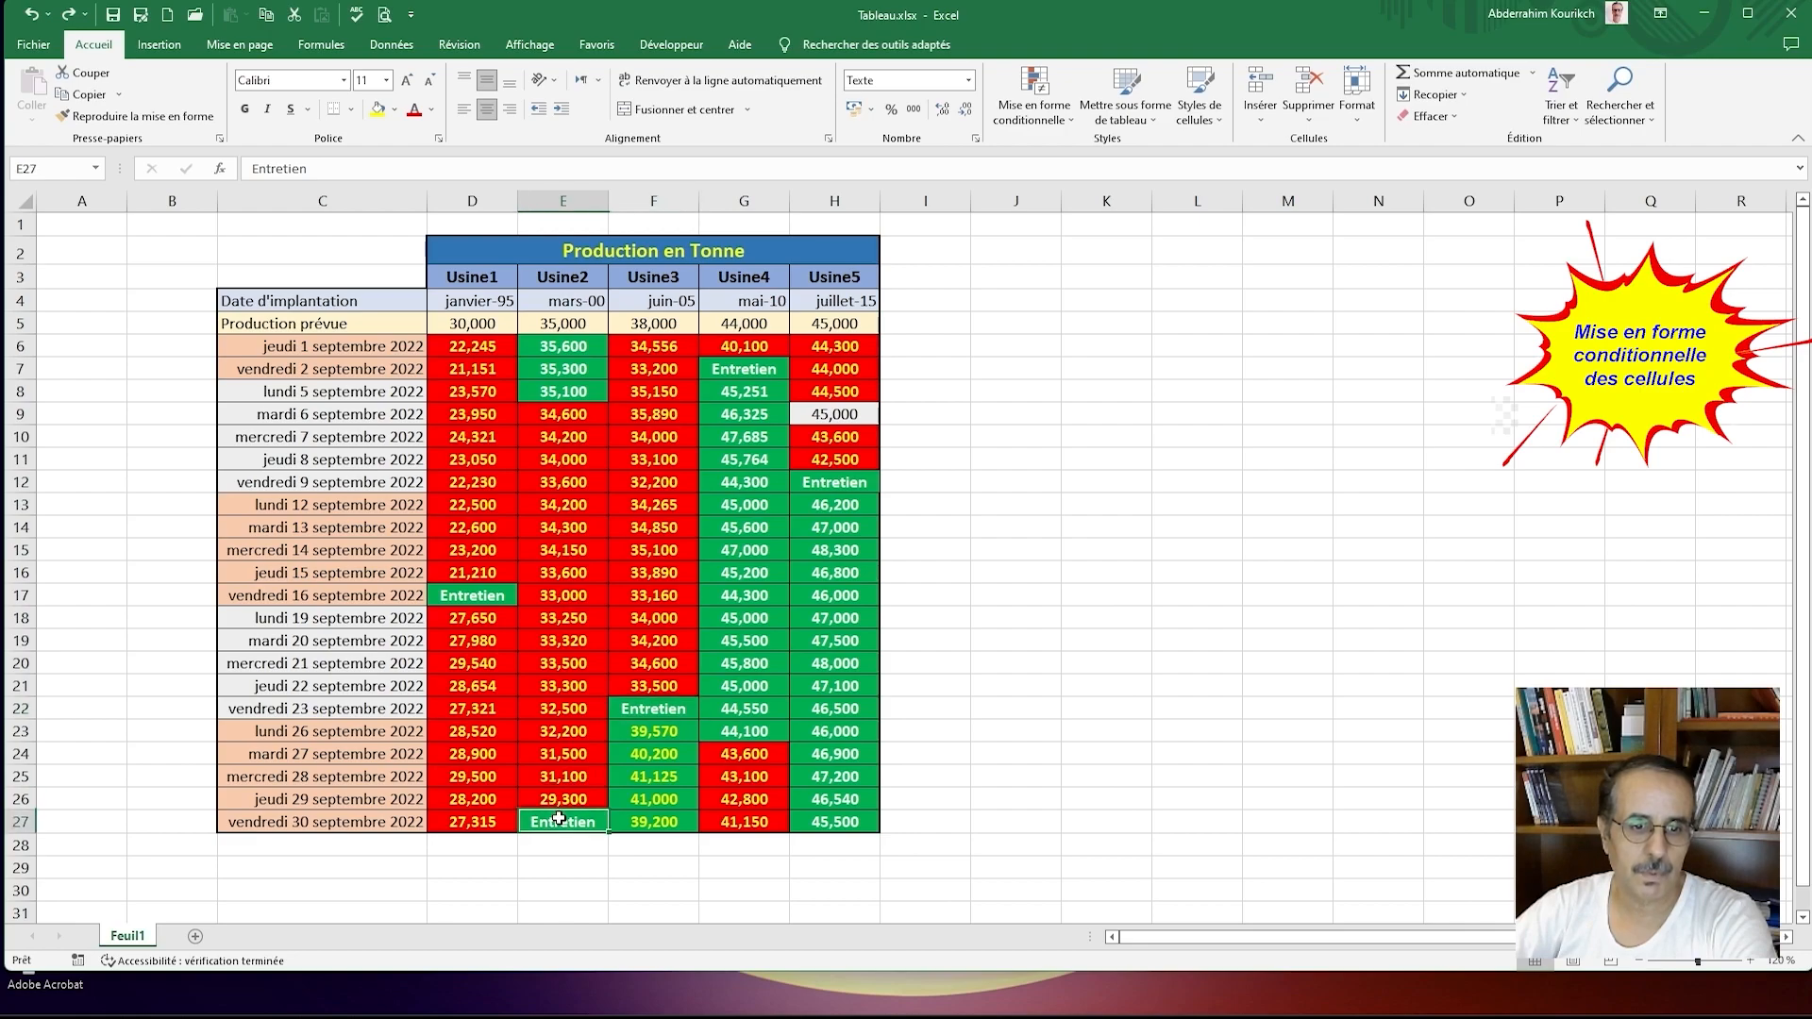
Step: Add a conditional formatting rule for D6:D27 that targets cell values equal to Entretien
{"action": "left_click", "coordinate": [1003, 526]}
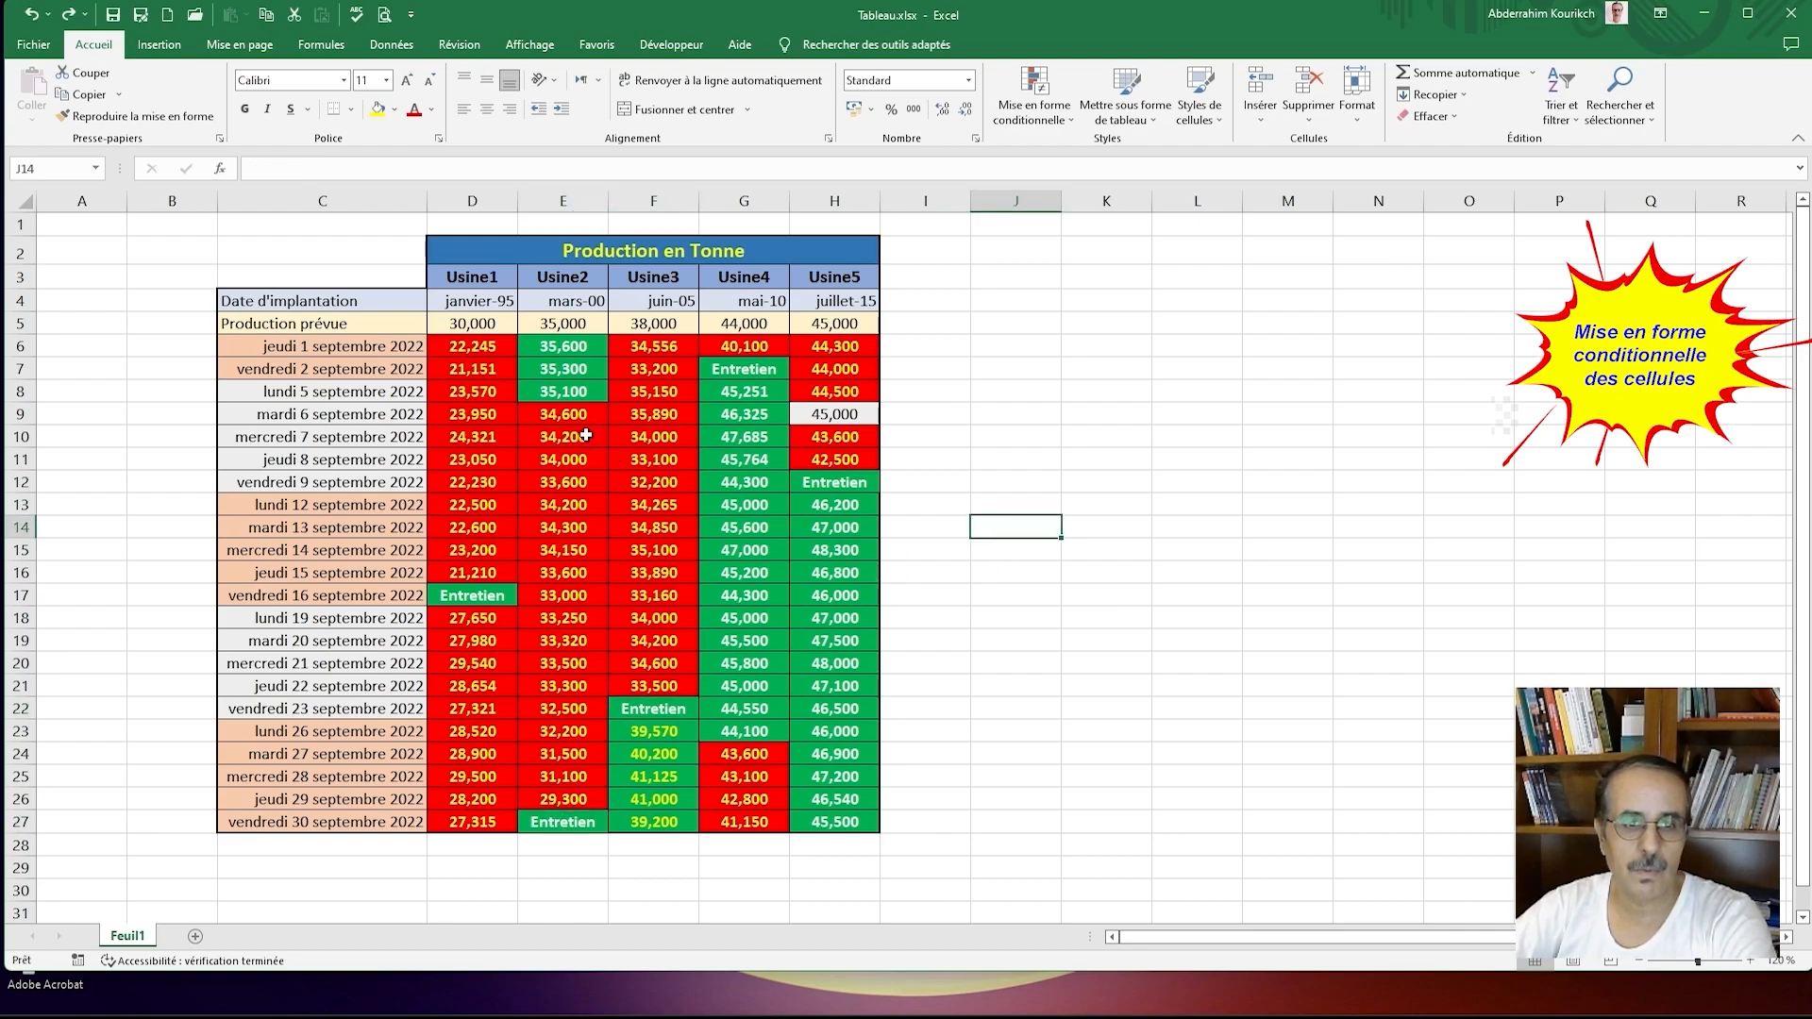
{"action": "left_click", "coordinate": [466, 596]}
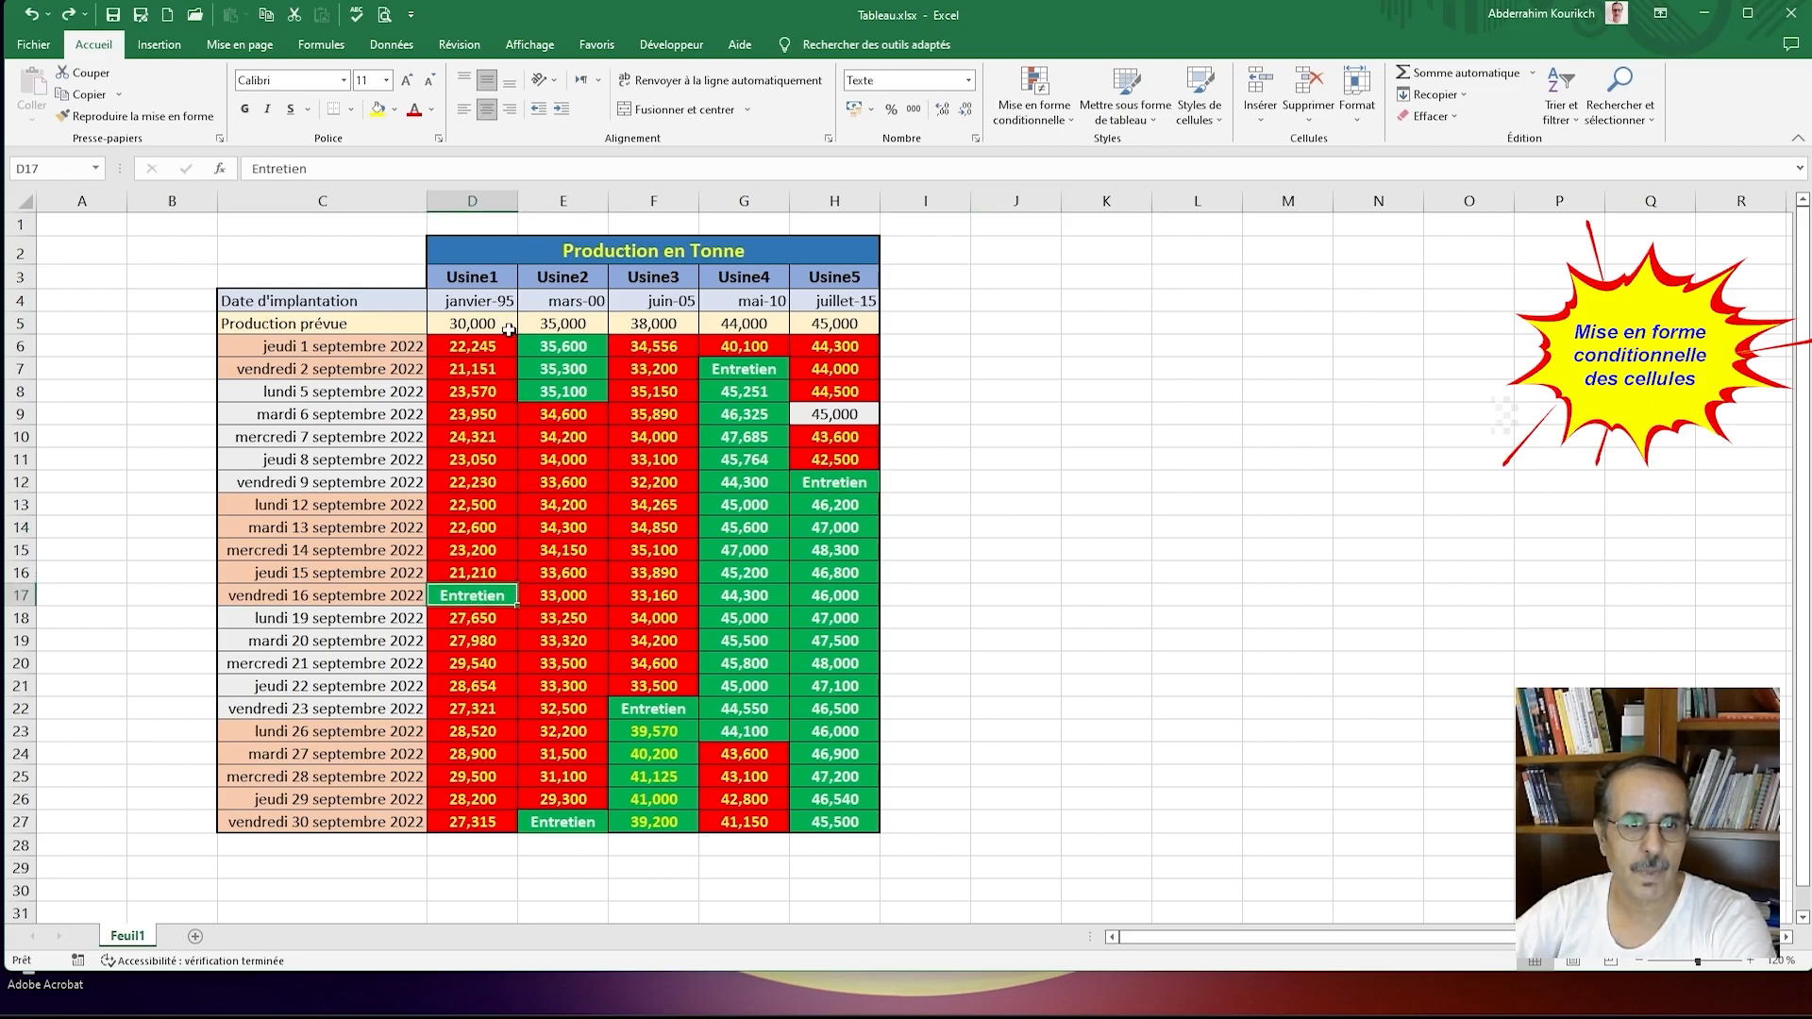
{"action": "left_click_drag", "start_coordinate": [472, 346], "coordinate": [452, 817]}
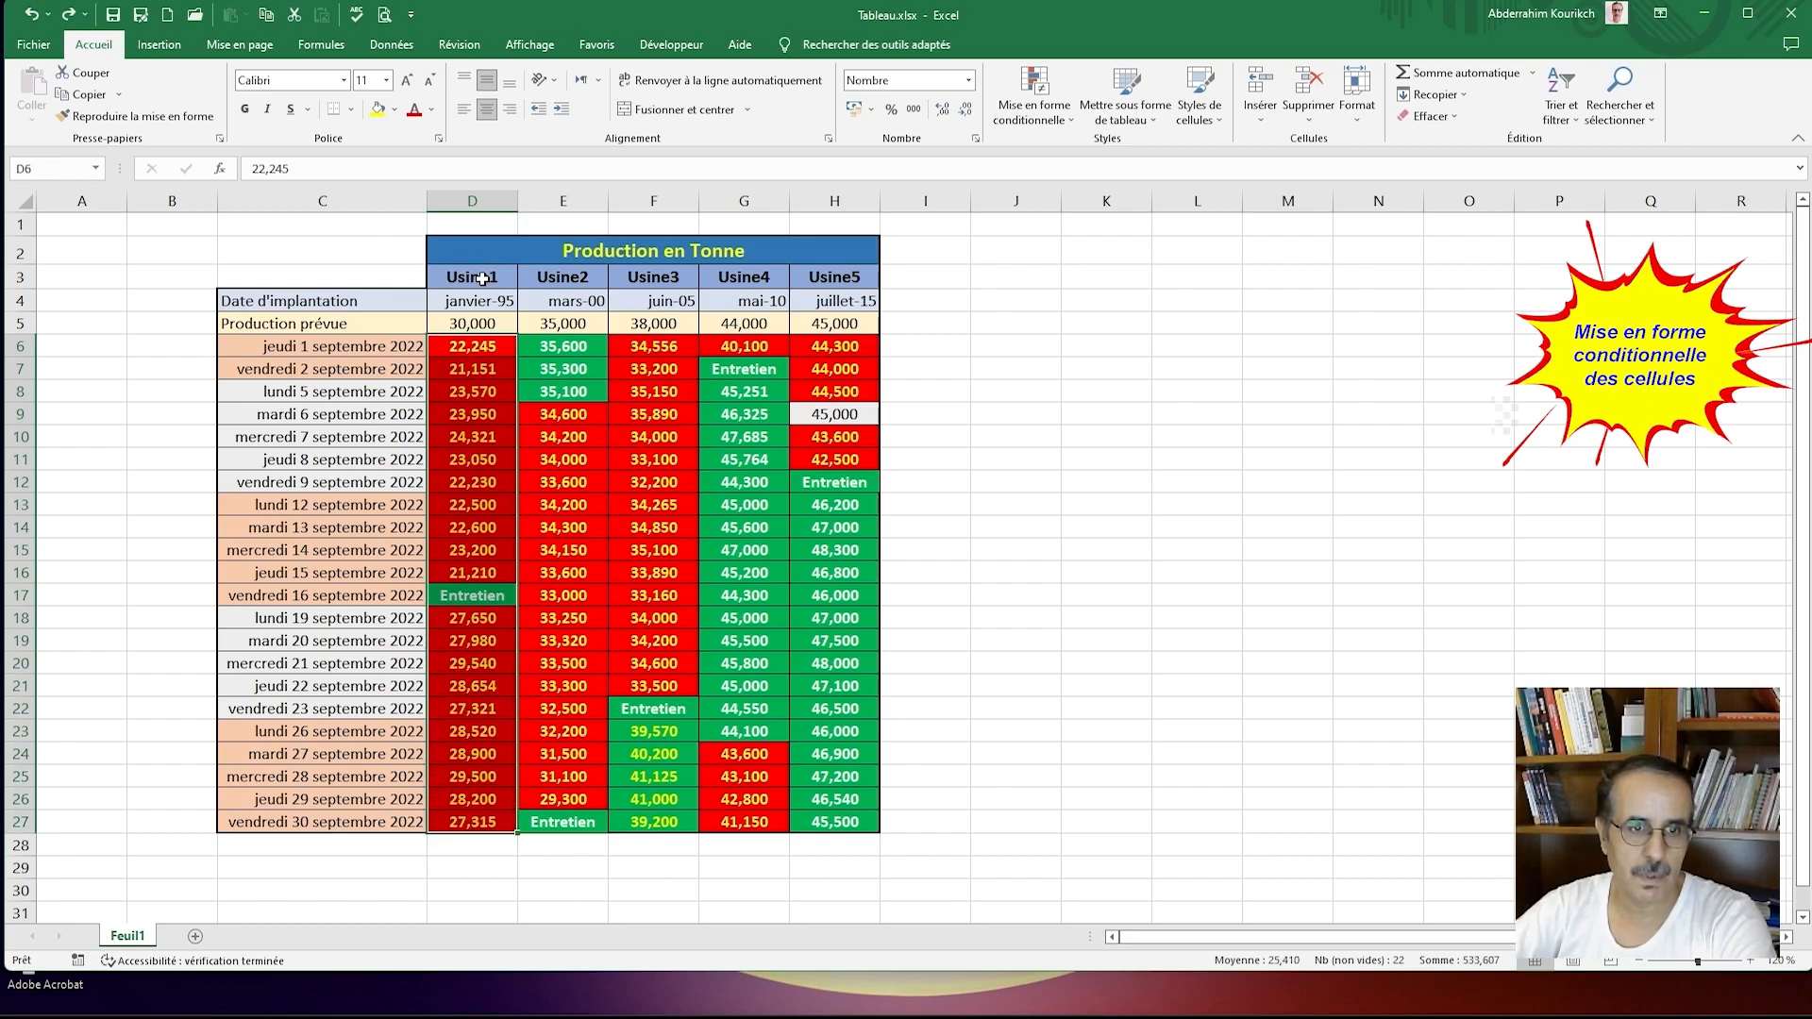
{"action": "left_click", "coordinate": [1041, 95]}
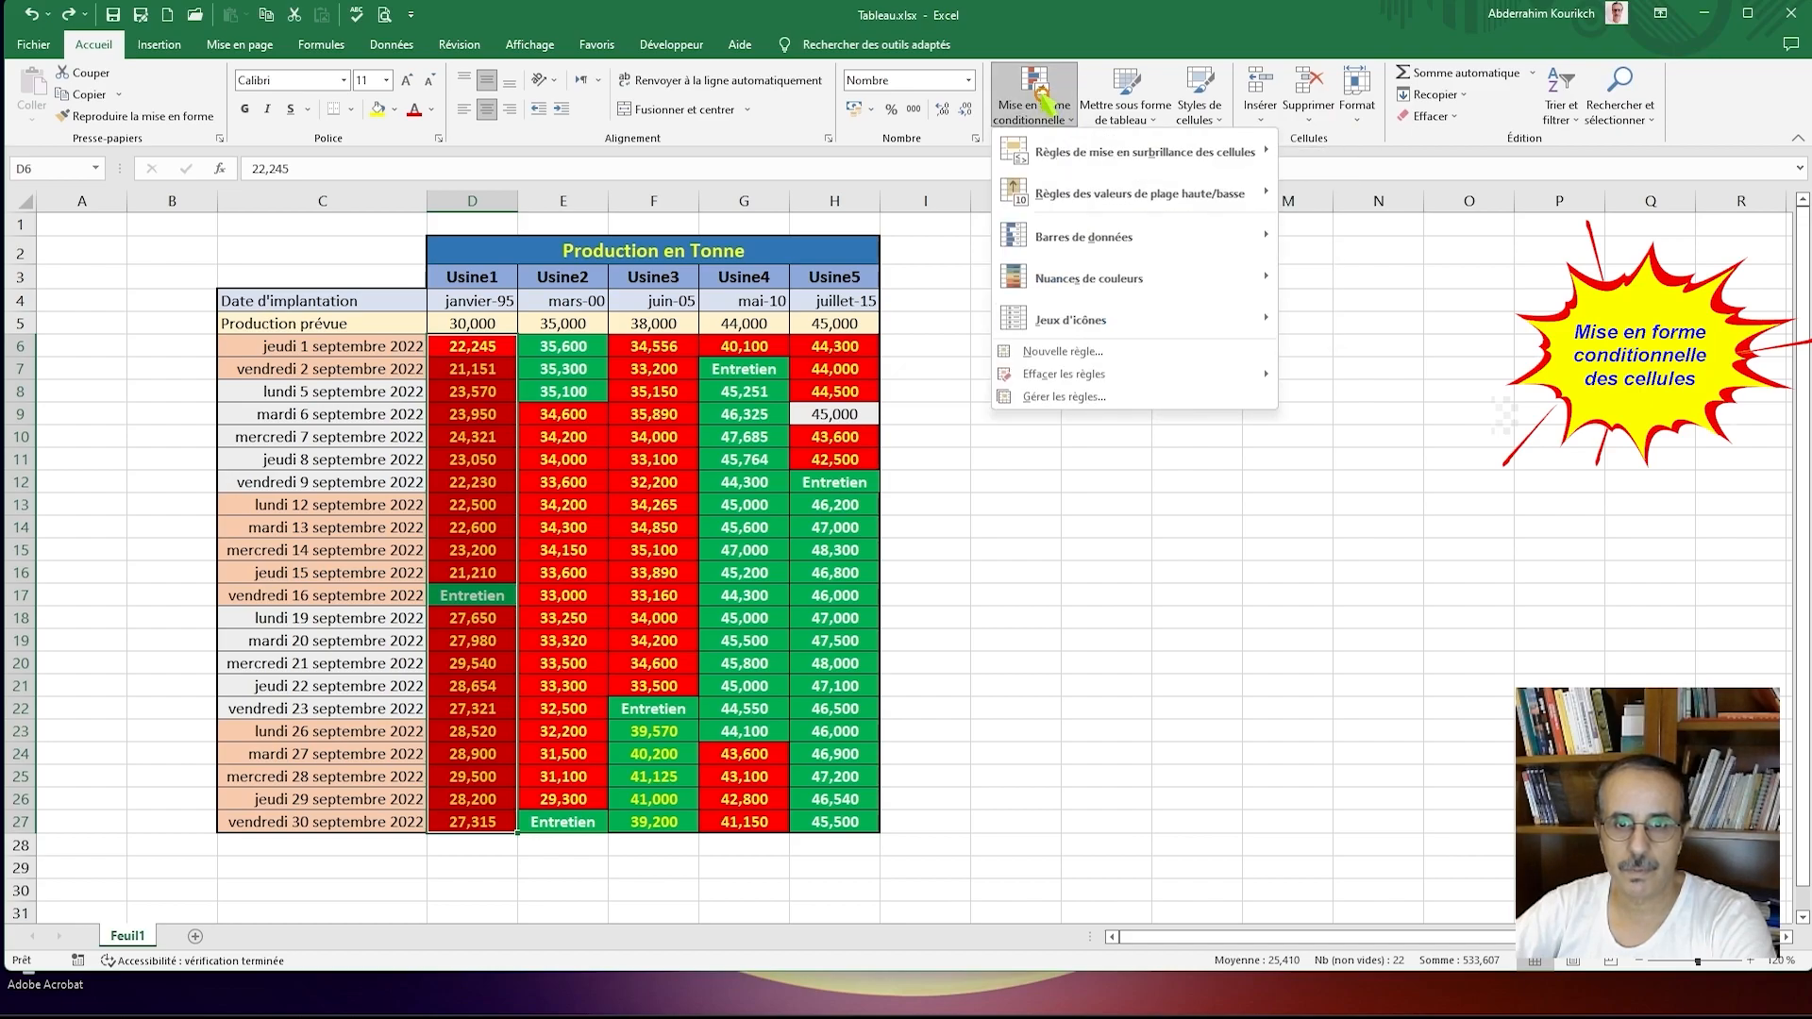
{"action": "left_click", "coordinate": [1066, 399]}
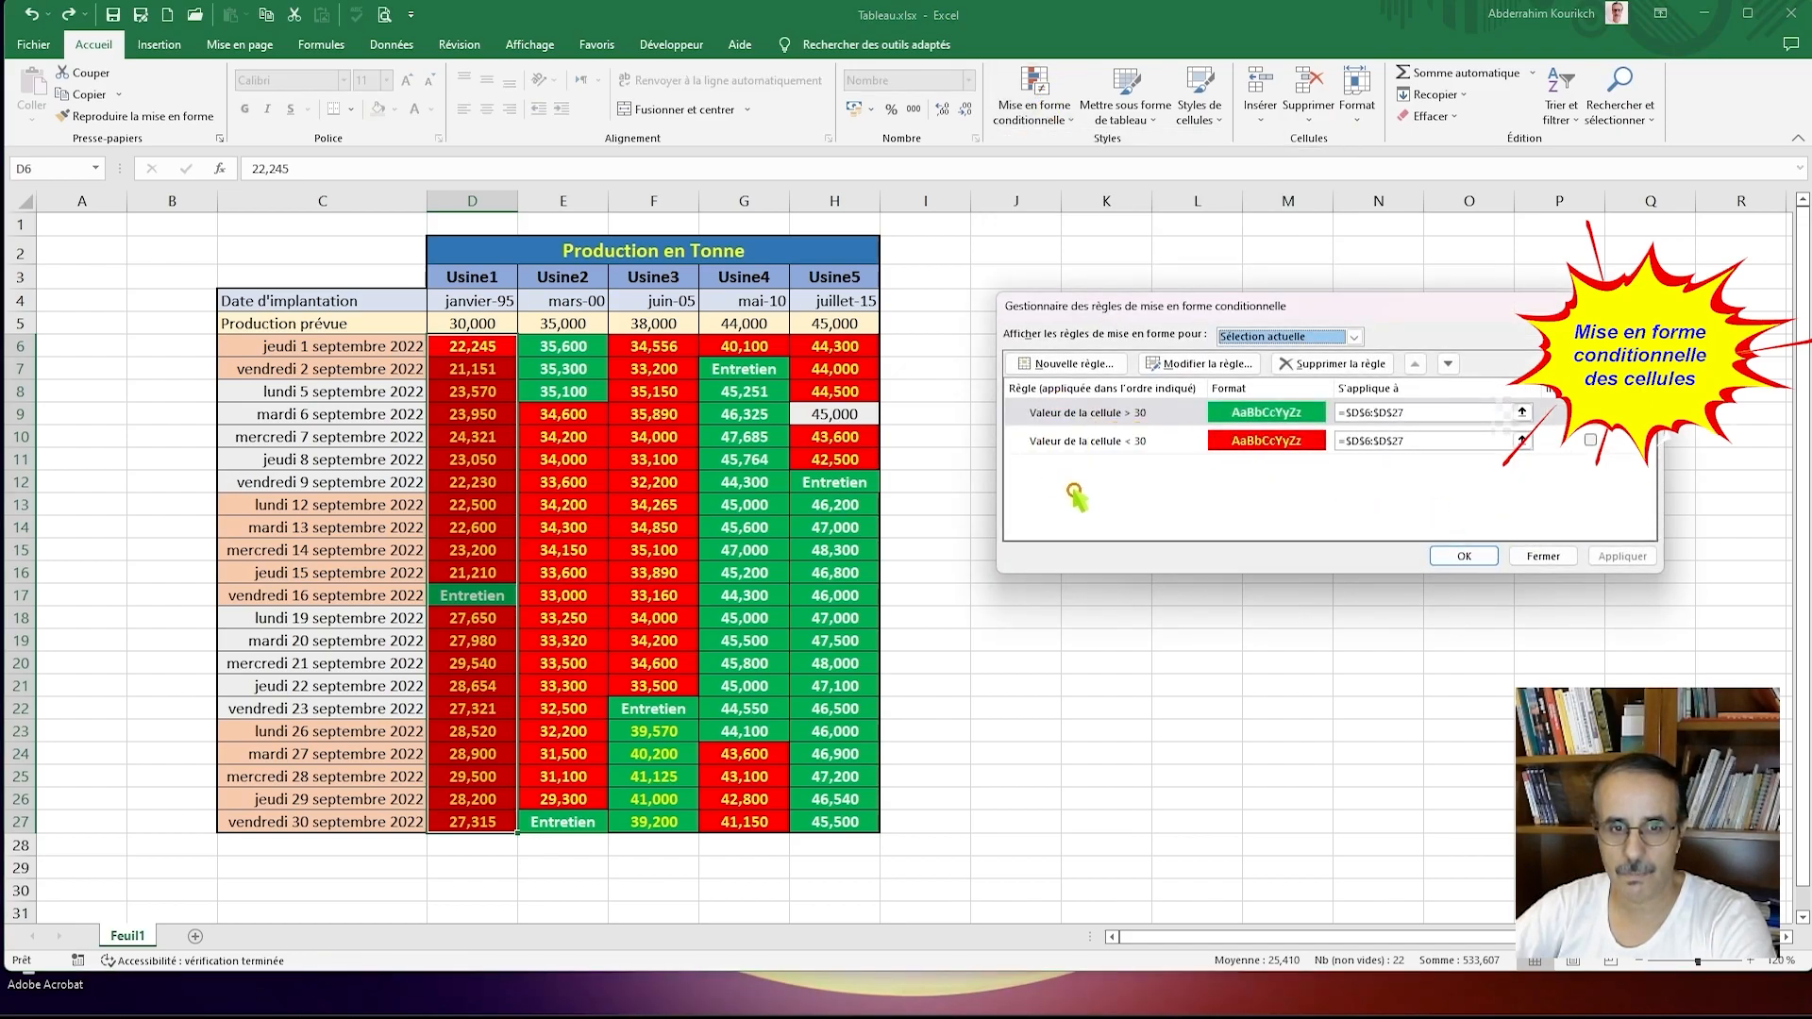
{"action": "left_click", "coordinate": [1069, 364]}
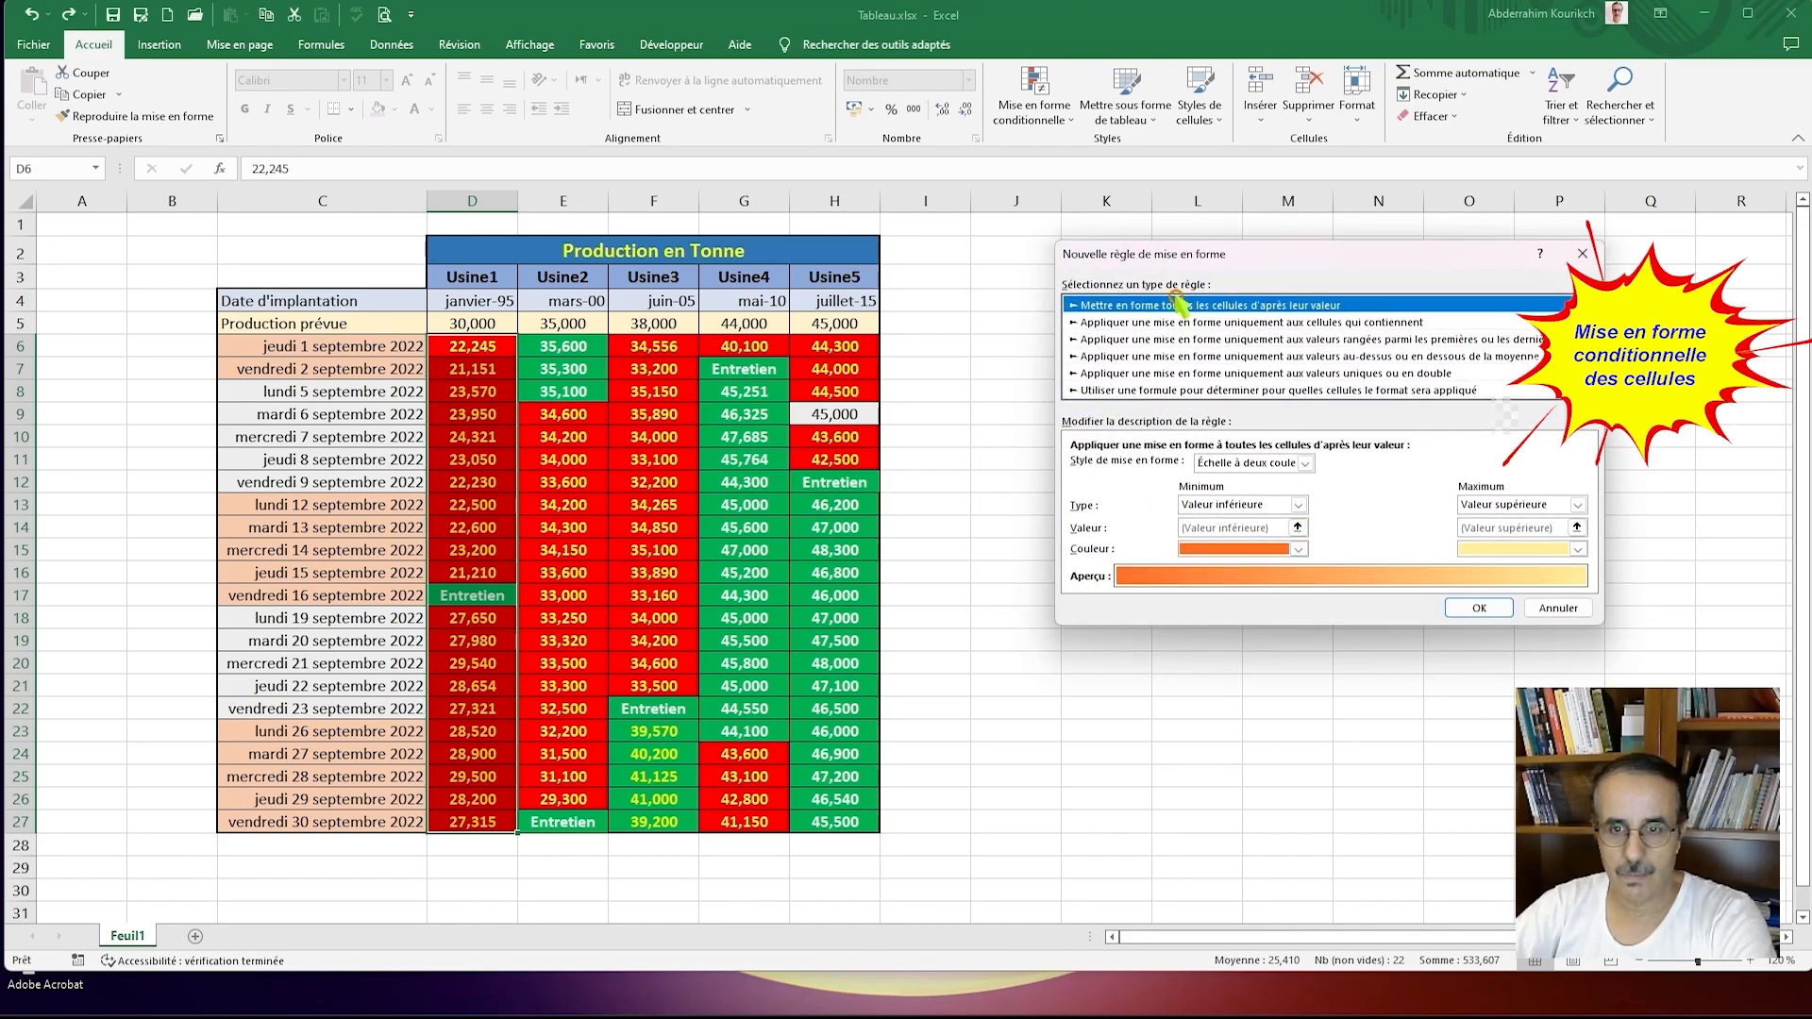
{"action": "left_click", "coordinate": [1121, 323]}
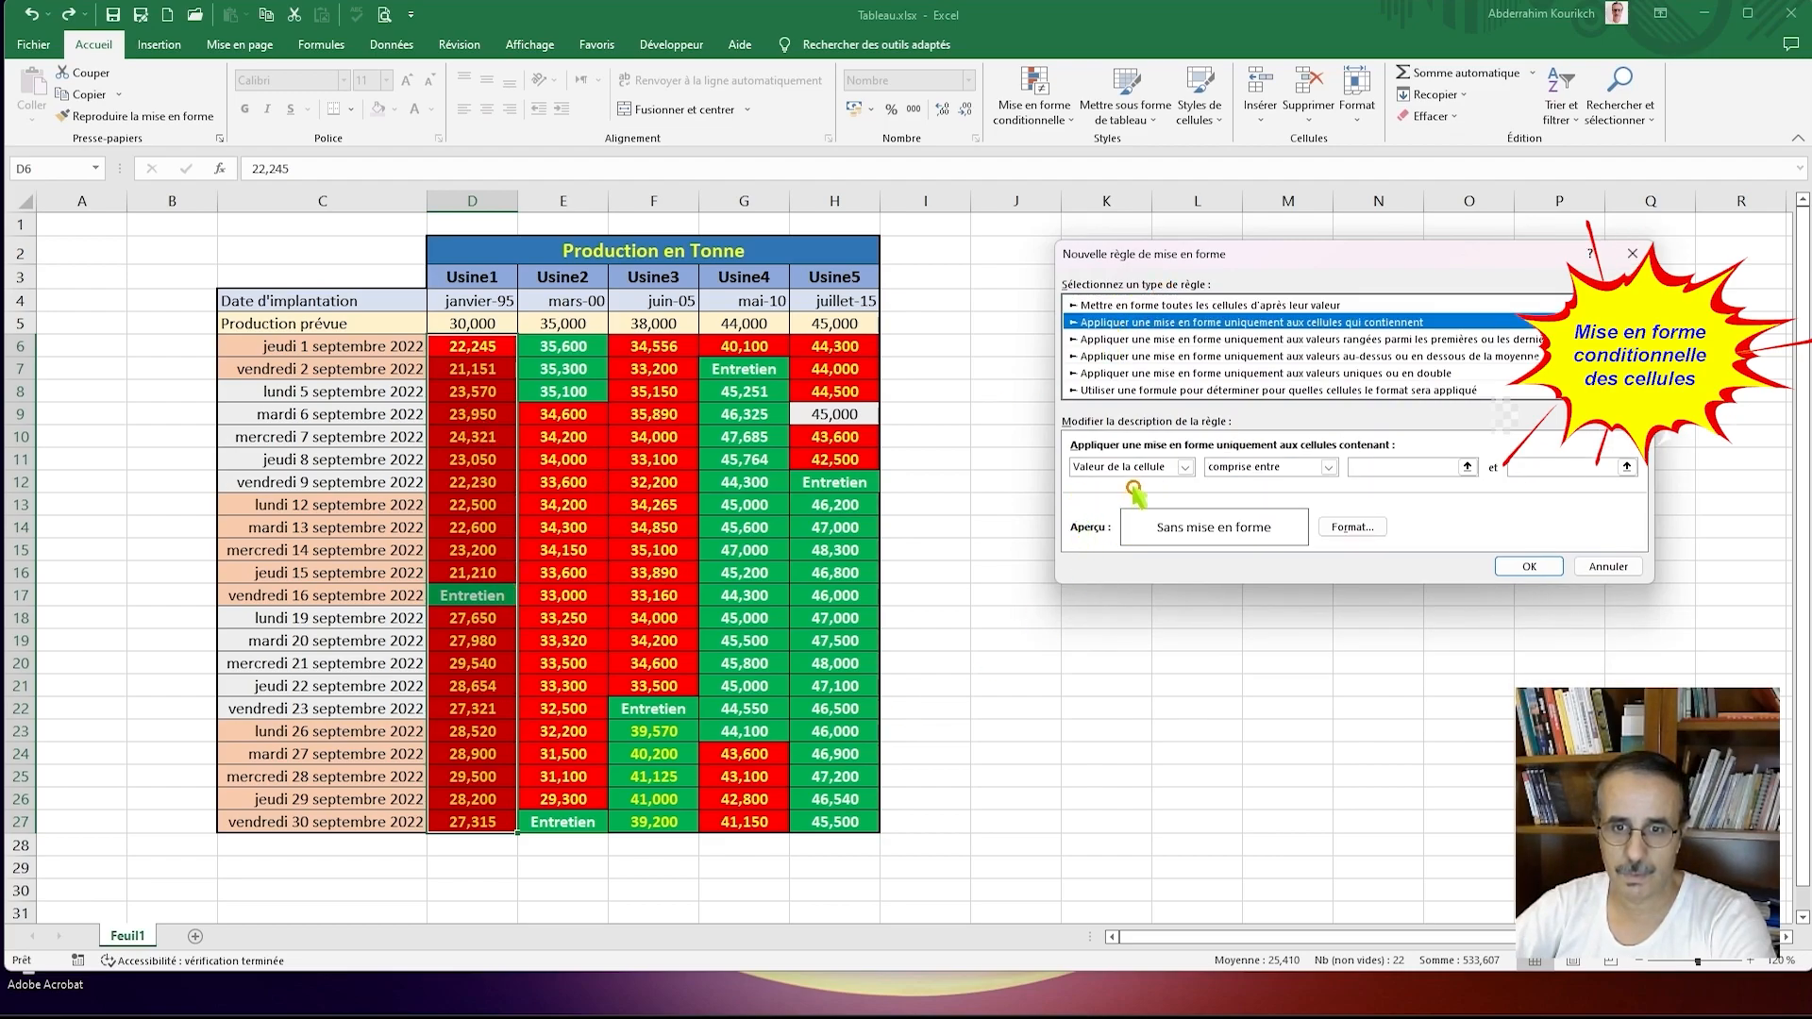
{"action": "left_click", "coordinate": [1269, 472]}
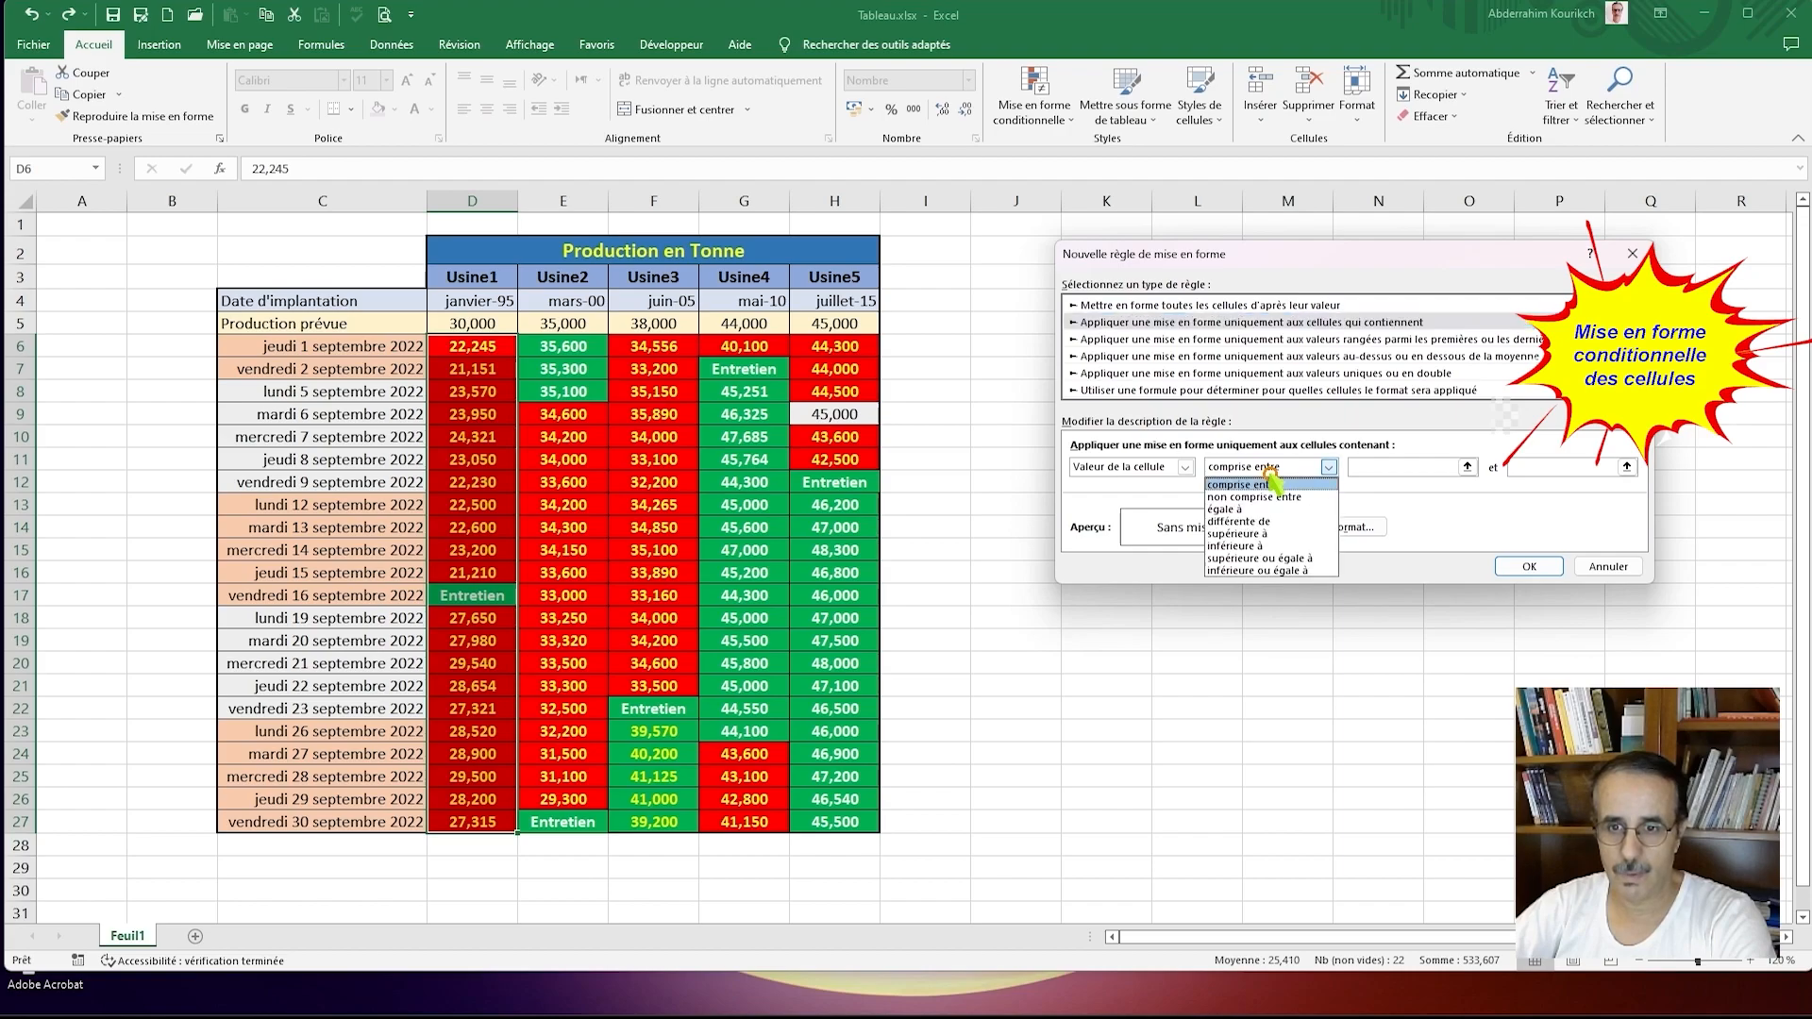
{"action": "left_click", "coordinate": [1226, 510]}
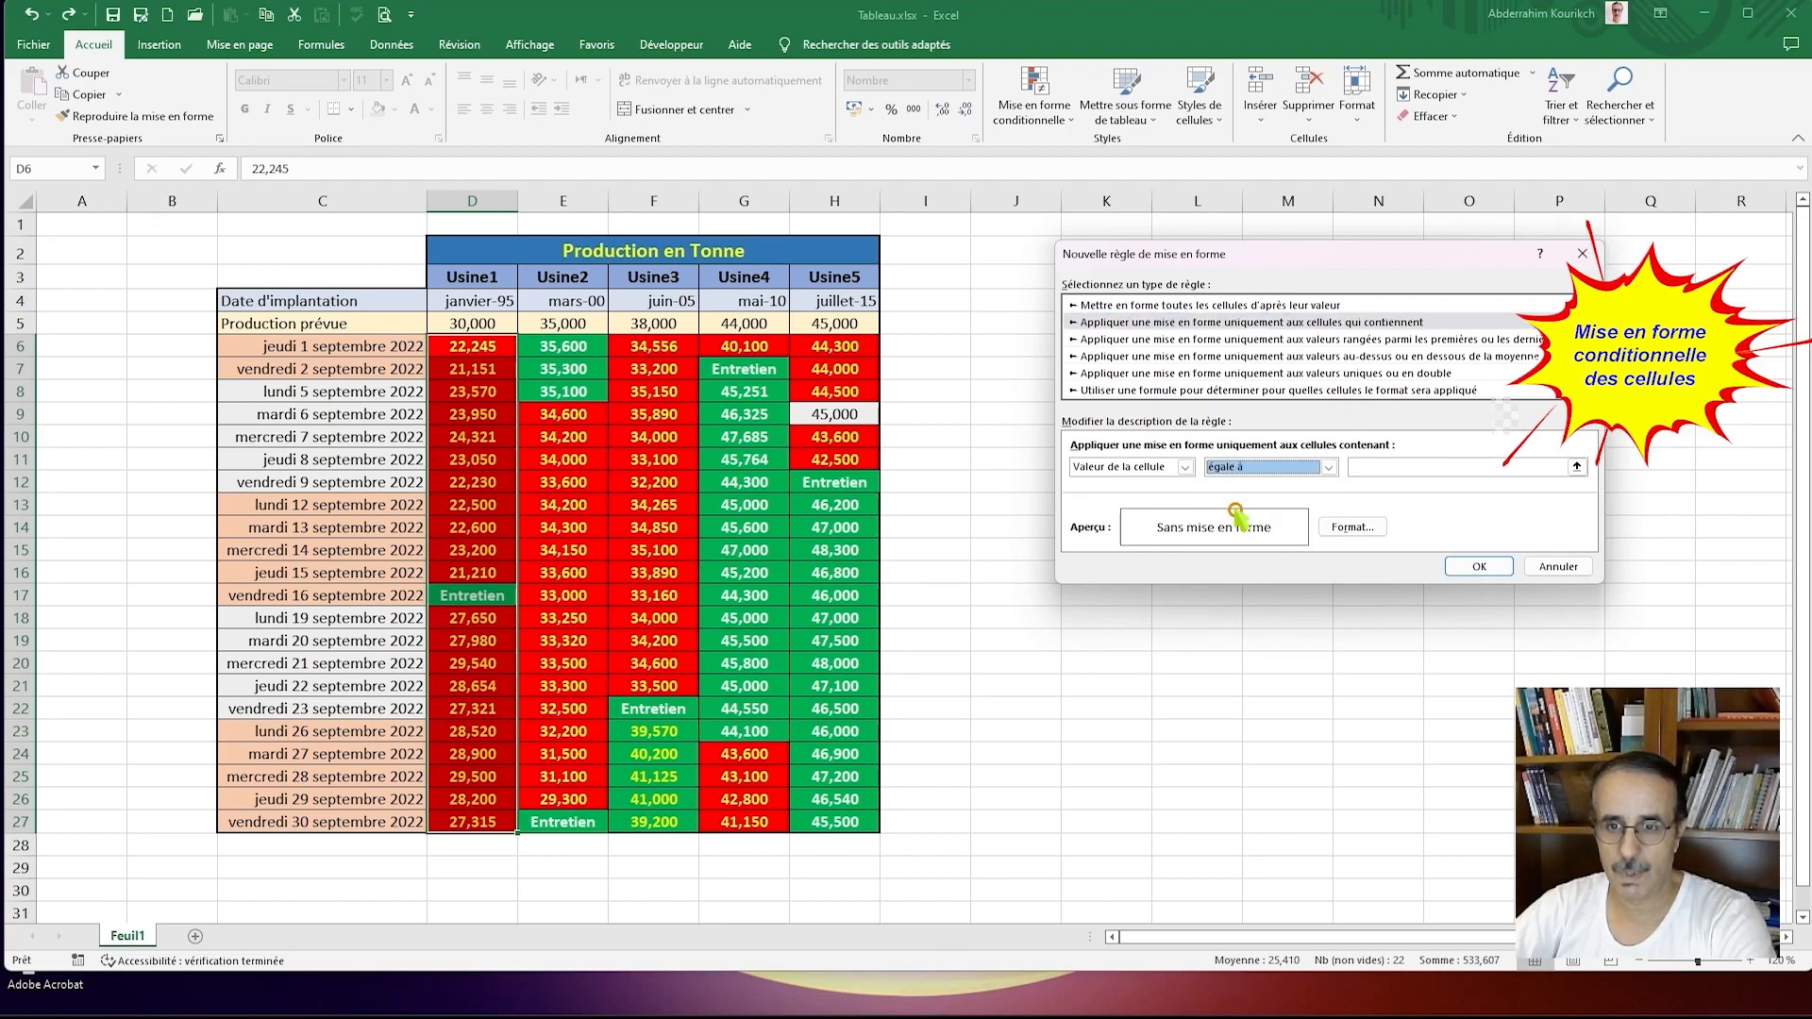
{"action": "left_click", "coordinate": [1465, 469]}
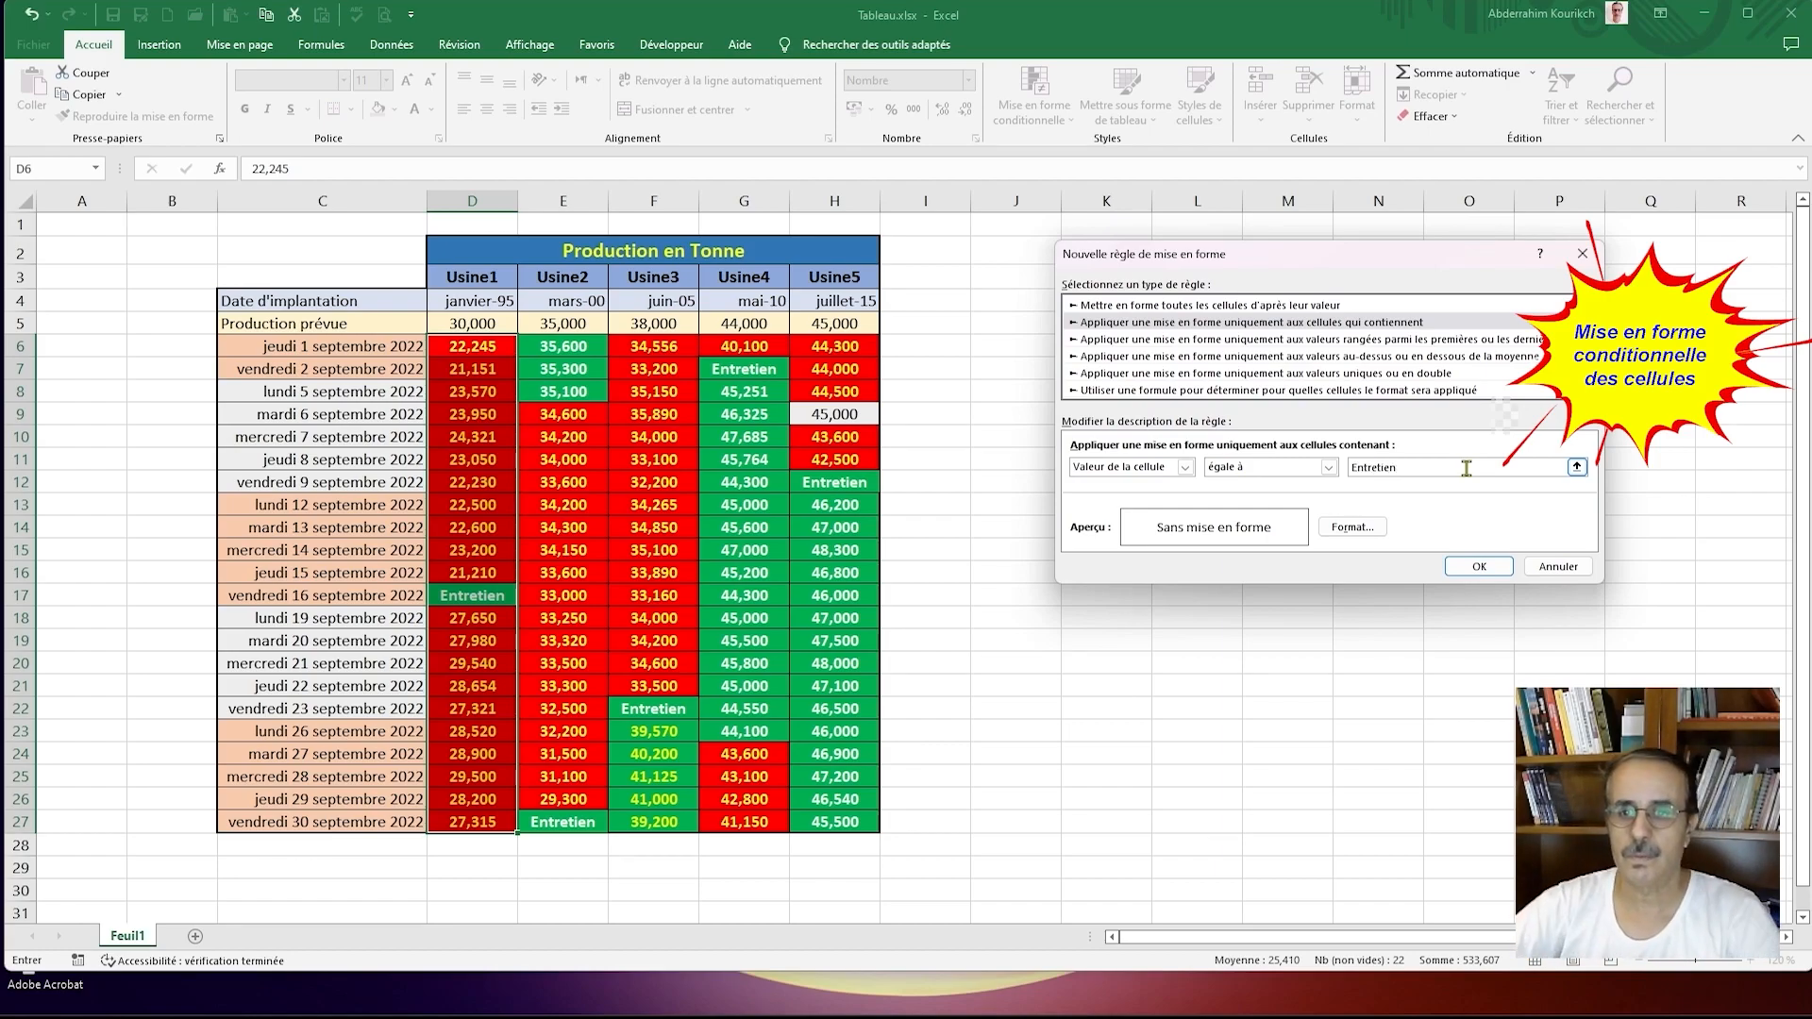
Step: Format the Usine1 Entretien rule with a yellow fill and a bold red font, and accept the cell format
{"action": "left_click", "coordinate": [1344, 527]}
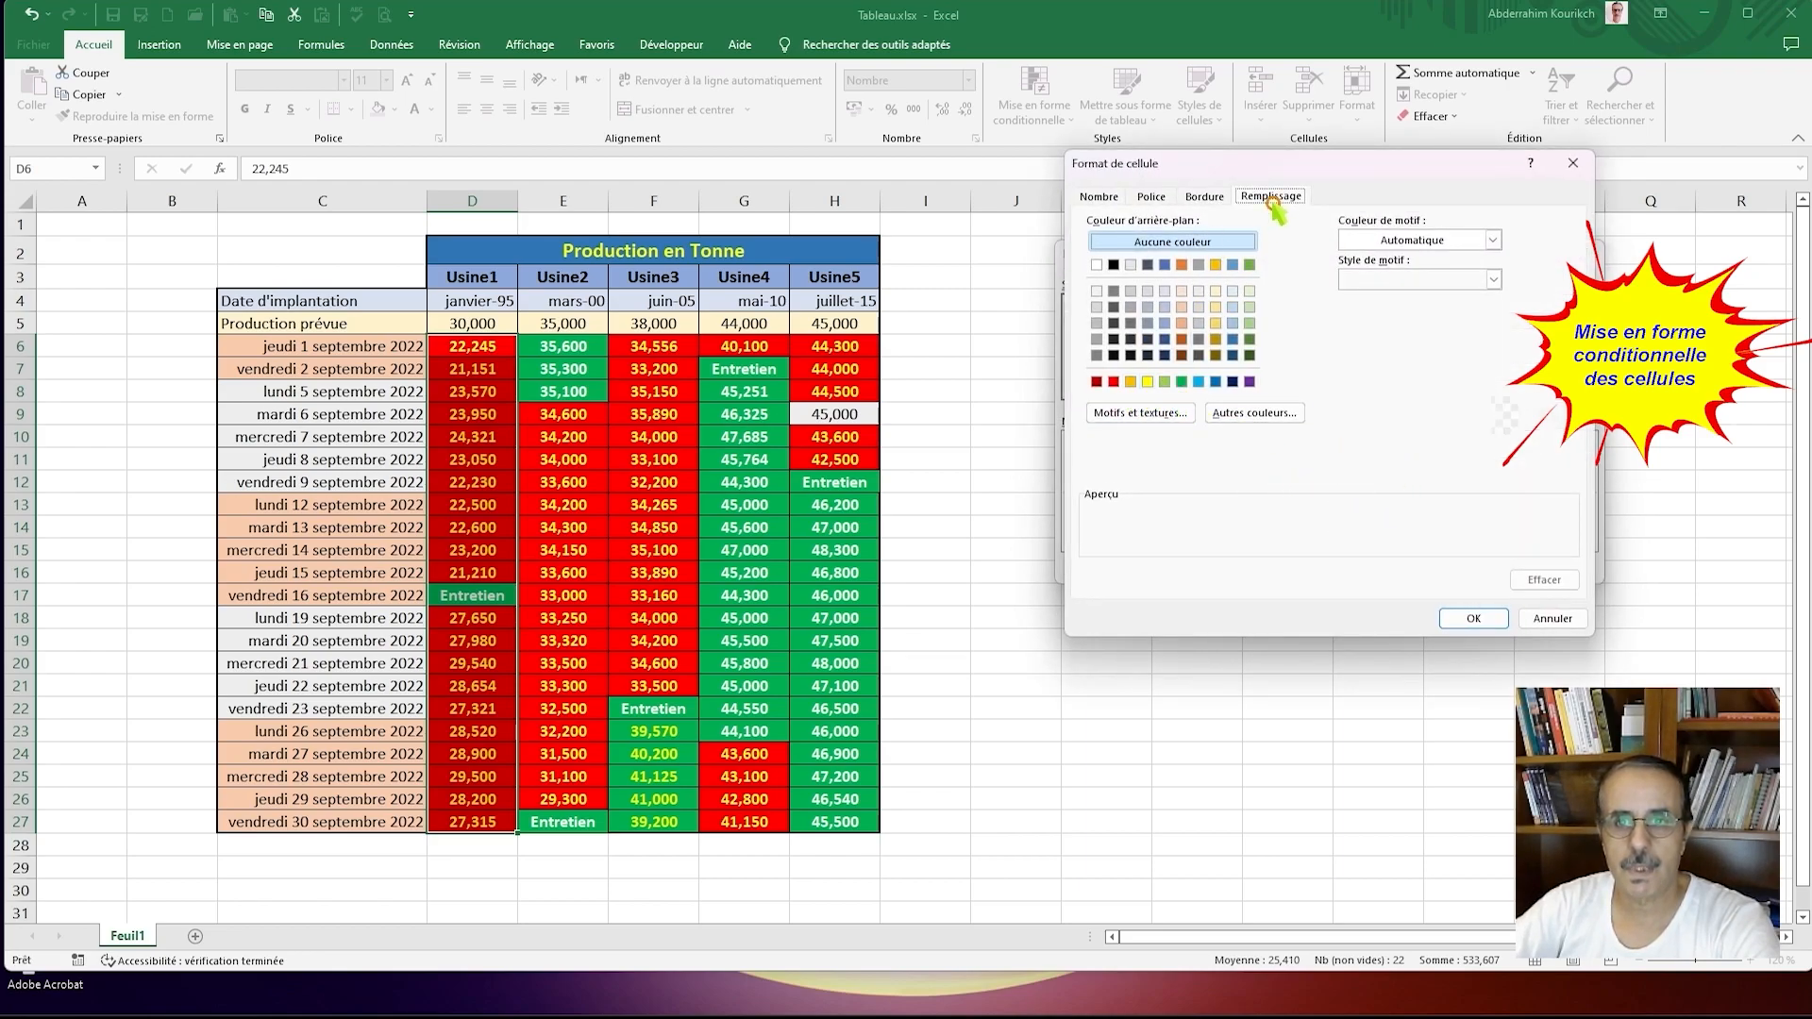
{"action": "left_click", "coordinate": [1148, 381]}
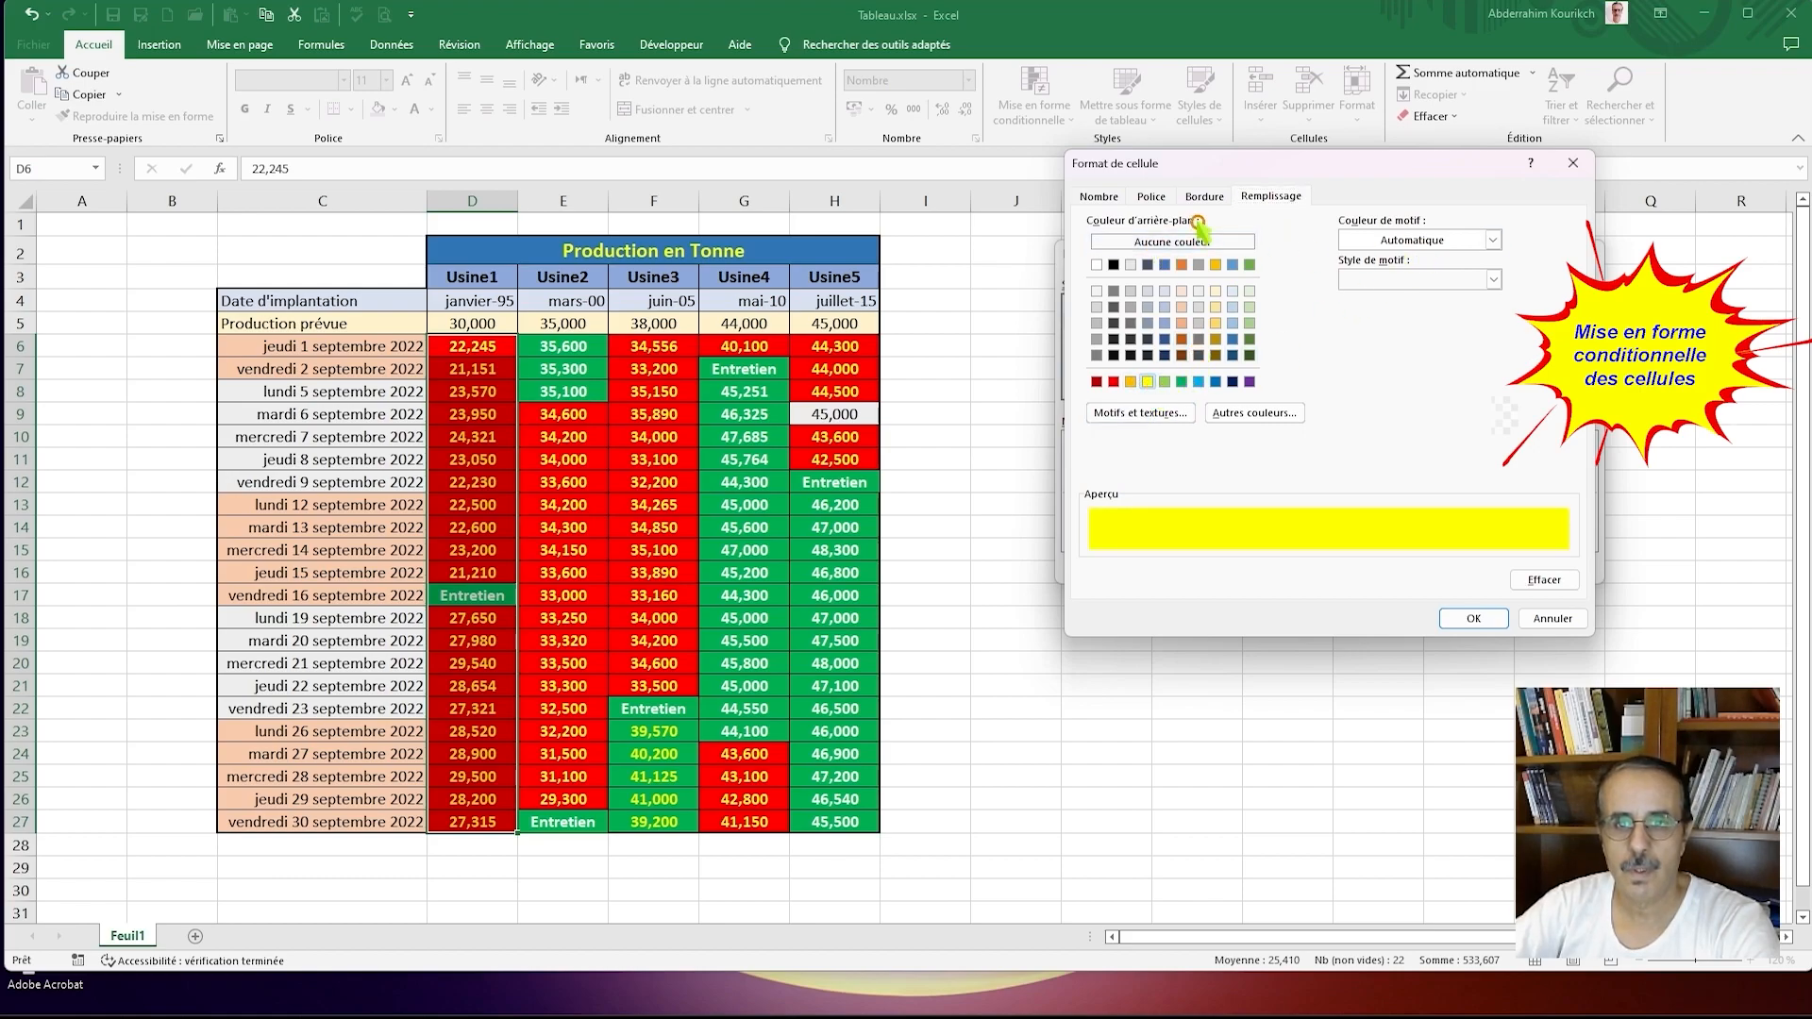
{"action": "left_click", "coordinate": [1151, 196]}
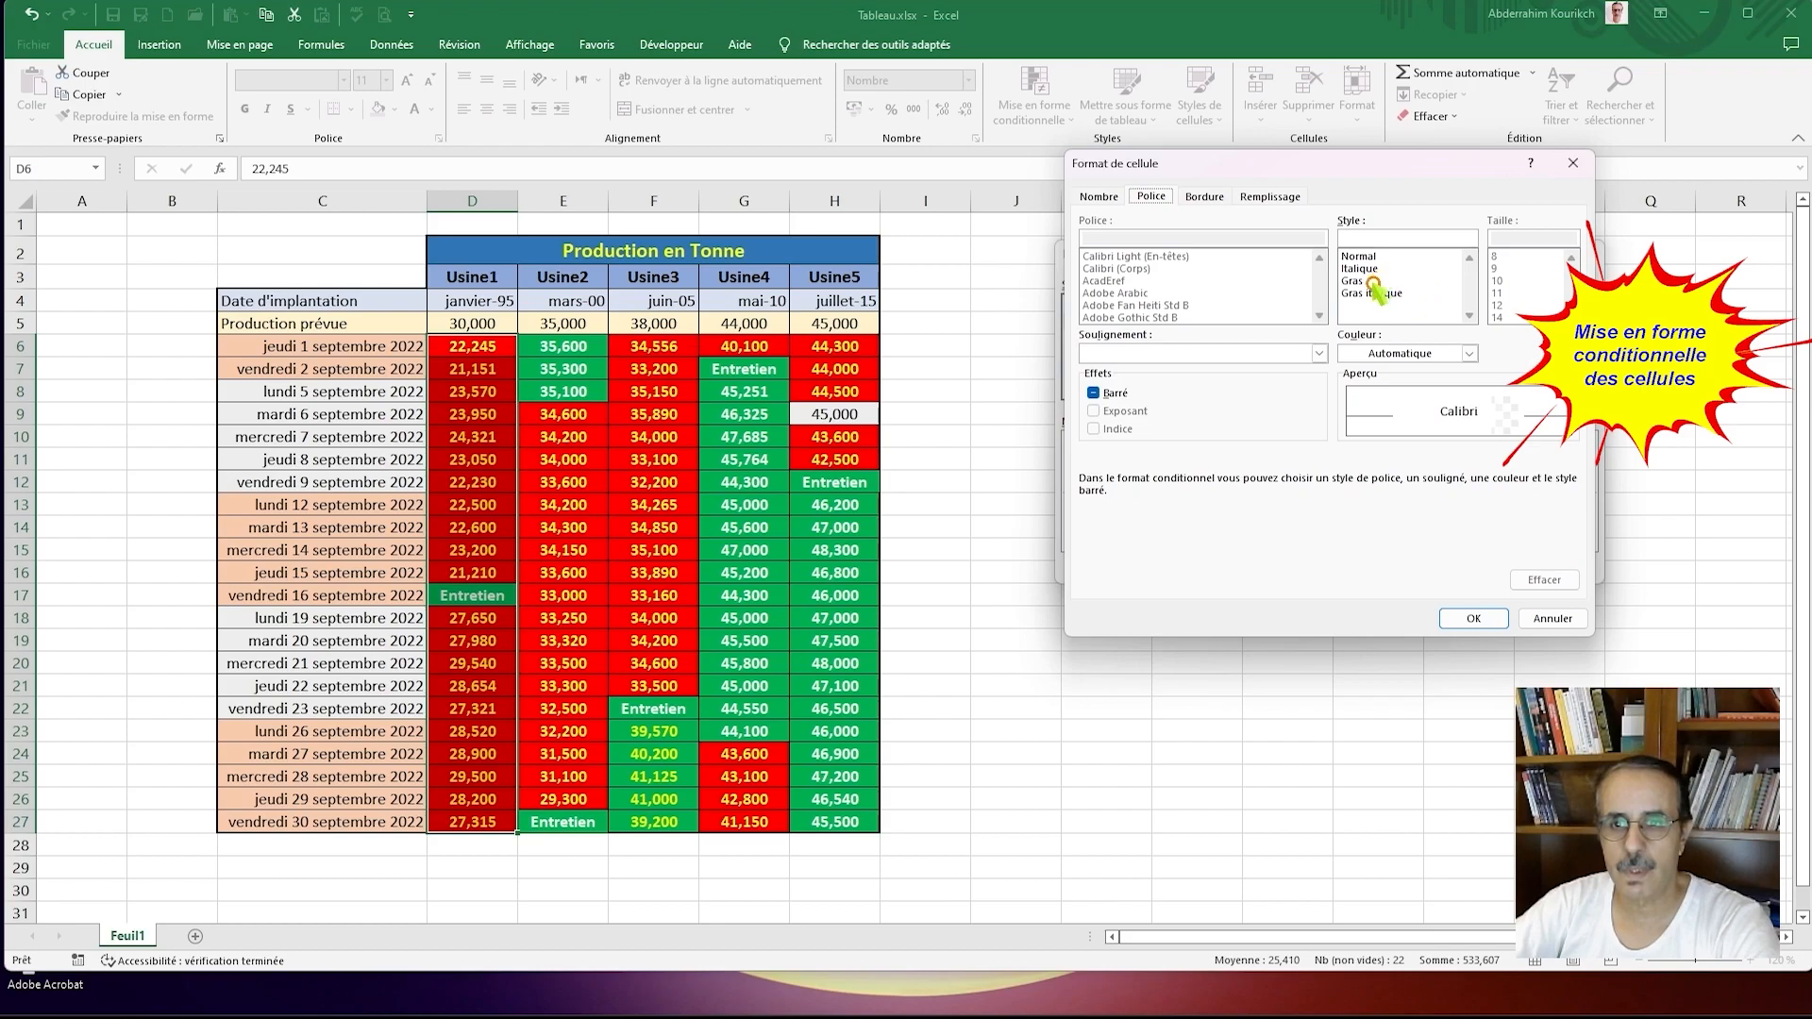
{"action": "left_click", "coordinate": [1376, 281]}
{"action": "left_click", "coordinate": [1426, 355]}
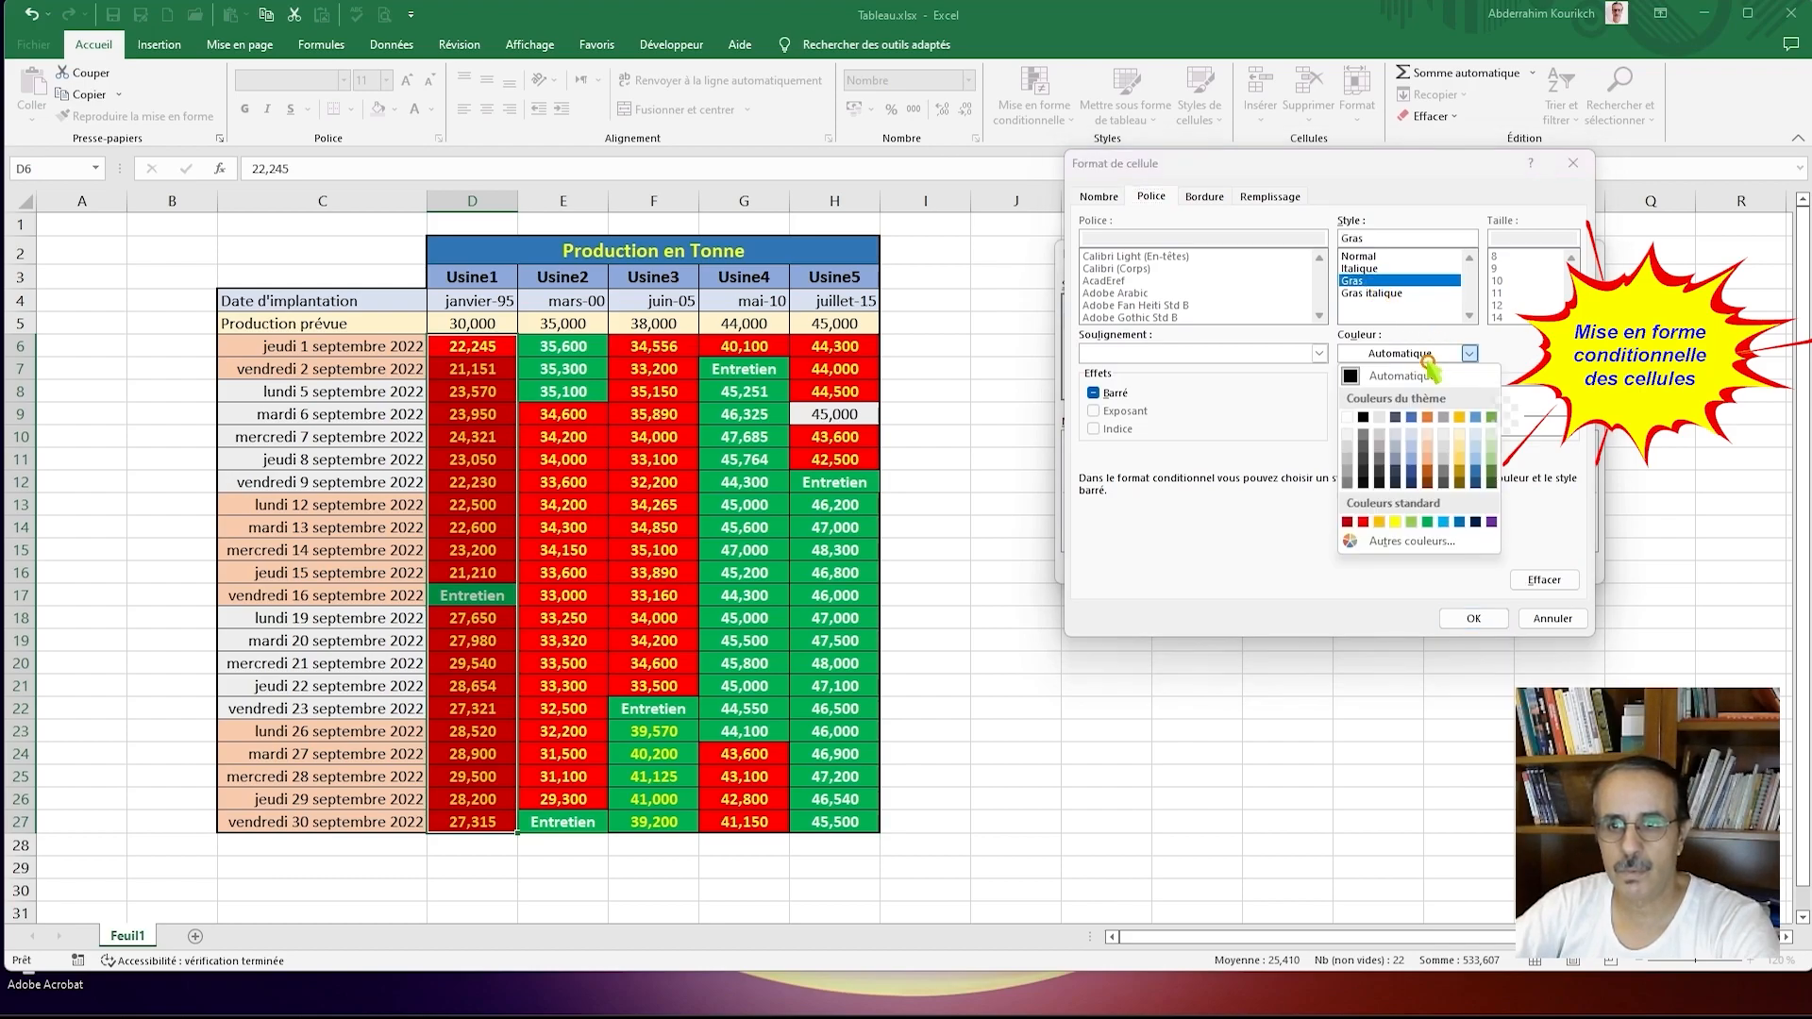
{"action": "left_click", "coordinate": [1363, 522]}
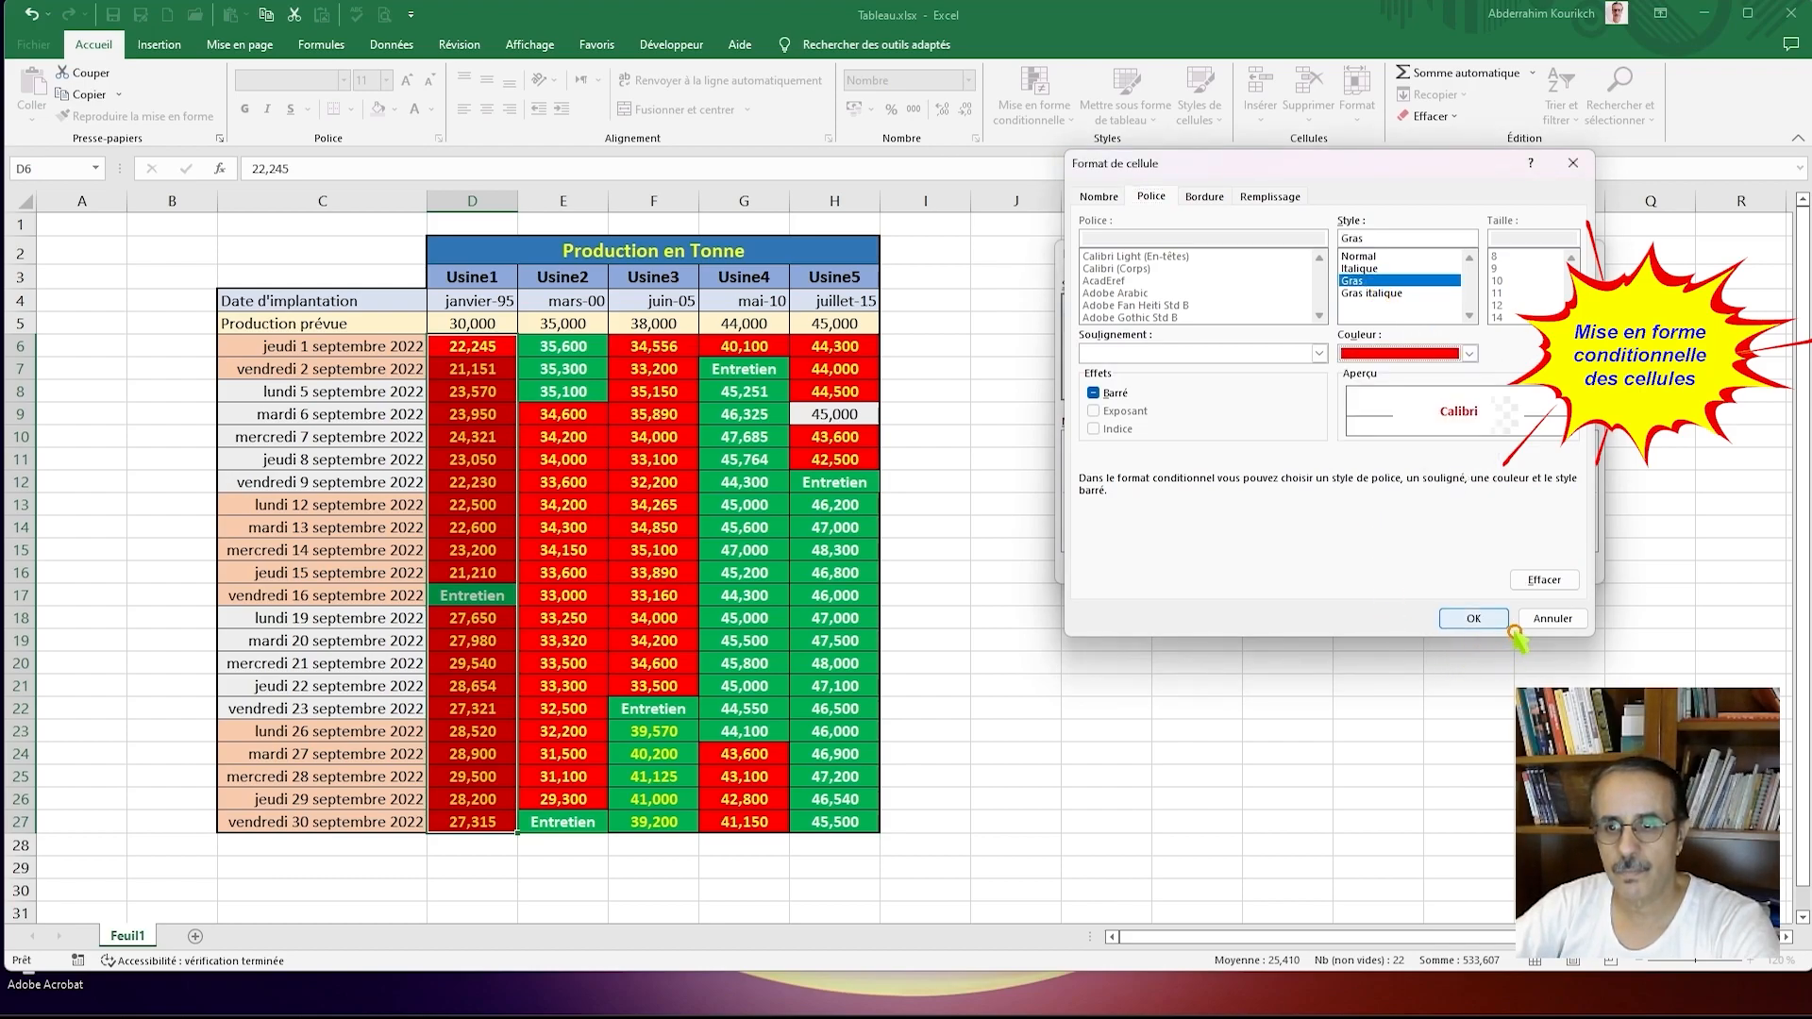
{"action": "left_click", "coordinate": [1477, 619]}
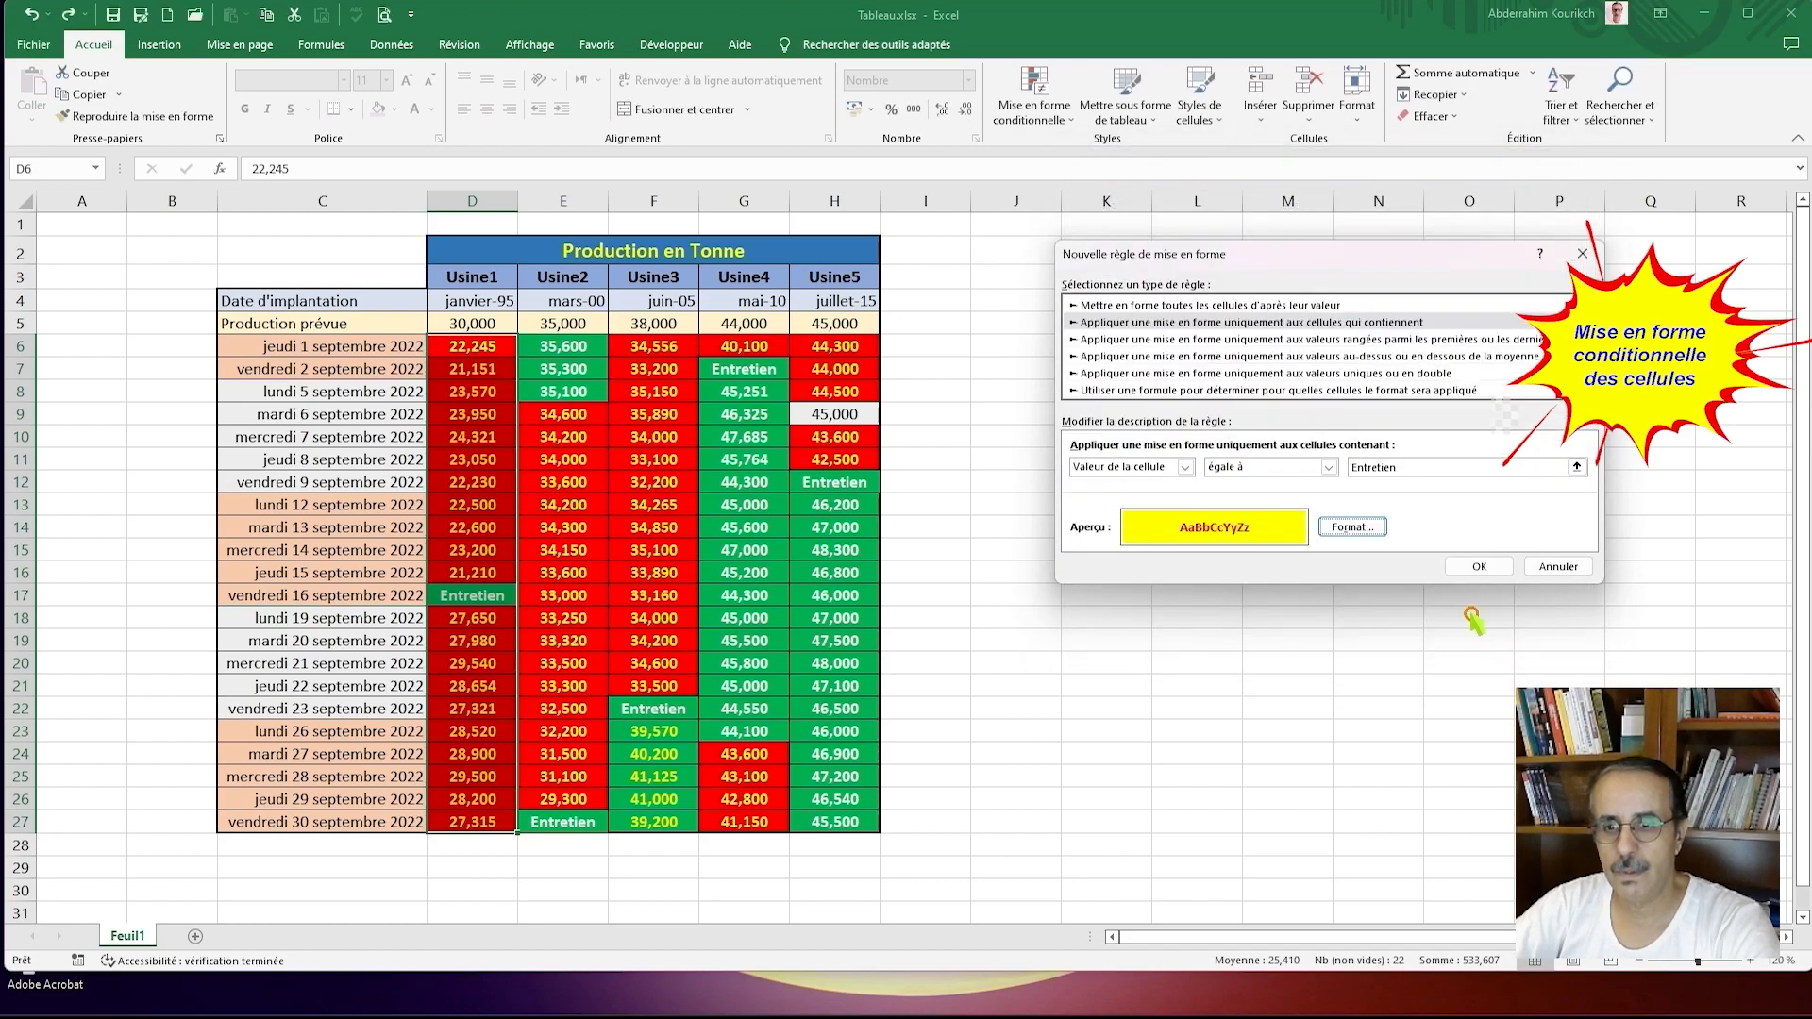
Step: Save the yellow Entretien rule, apply it to D6:D27, close the rules manager and check the Entretien cell in D17
{"action": "left_click", "coordinate": [1478, 567]}
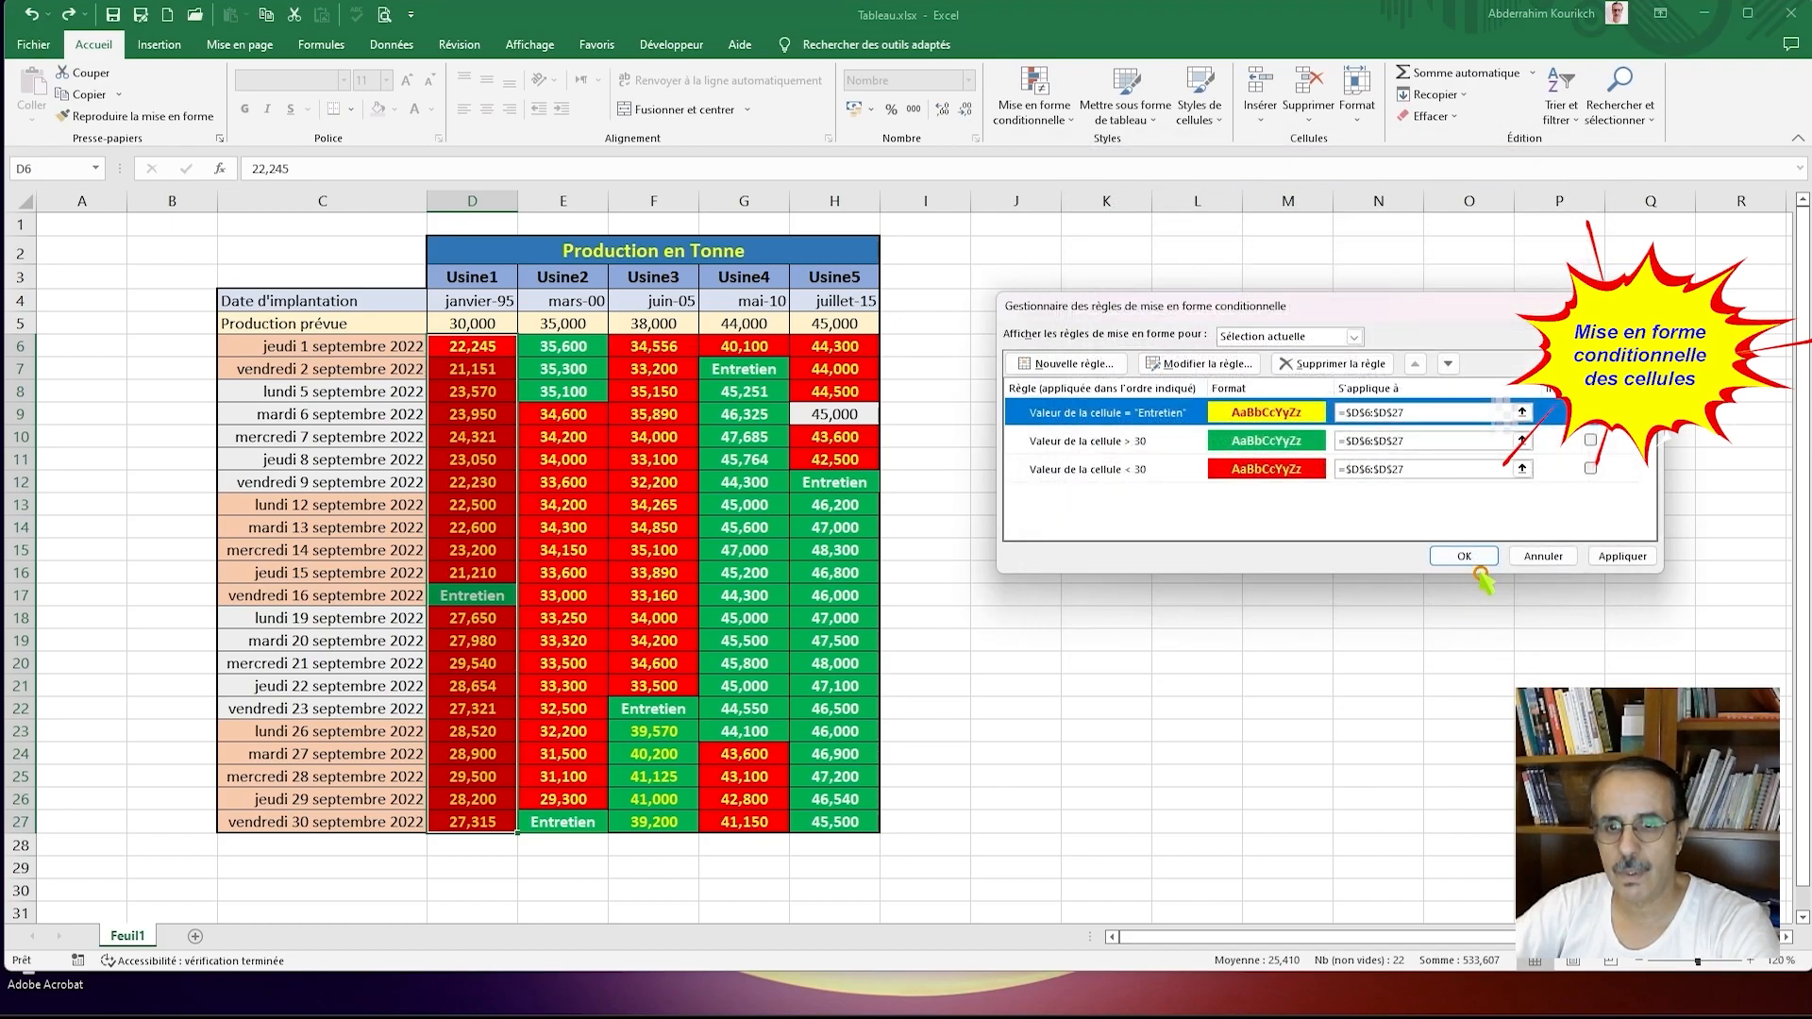
{"action": "left_click", "coordinate": [1623, 556]}
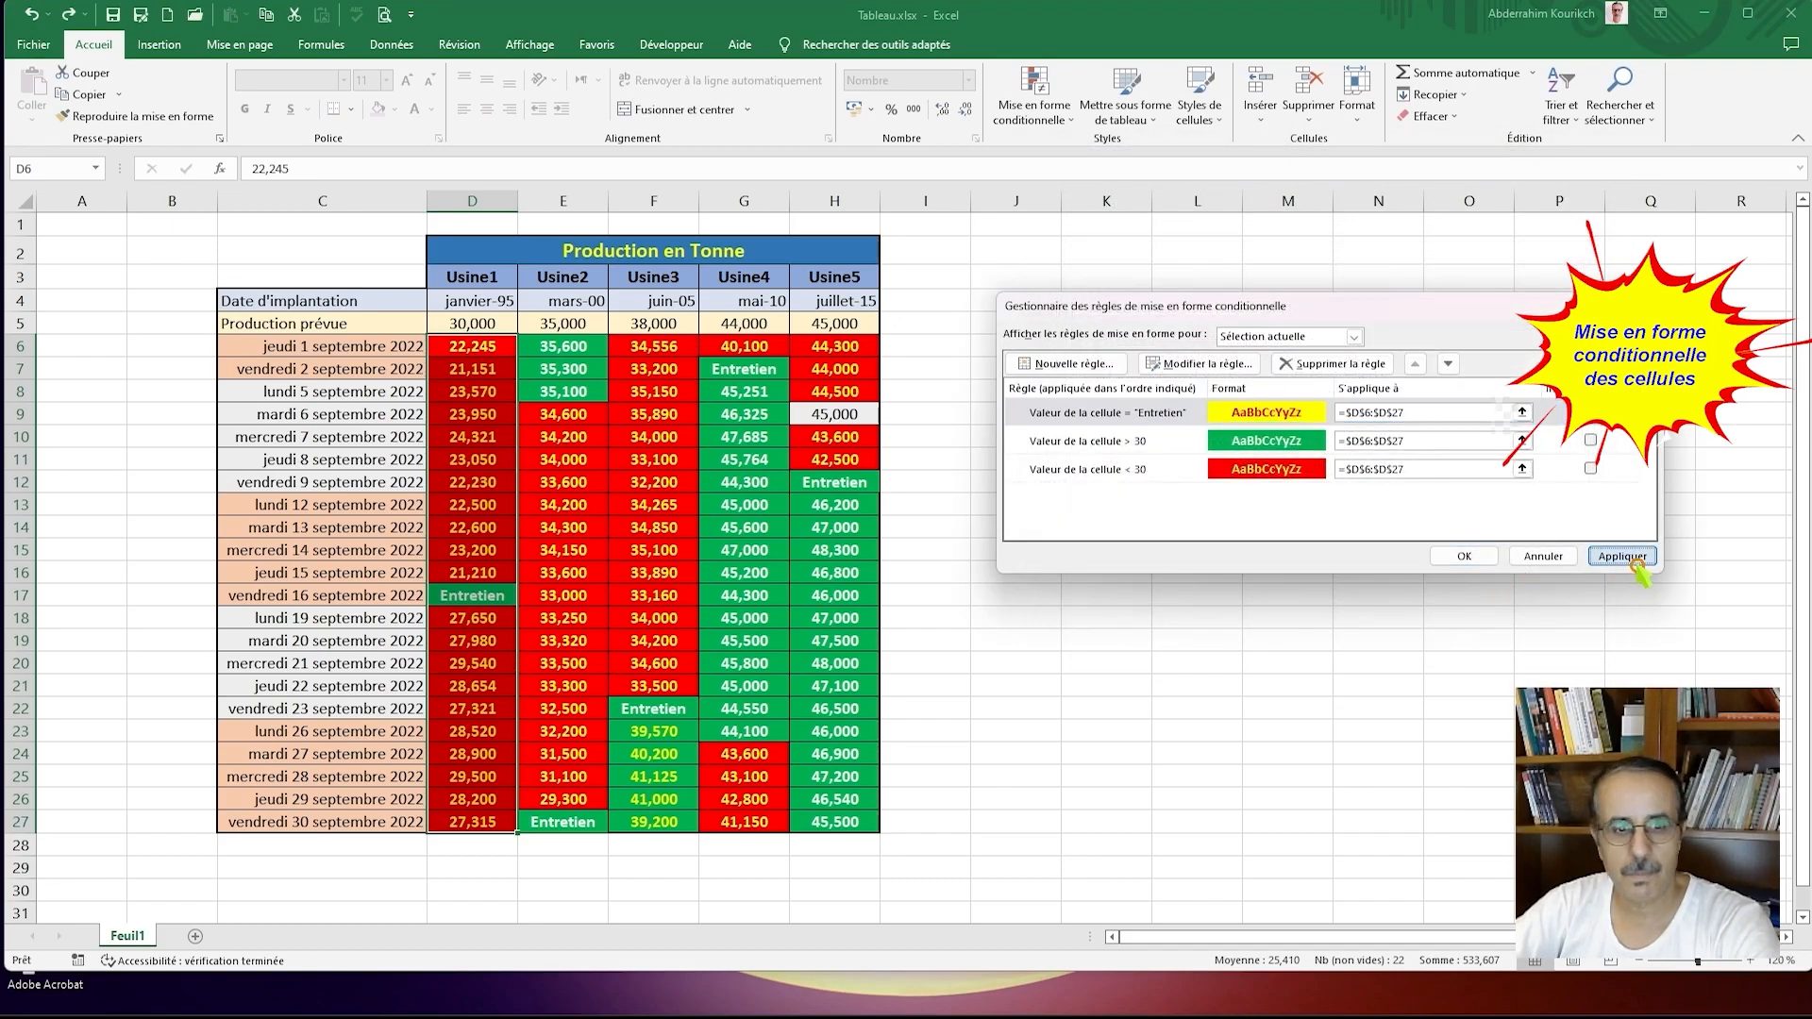
{"action": "left_click", "coordinate": [1457, 556]}
{"action": "left_click", "coordinate": [1300, 683]}
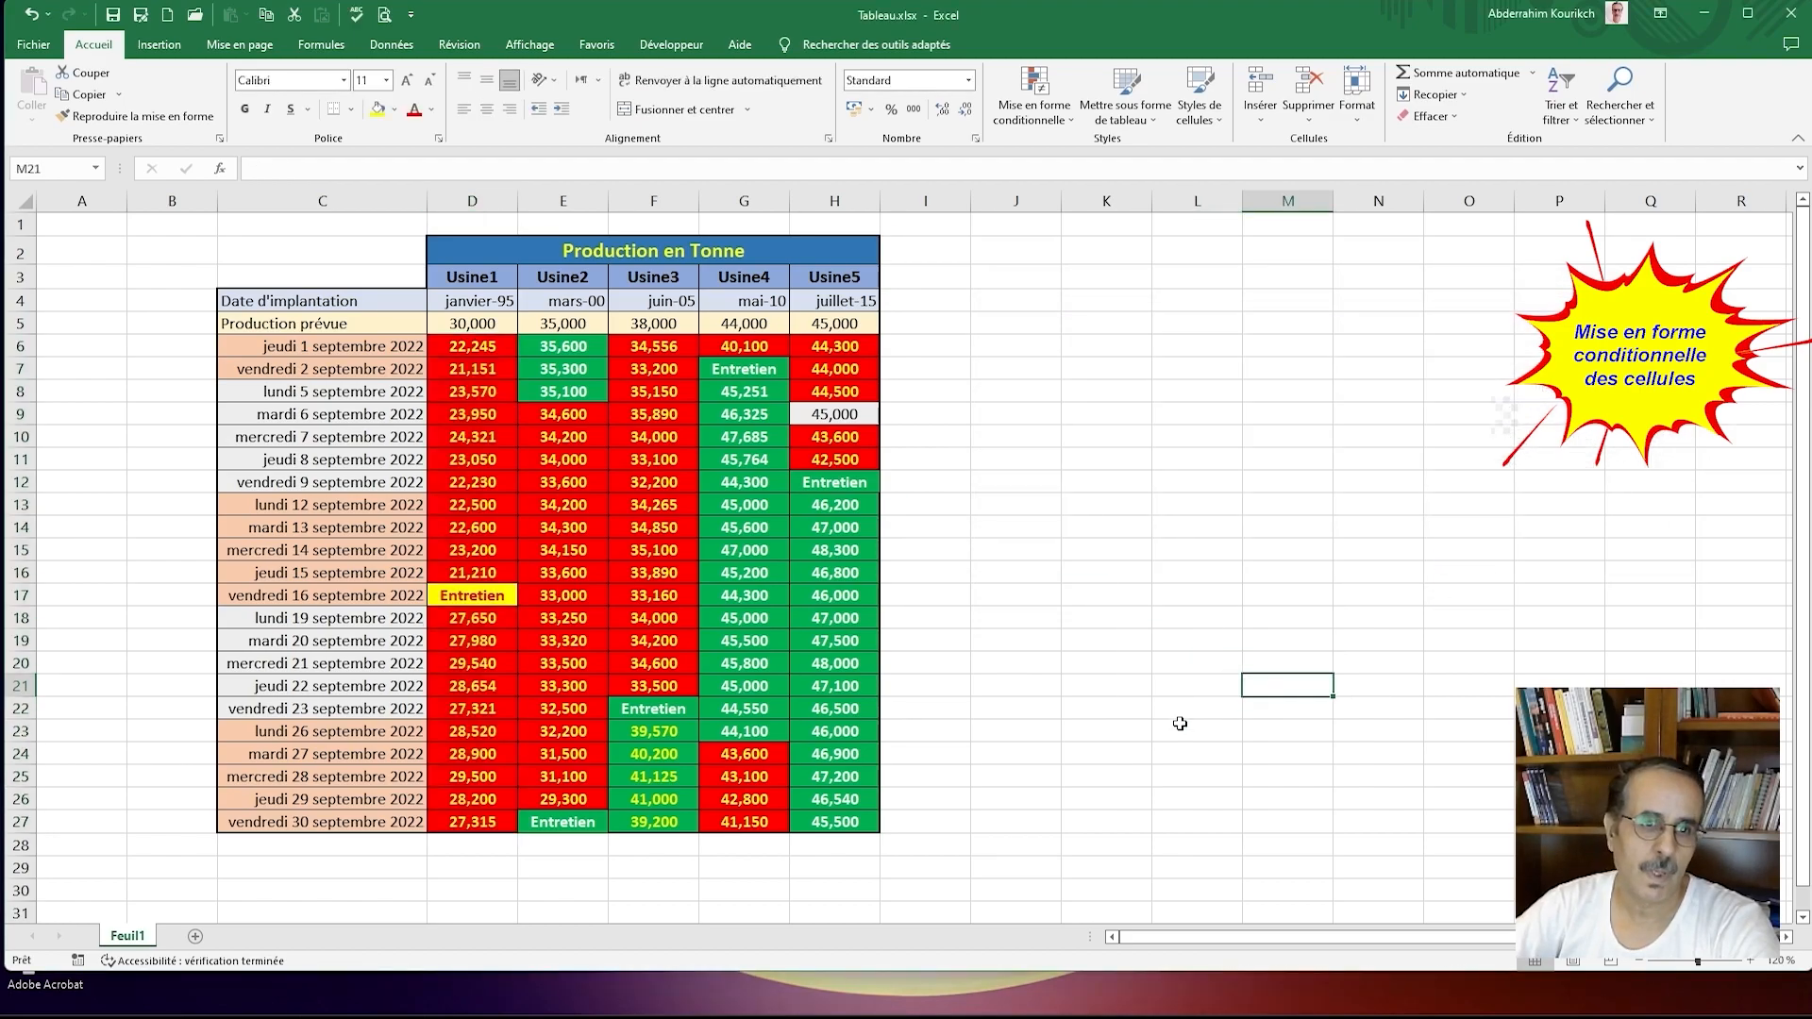
{"action": "left_click", "coordinate": [490, 591]}
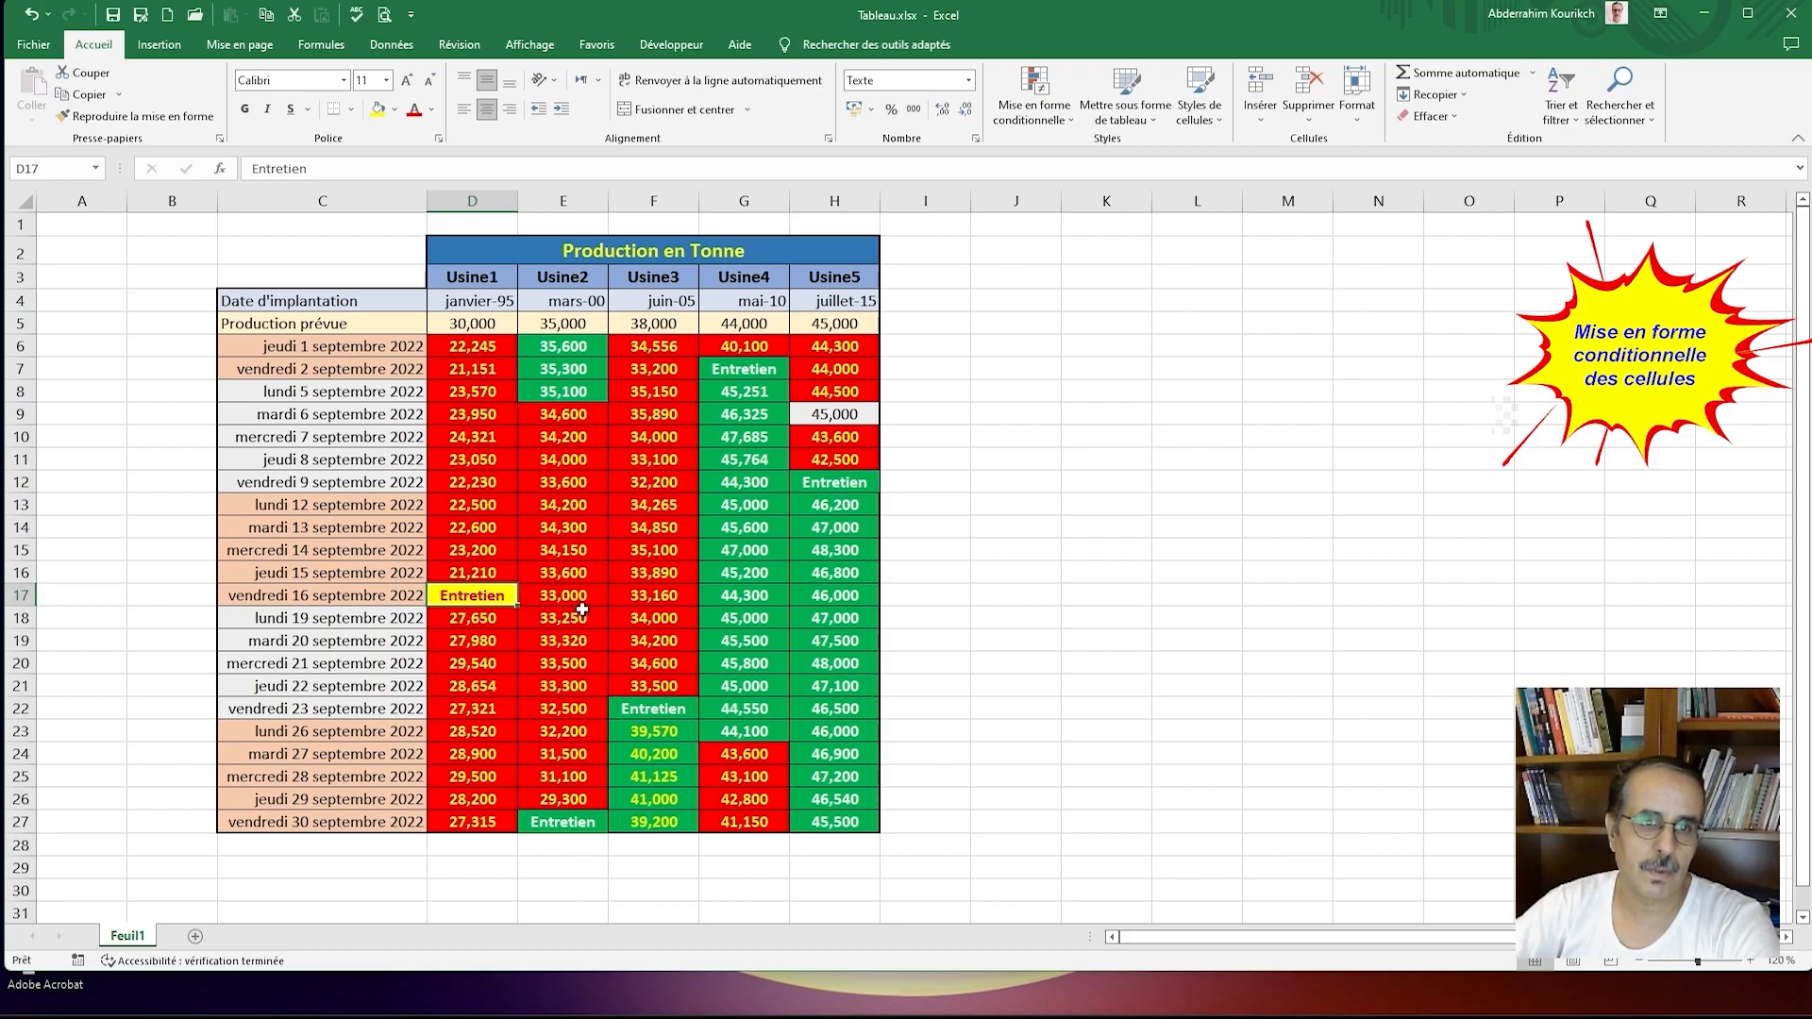
Step: Add a conditional formatting rule for E6:H27 that targets cell values equal to Entretien
{"action": "left_click_drag", "start_coordinate": [547, 343], "coordinate": [848, 827]}
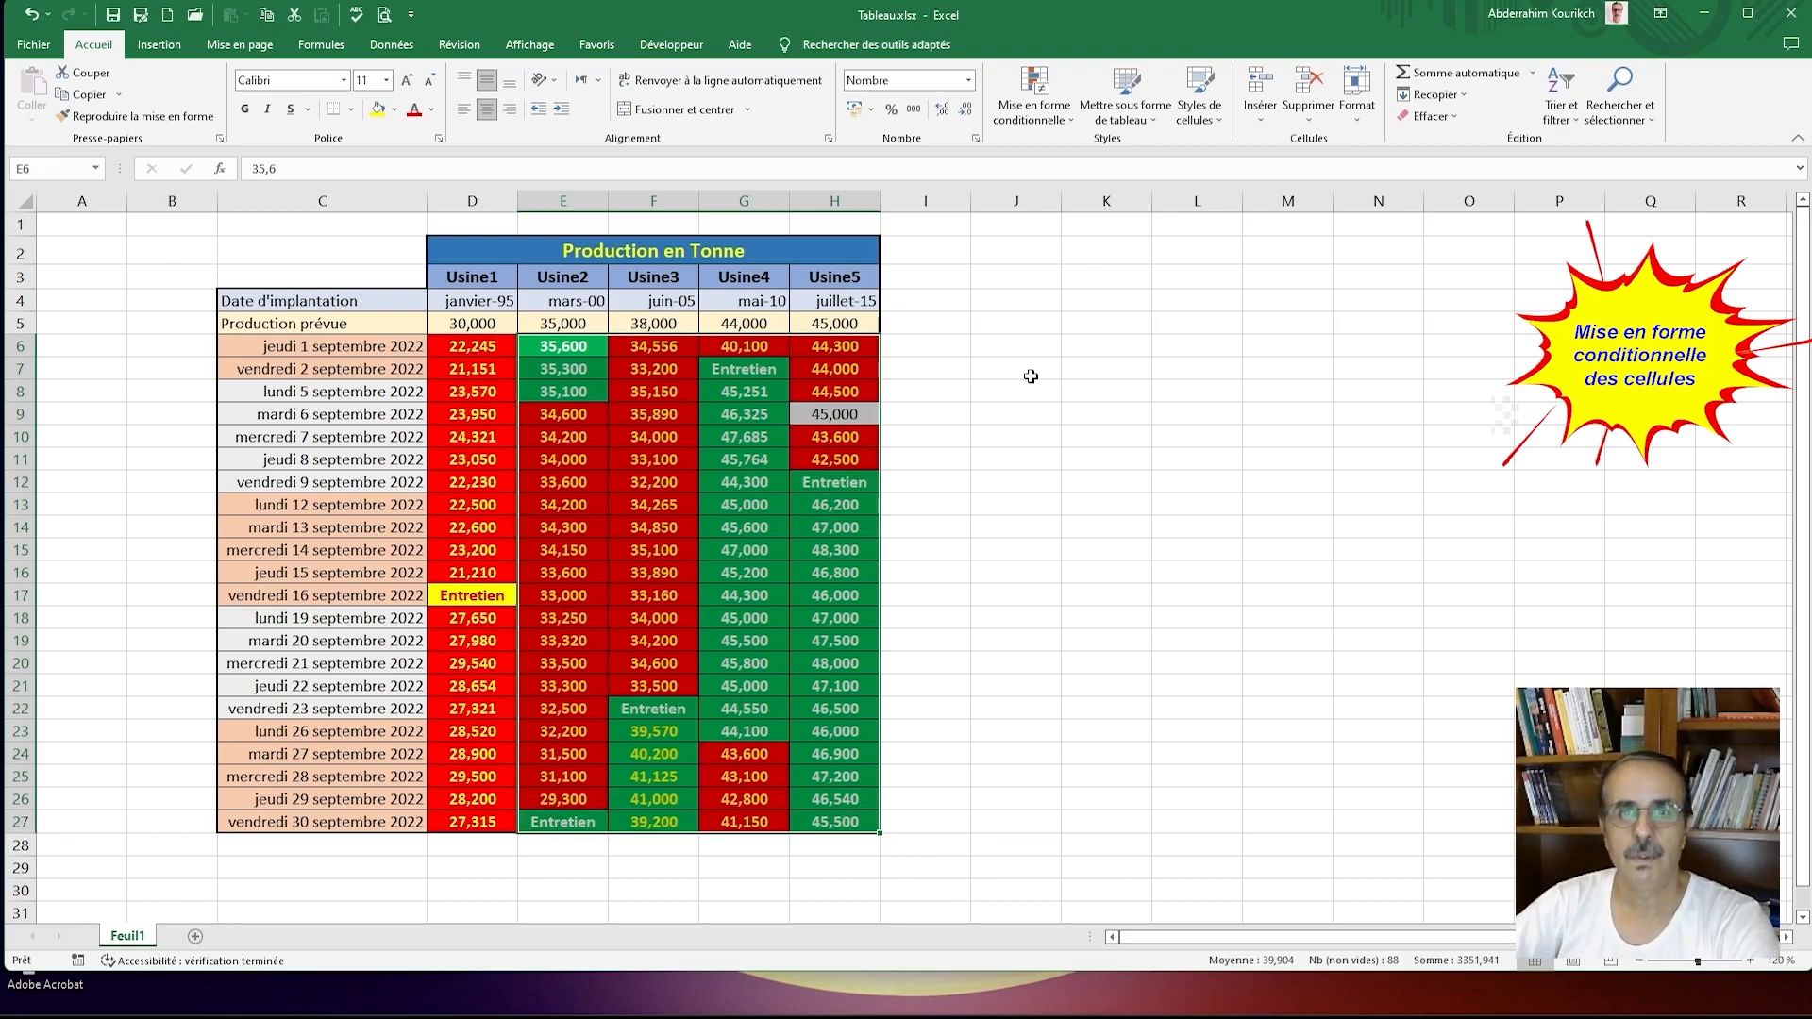
{"action": "left_click", "coordinate": [1046, 95]}
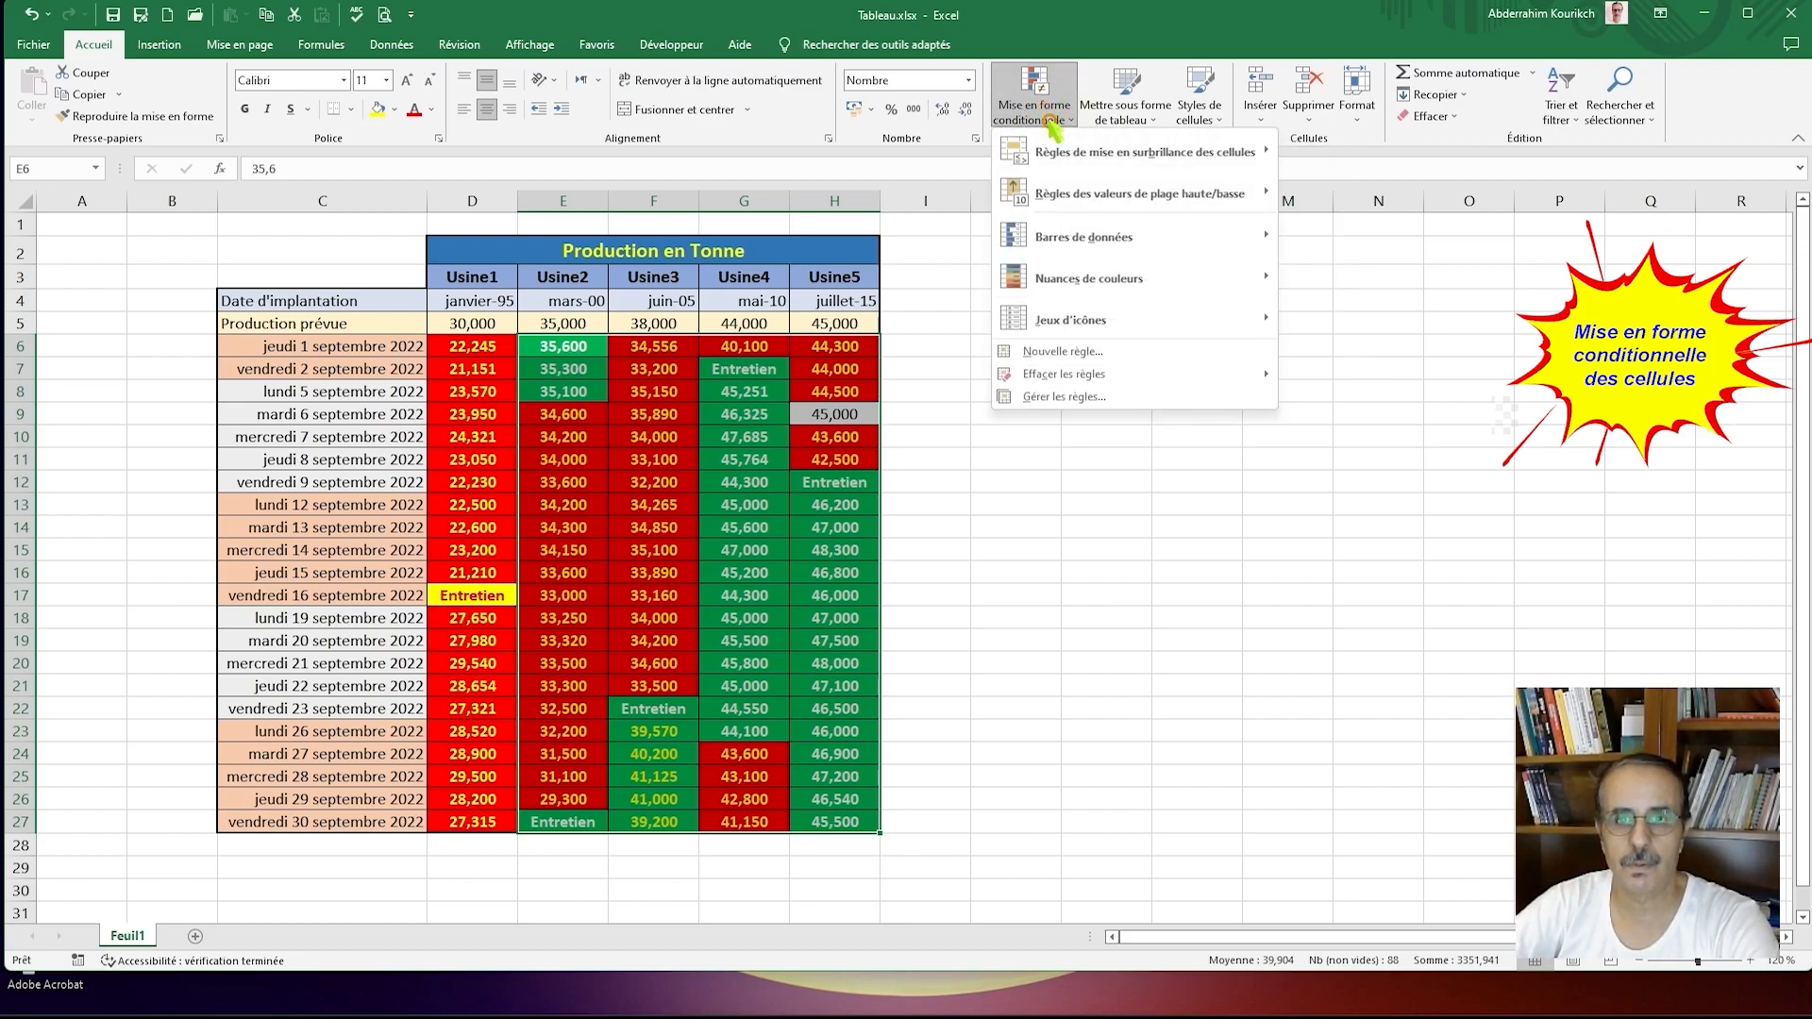
{"action": "left_click", "coordinate": [1080, 399]}
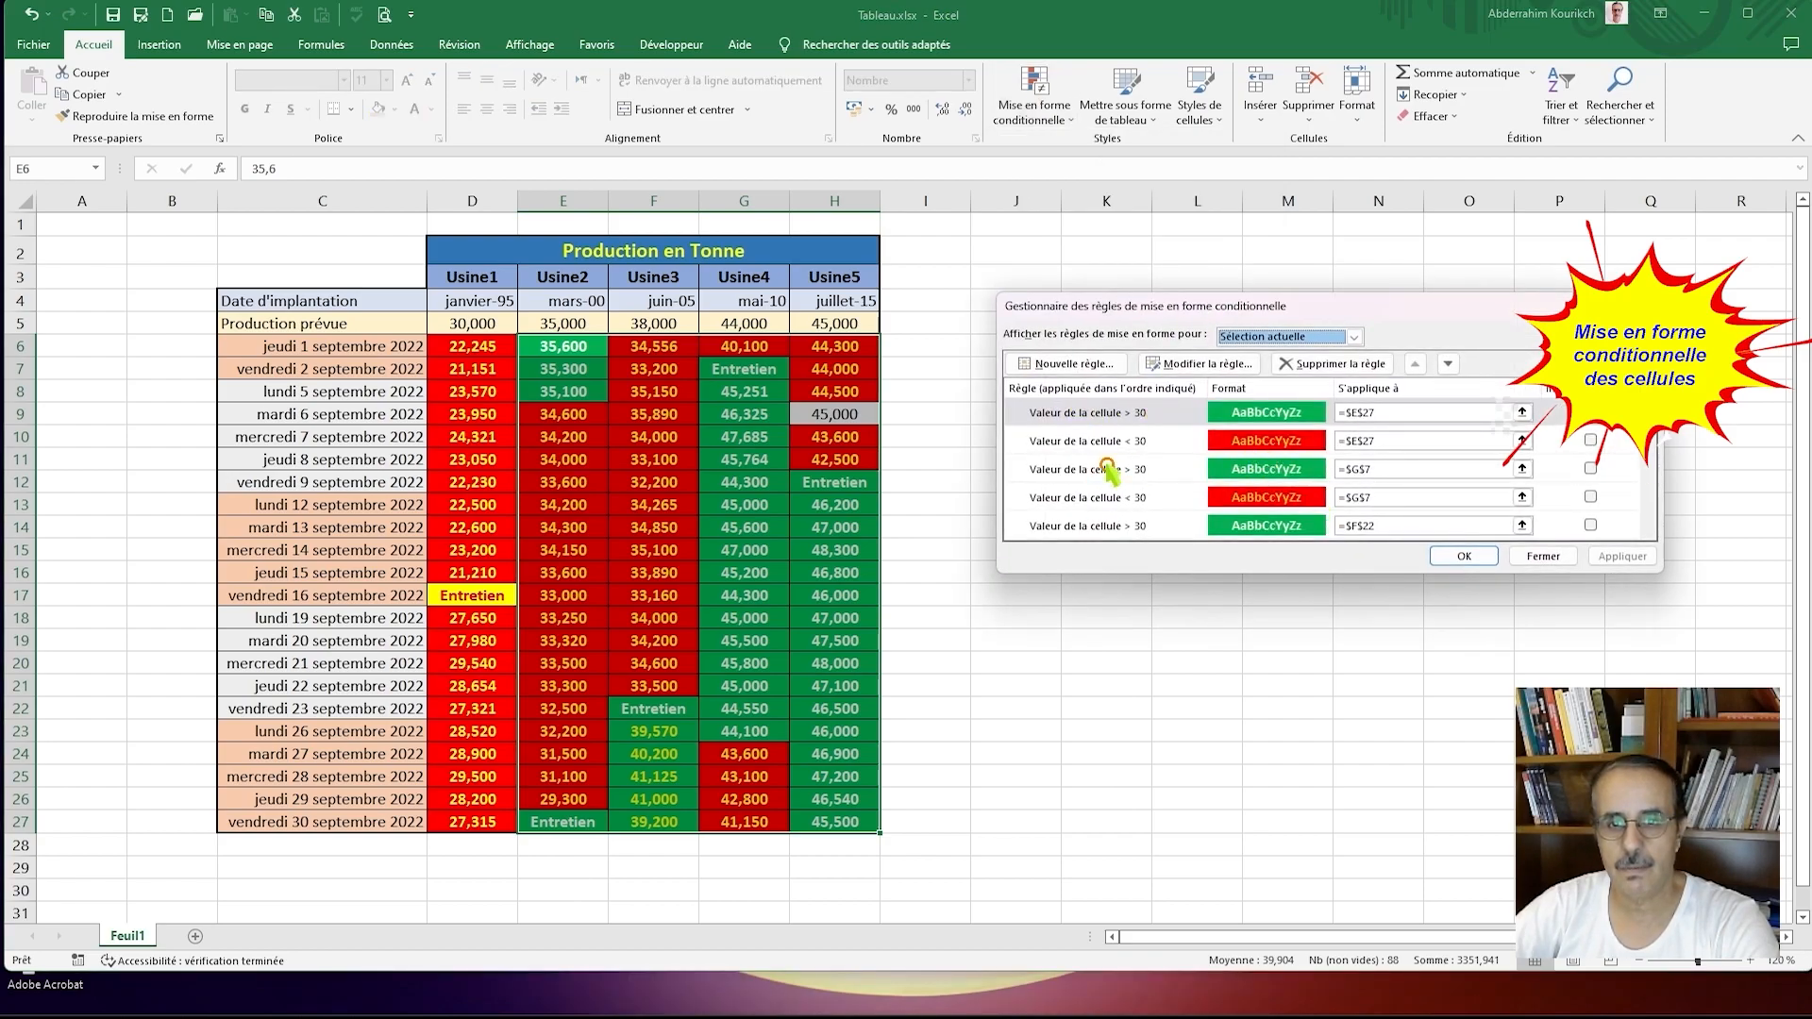
{"action": "left_click", "coordinate": [1071, 365]}
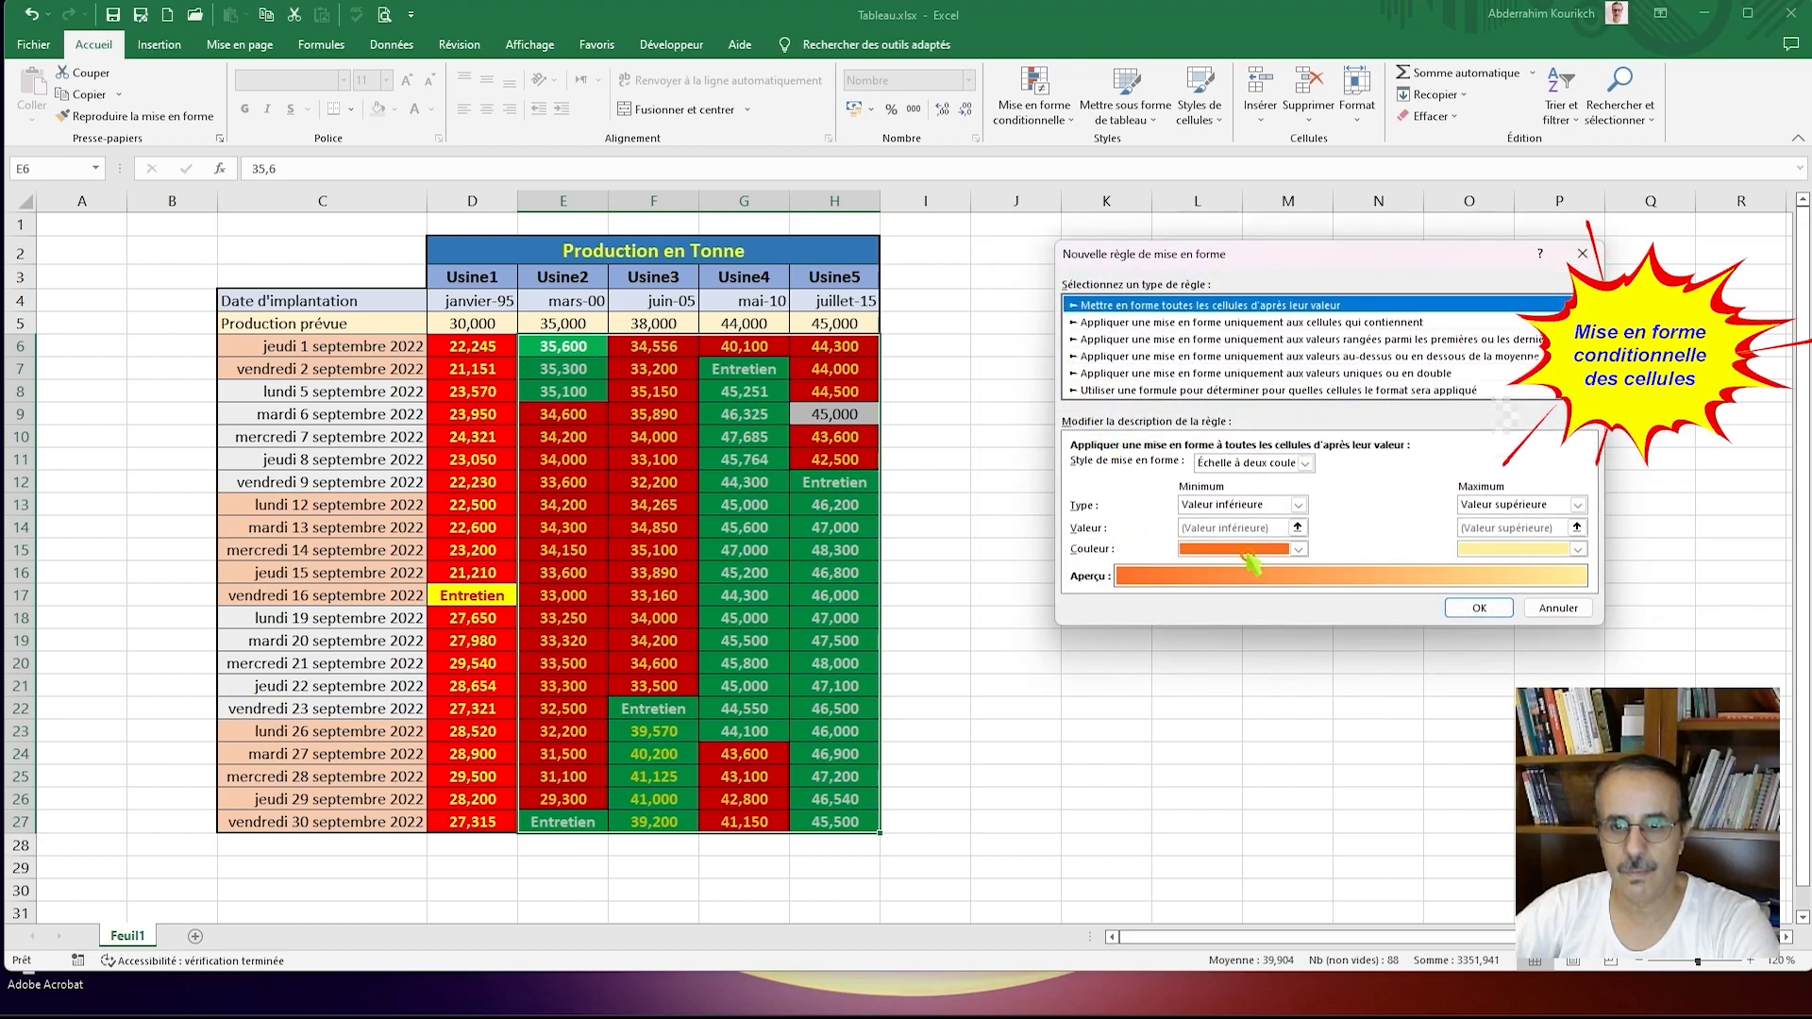
{"action": "left_click", "coordinate": [1168, 324]}
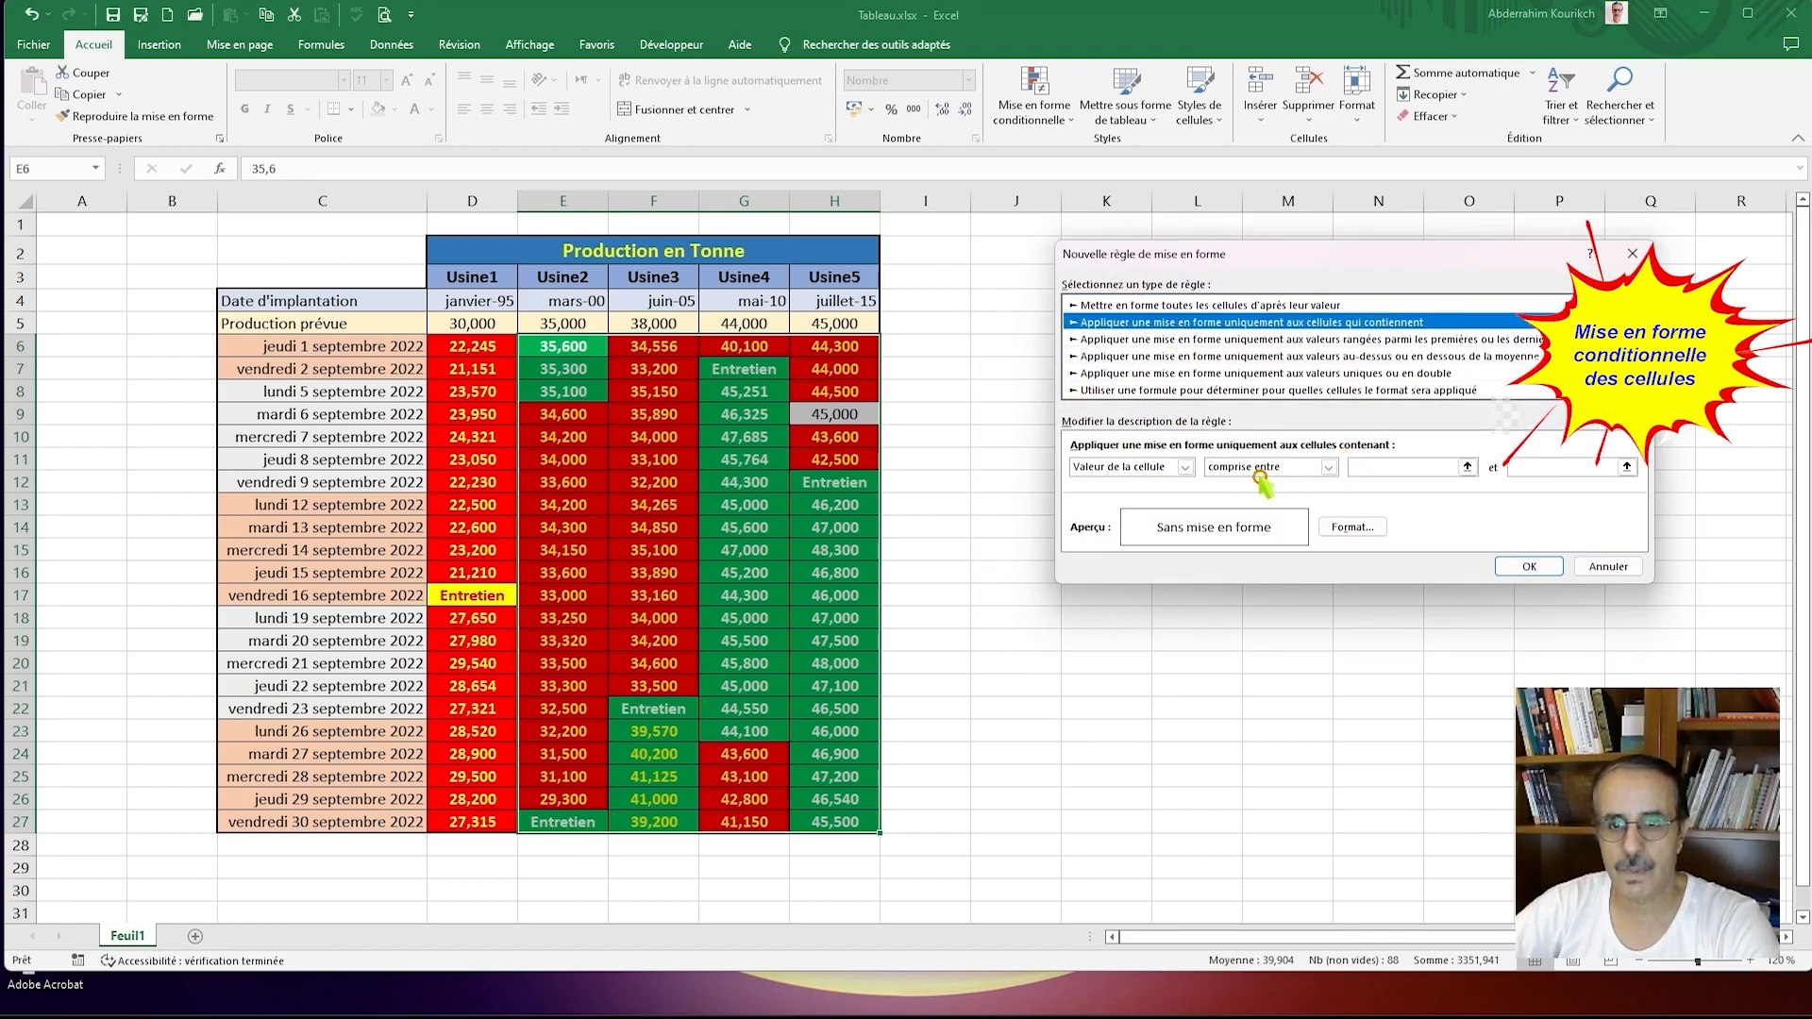
{"action": "left_click", "coordinate": [1328, 468]}
{"action": "left_click", "coordinate": [1224, 509]}
{"action": "left_click", "coordinate": [1438, 467]}
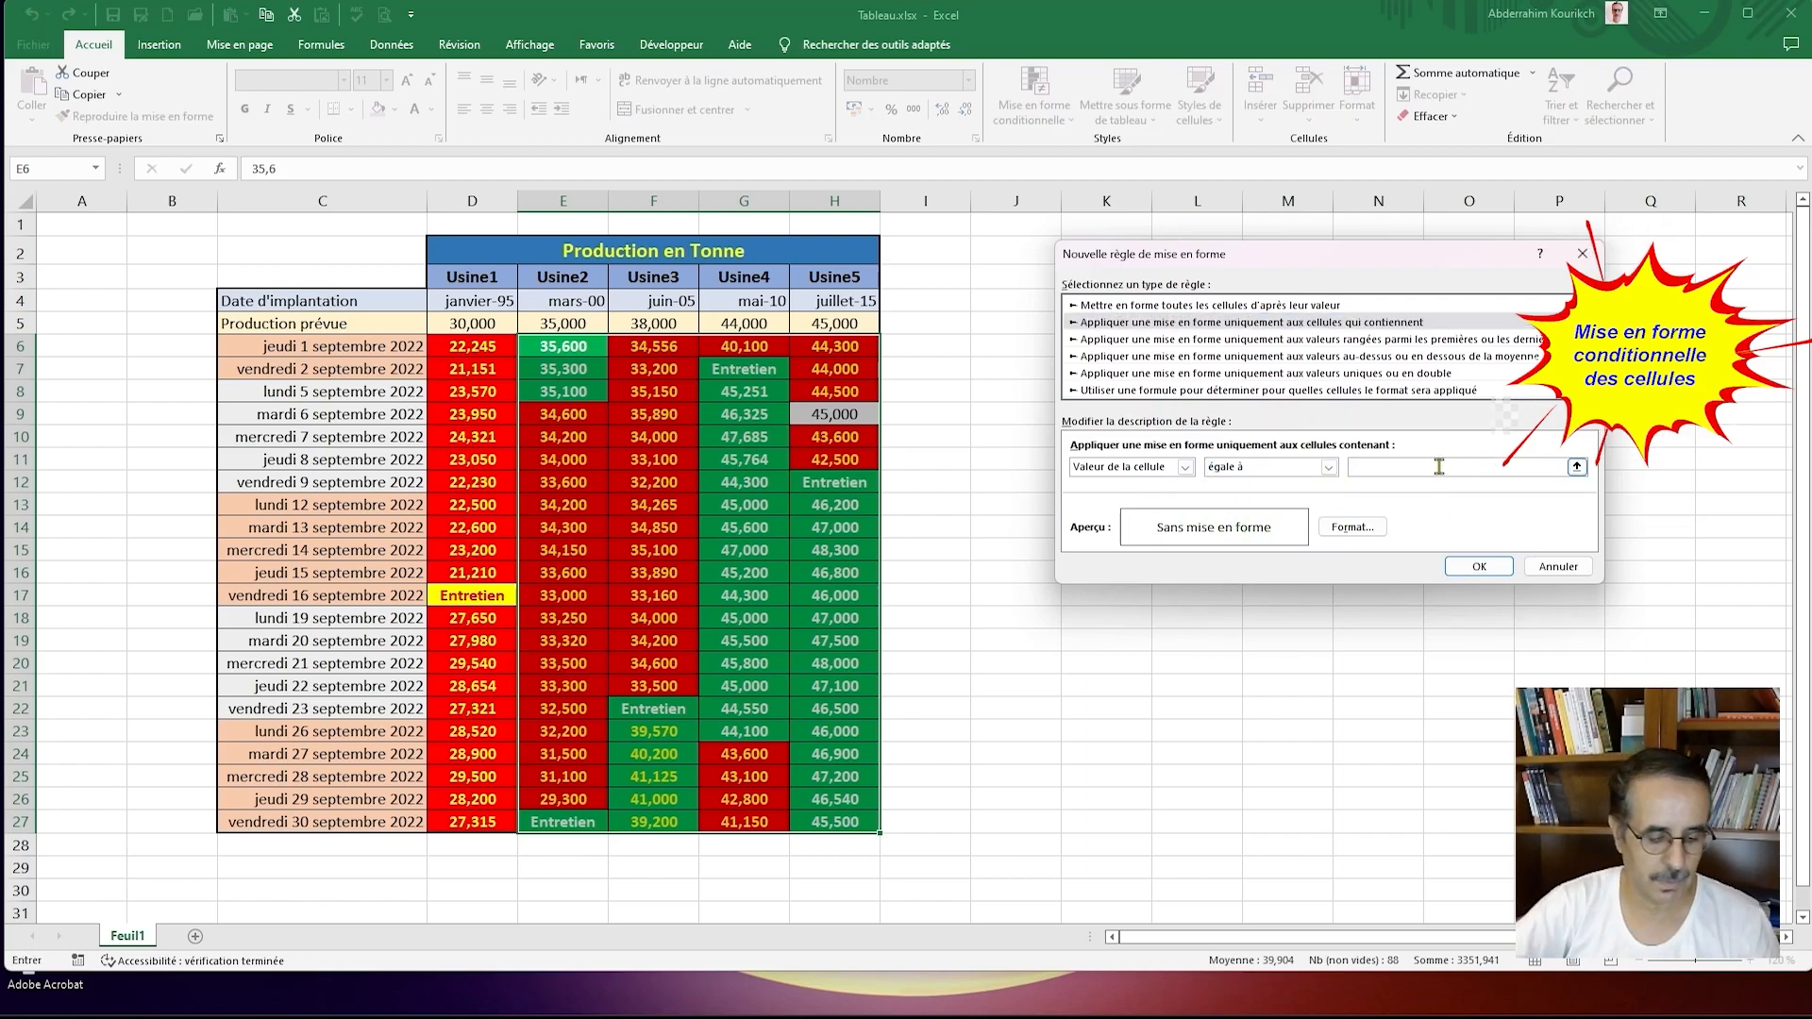
{"action": "type", "text": "En"}
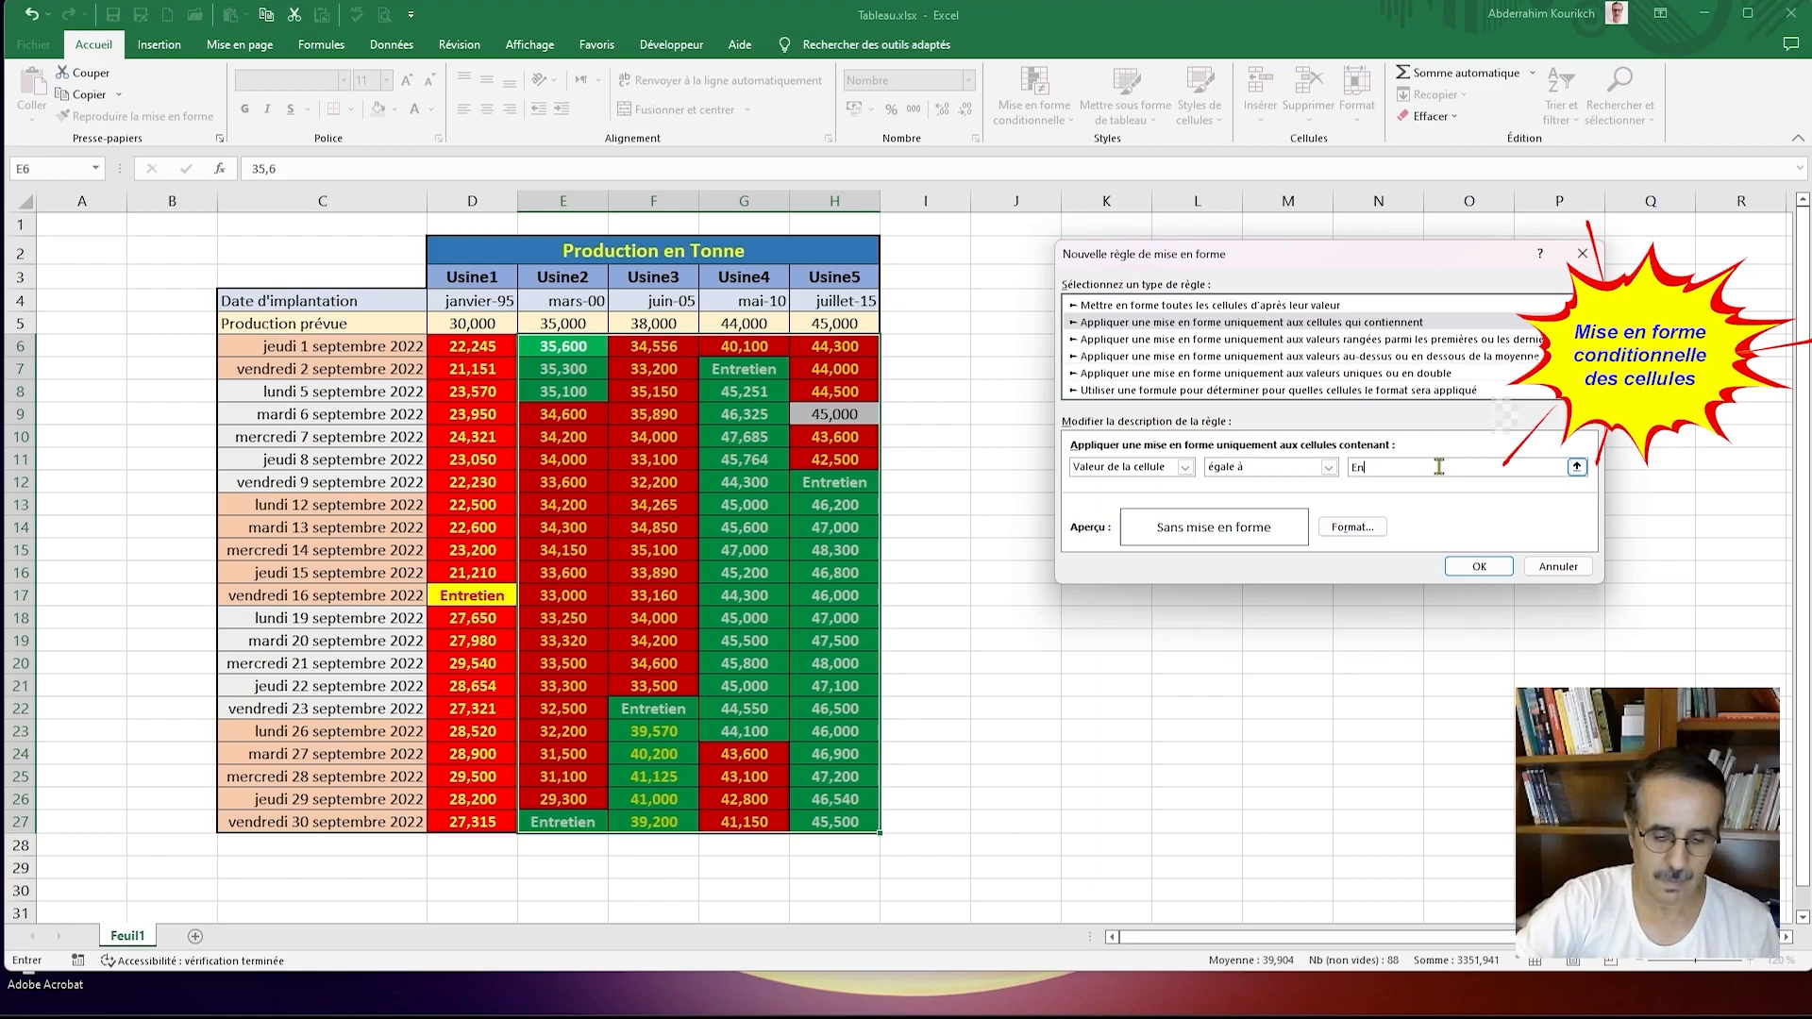
{"action": "type", "text": "tretien"}
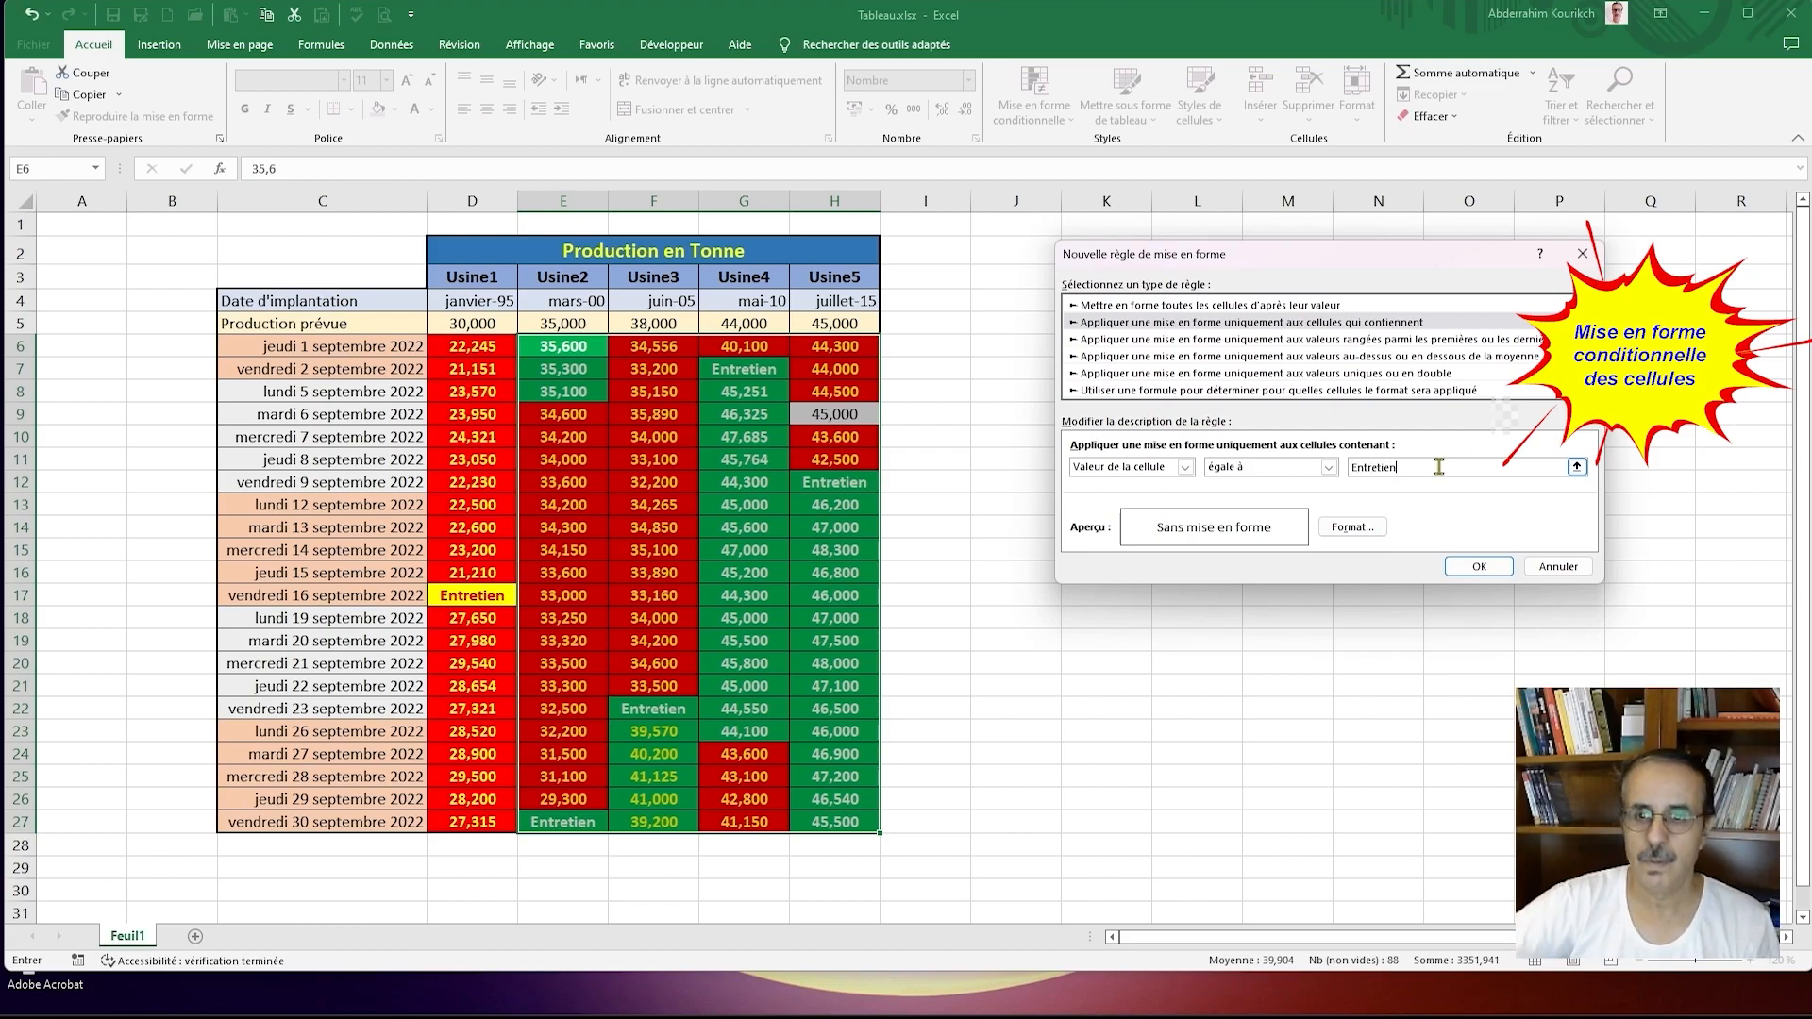
Step: Format the E6:H27 Entretien rule with a bold red font and a yellow fill, and save the new rule
{"action": "left_click", "coordinate": [1366, 528]}
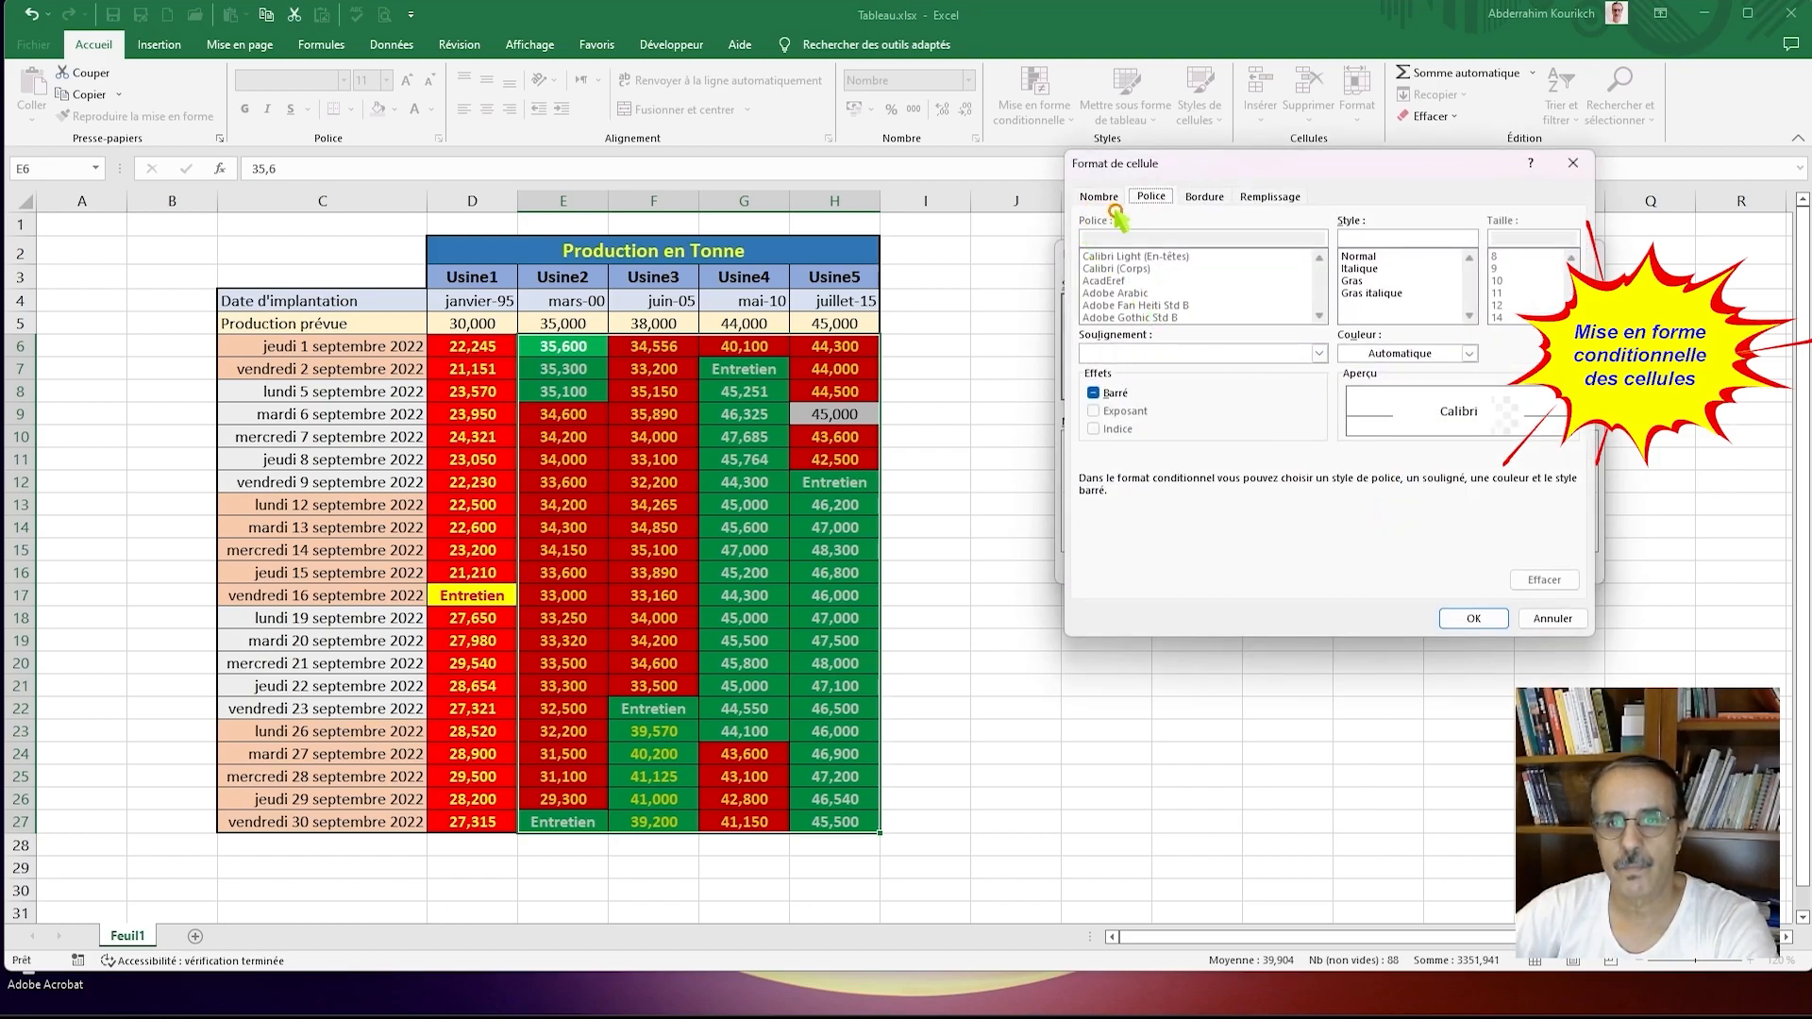
{"action": "left_click", "coordinate": [1357, 281]}
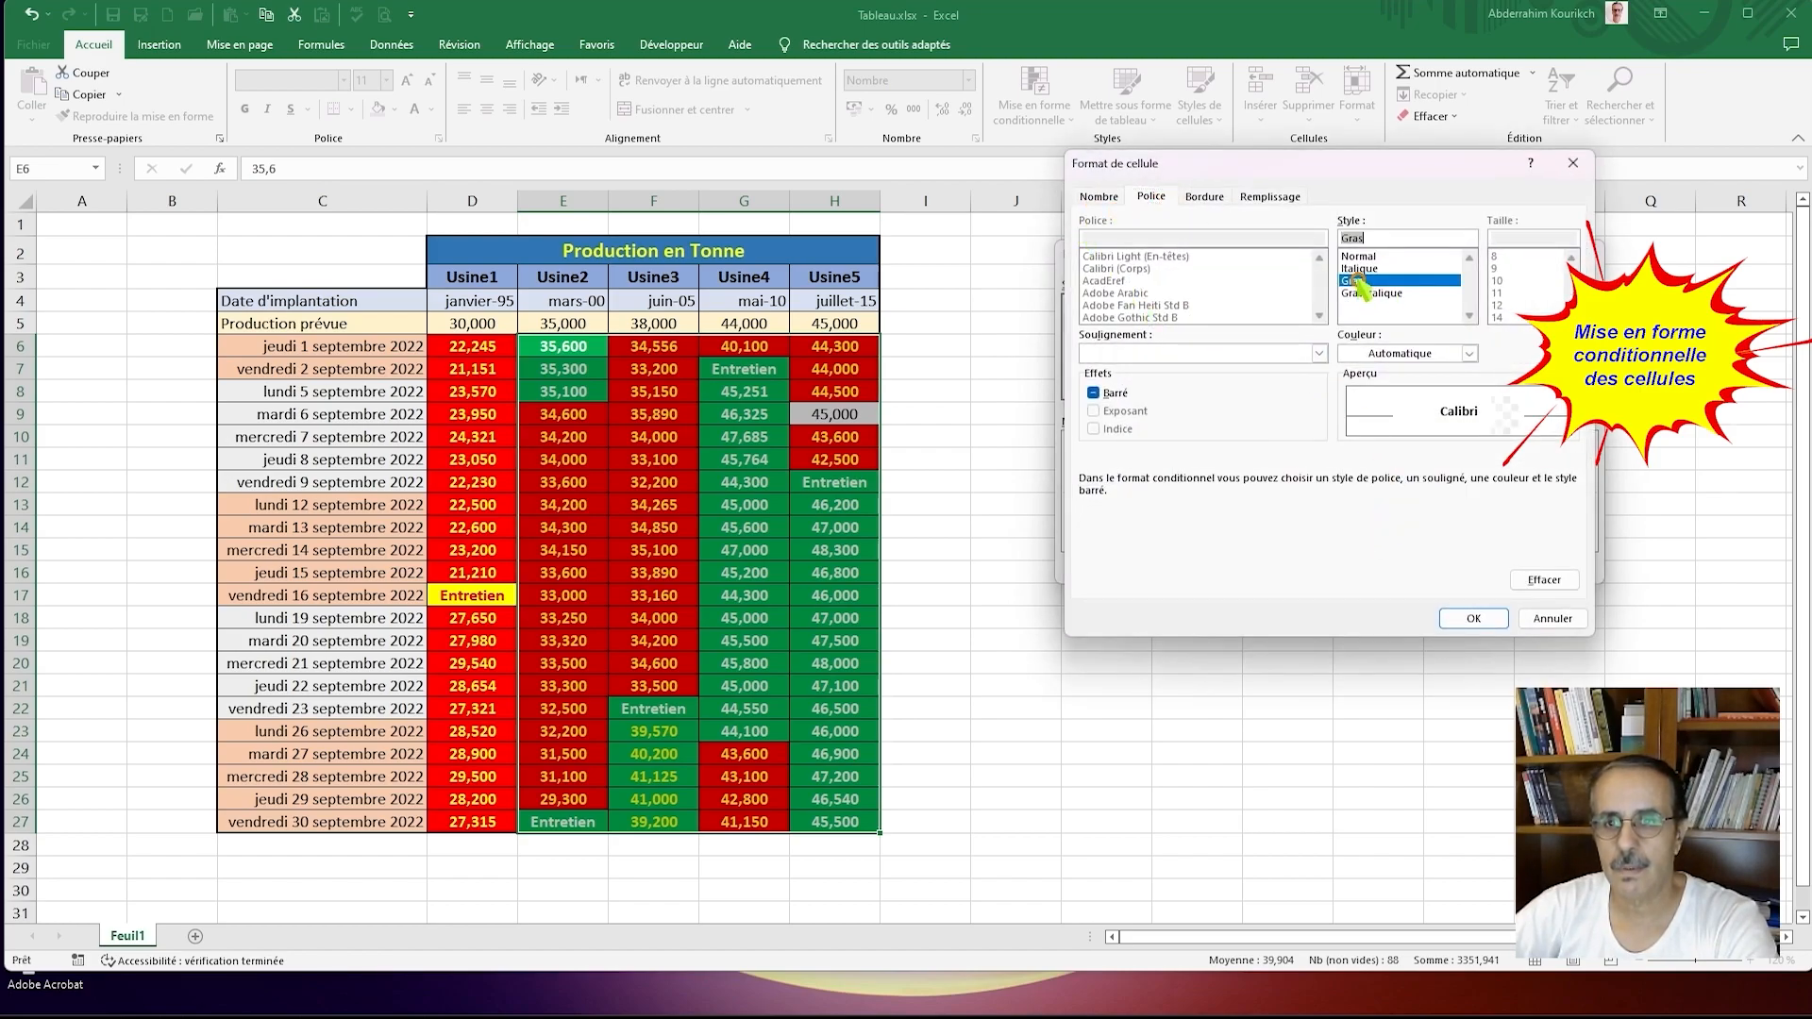
{"action": "left_click", "coordinate": [1468, 353]}
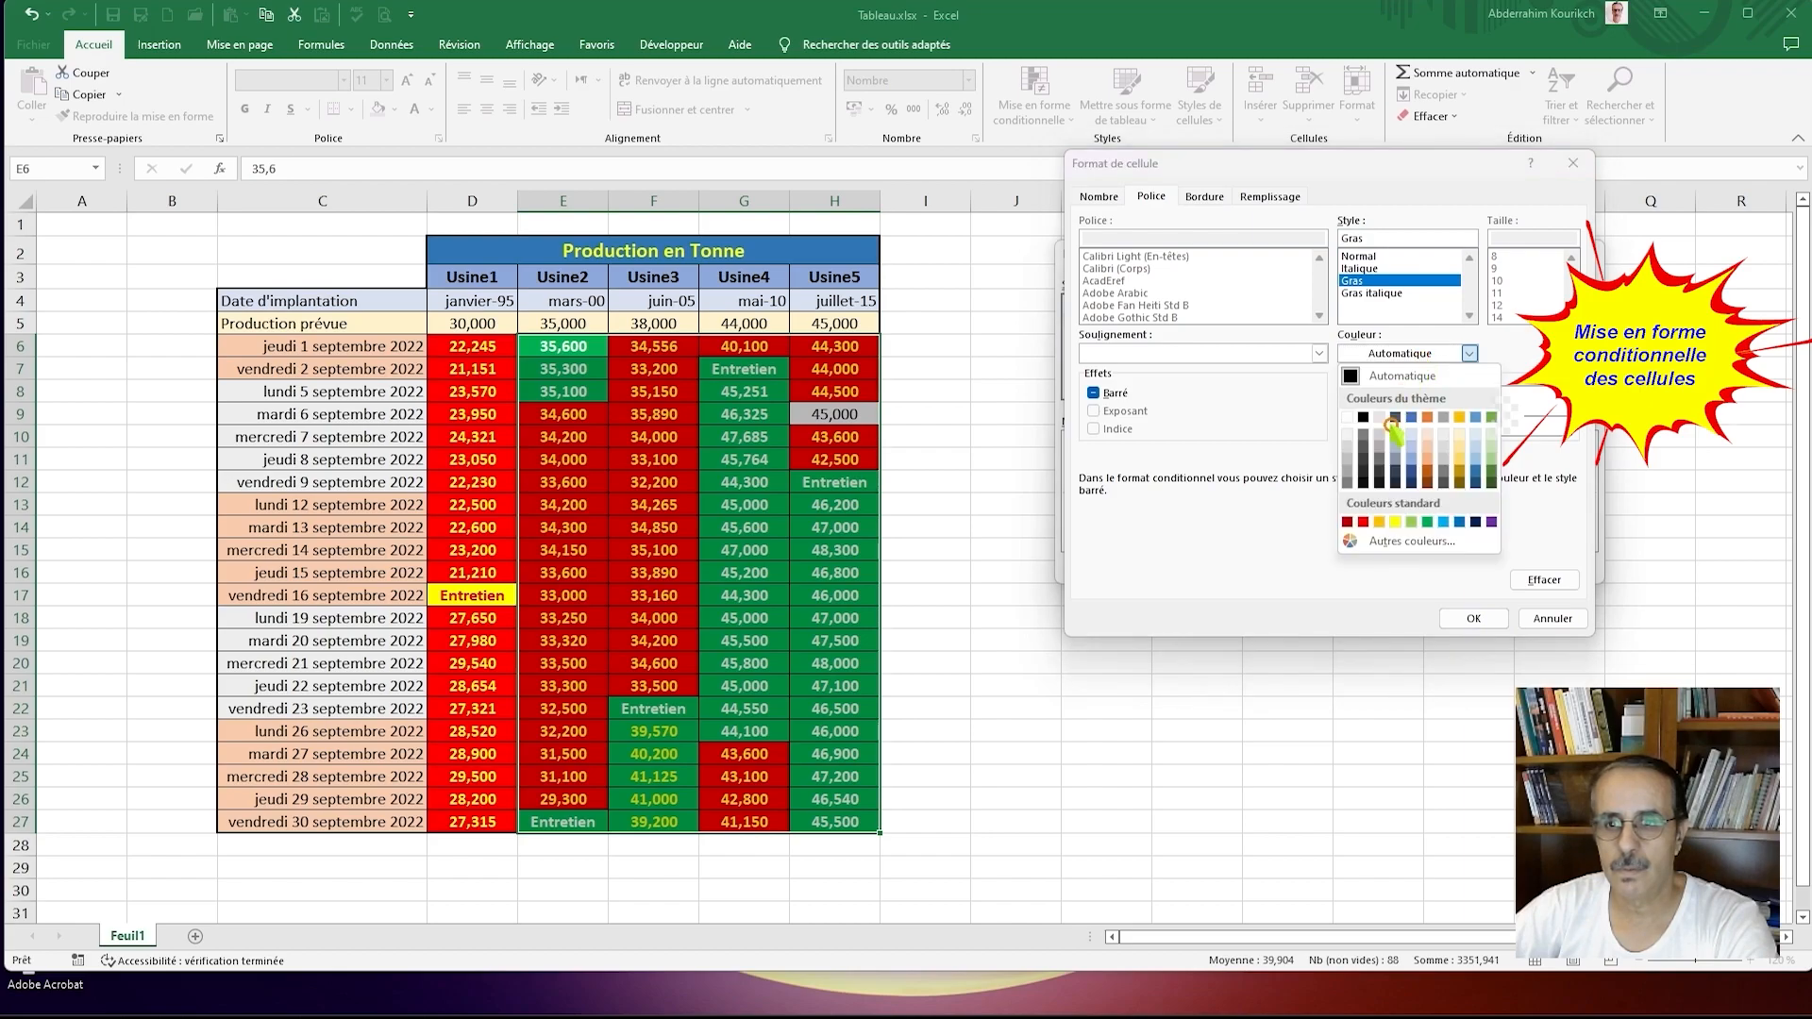
{"action": "left_click", "coordinate": [1364, 521]}
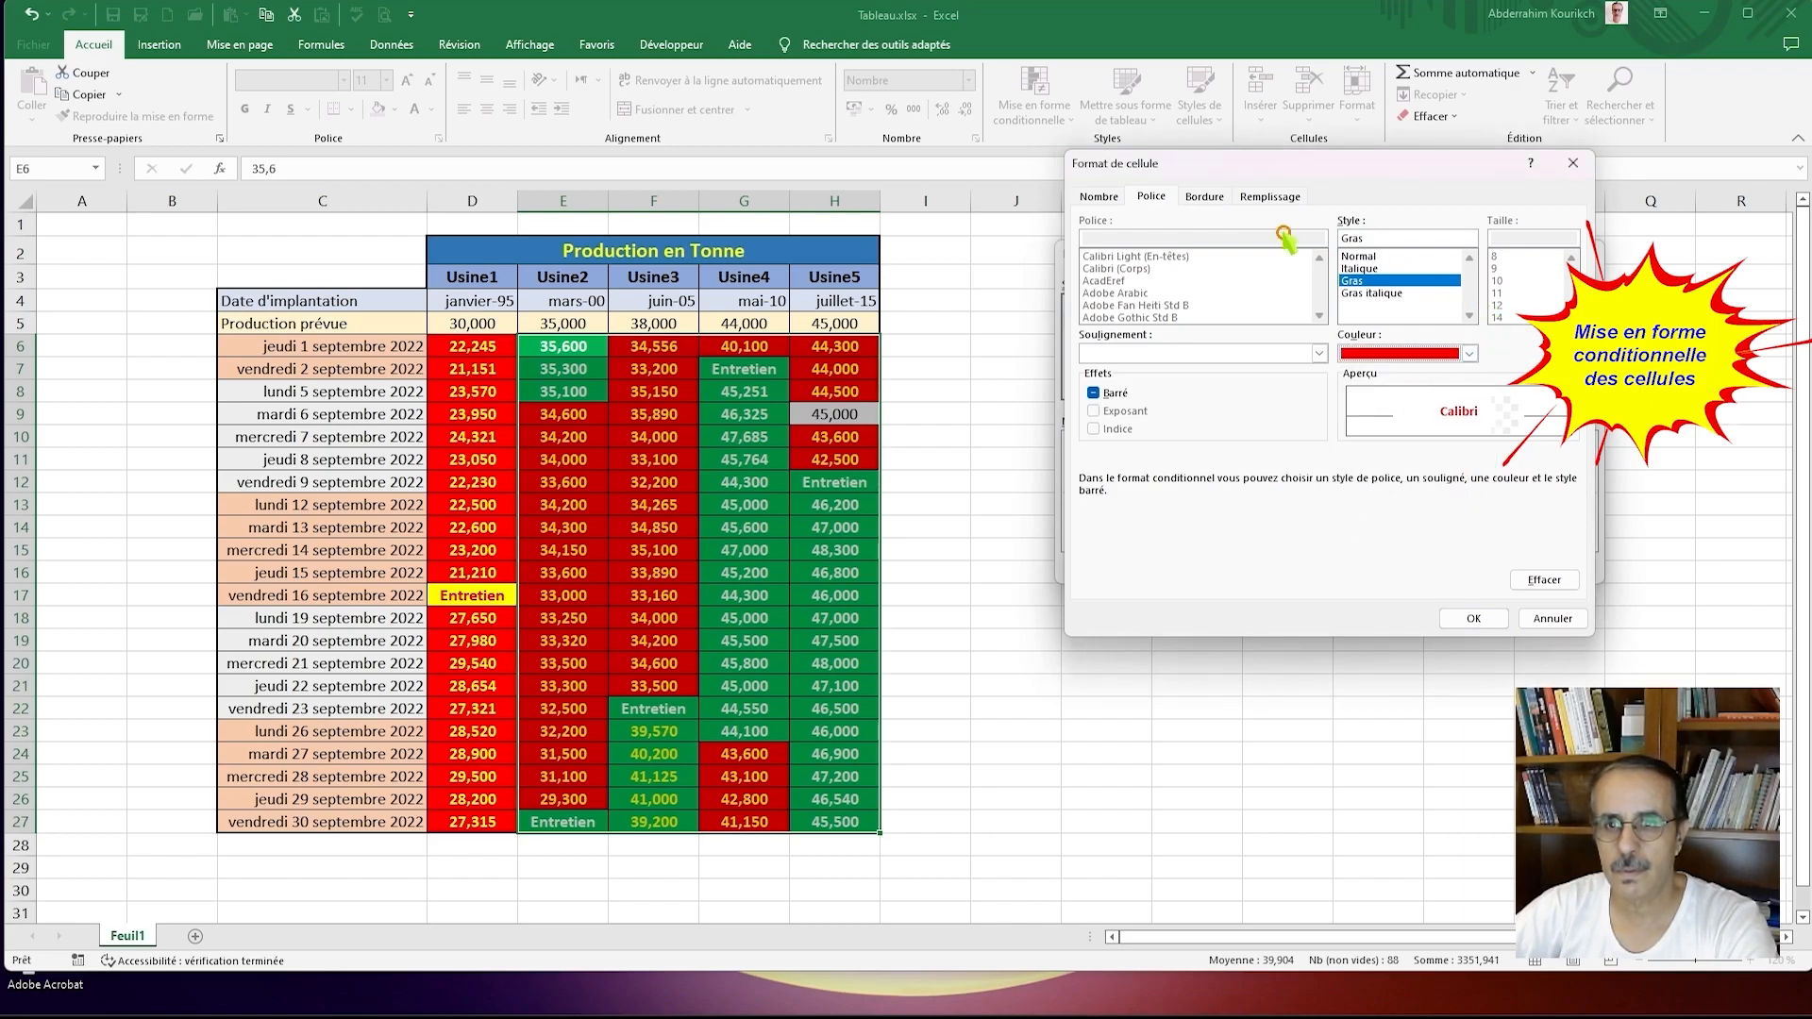
{"action": "left_click", "coordinate": [1283, 196]}
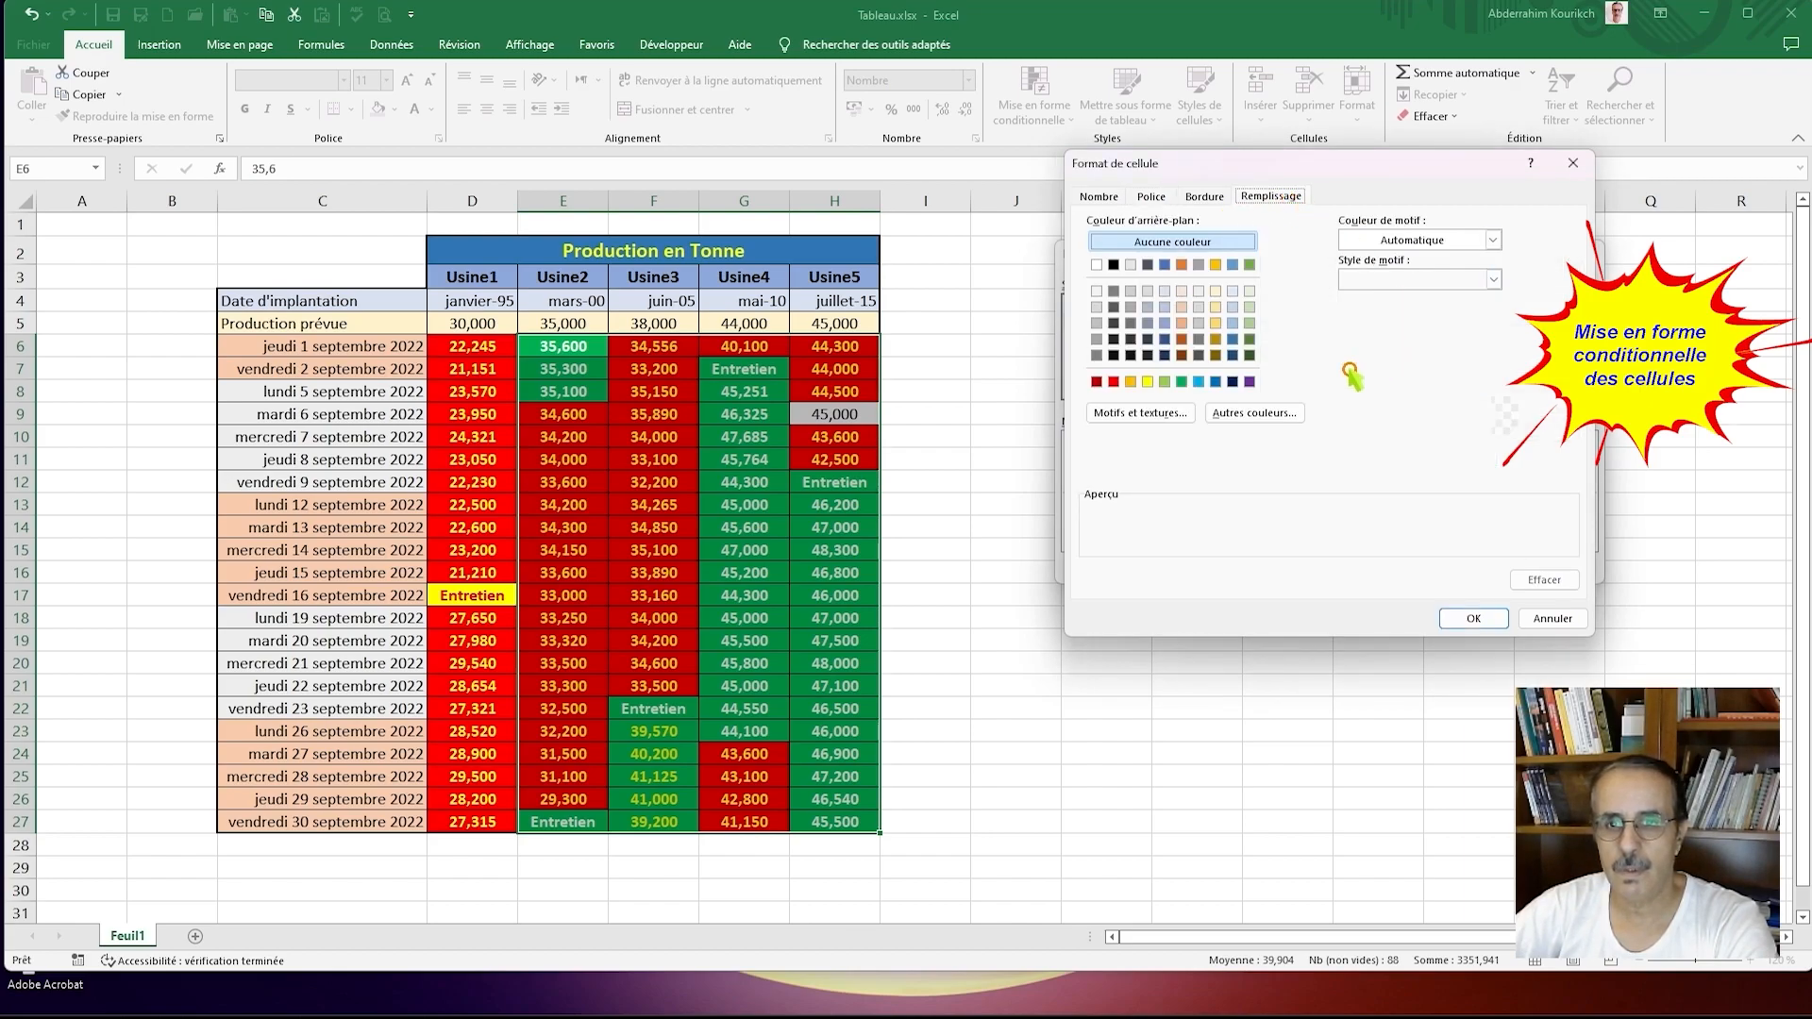
{"action": "left_click", "coordinate": [1150, 381]}
{"action": "left_click", "coordinate": [1453, 620]}
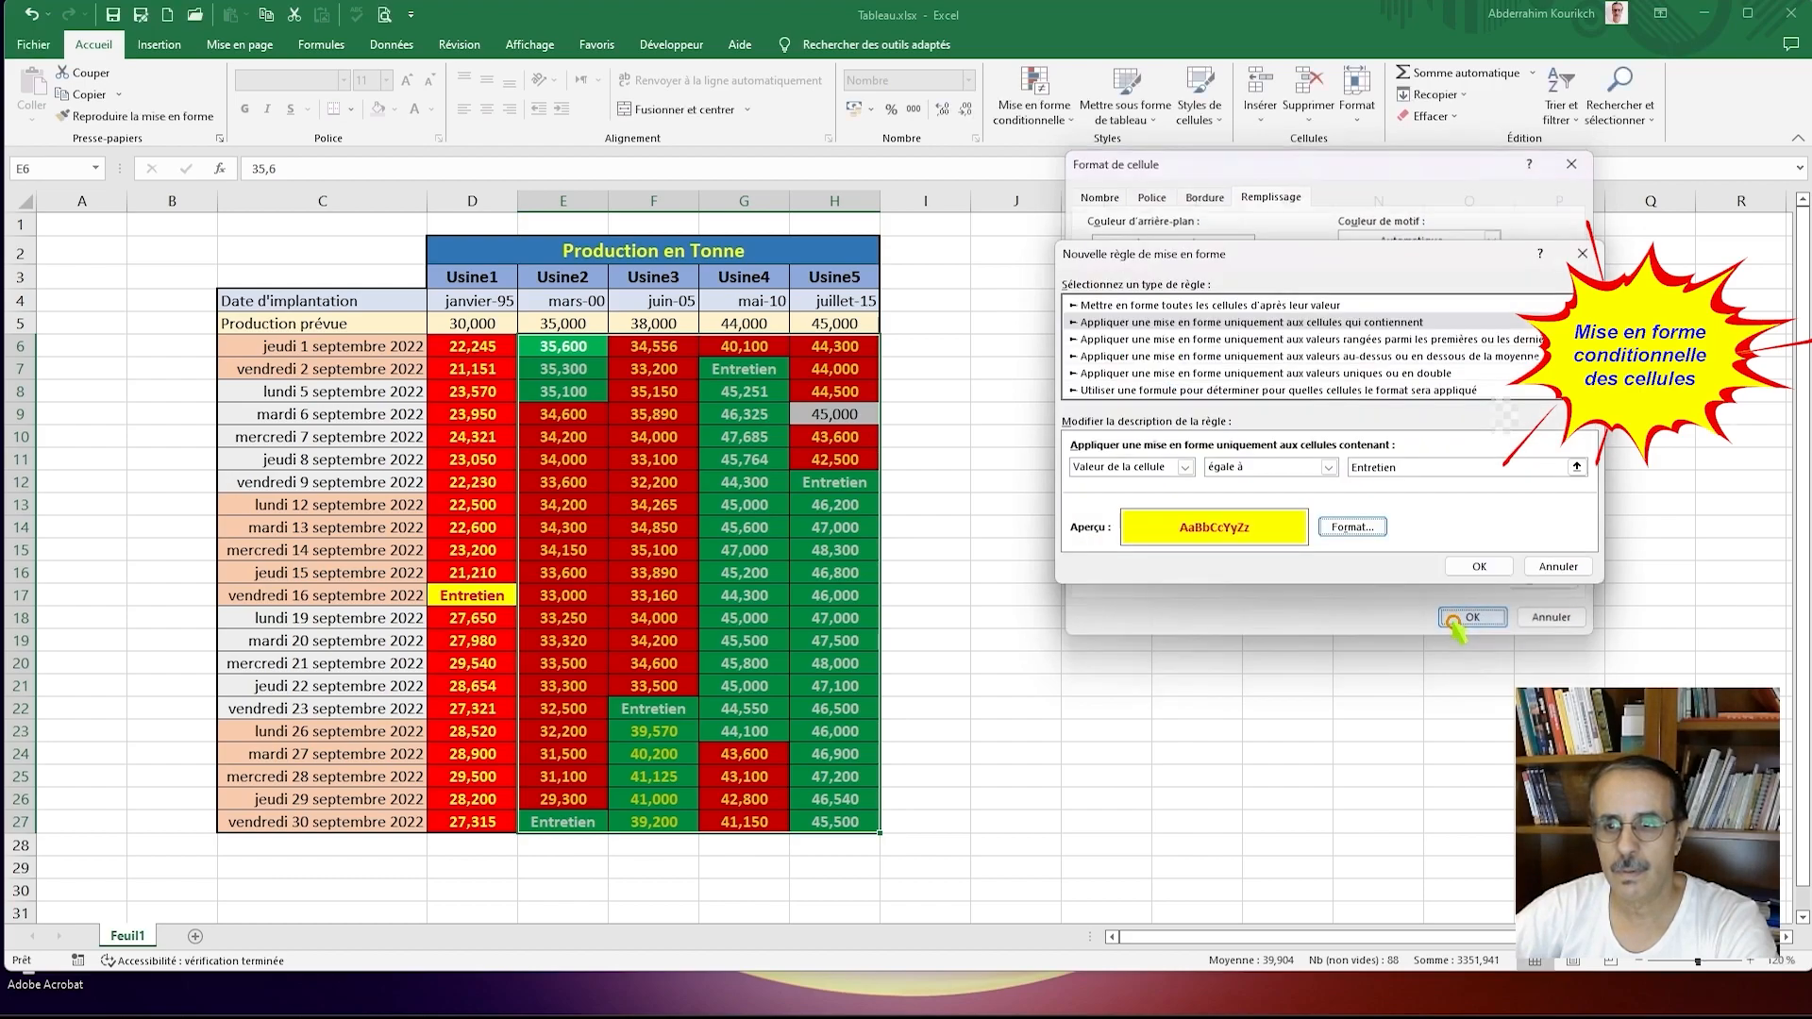
{"action": "left_click", "coordinate": [1482, 566]}
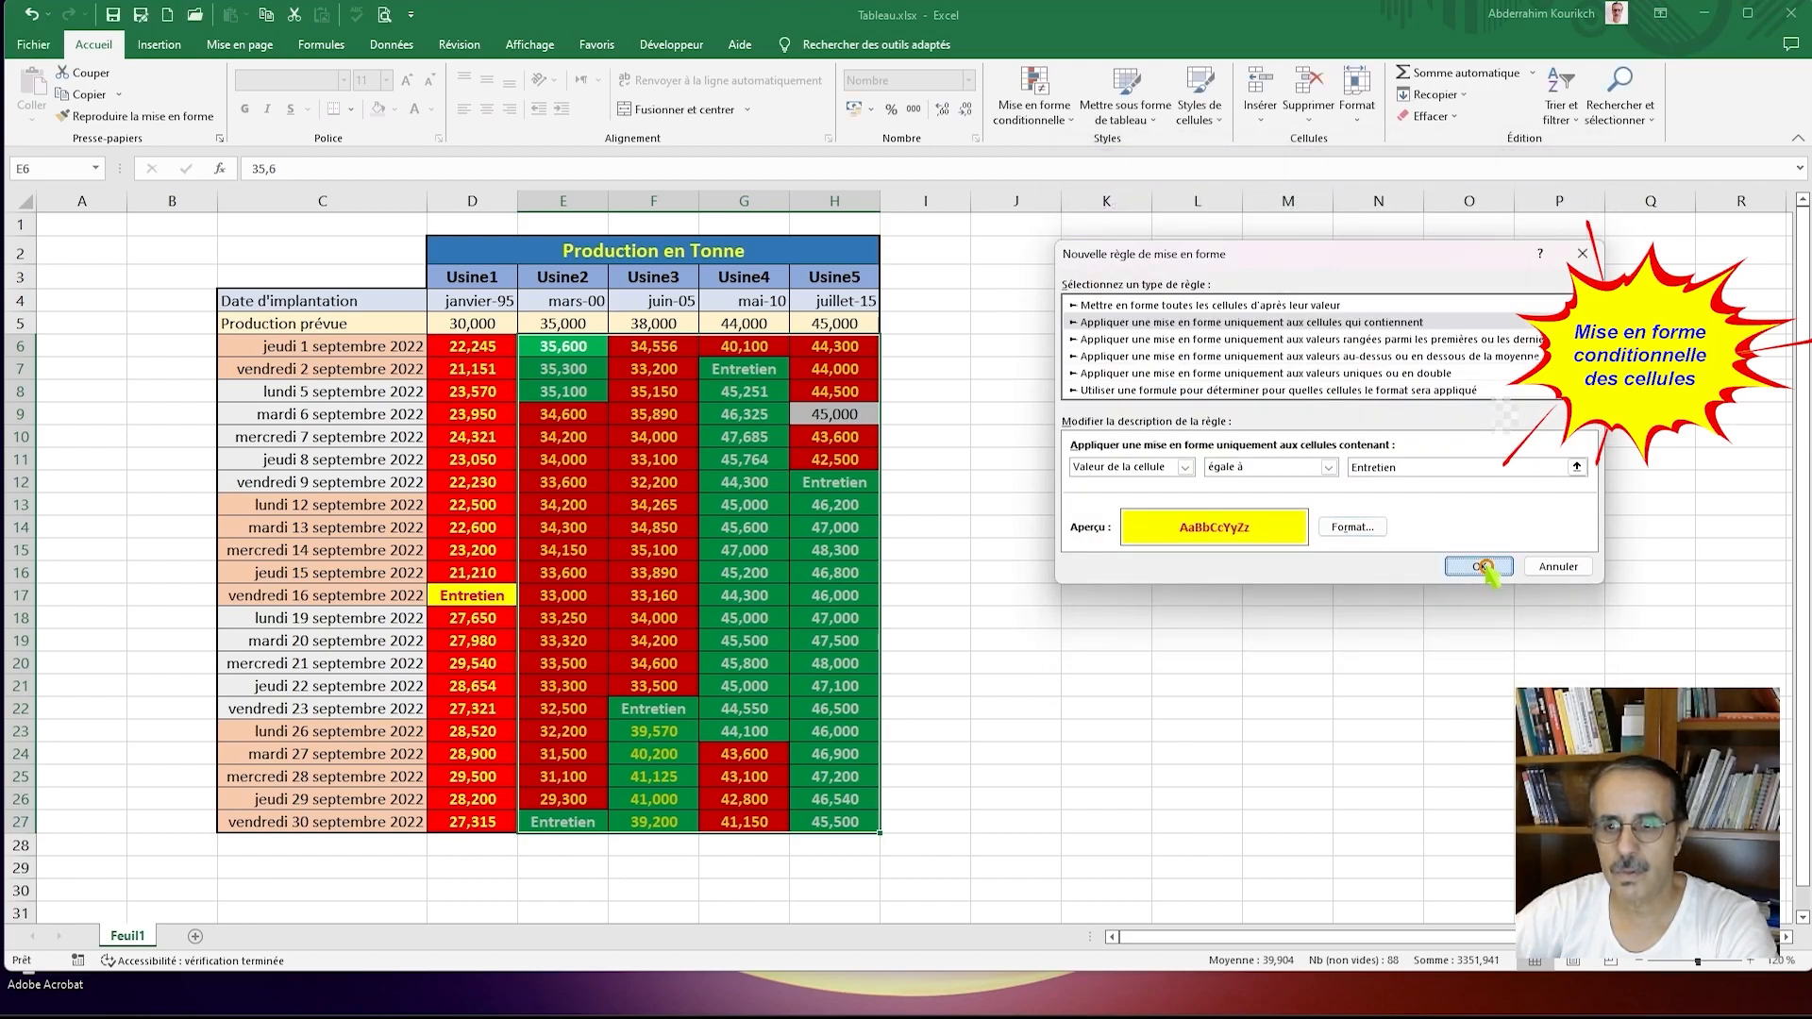
Step: Apply the yellow Entretien rule to E6:H27, close the rules manager and check the highlighted Entretien cells across all factories
{"action": "left_click", "coordinate": [1622, 557]}
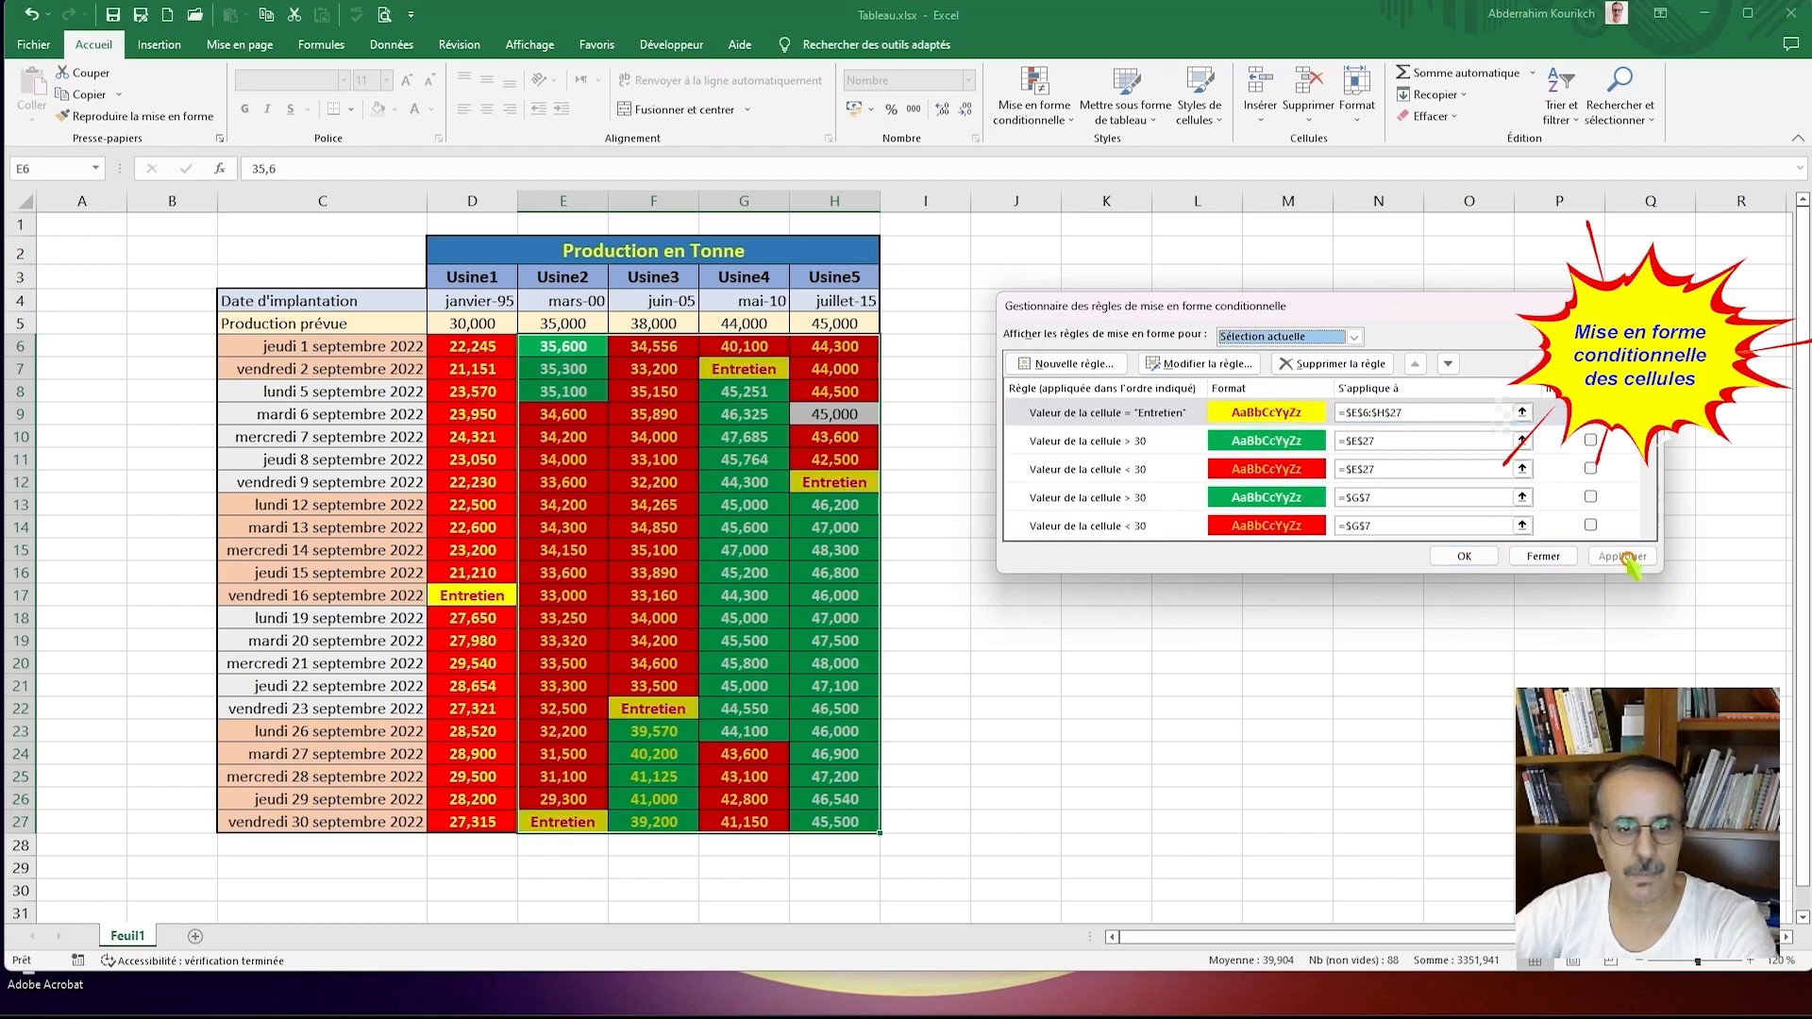
{"action": "left_click", "coordinate": [1540, 557]}
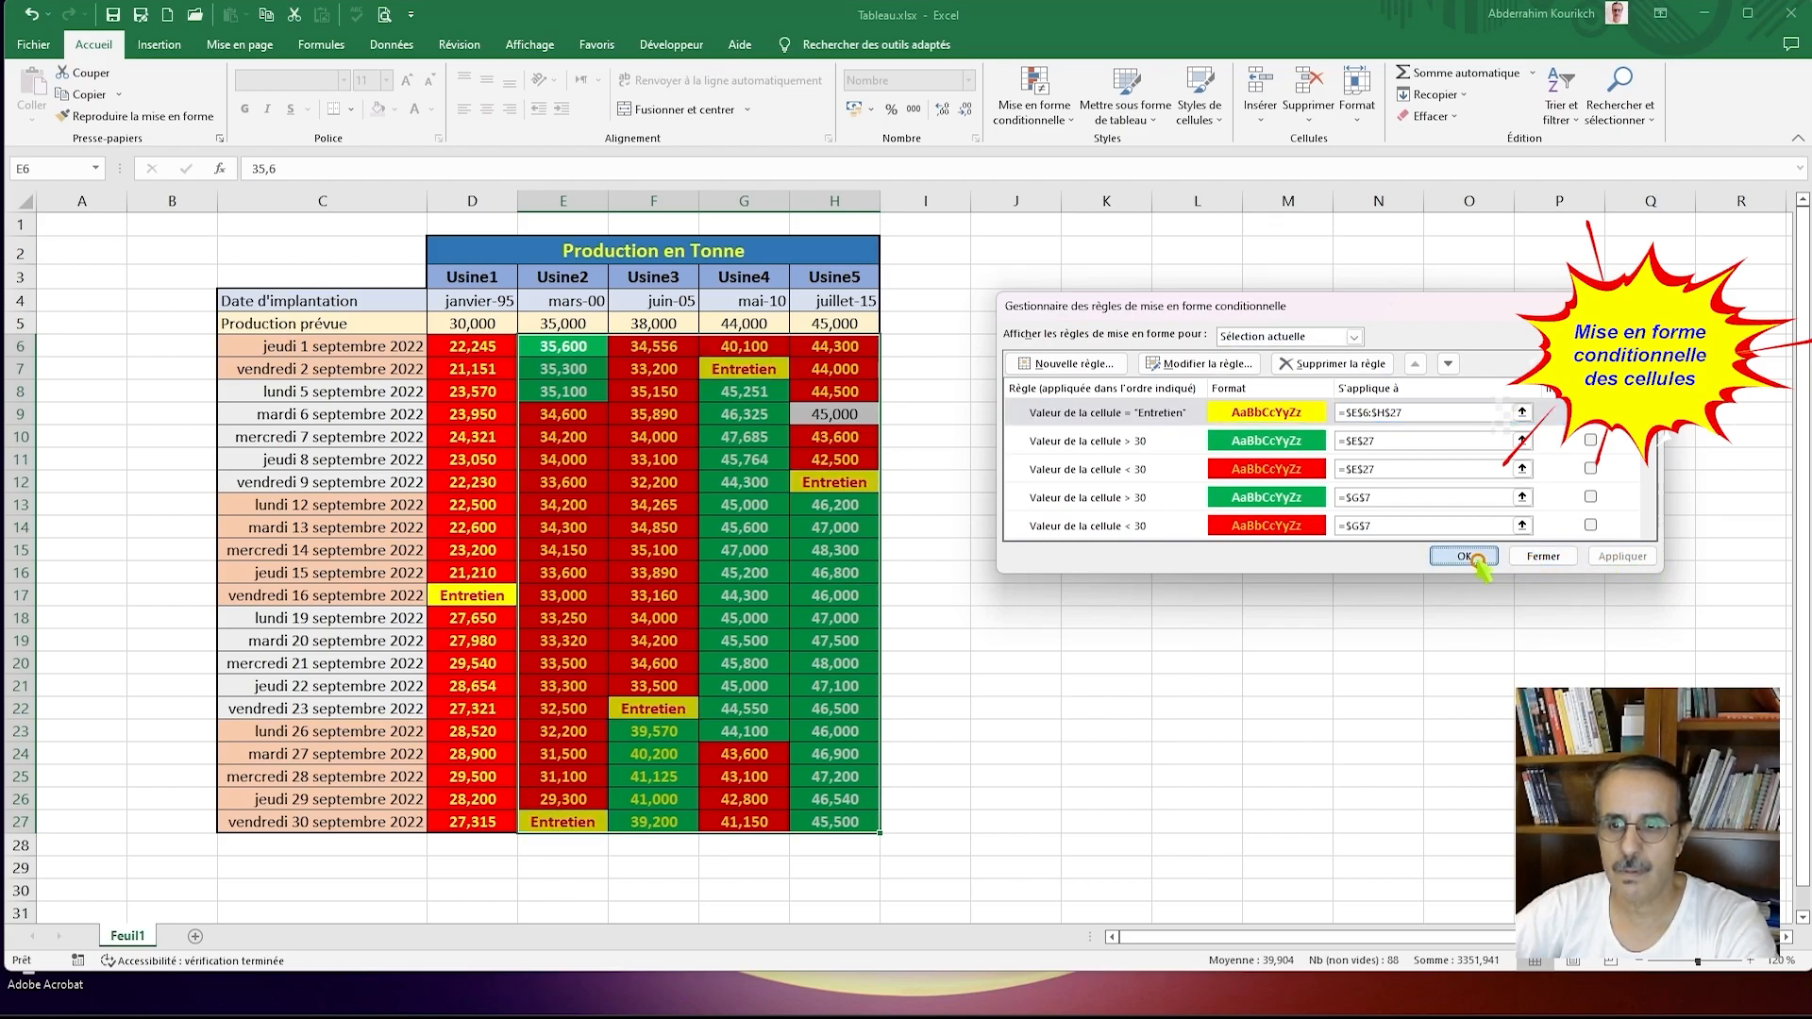
{"action": "left_click", "coordinate": [1024, 597]}
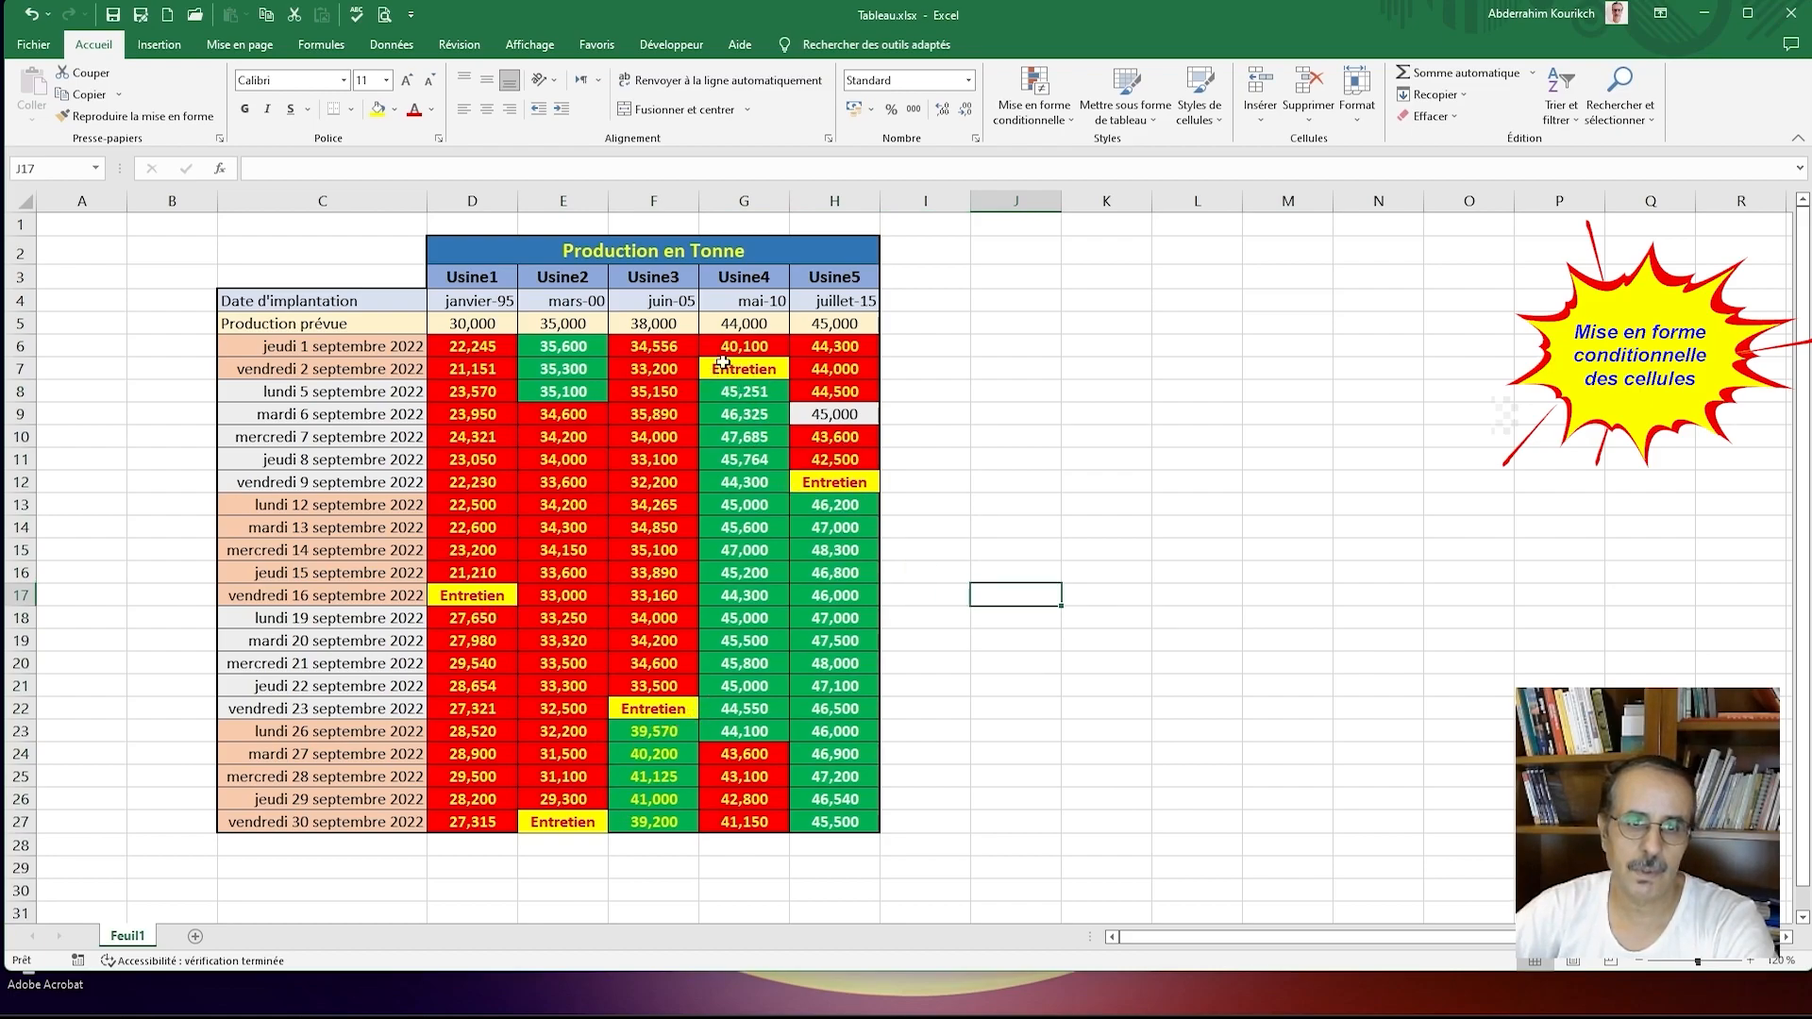
{"action": "scroll", "coordinate": [1029, 590], "scroll_direction": "down", "scroll_amount": 2}
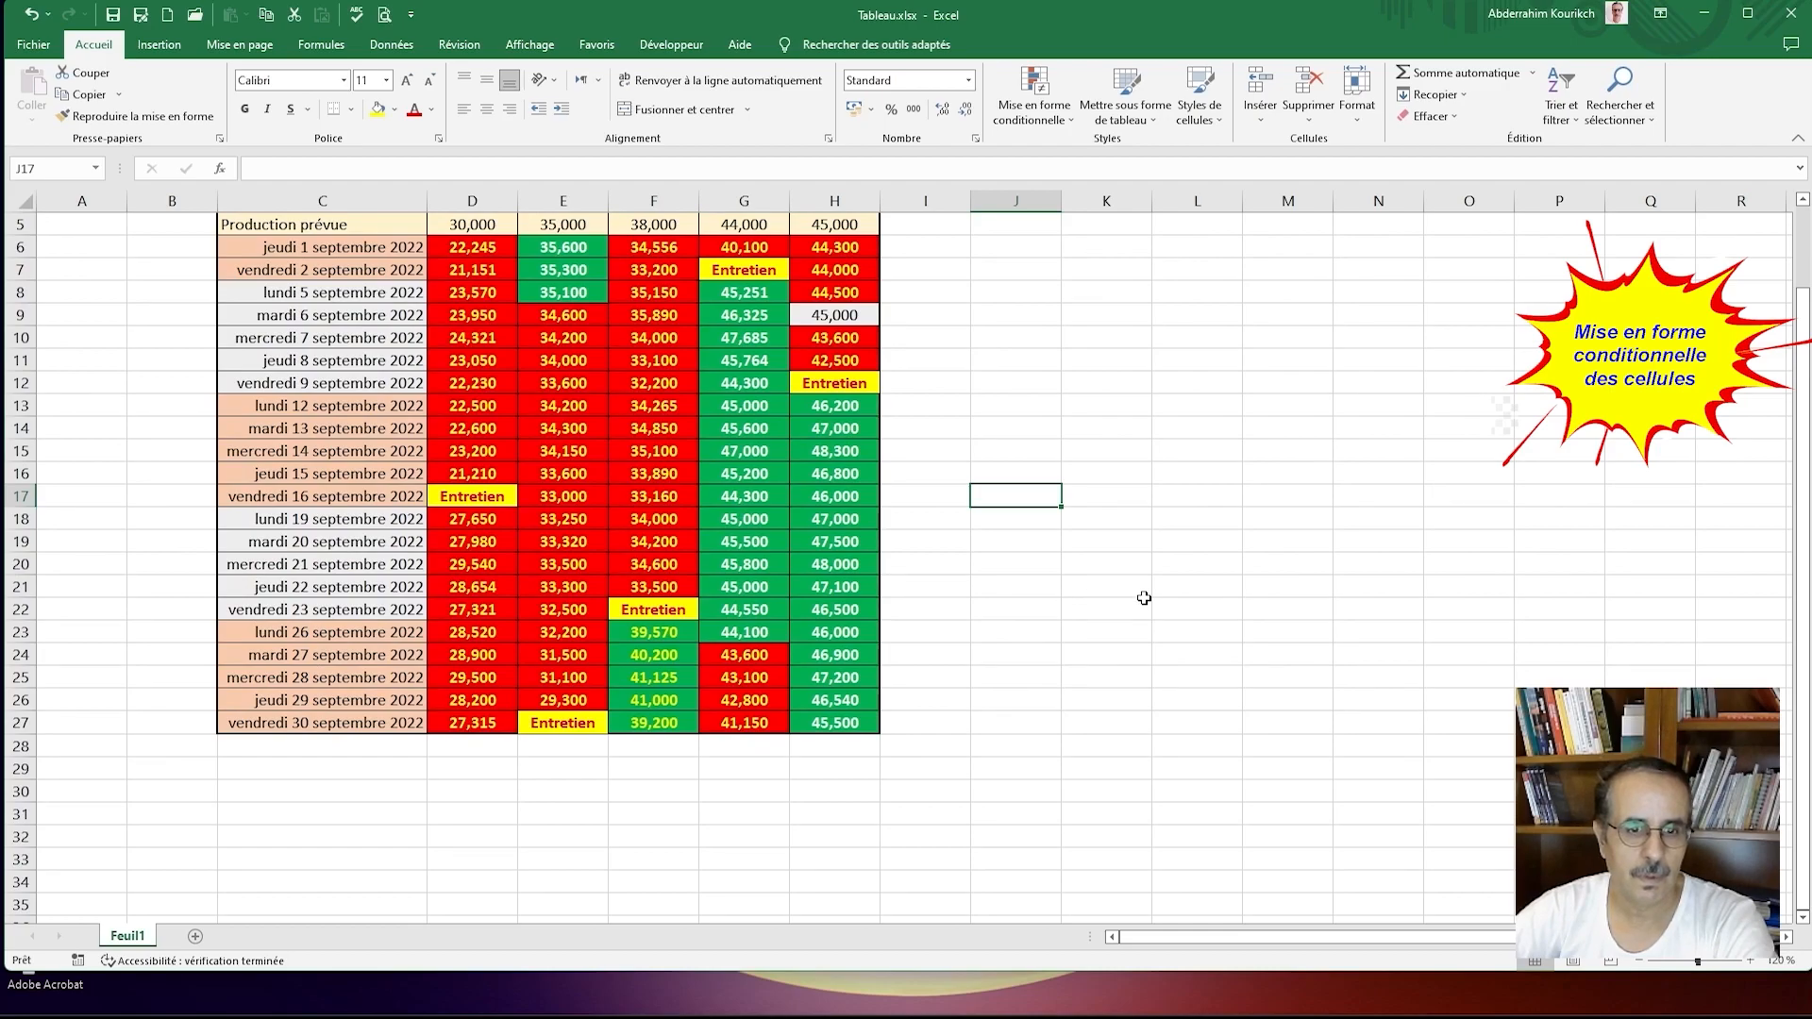
{"action": "scroll", "coordinate": [1179, 603], "scroll_direction": "up", "scroll_amount": 1}
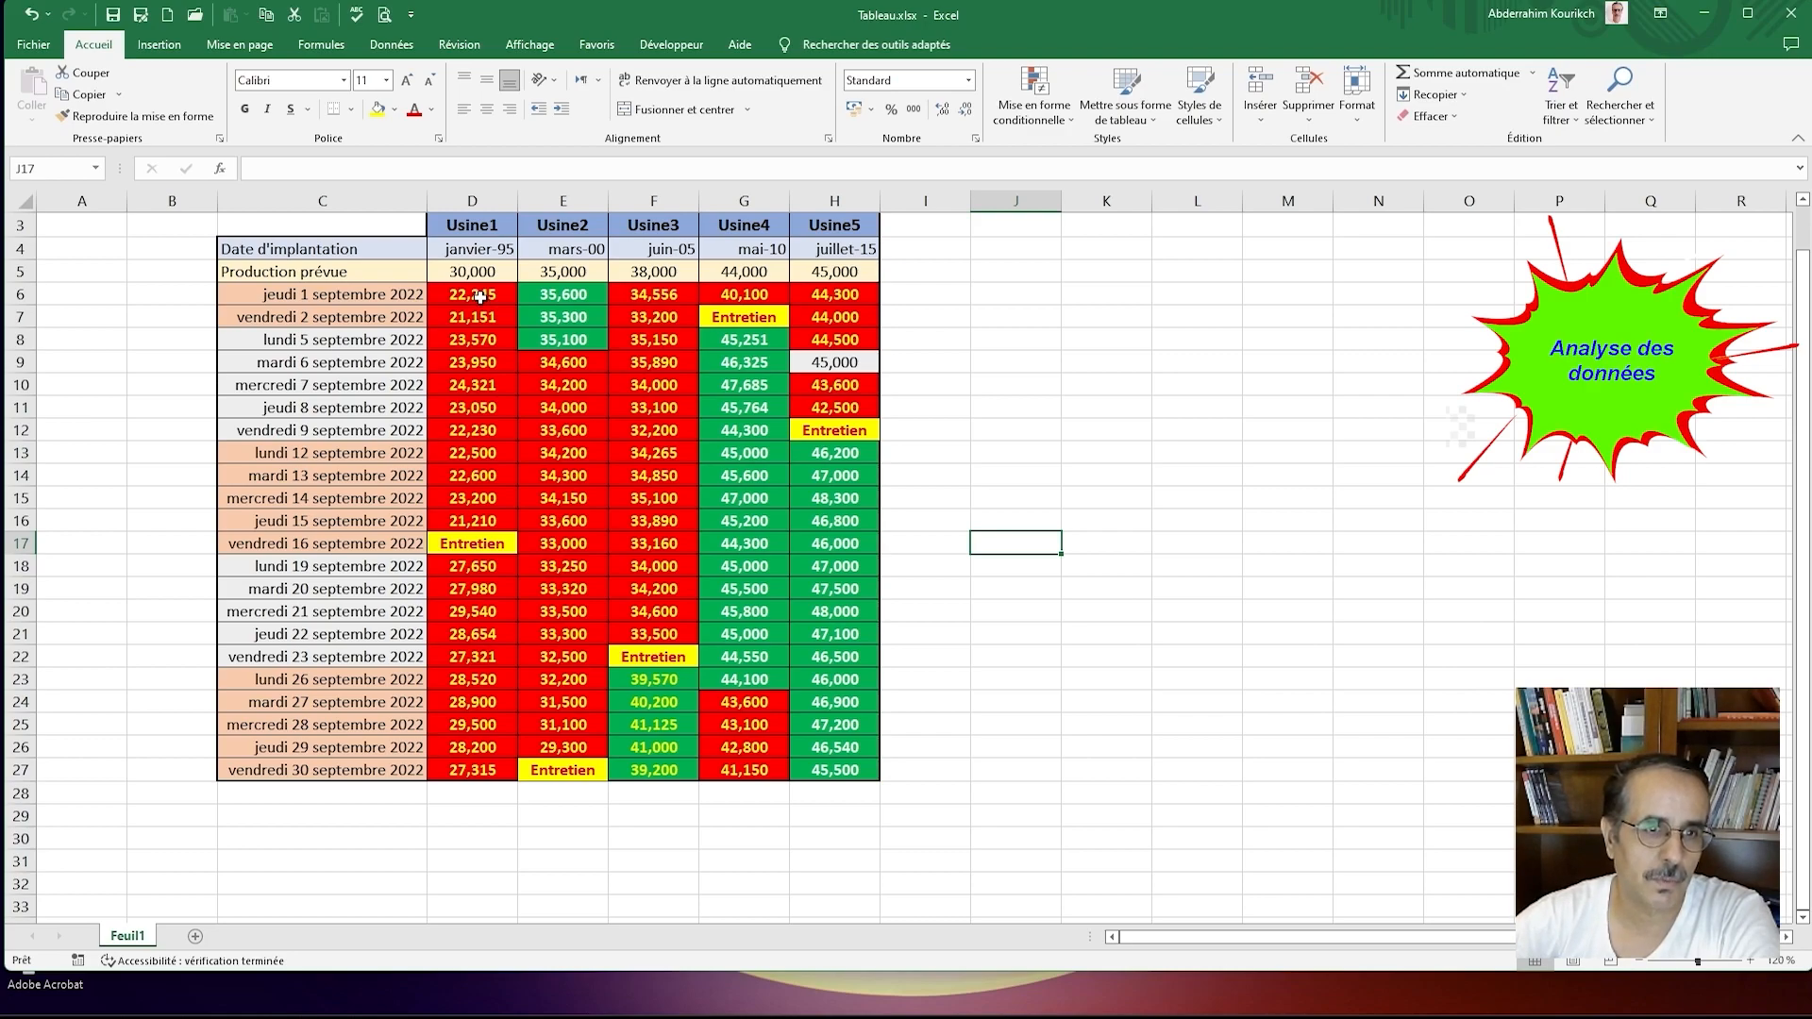
Step: Compare the Usine1 daily production before the maintenance day with the planned production in D5
{"action": "left_click_drag", "start_coordinate": [467, 302], "coordinate": [465, 432]}
{"action": "left_click_drag", "start_coordinate": [465, 521], "coordinate": [443, 755]}
{"action": "left_click", "coordinate": [457, 683]}
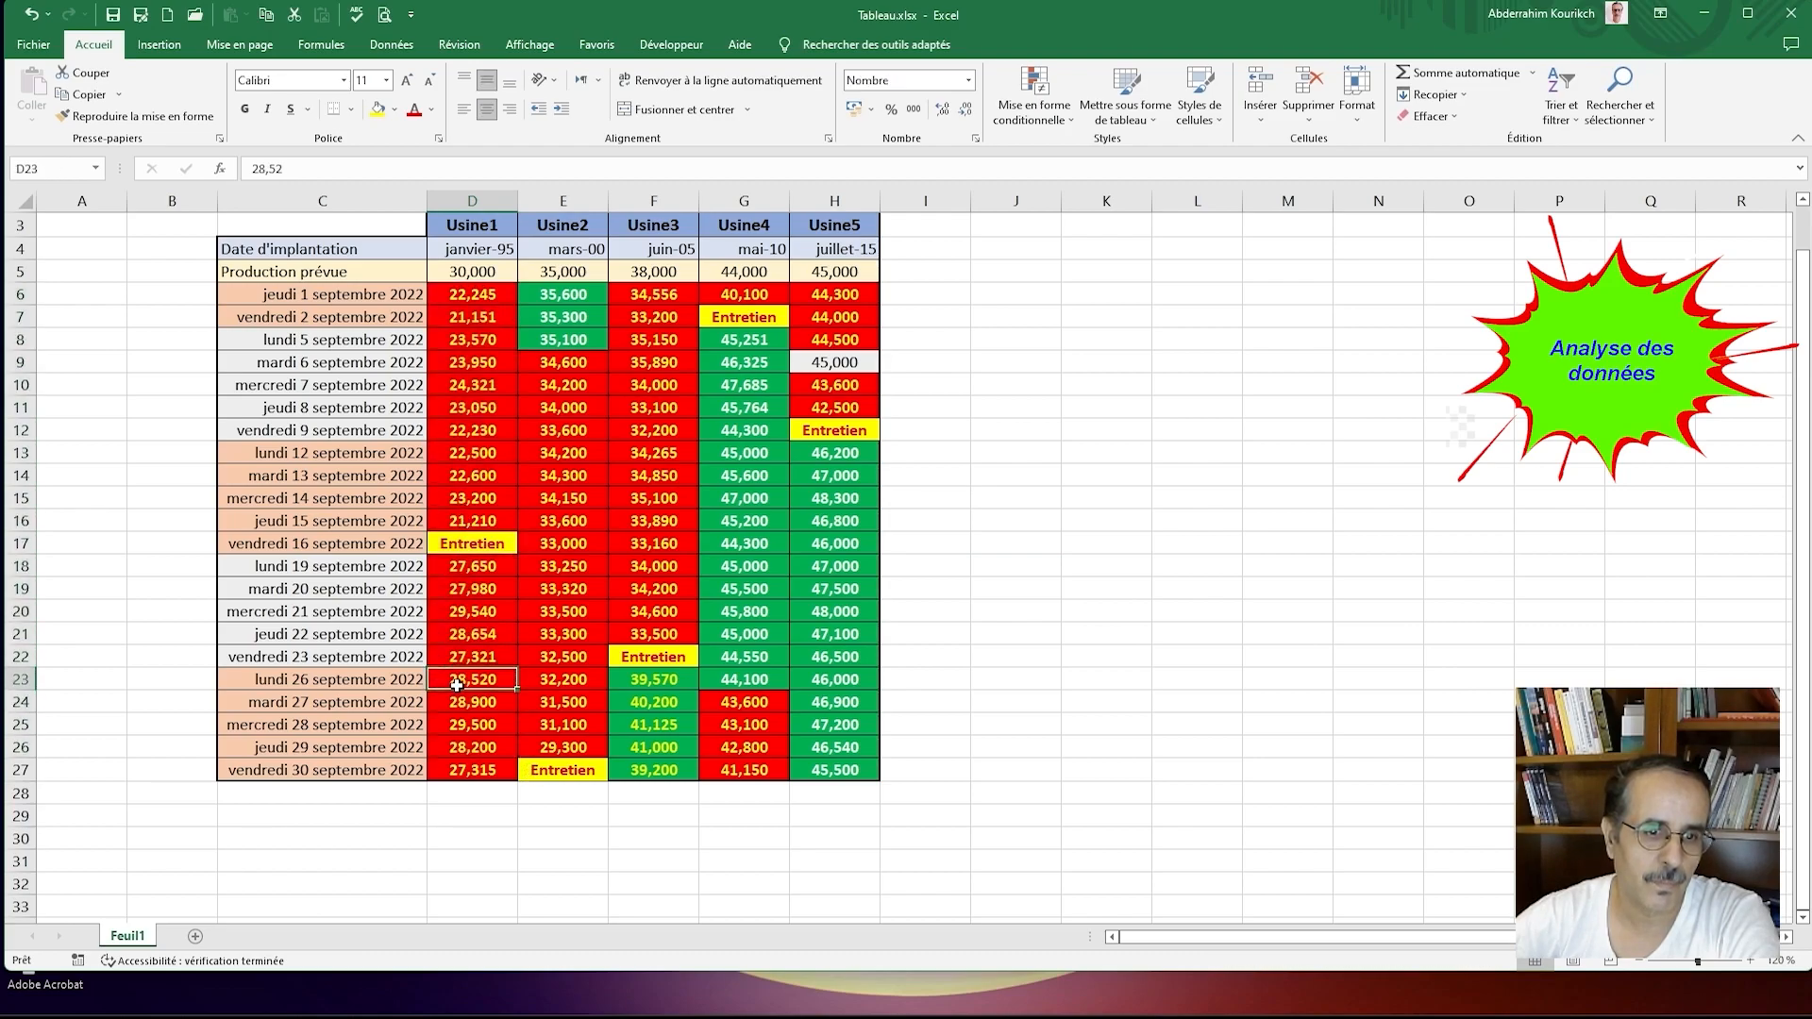
{"action": "left_click", "coordinate": [493, 297]}
{"action": "left_click", "coordinate": [463, 272]}
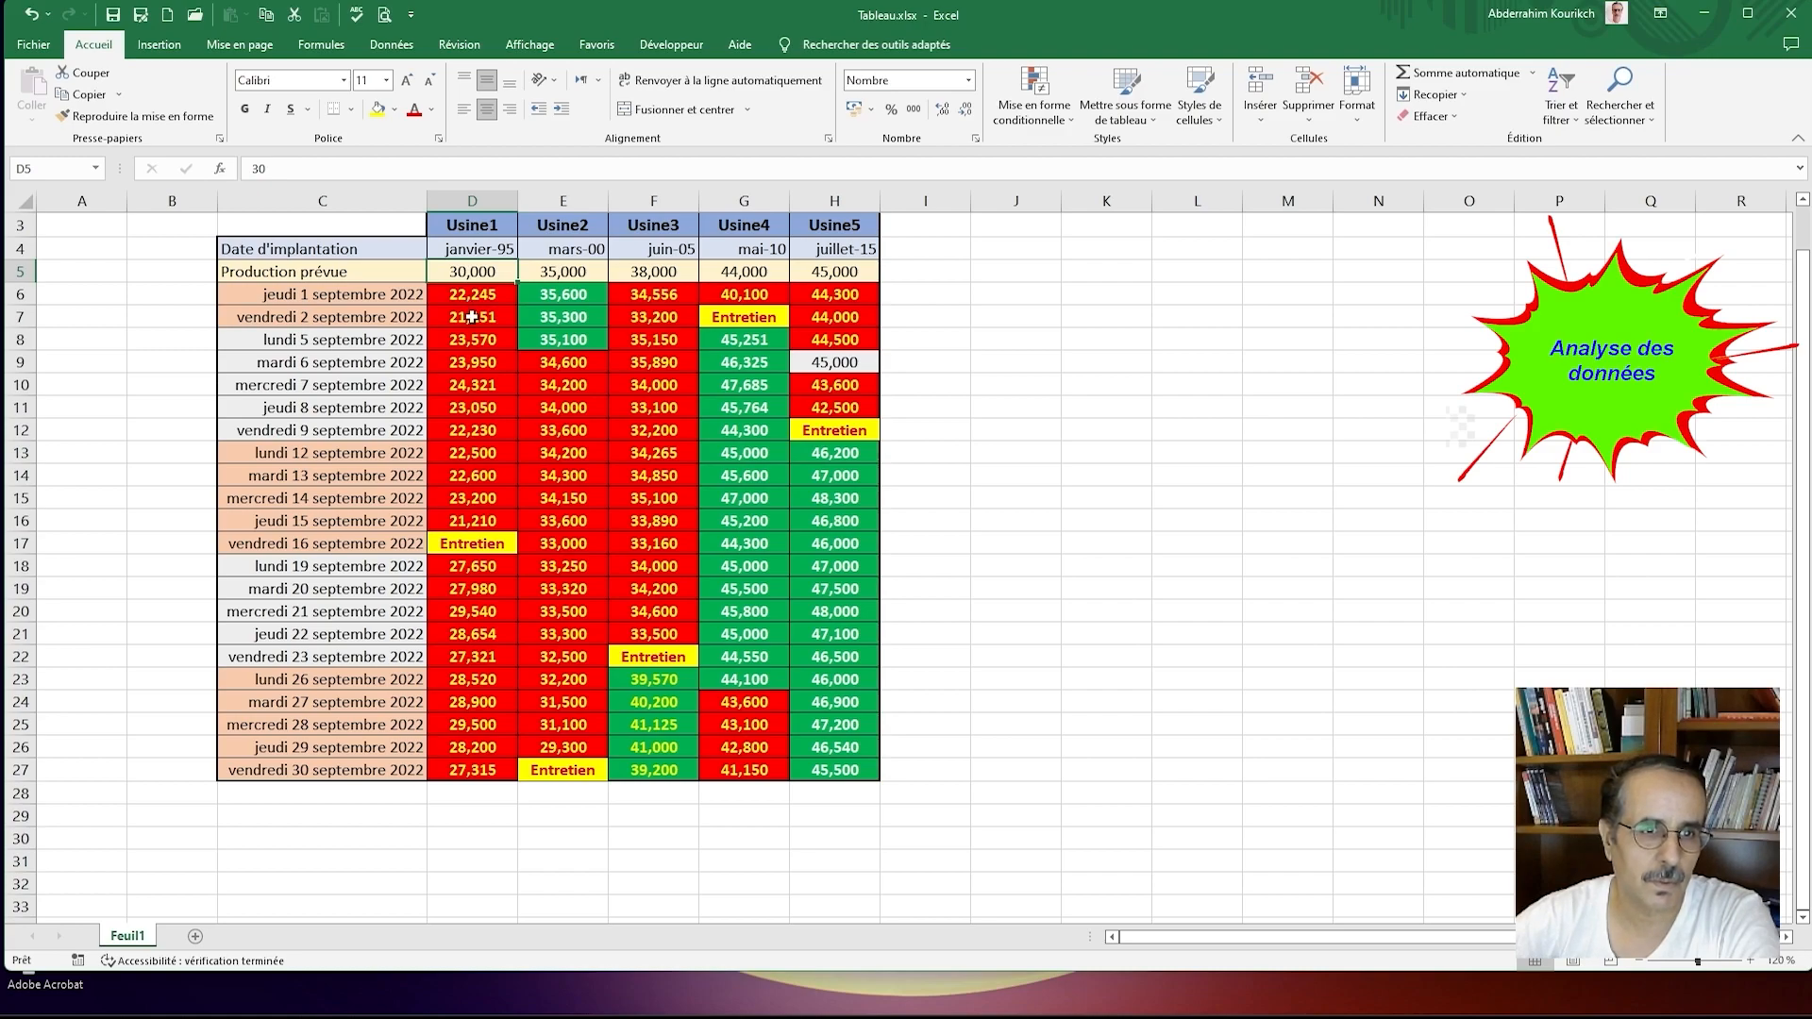
{"action": "left_click", "coordinate": [460, 370]}
{"action": "left_click", "coordinate": [477, 480]}
{"action": "left_click", "coordinate": [466, 520]}
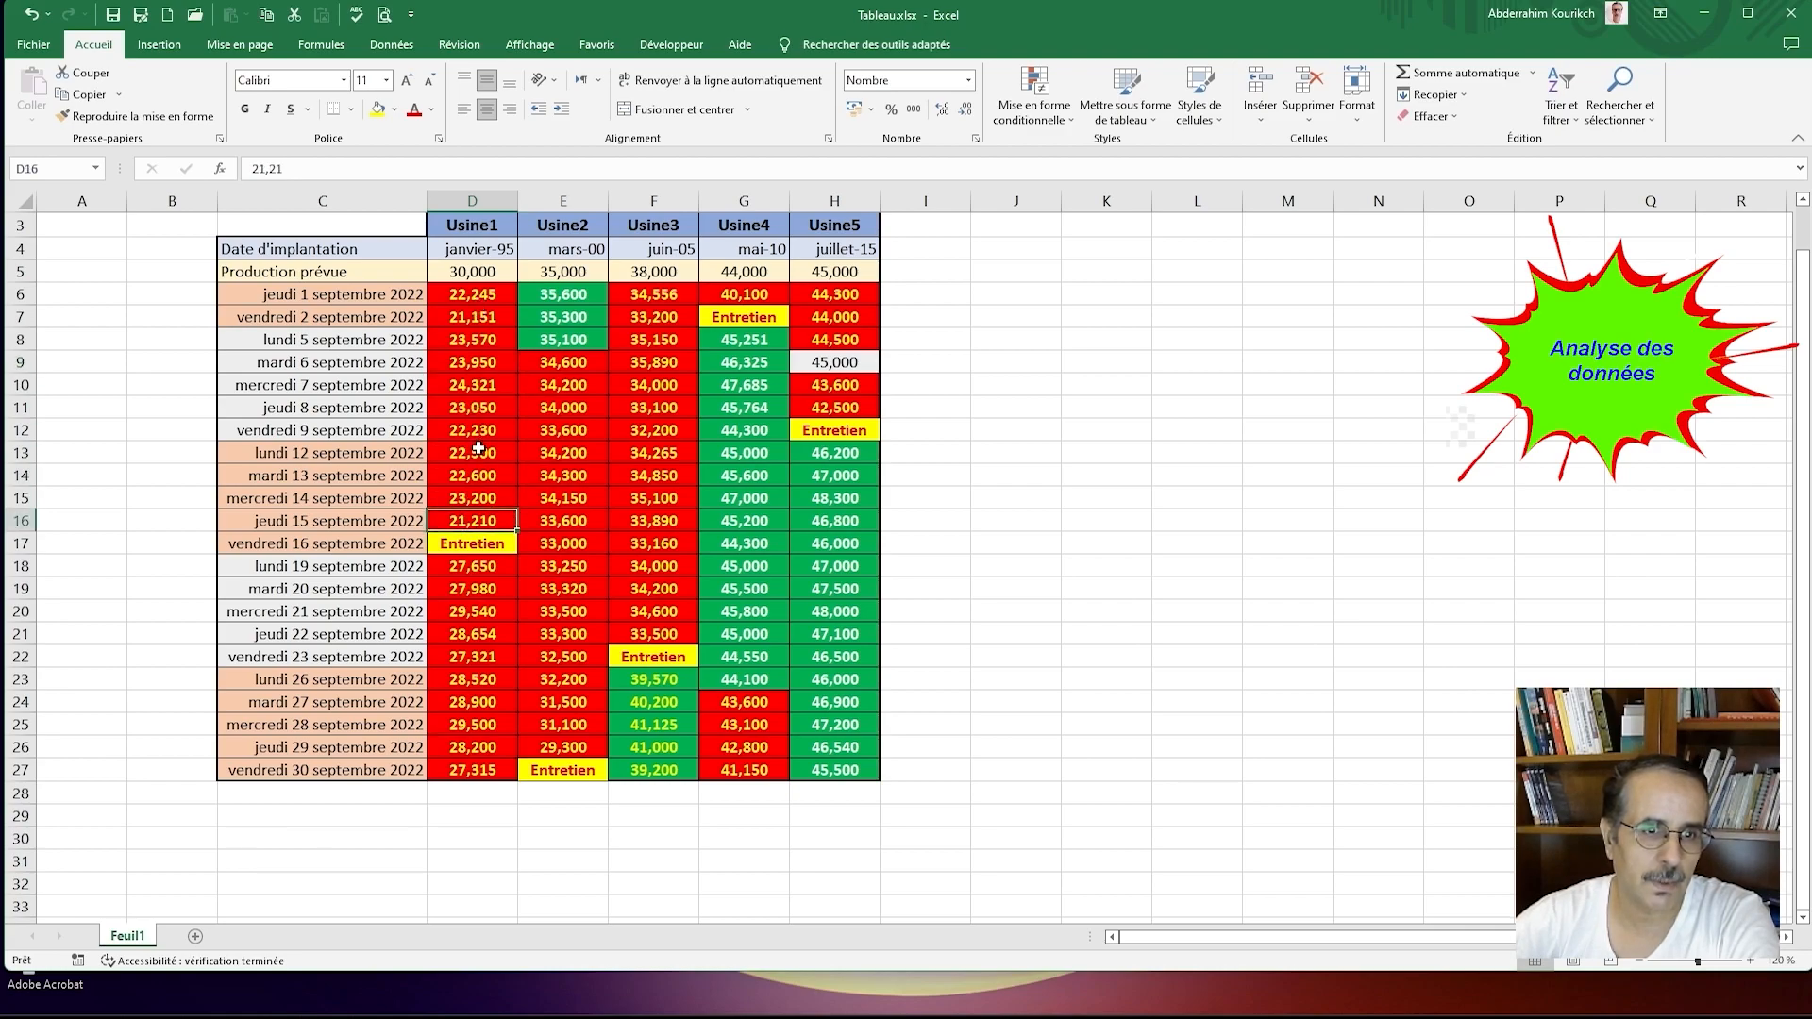
Step: Compare the Usine1 production after the Entretien day in D17 with the values of the preceding days
{"action": "left_click", "coordinate": [469, 752]}
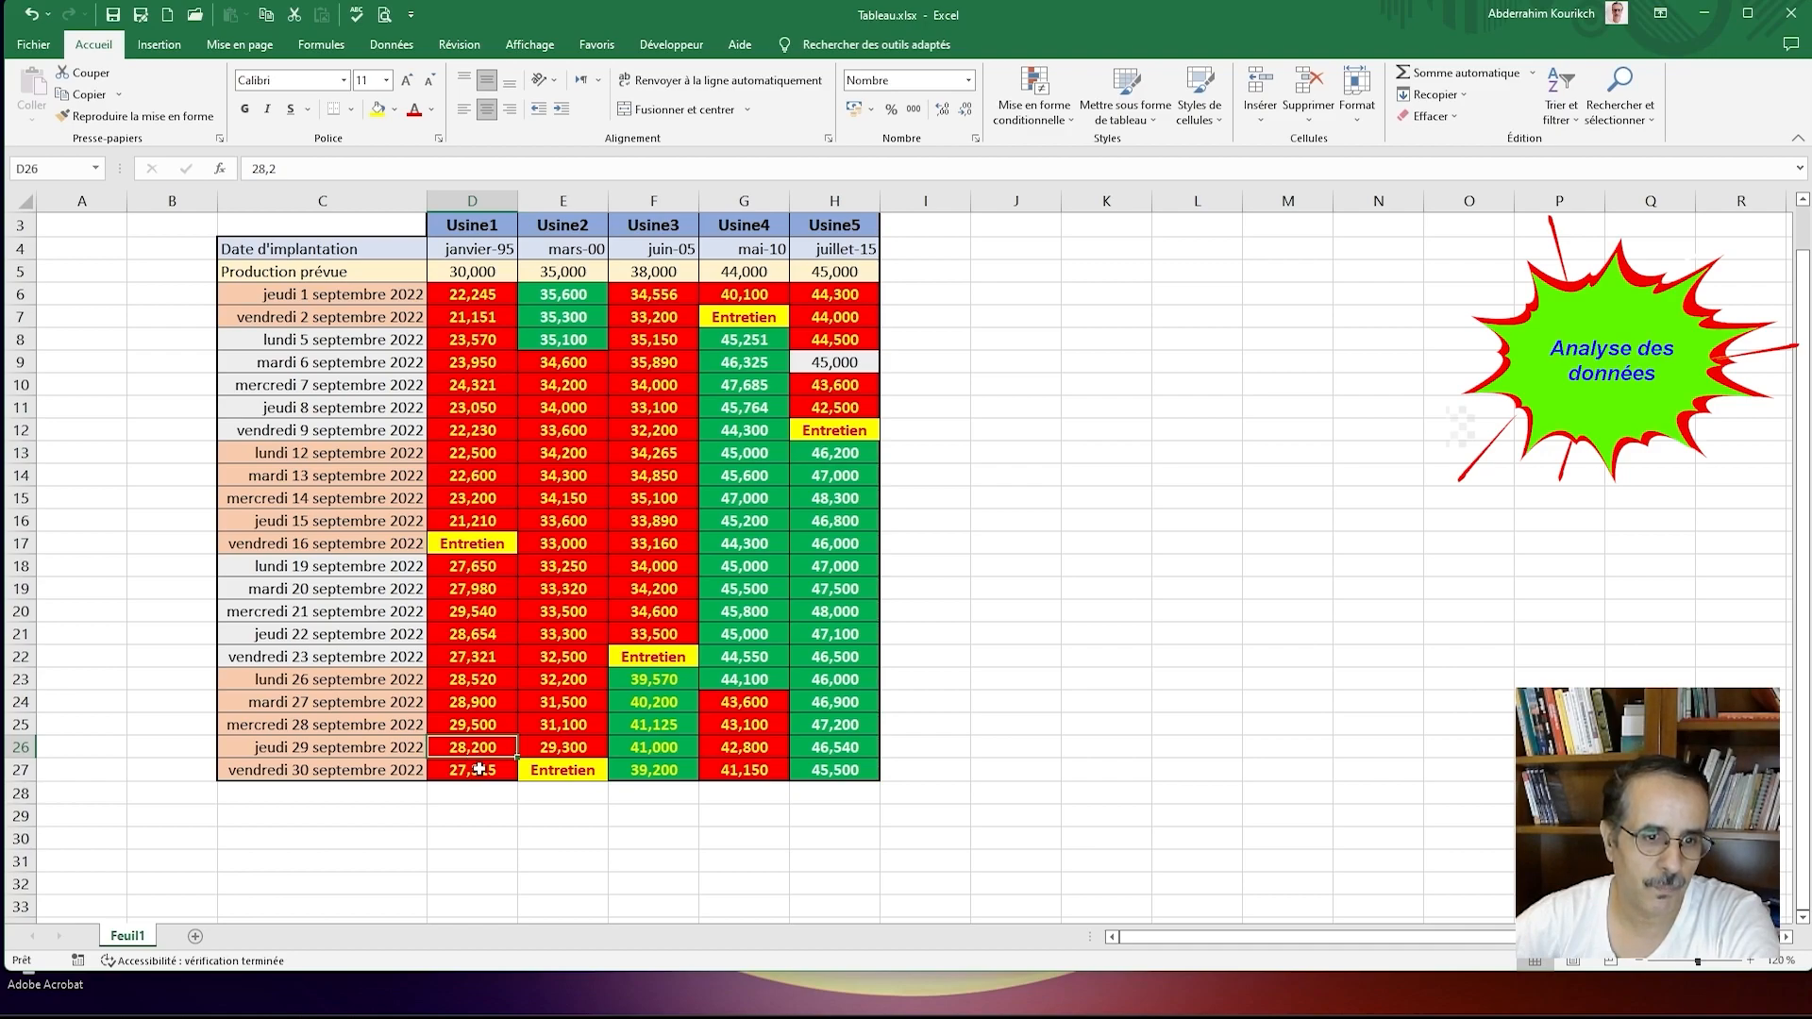
{"action": "left_click", "coordinate": [472, 771]}
{"action": "left_click", "coordinate": [472, 615]}
{"action": "left_click", "coordinate": [481, 547]}
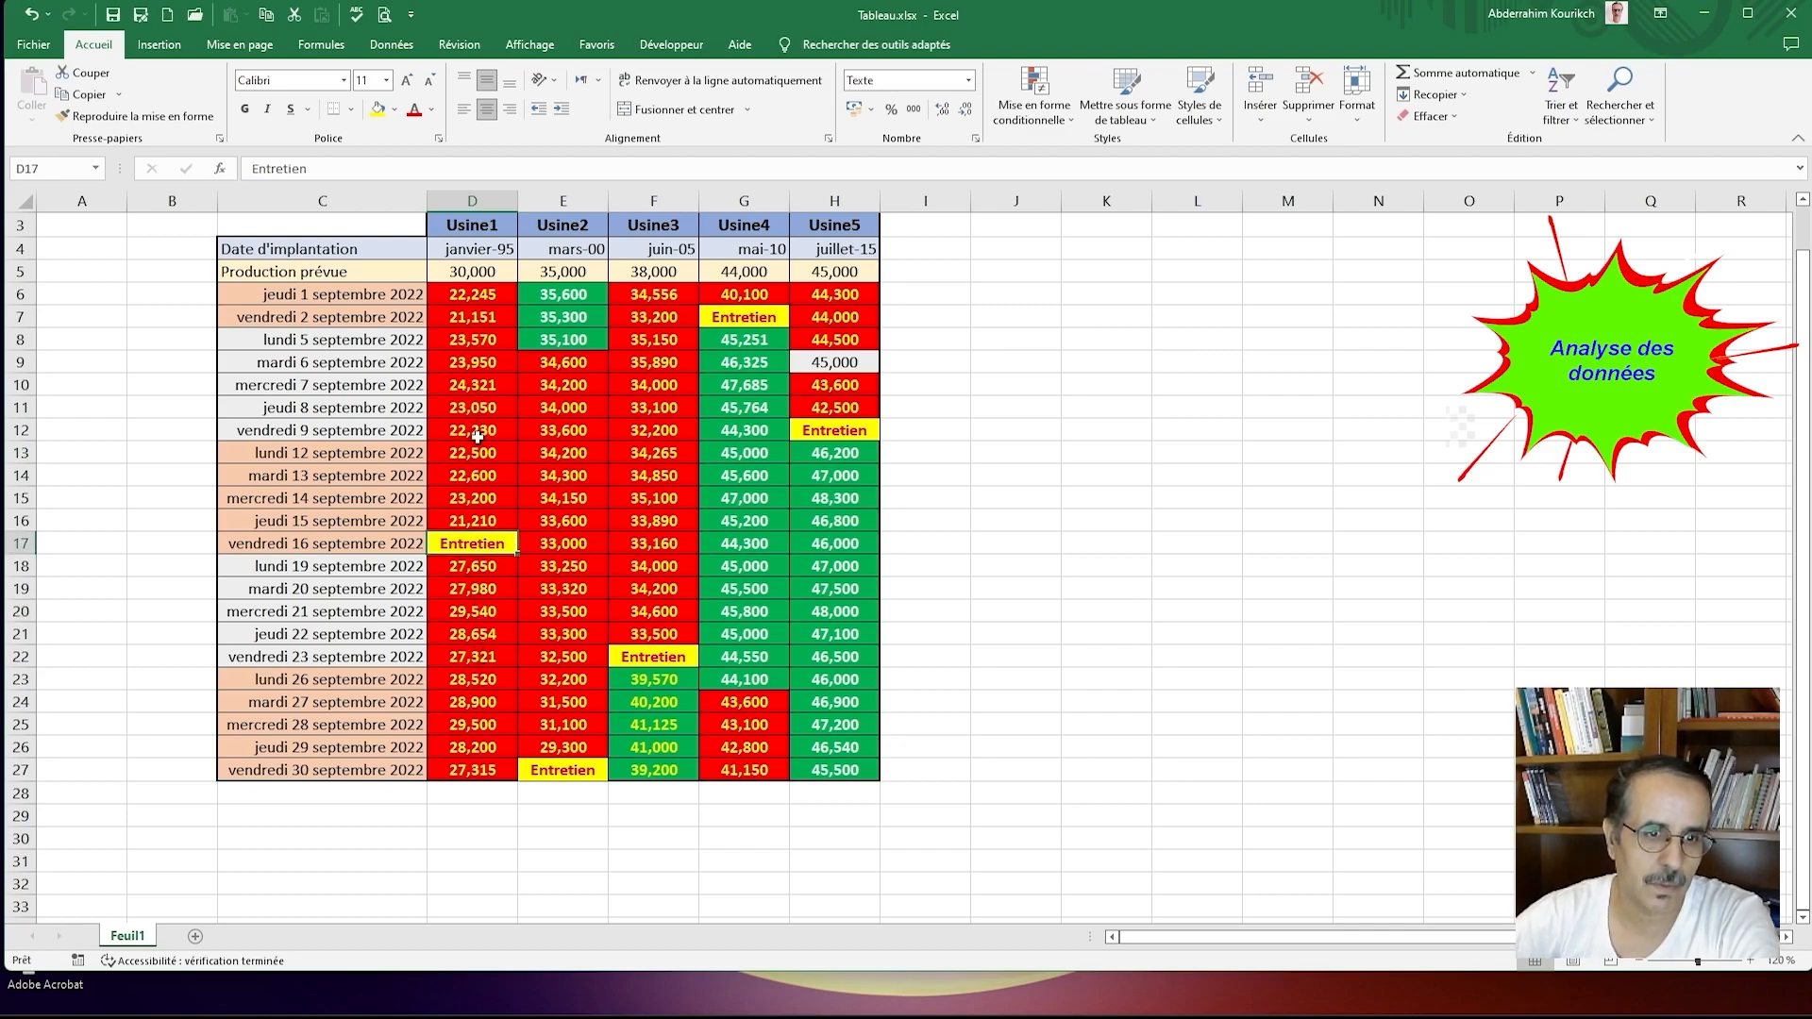
{"action": "left_click", "coordinate": [454, 521]}
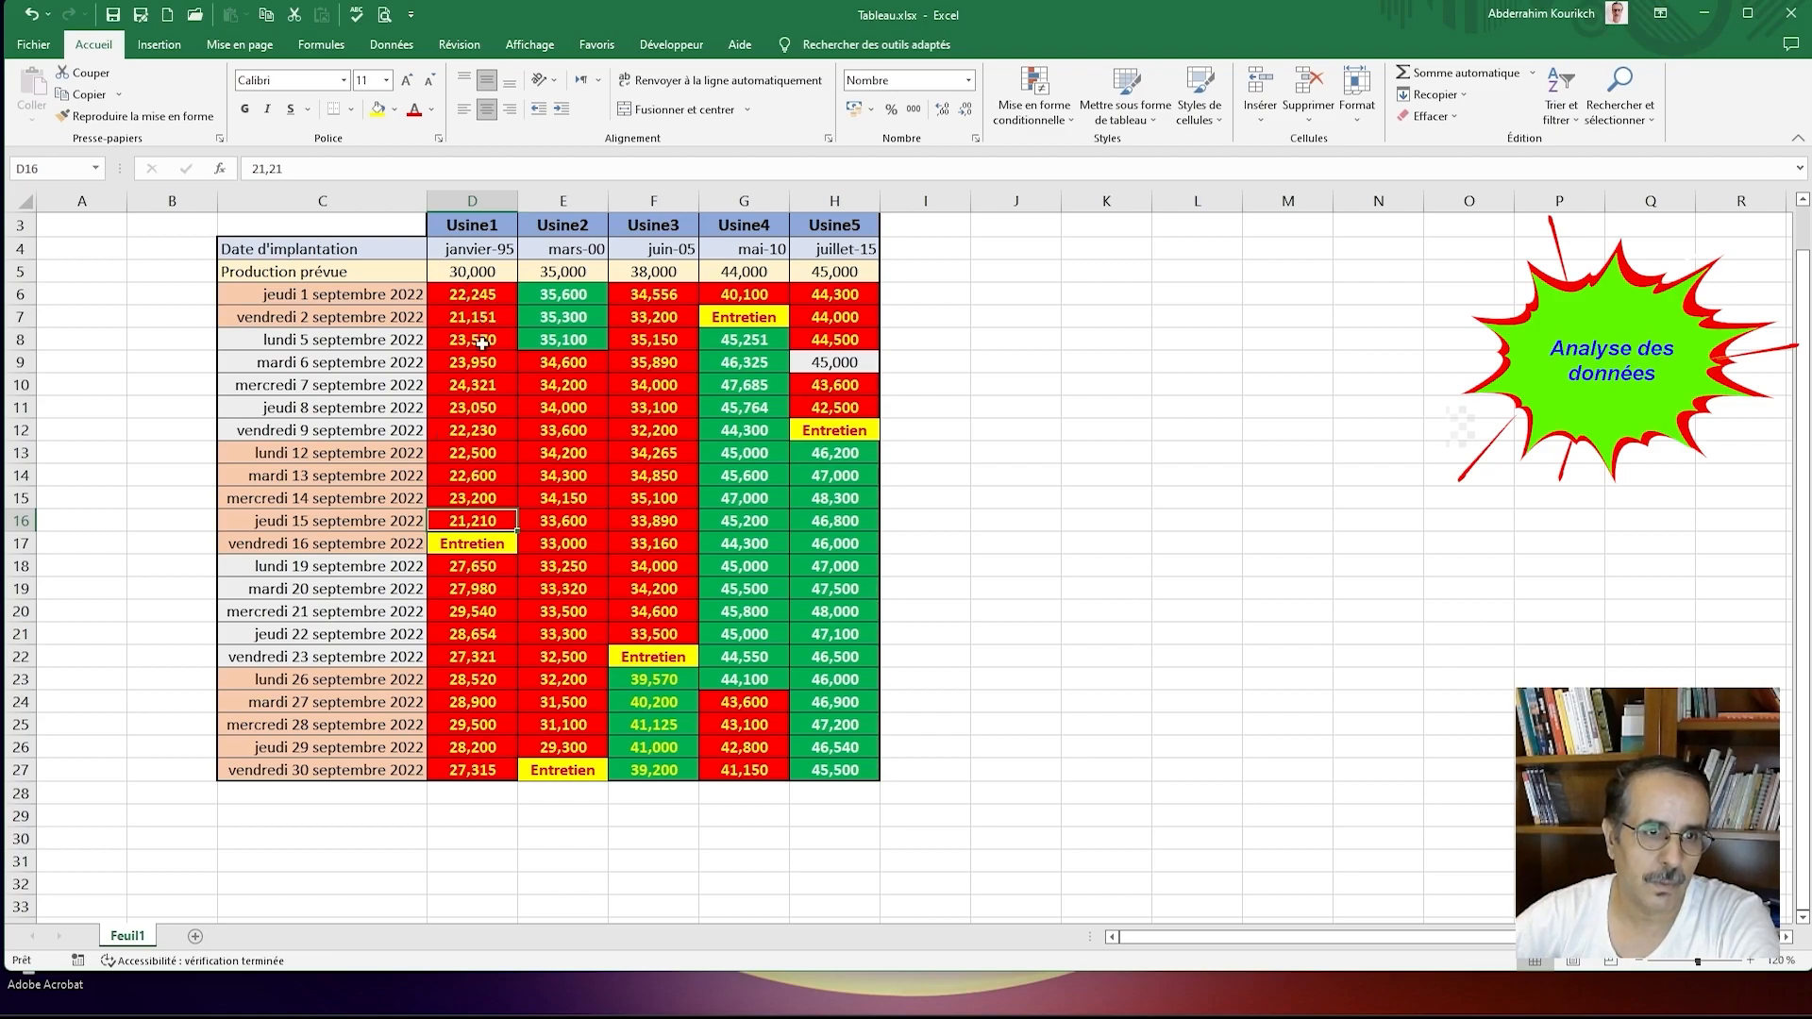
{"action": "left_click", "coordinate": [479, 423]}
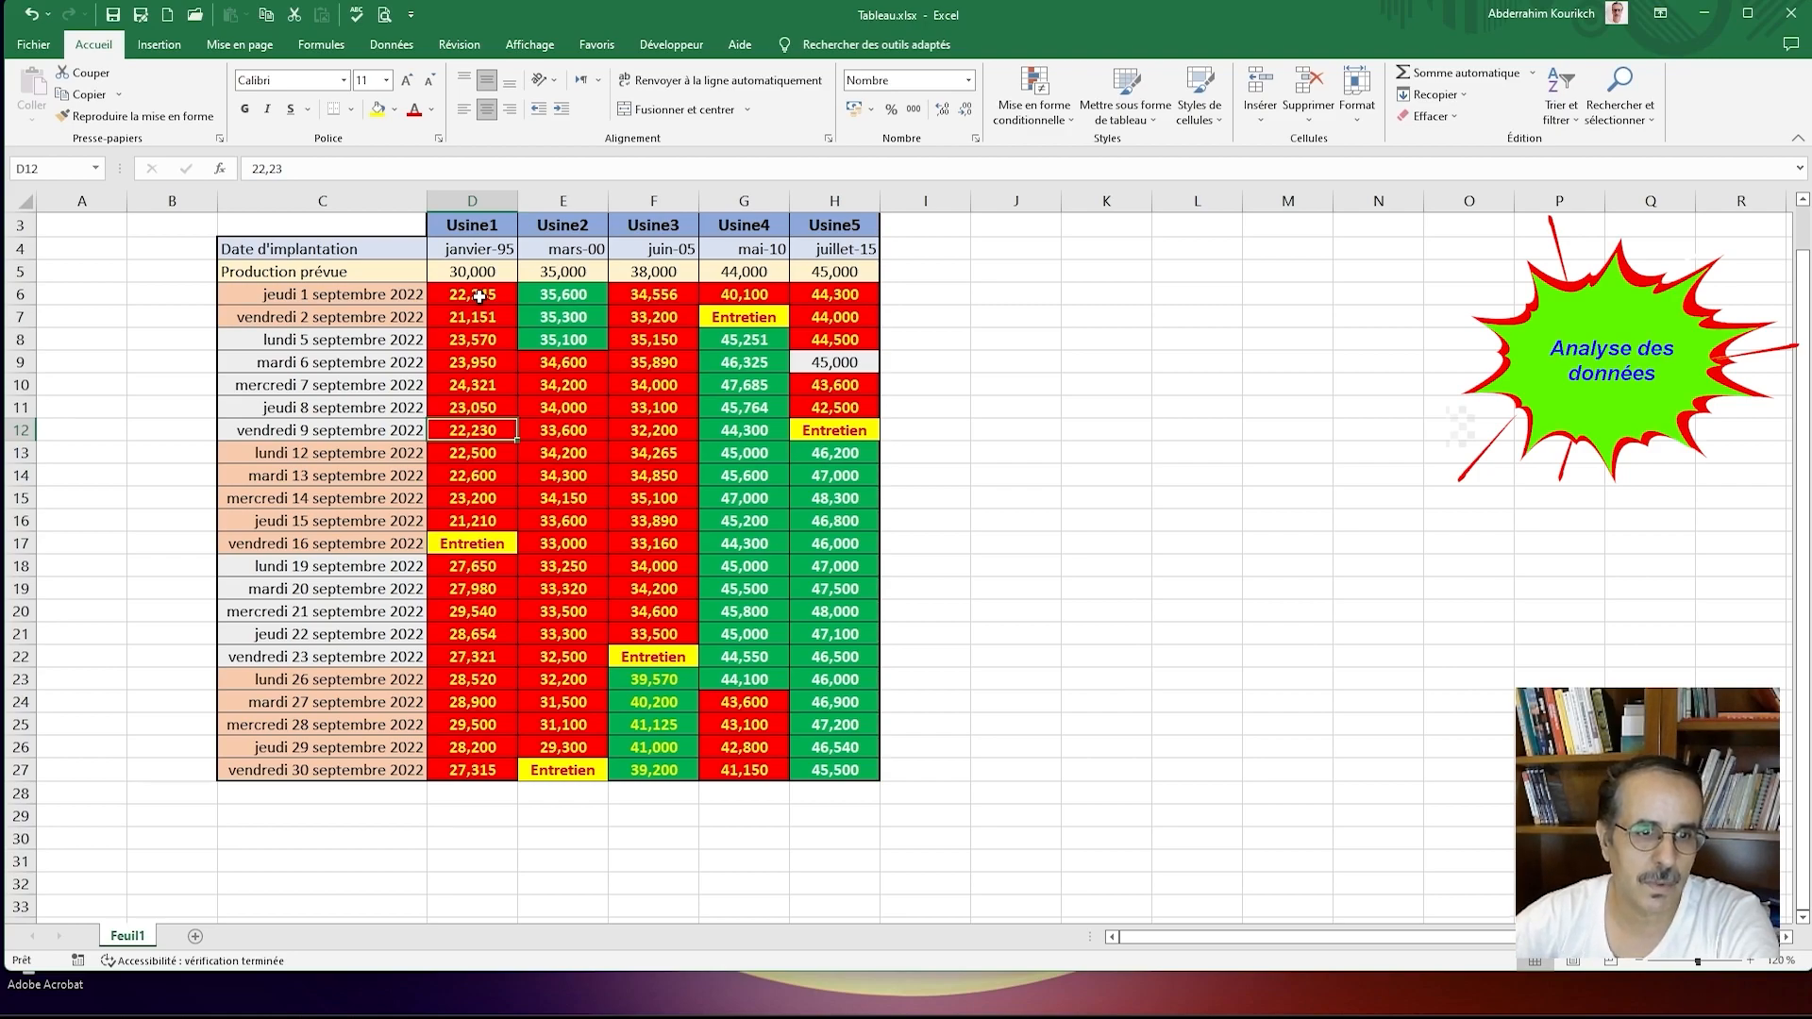
{"action": "left_click", "coordinate": [477, 404]}
{"action": "left_click", "coordinate": [478, 383]}
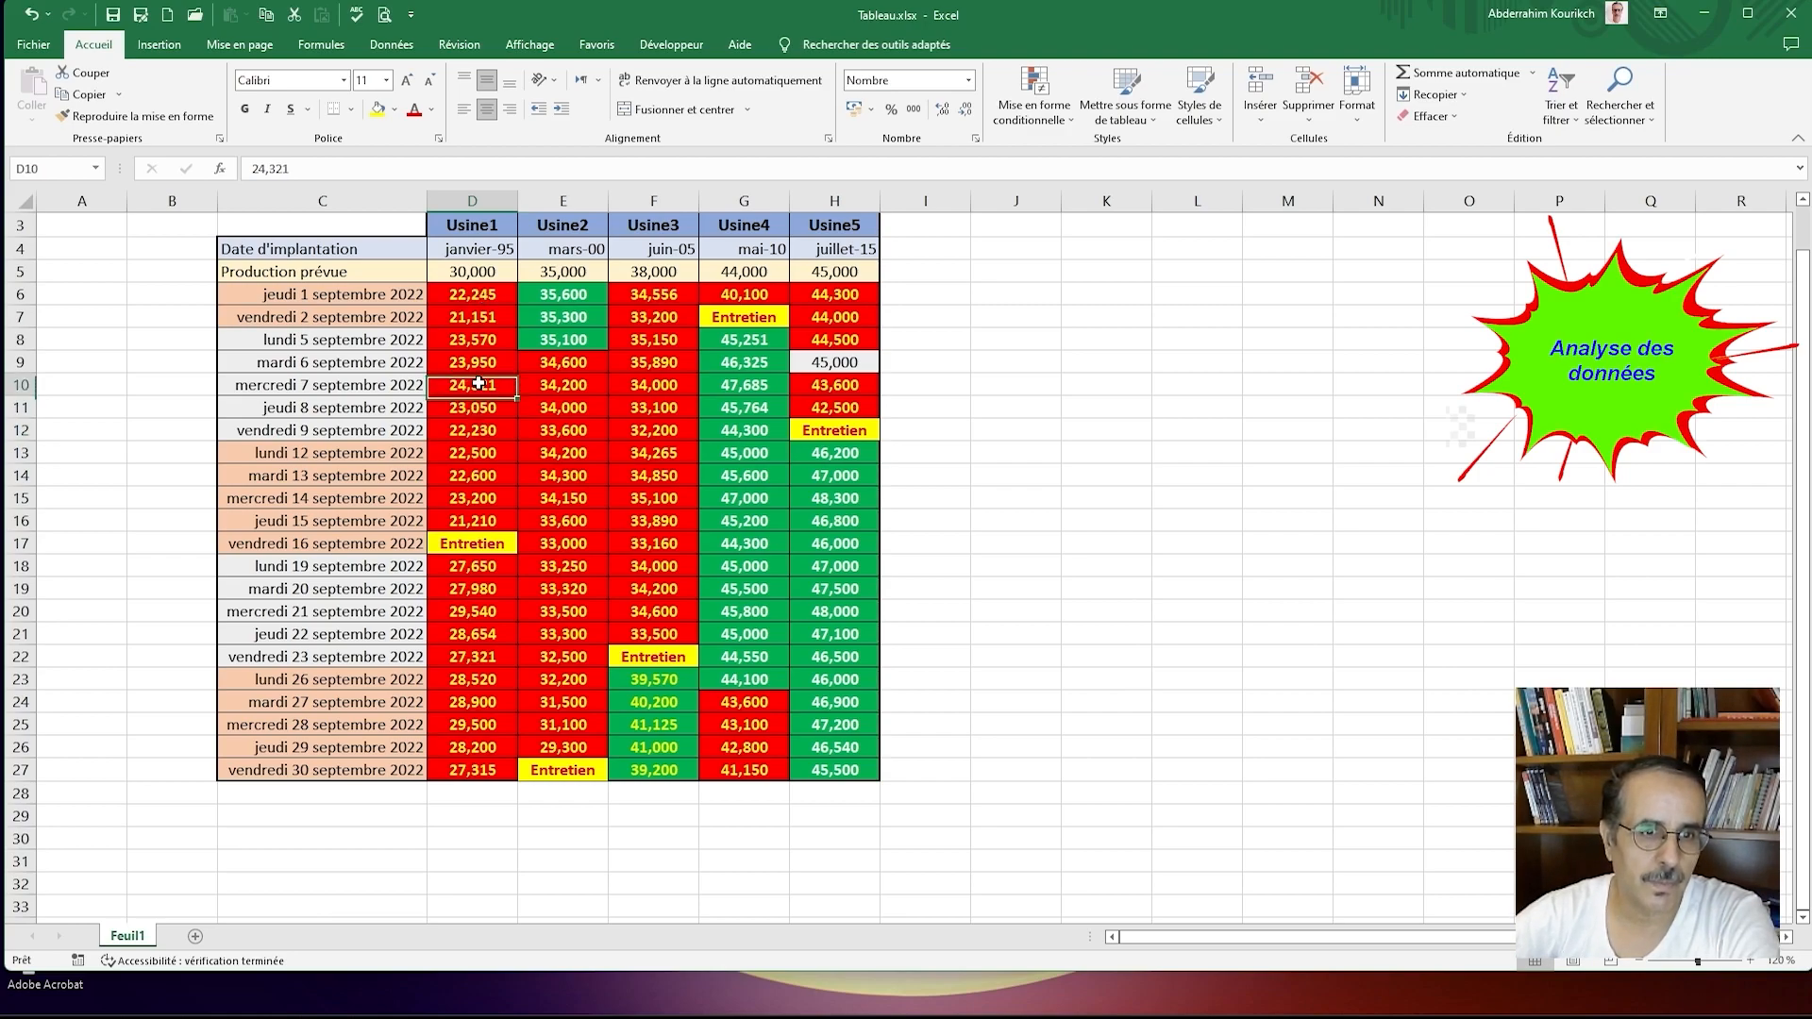
{"action": "left_click", "coordinate": [477, 359]}
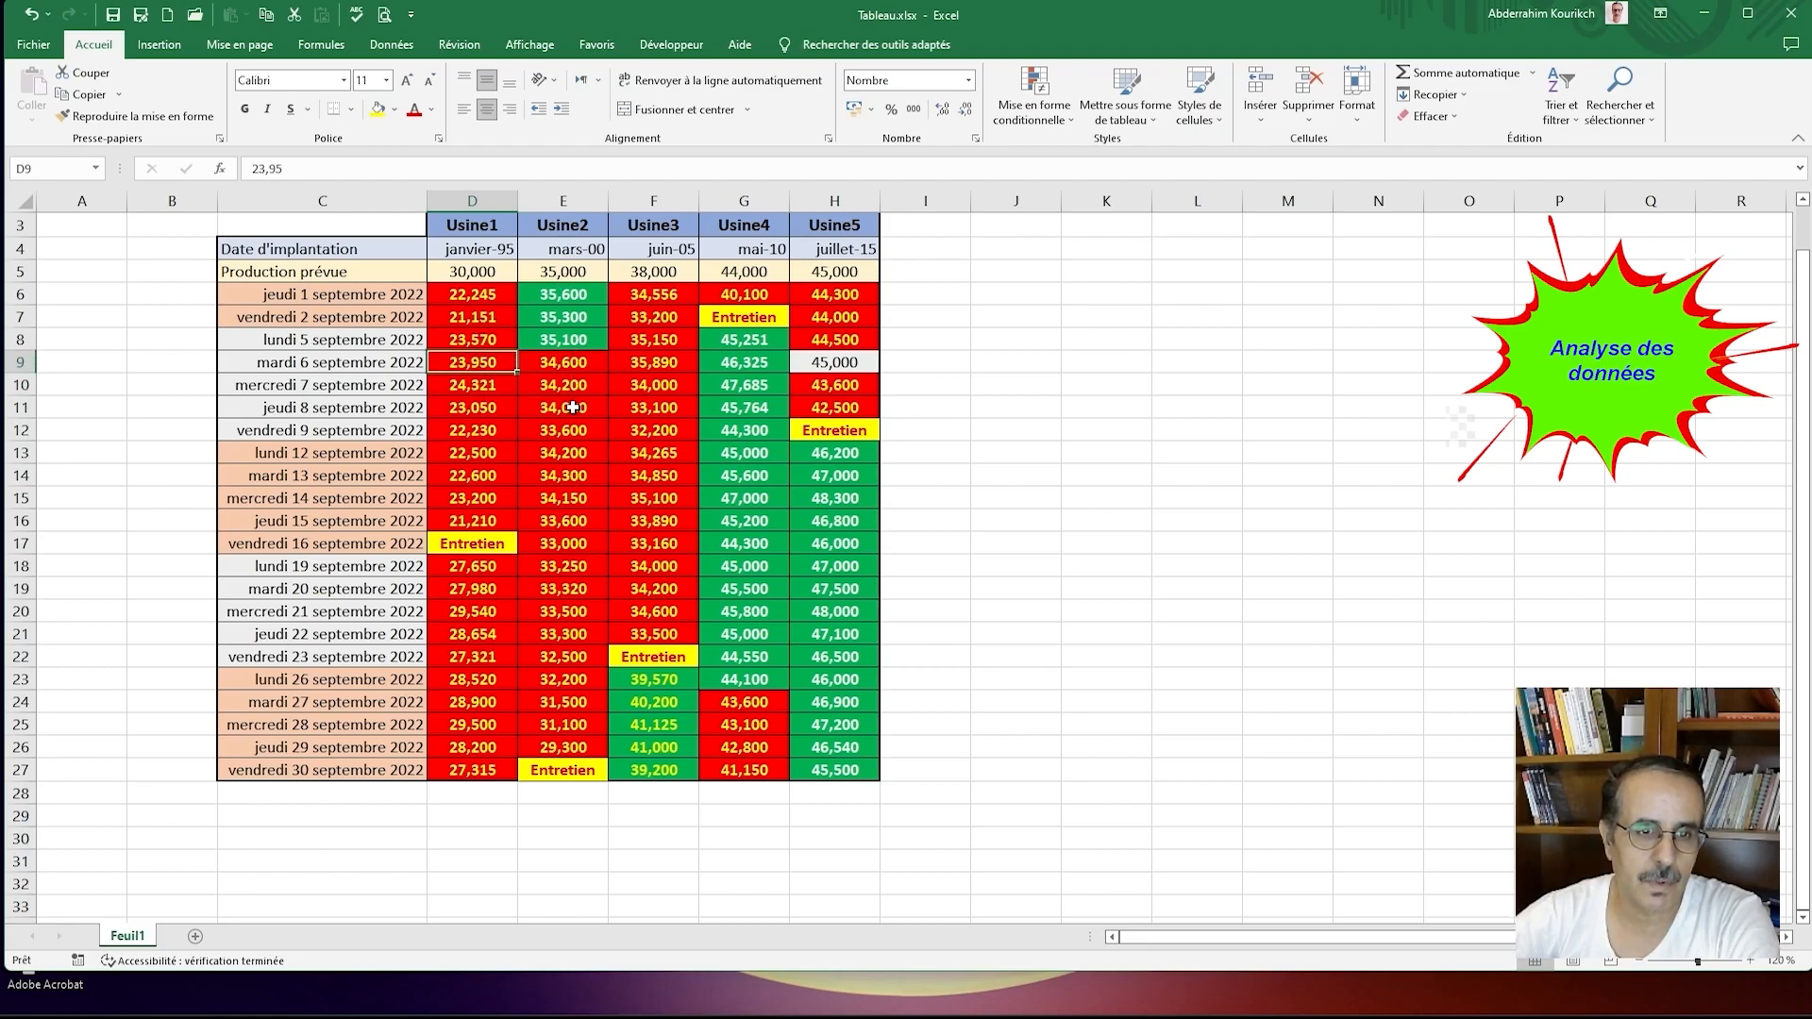
Step: Examine the Usine2 production against its plan in E5 and the Usine3 production around the Entretien day in F22
{"action": "scroll", "coordinate": [572, 410], "scroll_direction": "up", "scroll_amount": 1}
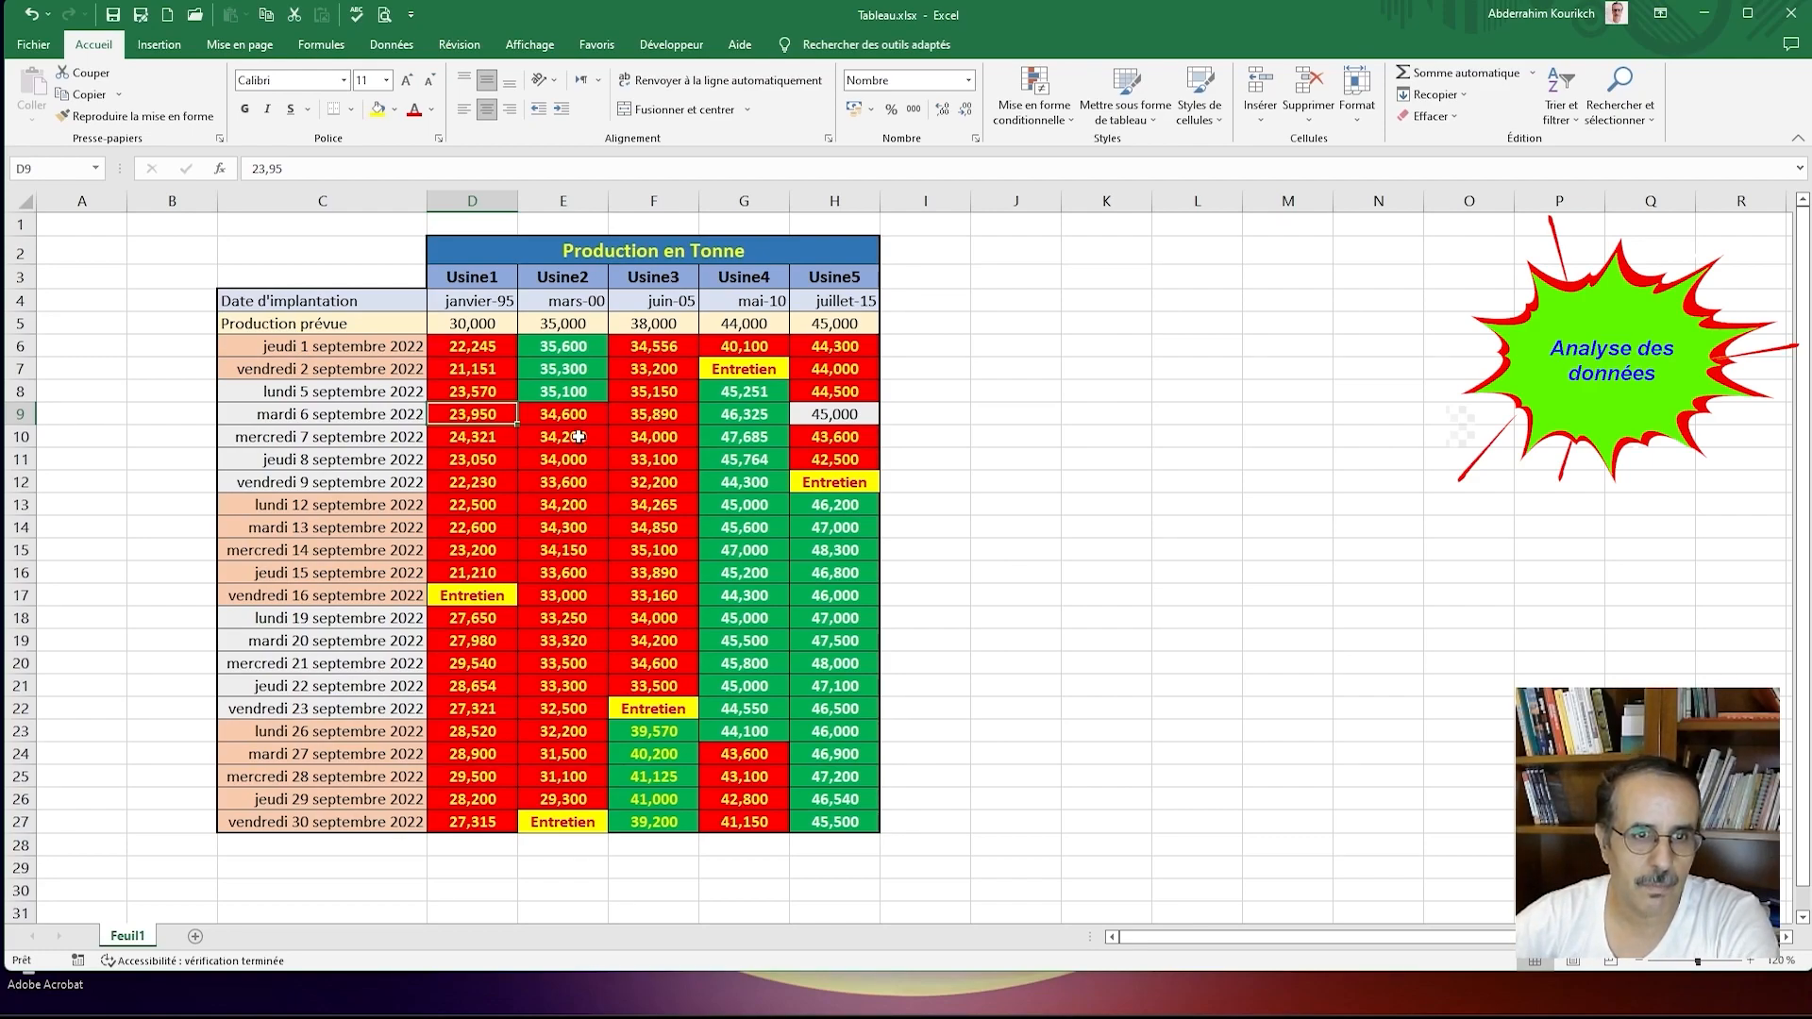
{"action": "left_click", "coordinate": [562, 330]}
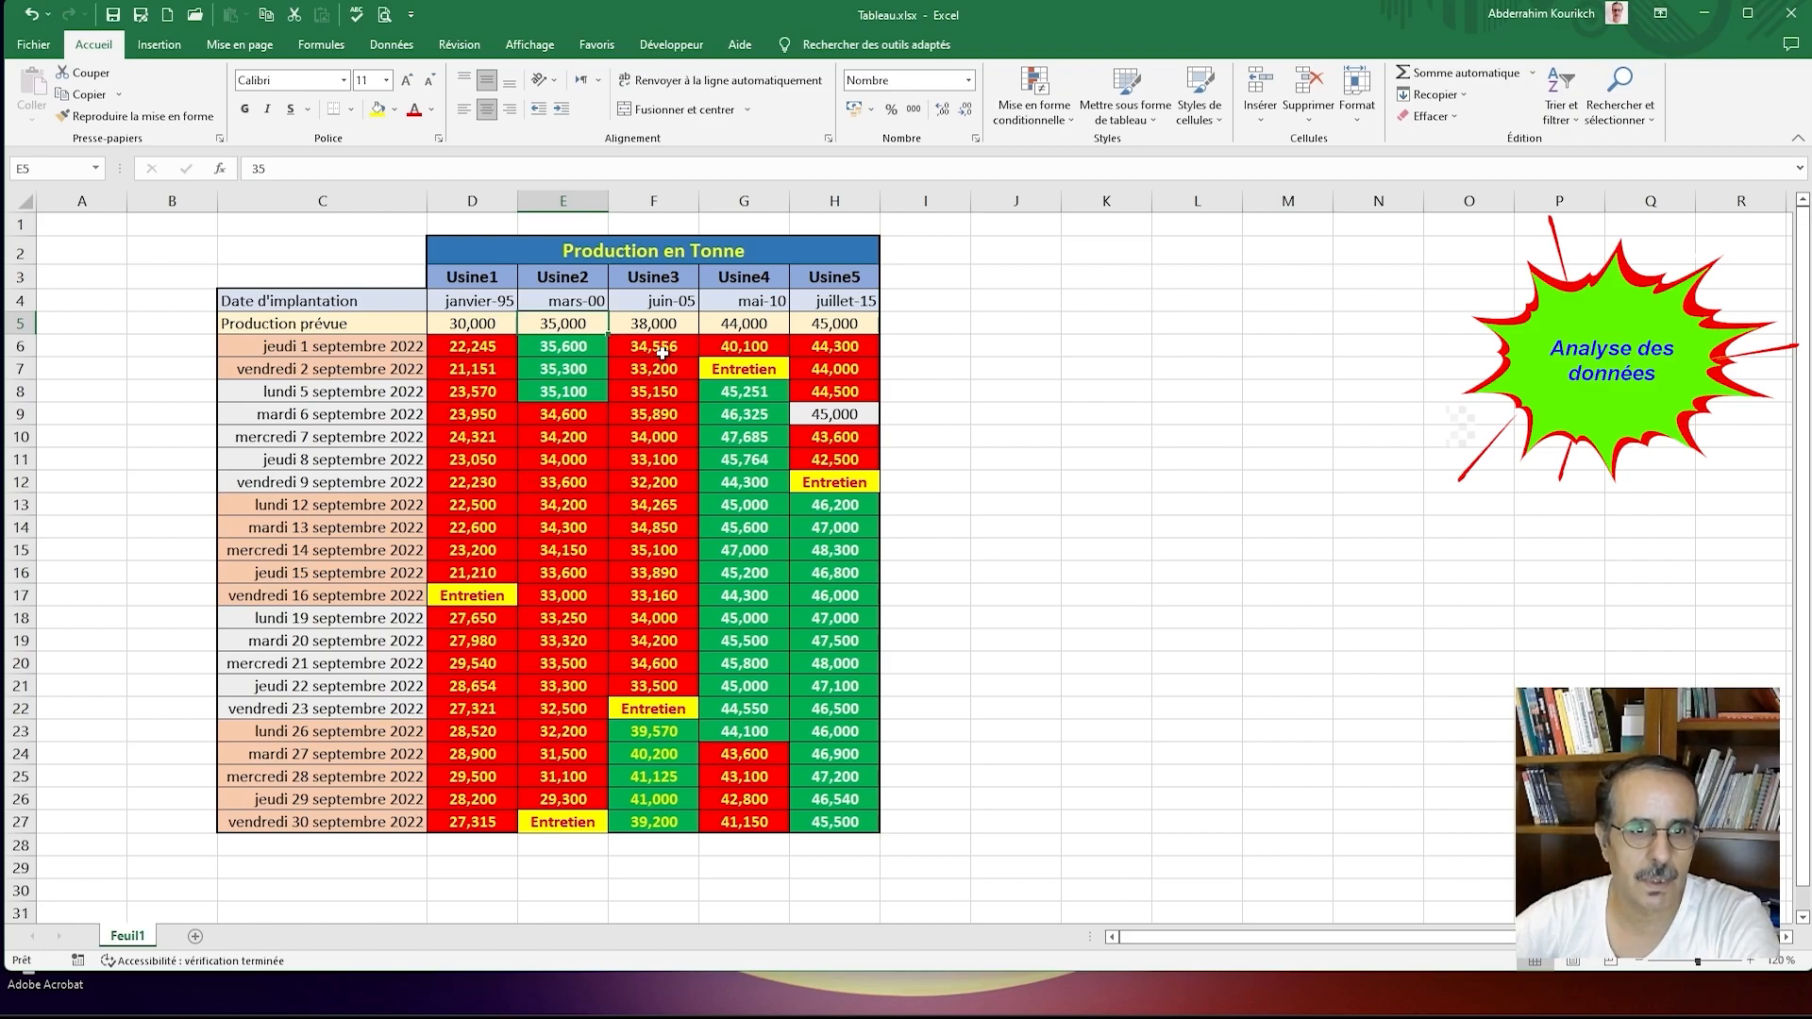
{"action": "left_click", "coordinate": [654, 715]}
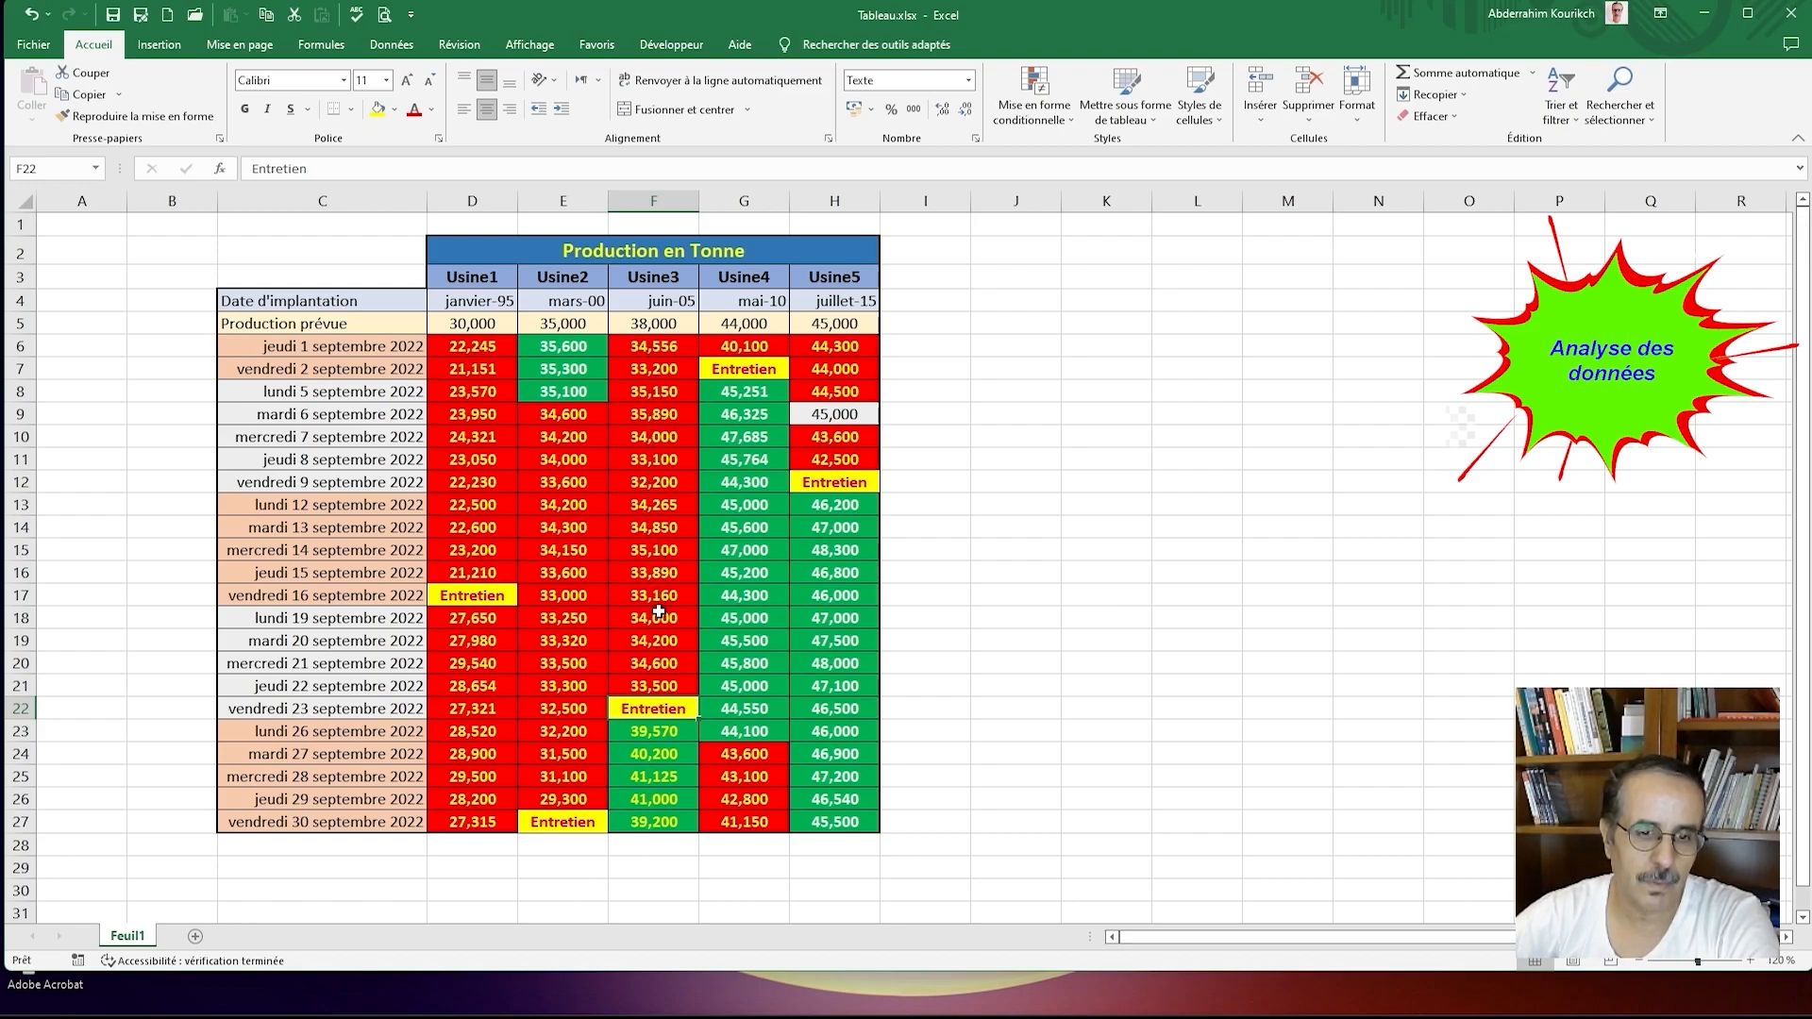
{"action": "left_click", "coordinate": [649, 686]}
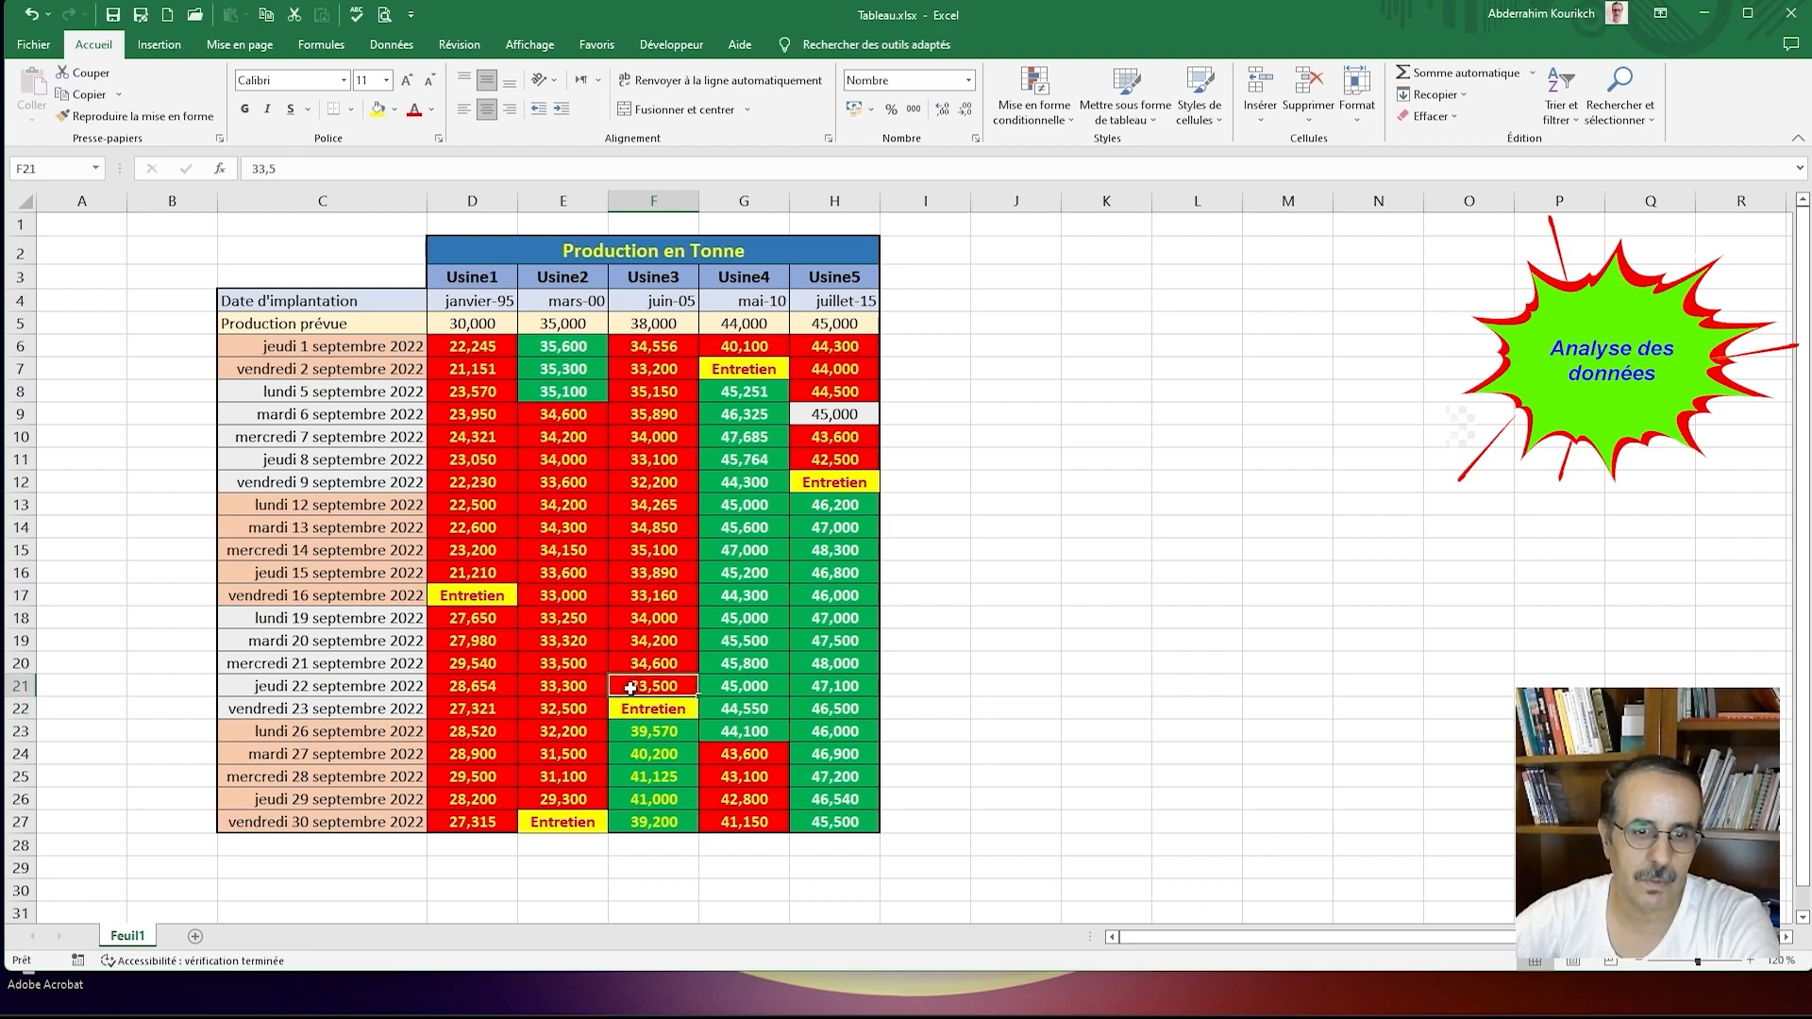
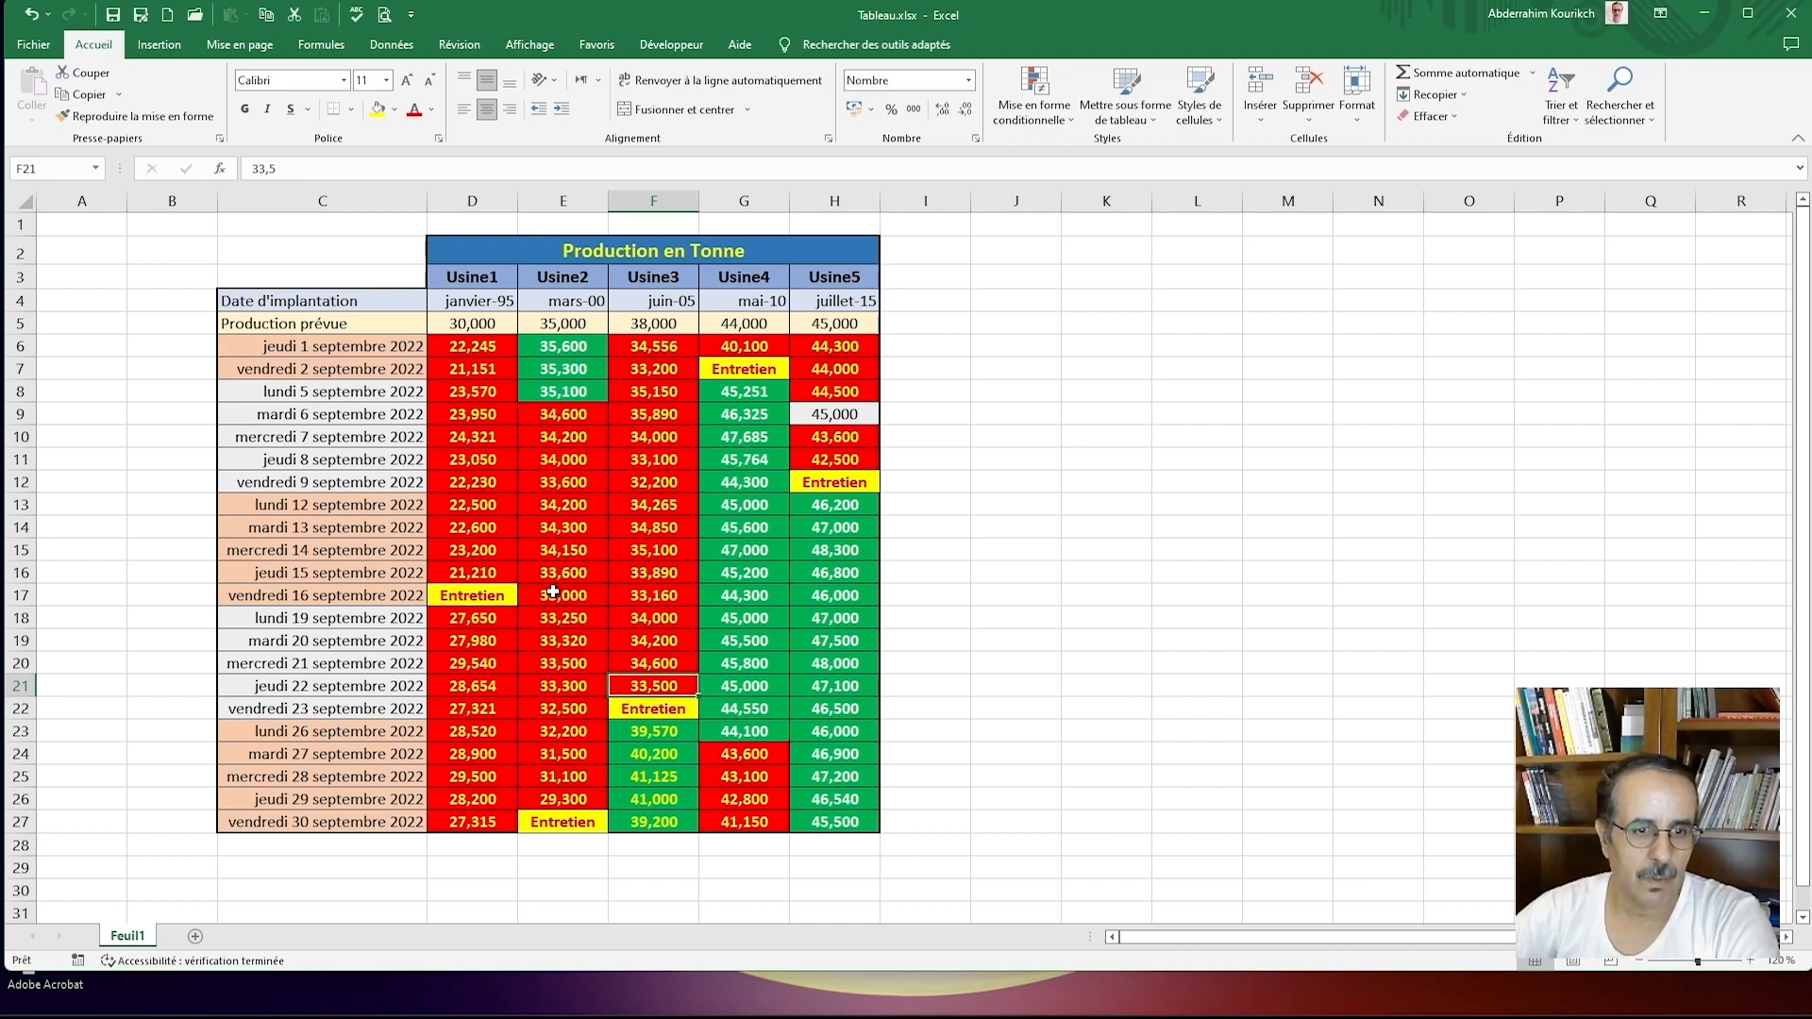
Step: Enter the label Total in C28 and the label Moyenne in C29, below the production table's dates
{"action": "scroll", "coordinate": [585, 566], "scroll_direction": "down", "scroll_amount": 1}
{"action": "left_click", "coordinate": [467, 795]}
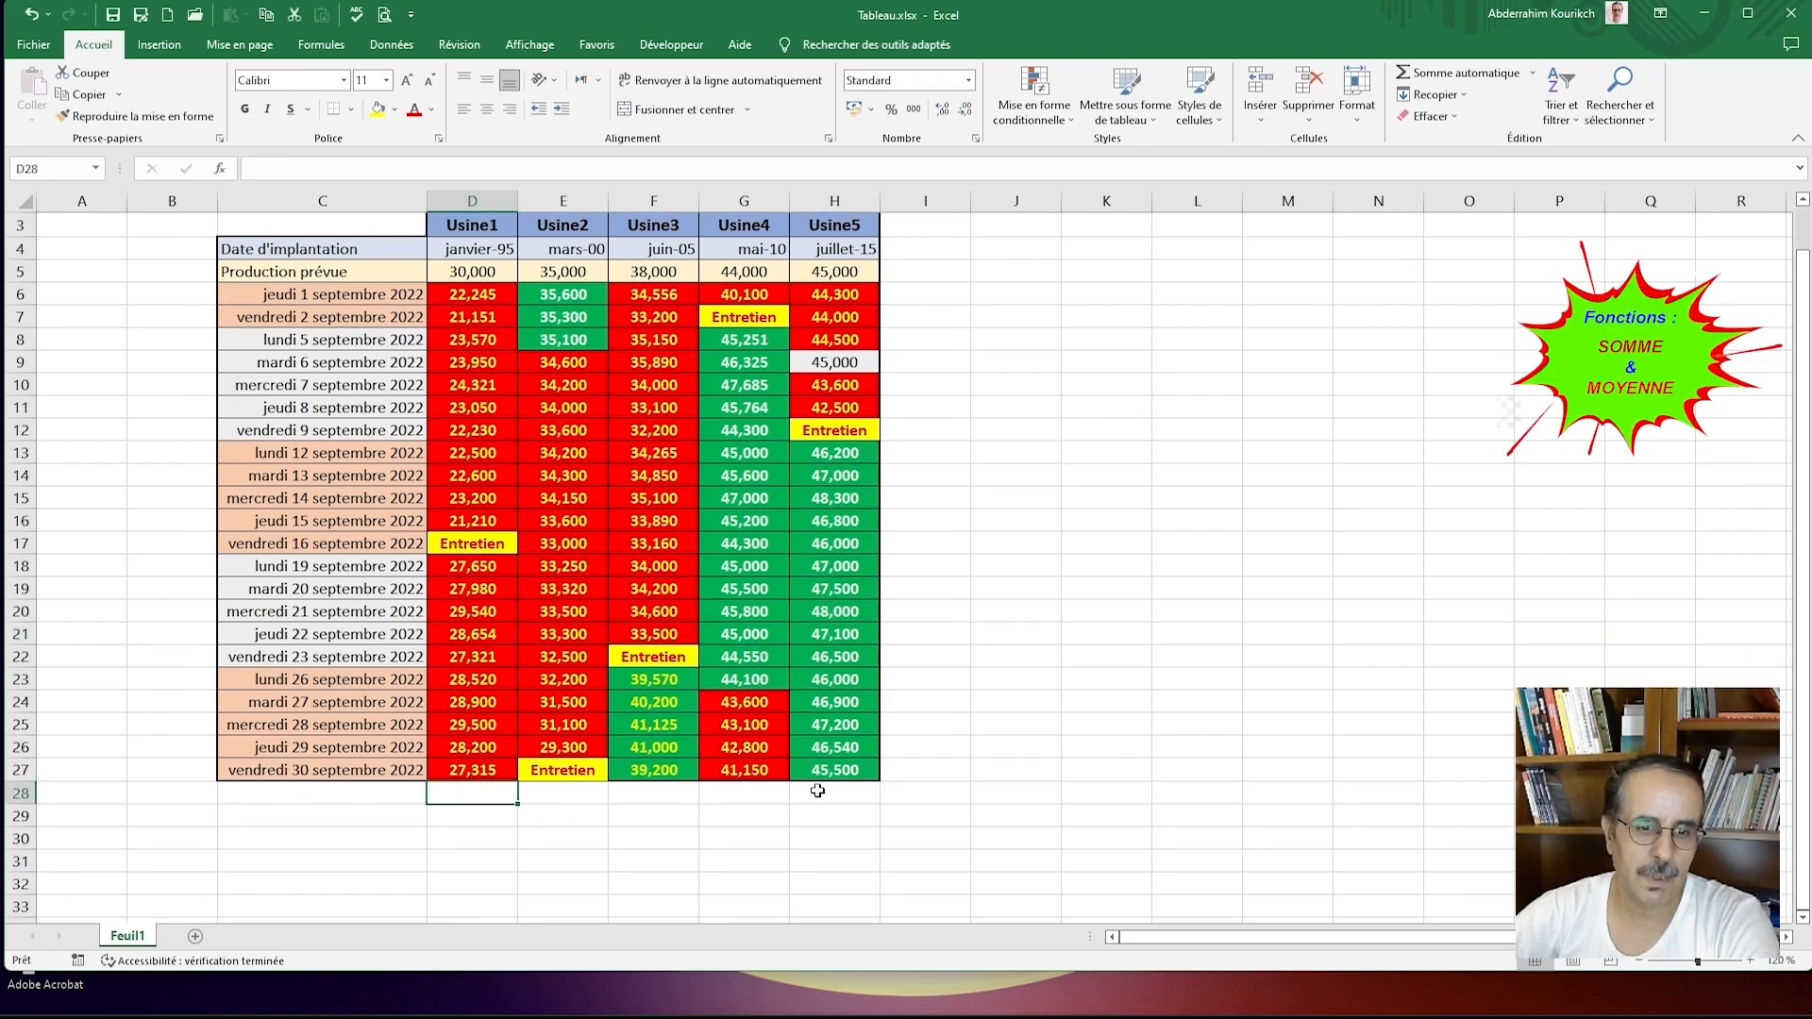
{"action": "left_click", "coordinate": [482, 822]}
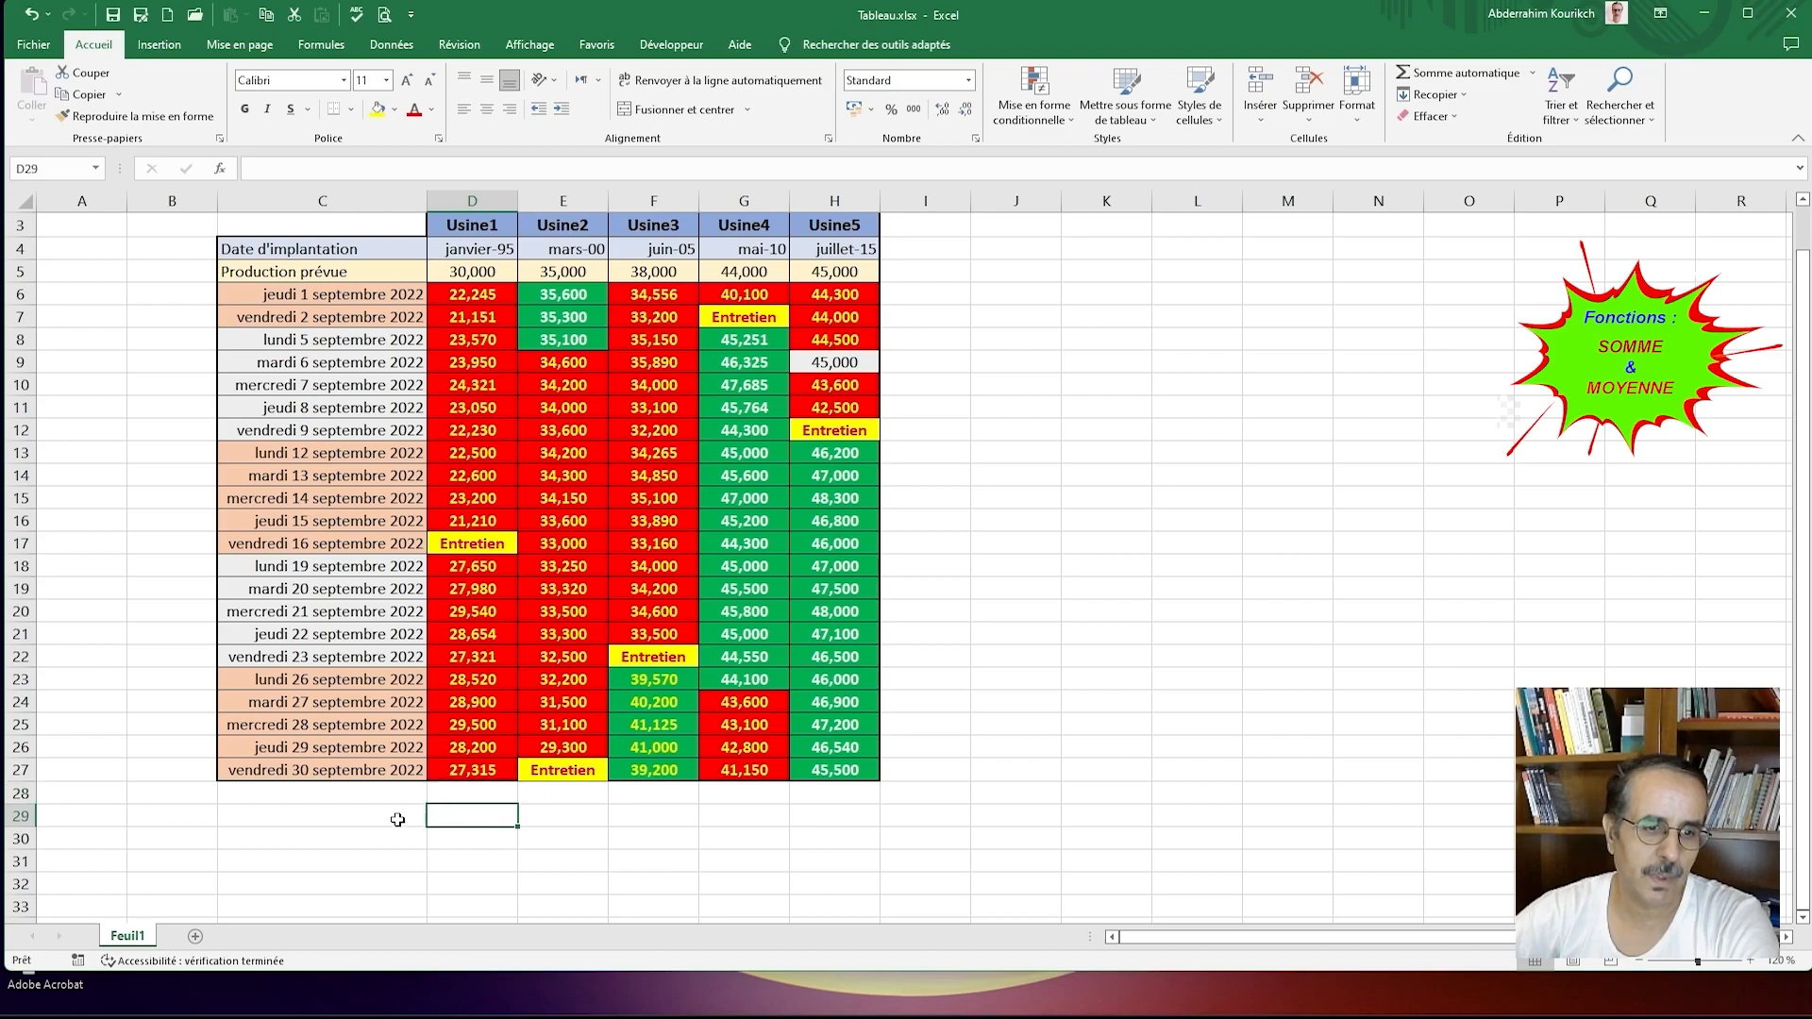
{"action": "left_click", "coordinate": [331, 795]}
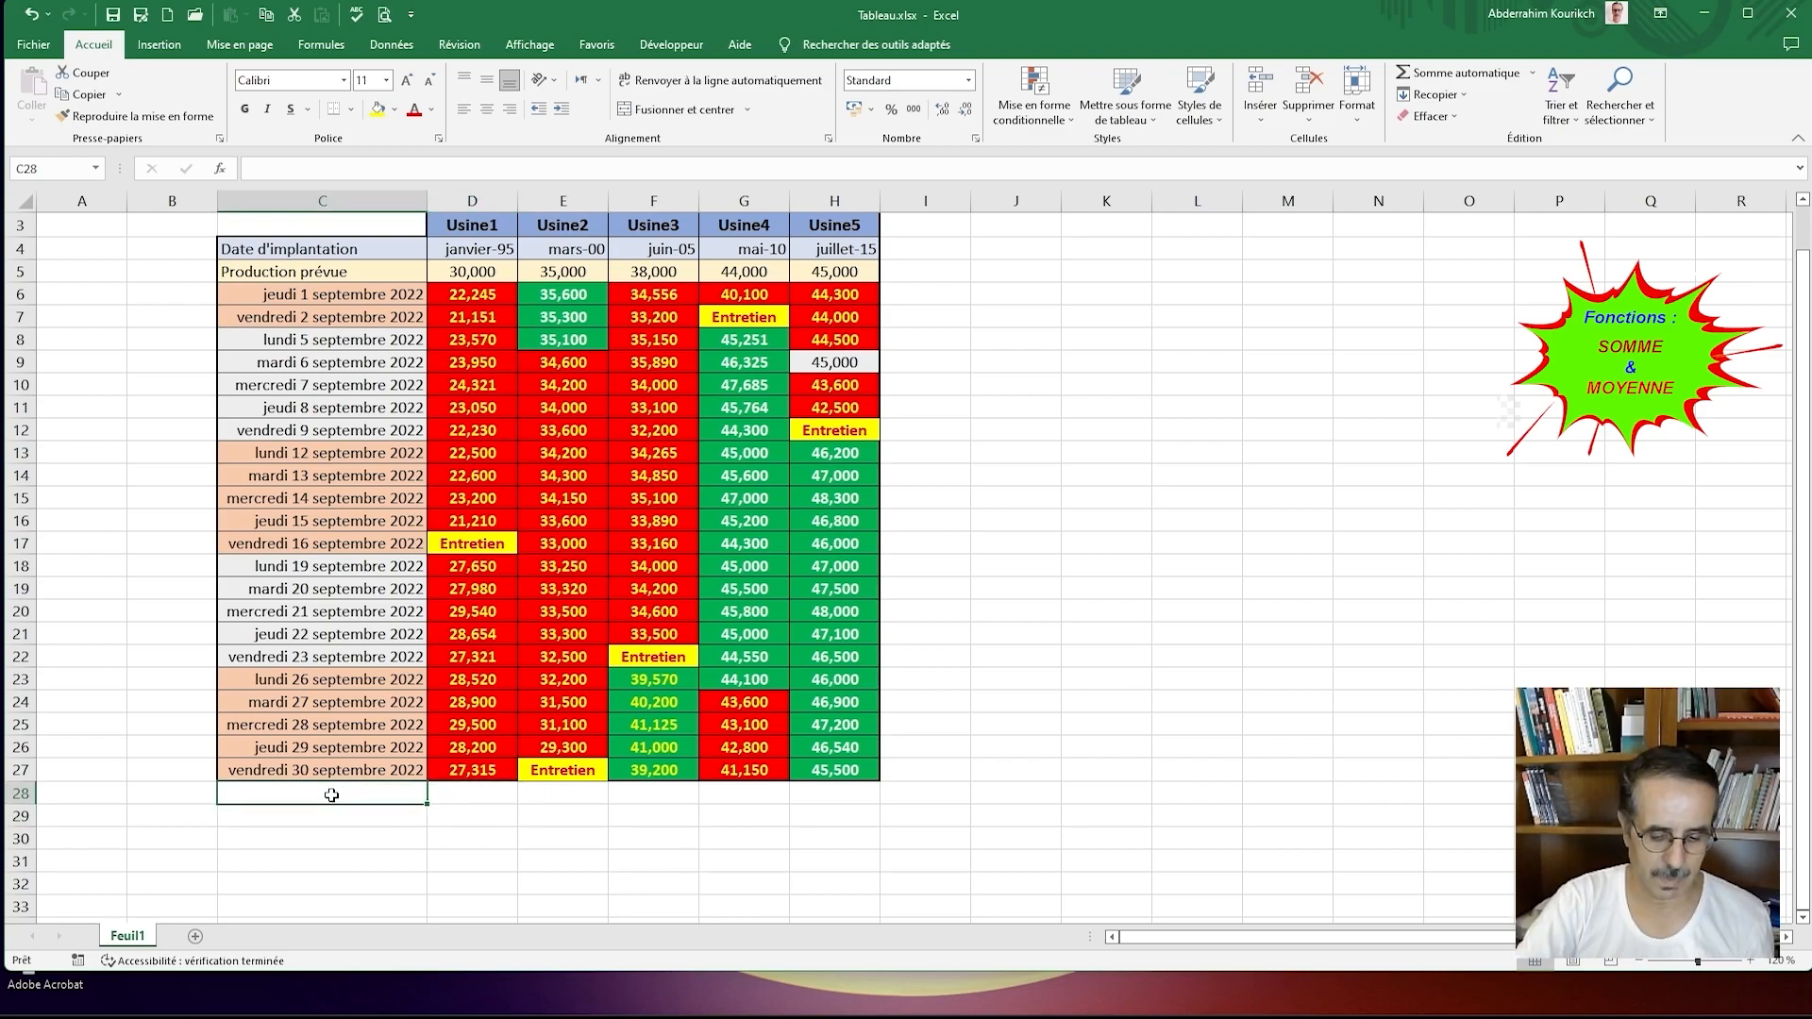
{"action": "type", "text": "T"}
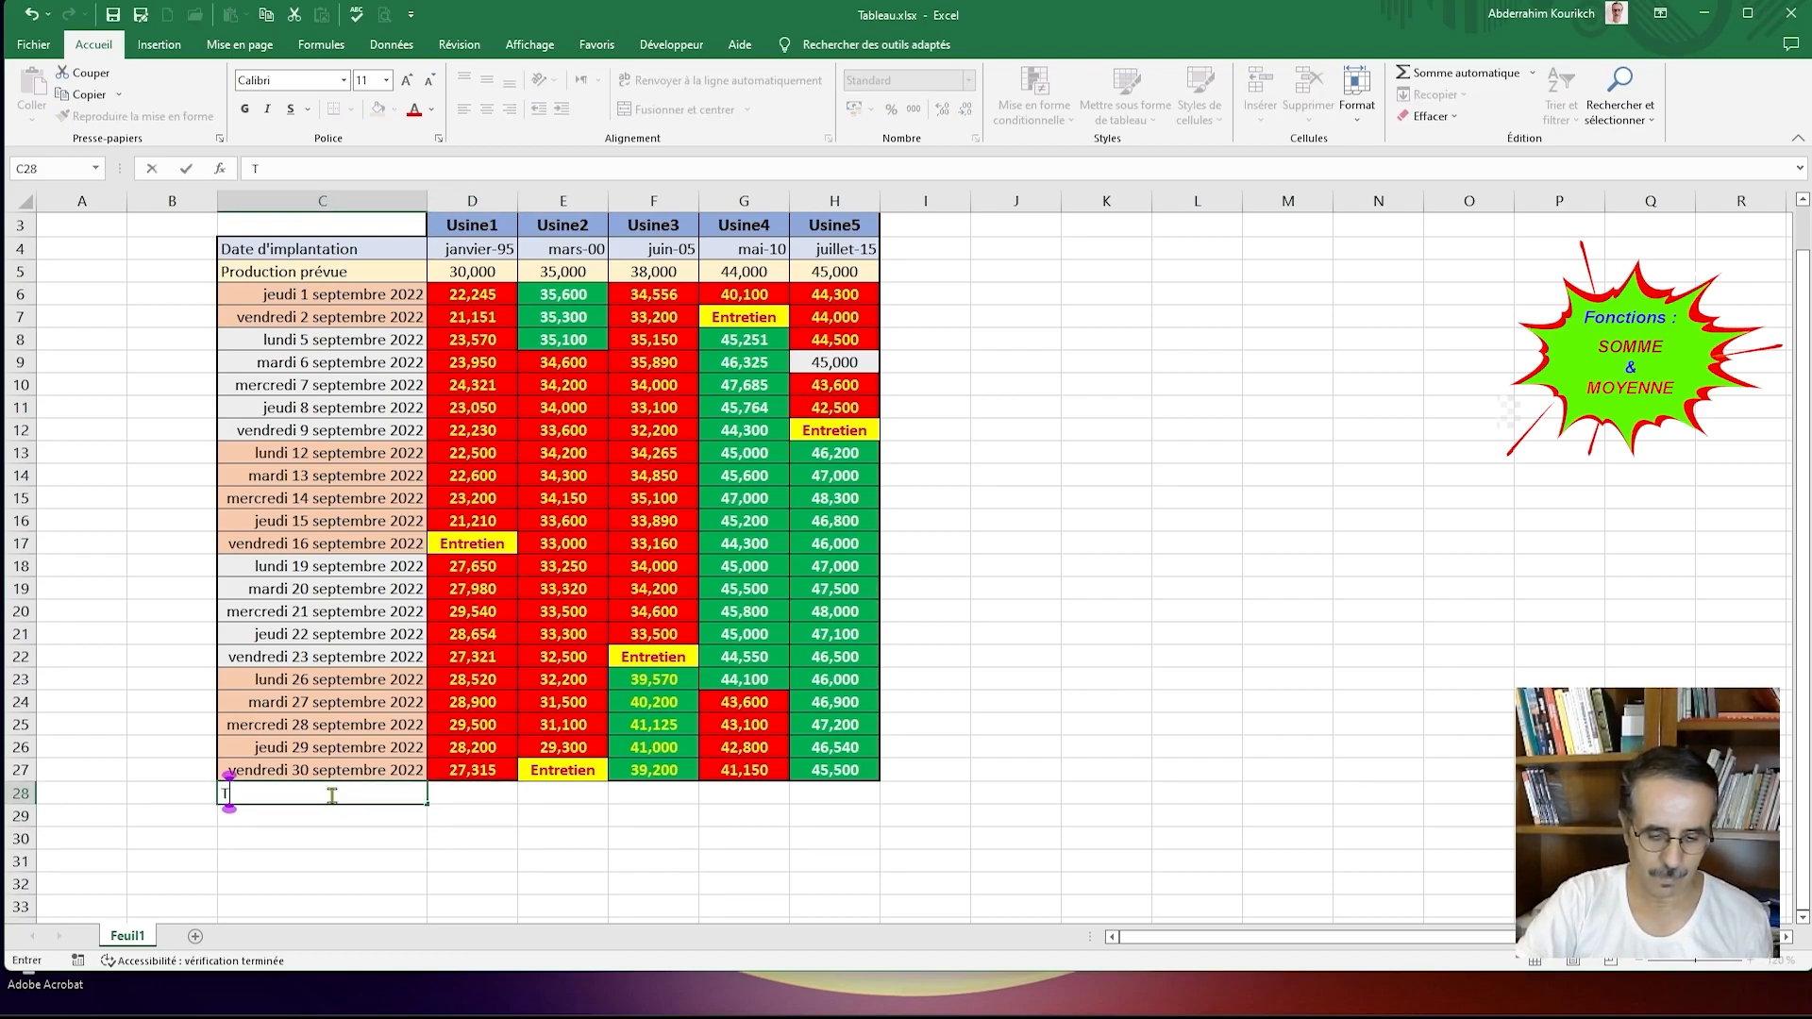
{"action": "type", "text": "otal"}
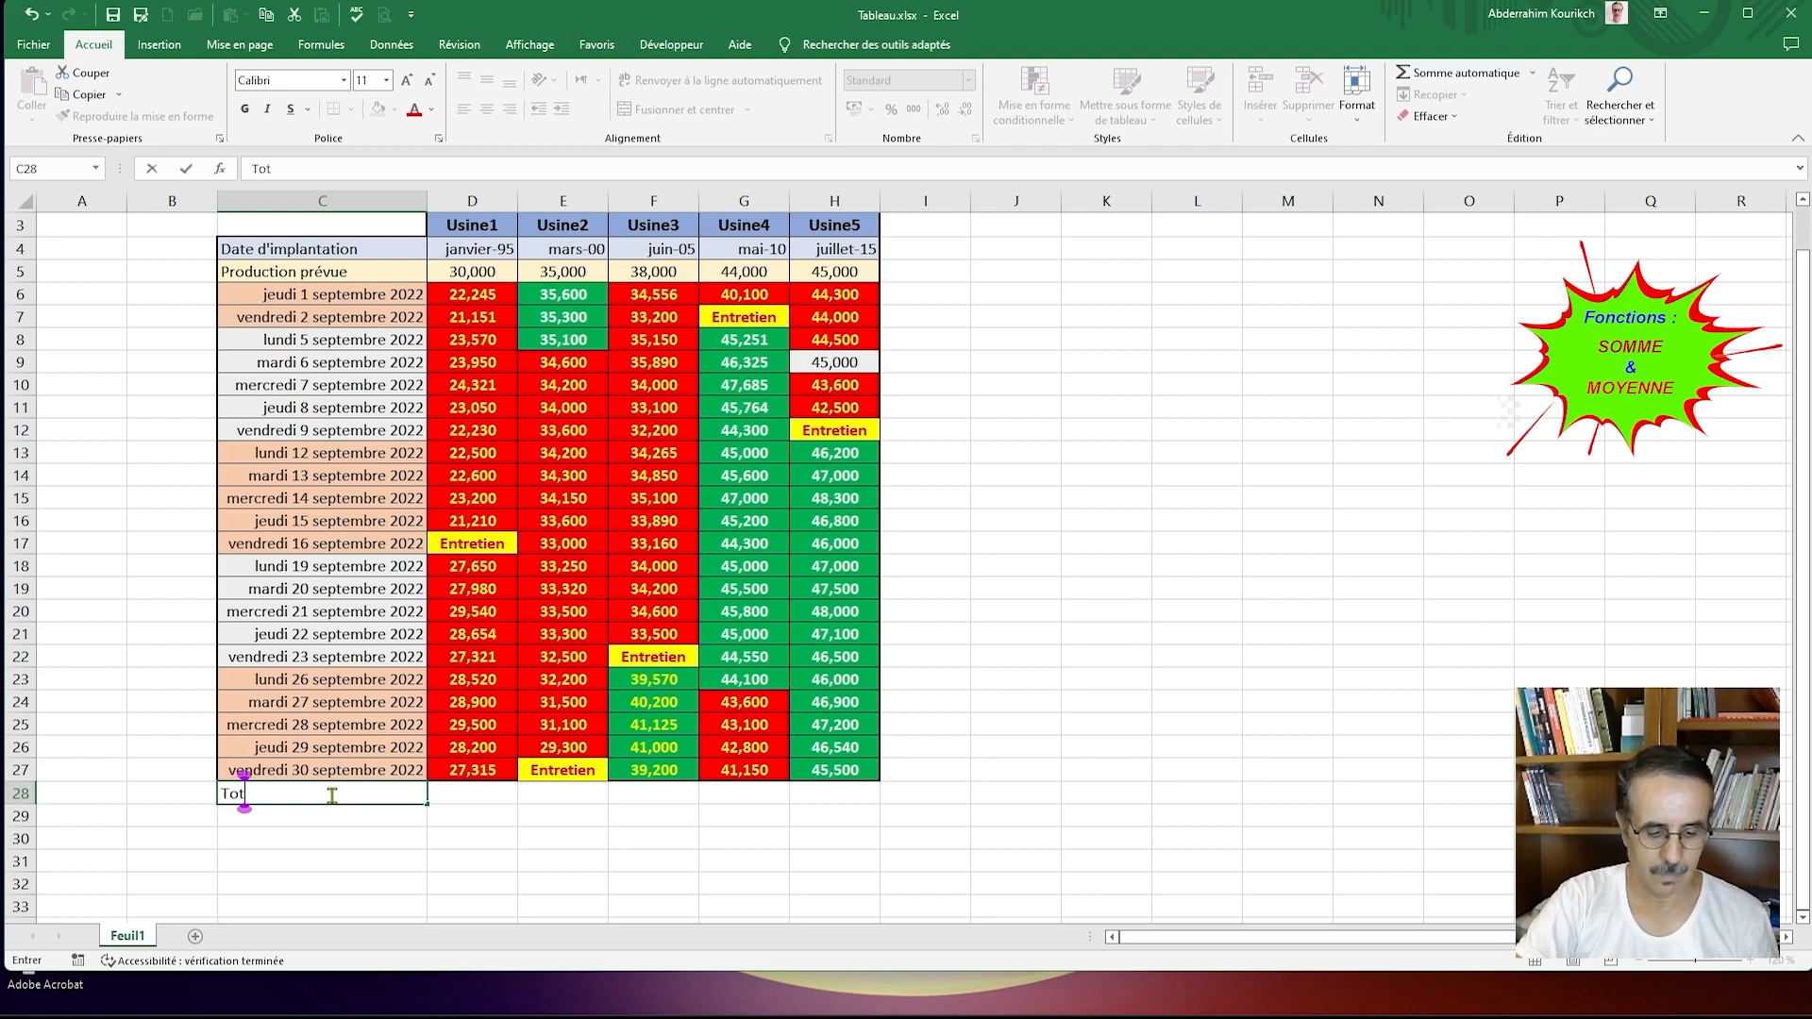
{"action": "key", "text": "Return"}
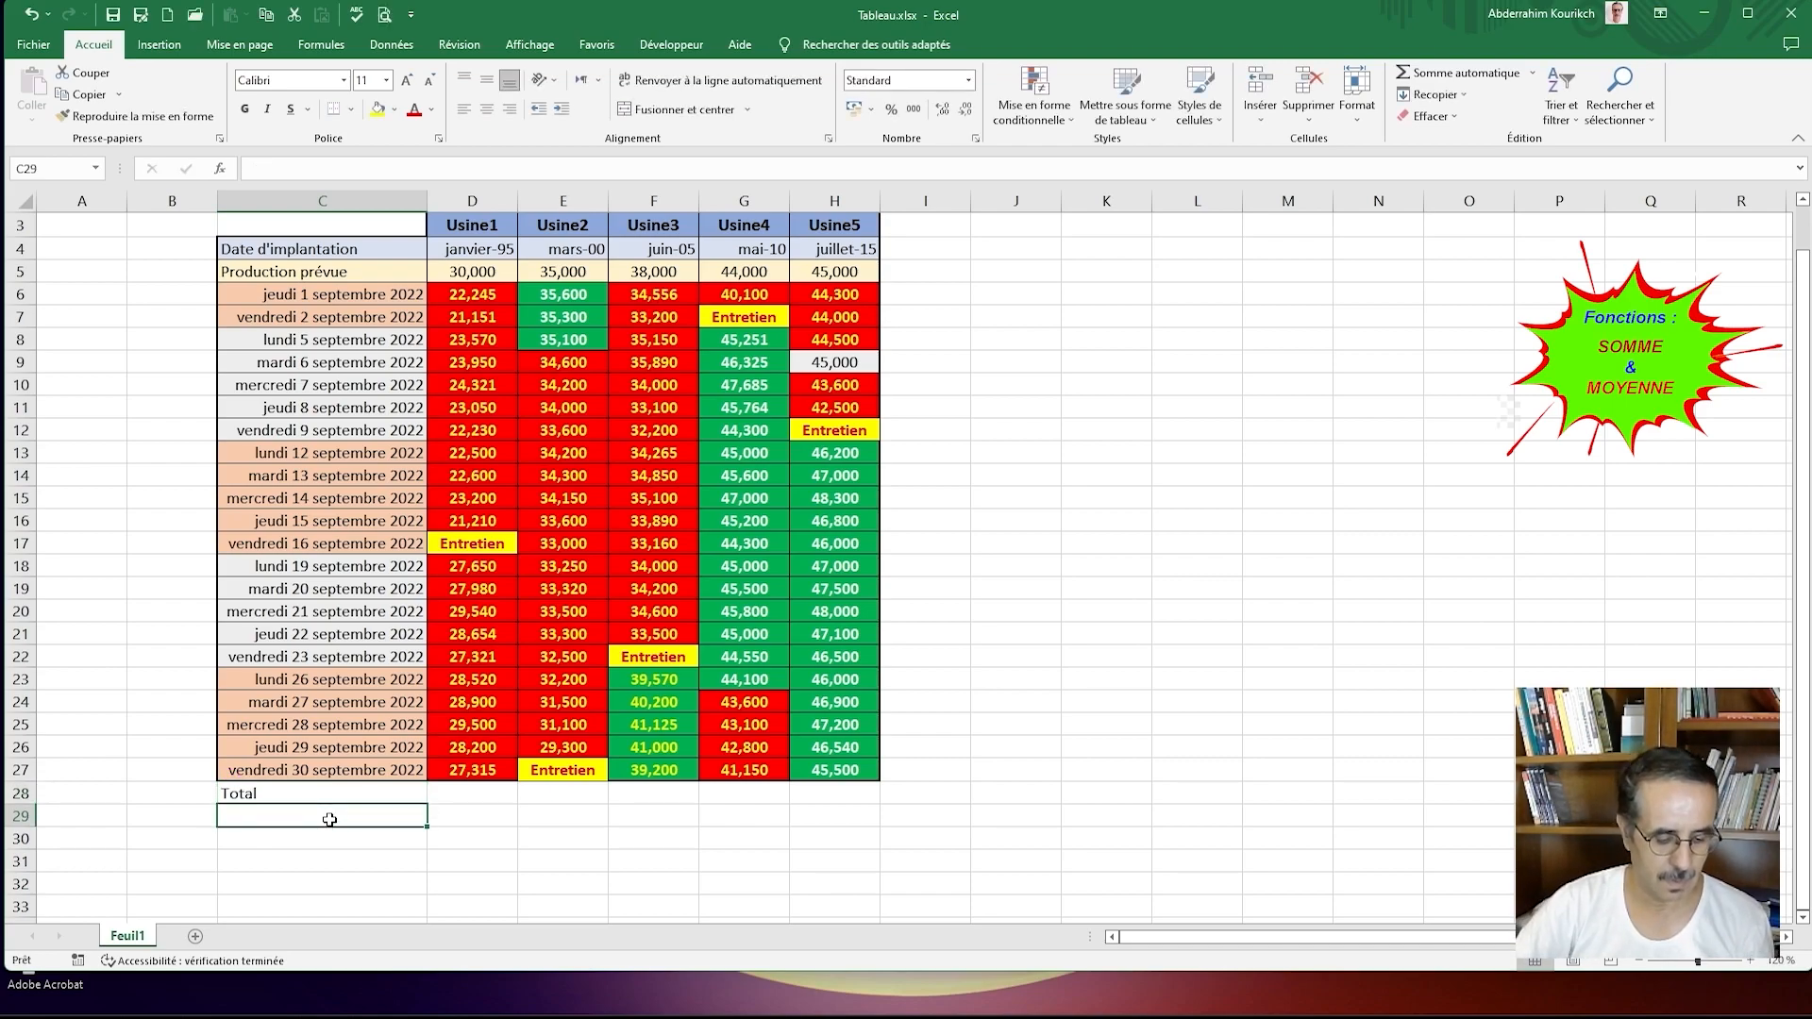
{"action": "type", "text": "M"}
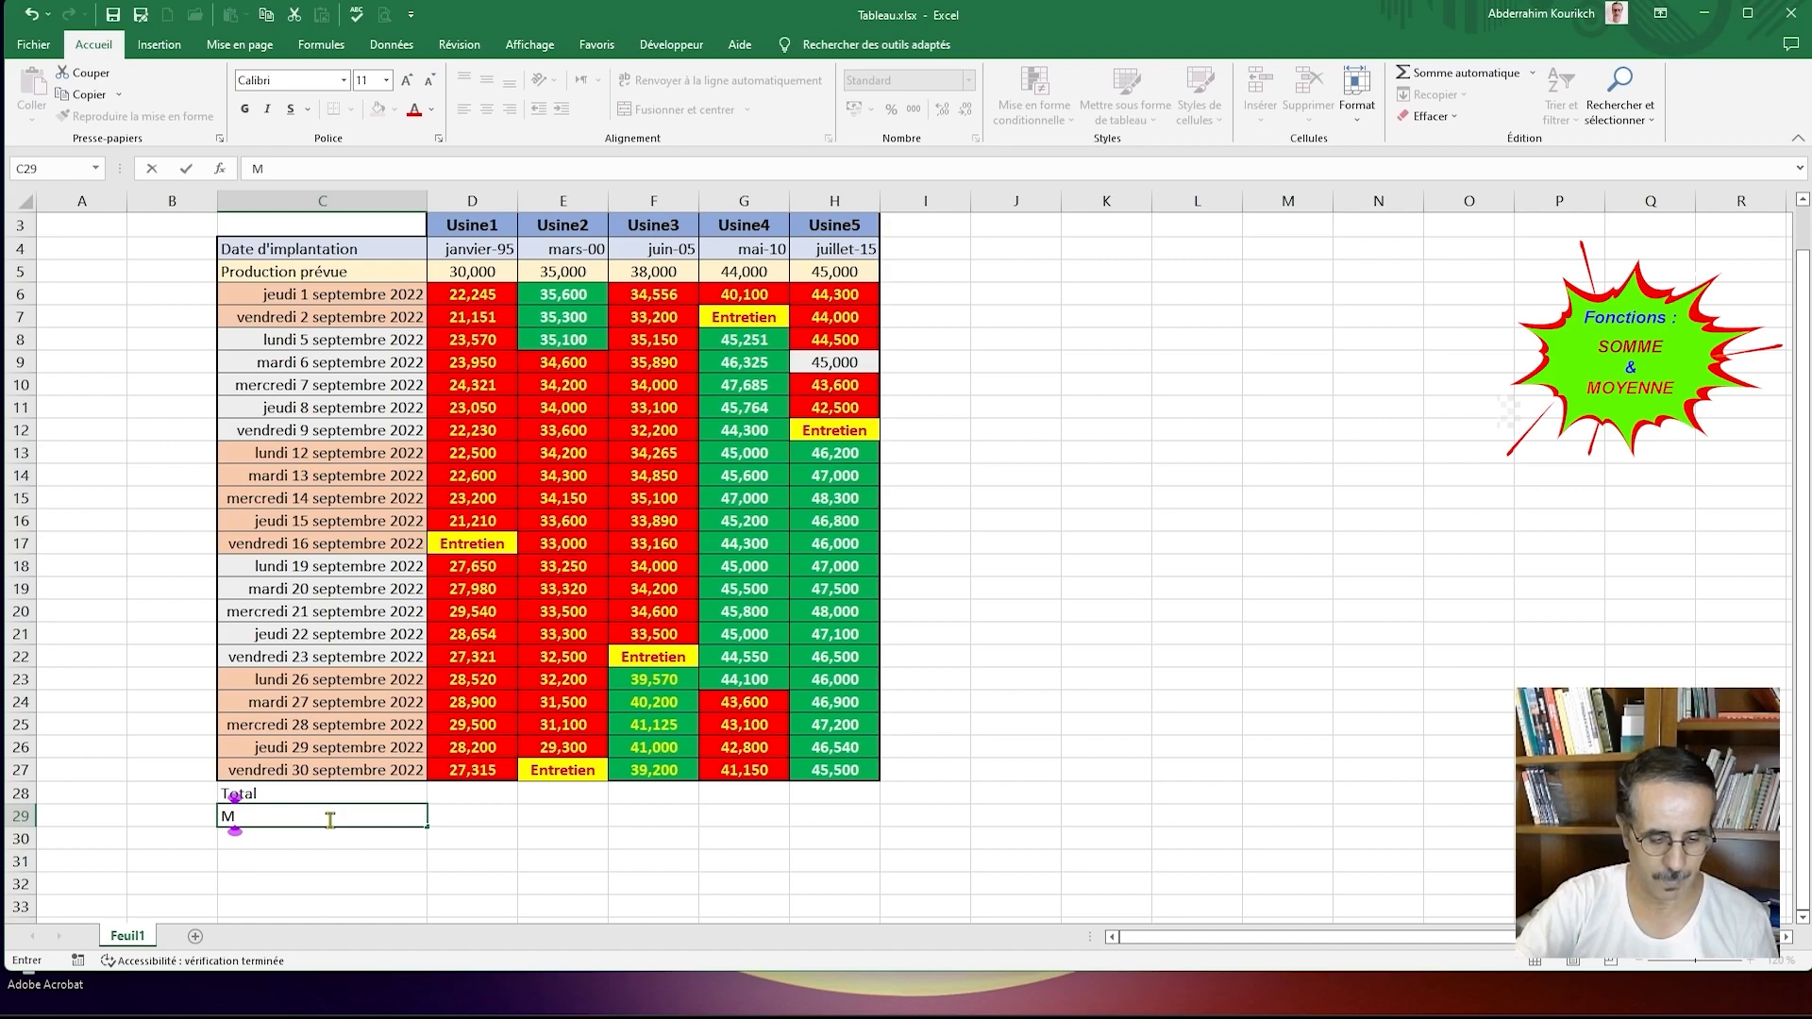
{"action": "type", "text": "oyenn"}
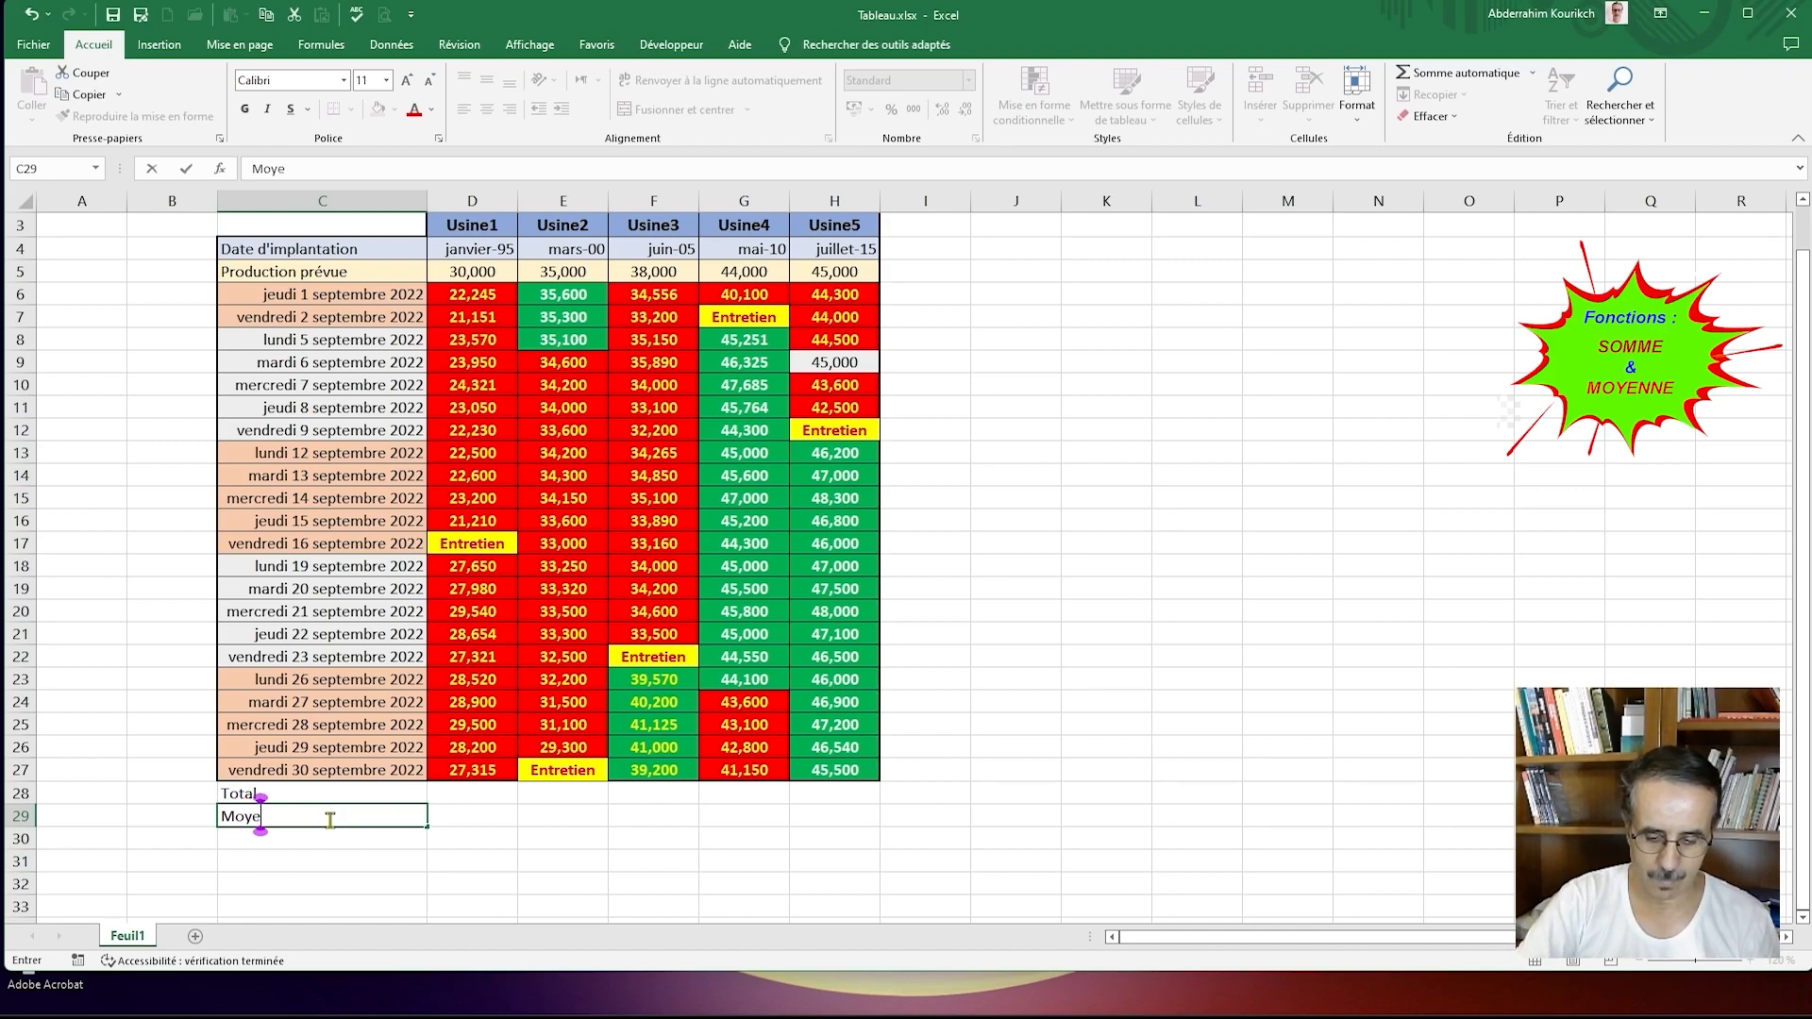
{"action": "type", "text": "e"}
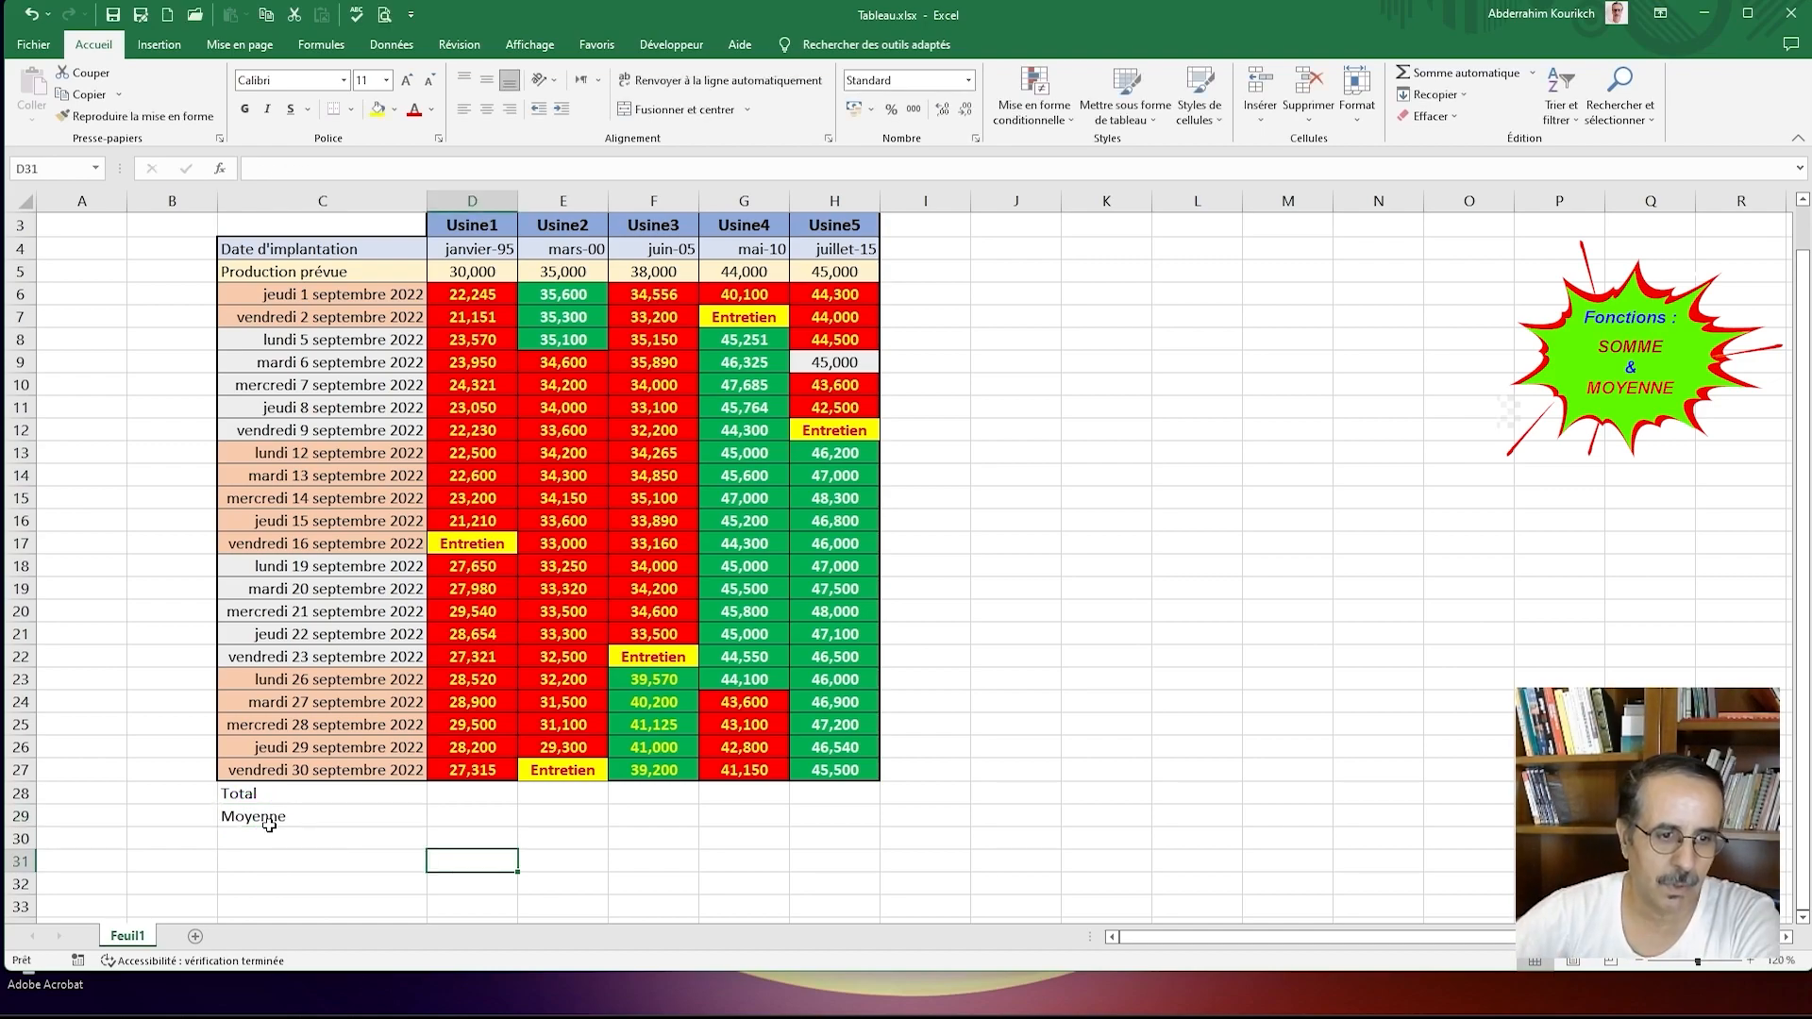
Step: Remove the label Total from C28, above the Moyenne label
{"action": "left_click", "coordinate": [270, 824]}
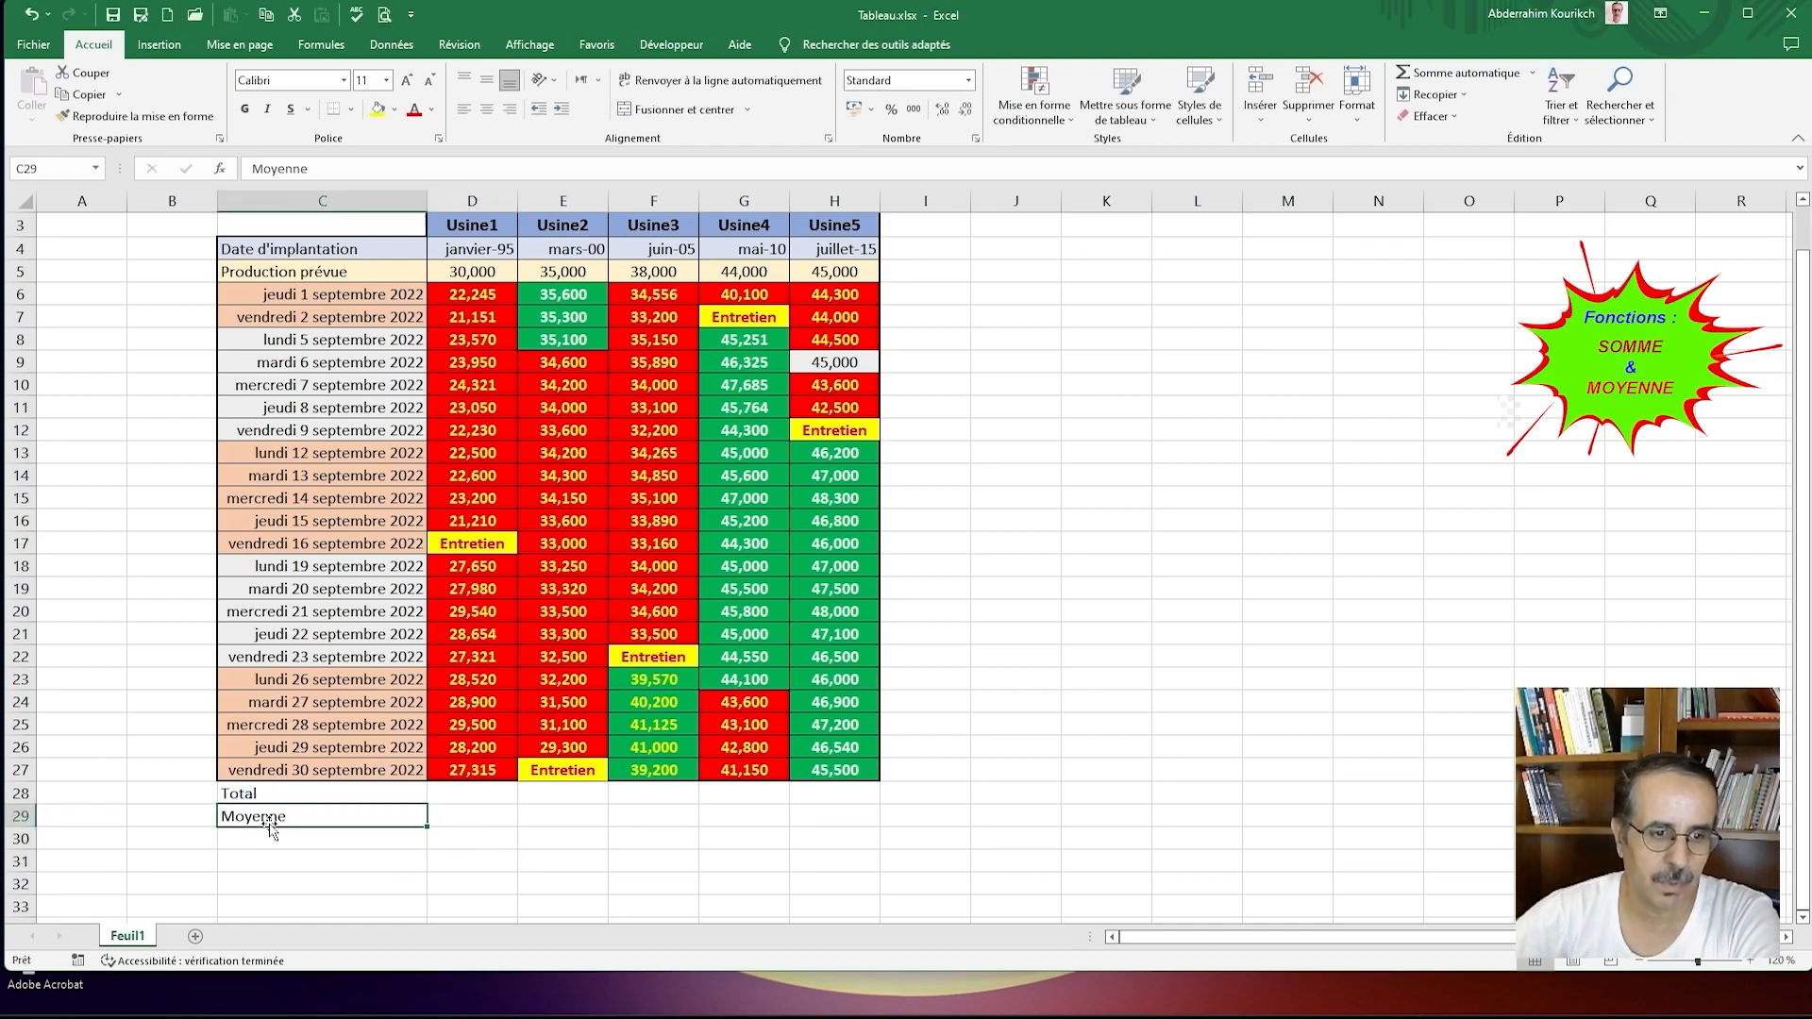
{"action": "left_click", "coordinate": [288, 796]}
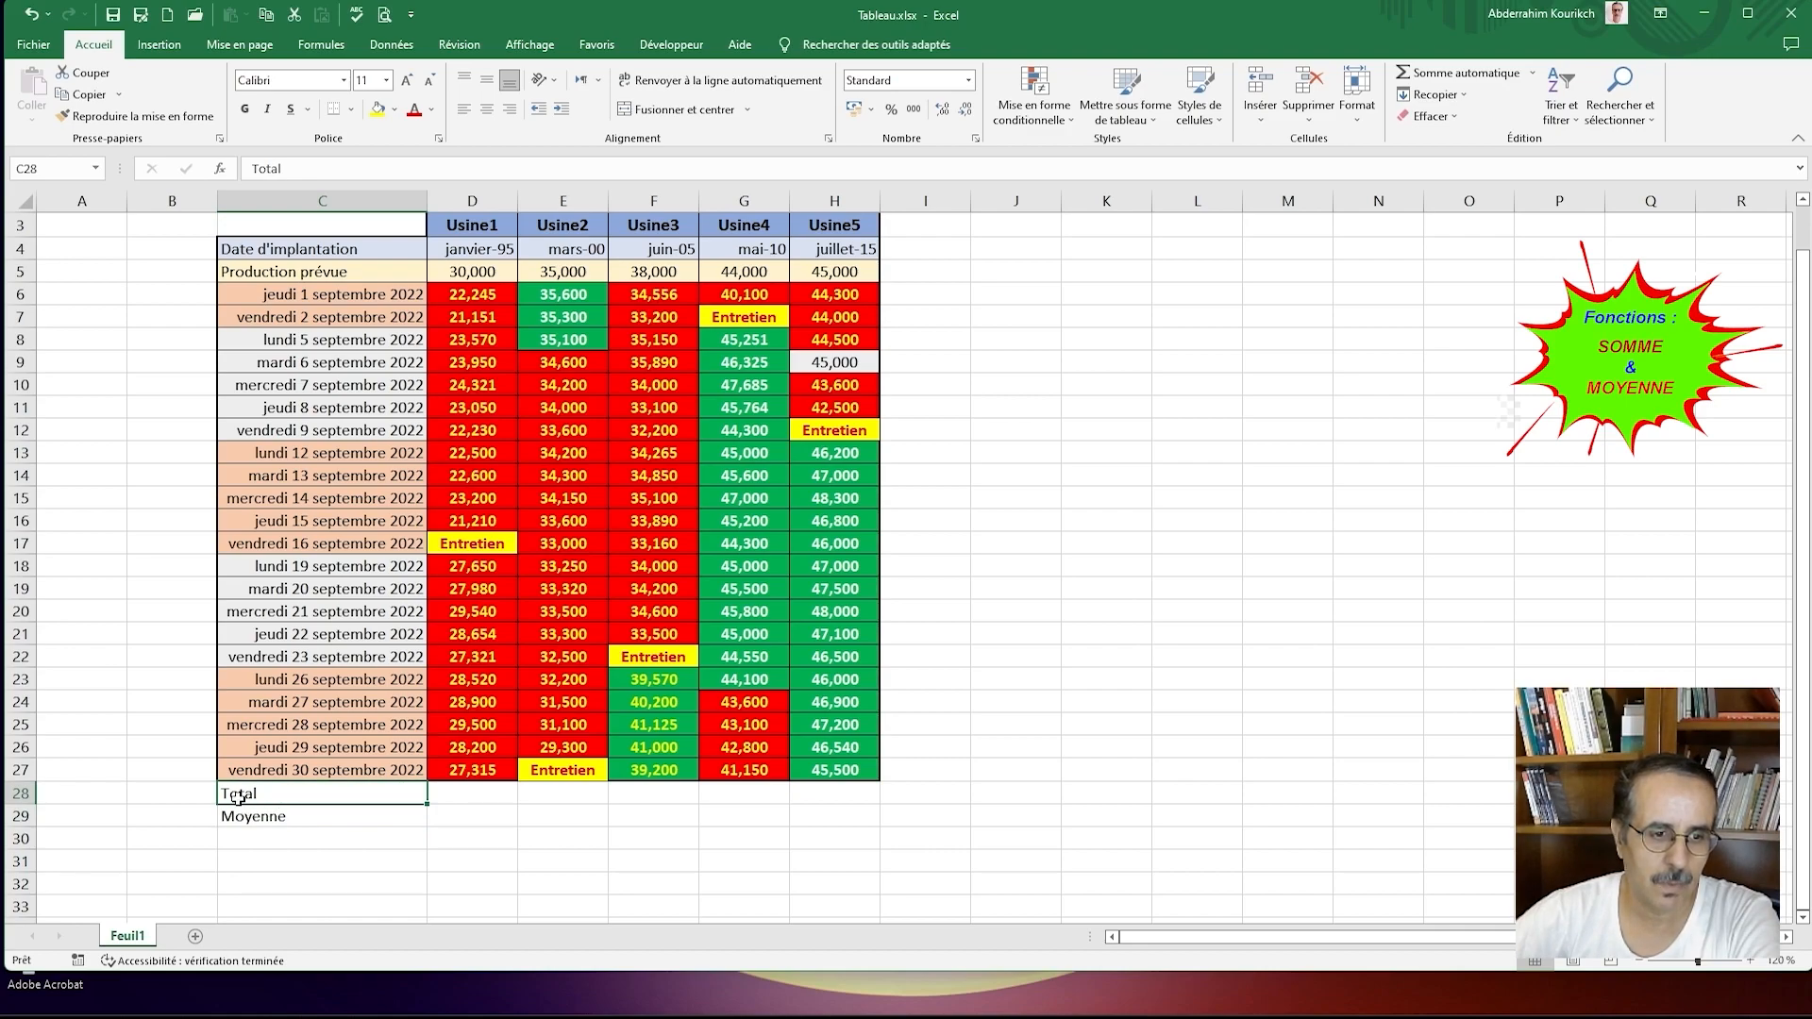
{"action": "left_click", "coordinate": [14, 793]}
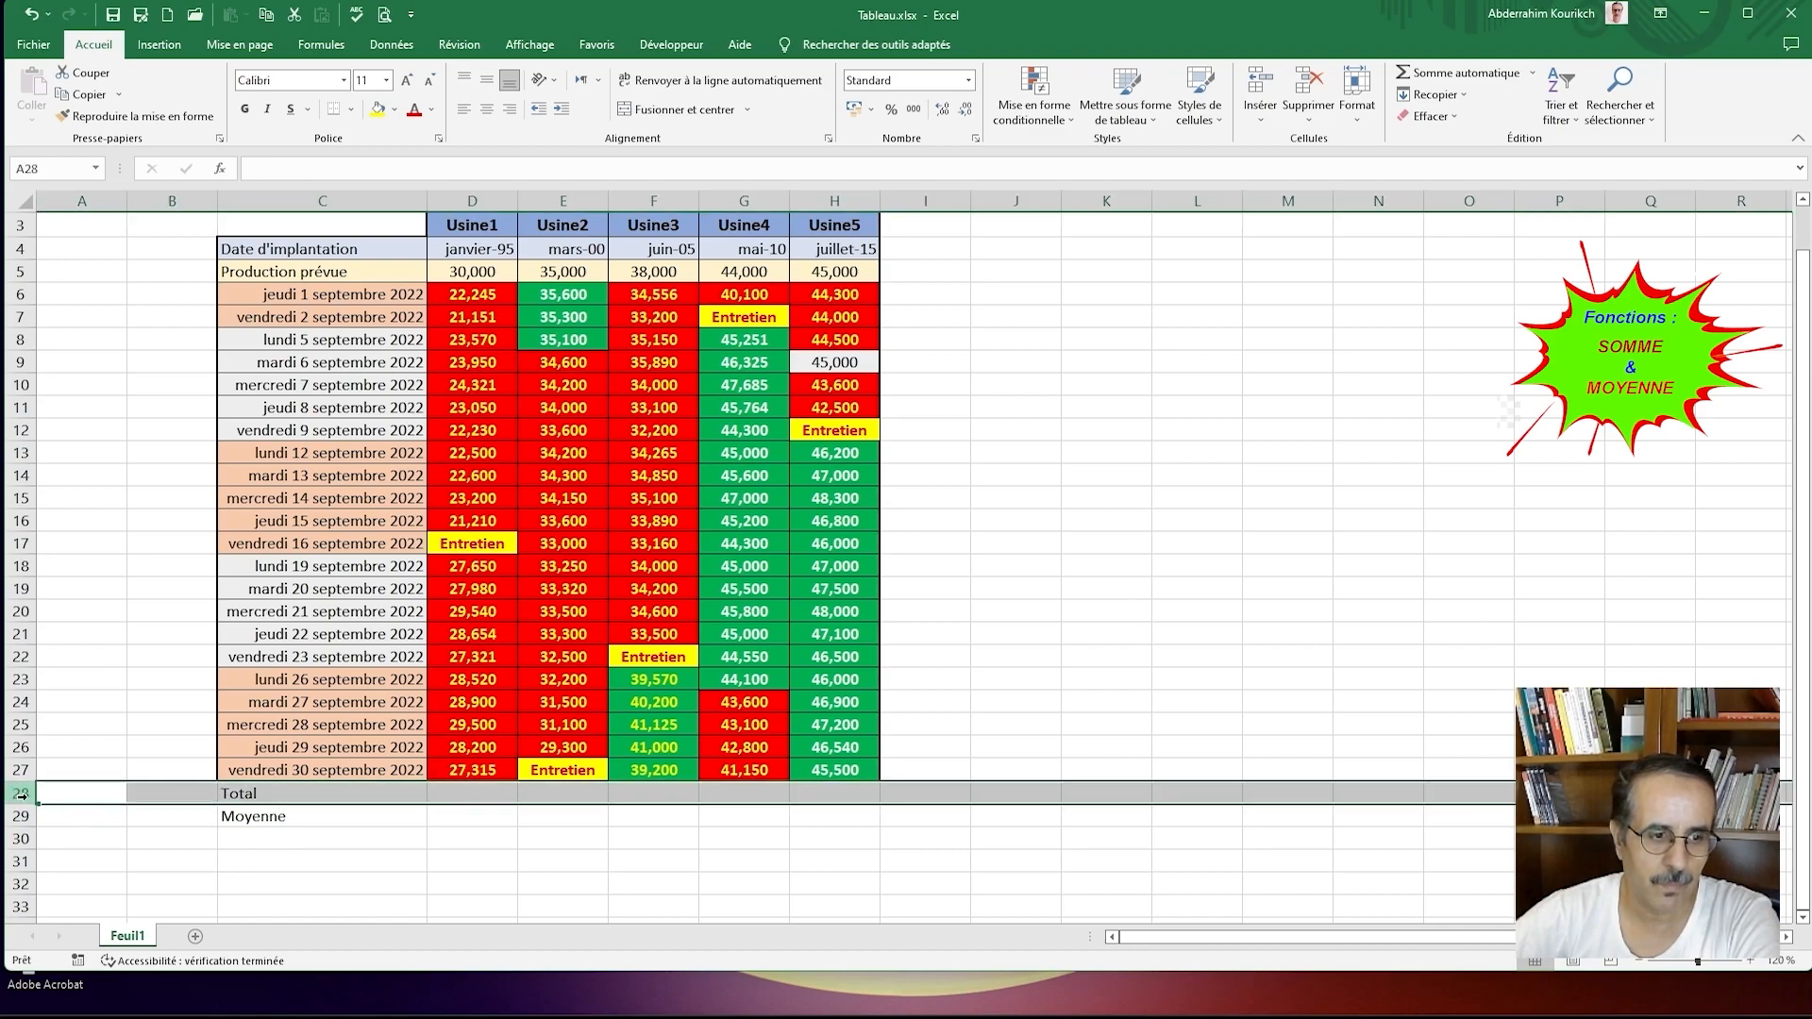
{"action": "left_click", "coordinate": [257, 795]}
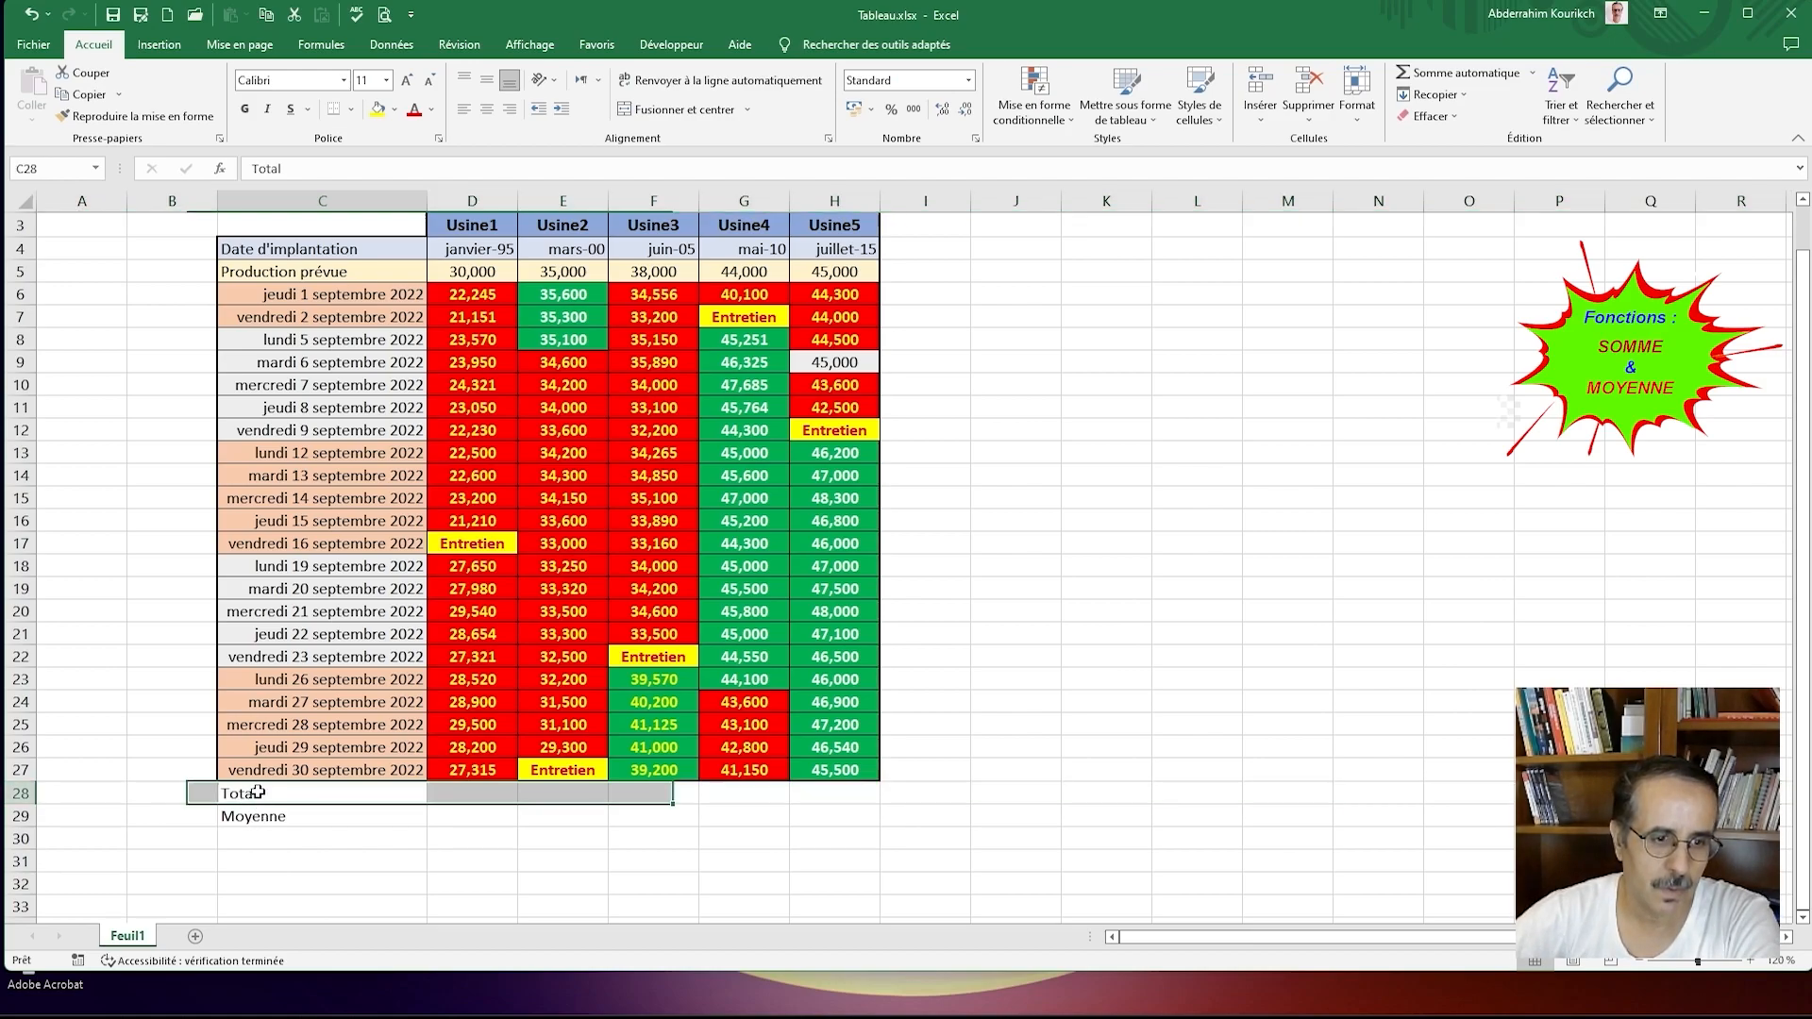
{"action": "double_click", "coordinate": [283, 798]}
{"action": "double_click", "coordinate": [239, 794]}
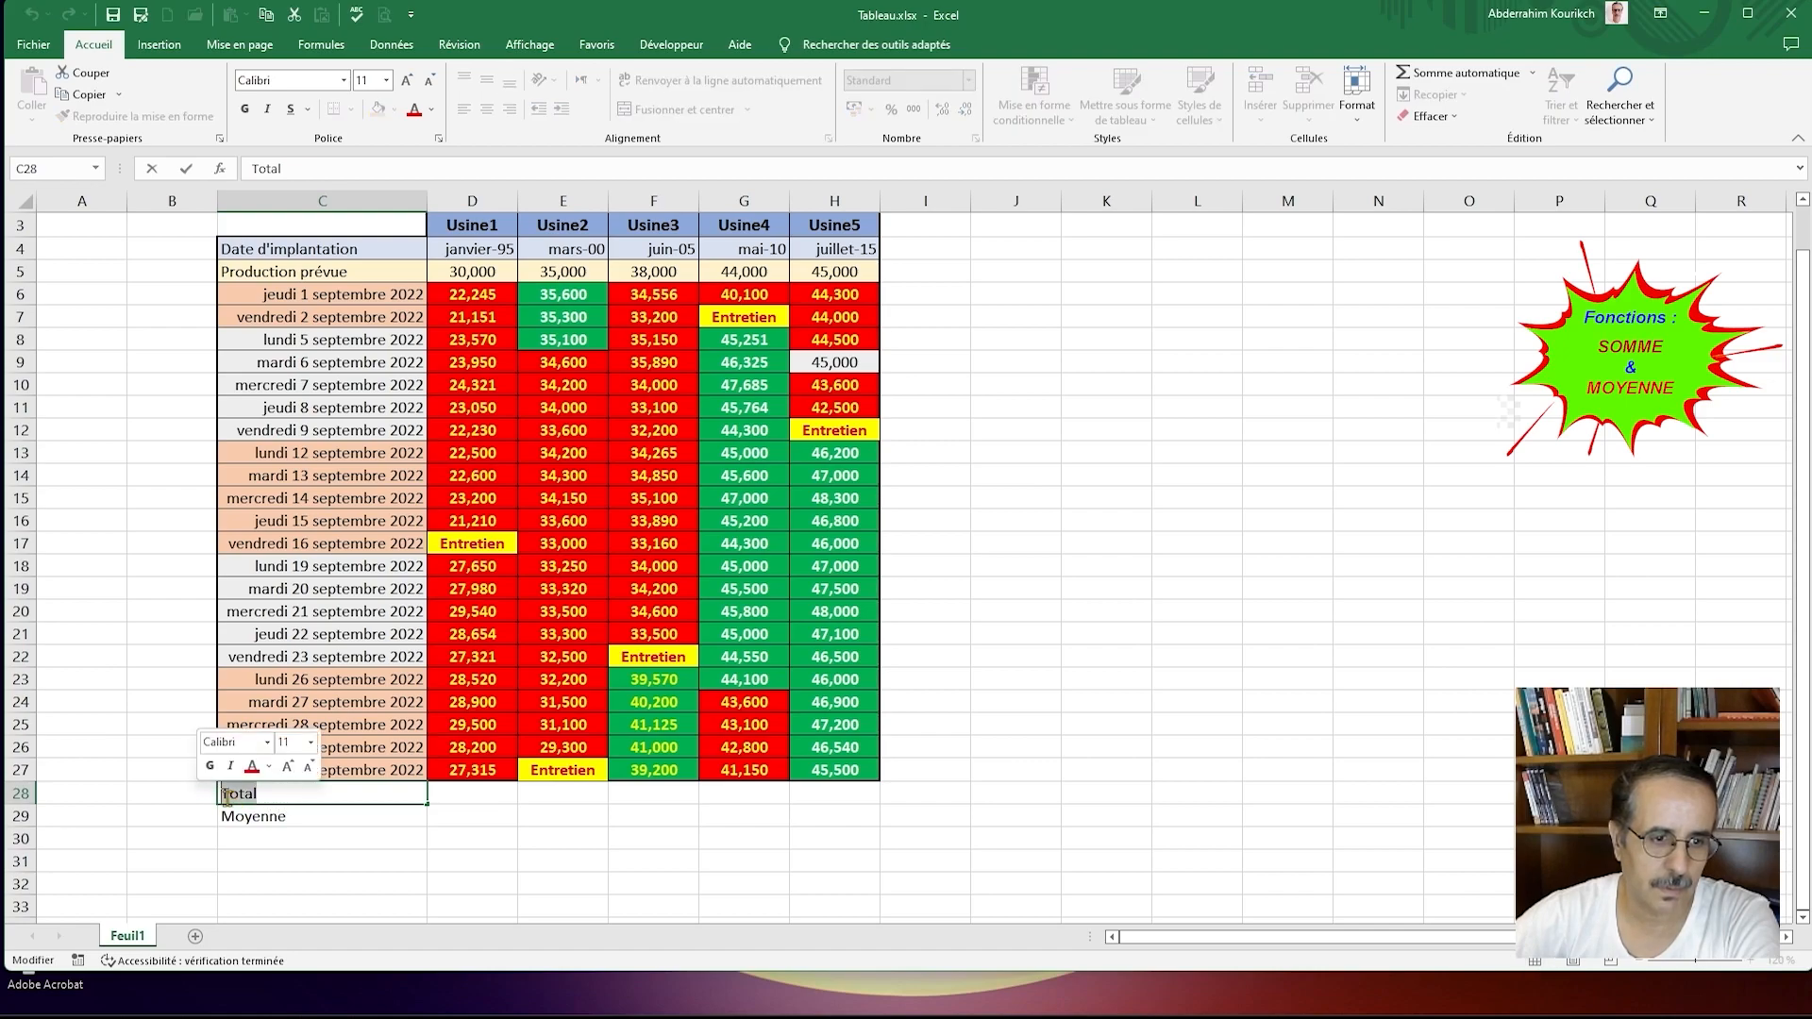
{"action": "right_click", "coordinate": [246, 798]}
{"action": "left_click", "coordinate": [311, 830]}
{"action": "key", "text": "Delete"}
Step: Enter the label Total in C30, directly below the Moyenne label
{"action": "left_click", "coordinate": [262, 840]}
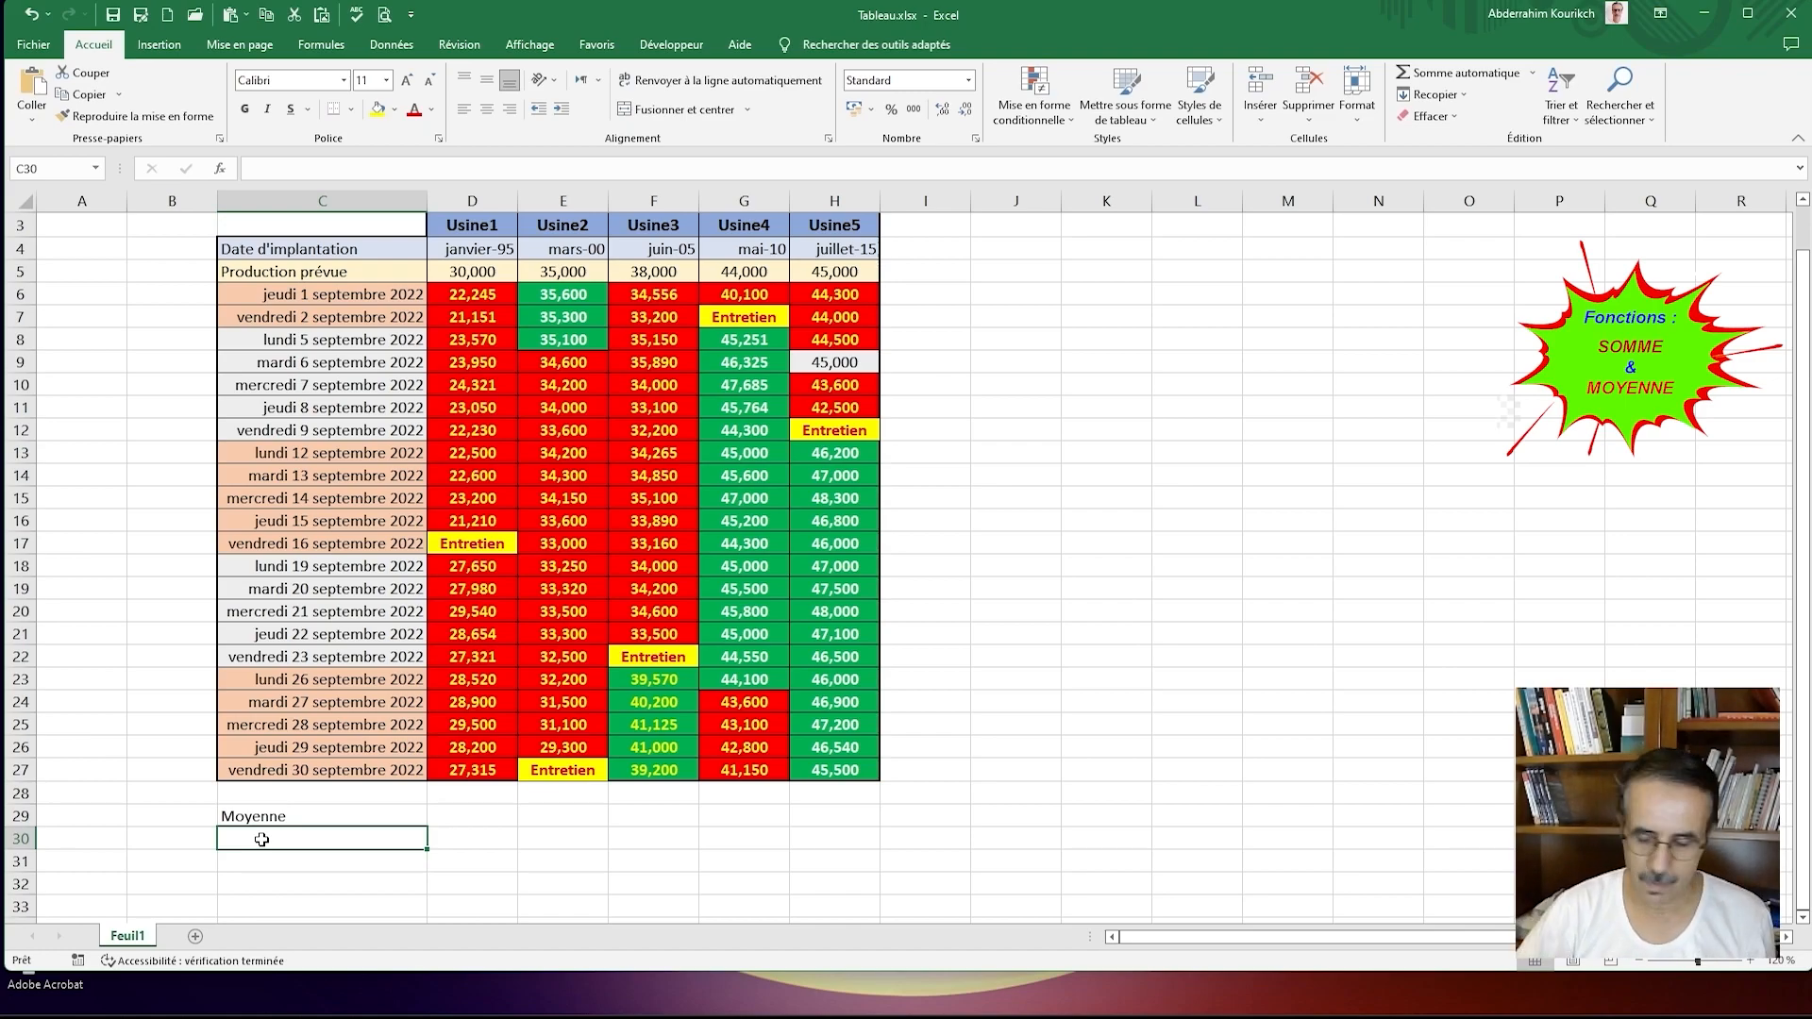
{"action": "double_click", "coordinate": [260, 839]}
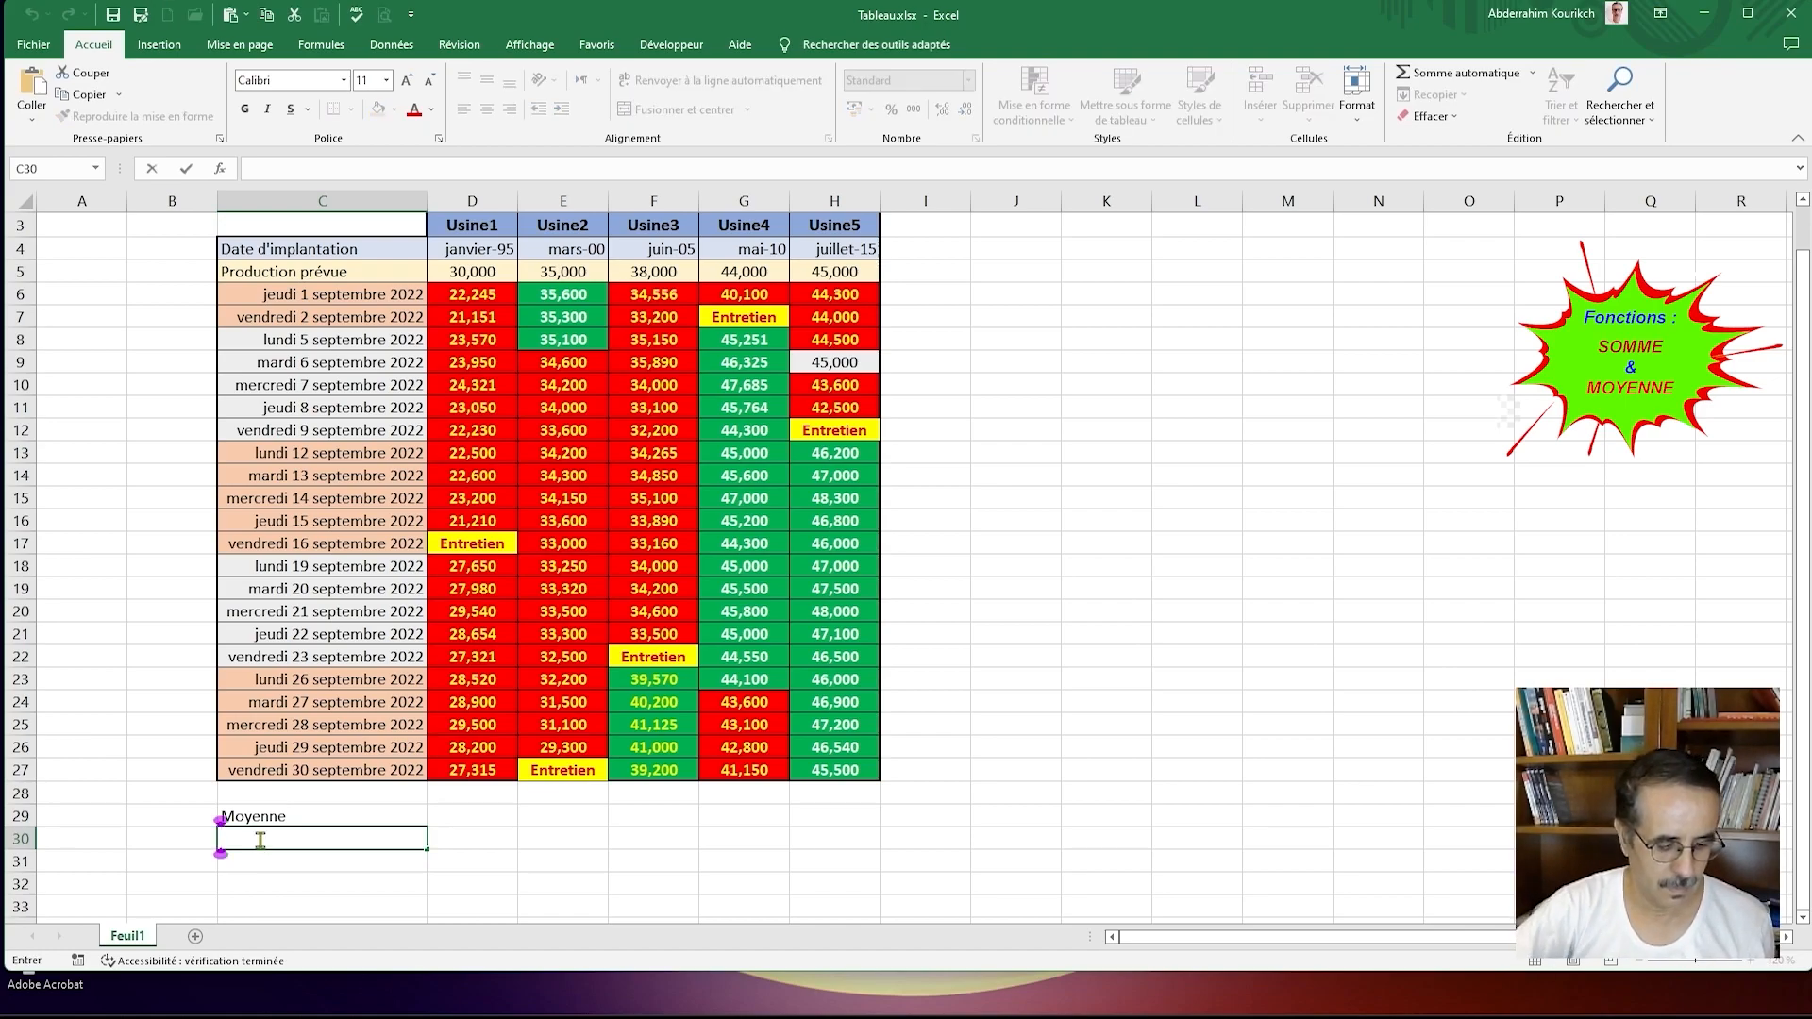
{"action": "type", "text": "Total"}
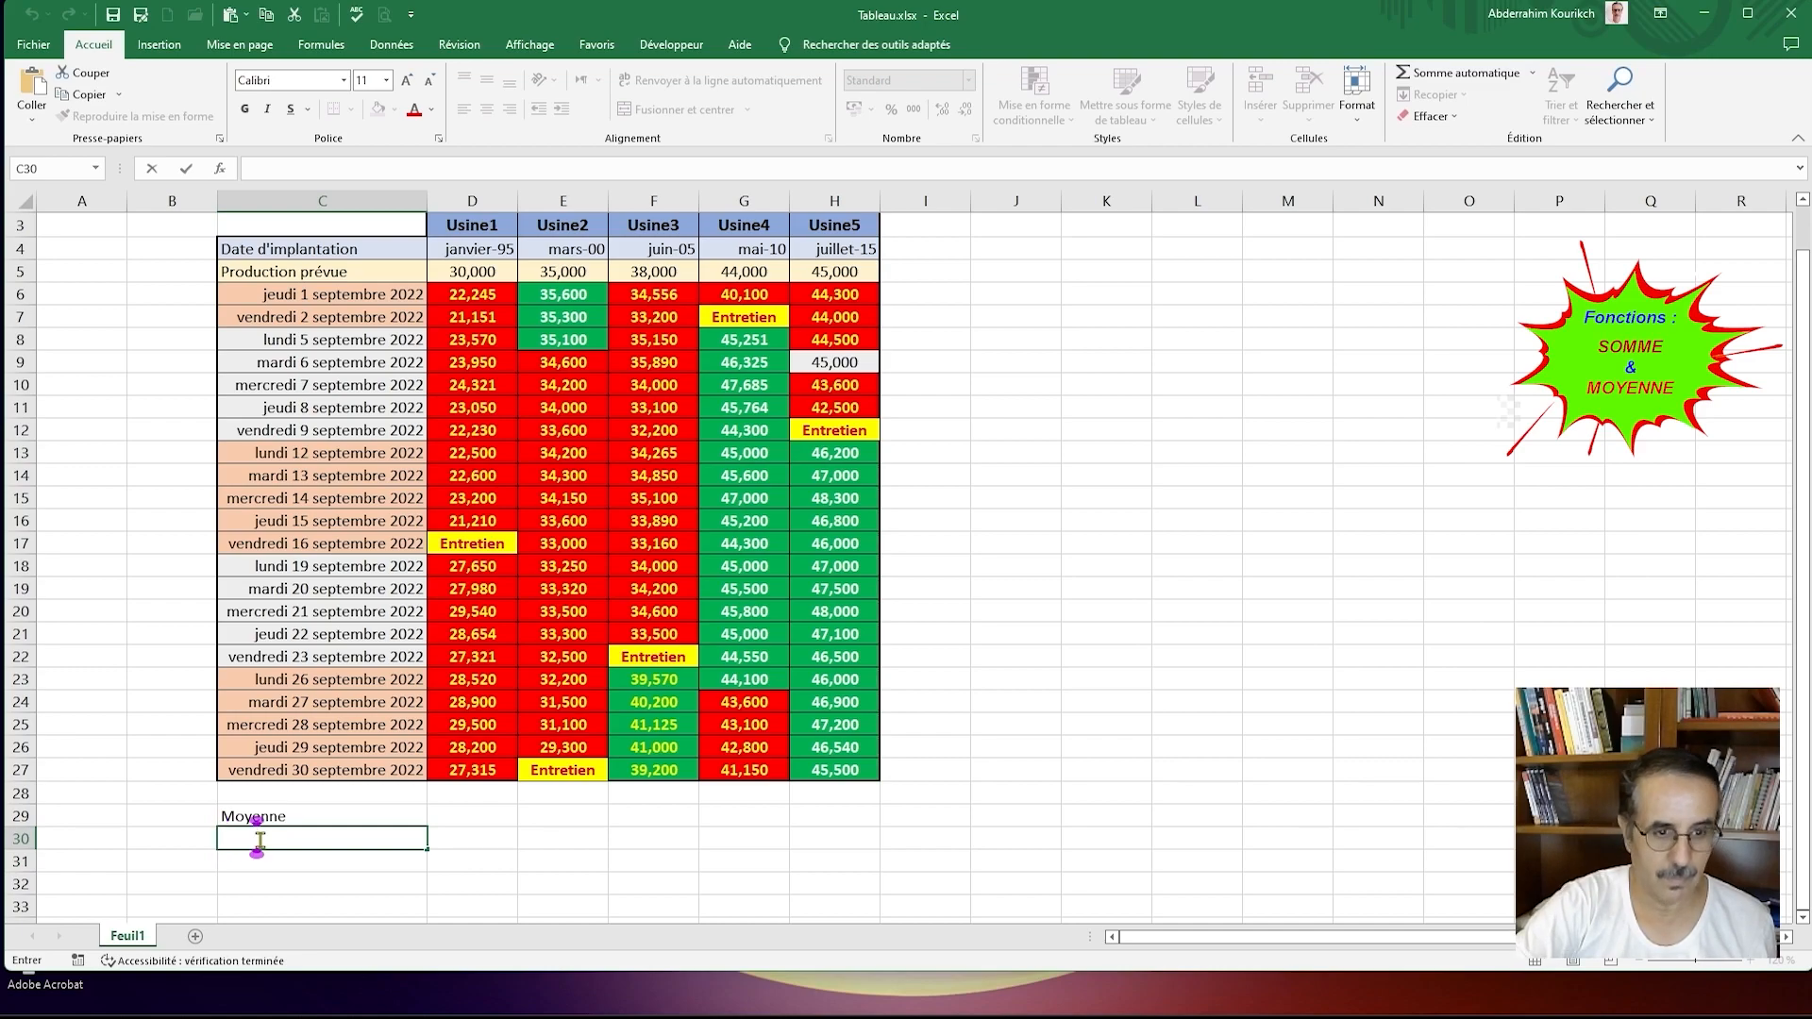
{"action": "left_click", "coordinate": [288, 802]}
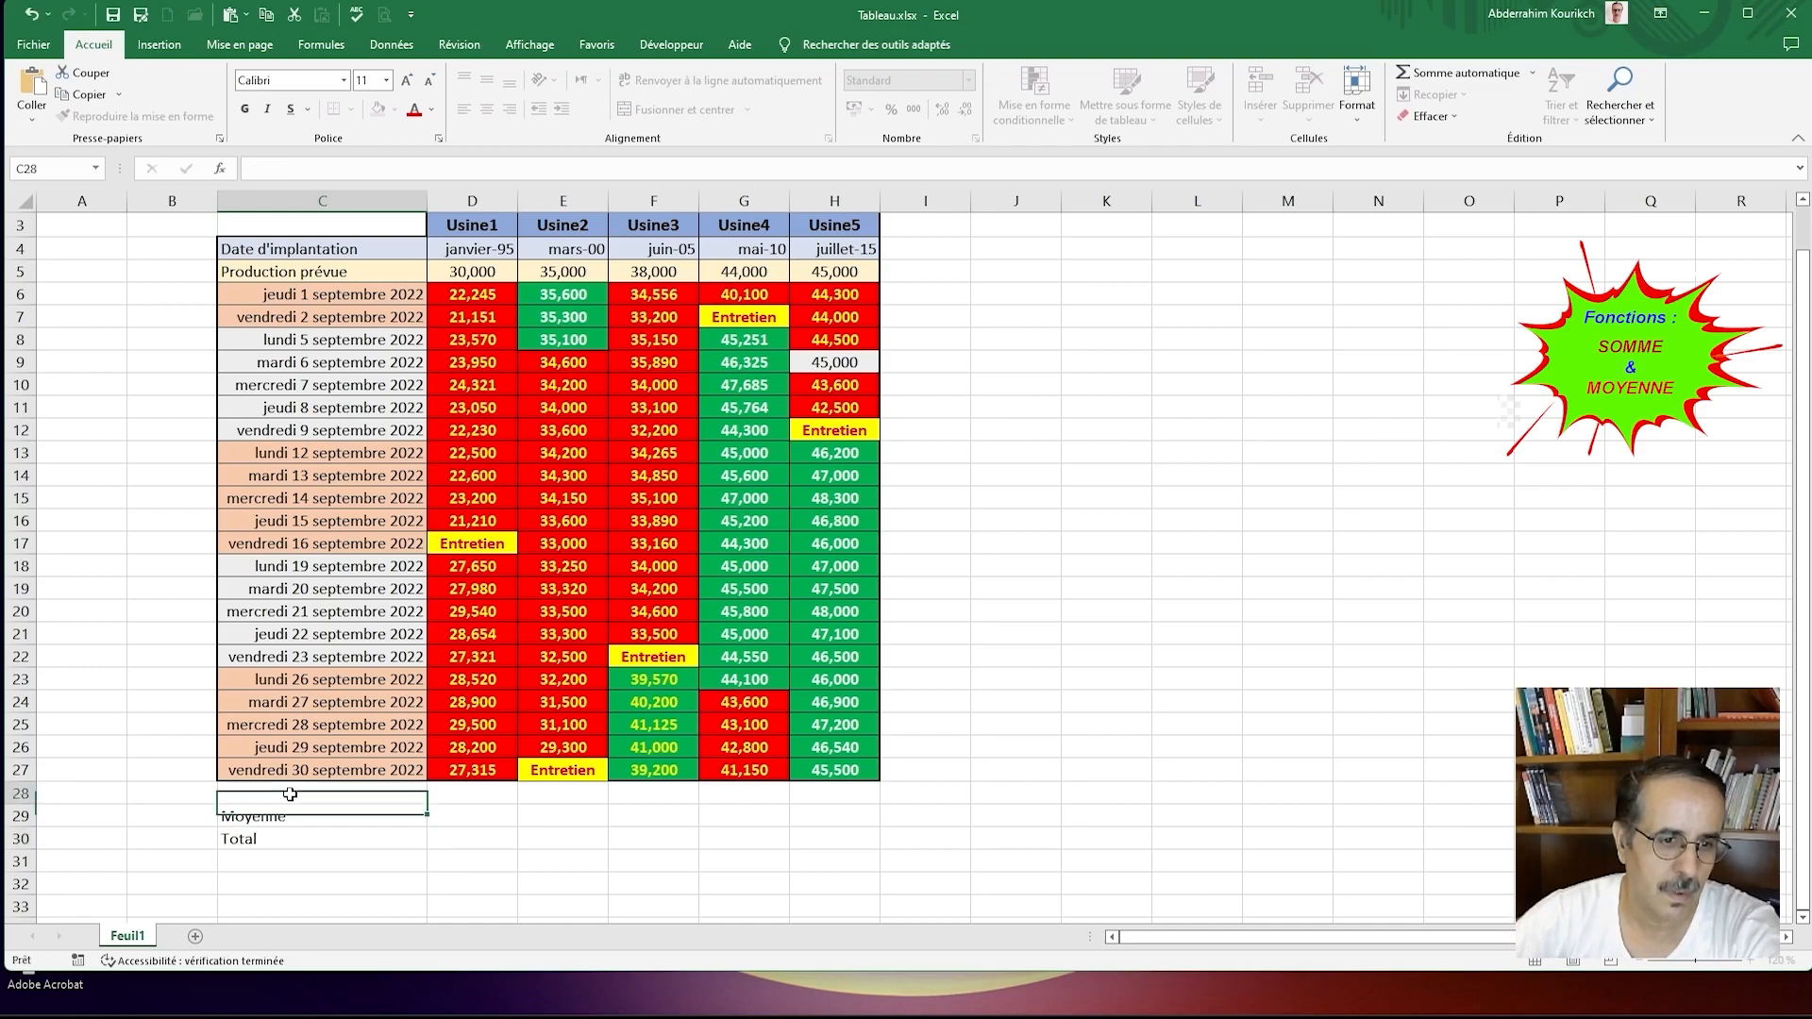
Step: Delete the empty row 28 between the last production date and the Moyenne label
{"action": "left_click", "coordinate": [26, 793]}
{"action": "right_click", "coordinate": [26, 794]}
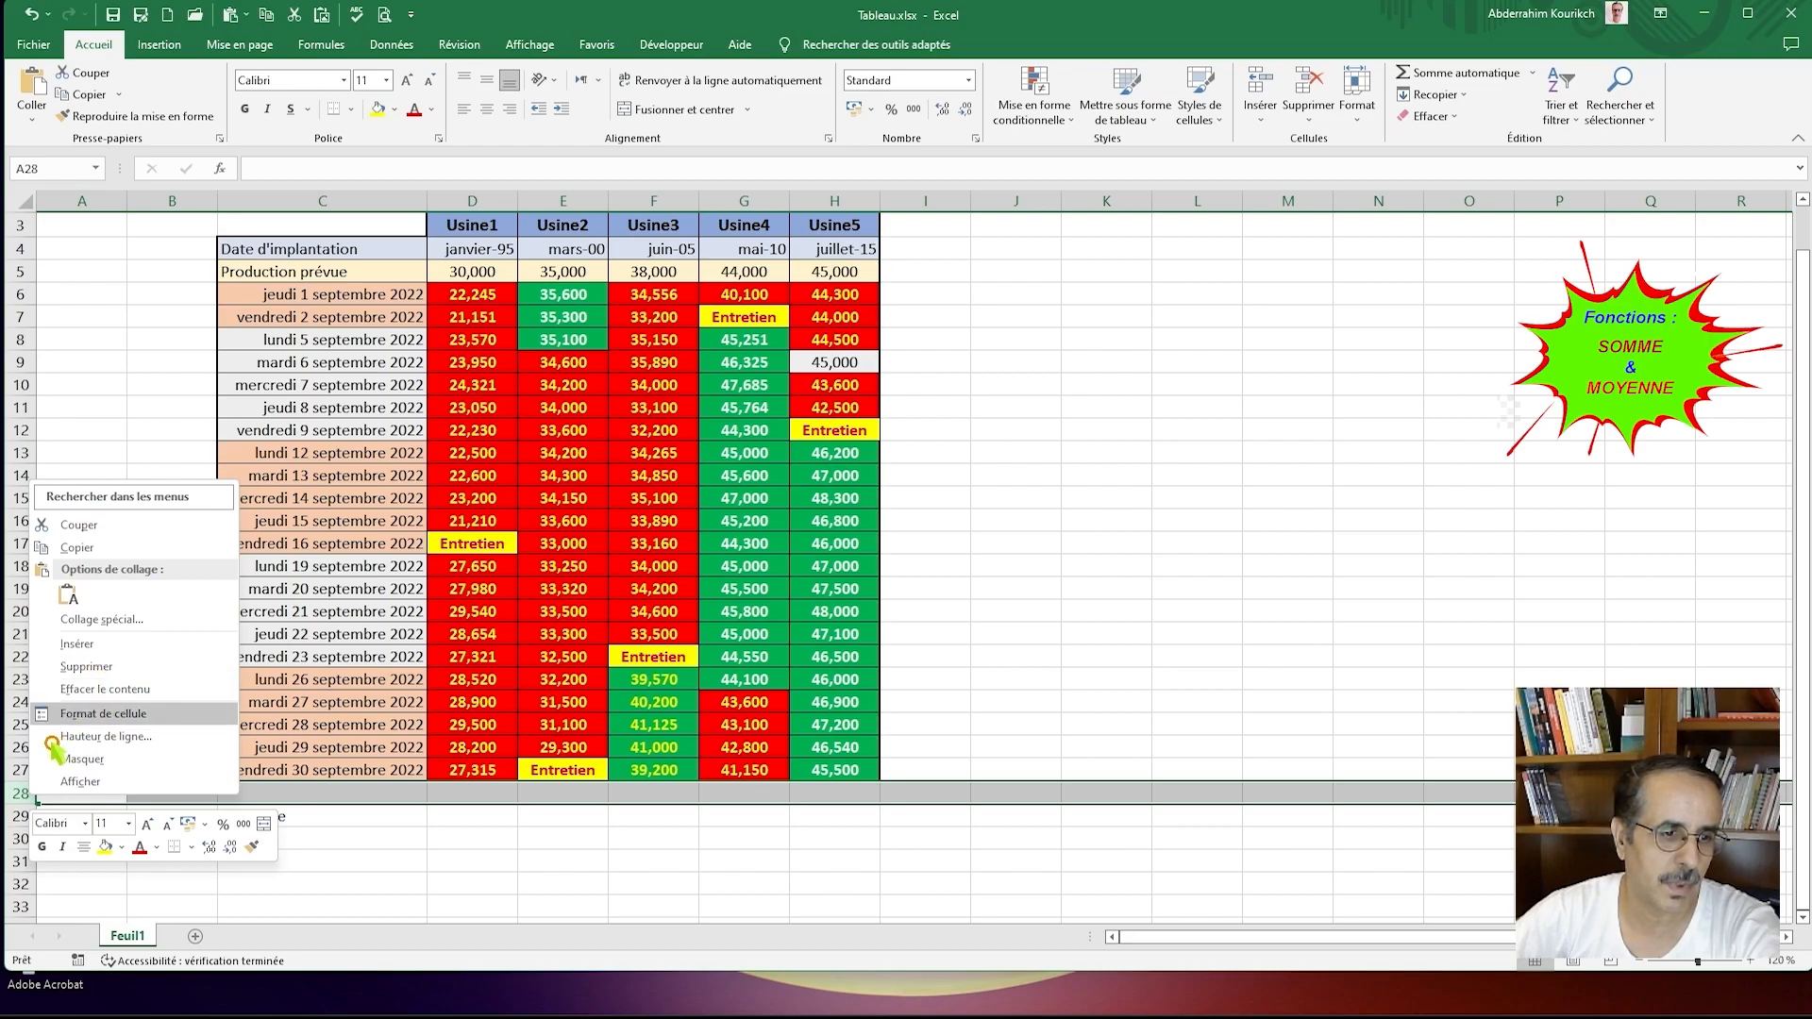
{"action": "left_click", "coordinate": [21, 795]}
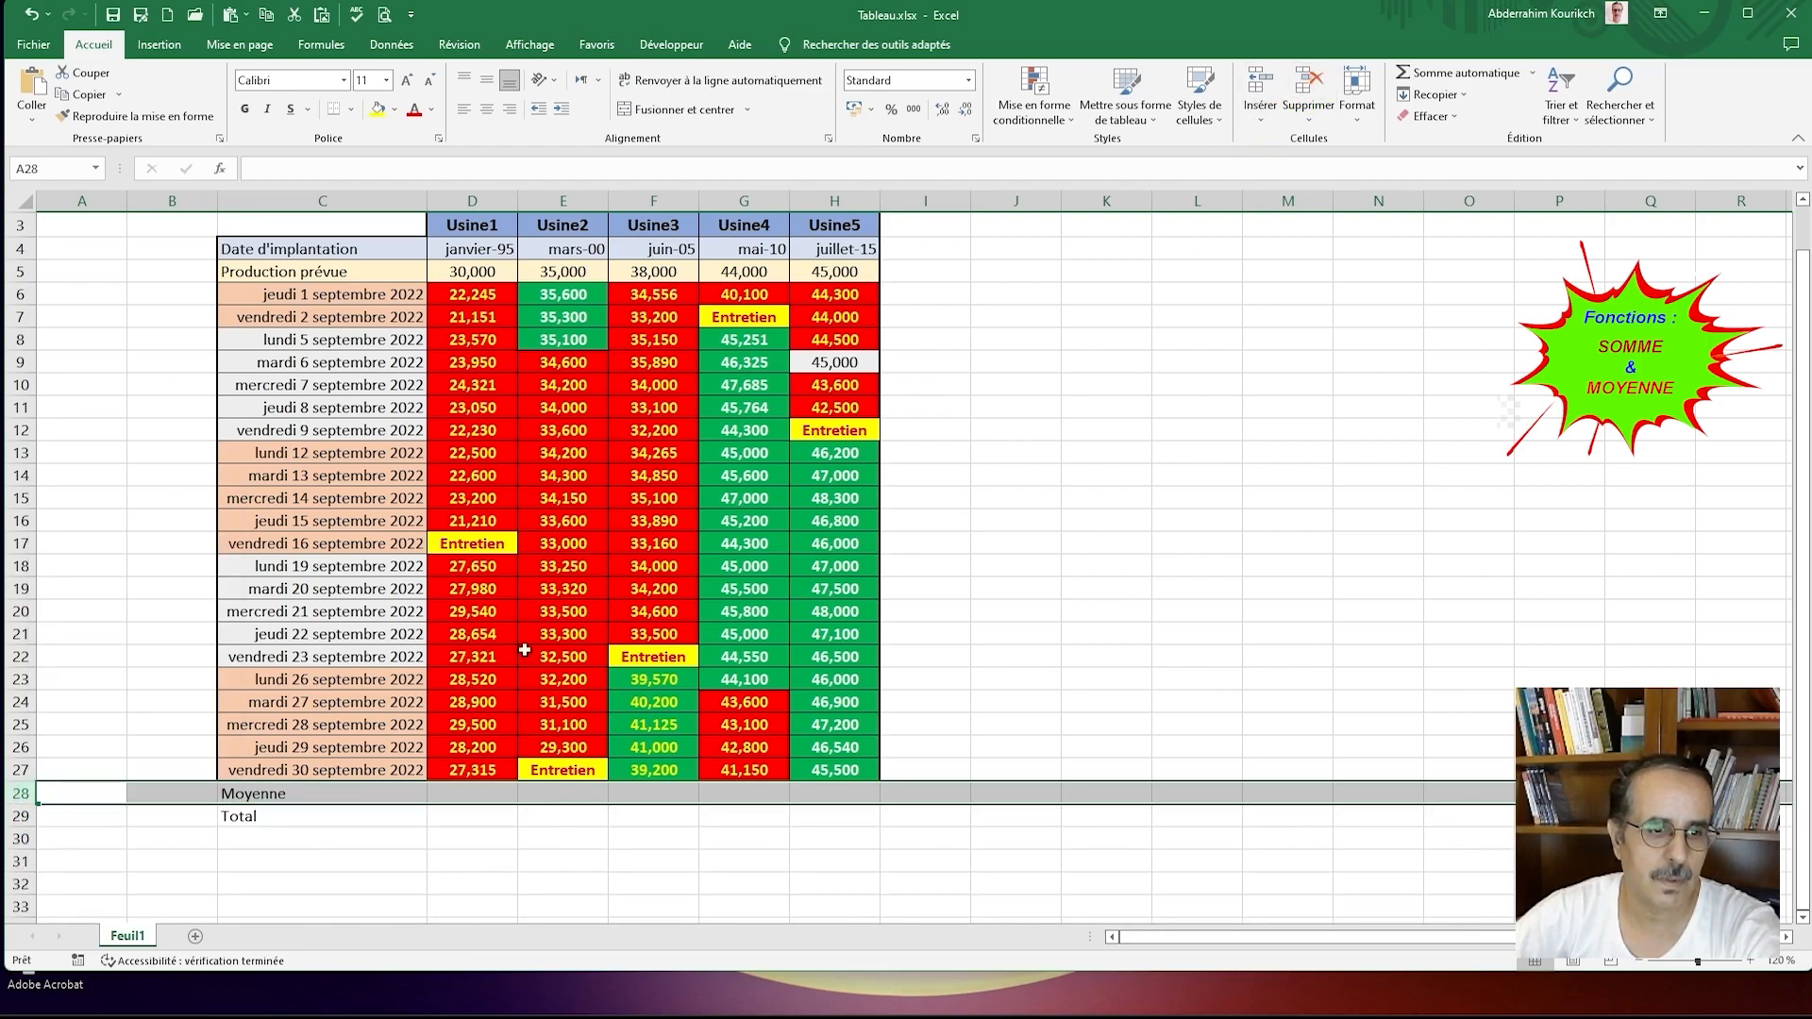
{"action": "left_click", "coordinate": [305, 813]}
{"action": "left_click", "coordinate": [306, 795]}
Step: Calculate the Usine1 average production in D28 with the MOYENNE function over D6:D27
{"action": "left_click", "coordinate": [444, 793]}
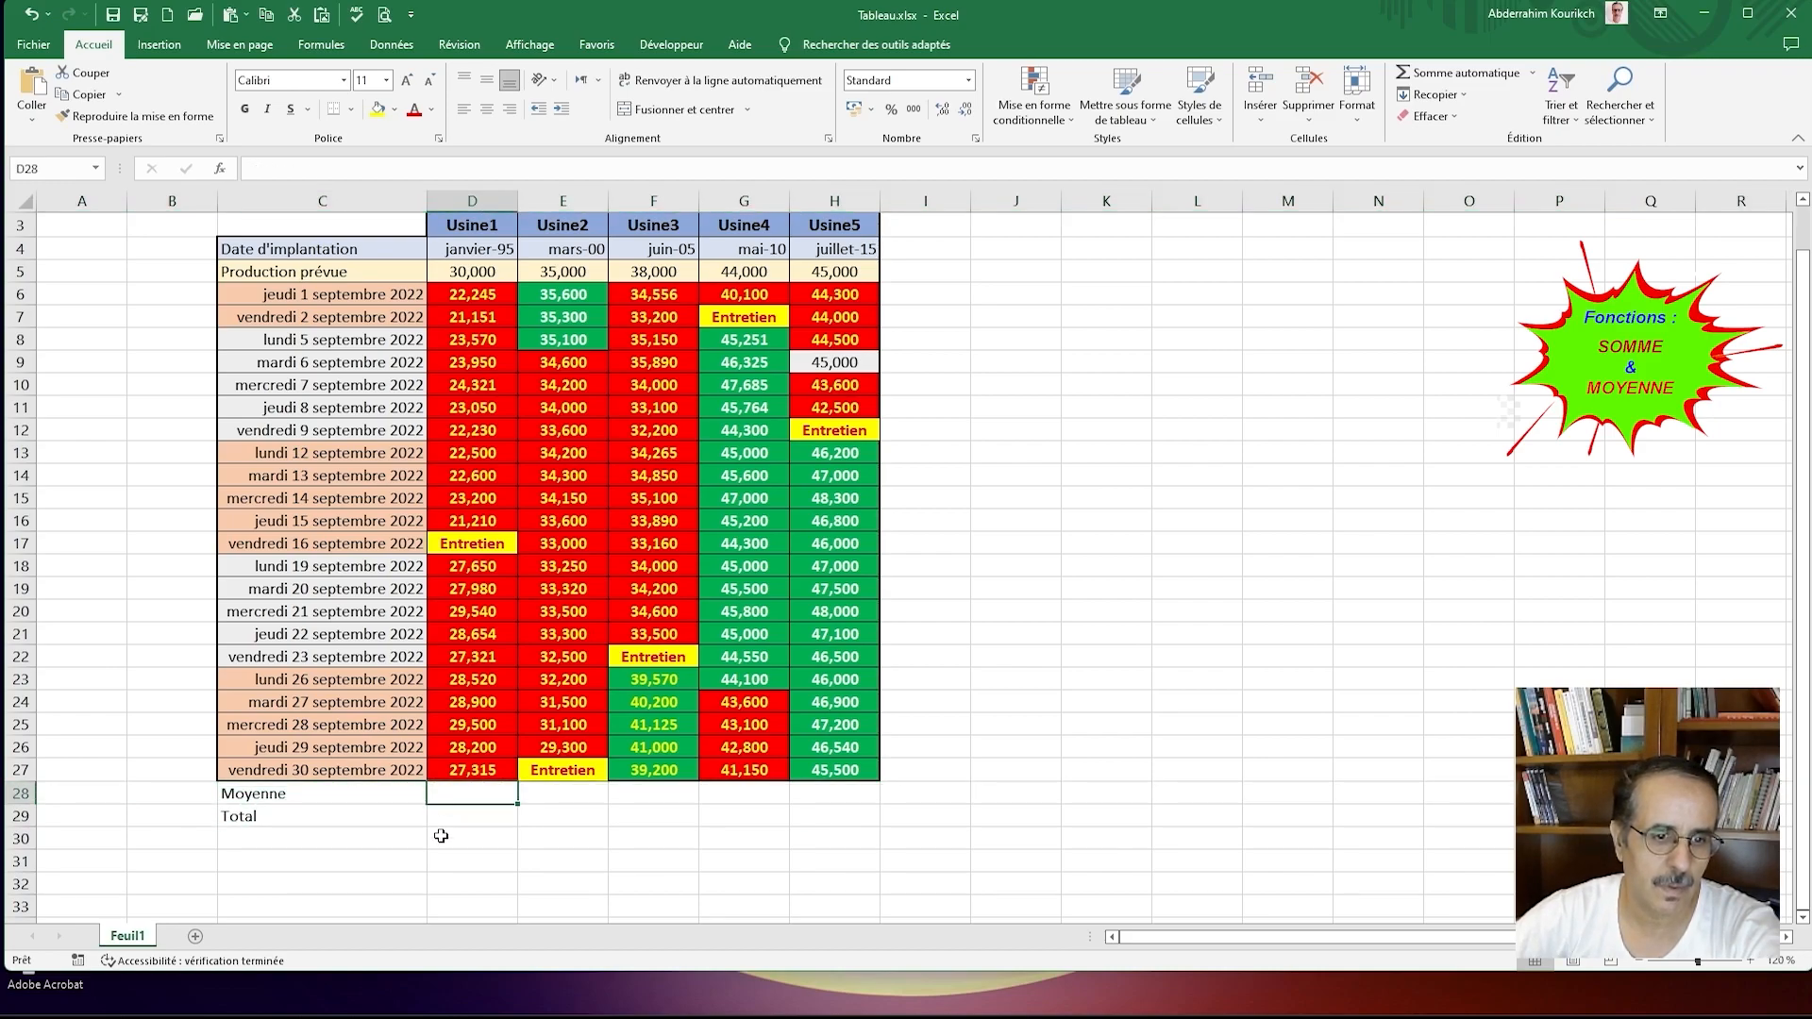
{"action": "left_click", "coordinate": [469, 818]}
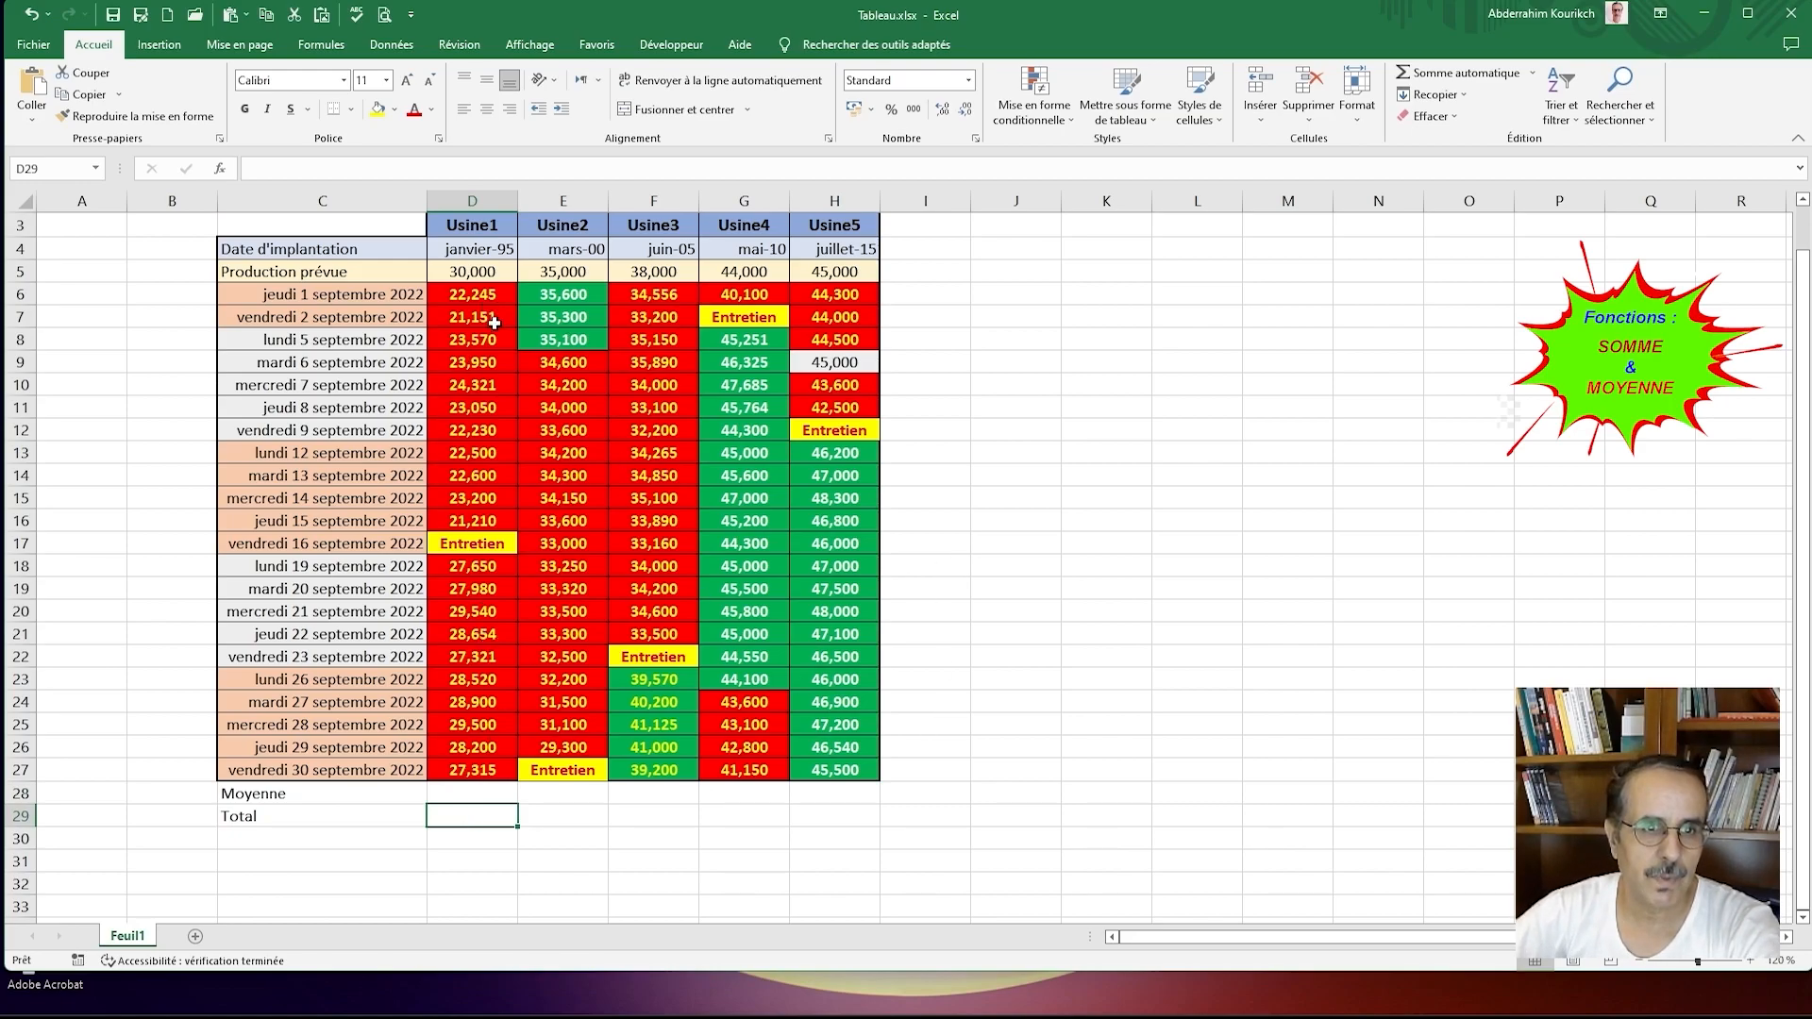
{"action": "left_click", "coordinate": [456, 792]}
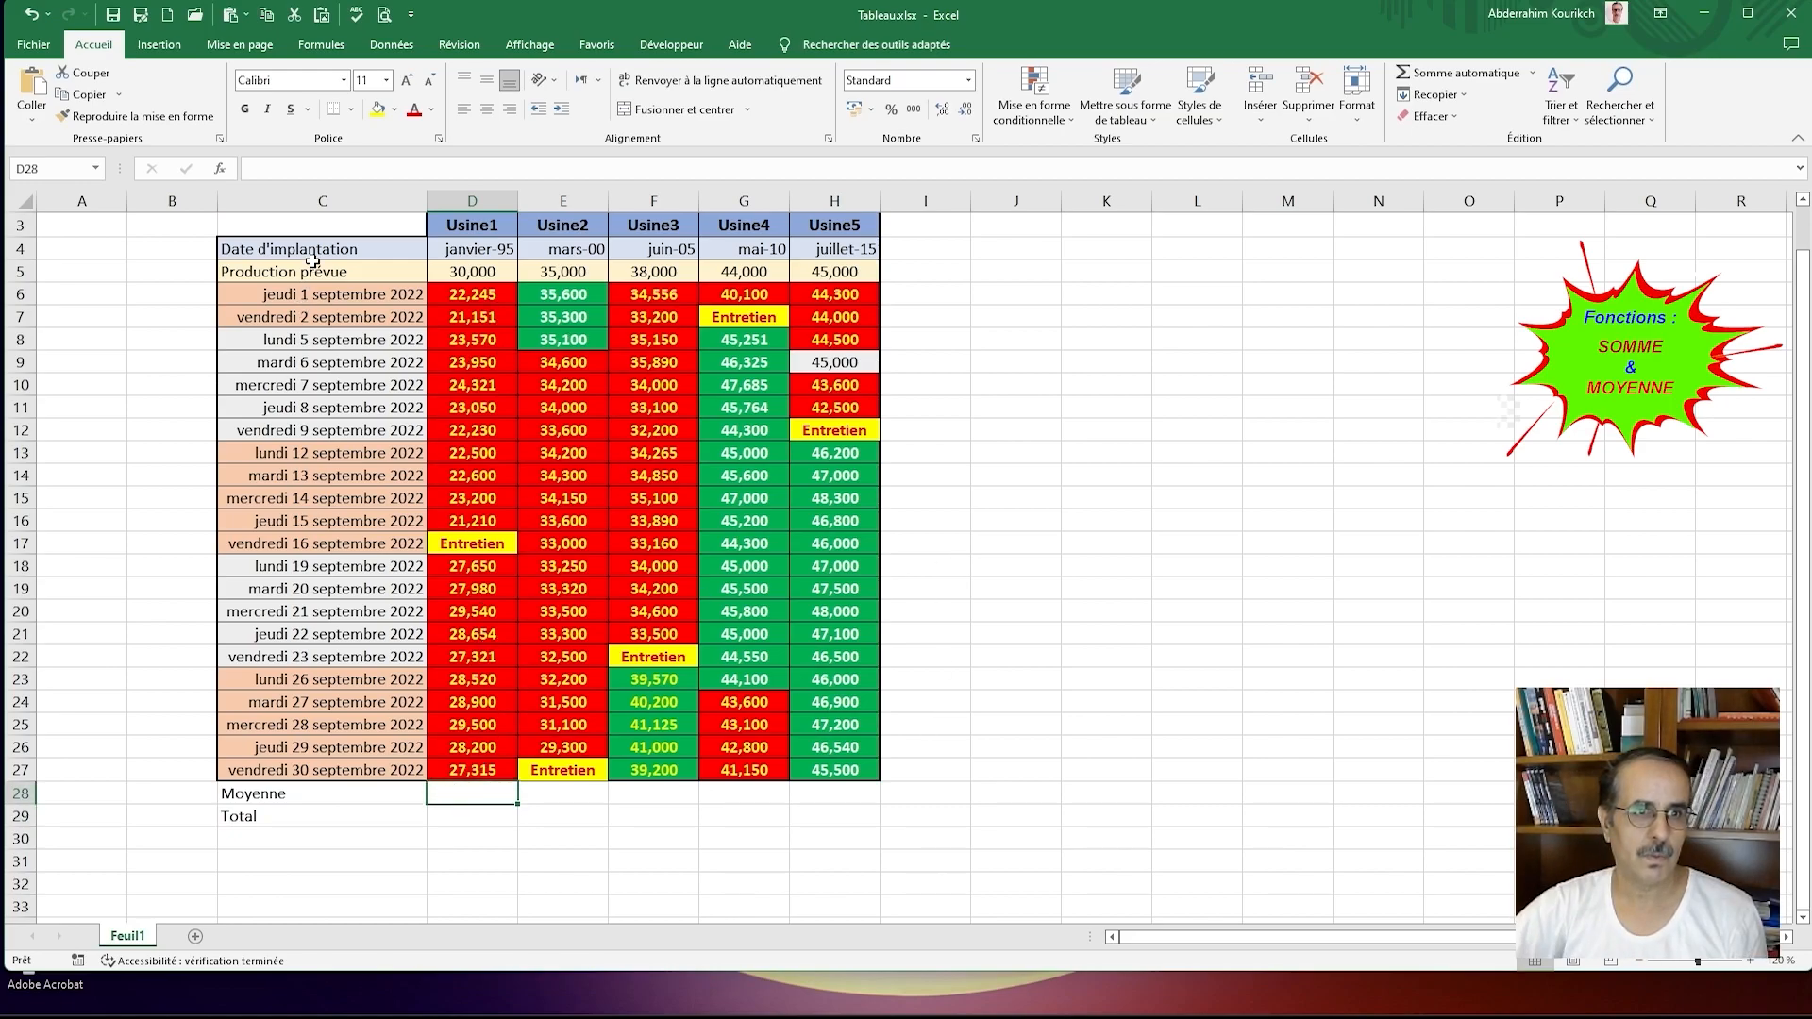
{"action": "double_click", "coordinate": [455, 793]}
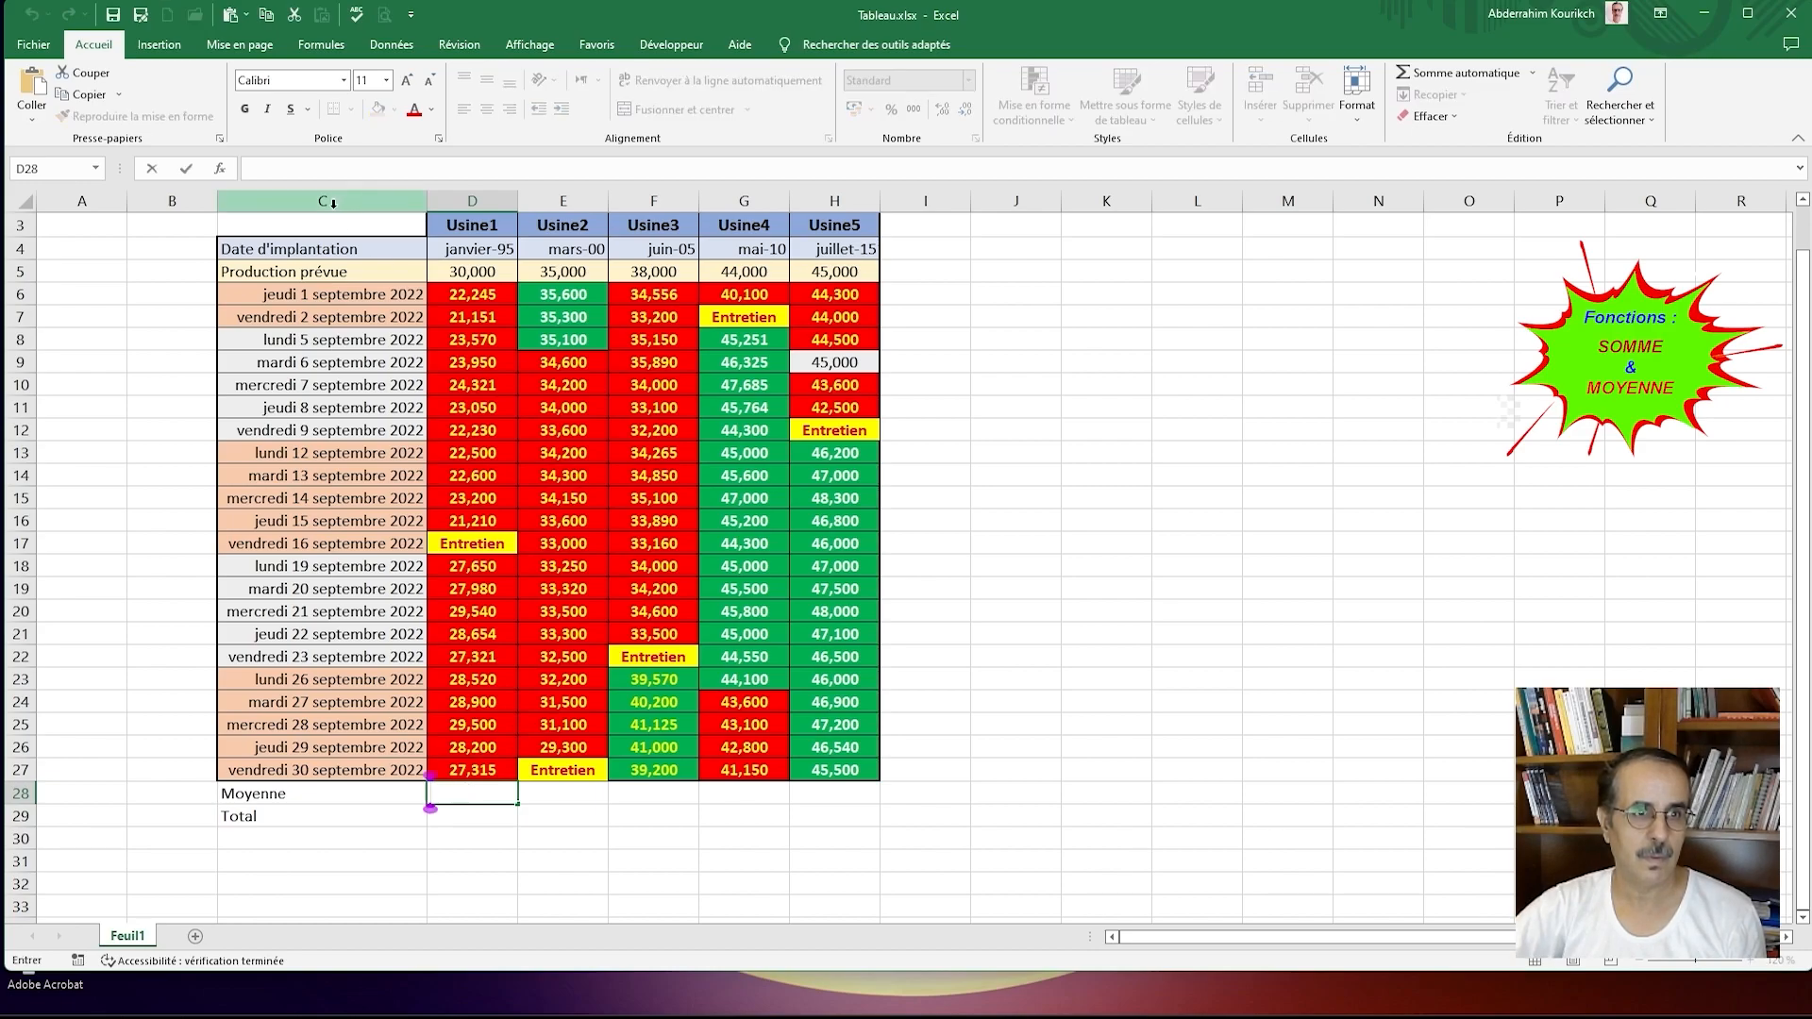
{"action": "left_click", "coordinate": [311, 169]}
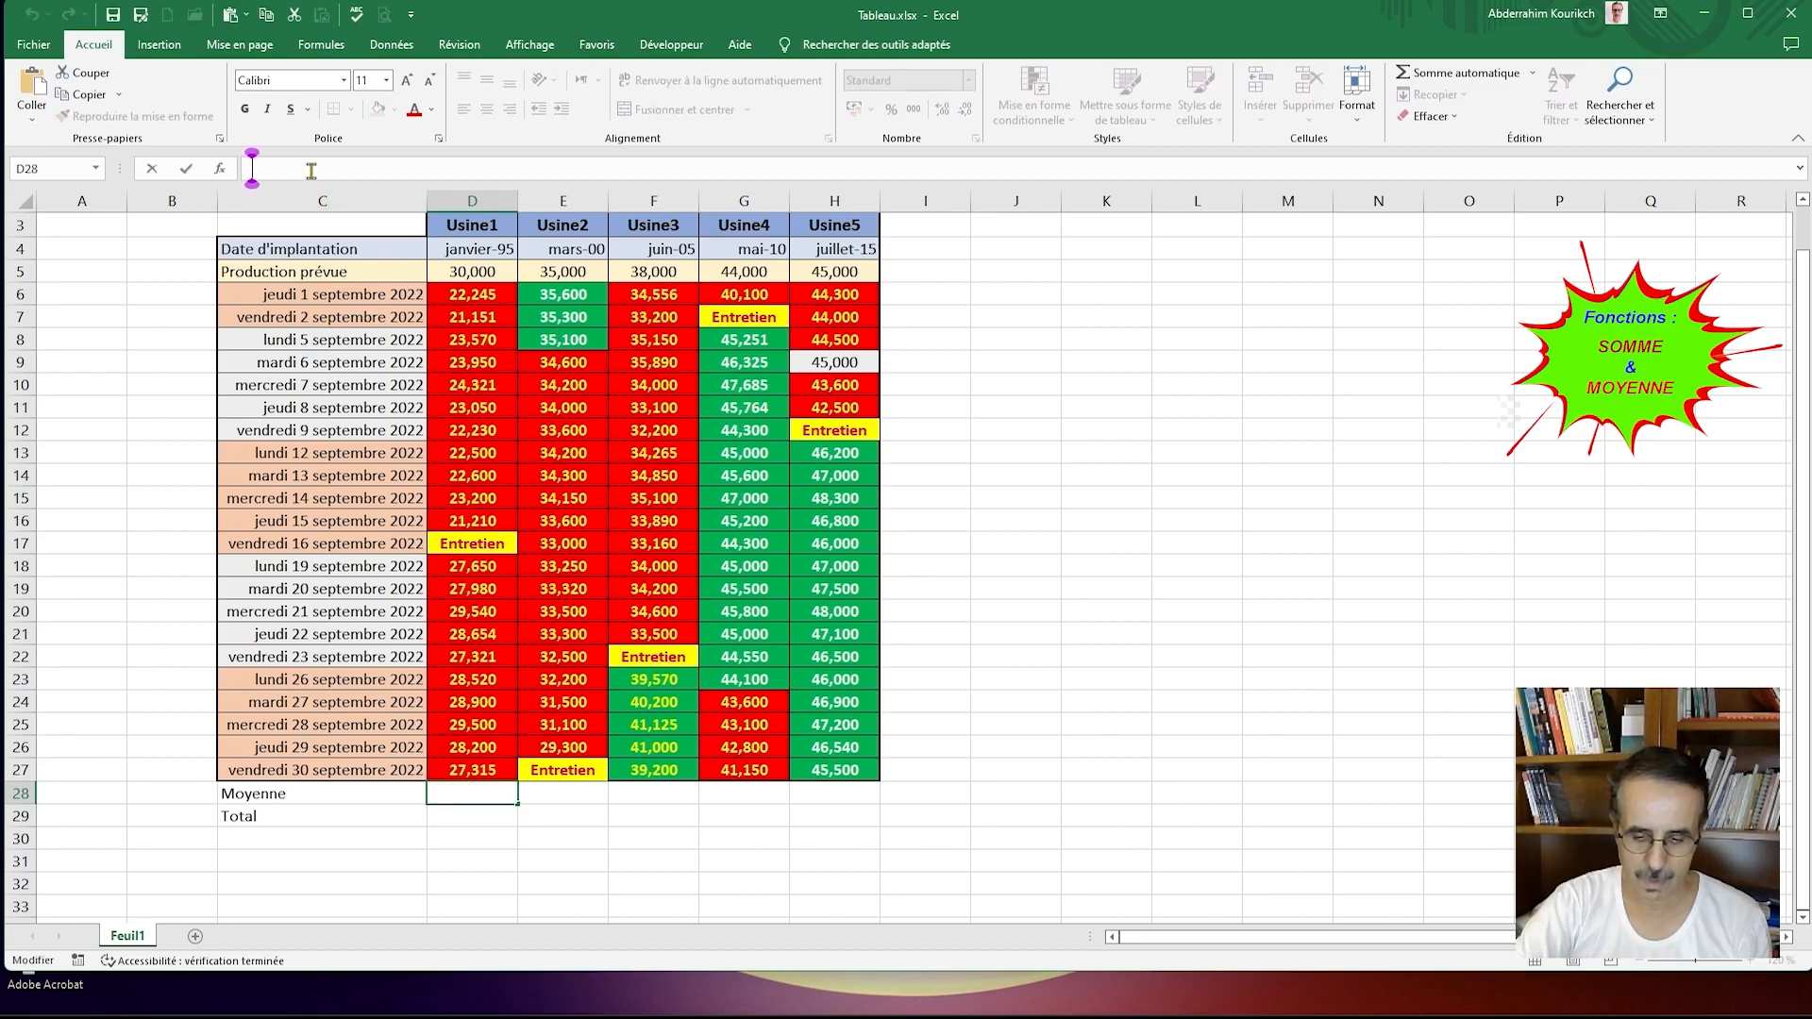
{"action": "type", "text": "="}
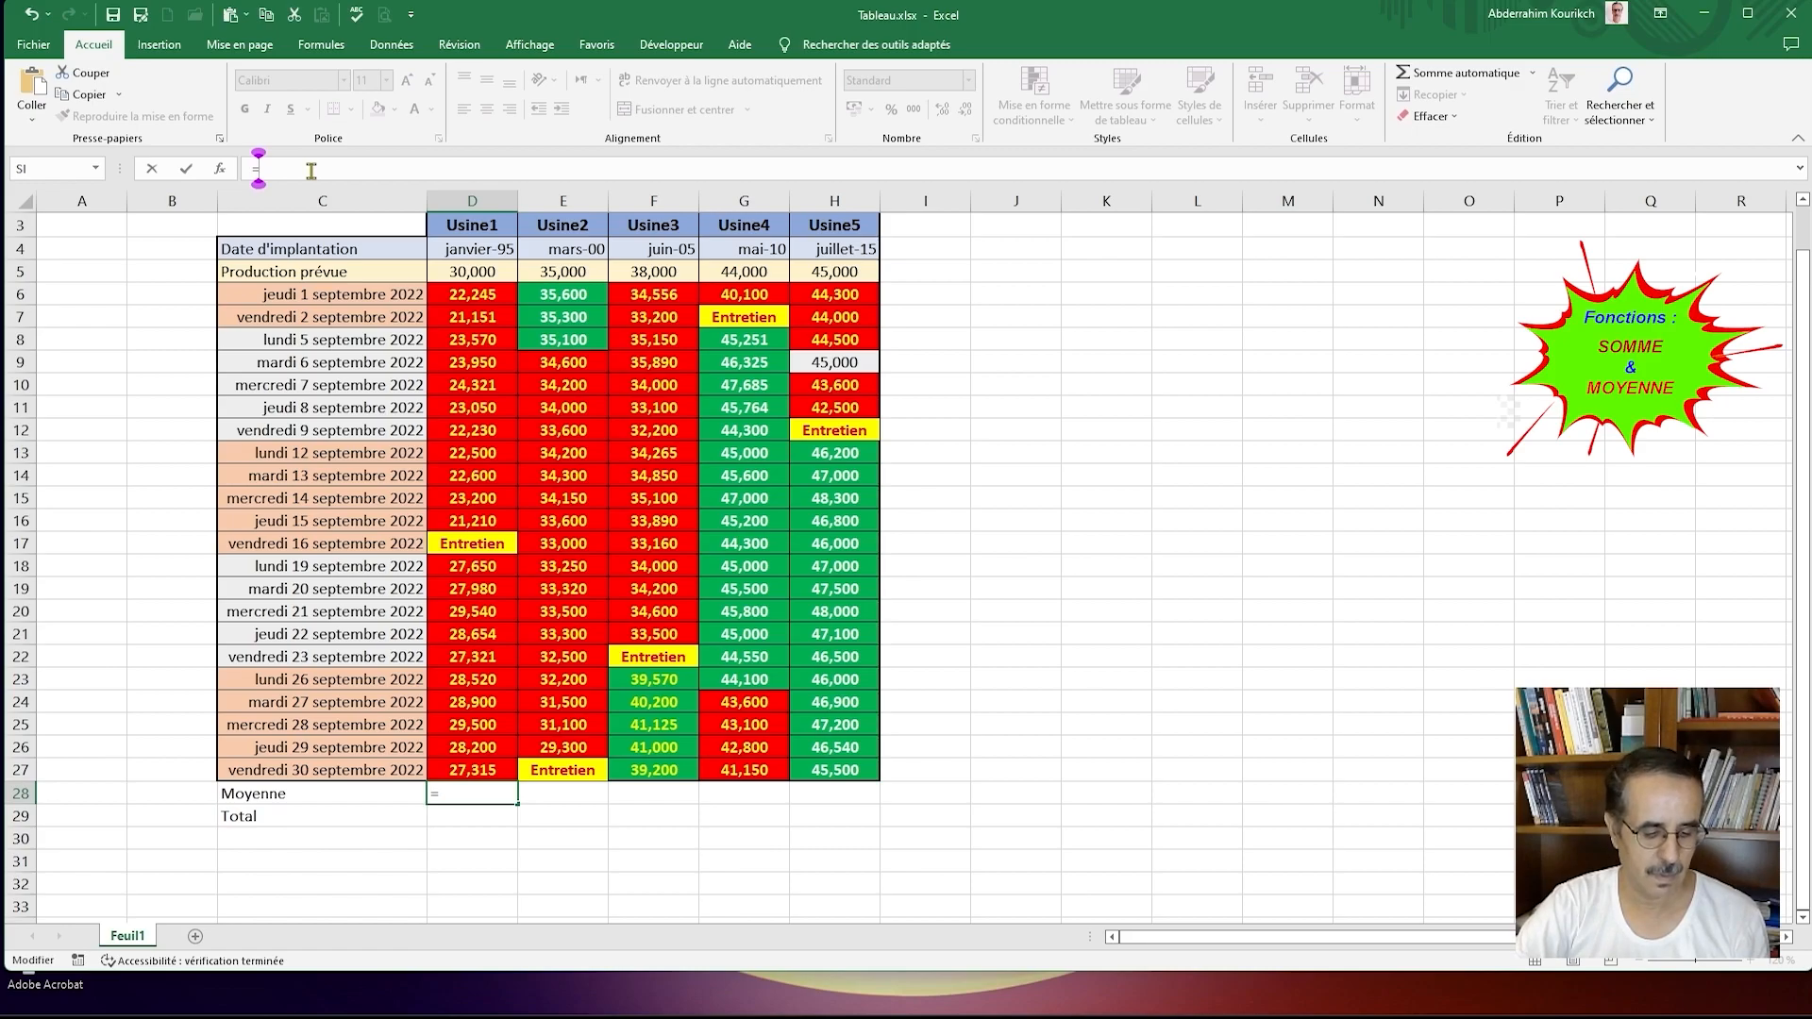
{"action": "type", "text": "moy"}
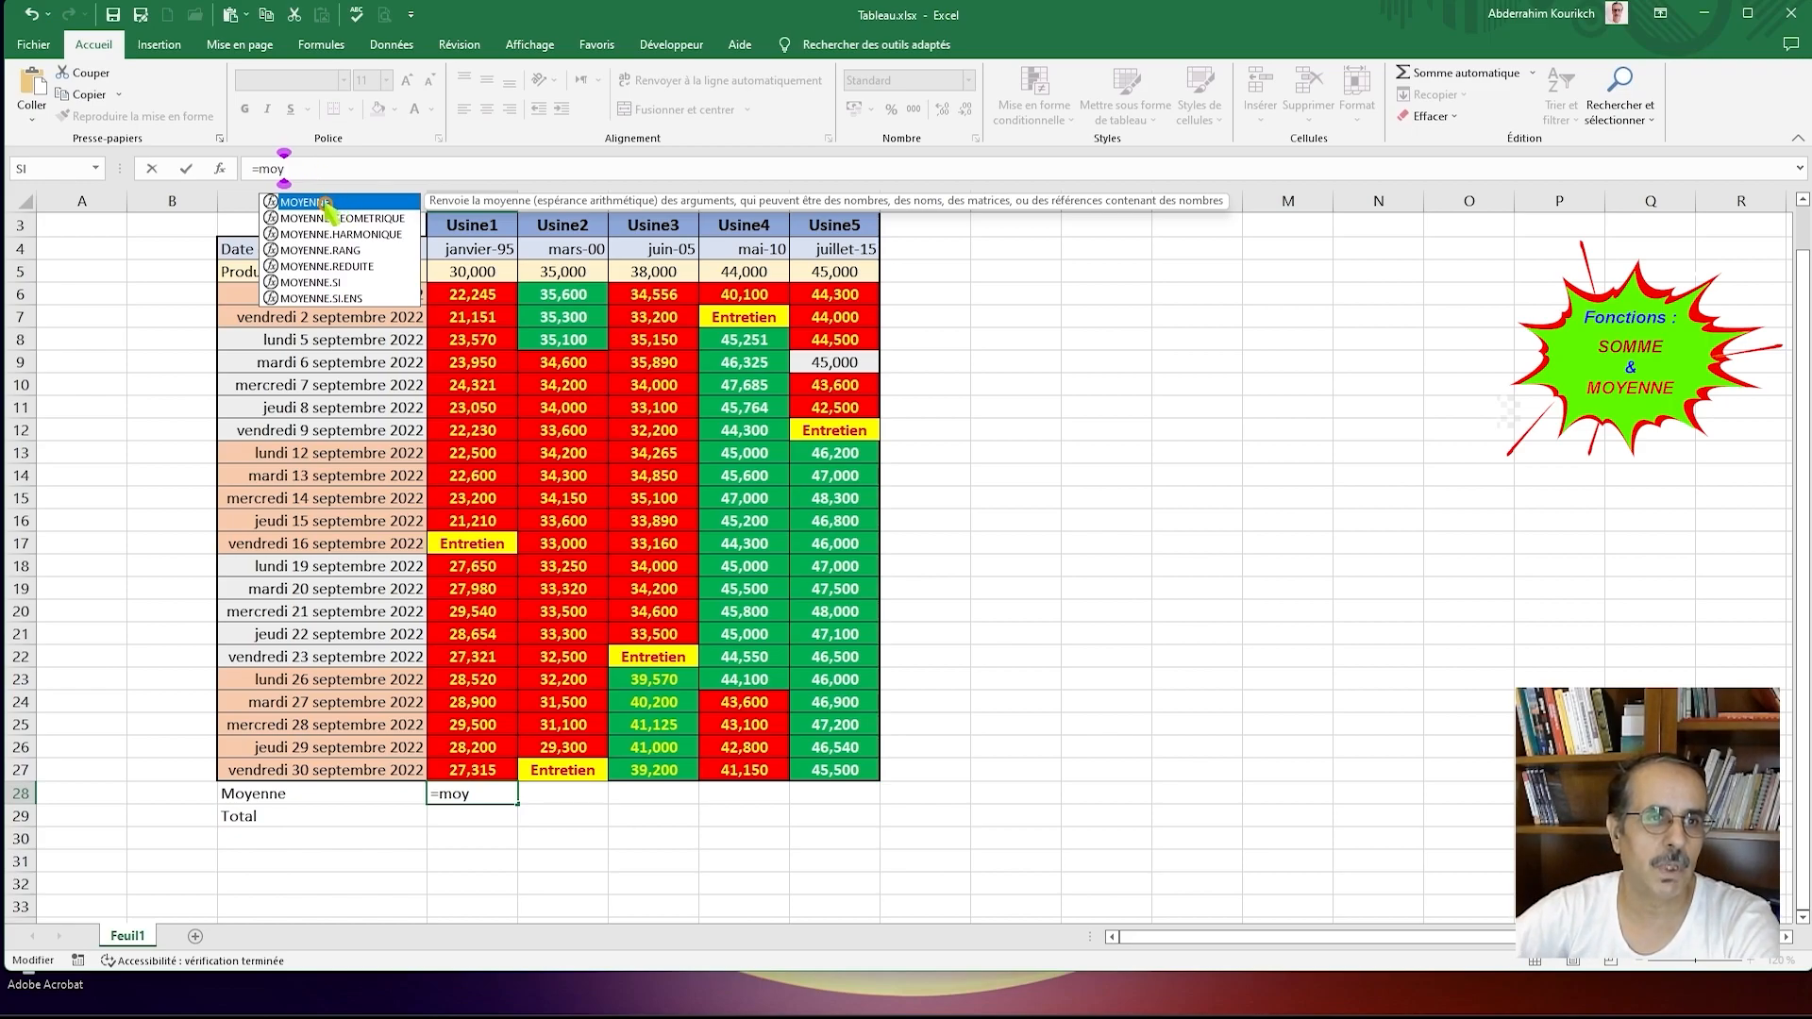
{"action": "double_click", "coordinate": [325, 204]}
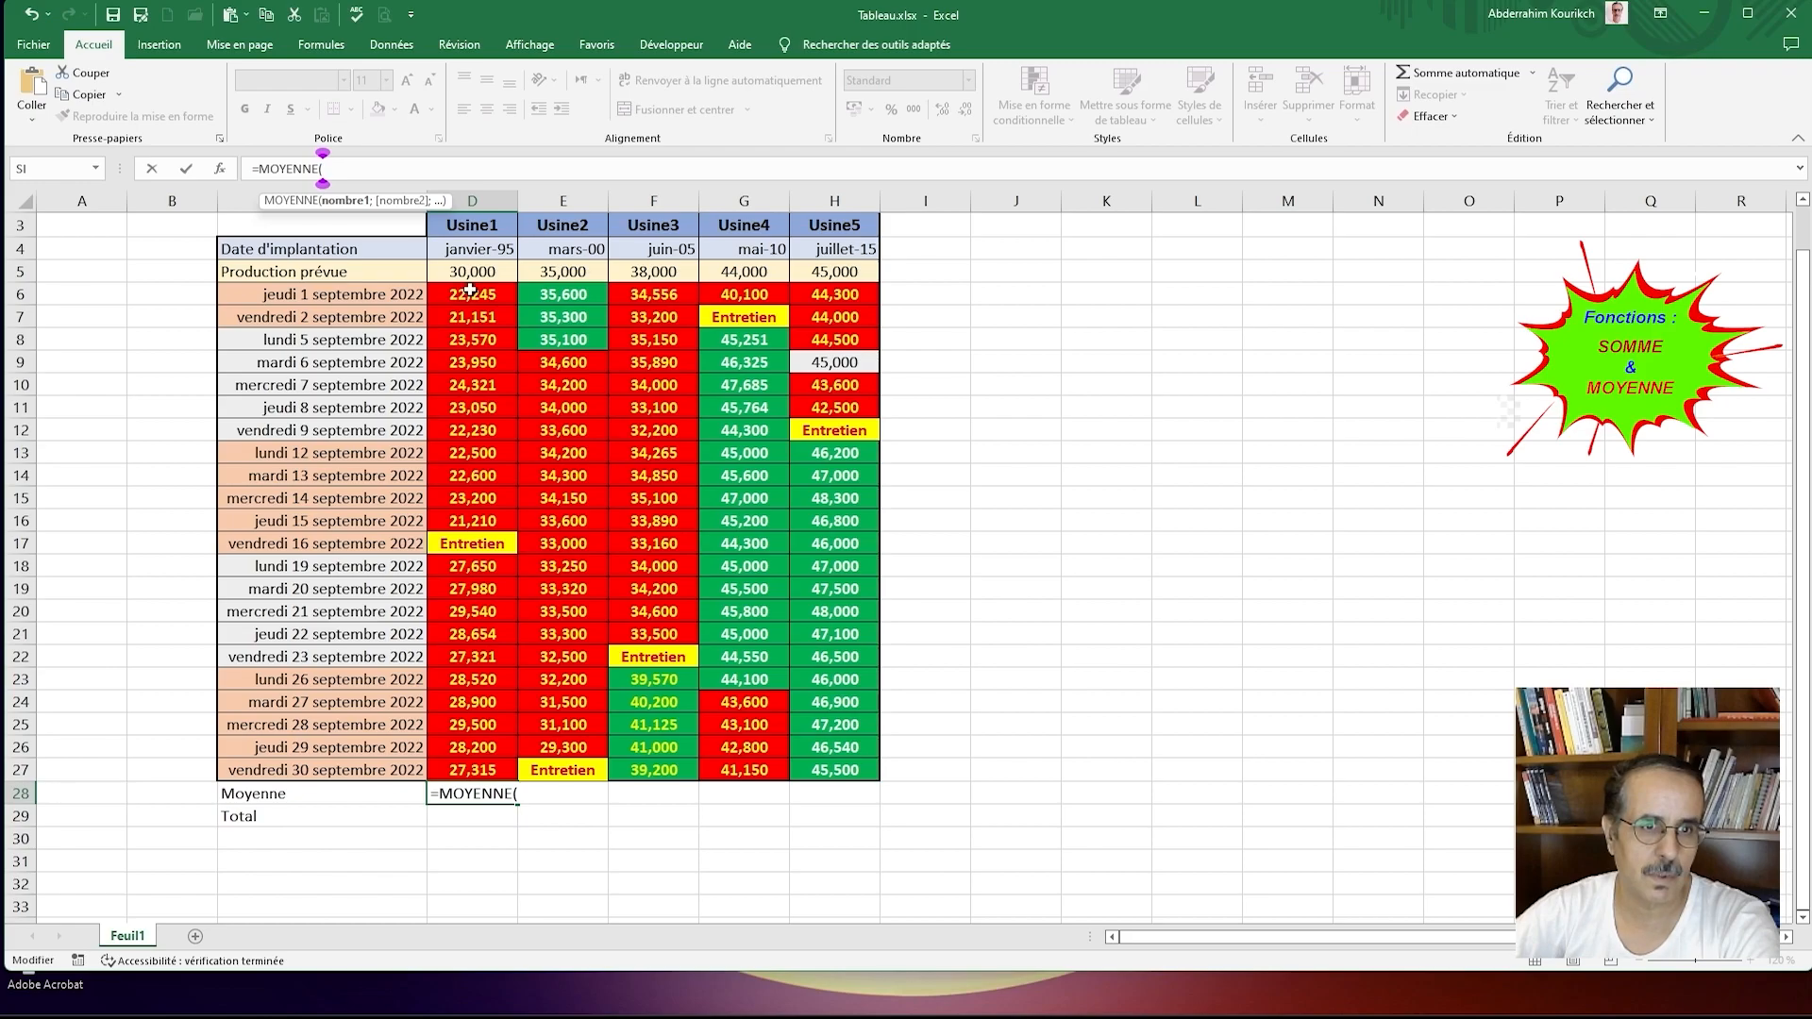
{"action": "left_click_drag", "start_coordinate": [472, 294], "coordinate": [484, 757]}
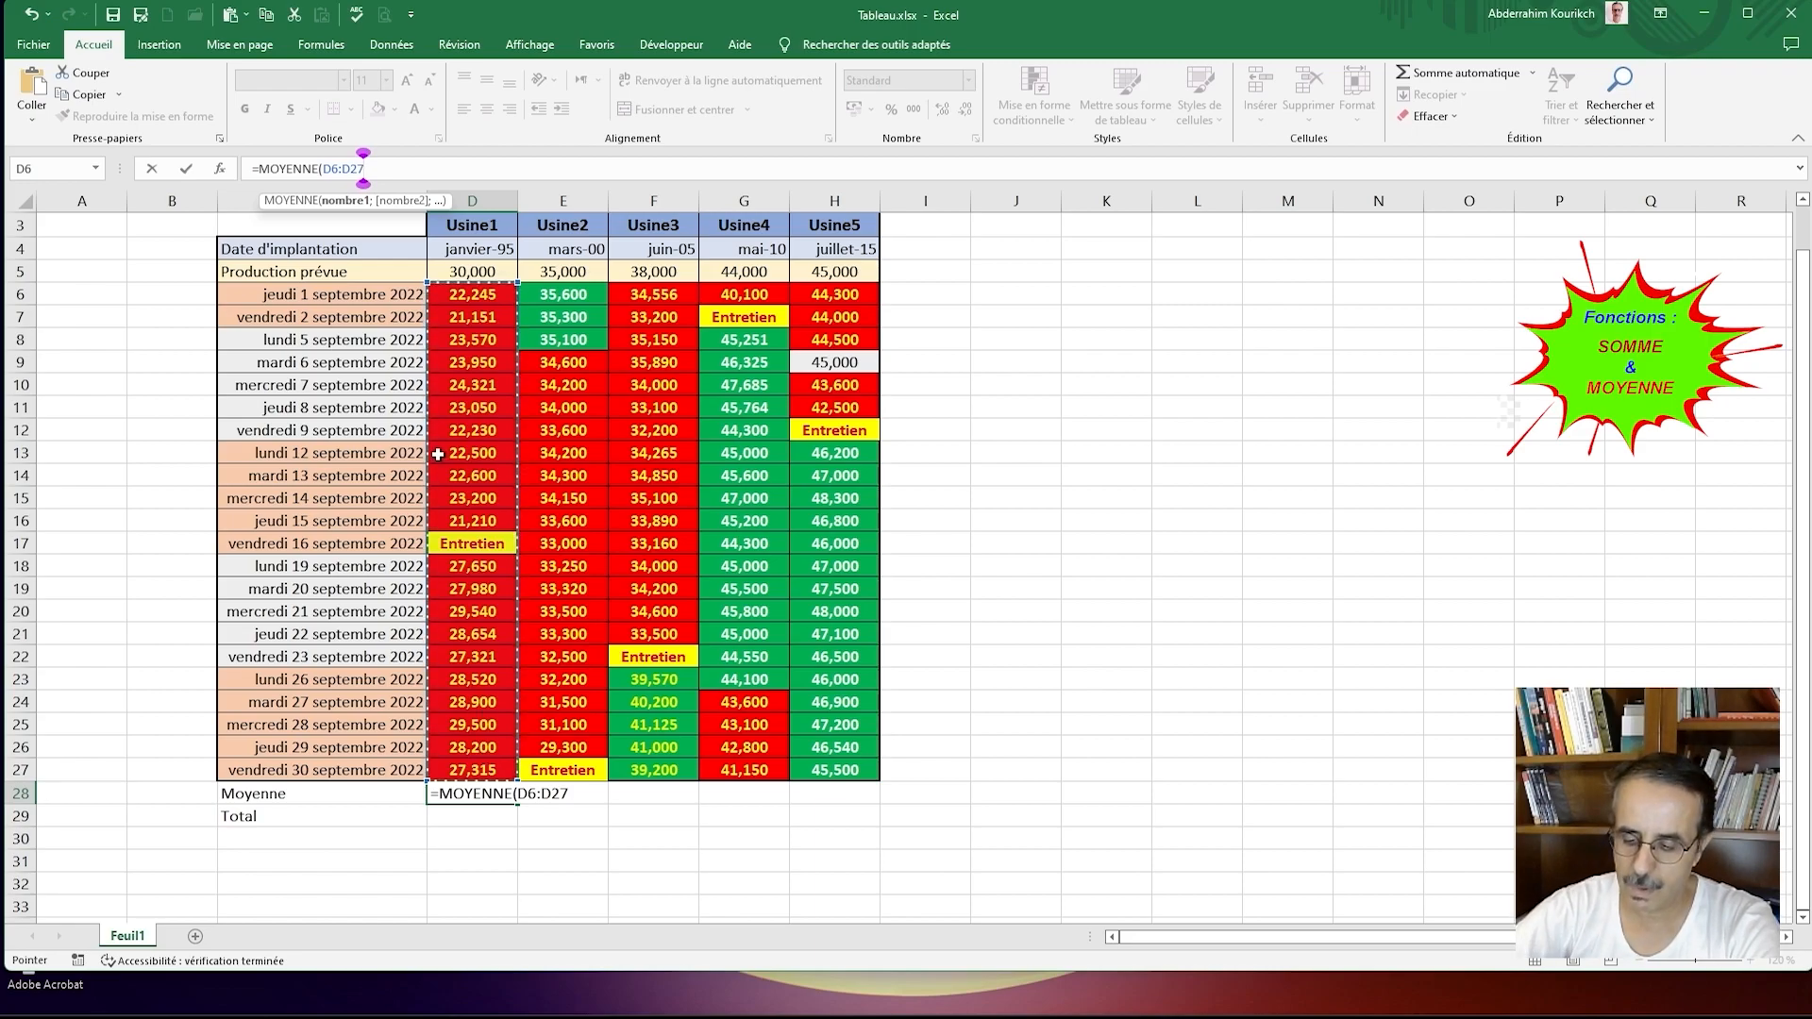
{"action": "key", "text": "Return"}
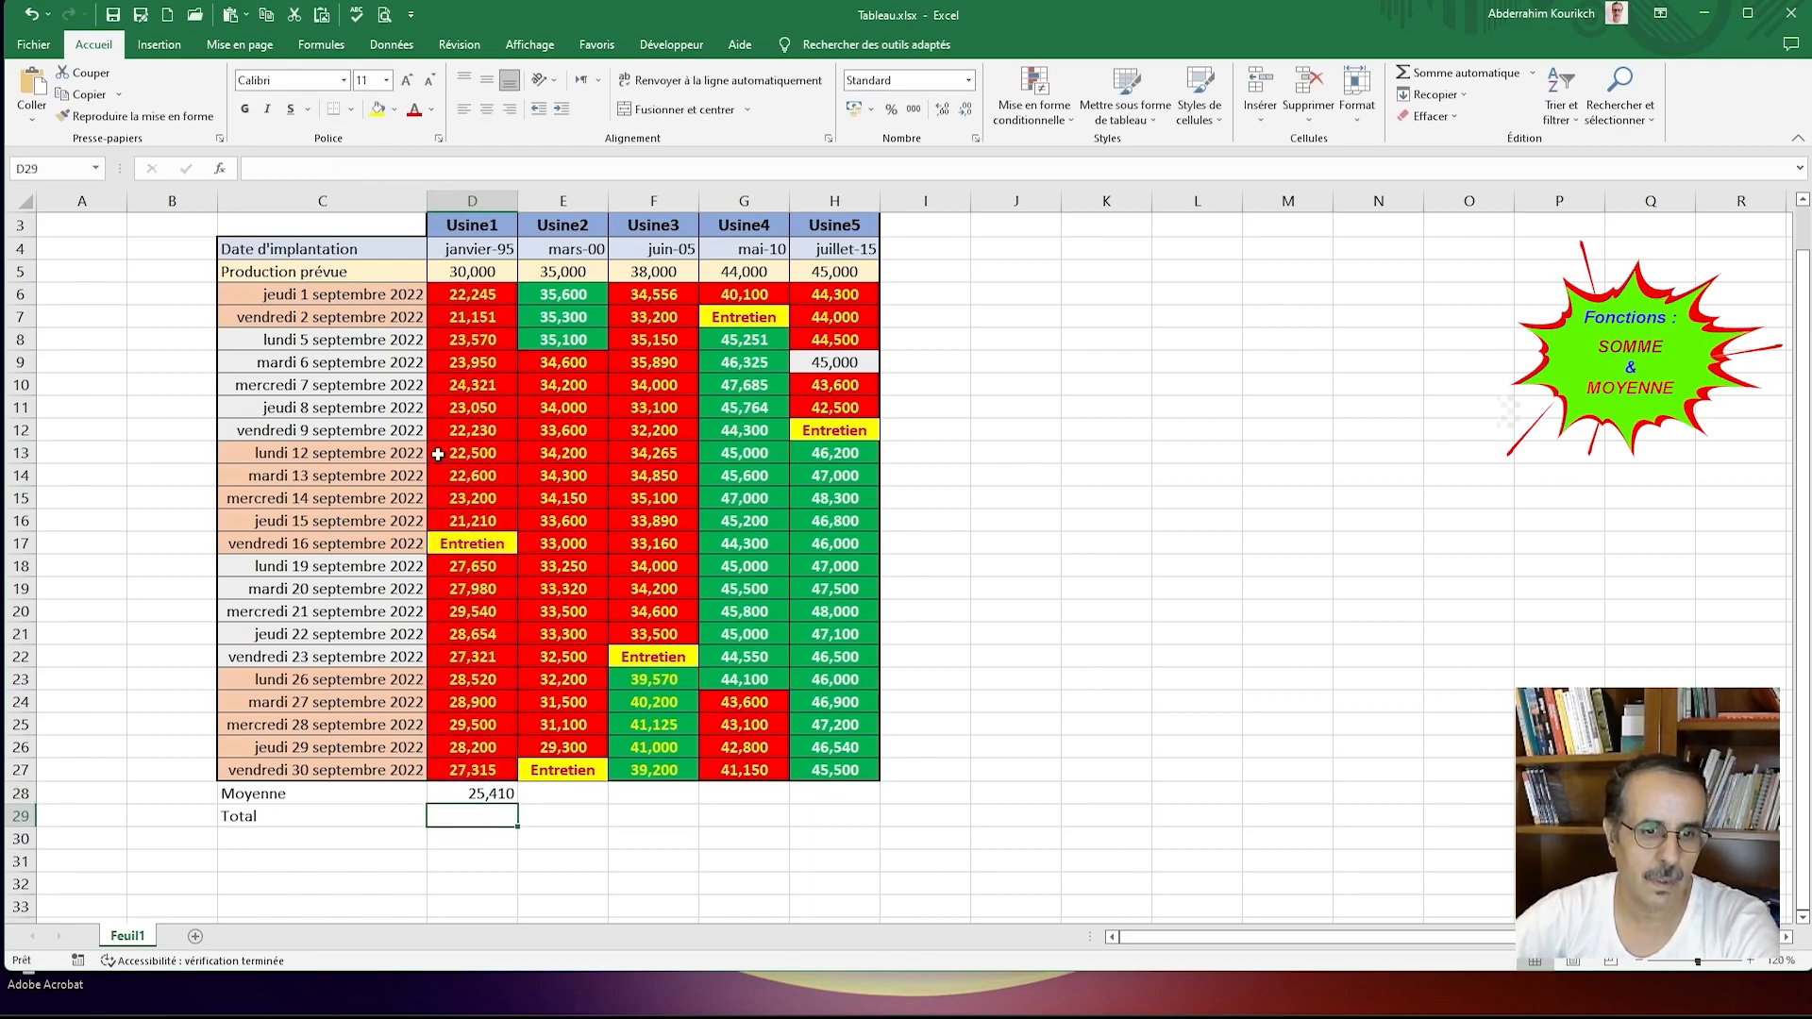
Step: Centre the Usine1 average in D28 both vertically and horizontally
{"action": "left_click", "coordinate": [492, 795]}
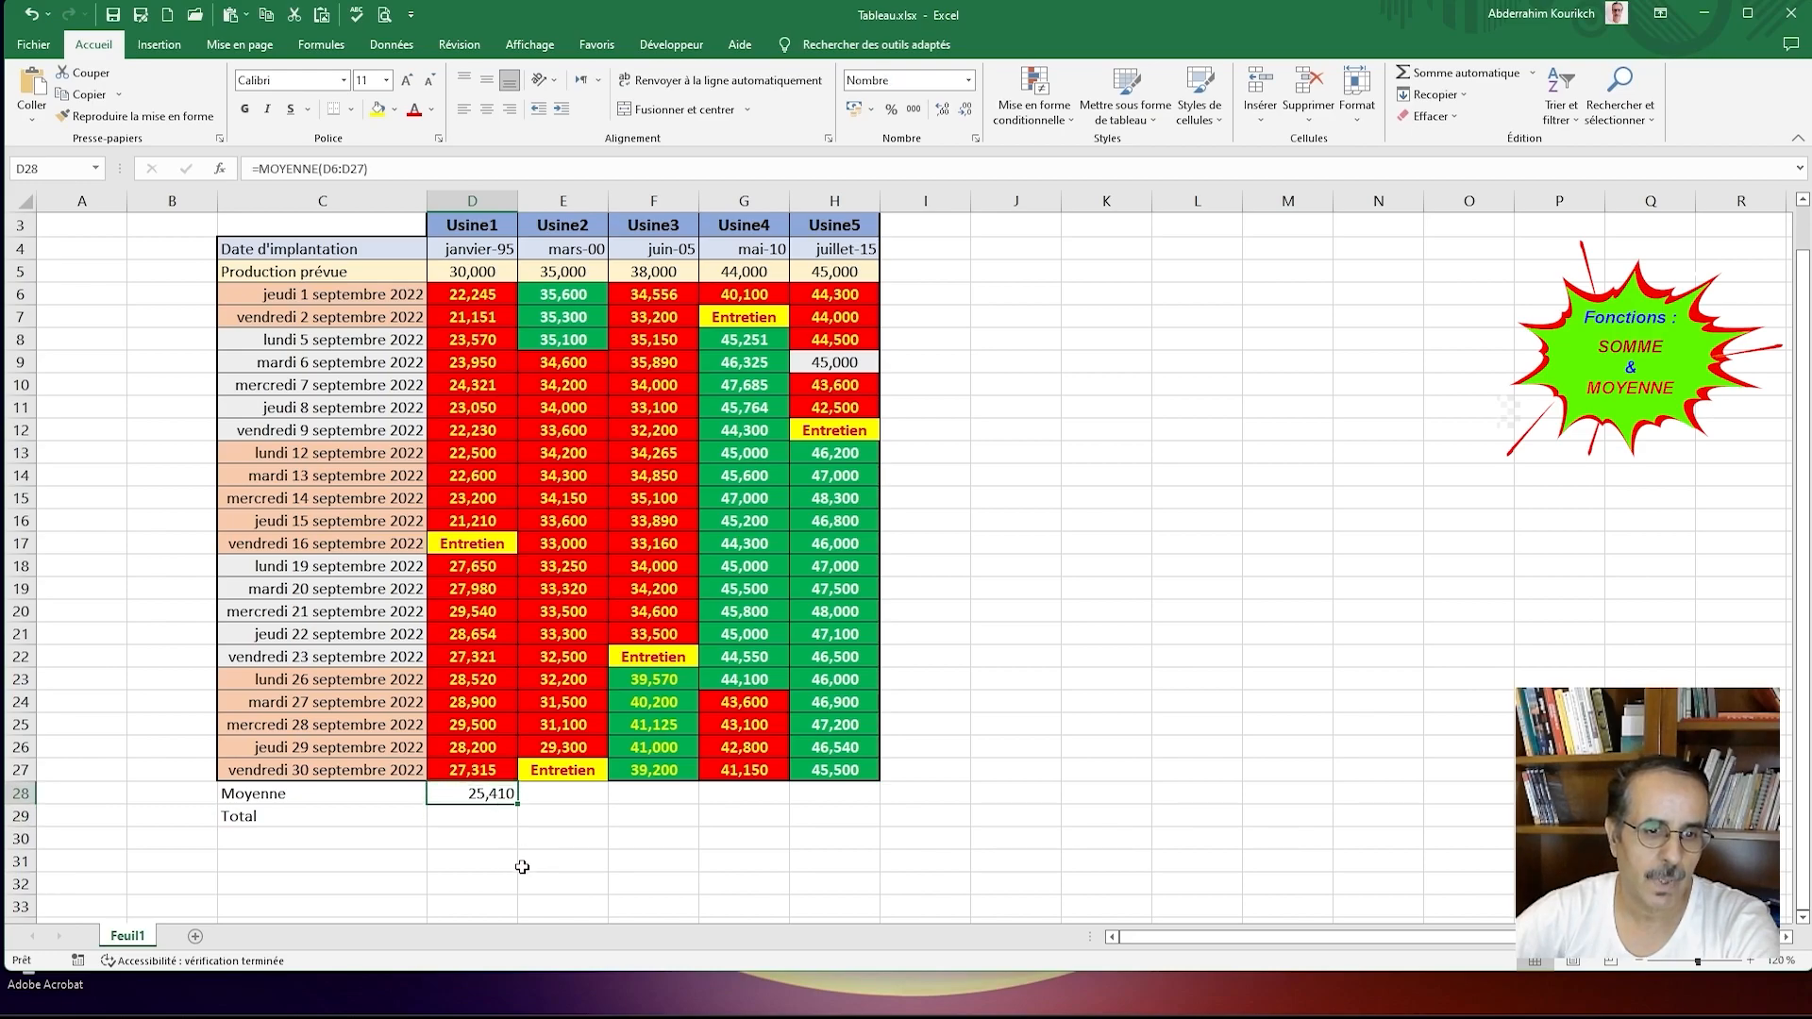
{"action": "left_click", "coordinate": [487, 80]}
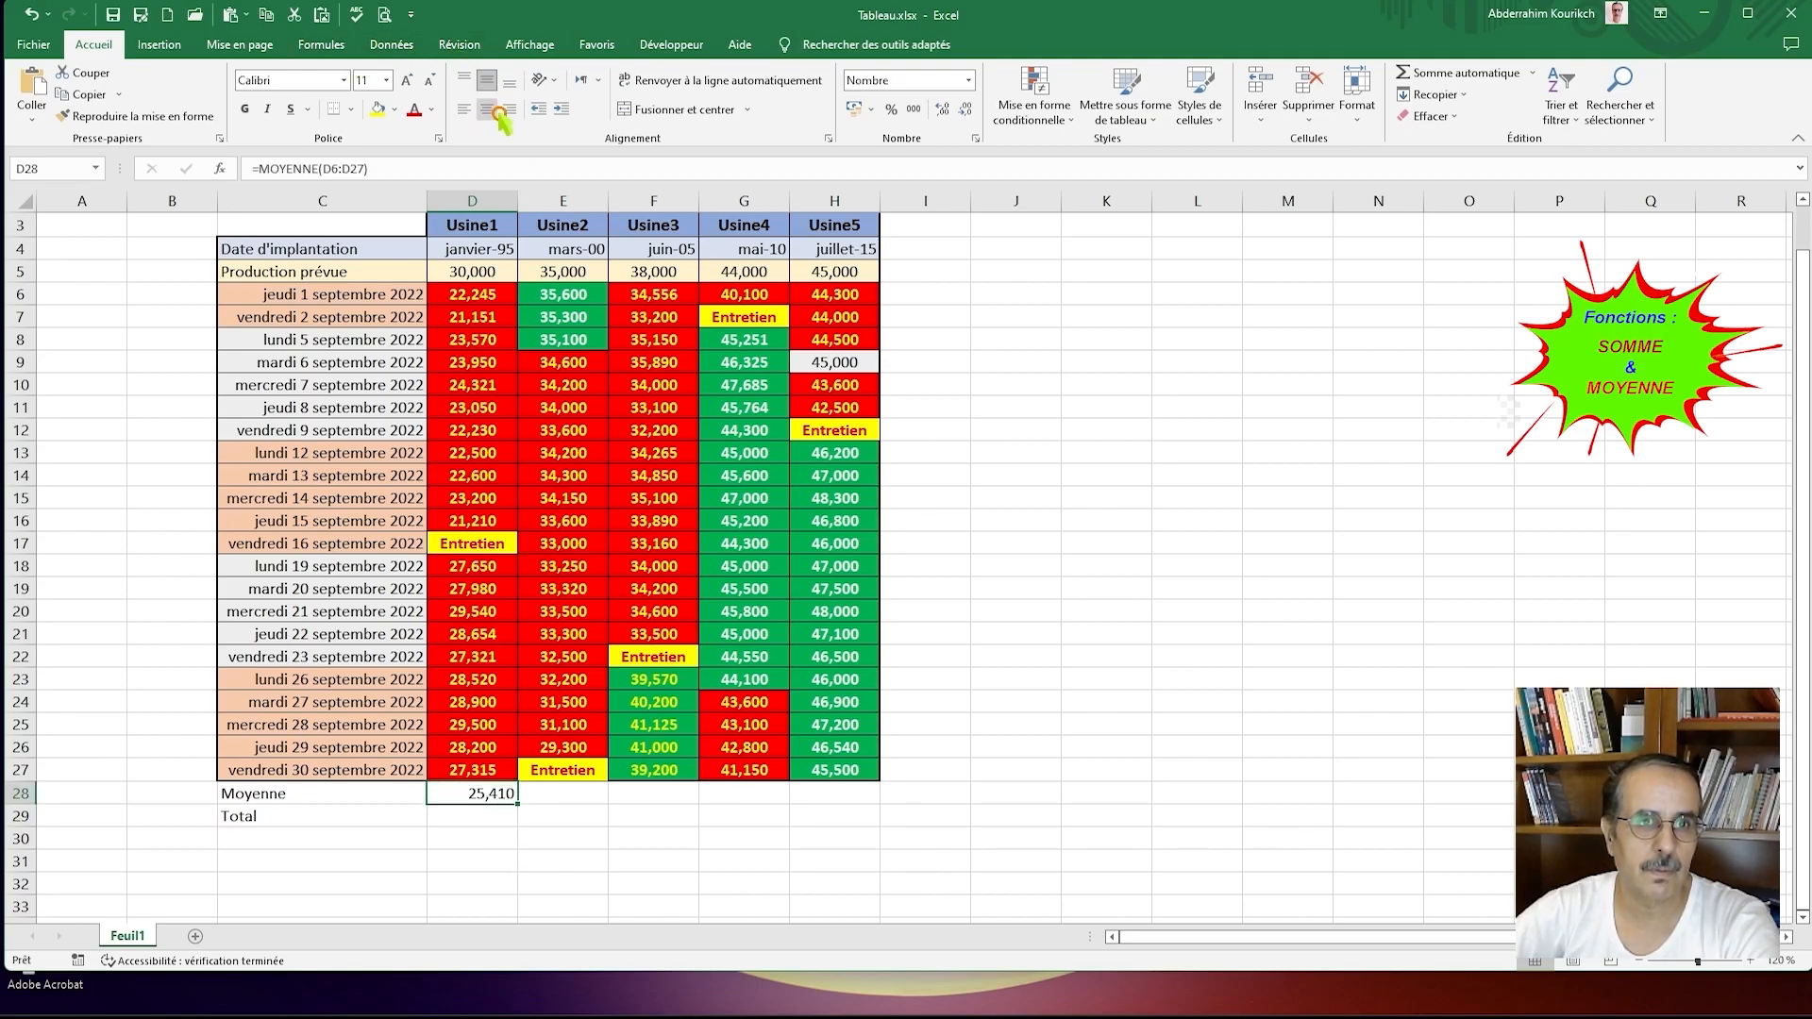
{"action": "left_click", "coordinate": [487, 109]}
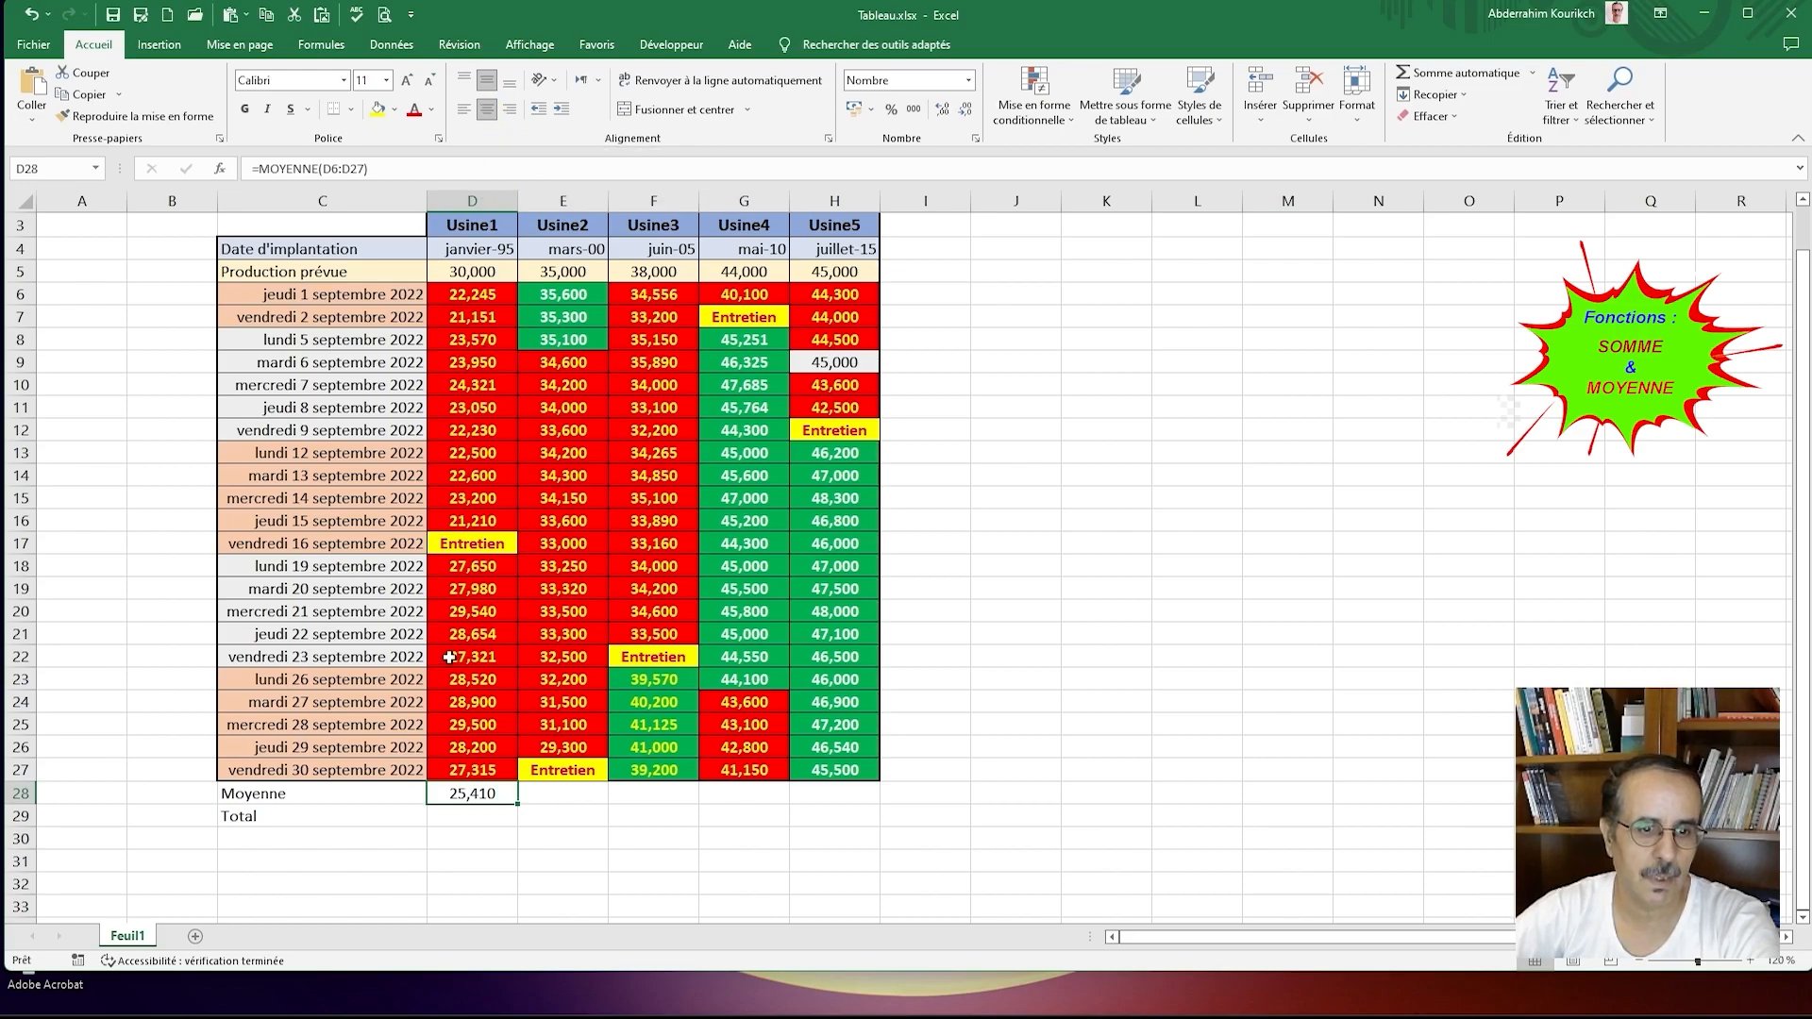
Step: Calculate the Usine1 total production in D29 with the SOMME function over D6:D27
{"action": "left_click", "coordinate": [471, 819]}
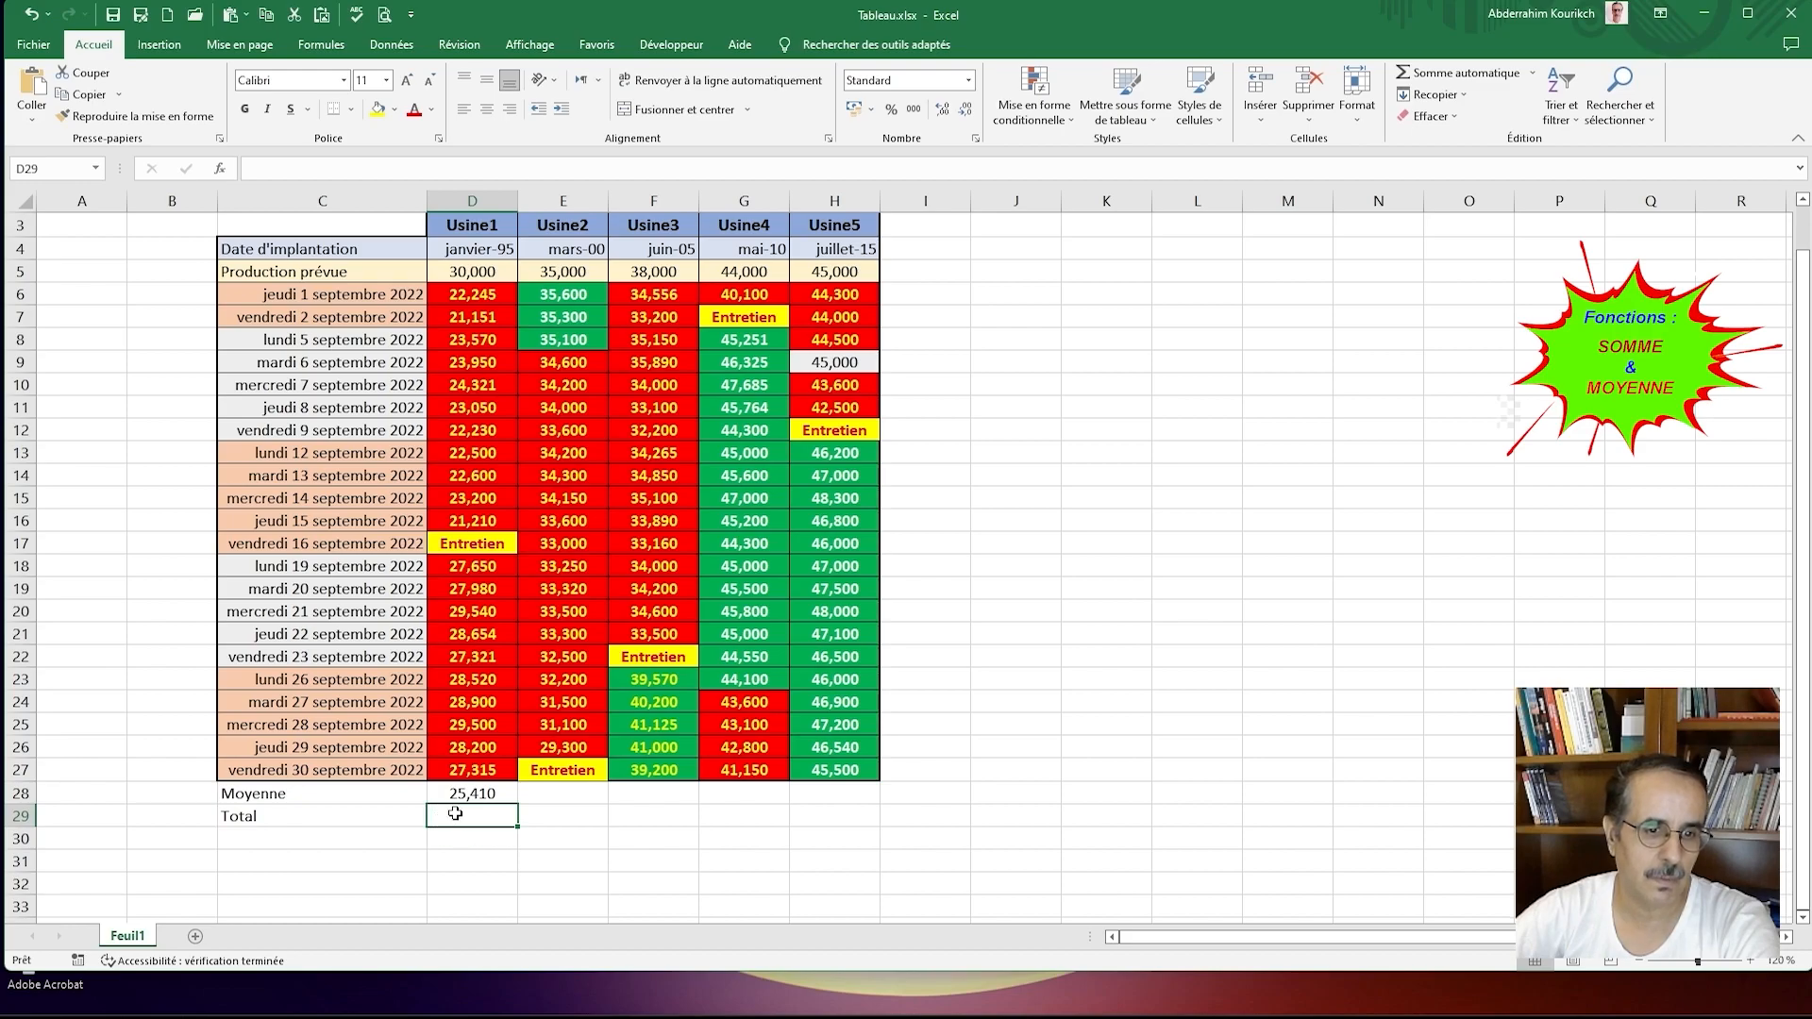
{"action": "left_click", "coordinate": [262, 170]}
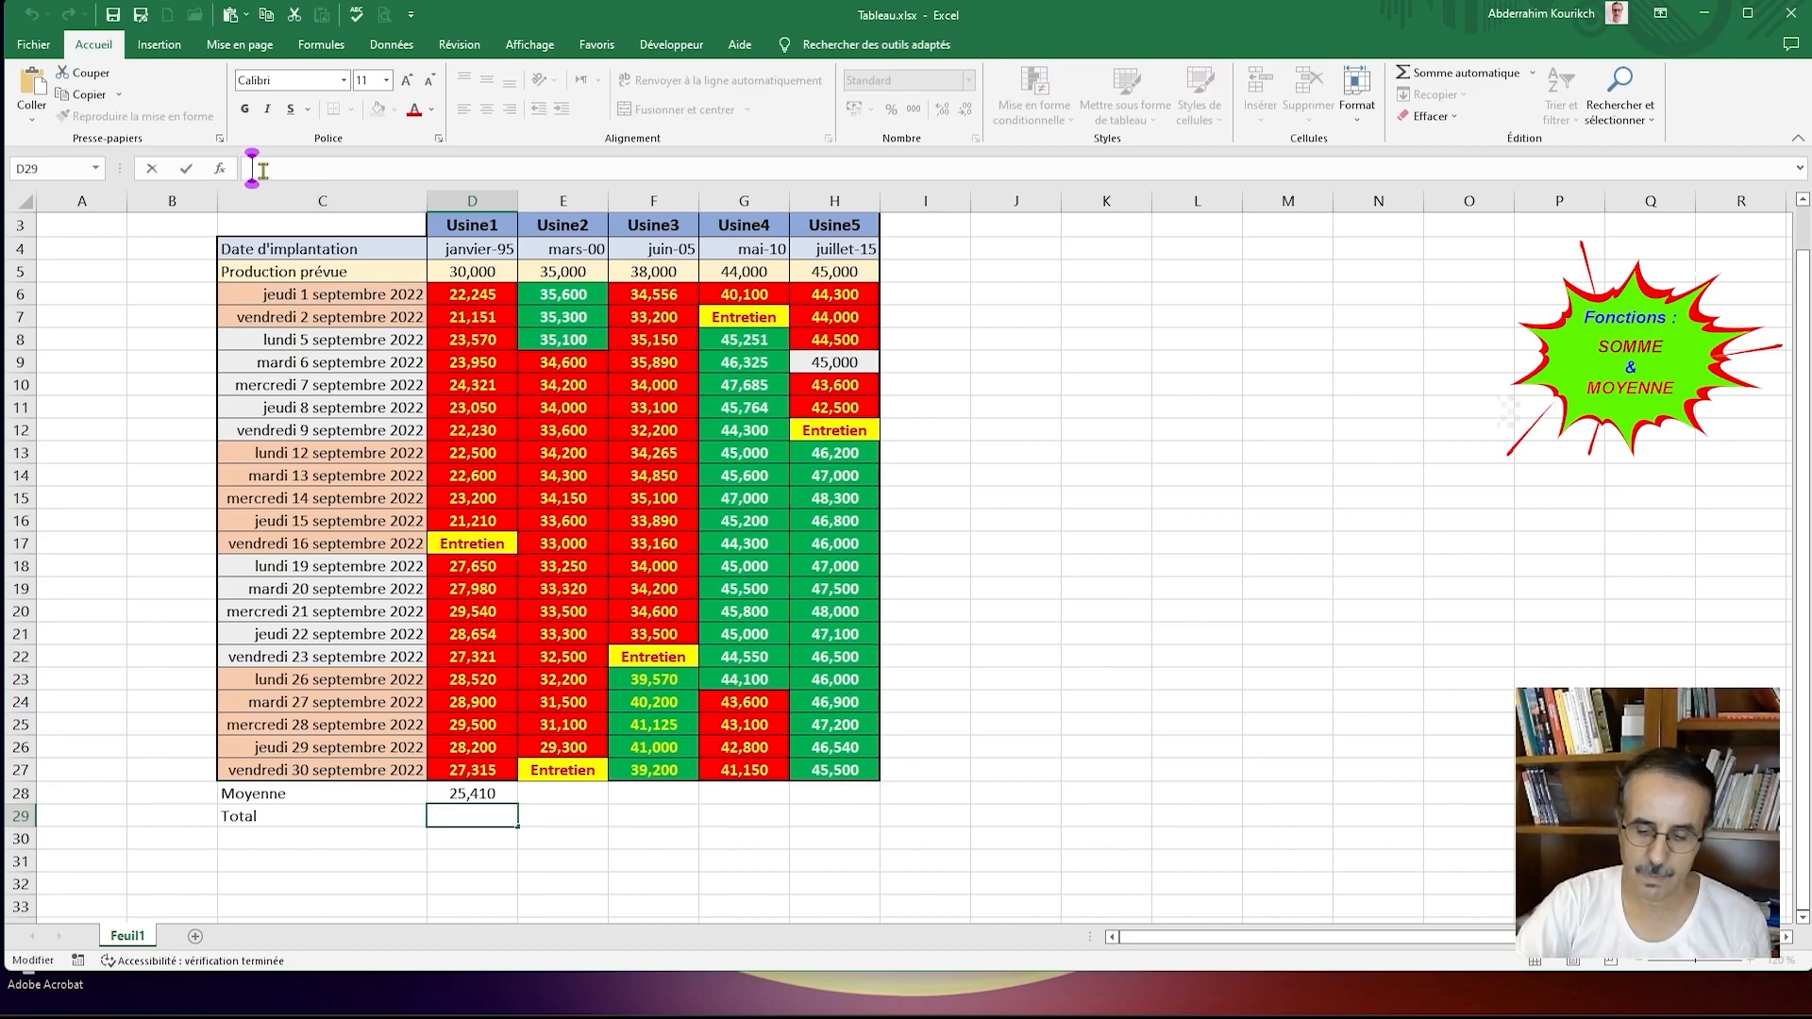
{"action": "type", "text": "="}
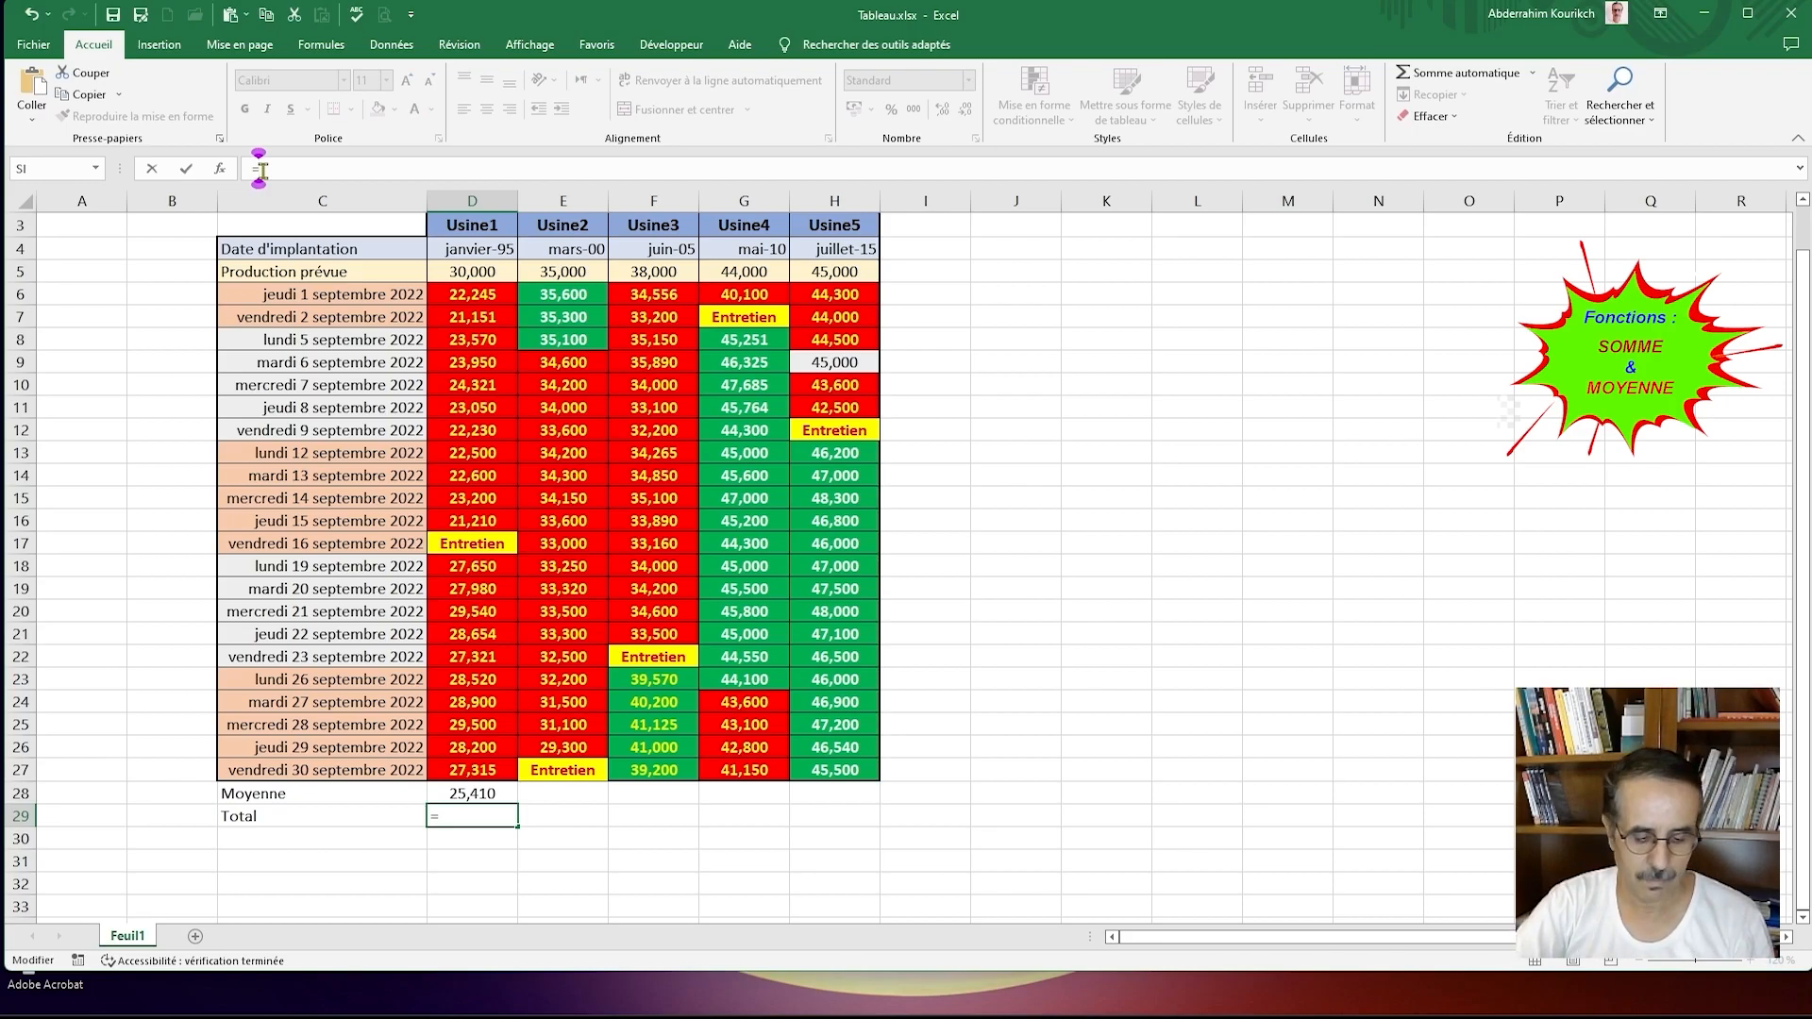
{"action": "type", "text": "somm"}
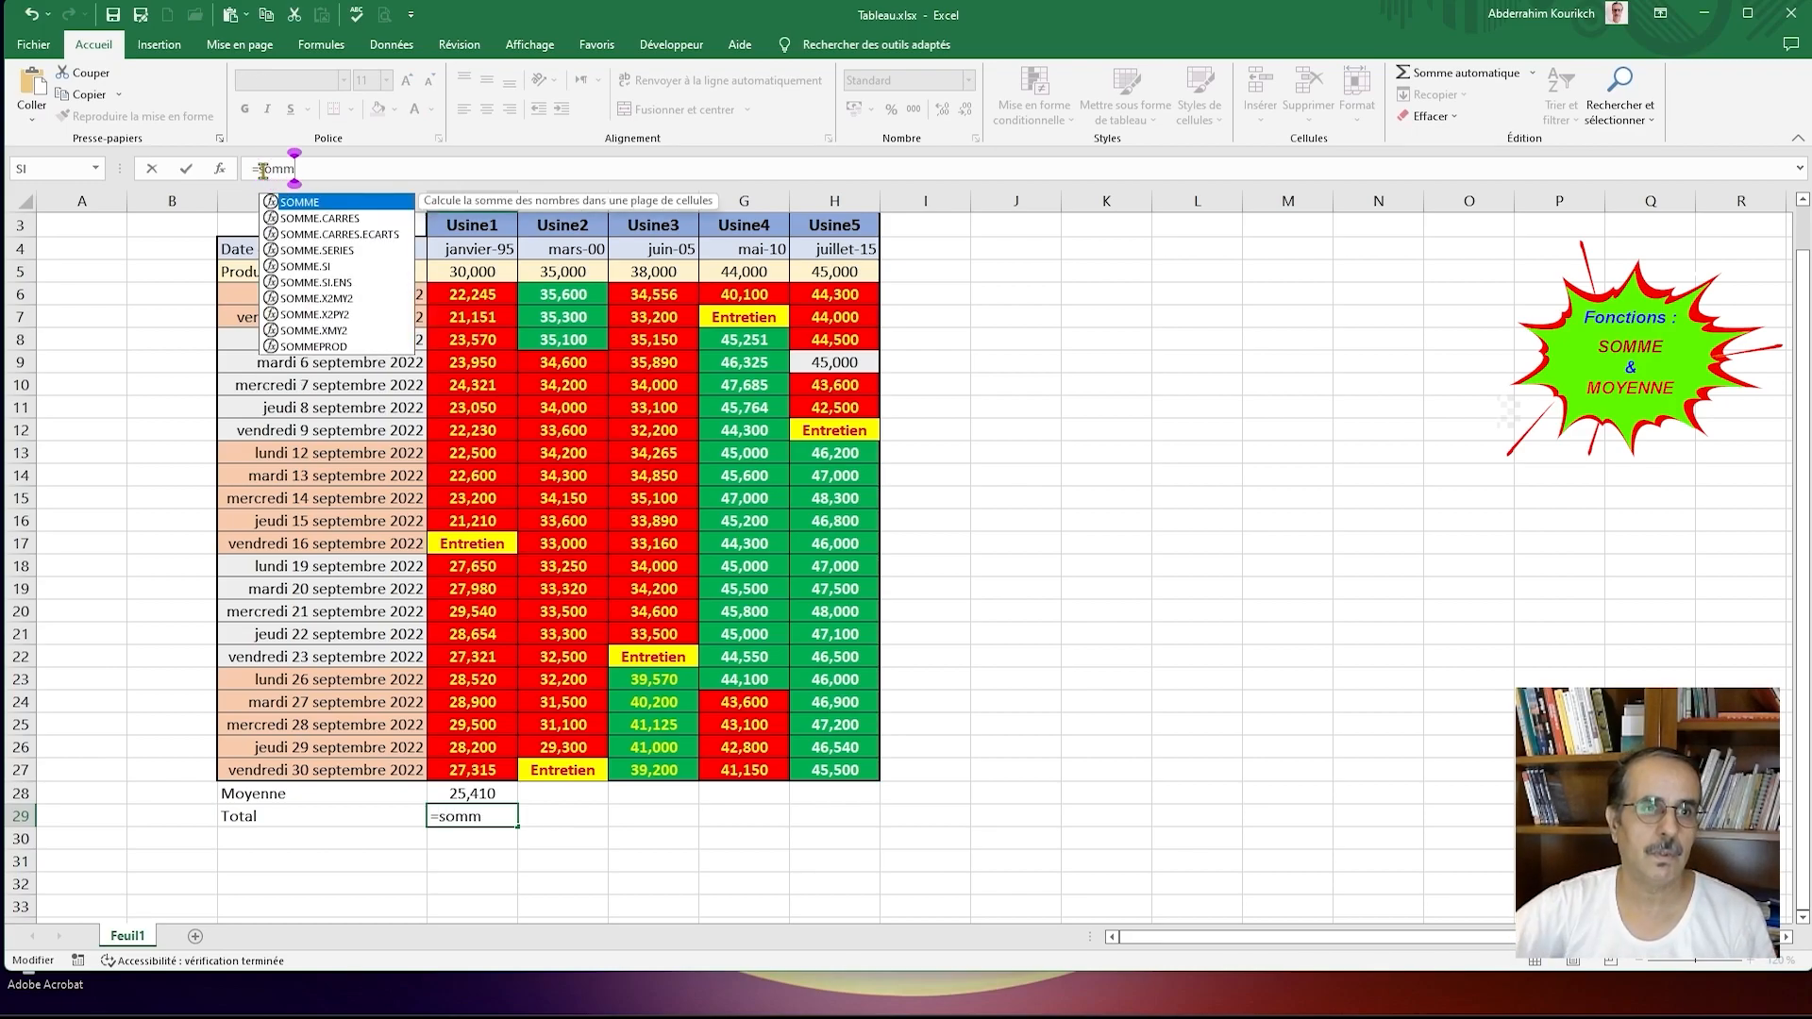
{"action": "double_click", "coordinate": [321, 203]}
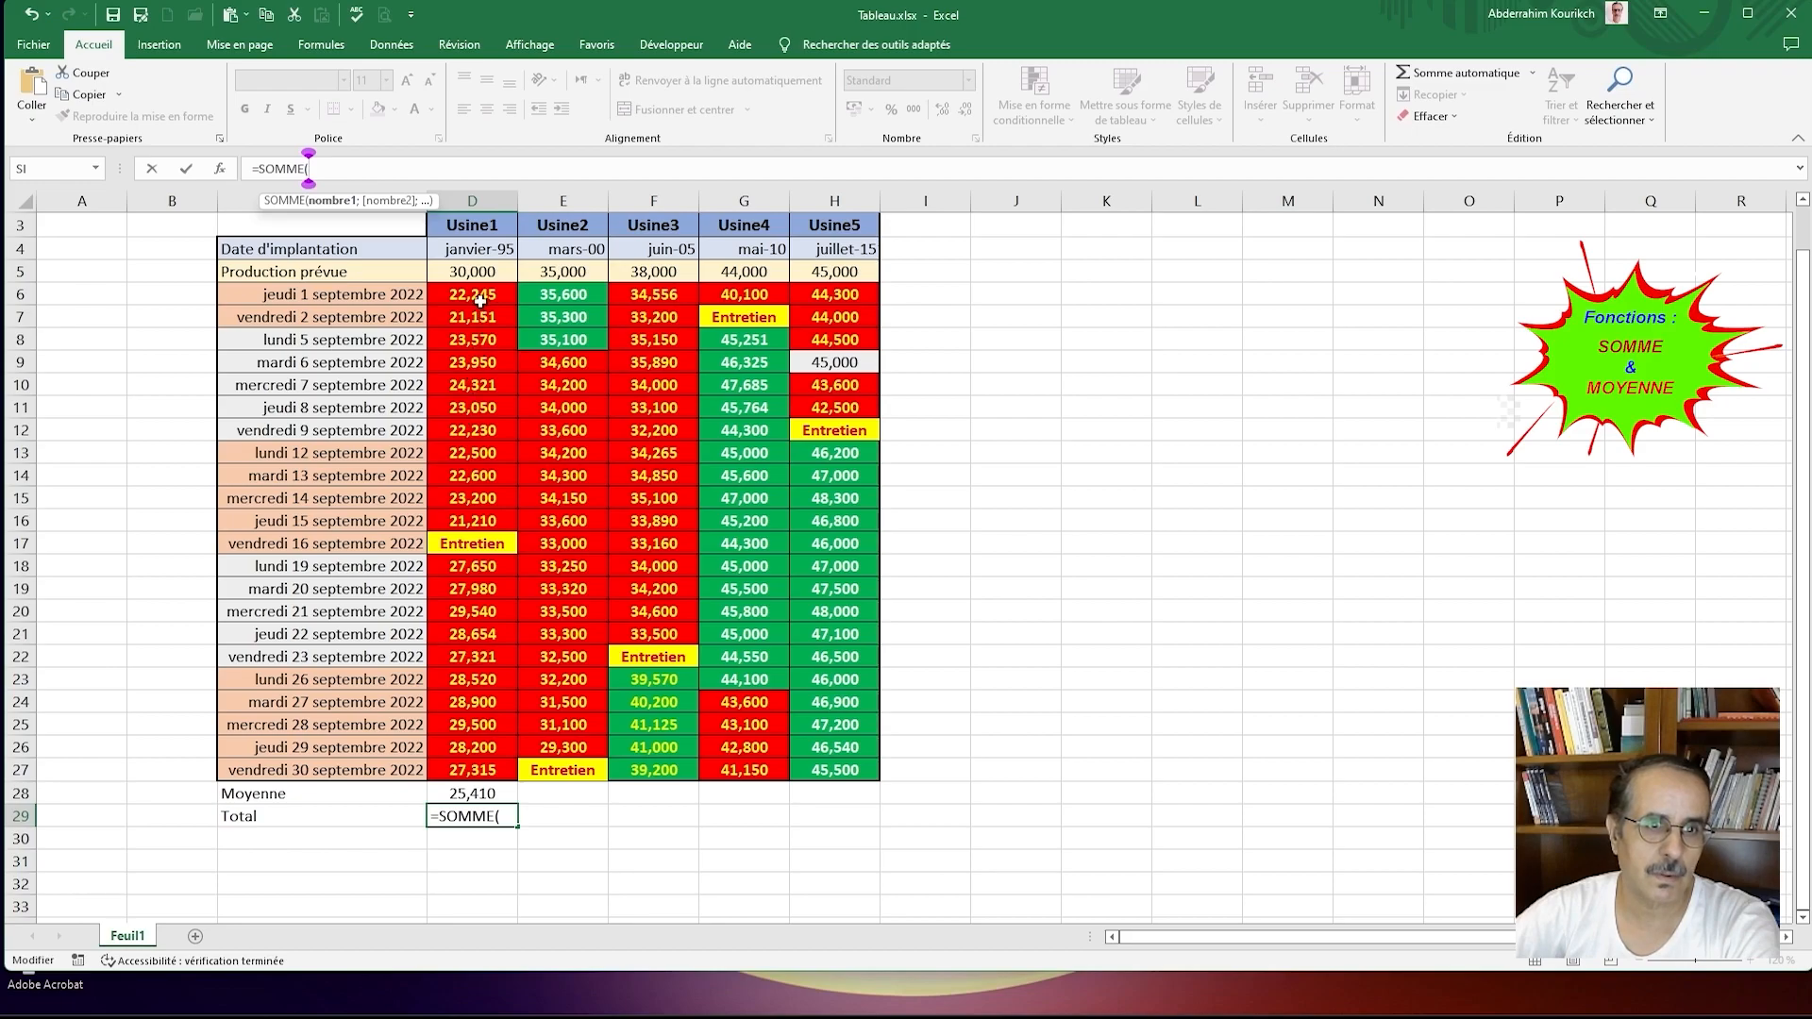
{"action": "left_click_drag", "start_coordinate": [480, 295], "coordinate": [496, 769]}
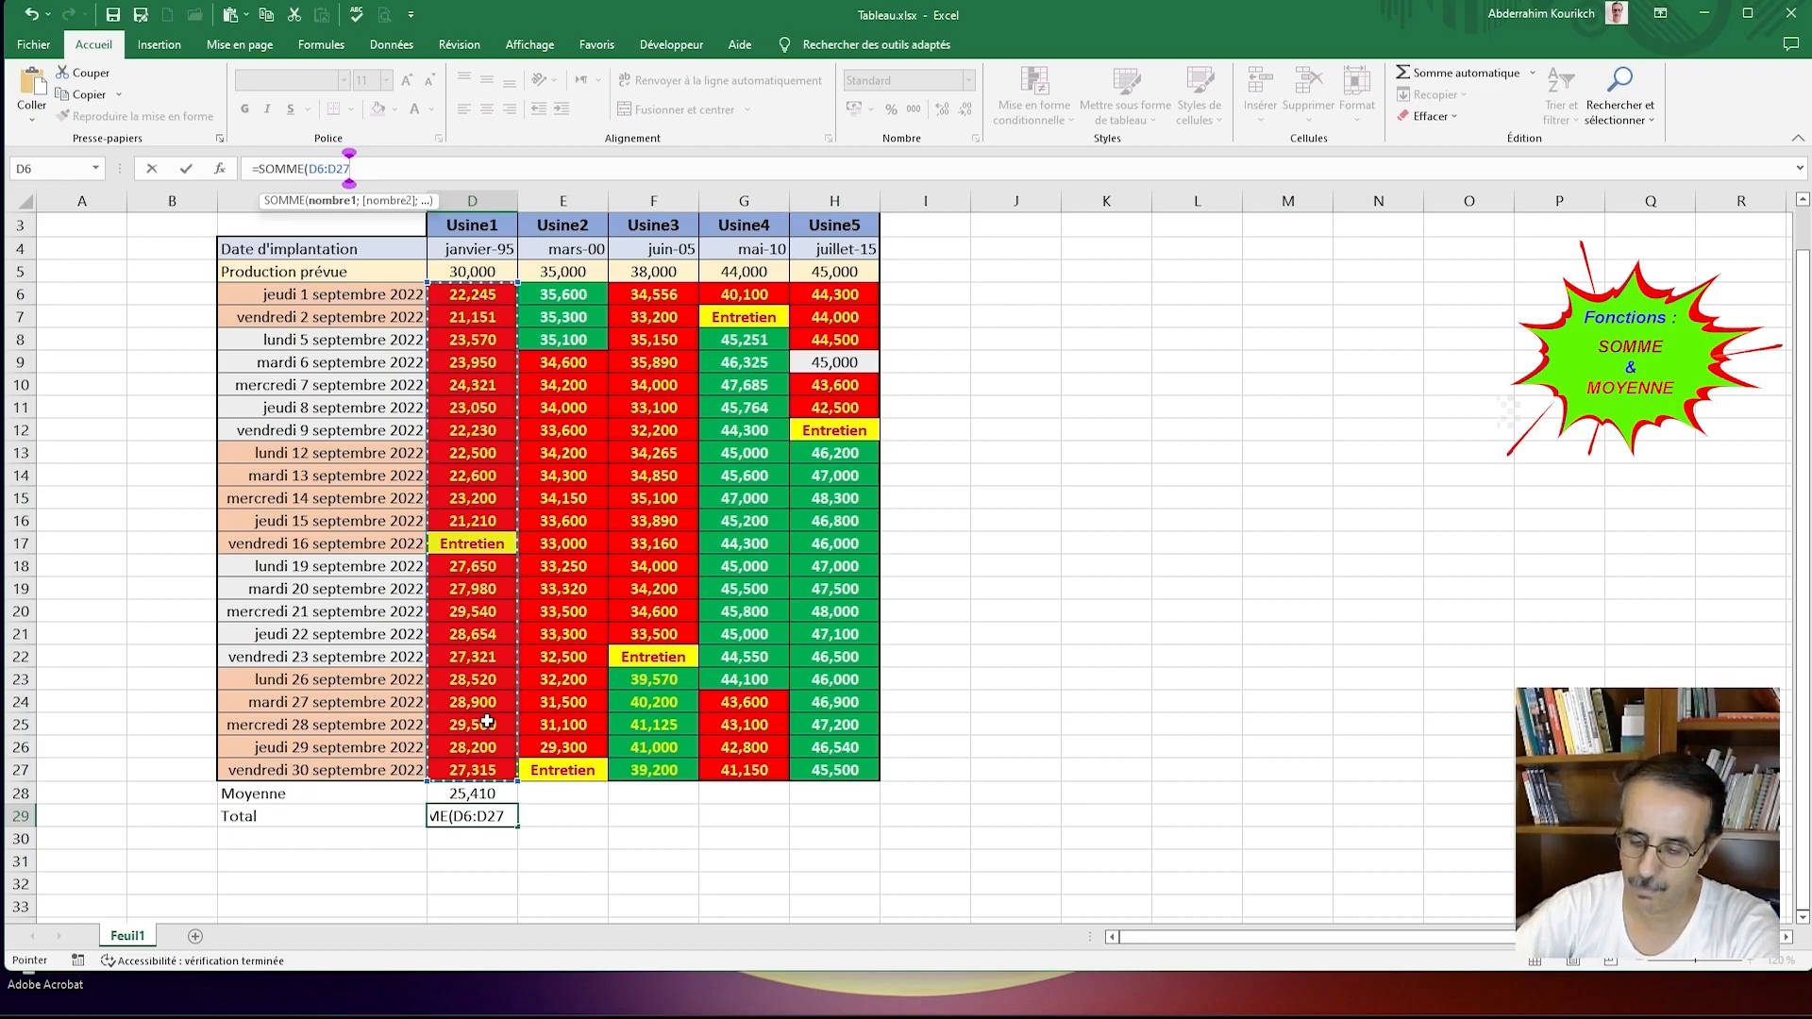
{"action": "key", "text": "Return"}
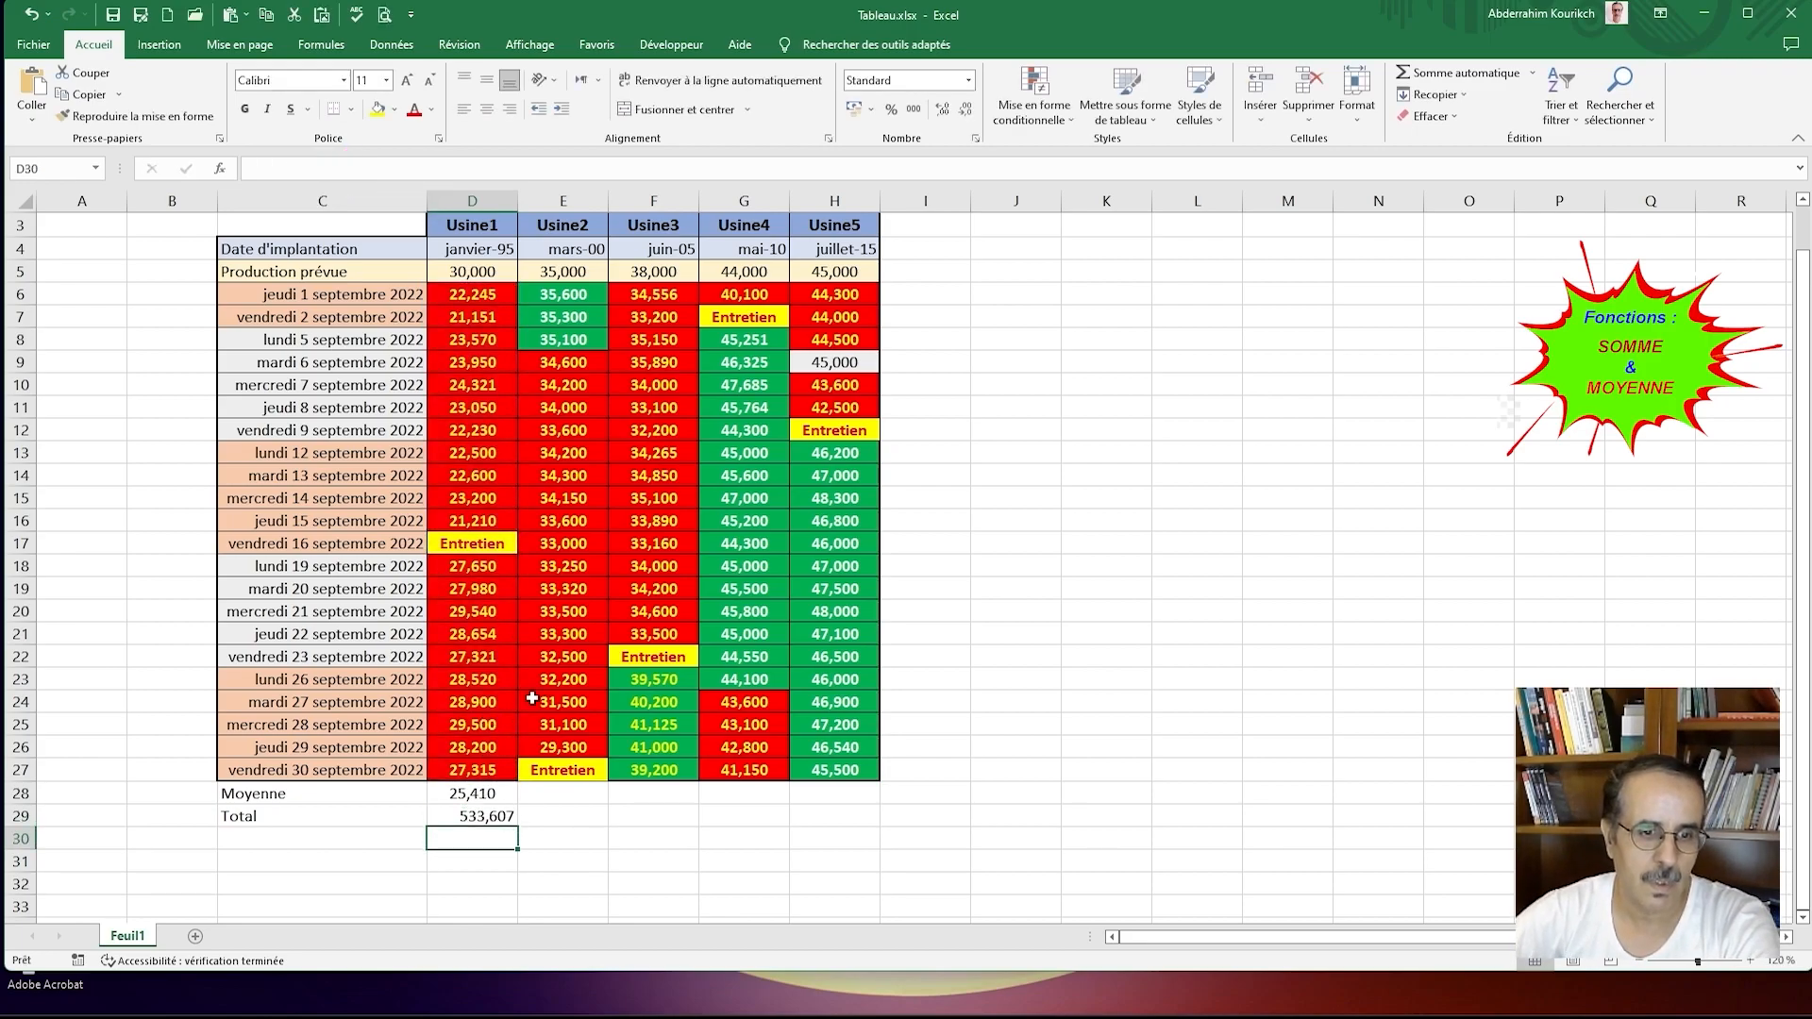
Step: Centre the Usine1 total in D29 both vertically and horizontally
{"action": "left_click", "coordinate": [487, 816]}
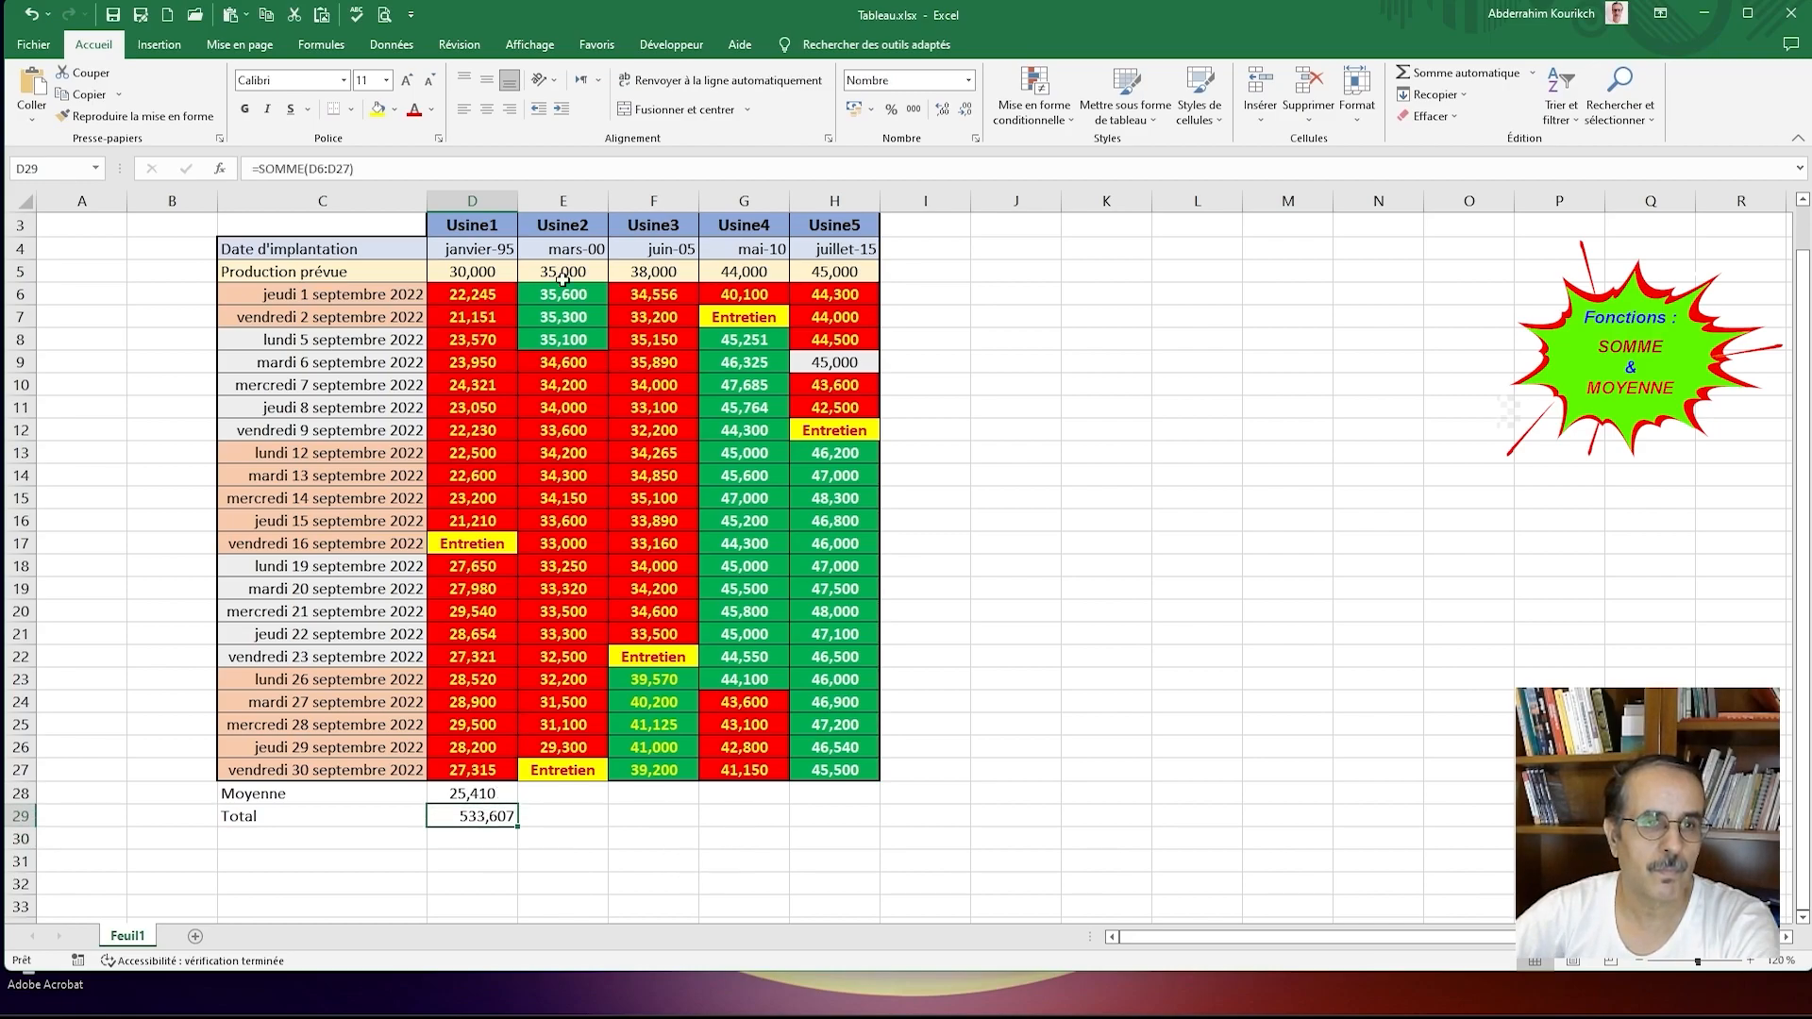
{"action": "left_click", "coordinate": [487, 81]}
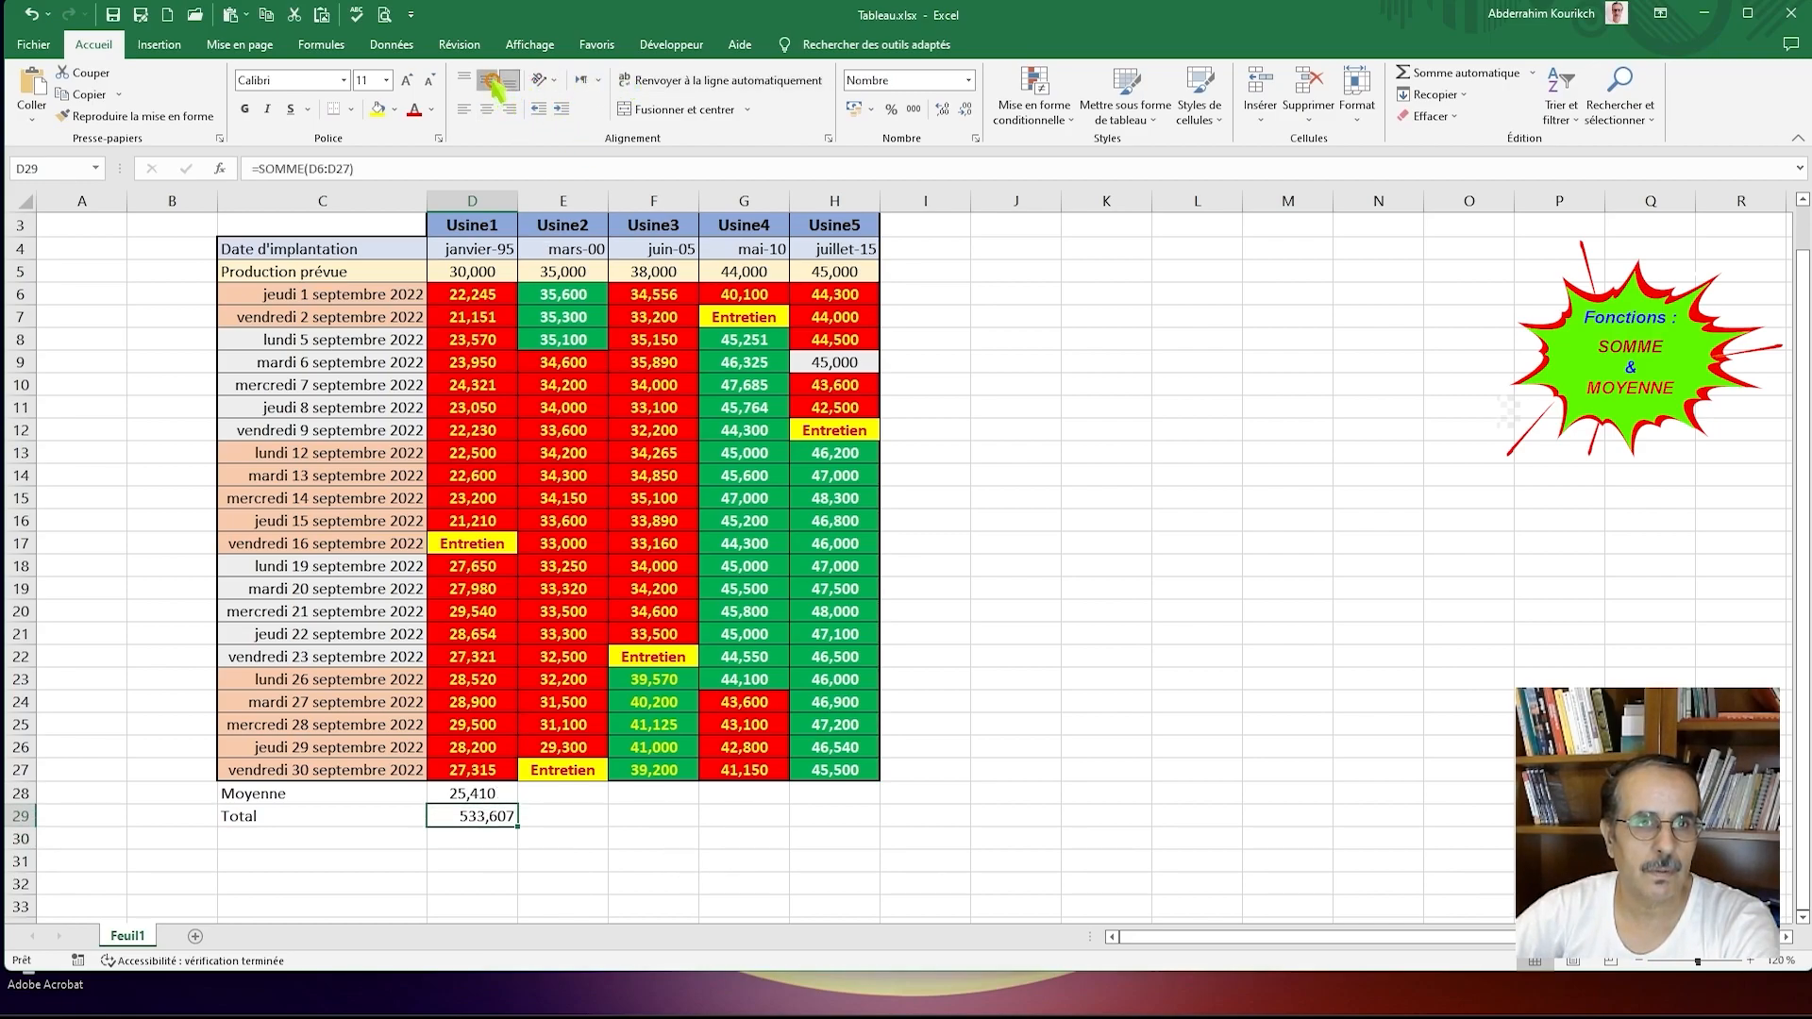
{"action": "left_click", "coordinate": [487, 109]}
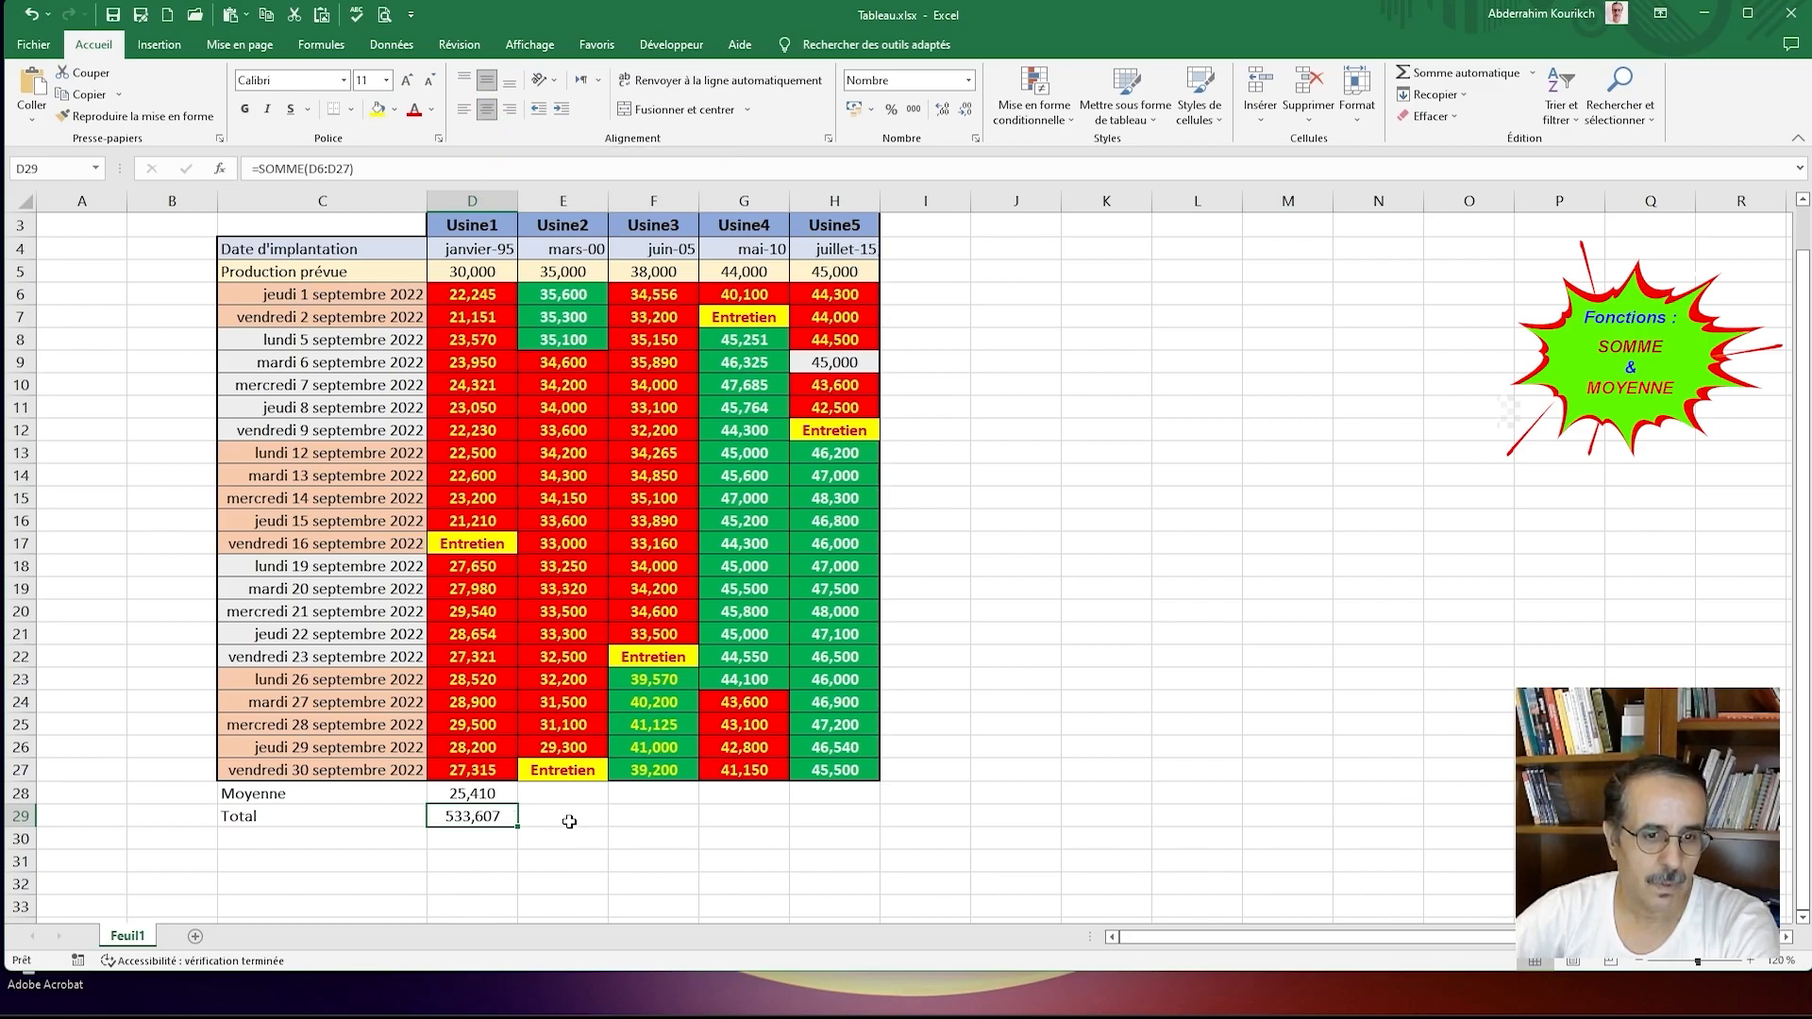
{"action": "left_click", "coordinate": [506, 842]}
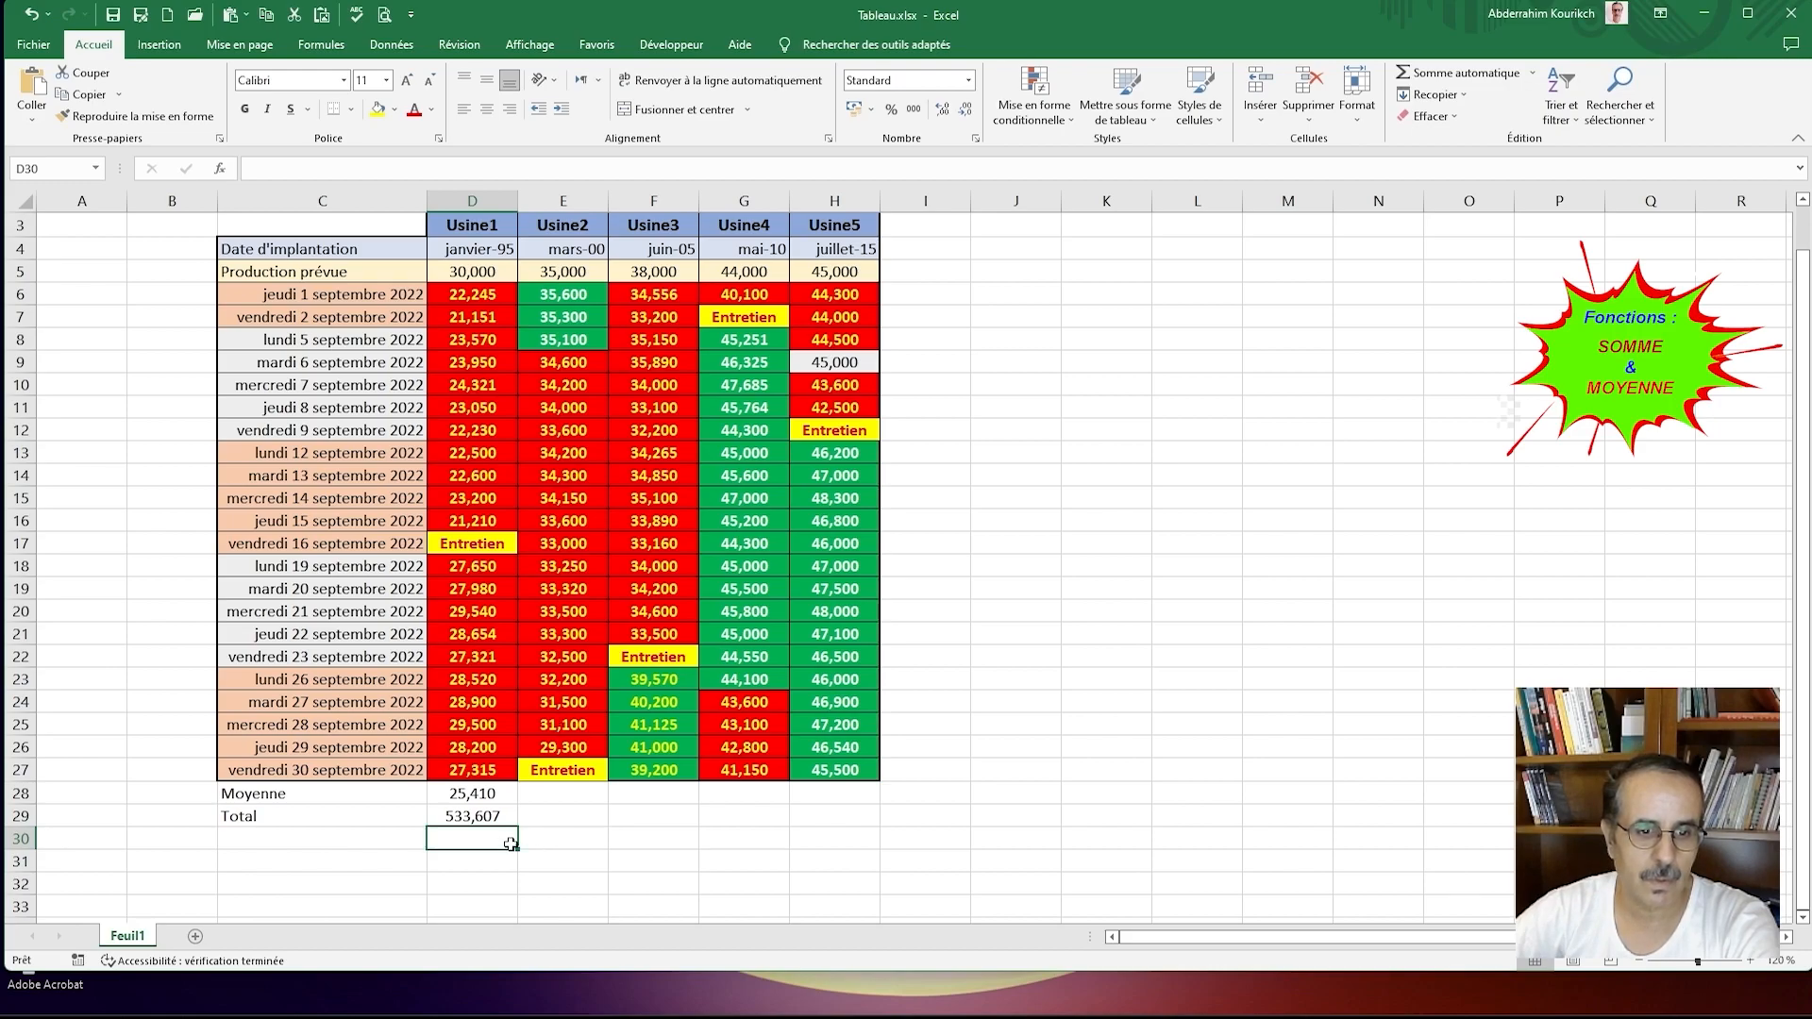
Step: Fill the MOYENNE formula in D28 and the SOMME formula in D29 across to column H
{"action": "left_click", "coordinate": [472, 795]}
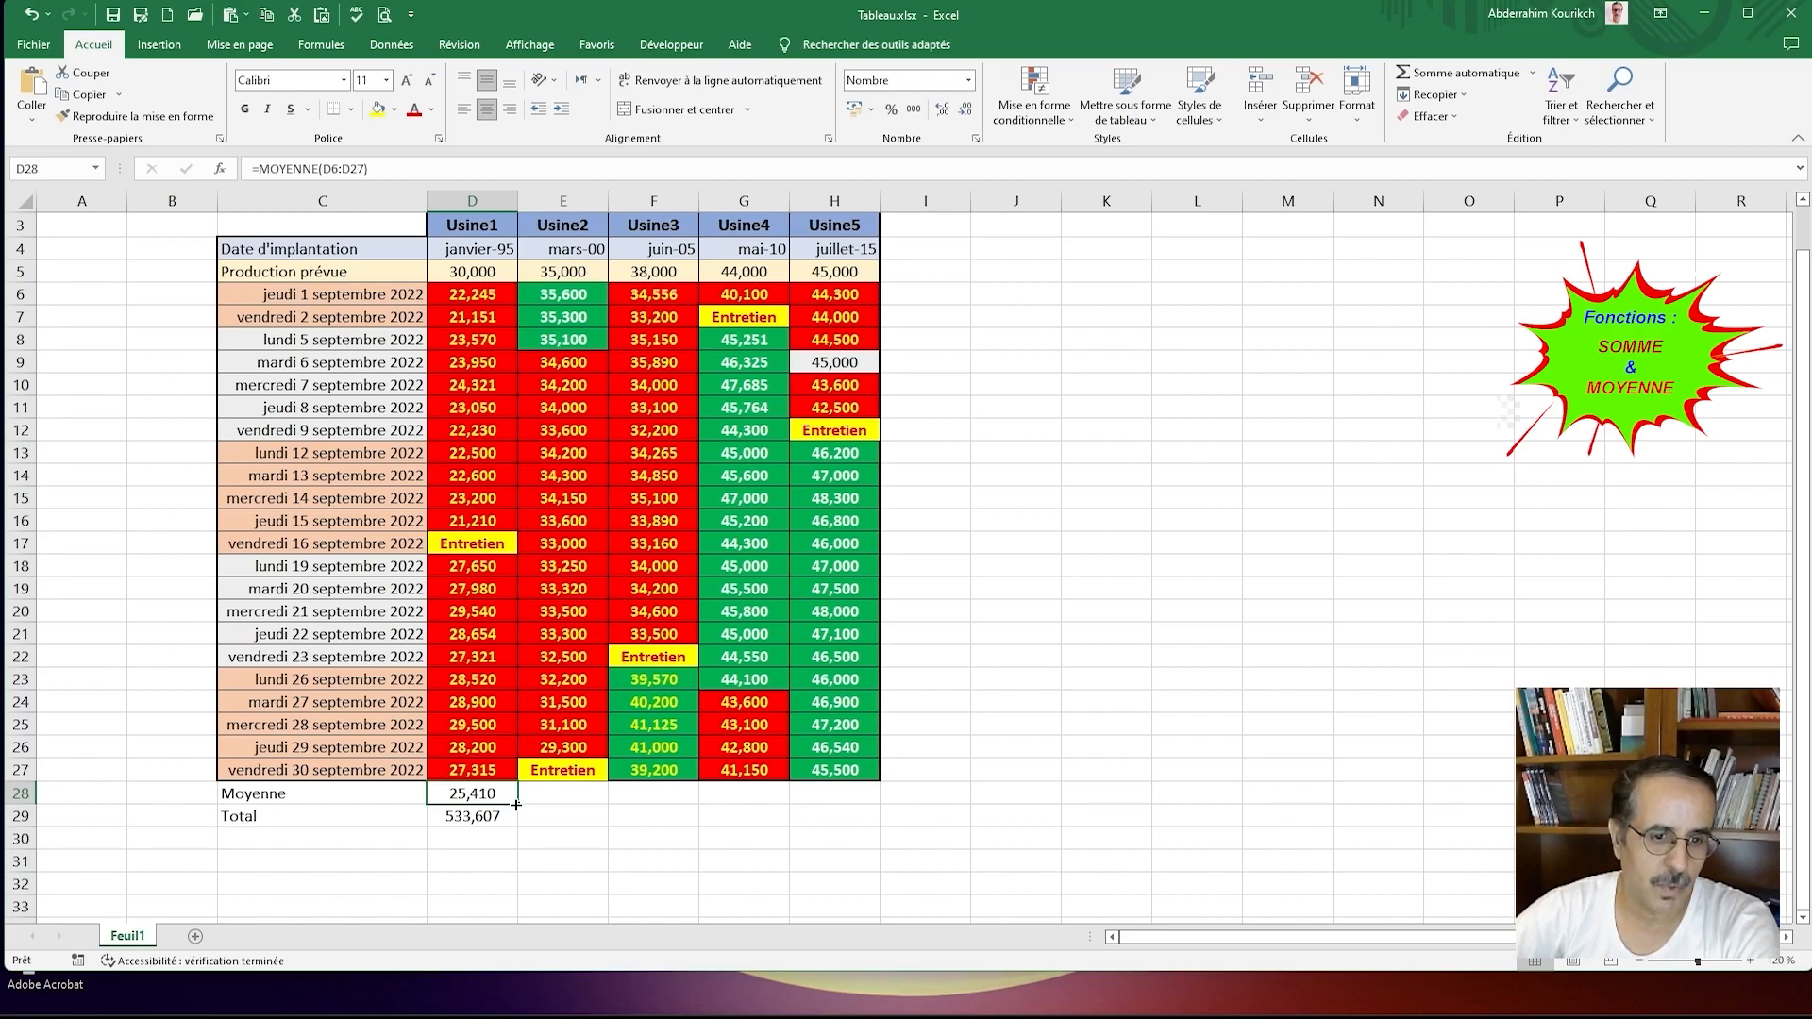
{"action": "left_click_drag", "start_coordinate": [516, 804], "coordinate": [851, 799]}
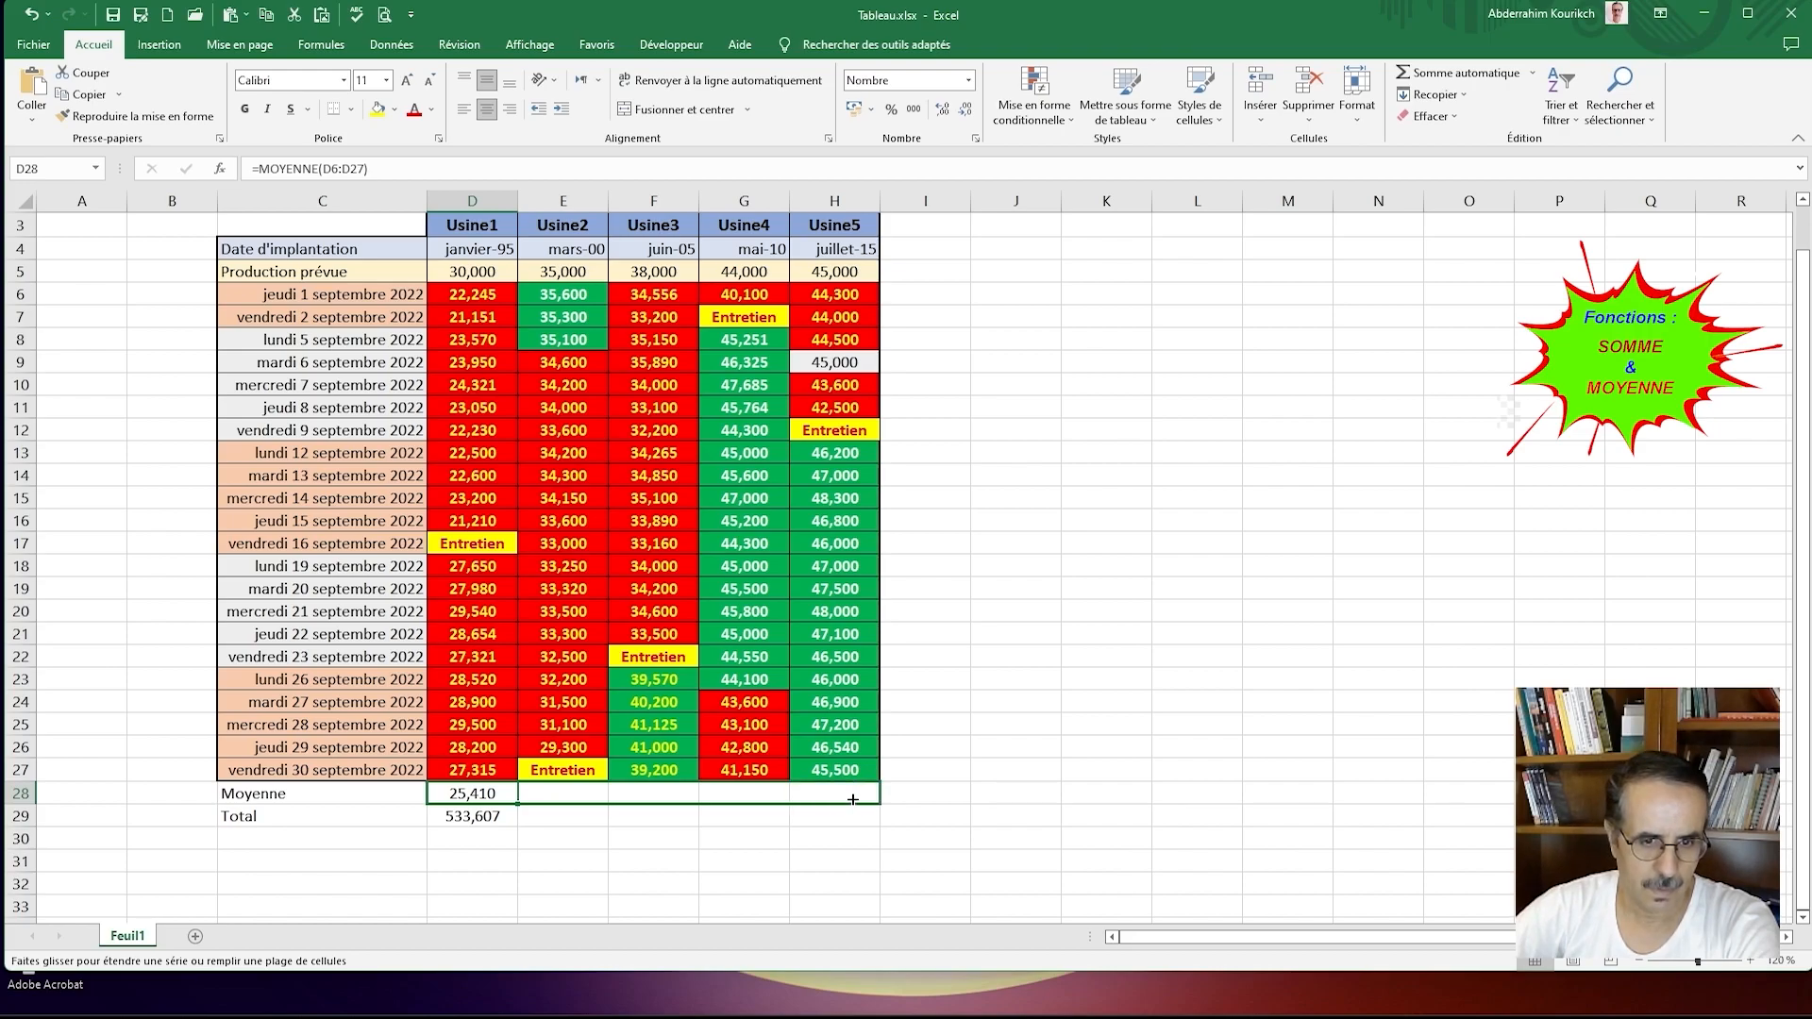
{"action": "left_click_drag", "start_coordinate": [852, 799], "coordinate": [852, 799]}
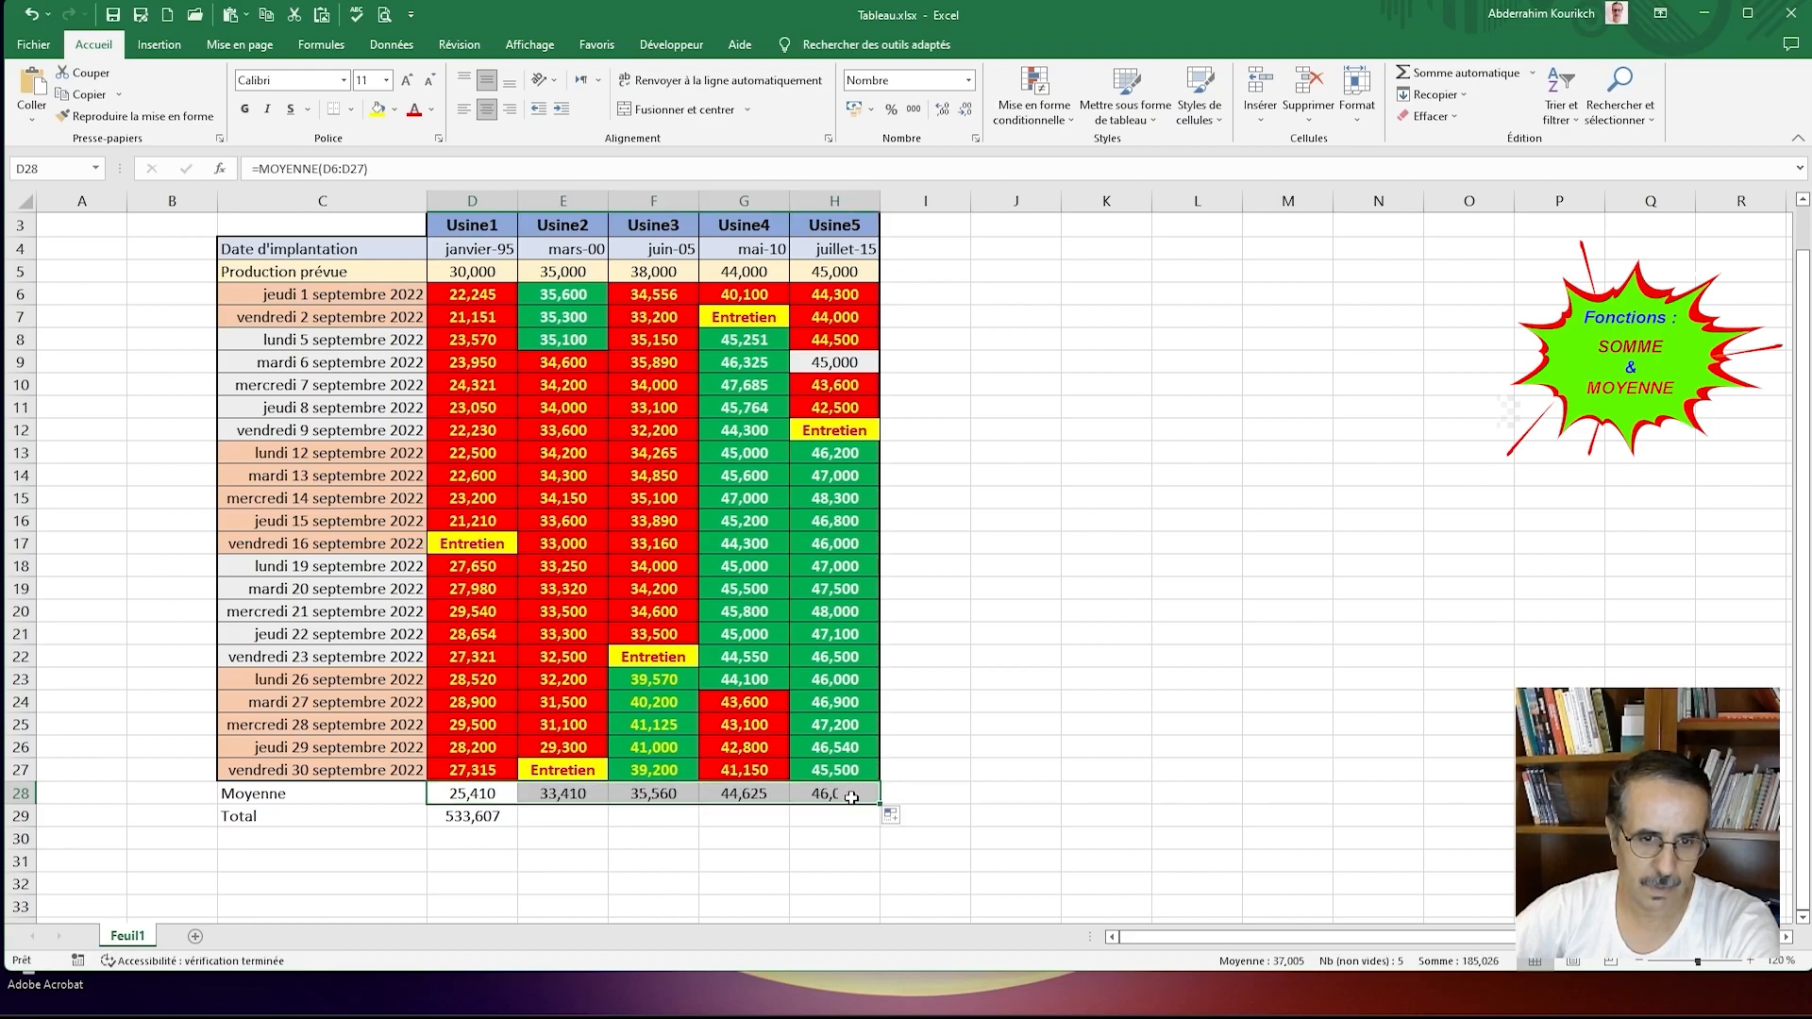
{"action": "key", "text": "Down"}
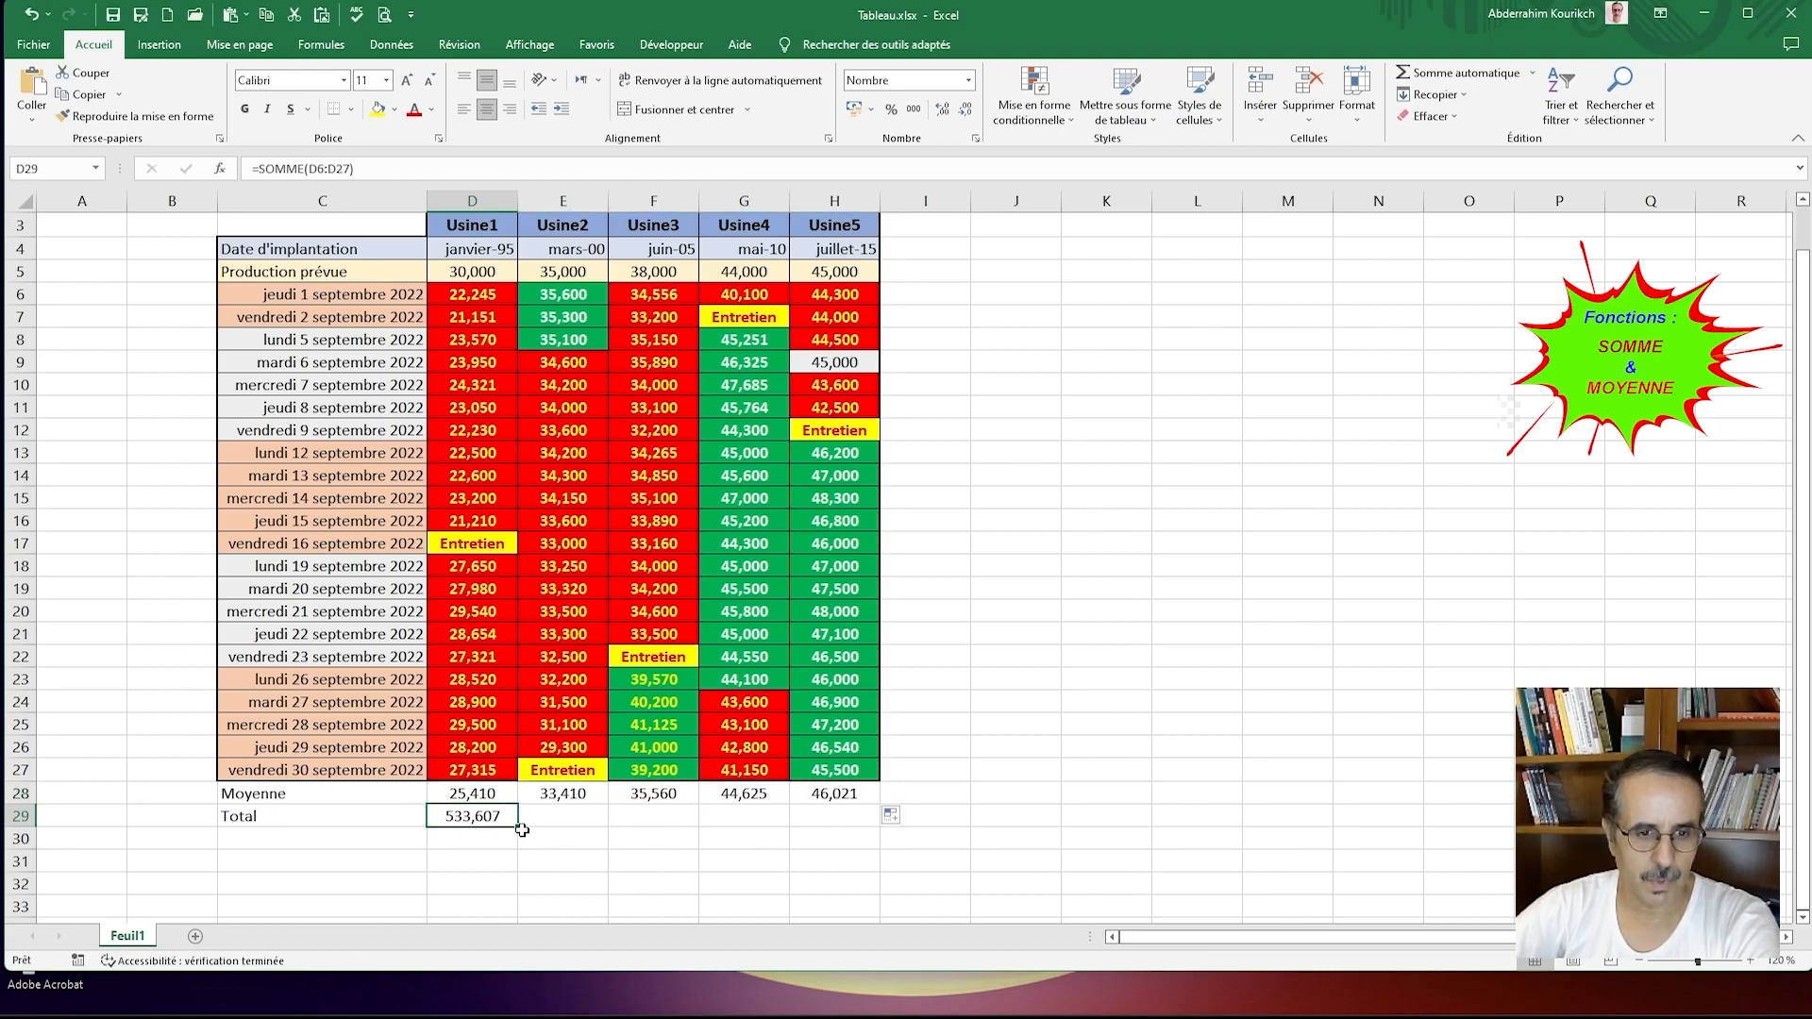
{"action": "left_click_drag", "start_coordinate": [518, 828], "coordinate": [849, 818]}
{"action": "left_click", "coordinate": [743, 862]}
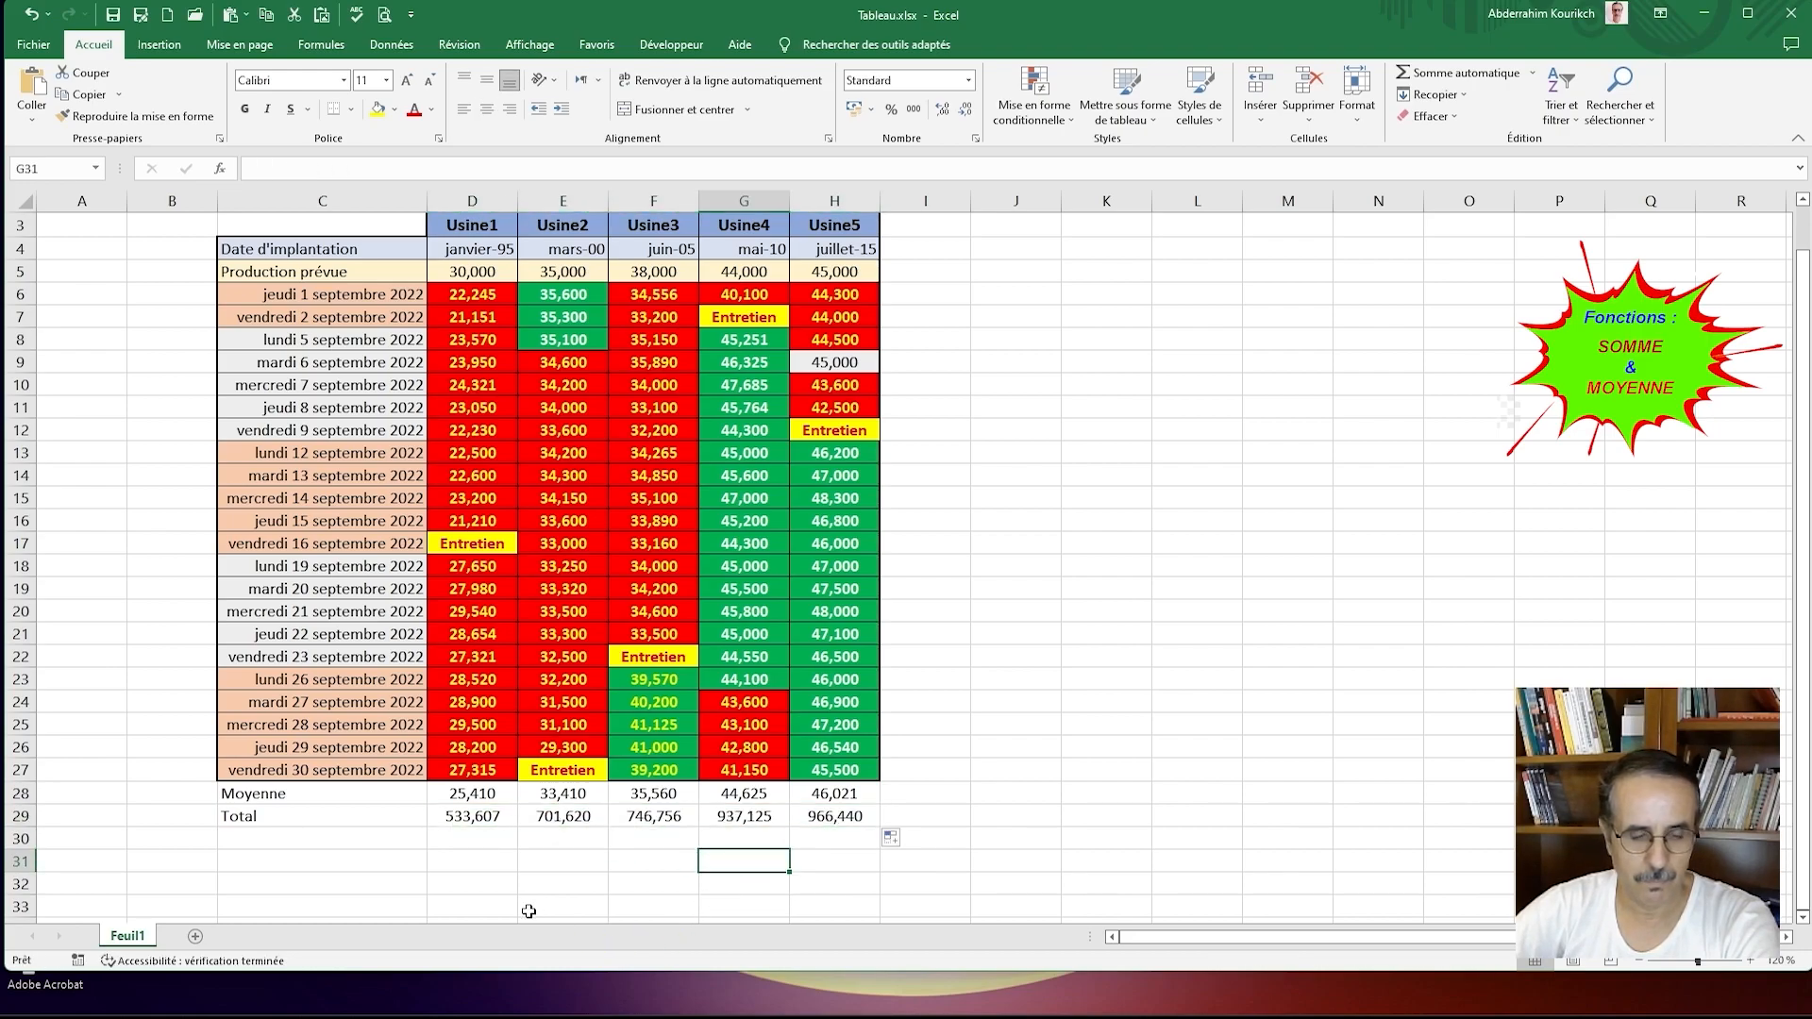
Step: Examine the MOYENNE formulas in D28 to H28 to check which production range each factory's average covers
{"action": "left_click", "coordinate": [481, 796]}
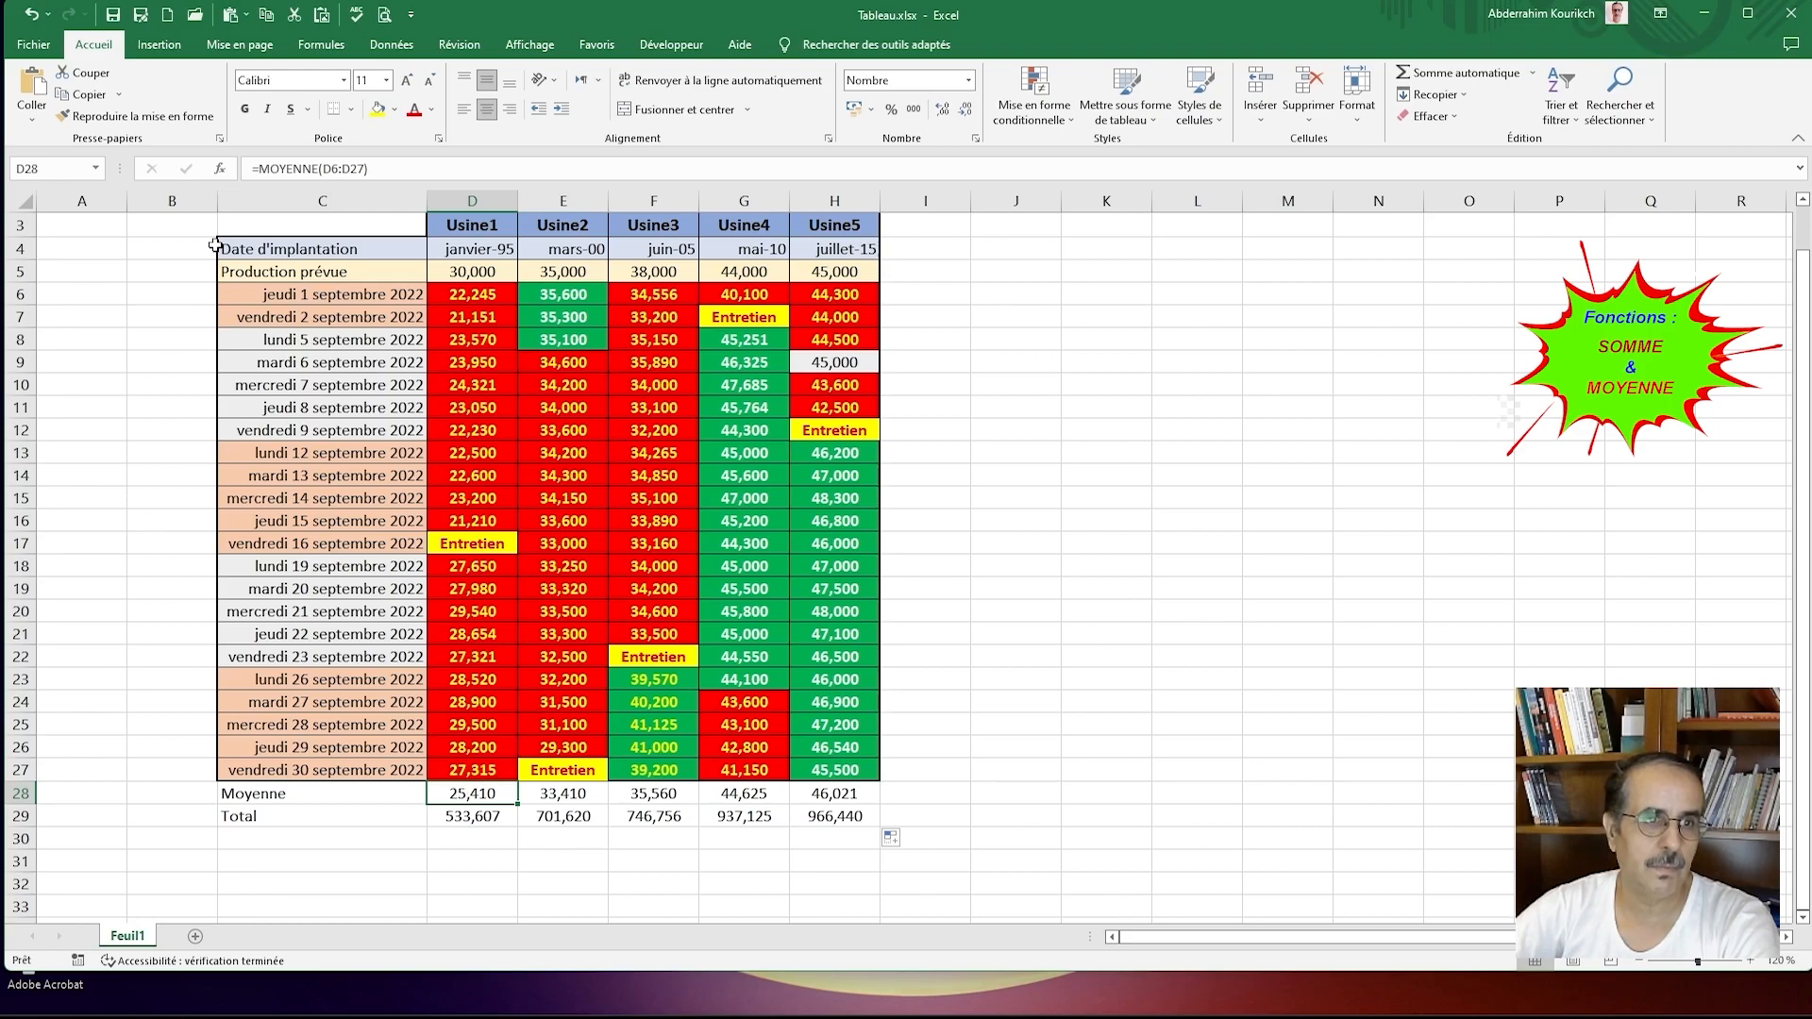
{"action": "left_click", "coordinate": [308, 168]}
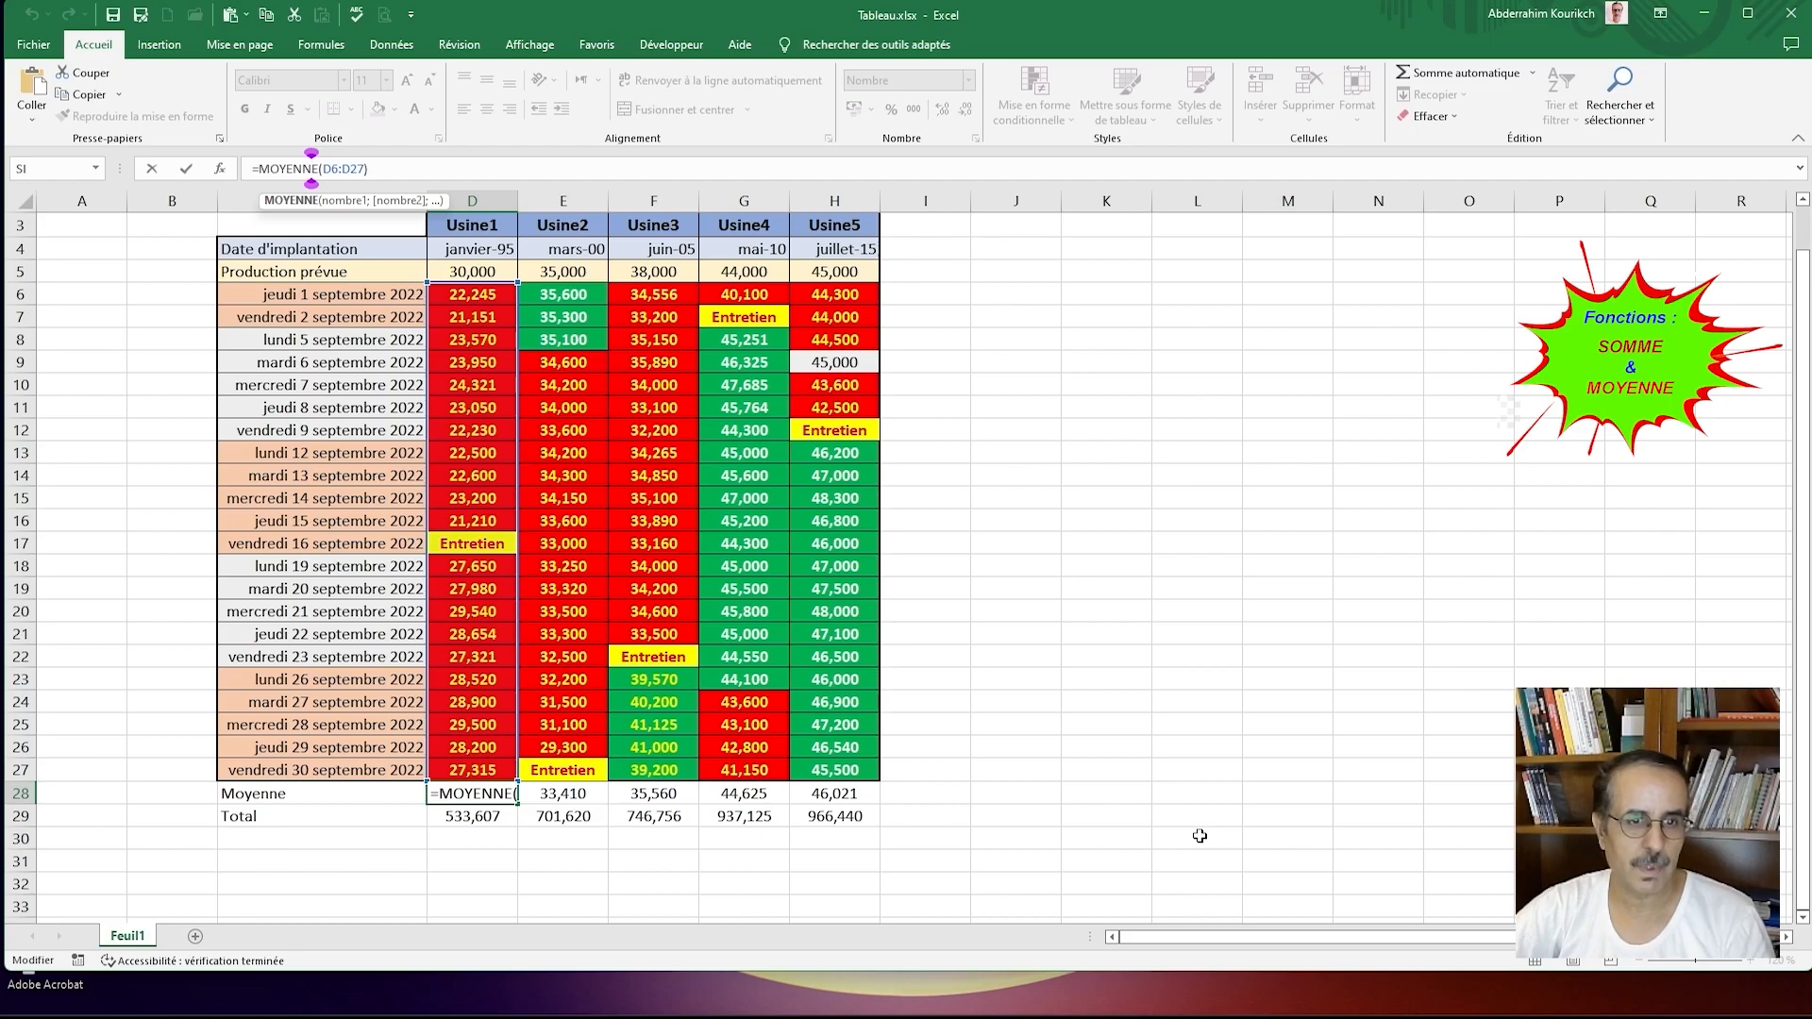
{"action": "key", "text": "ctrl+Return"}
{"action": "left_click", "coordinate": [558, 795]}
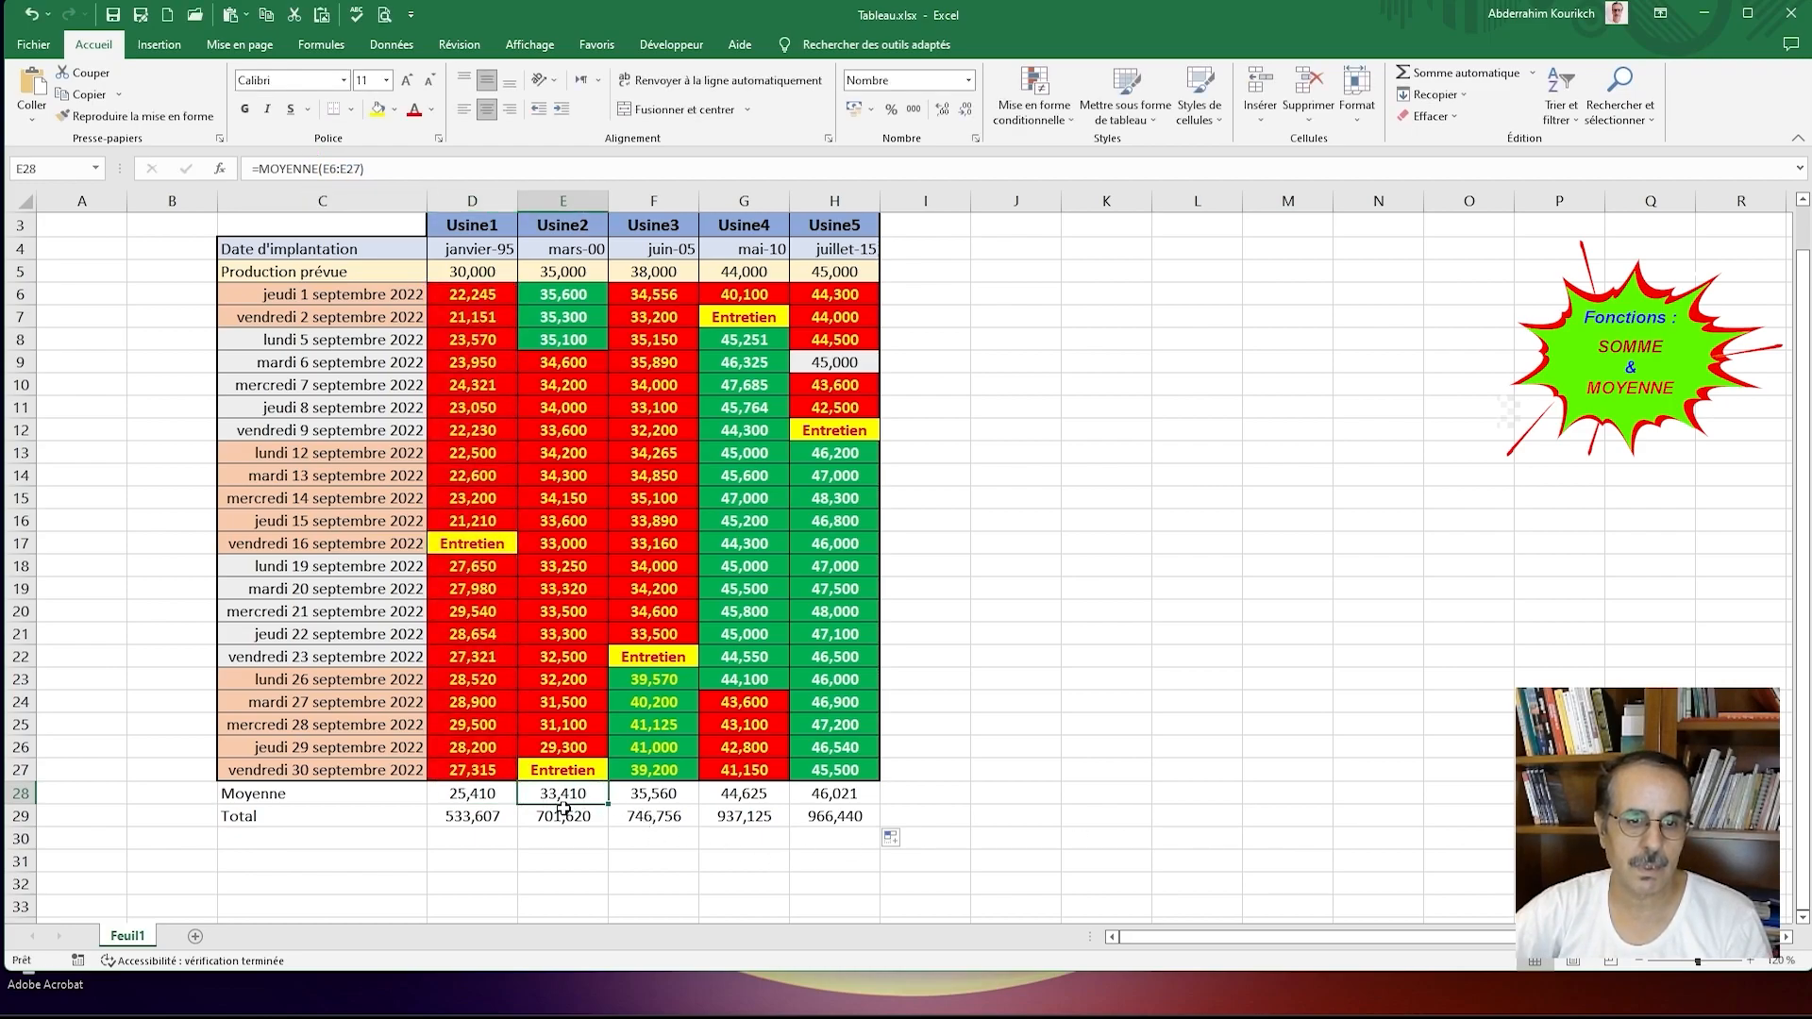
{"action": "left_click", "coordinate": [298, 168]}
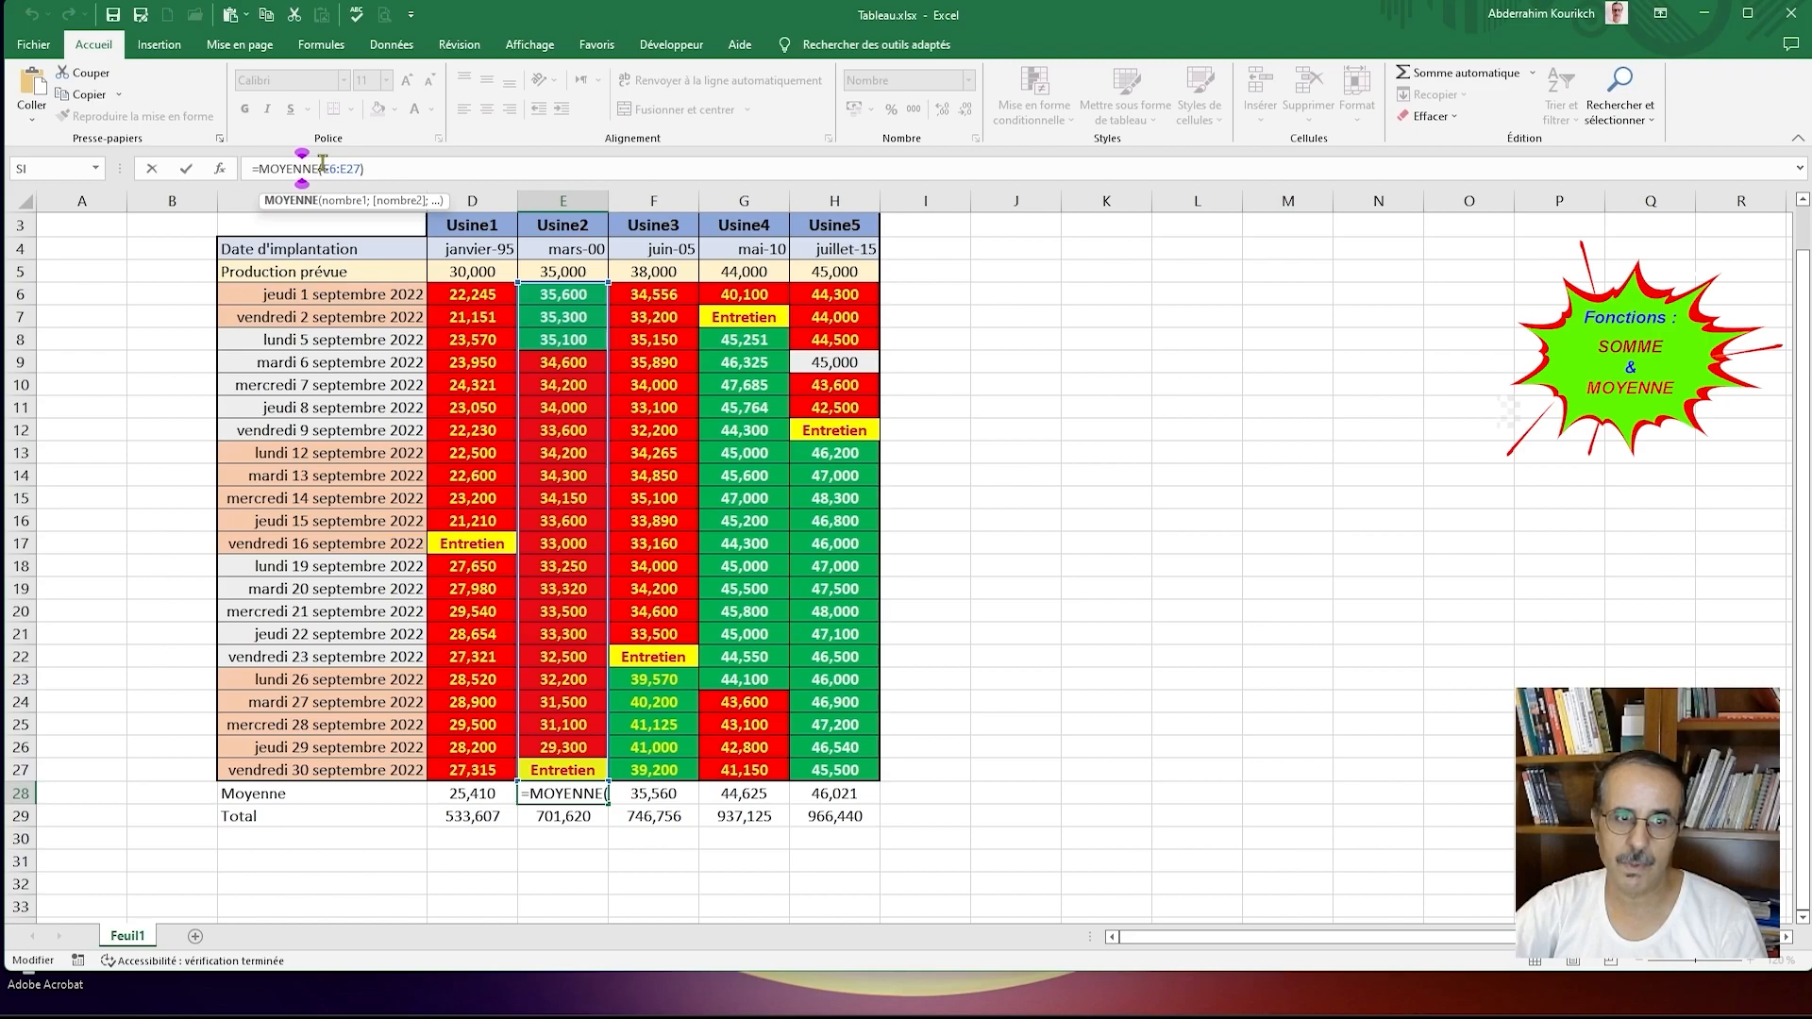
{"action": "key", "text": "Escape"}
{"action": "left_click", "coordinate": [653, 792]}
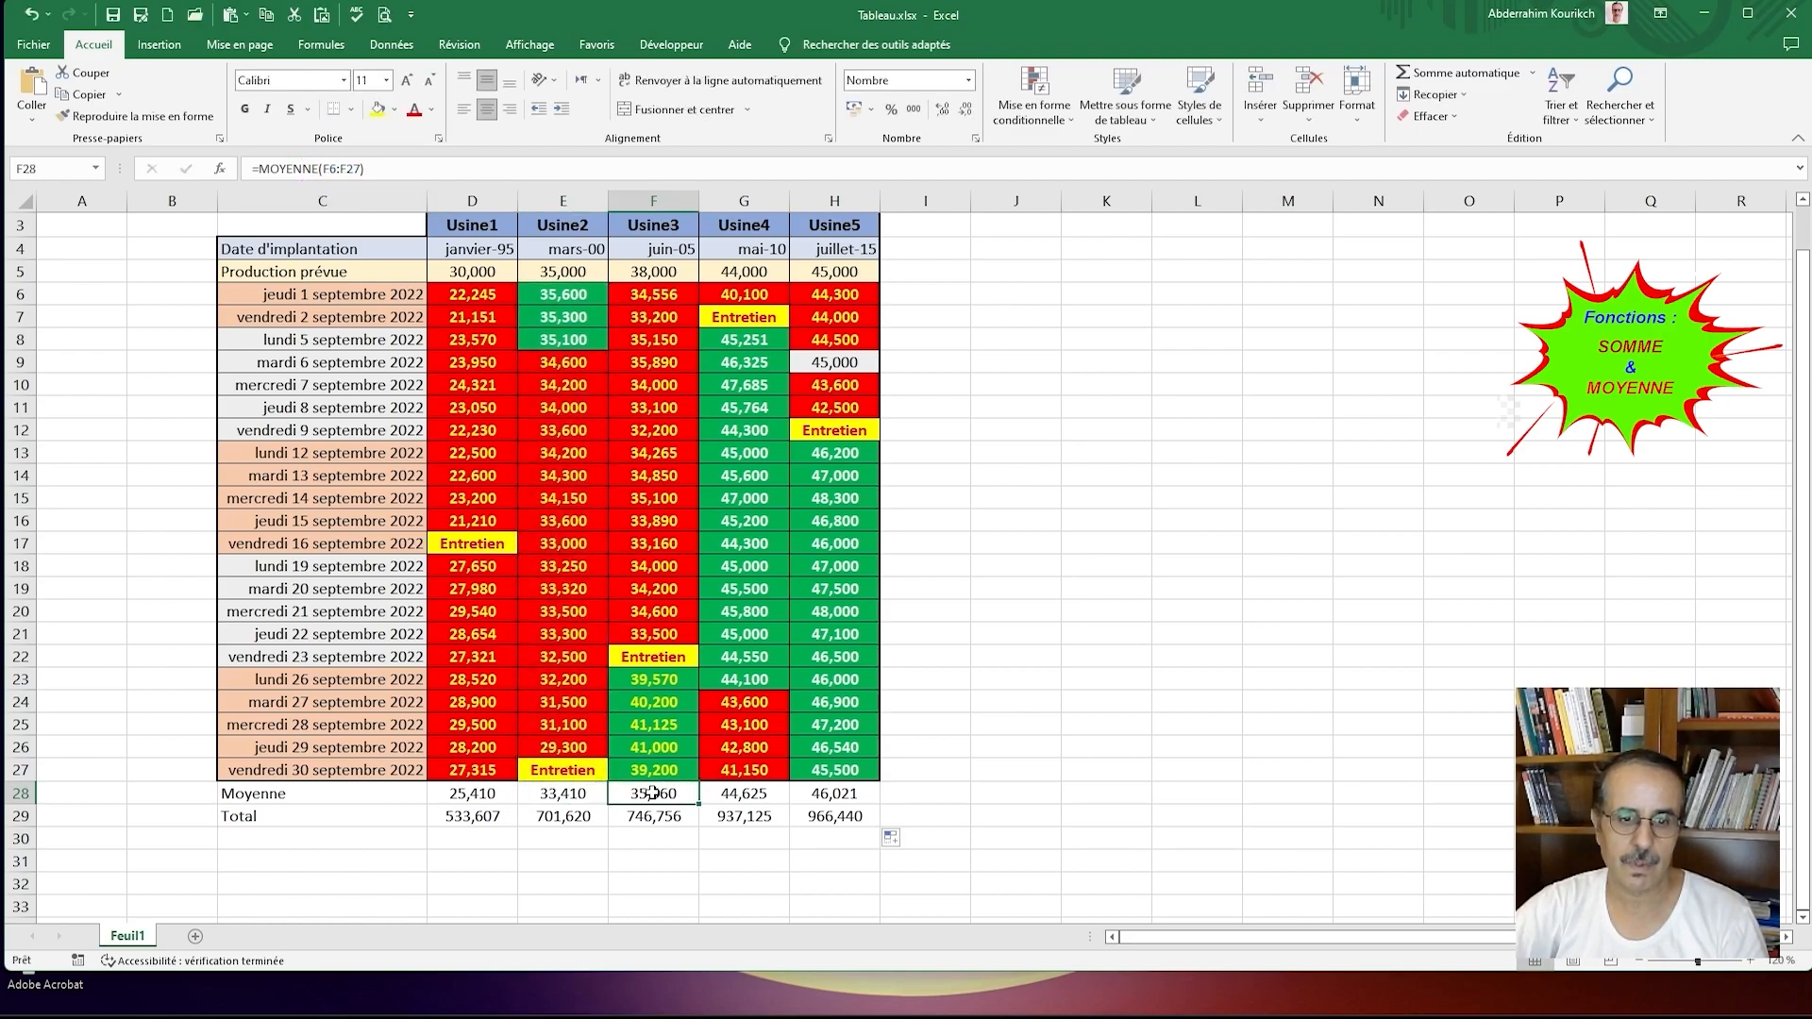
{"action": "left_click", "coordinate": [339, 170]}
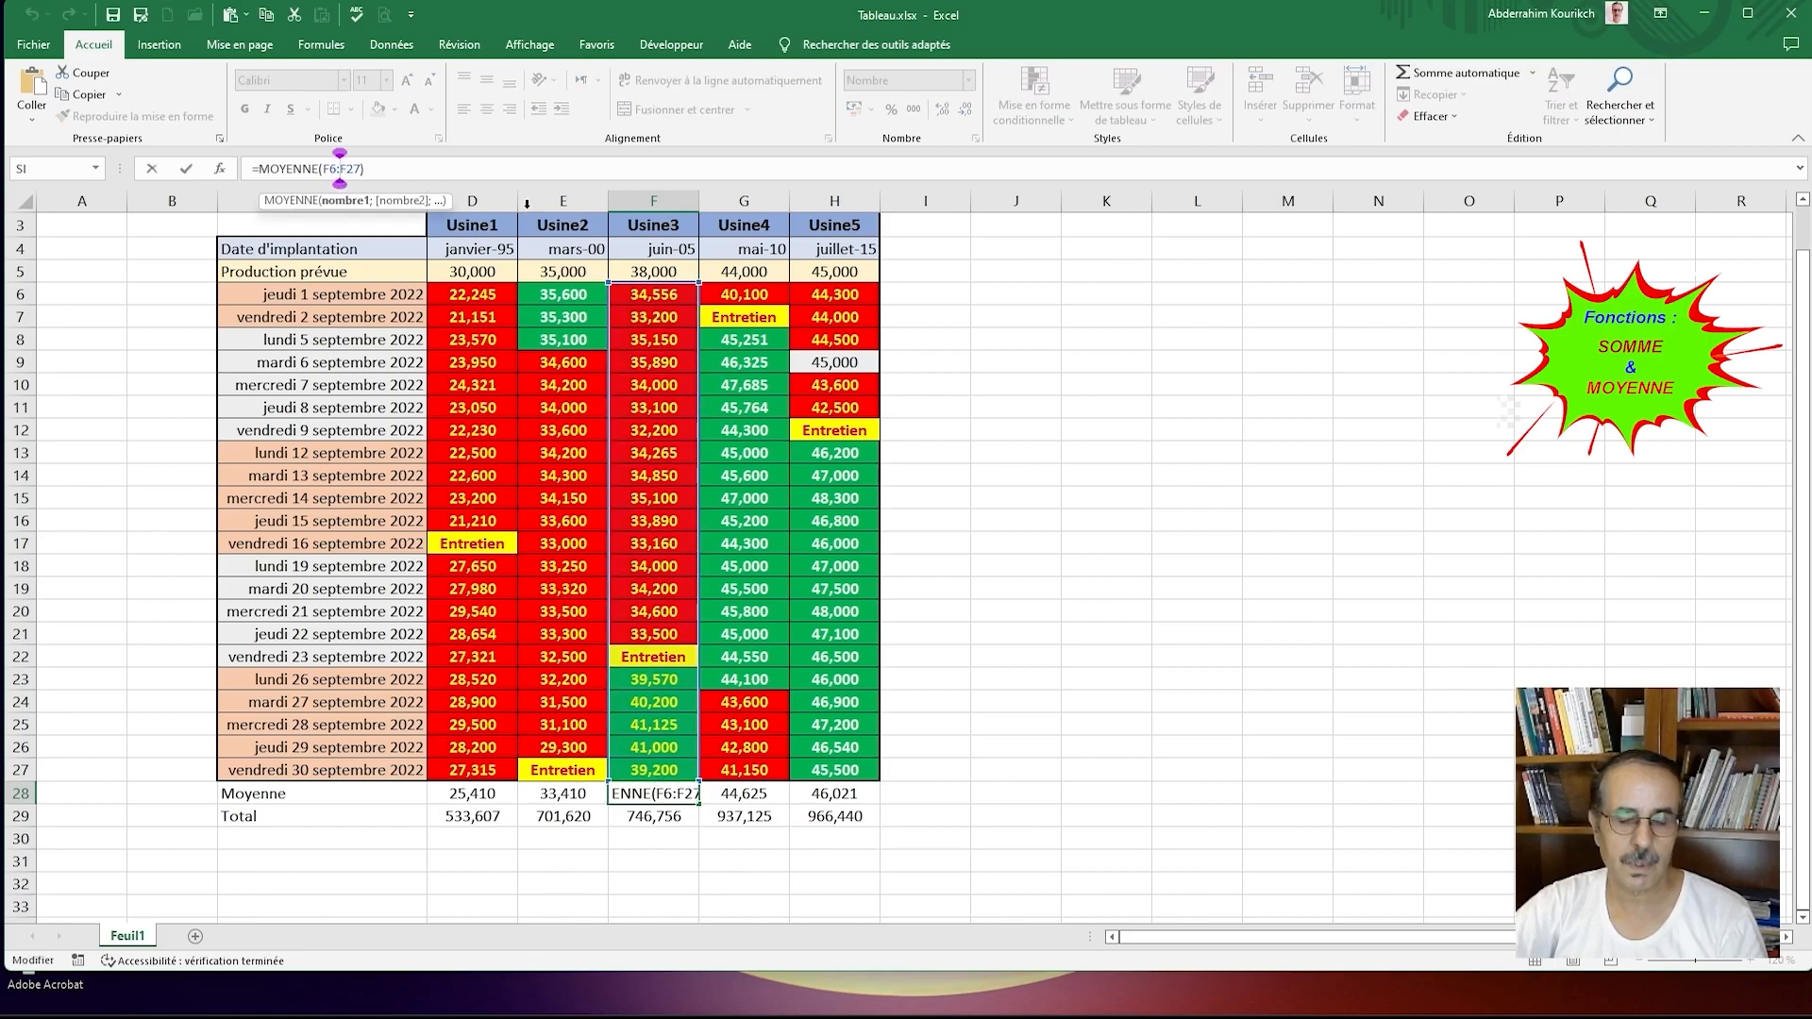
{"action": "key", "text": "ctrl+Return"}
{"action": "left_click", "coordinate": [744, 792]}
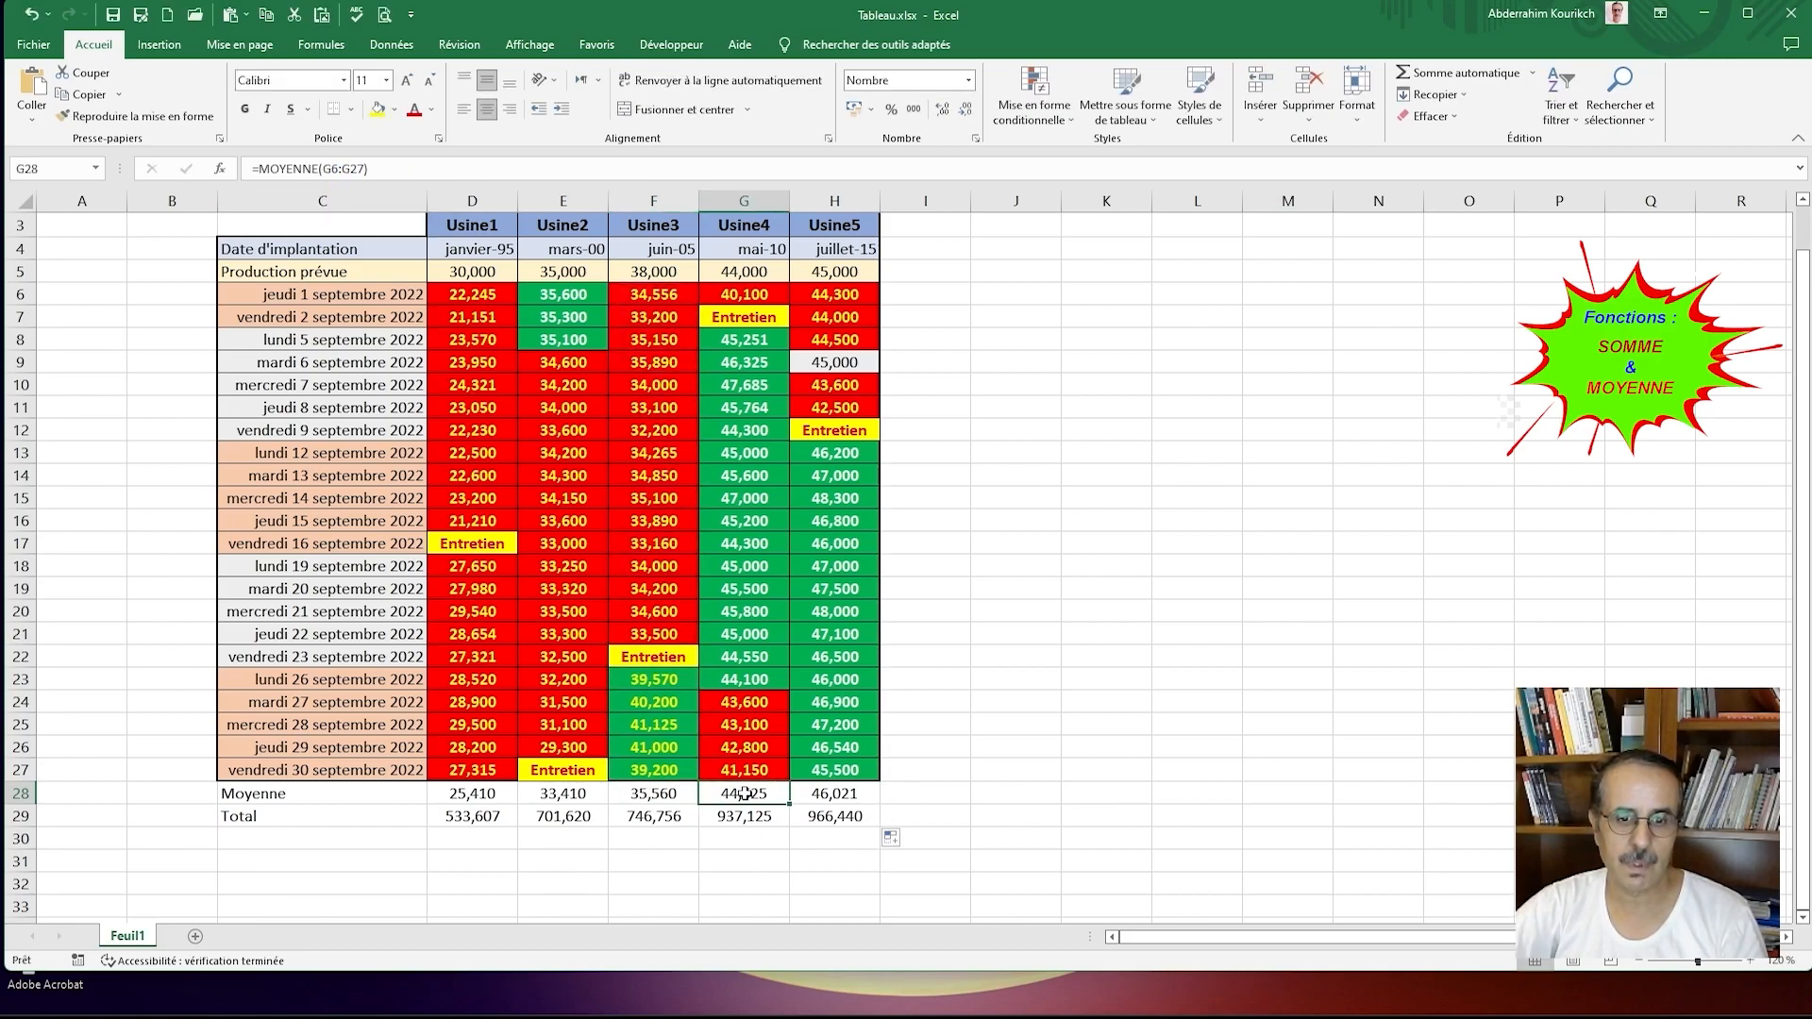
{"action": "left_click", "coordinate": [286, 168]}
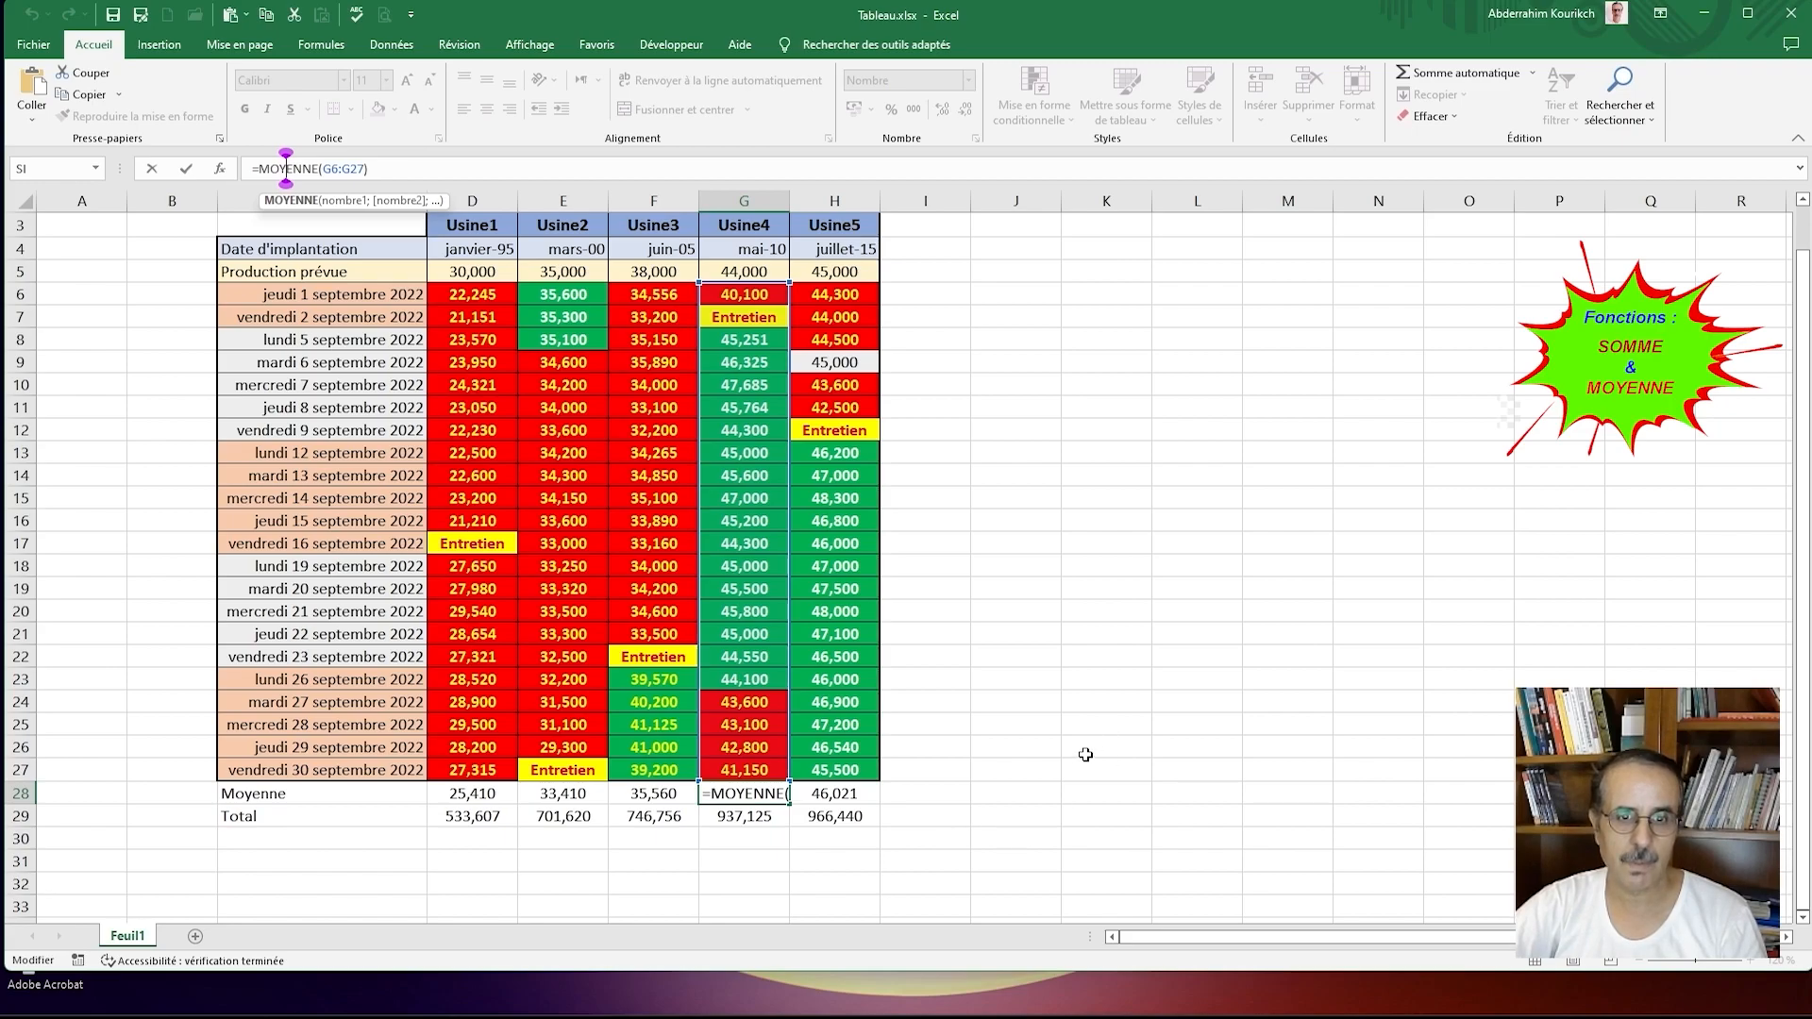
{"action": "key", "text": "ctrl+Return"}
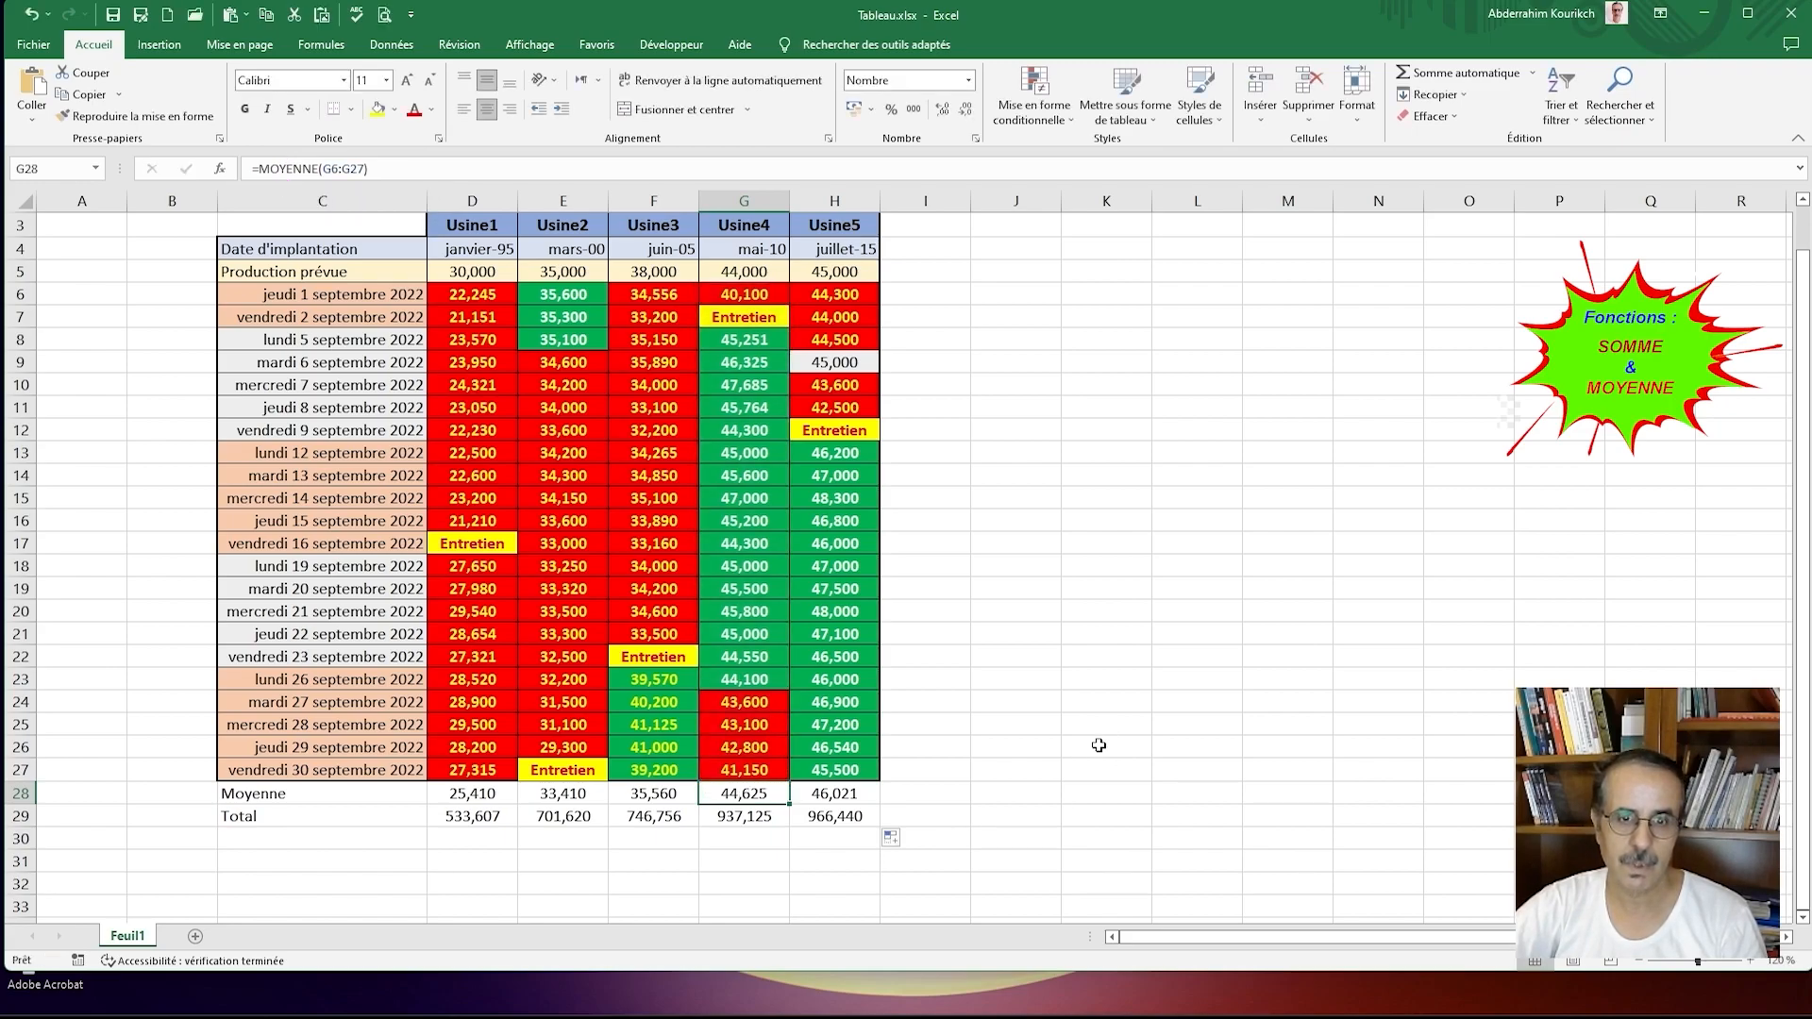
{"action": "left_click", "coordinate": [835, 793]}
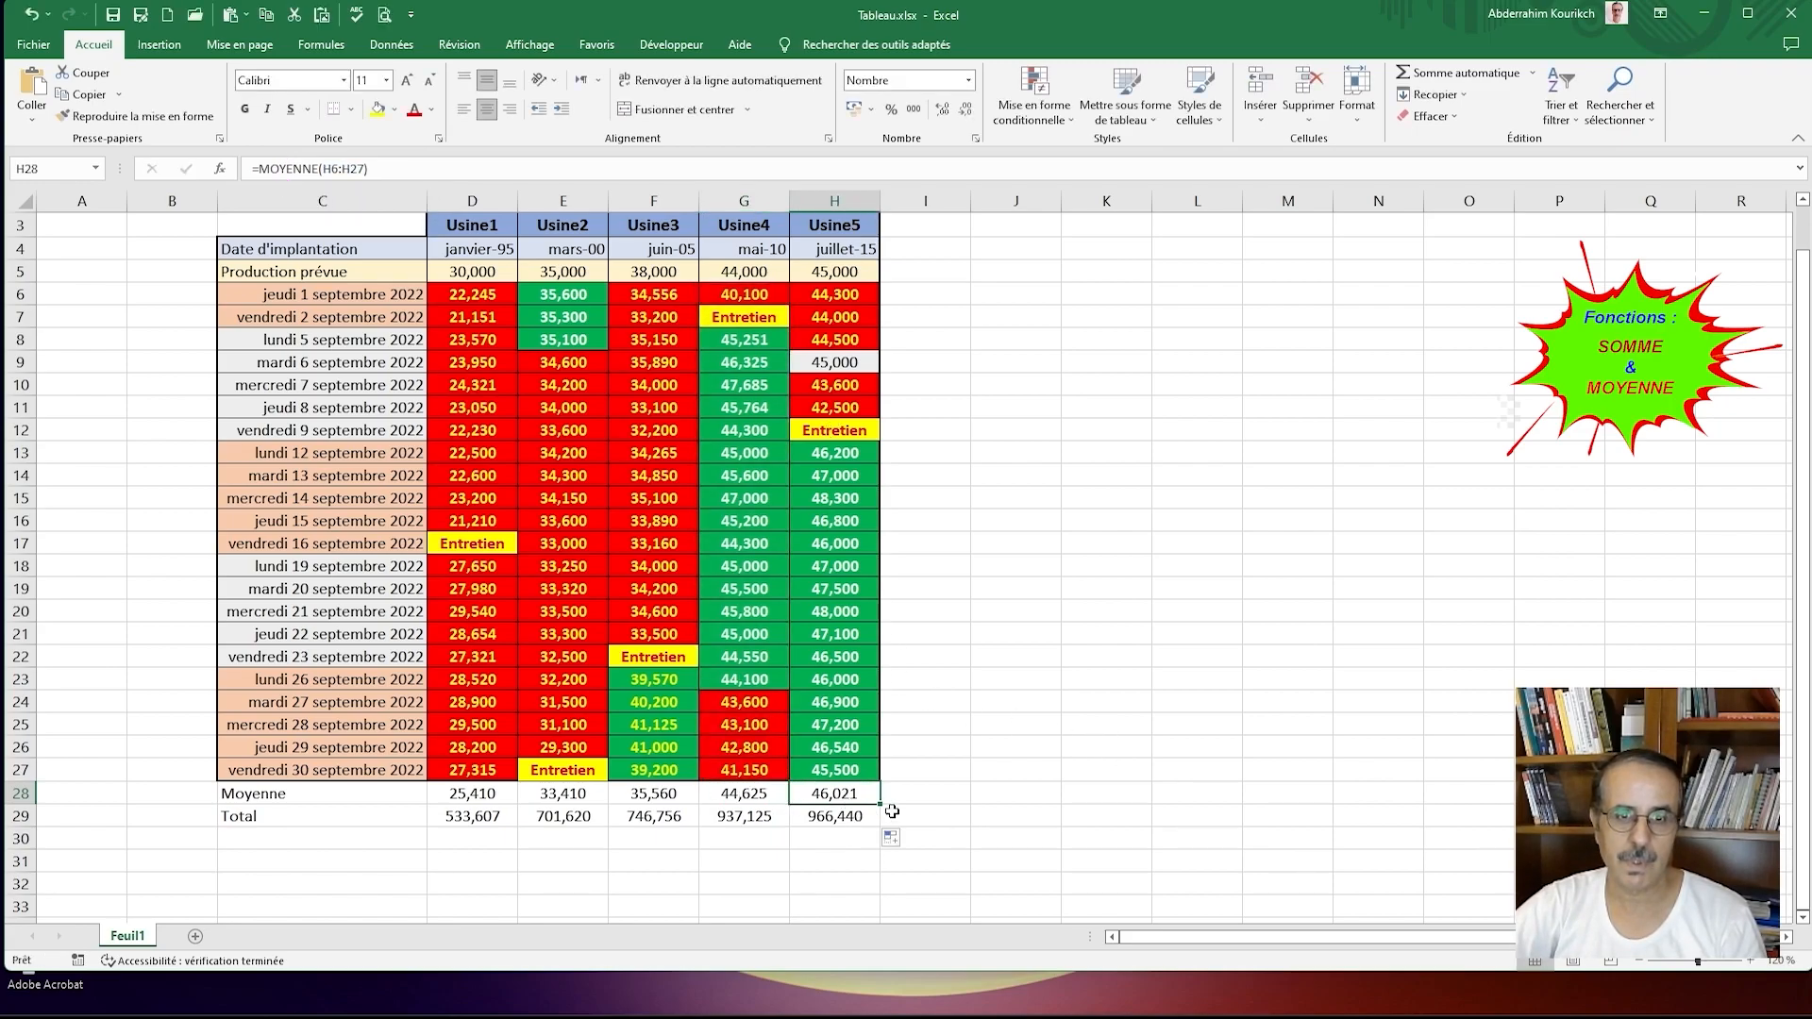
{"action": "left_click", "coordinate": [356, 170]}
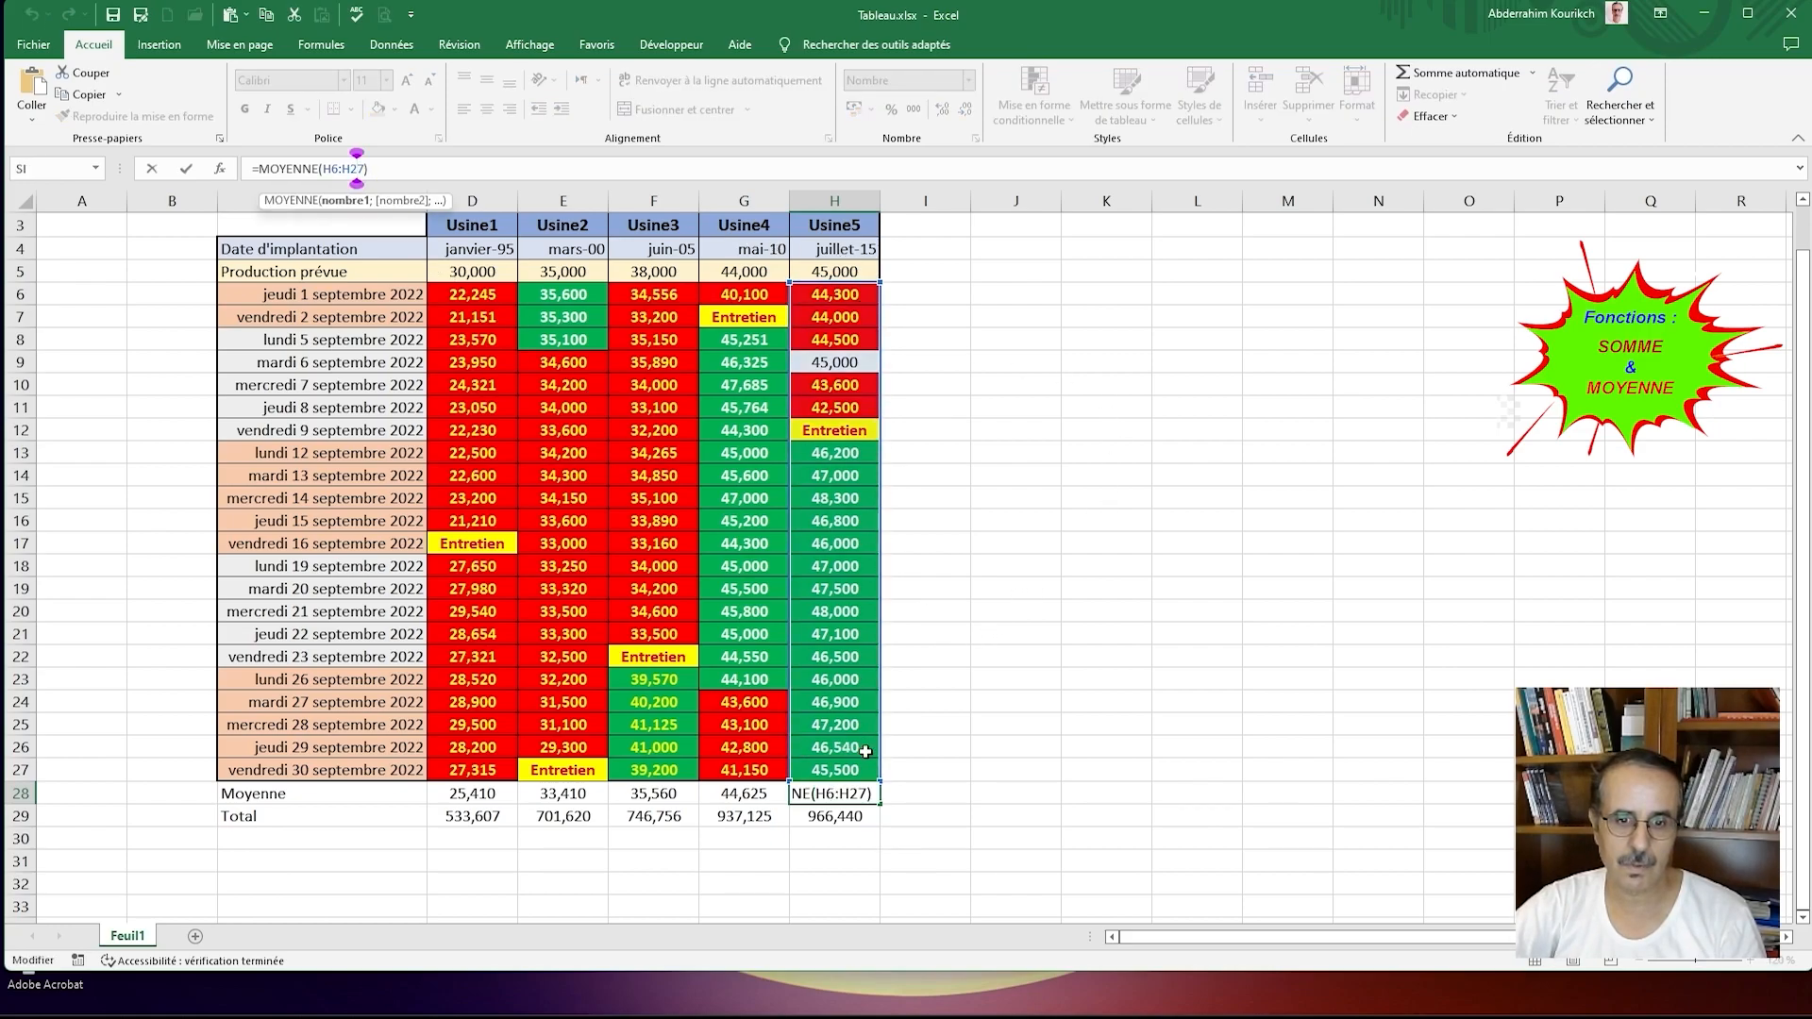
{"action": "key", "text": "ctrl+Return"}
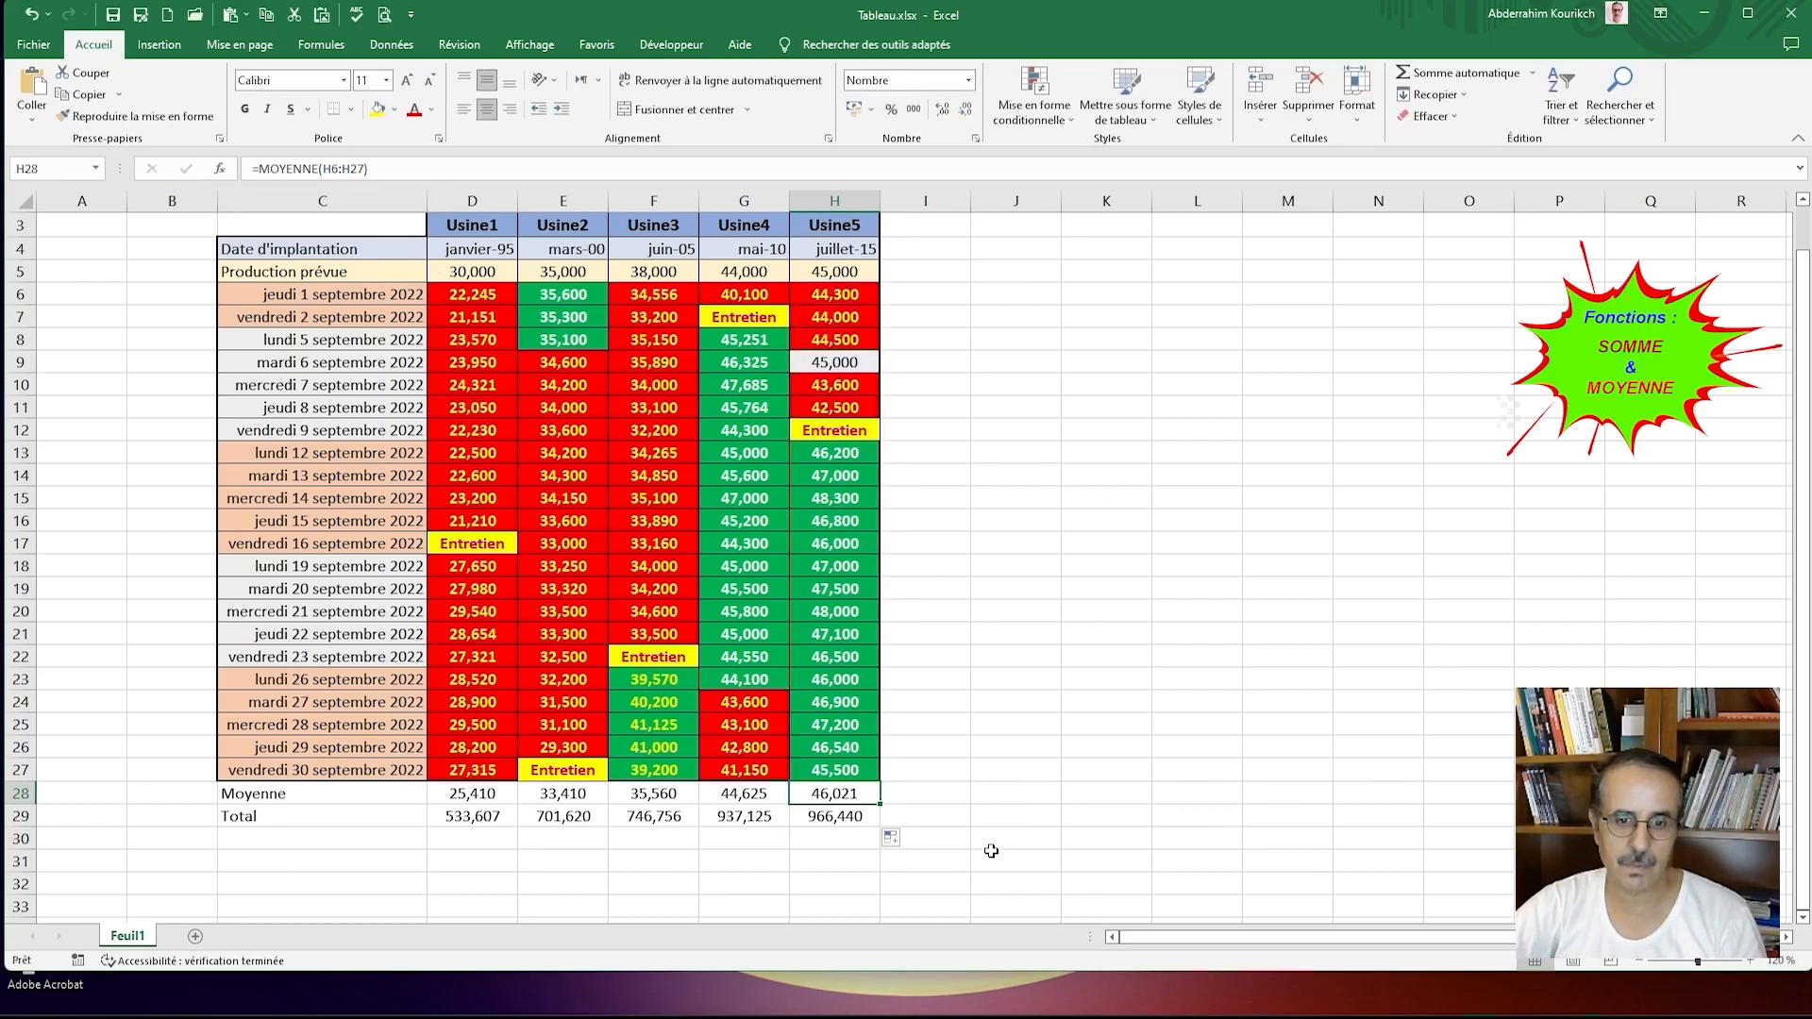
Step: Examine the SOMME formulas in row 29 and the first and last Usine1 production cells, D6 and D27
{"action": "left_click", "coordinate": [470, 817]}
{"action": "left_click", "coordinate": [317, 168]}
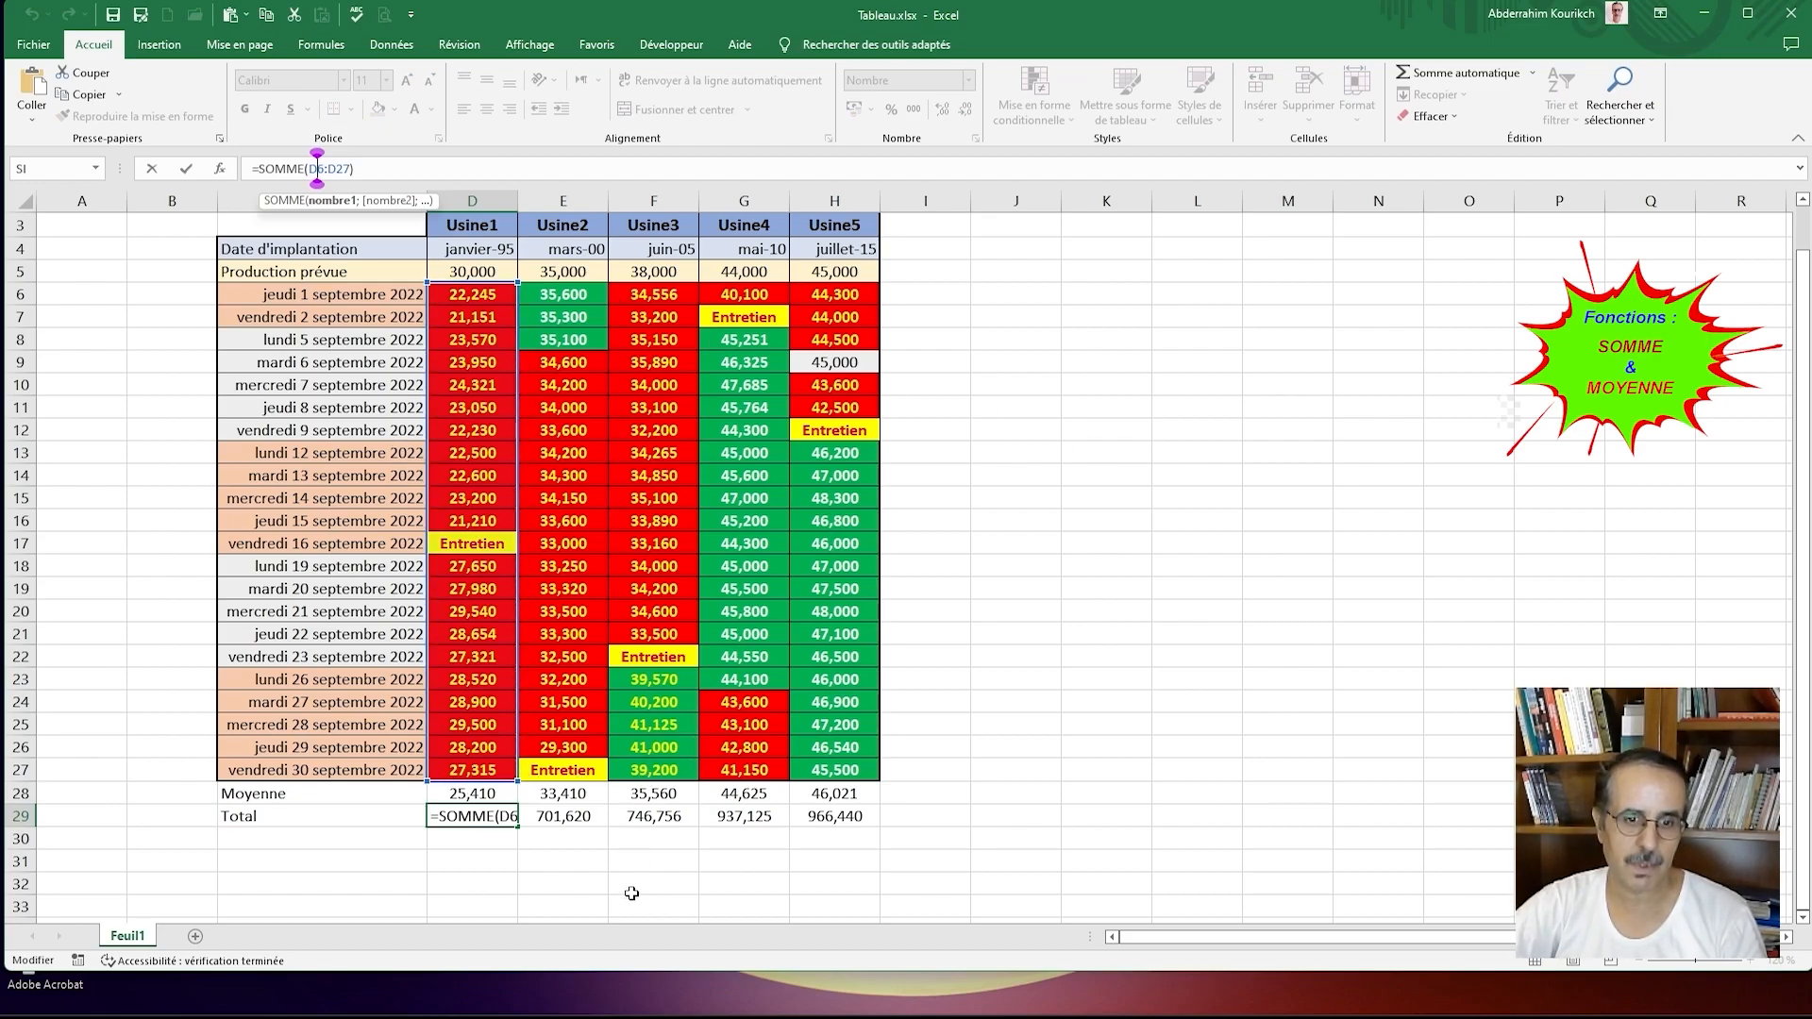
{"action": "left_click", "coordinate": [673, 828]}
{"action": "left_click", "coordinate": [297, 168]}
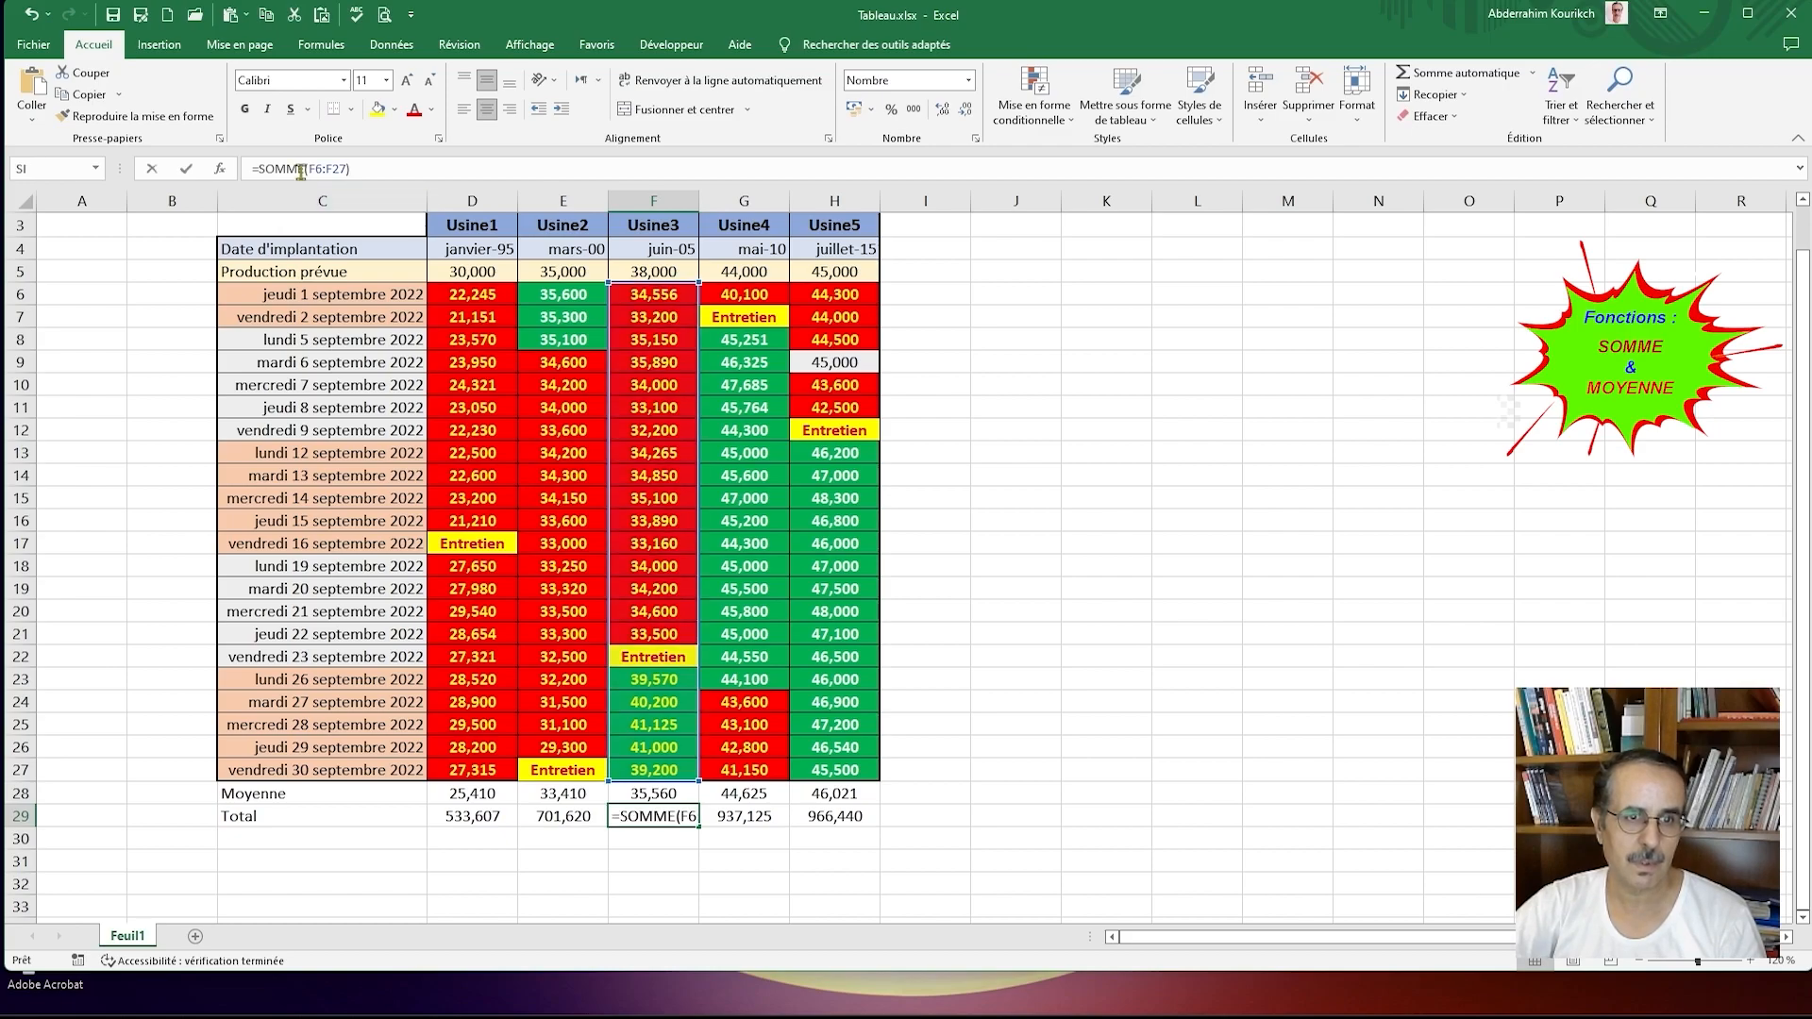
{"action": "key", "text": "Escape"}
{"action": "left_click", "coordinate": [765, 817]}
{"action": "left_click", "coordinate": [330, 168]}
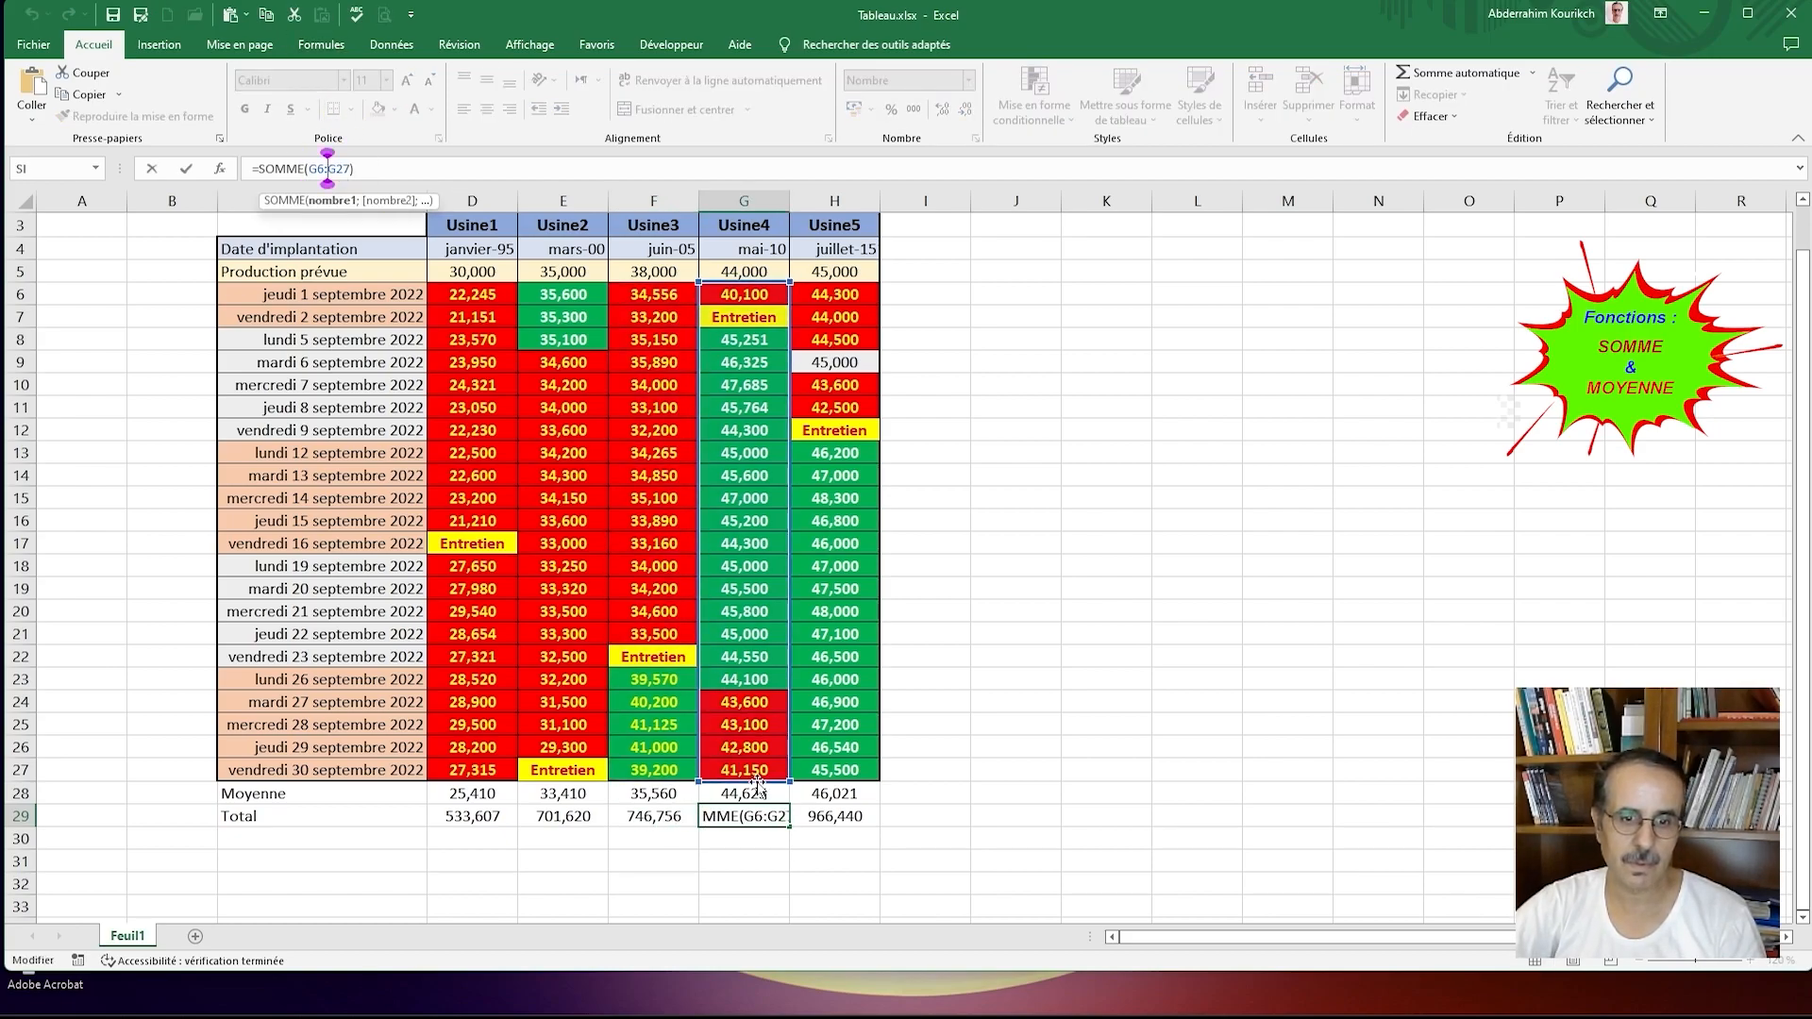
{"action": "key", "text": "Escape"}
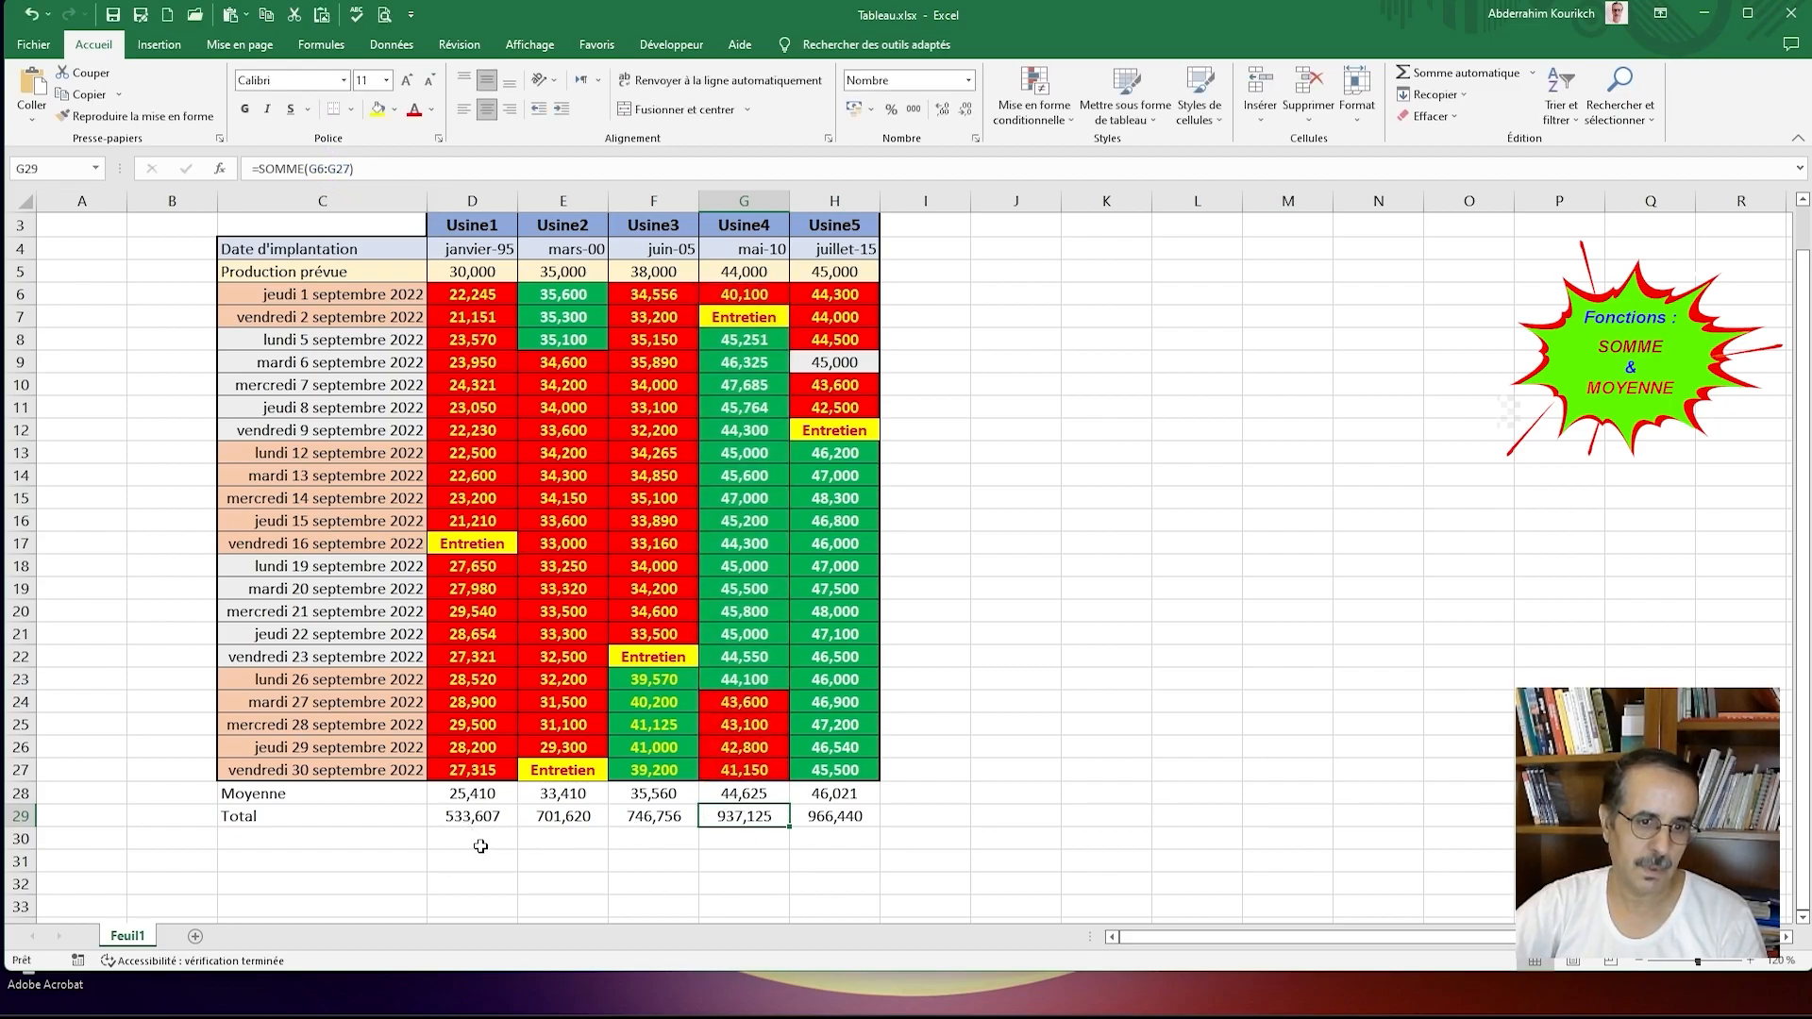
{"action": "left_click", "coordinate": [466, 817]}
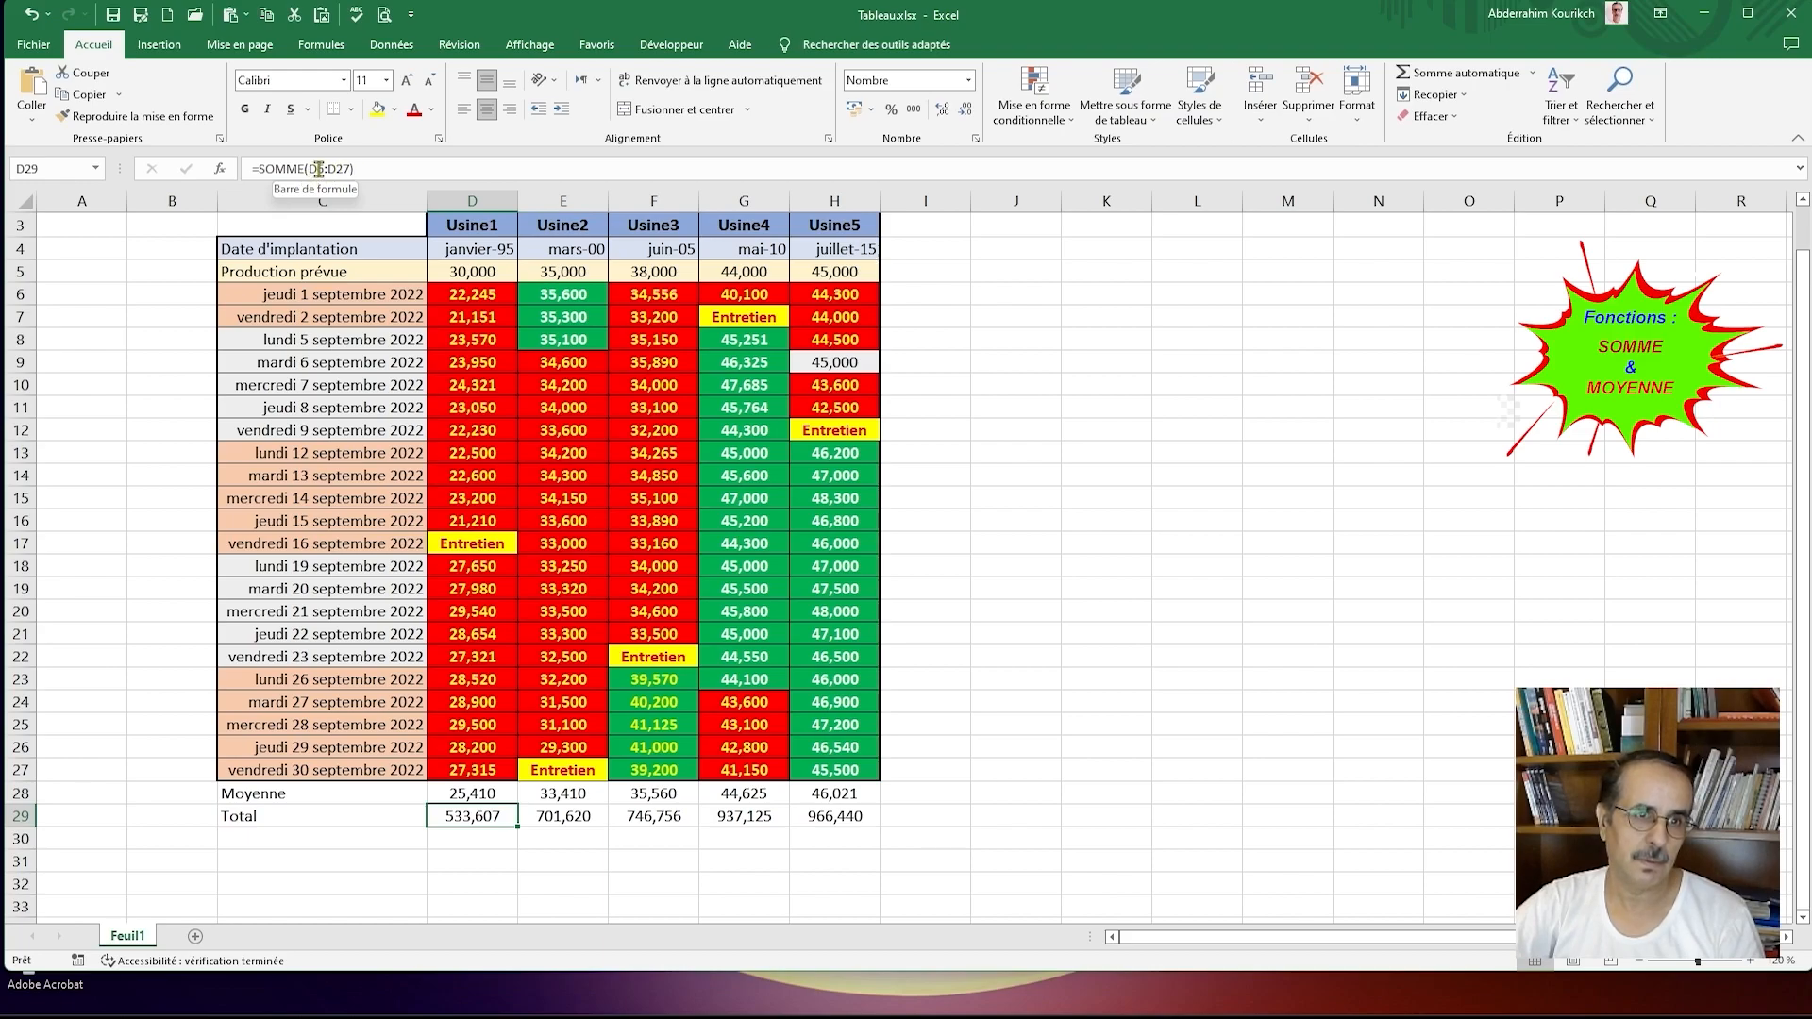
{"action": "left_click", "coordinate": [482, 294]}
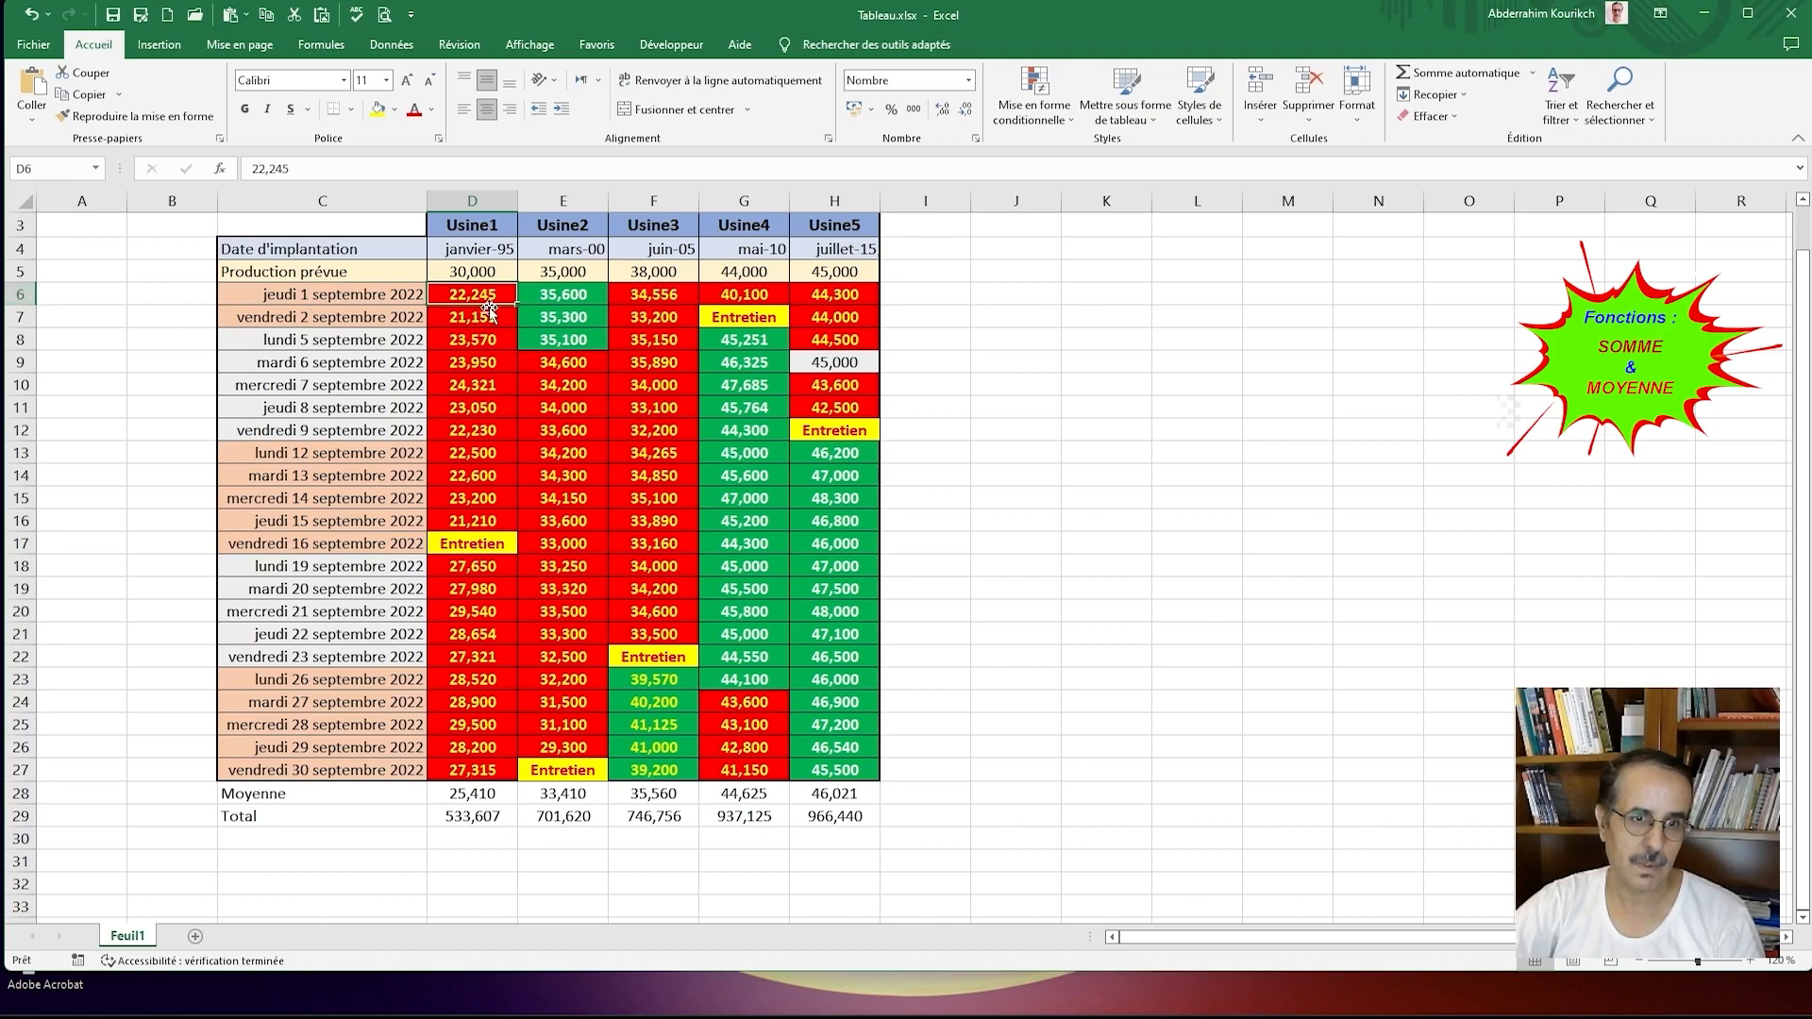
{"action": "left_click", "coordinate": [467, 772]}
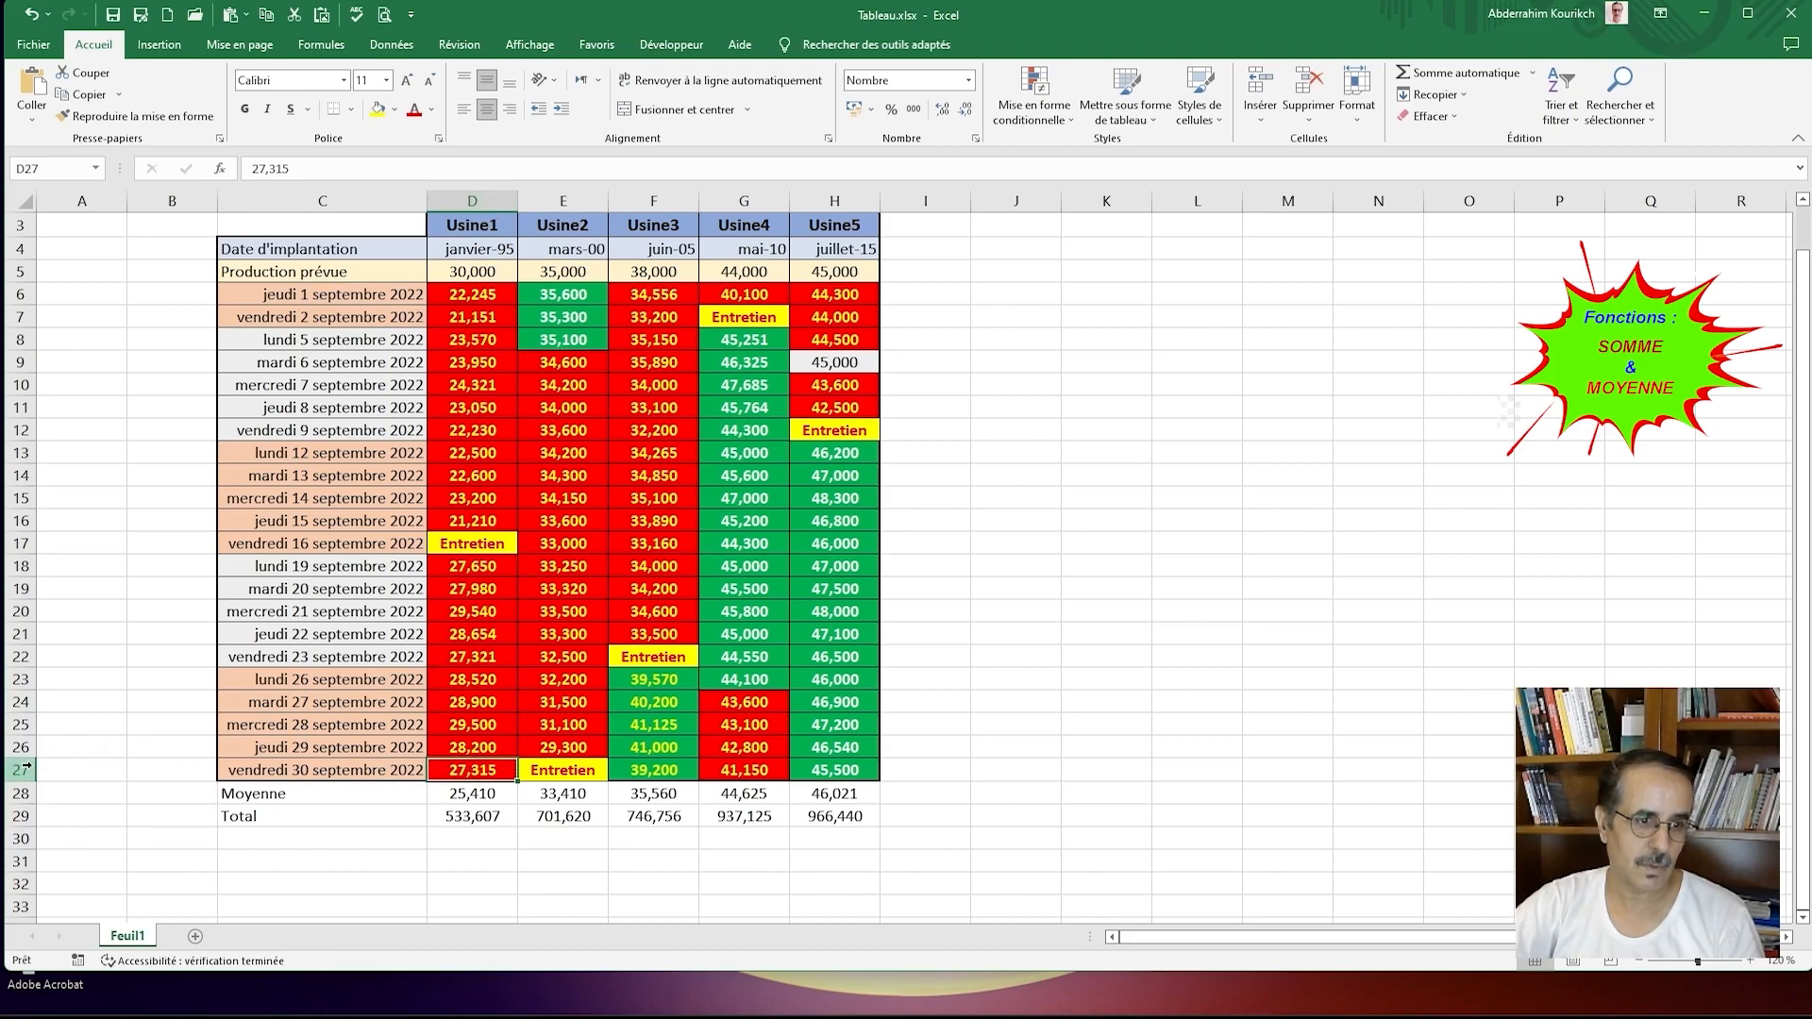
{"action": "left_click", "coordinate": [1007, 759]}
Step: Check the conditional formatting rules applied to the Usine1 average in D28, then close the rules manager
{"action": "scroll", "coordinate": [982, 594], "scroll_direction": "down", "scroll_amount": 2}
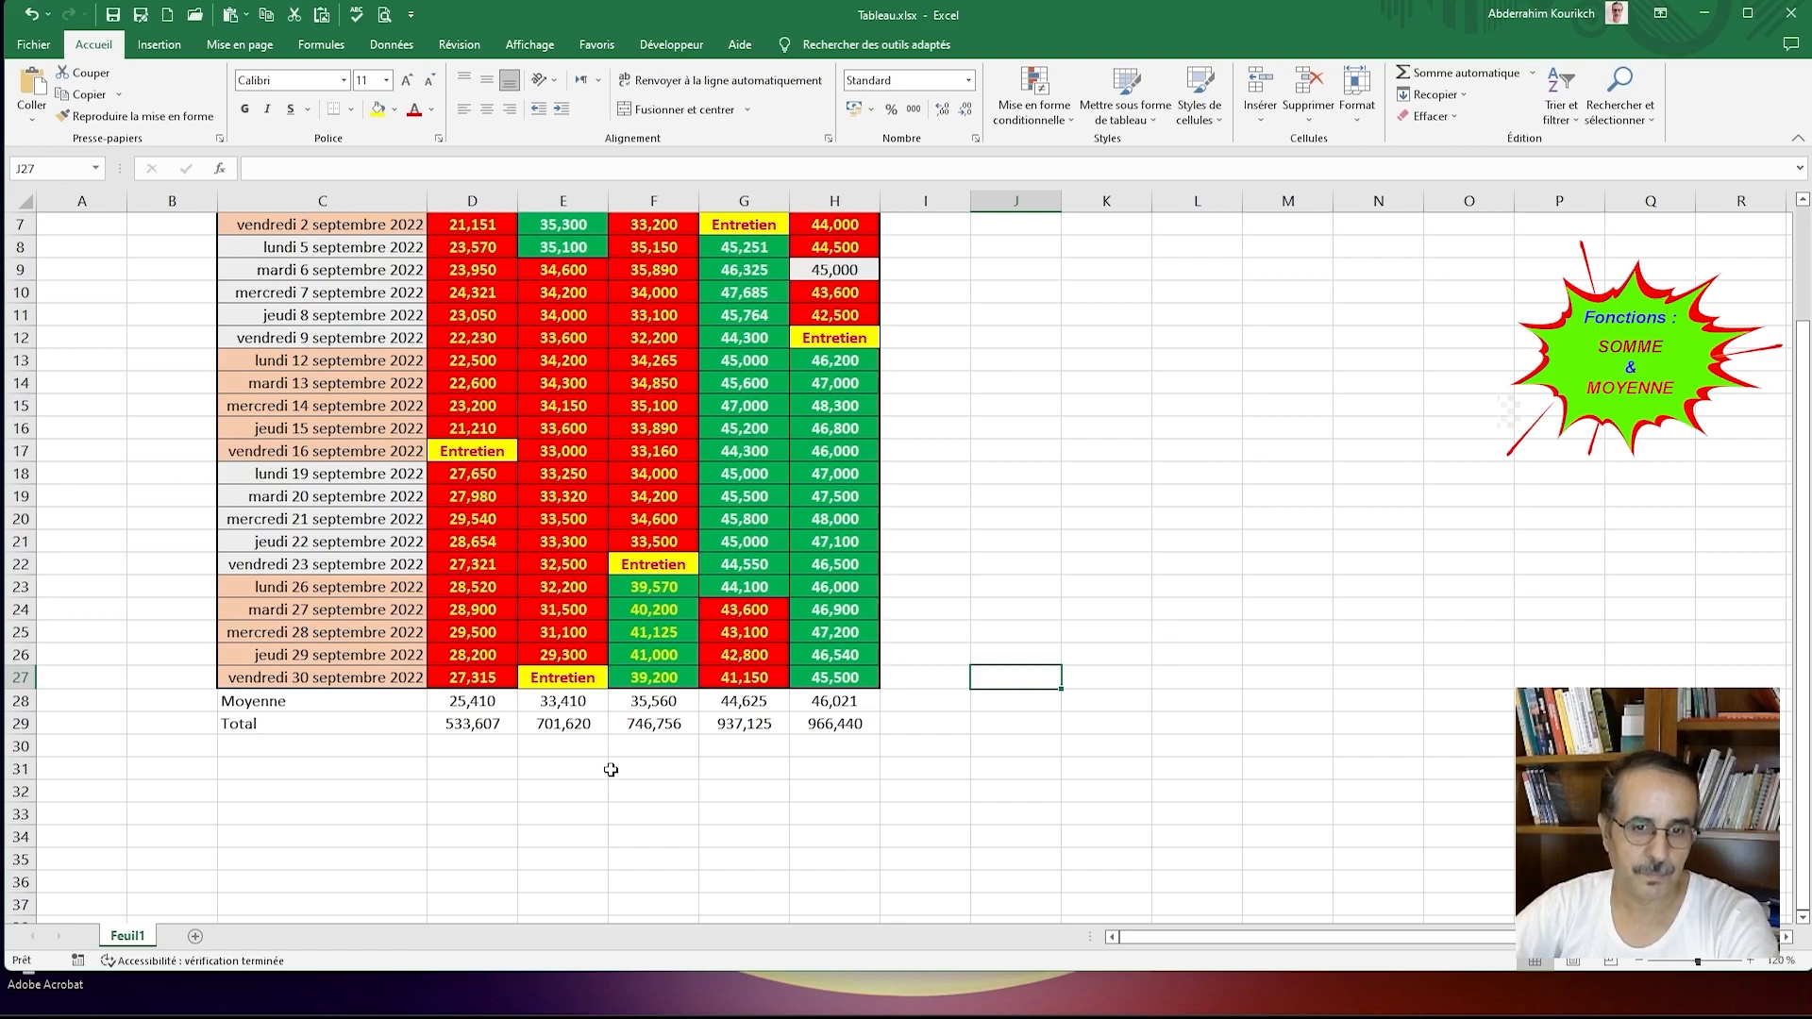
{"action": "left_click", "coordinate": [471, 700]}
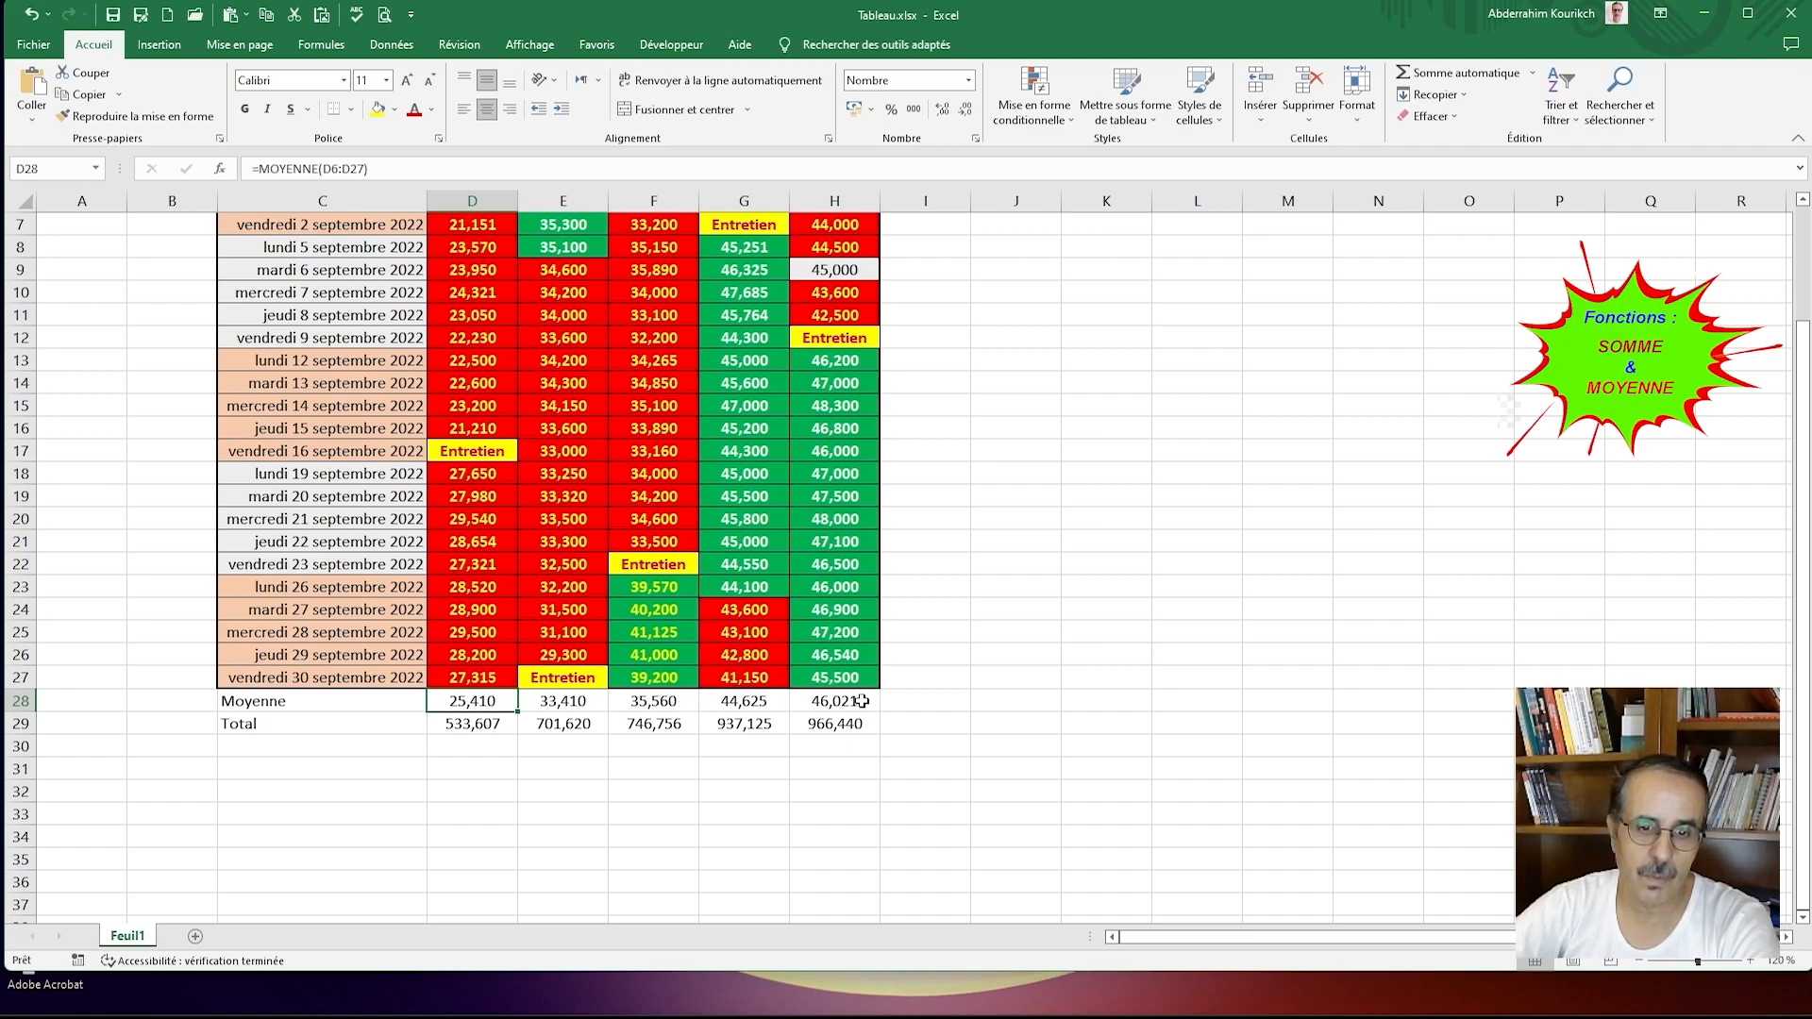
{"action": "scroll", "coordinate": [451, 714], "scroll_direction": "up", "scroll_amount": 2}
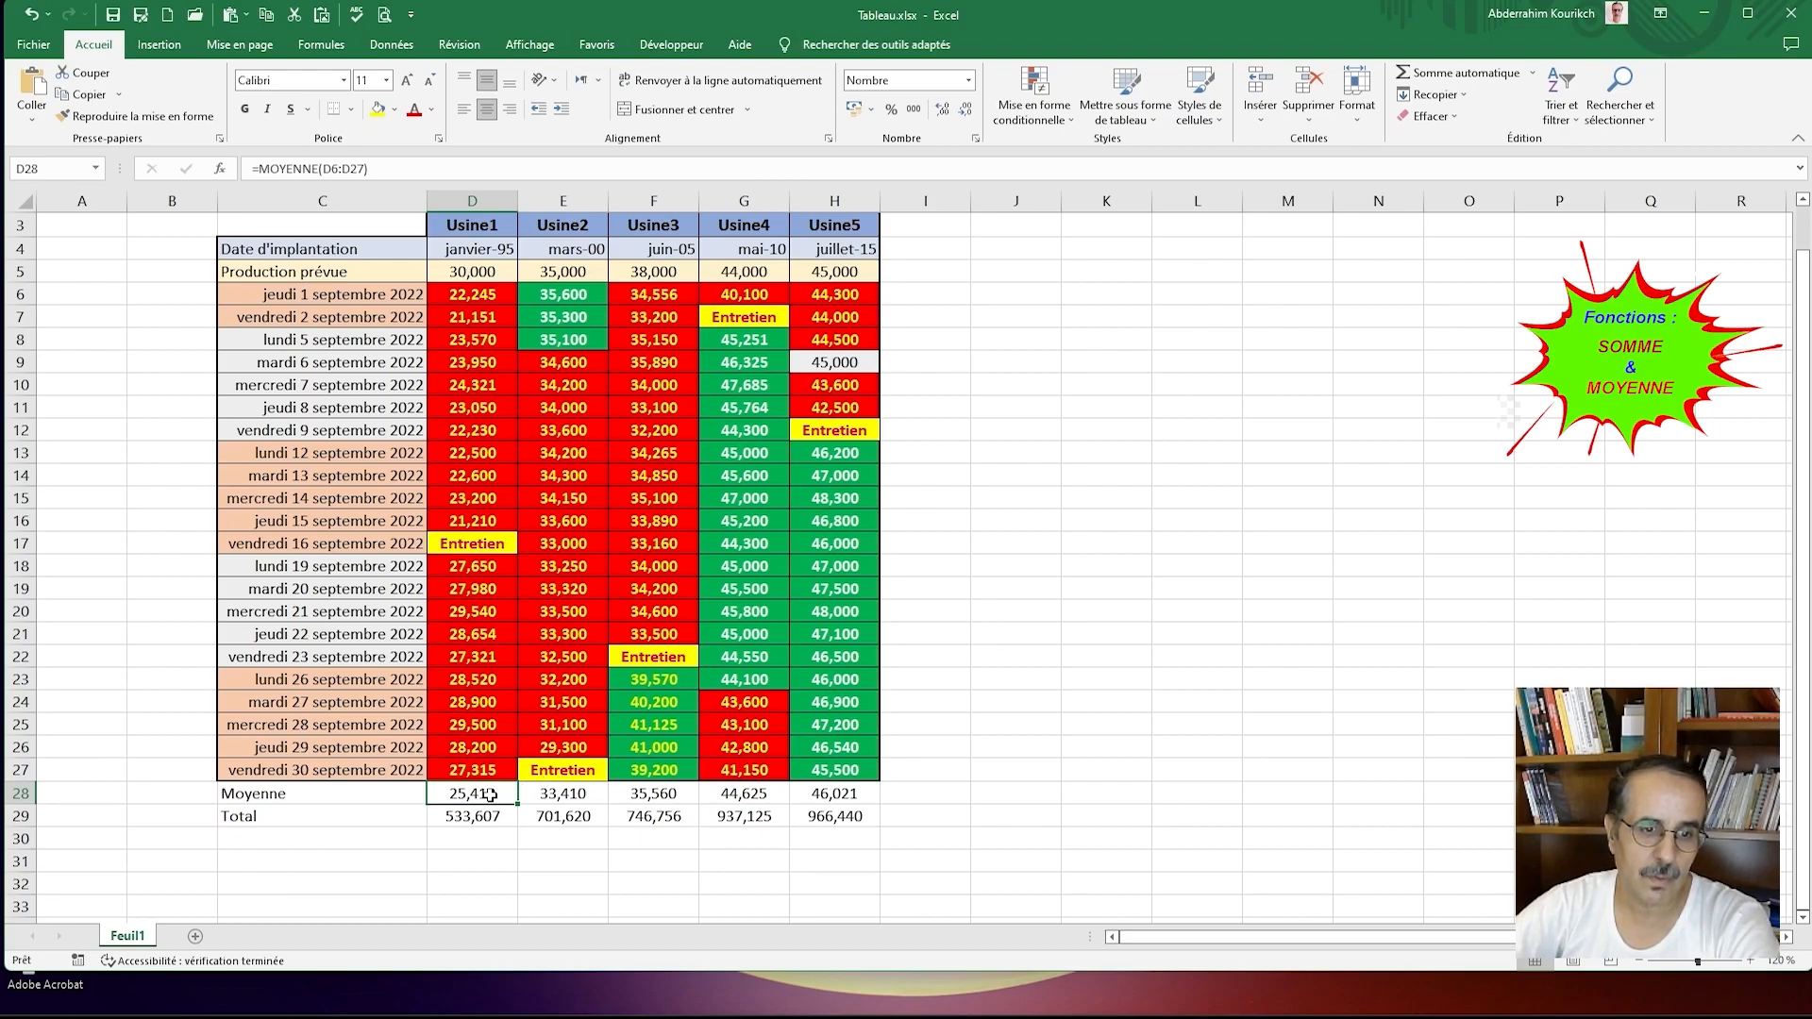
{"action": "left_click", "coordinate": [1035, 109]}
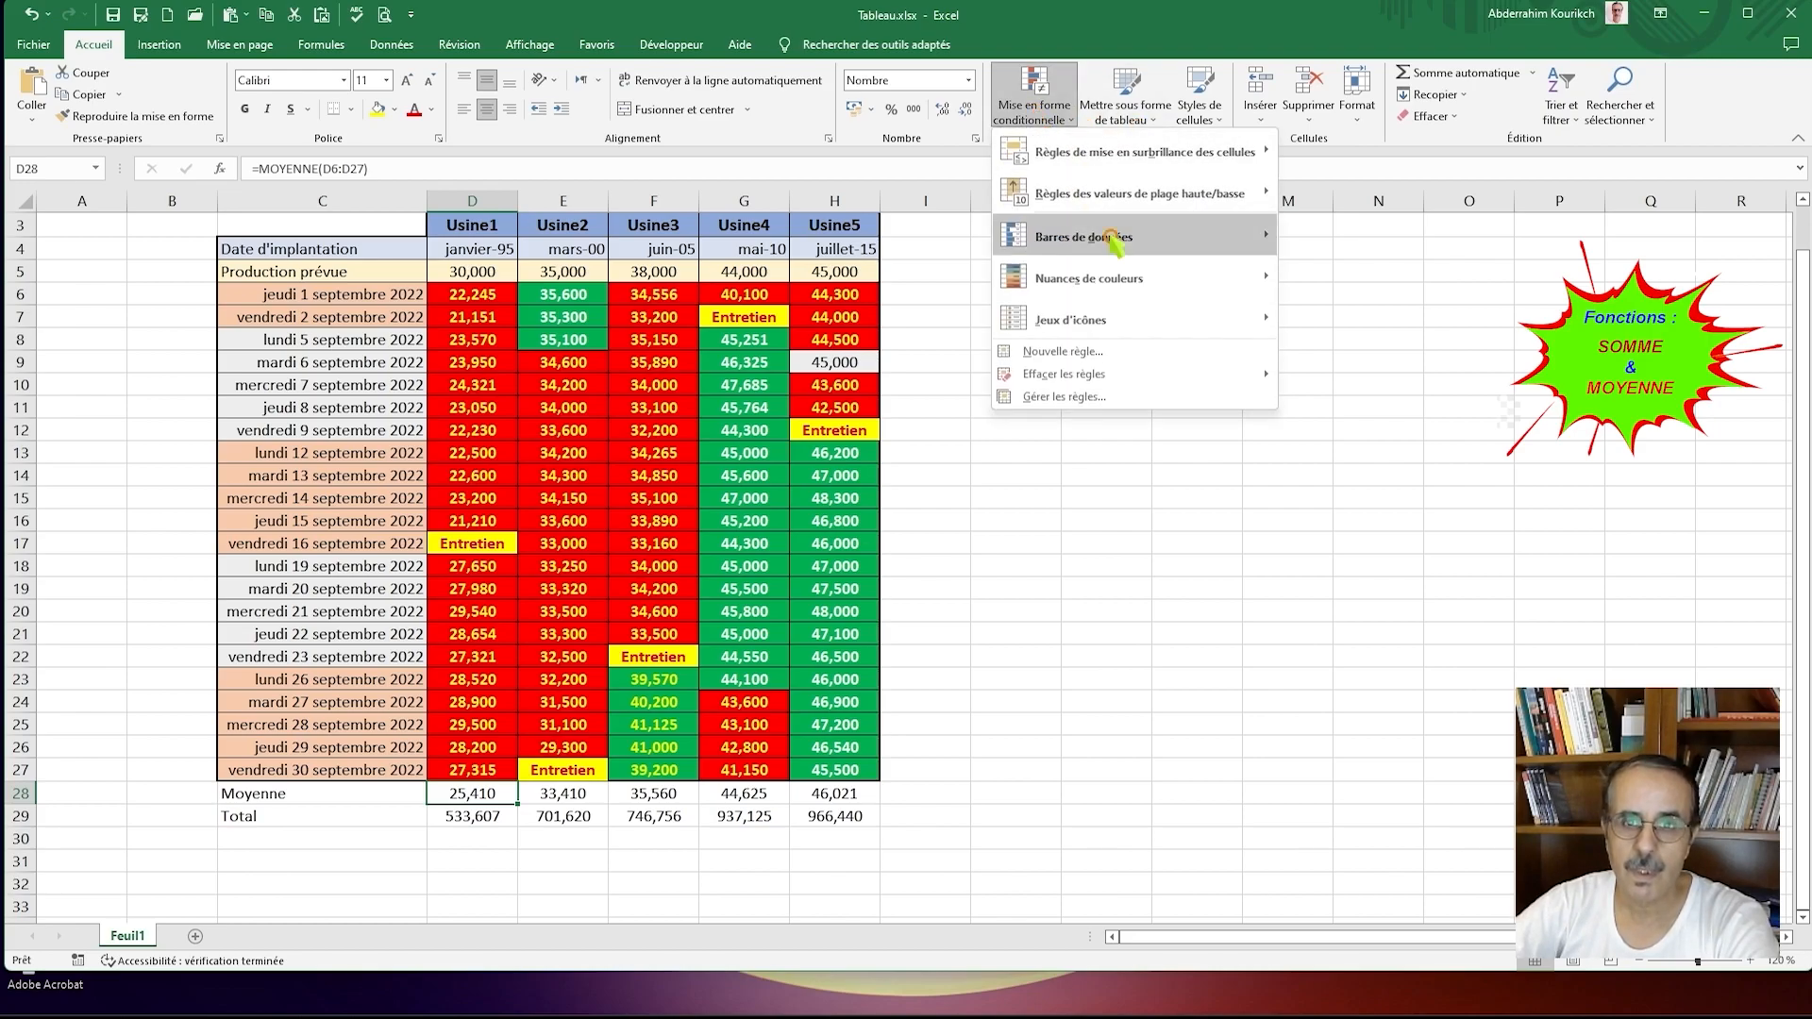
{"action": "left_click", "coordinate": [1075, 401]}
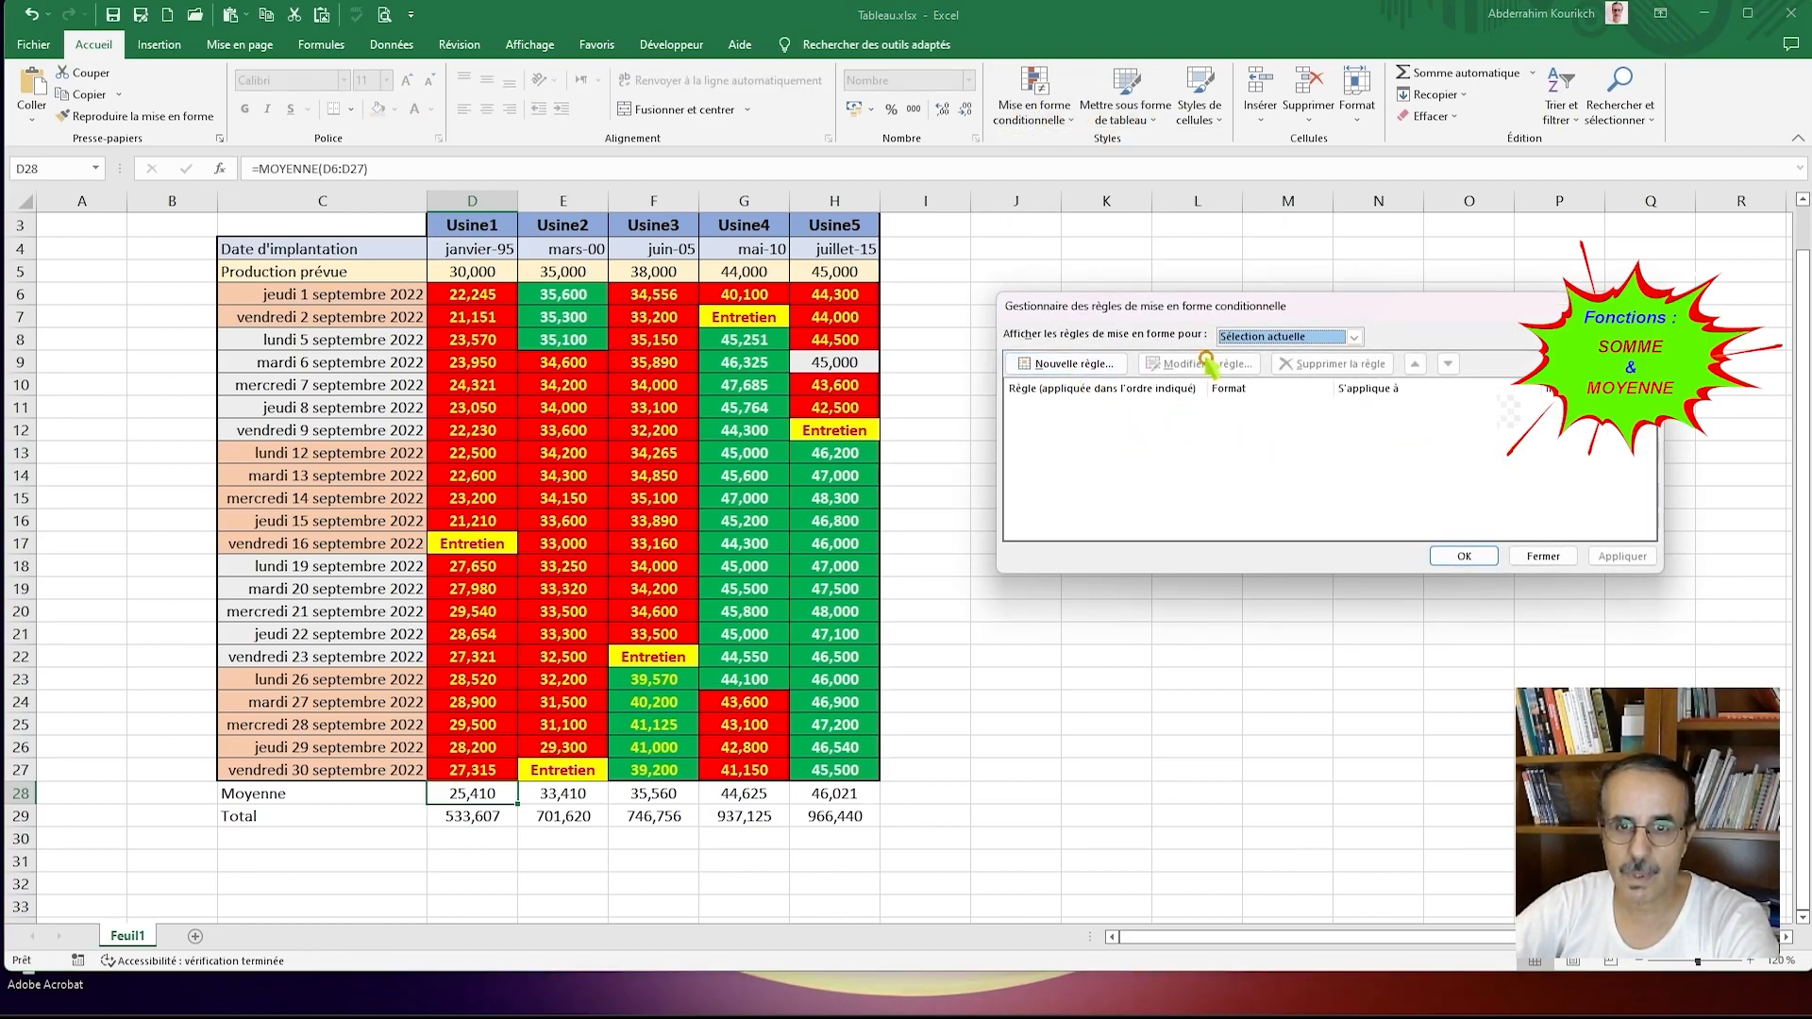
{"action": "left_click", "coordinate": [1521, 554]}
{"action": "left_click", "coordinate": [1211, 472]}
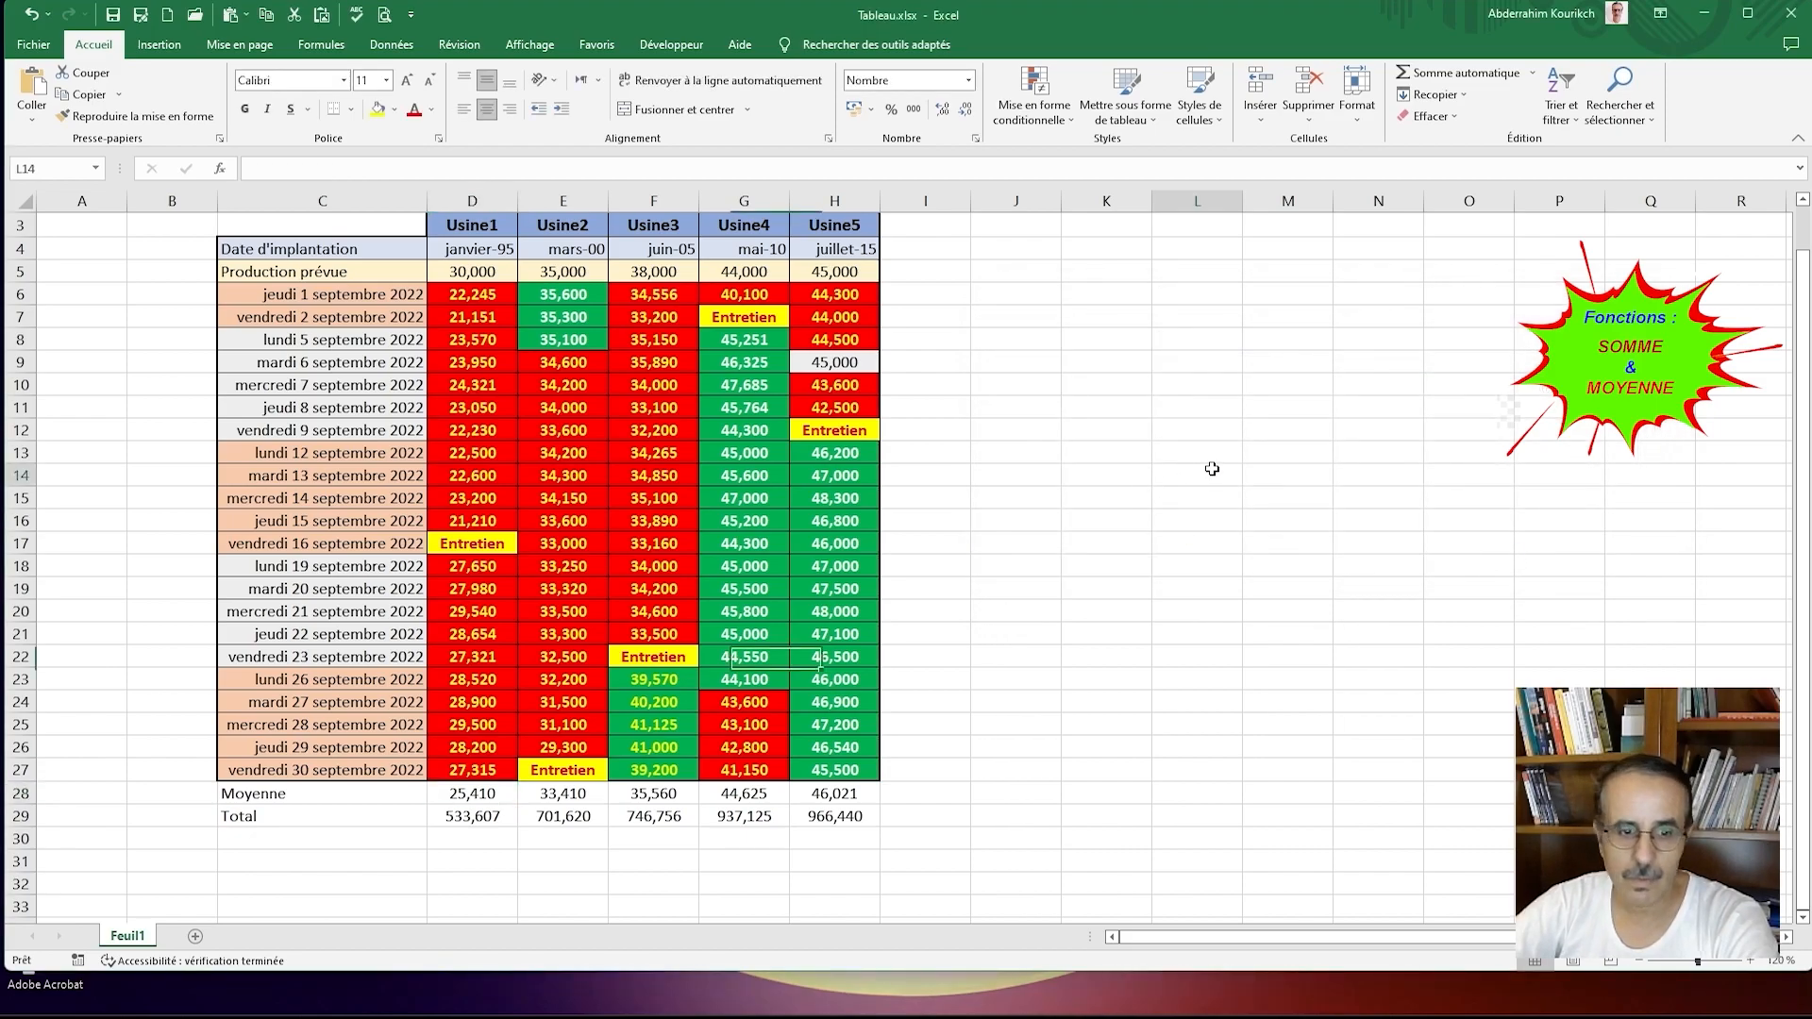
Step: Copy the formatting of the Usine1 production cell D22 onto the Usine1 average in D28
{"action": "left_click", "coordinate": [474, 795]}
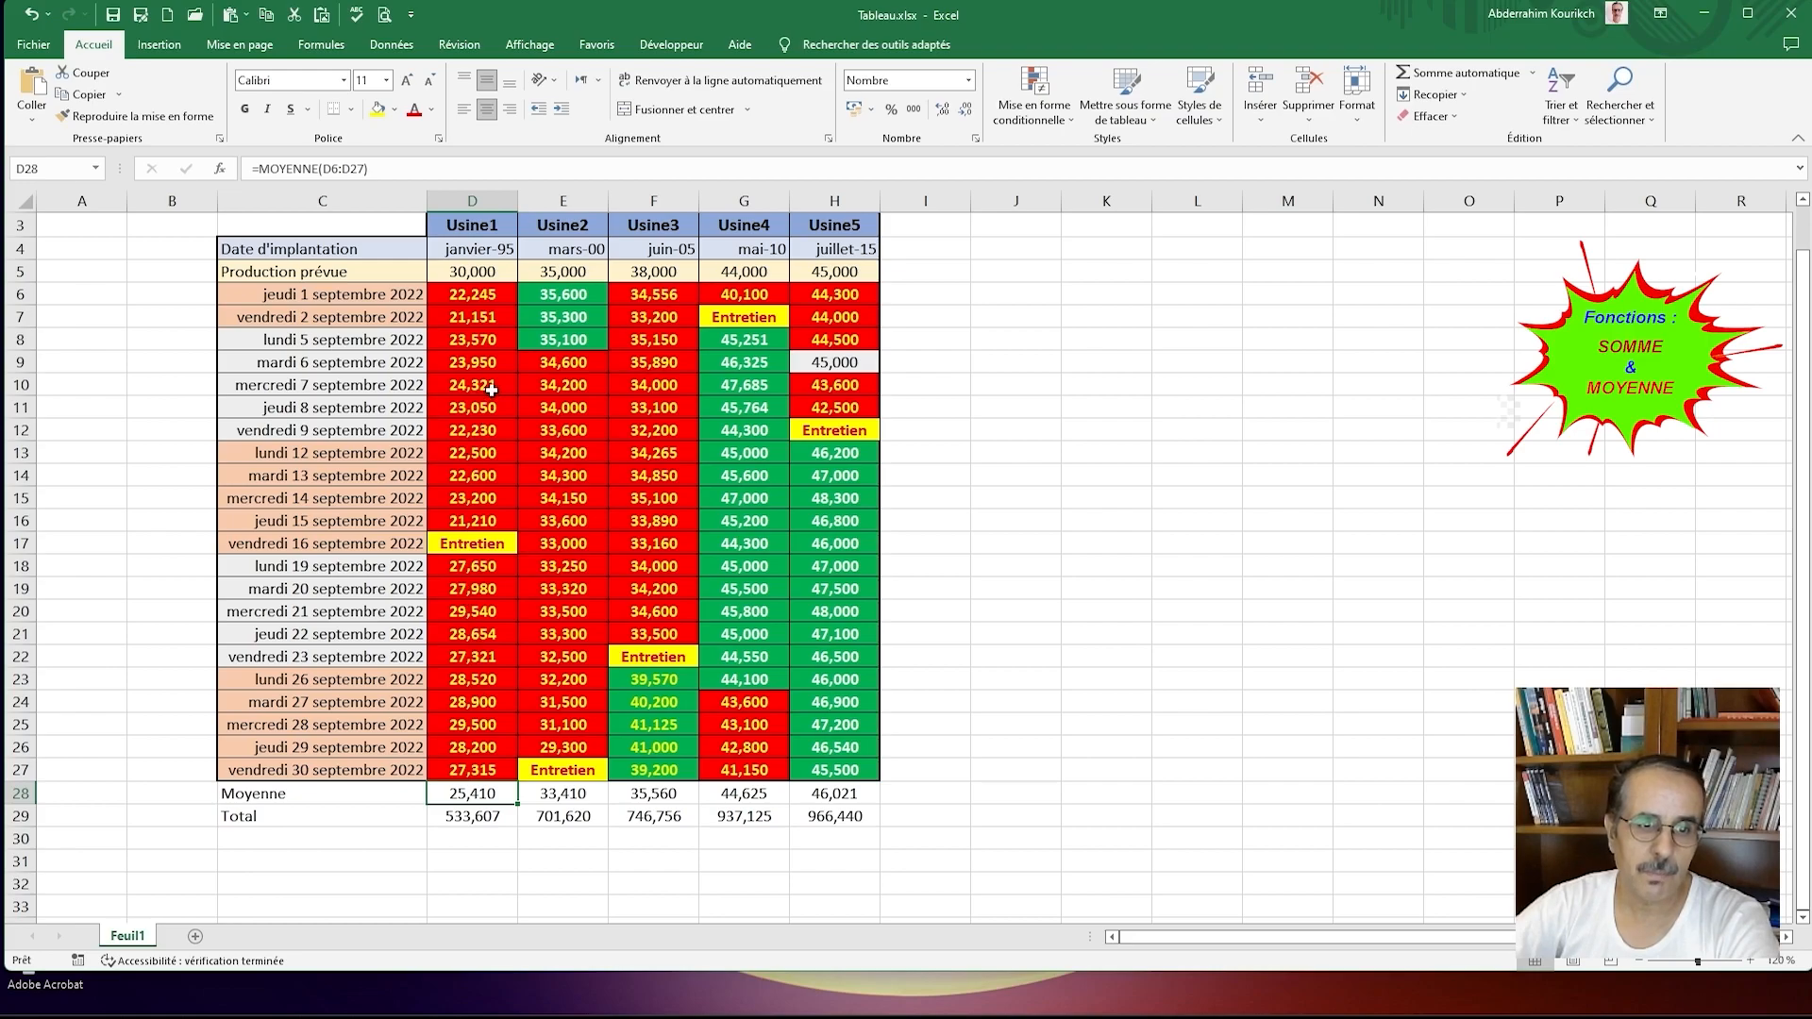
{"action": "left_click", "coordinate": [469, 659]}
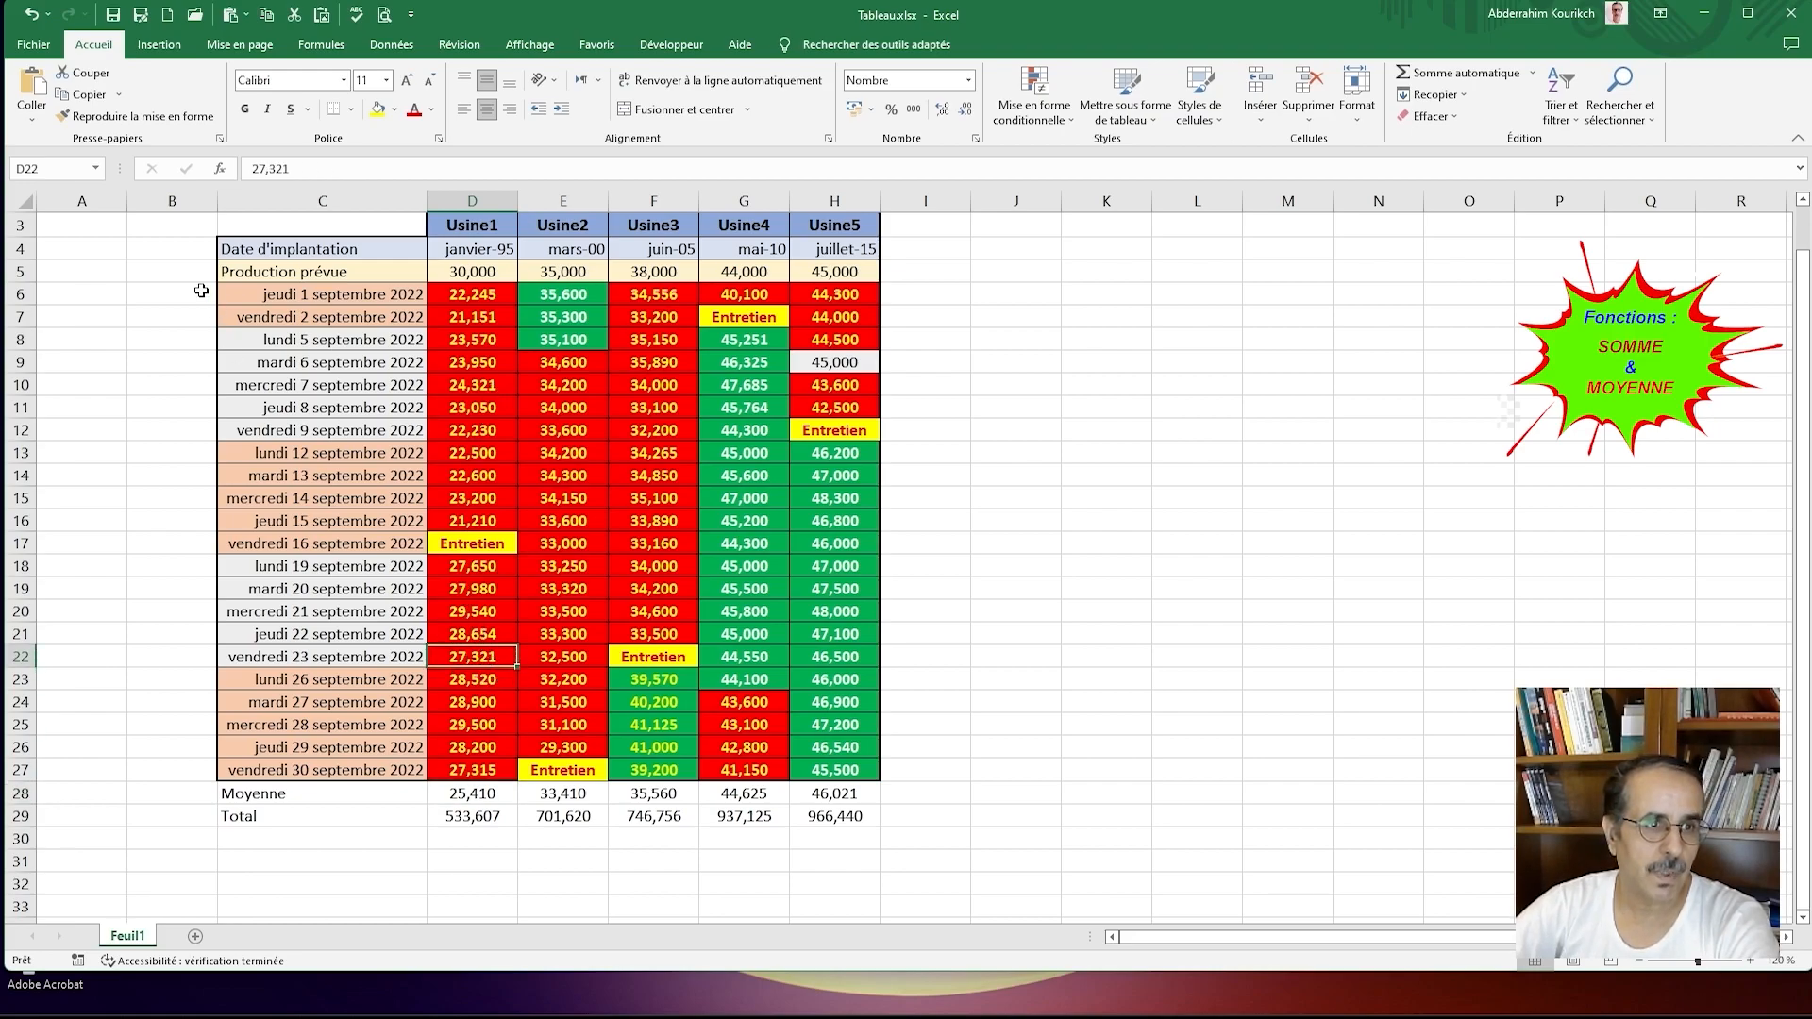
{"action": "left_click", "coordinate": [121, 117]}
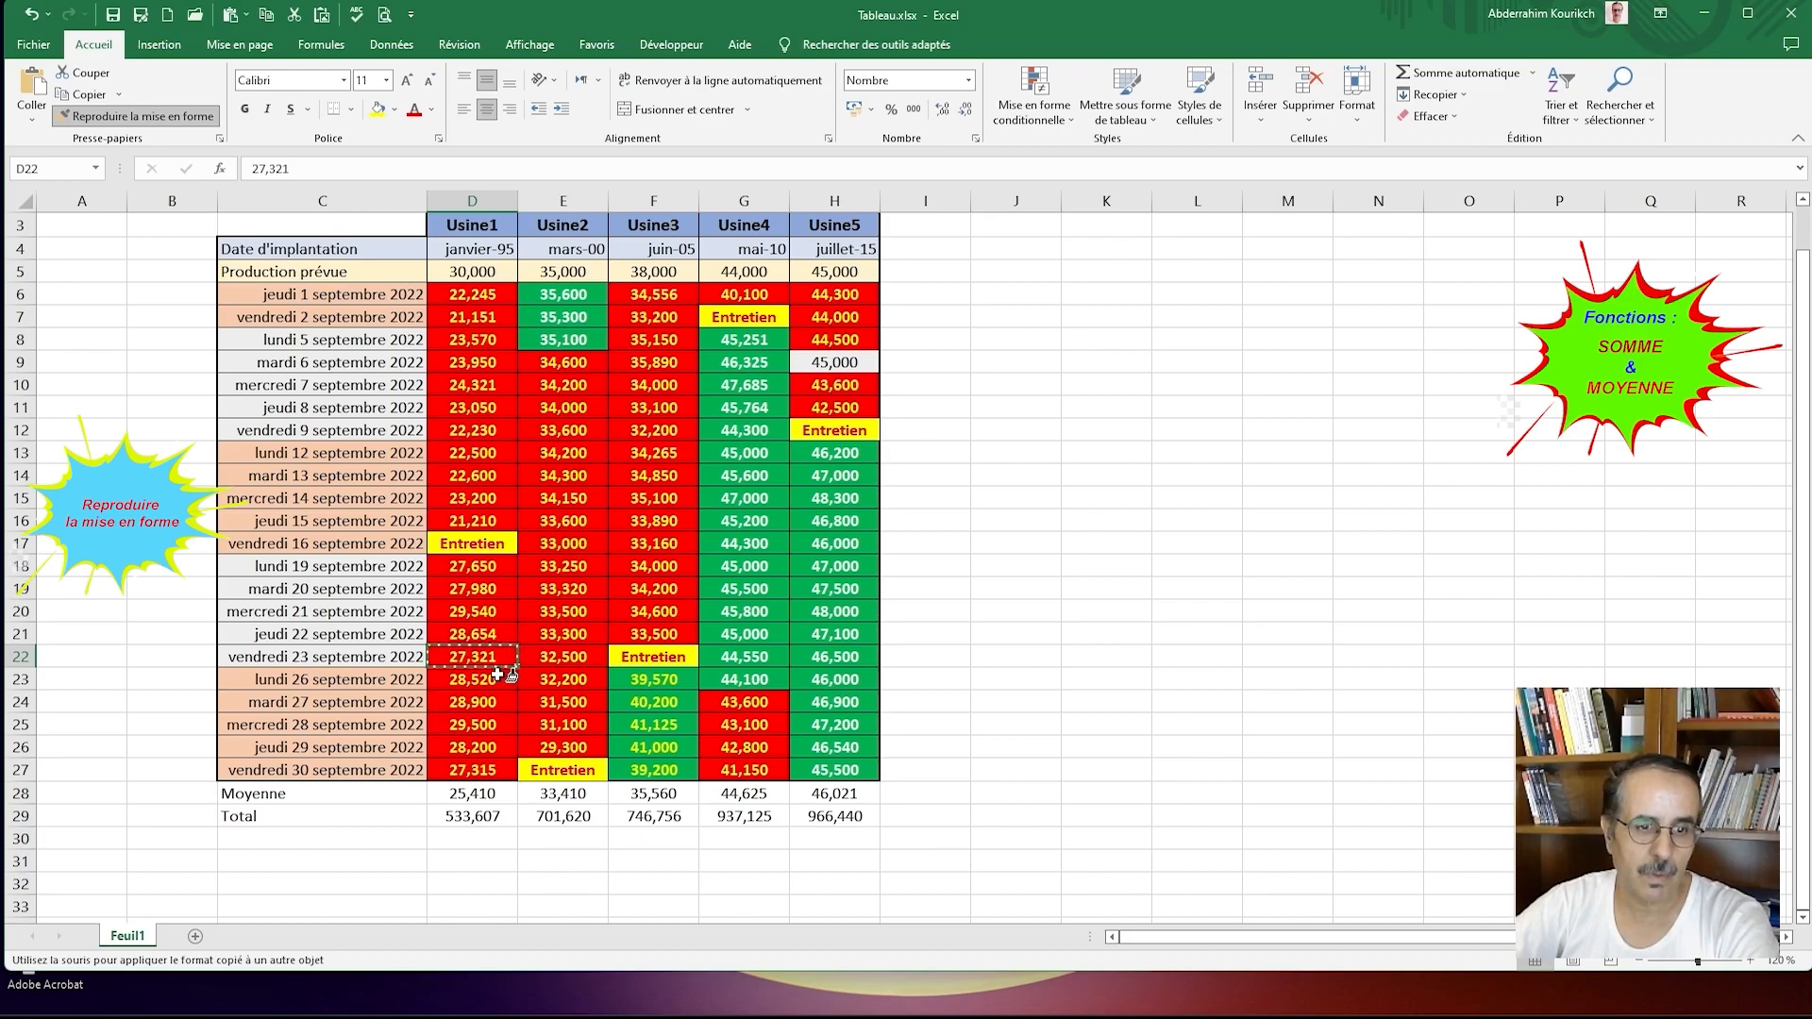
{"action": "left_click", "coordinate": [474, 794]}
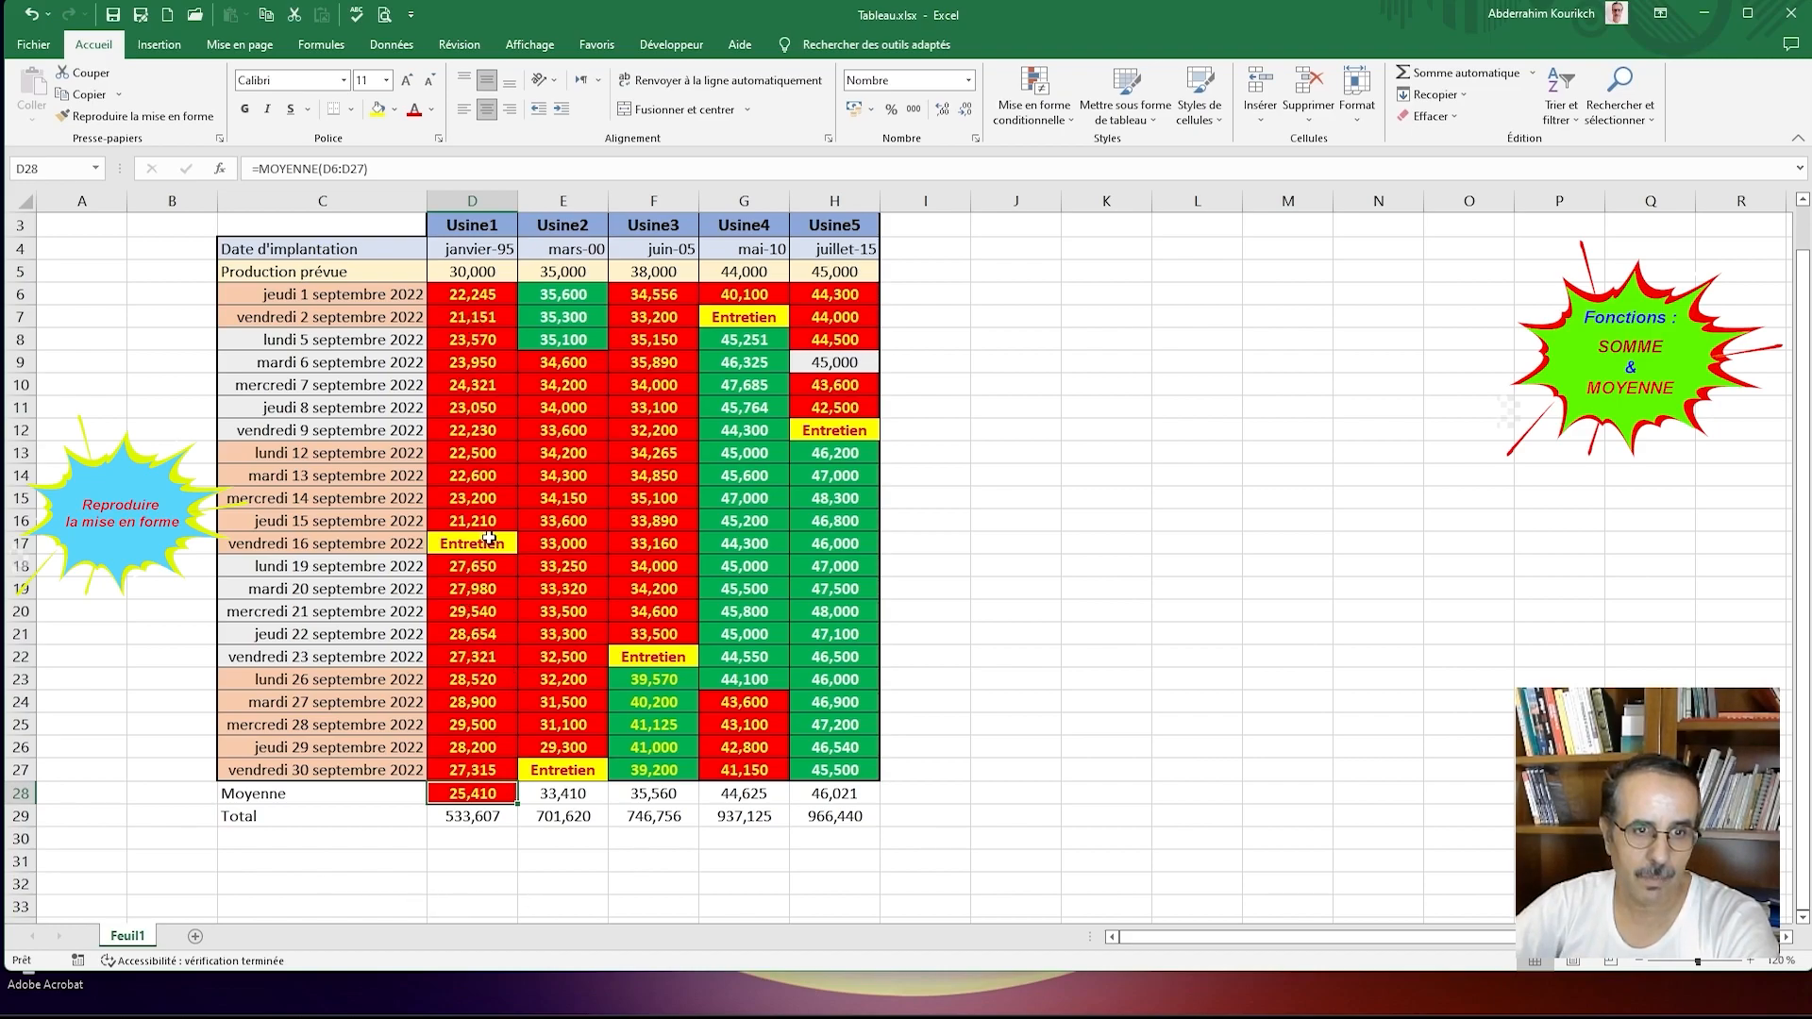
{"action": "left_click", "coordinate": [458, 273]}
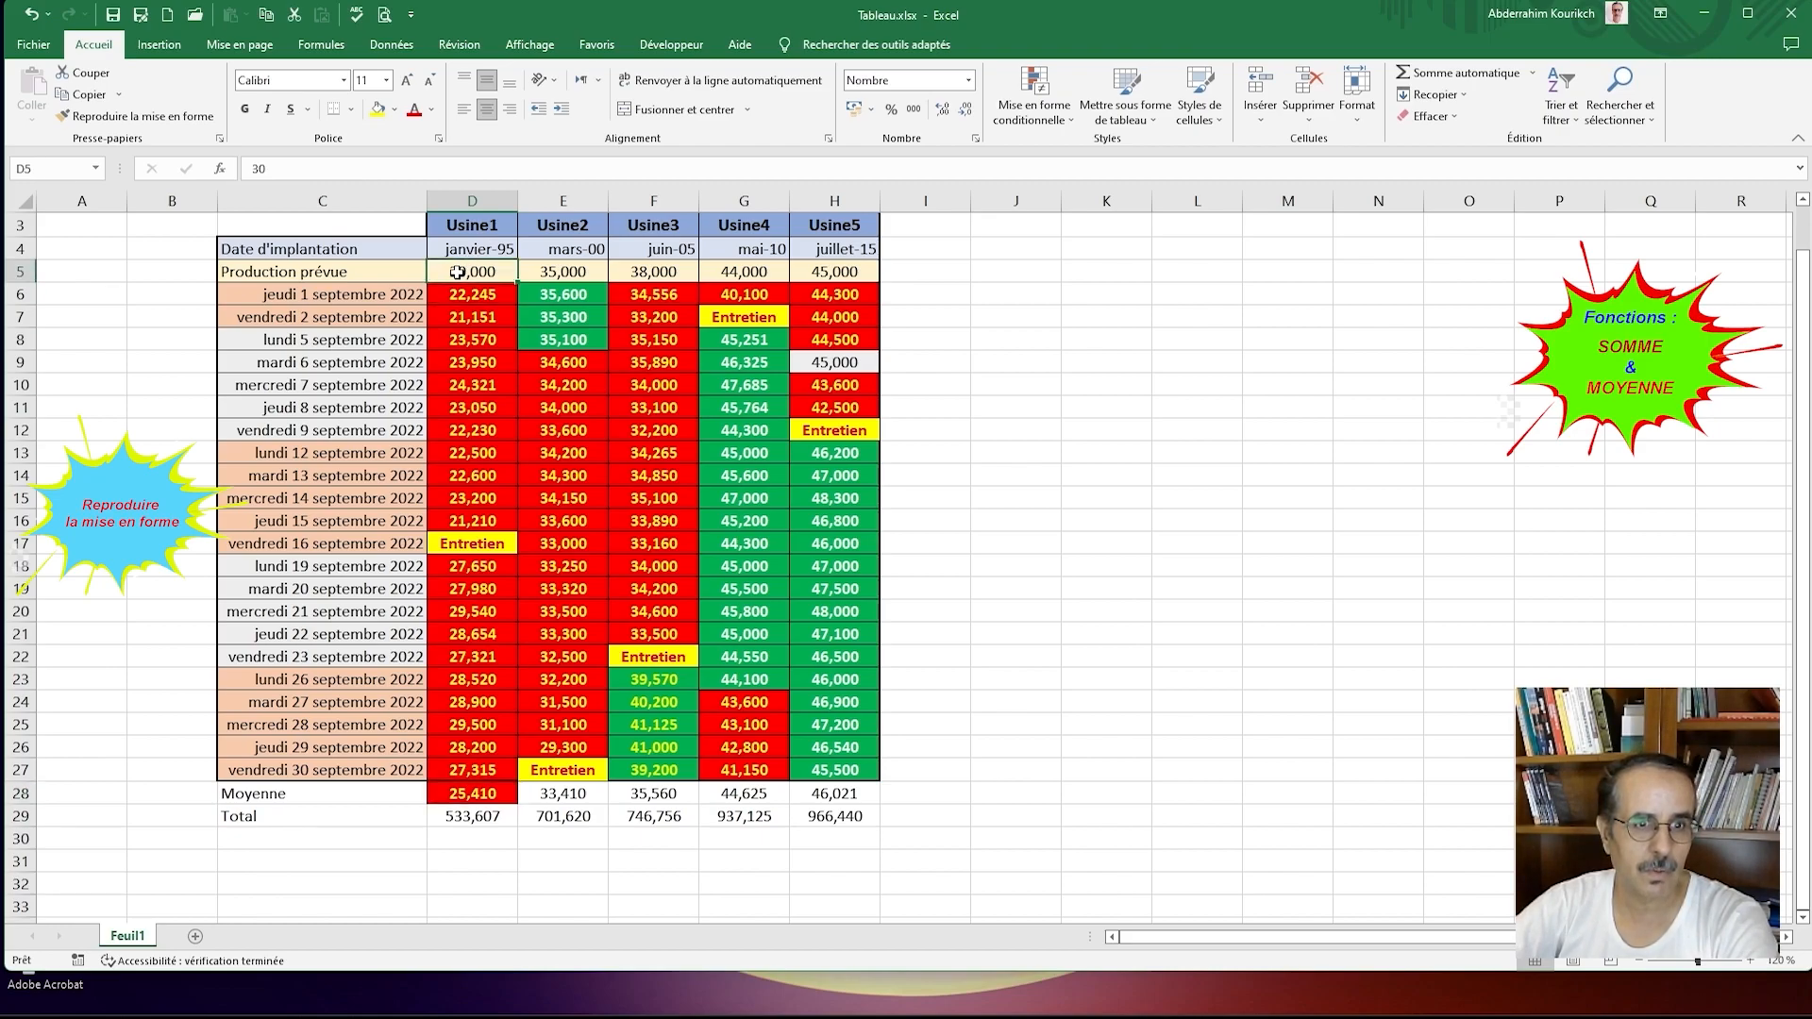
Step: Compare the planned production in row 5 for Usine1 to Usine3 with the Usine1 average in D28
{"action": "left_click", "coordinate": [557, 269]}
{"action": "left_click", "coordinate": [666, 278]}
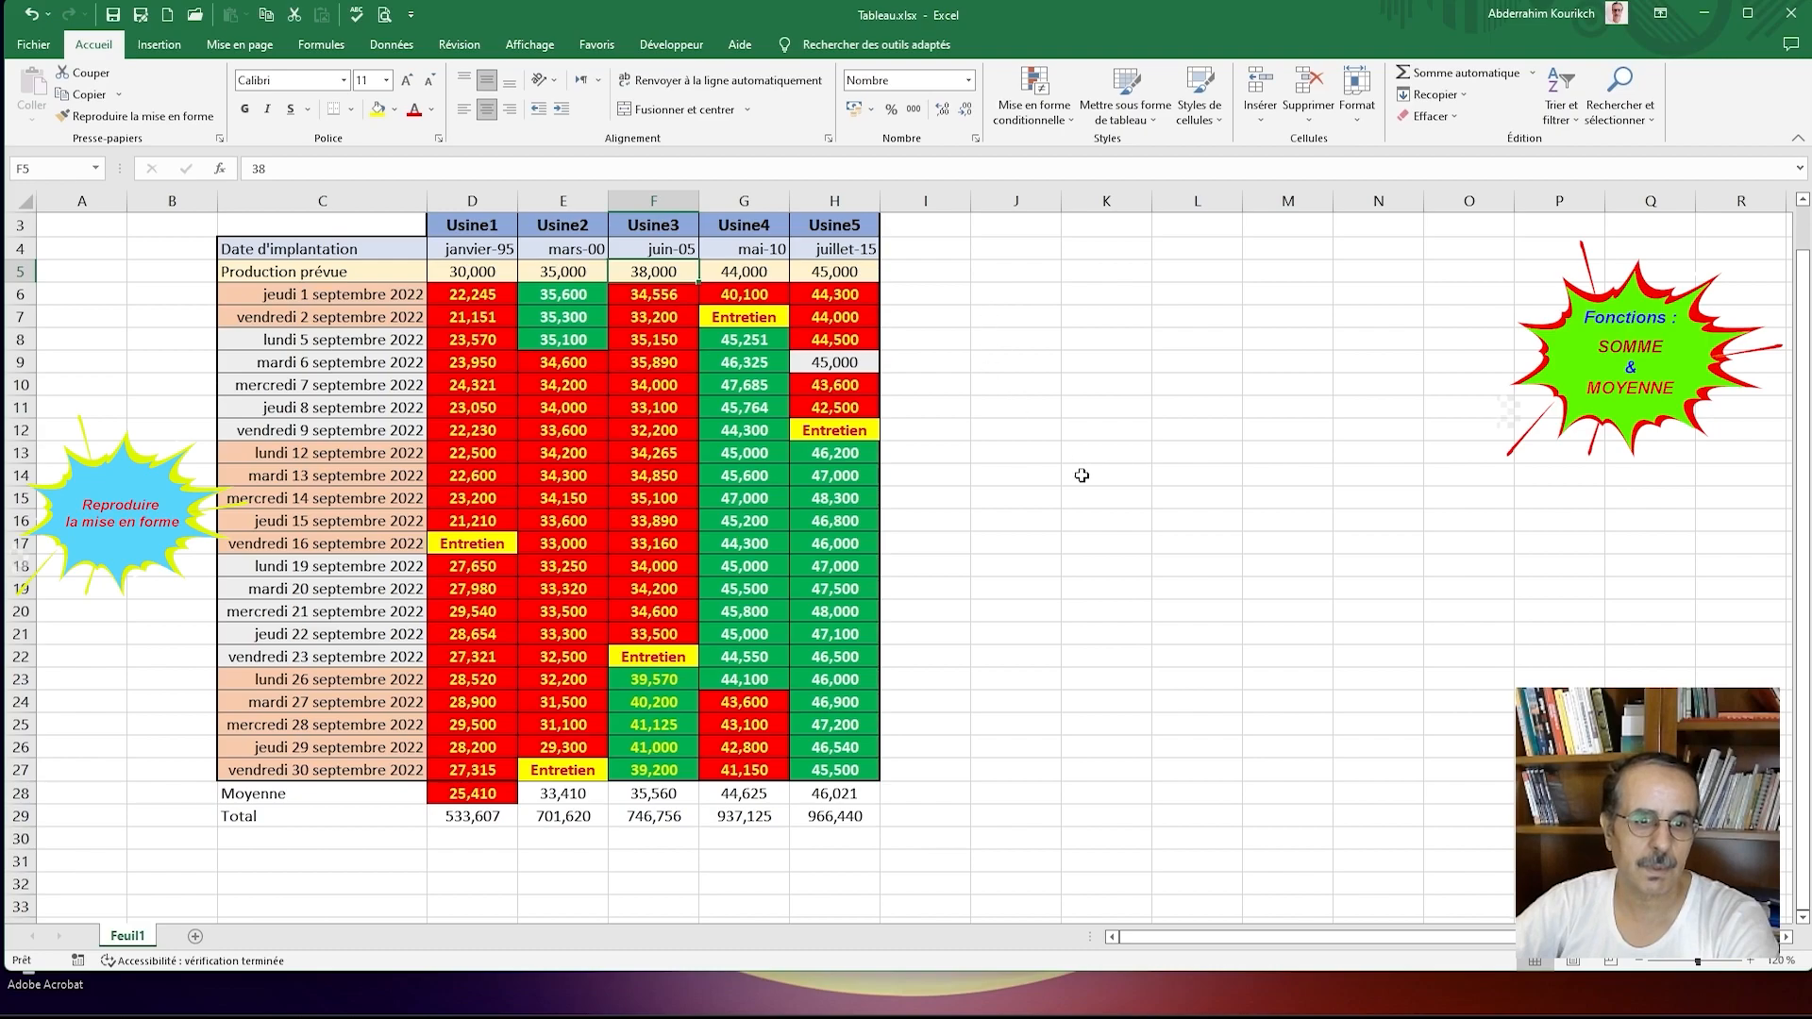
{"action": "left_click", "coordinate": [490, 797]}
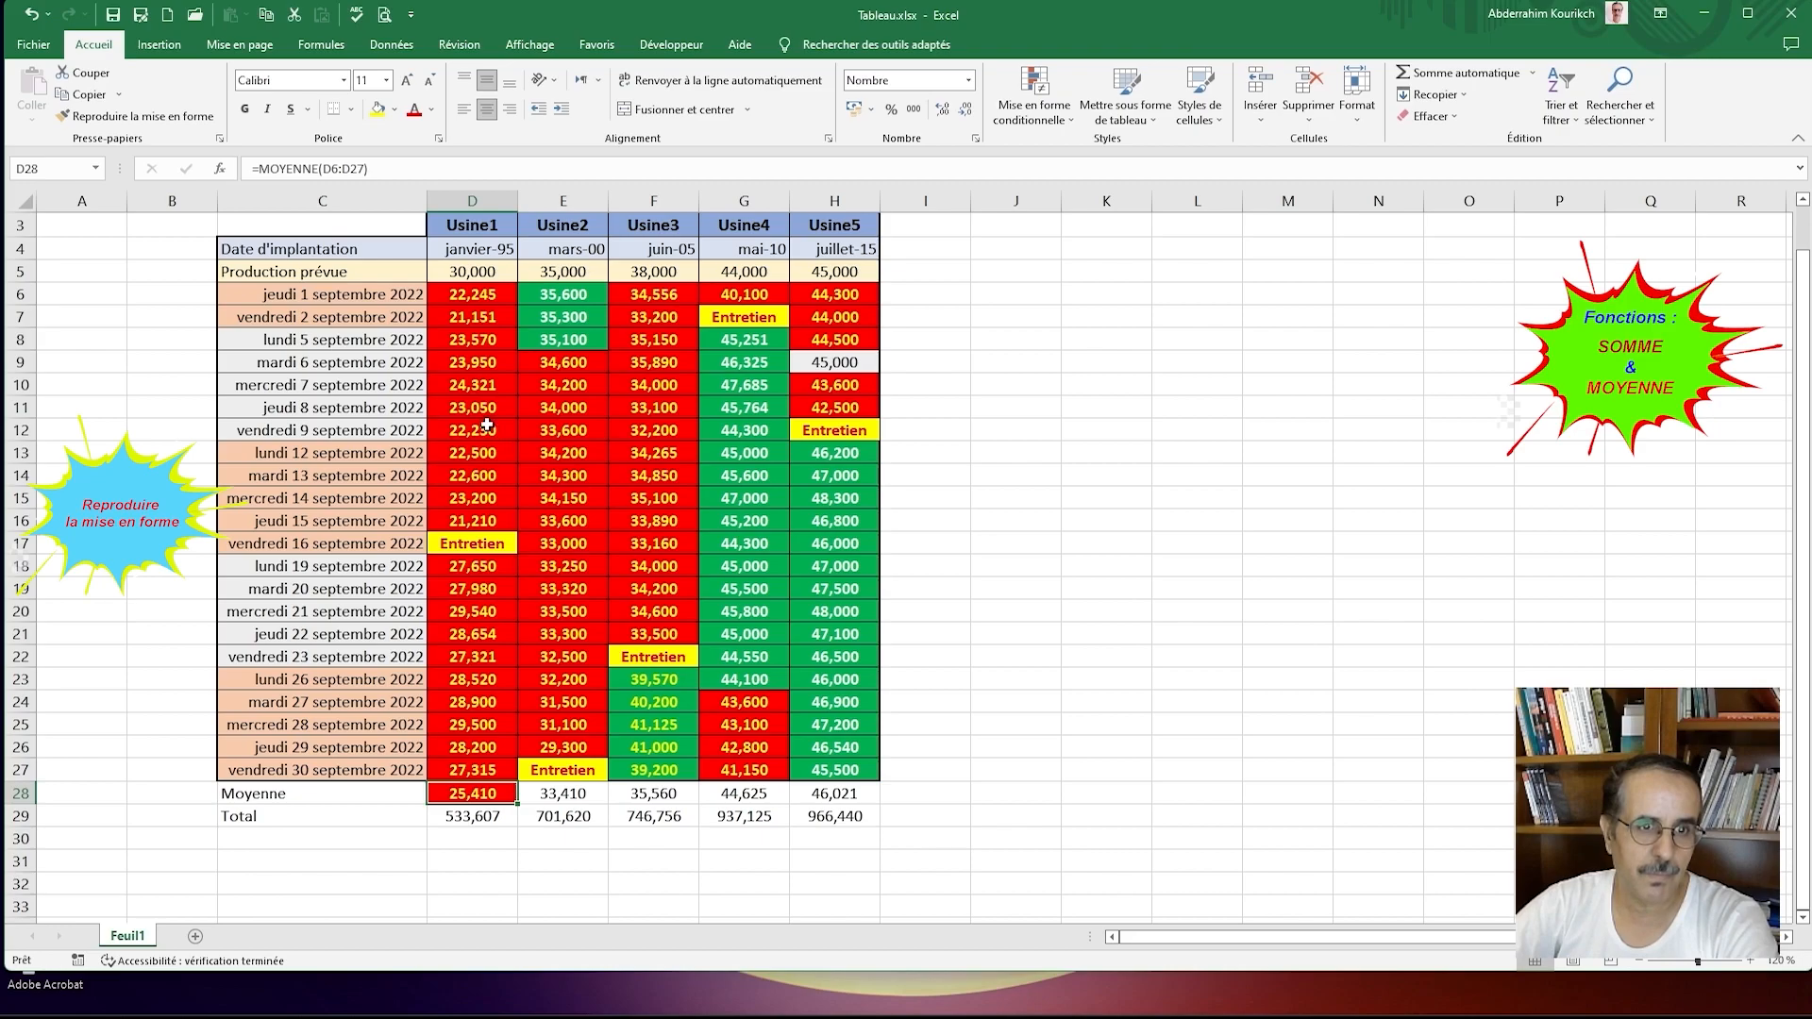
{"action": "left_click", "coordinate": [474, 271]}
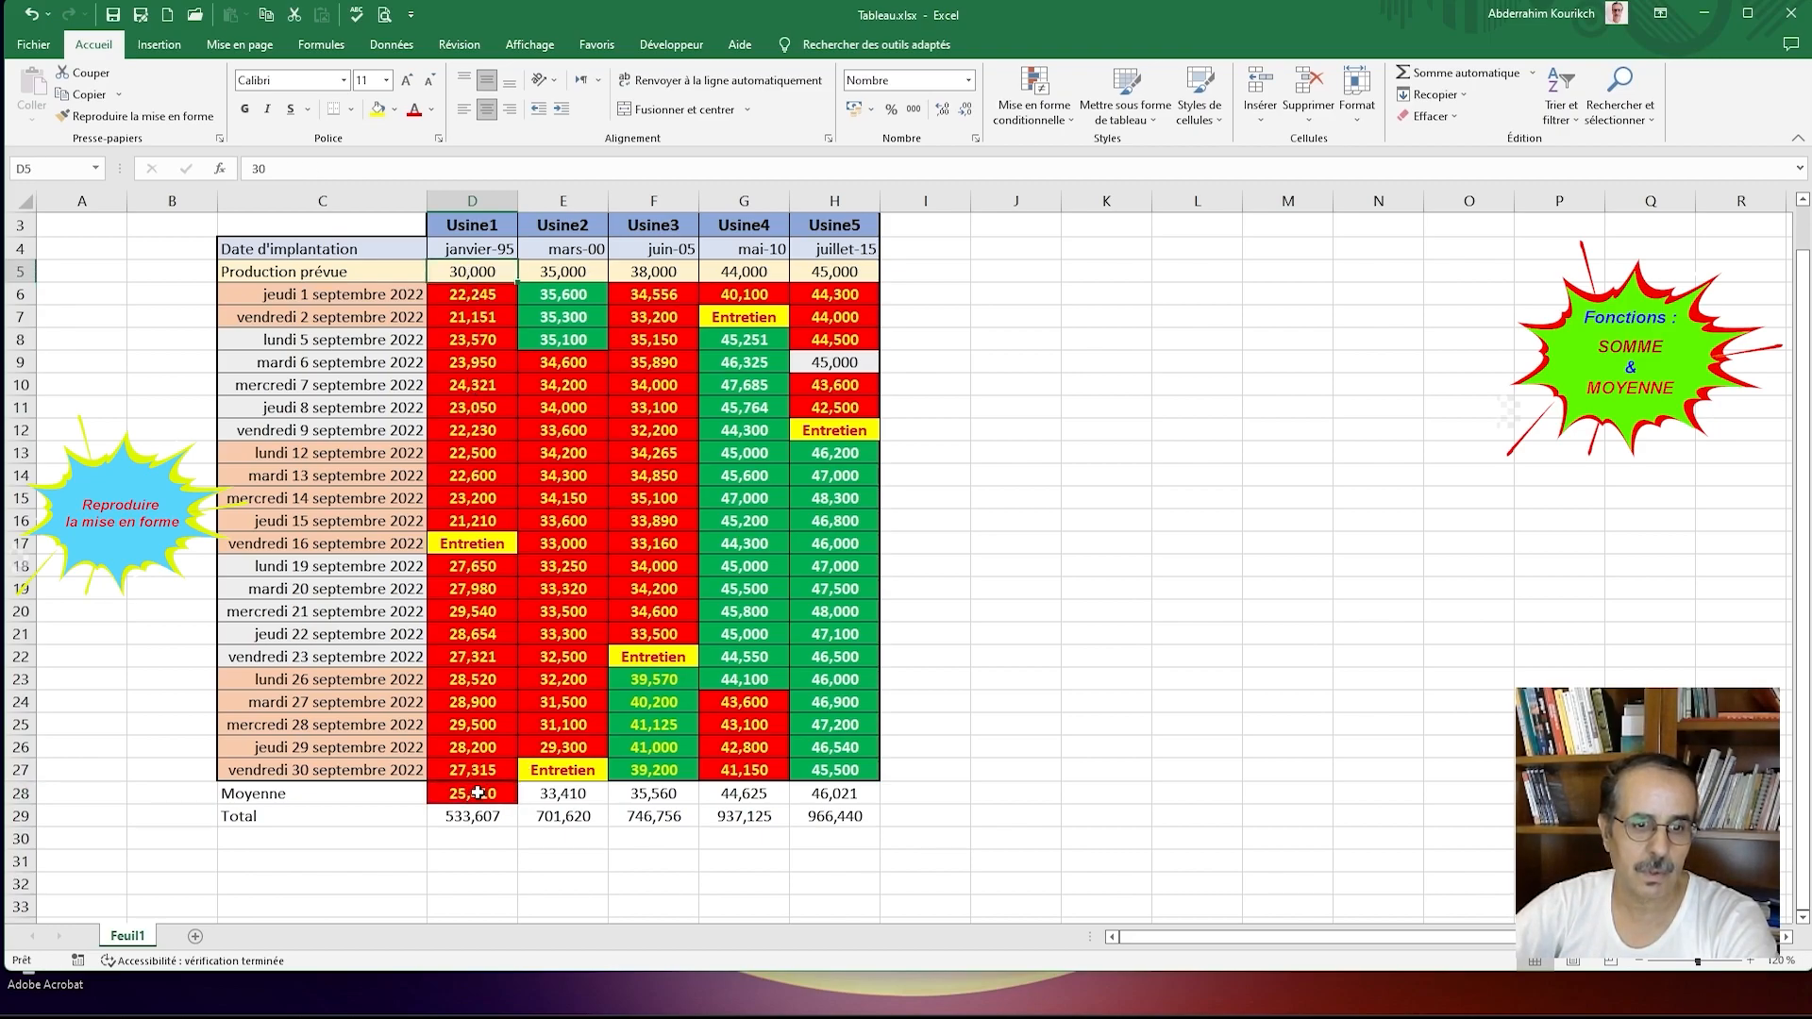
Step: Copy the formatting of E20 onto the Usine2 average in E28, and that of F17 onto the Usine3 average in F28
{"action": "left_click", "coordinate": [571, 797]}
{"action": "left_click", "coordinate": [552, 610]}
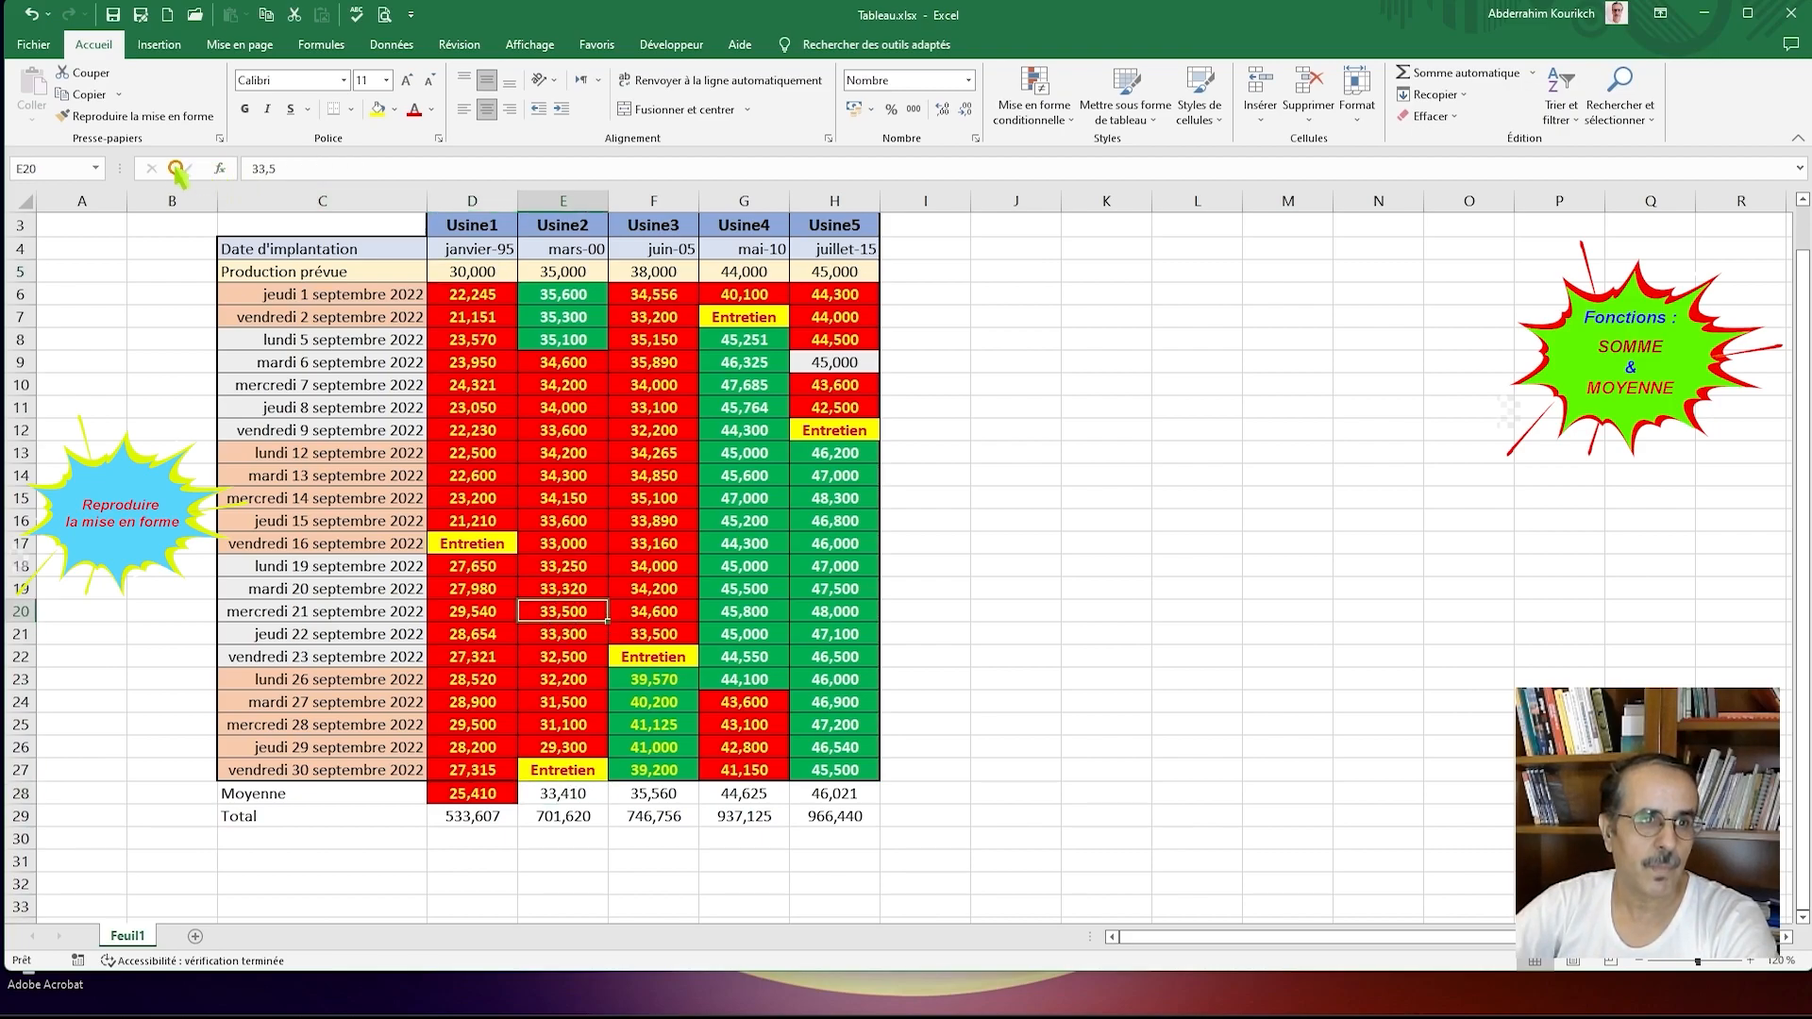
{"action": "left_click", "coordinate": [141, 119]}
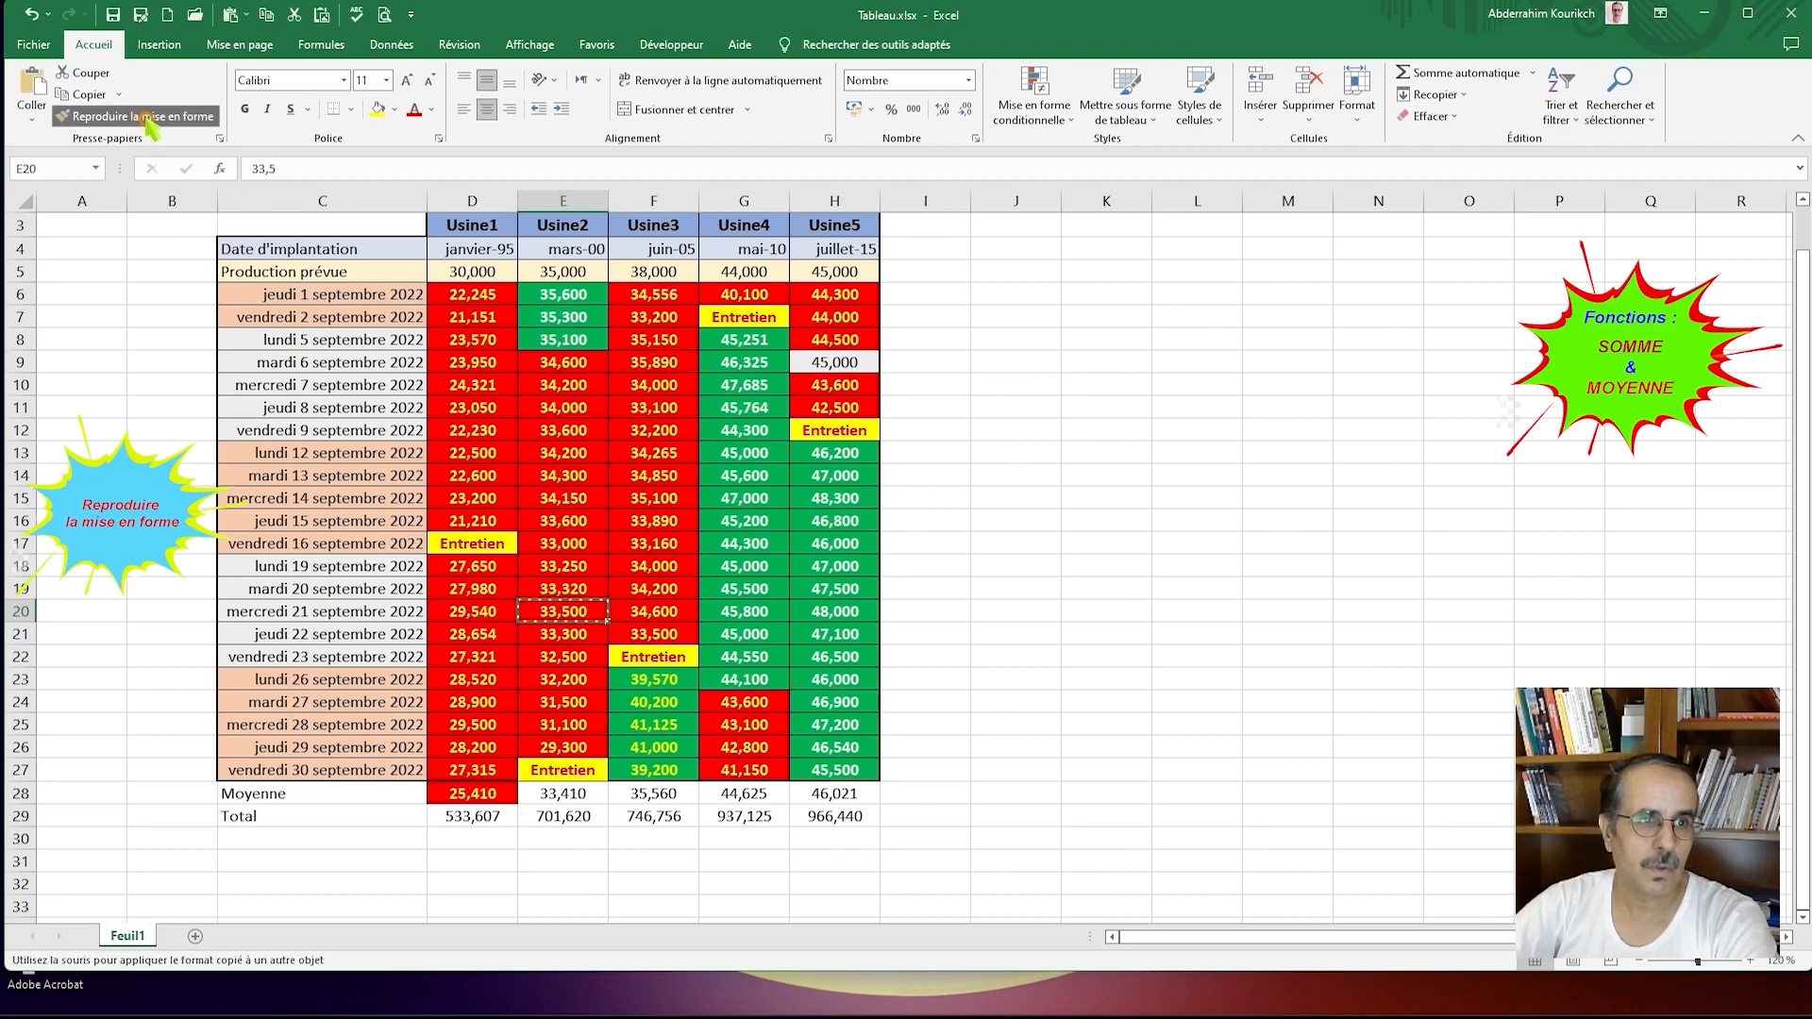
{"action": "left_click", "coordinate": [555, 797]}
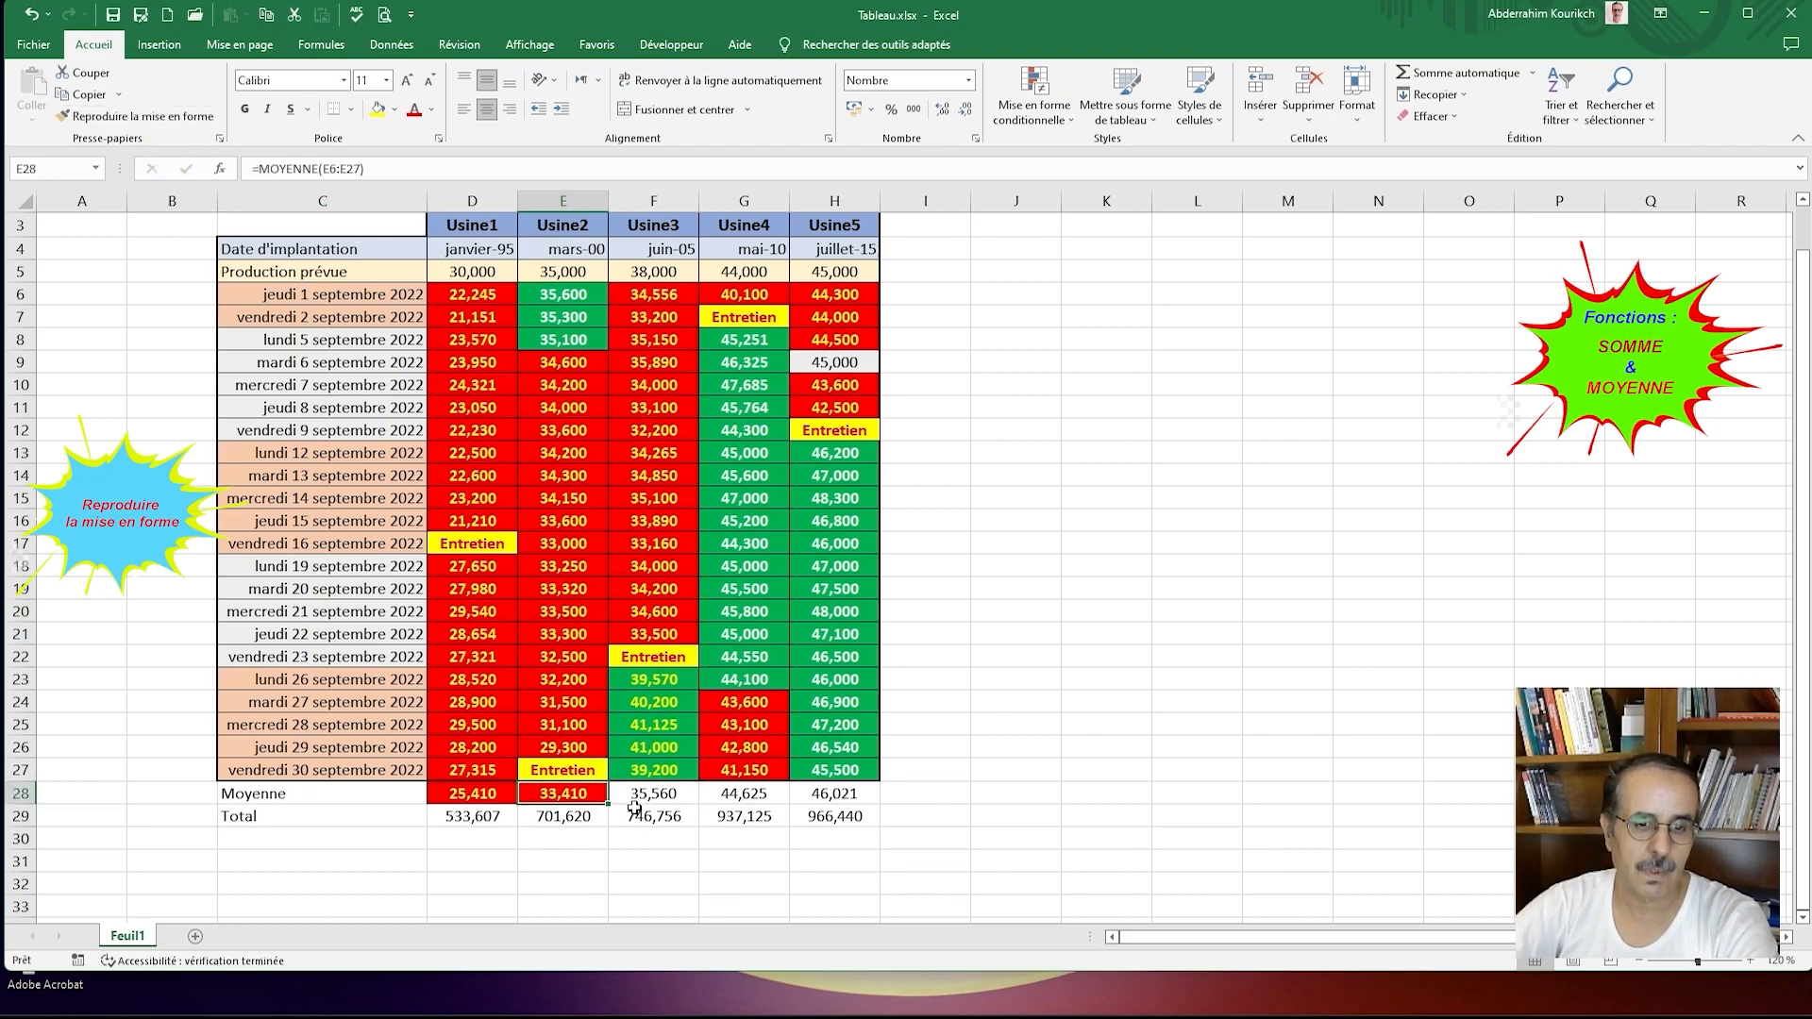
{"action": "left_click", "coordinate": [652, 547]}
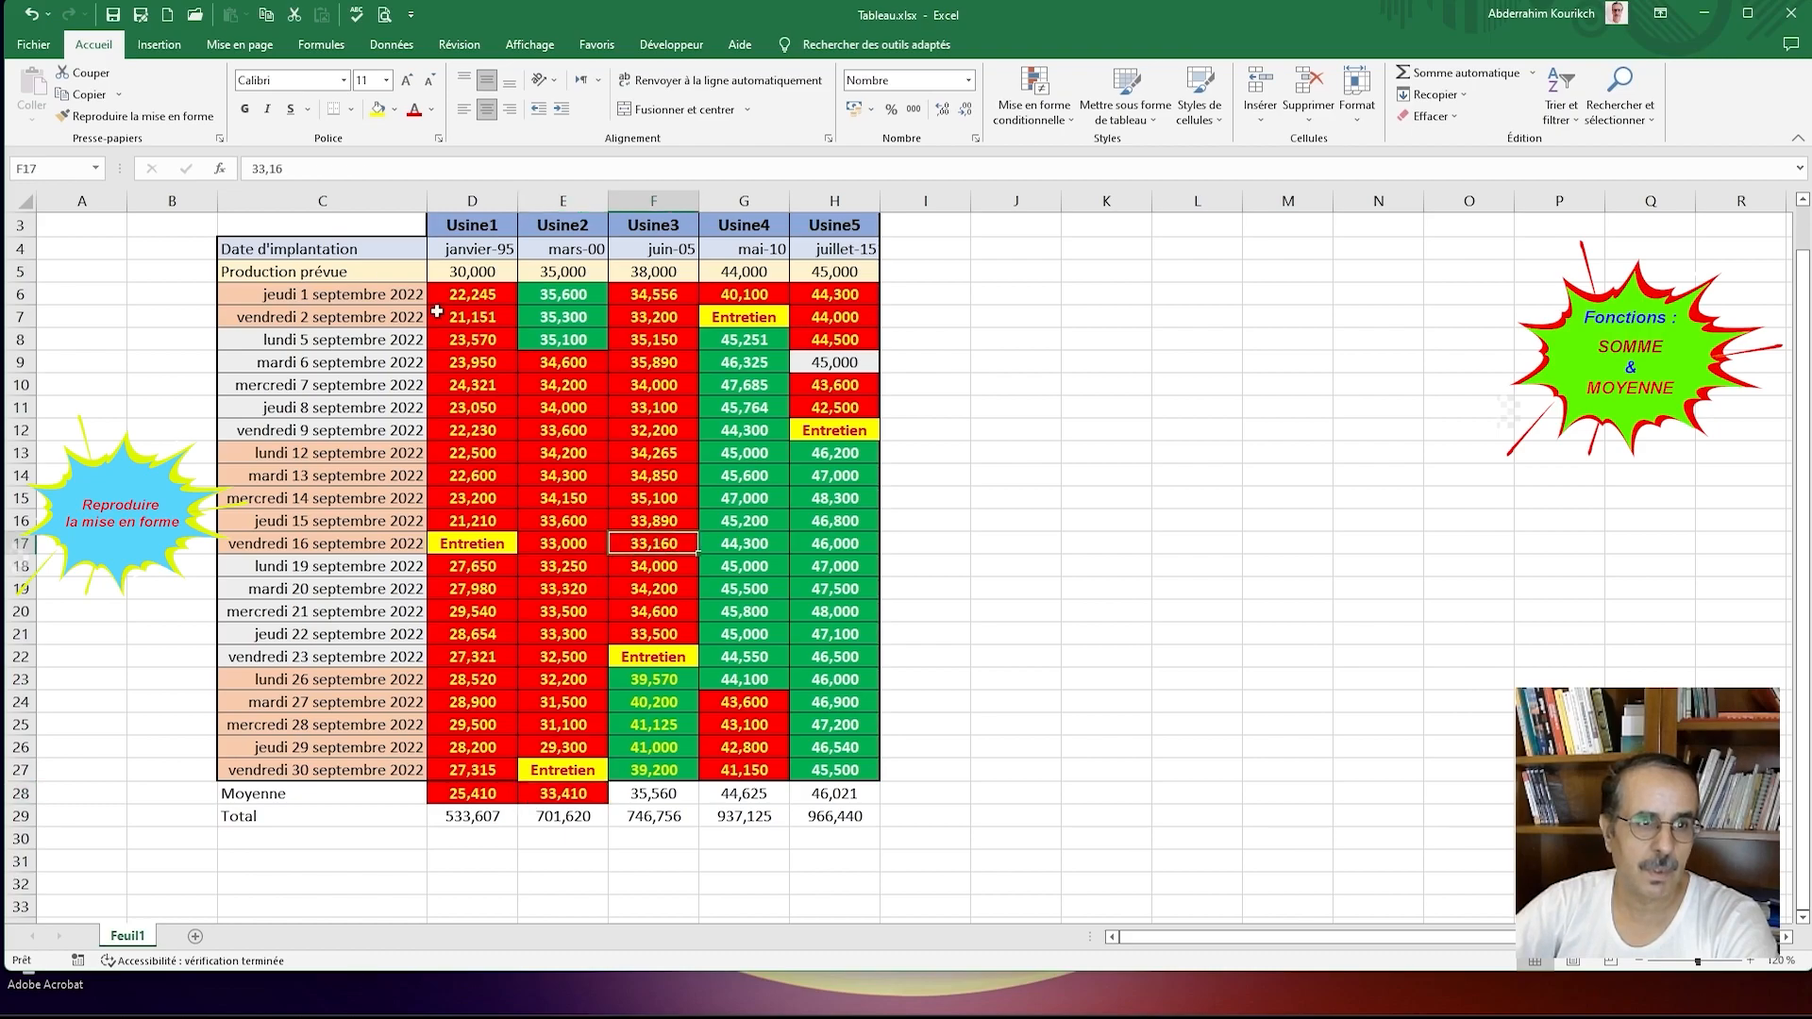
{"action": "left_click", "coordinate": [137, 116]}
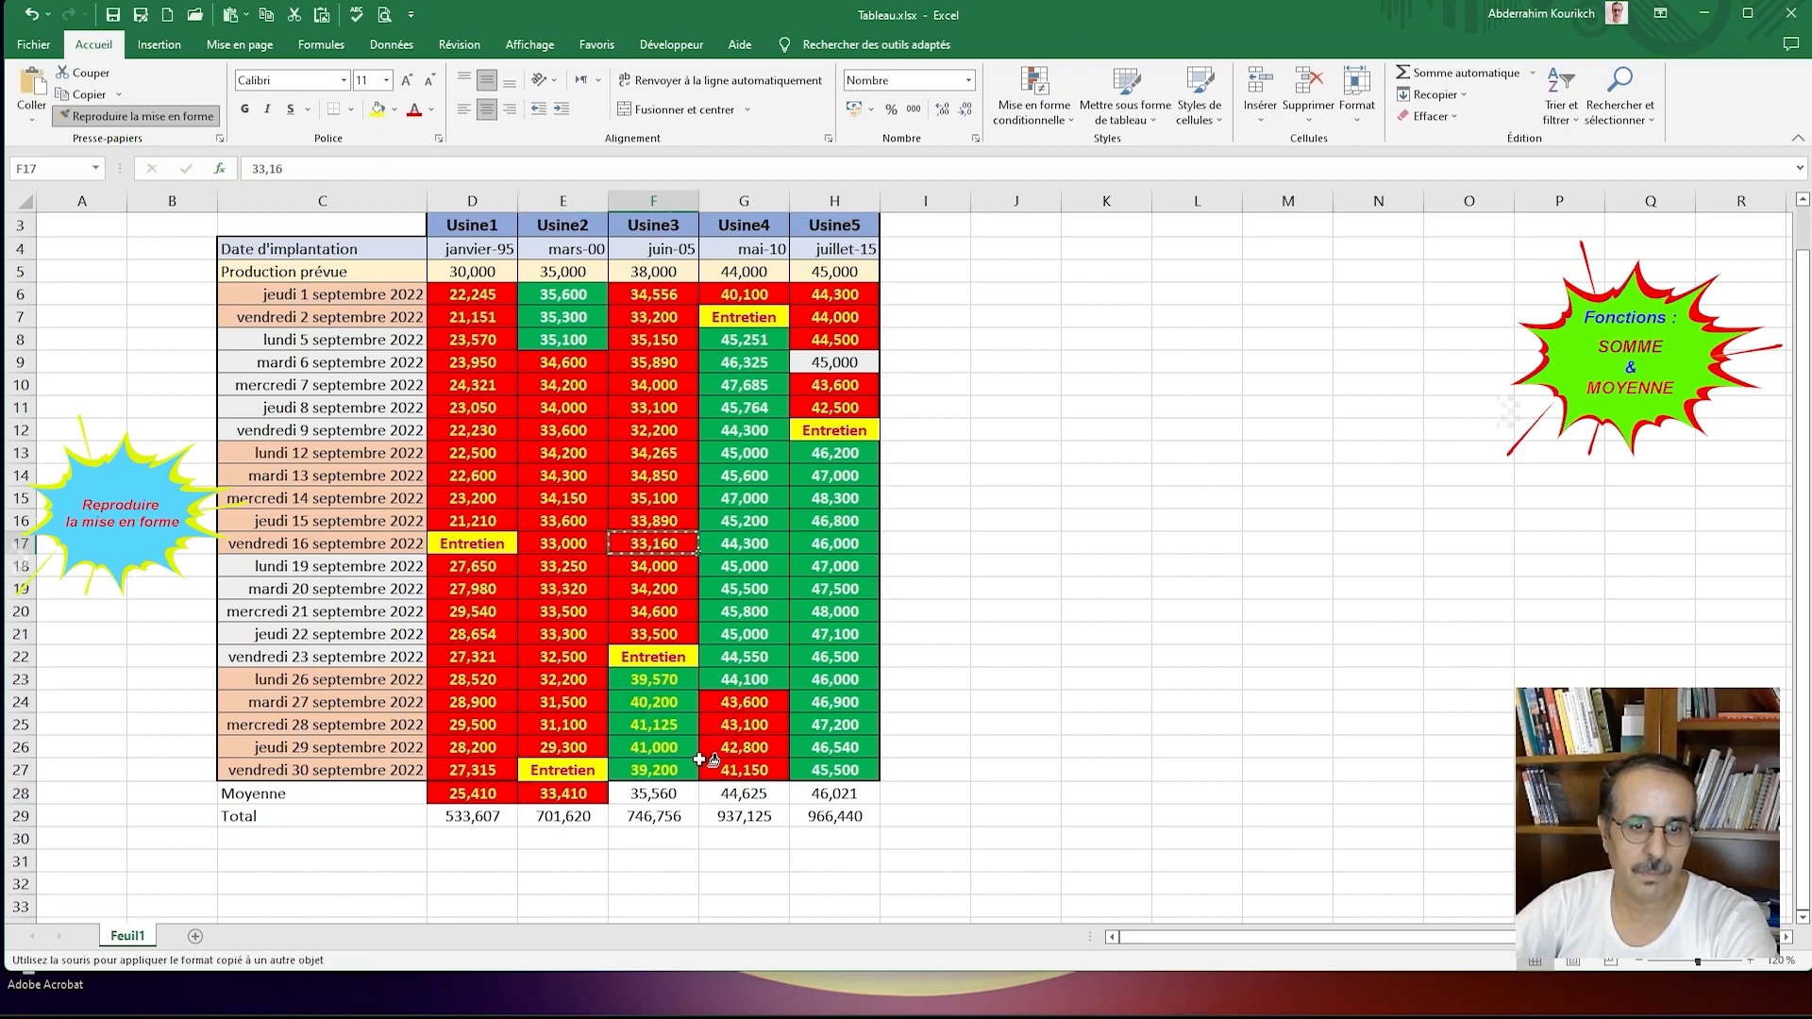
{"action": "left_click", "coordinate": [656, 797]}
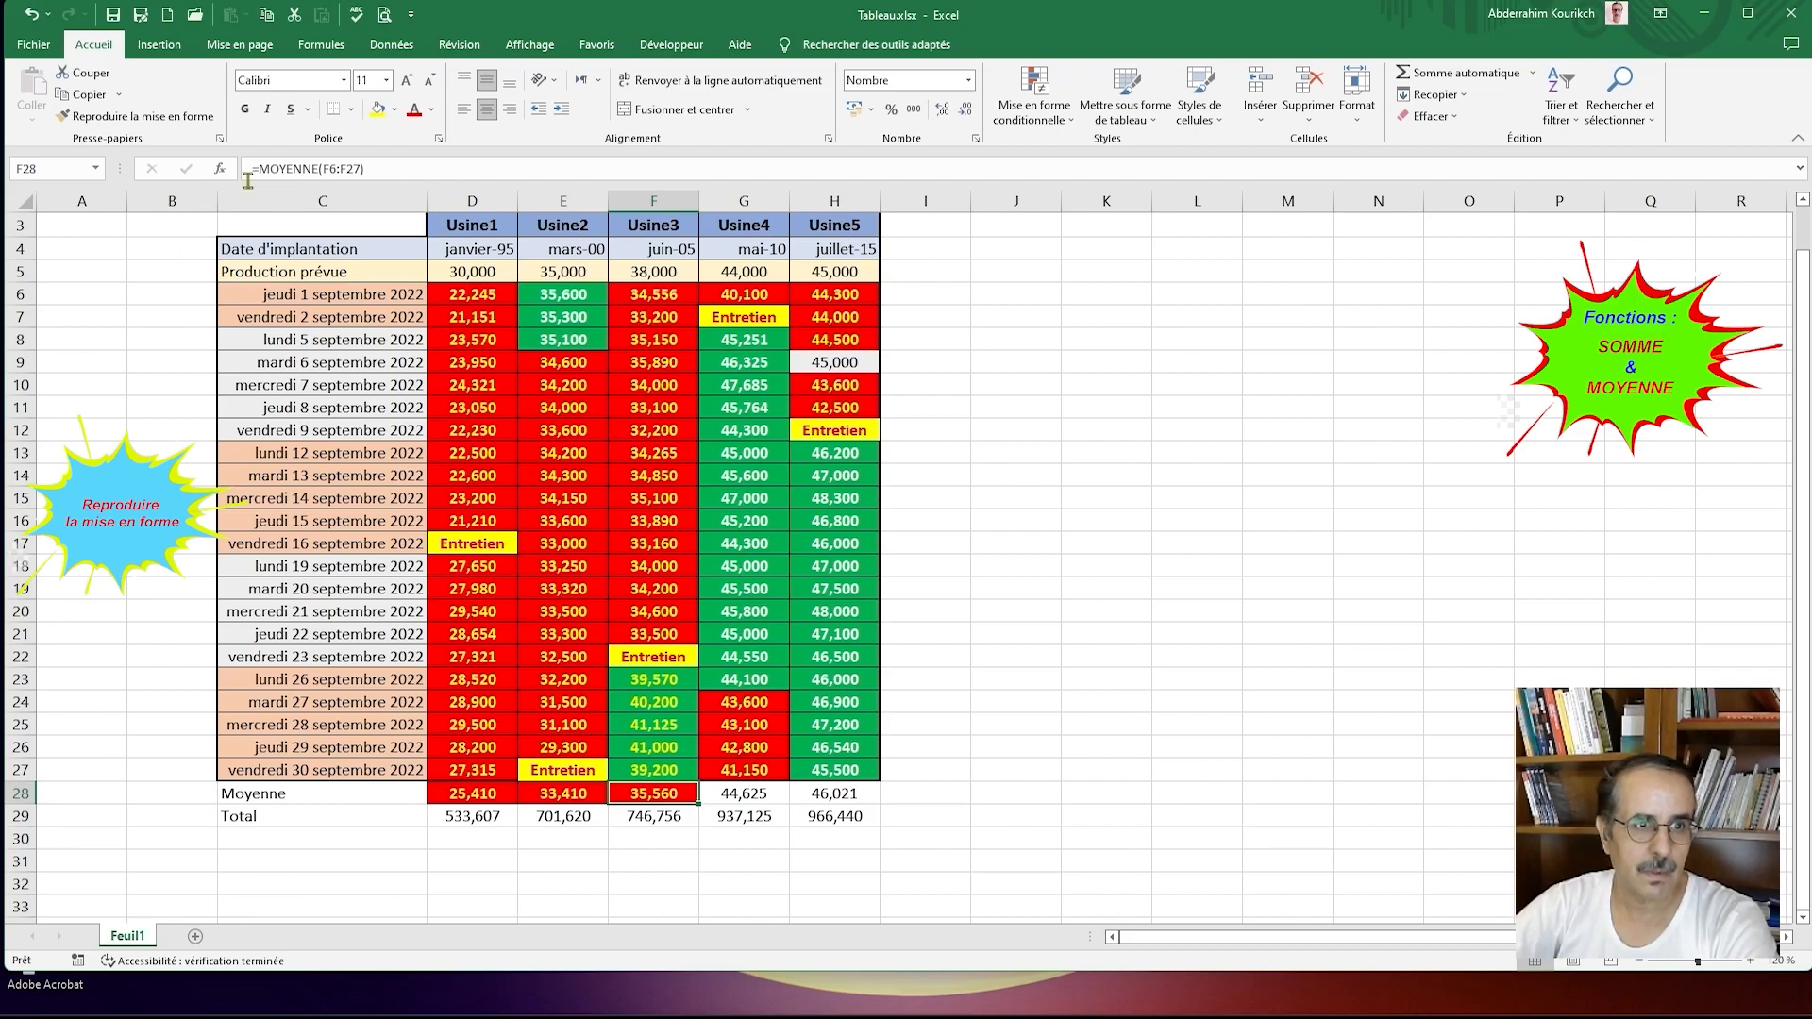
Step: Copy the formatting of G25 onto the Usine4 average in G28, and that of H19 onto the Usine5 average in H28
{"action": "left_click", "coordinate": [737, 547]}
{"action": "left_click", "coordinate": [741, 726]}
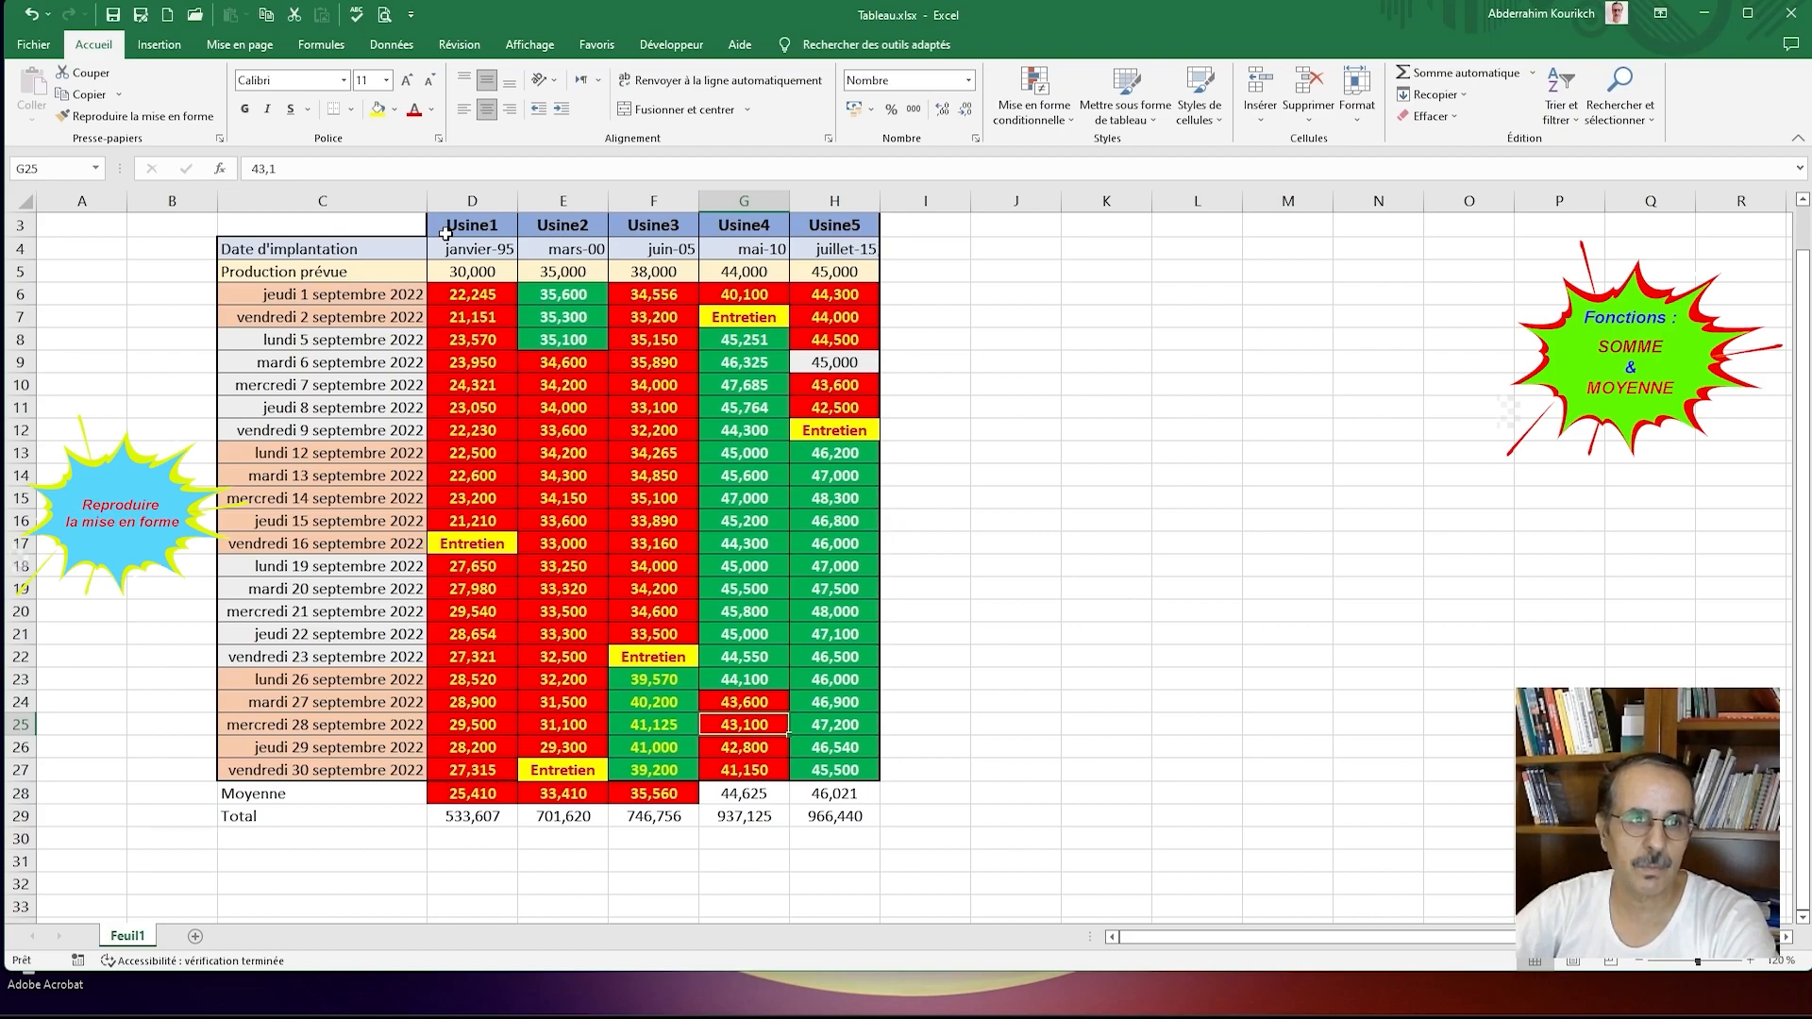
{"action": "left_click", "coordinate": [122, 118]}
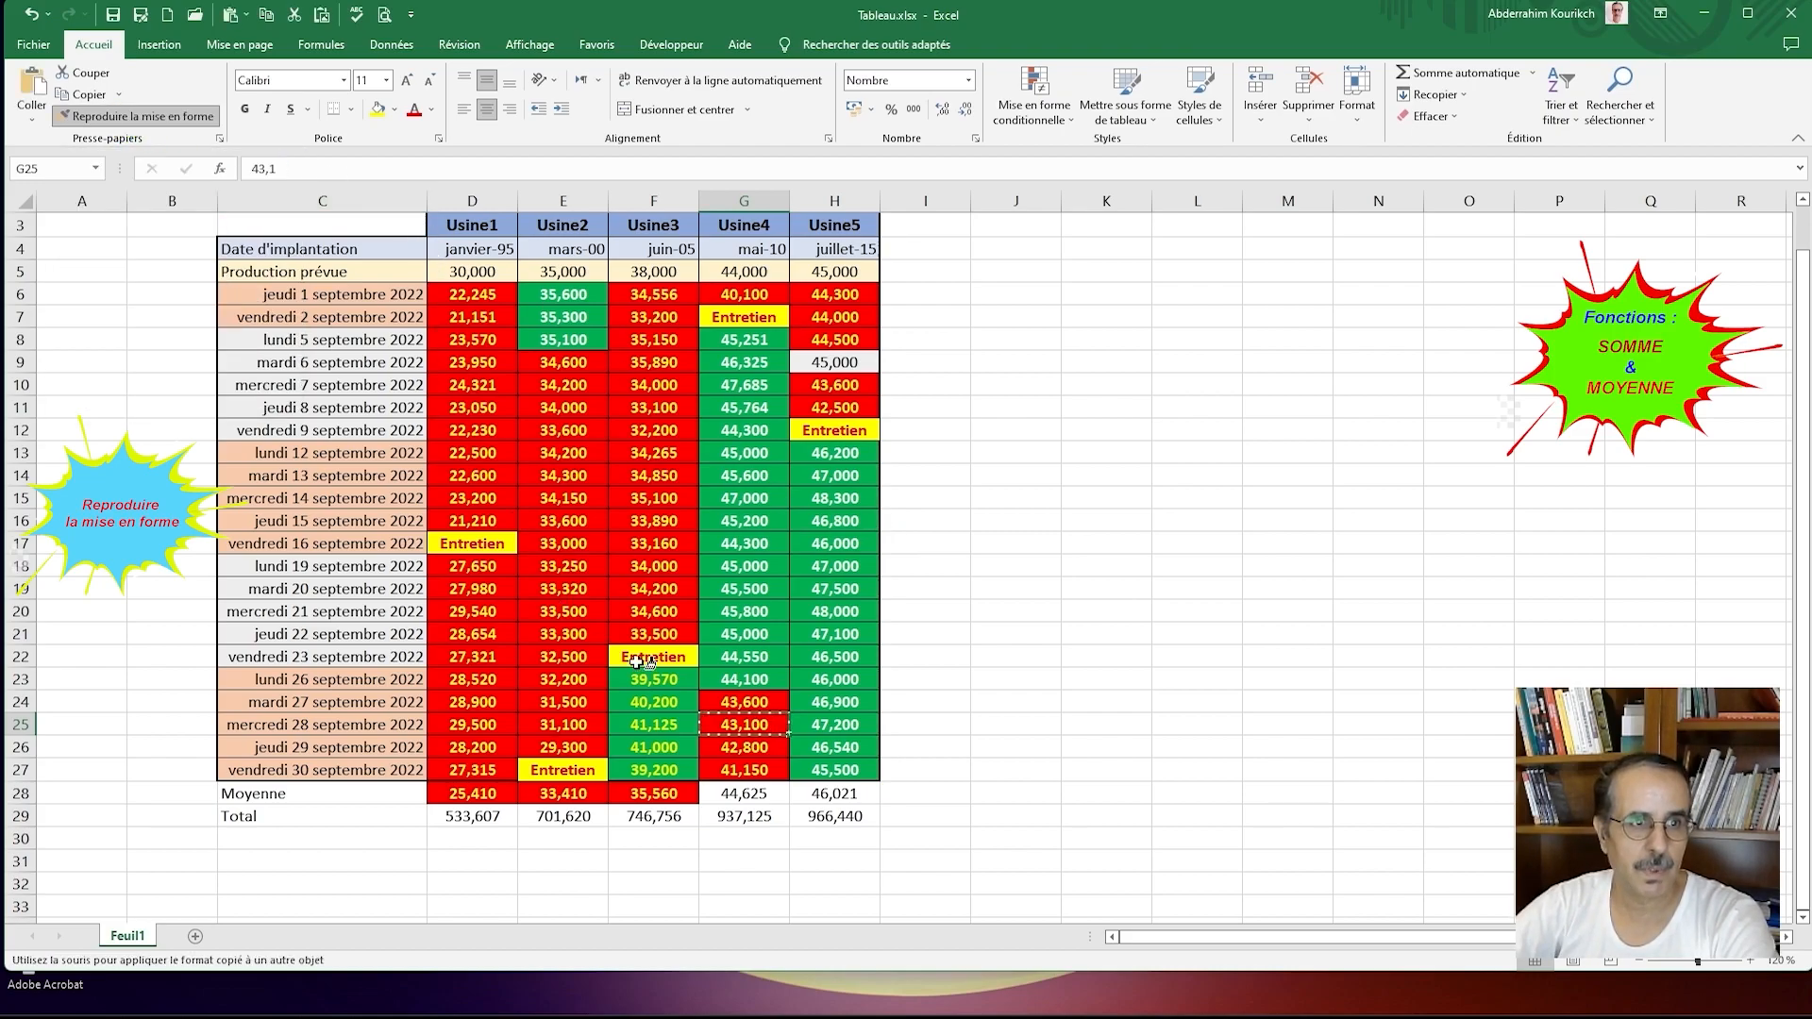
{"action": "left_click", "coordinate": [746, 793]}
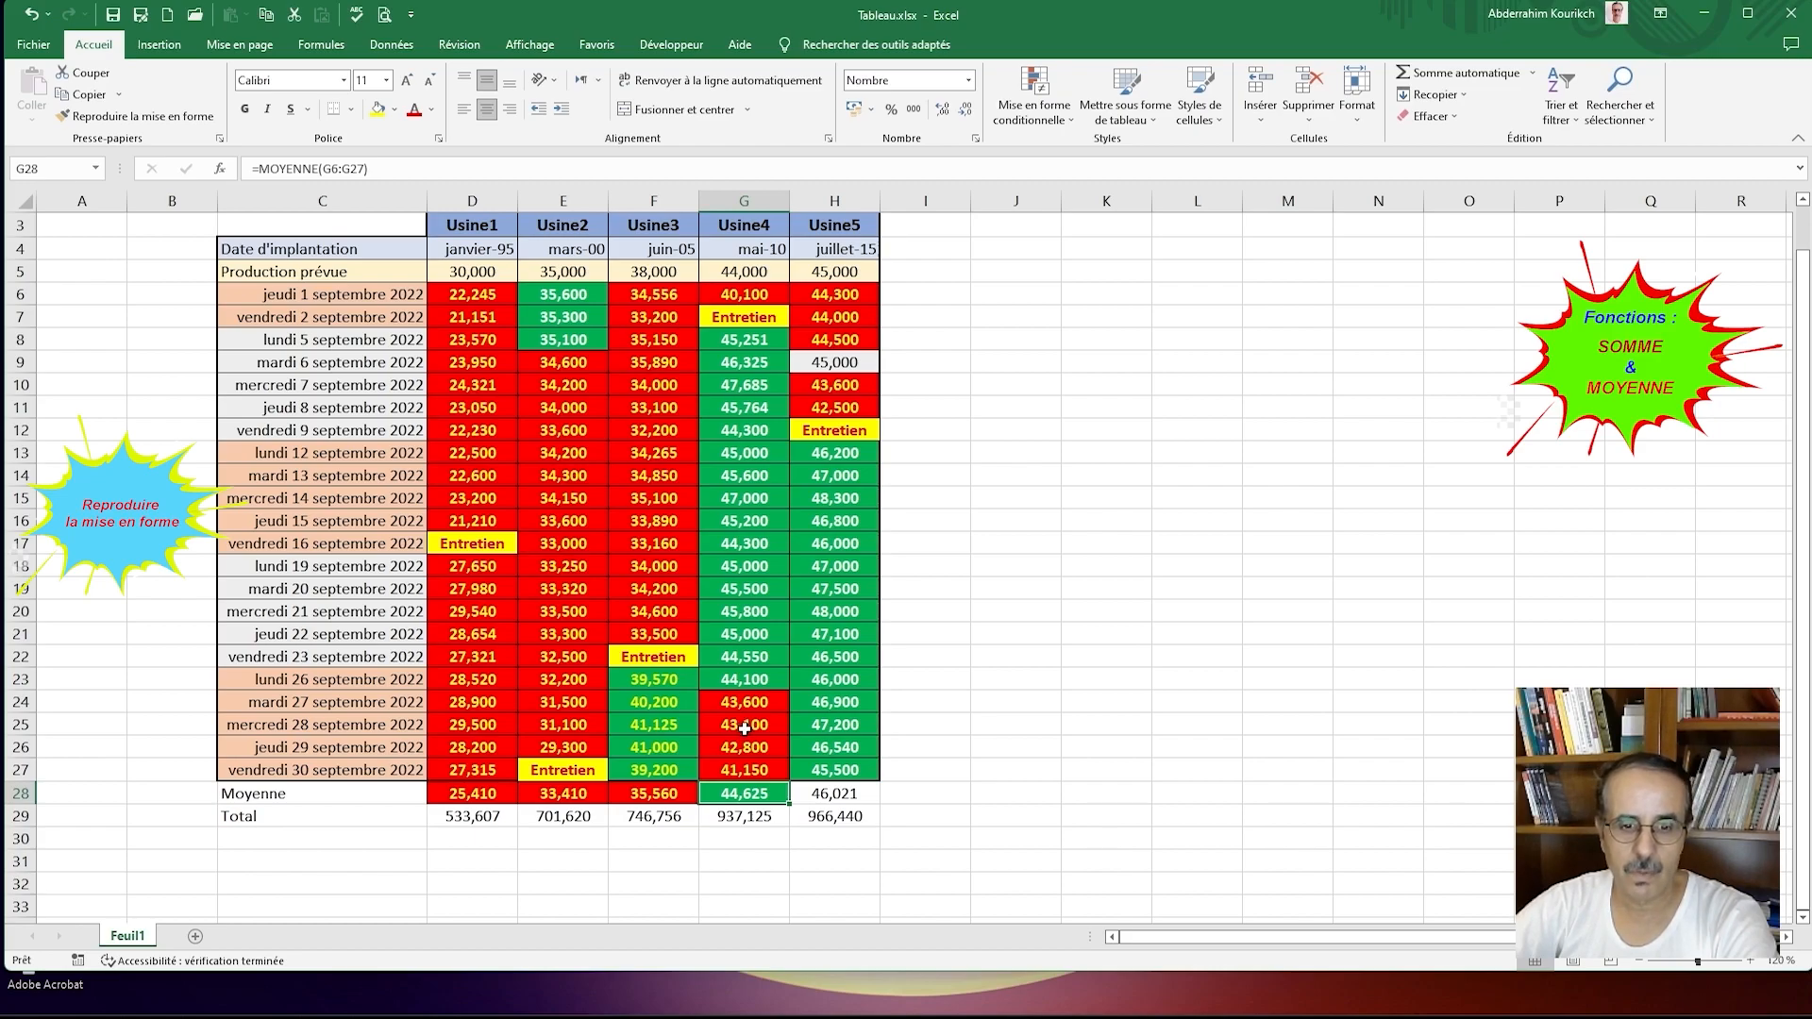
{"action": "left_click", "coordinate": [840, 598]}
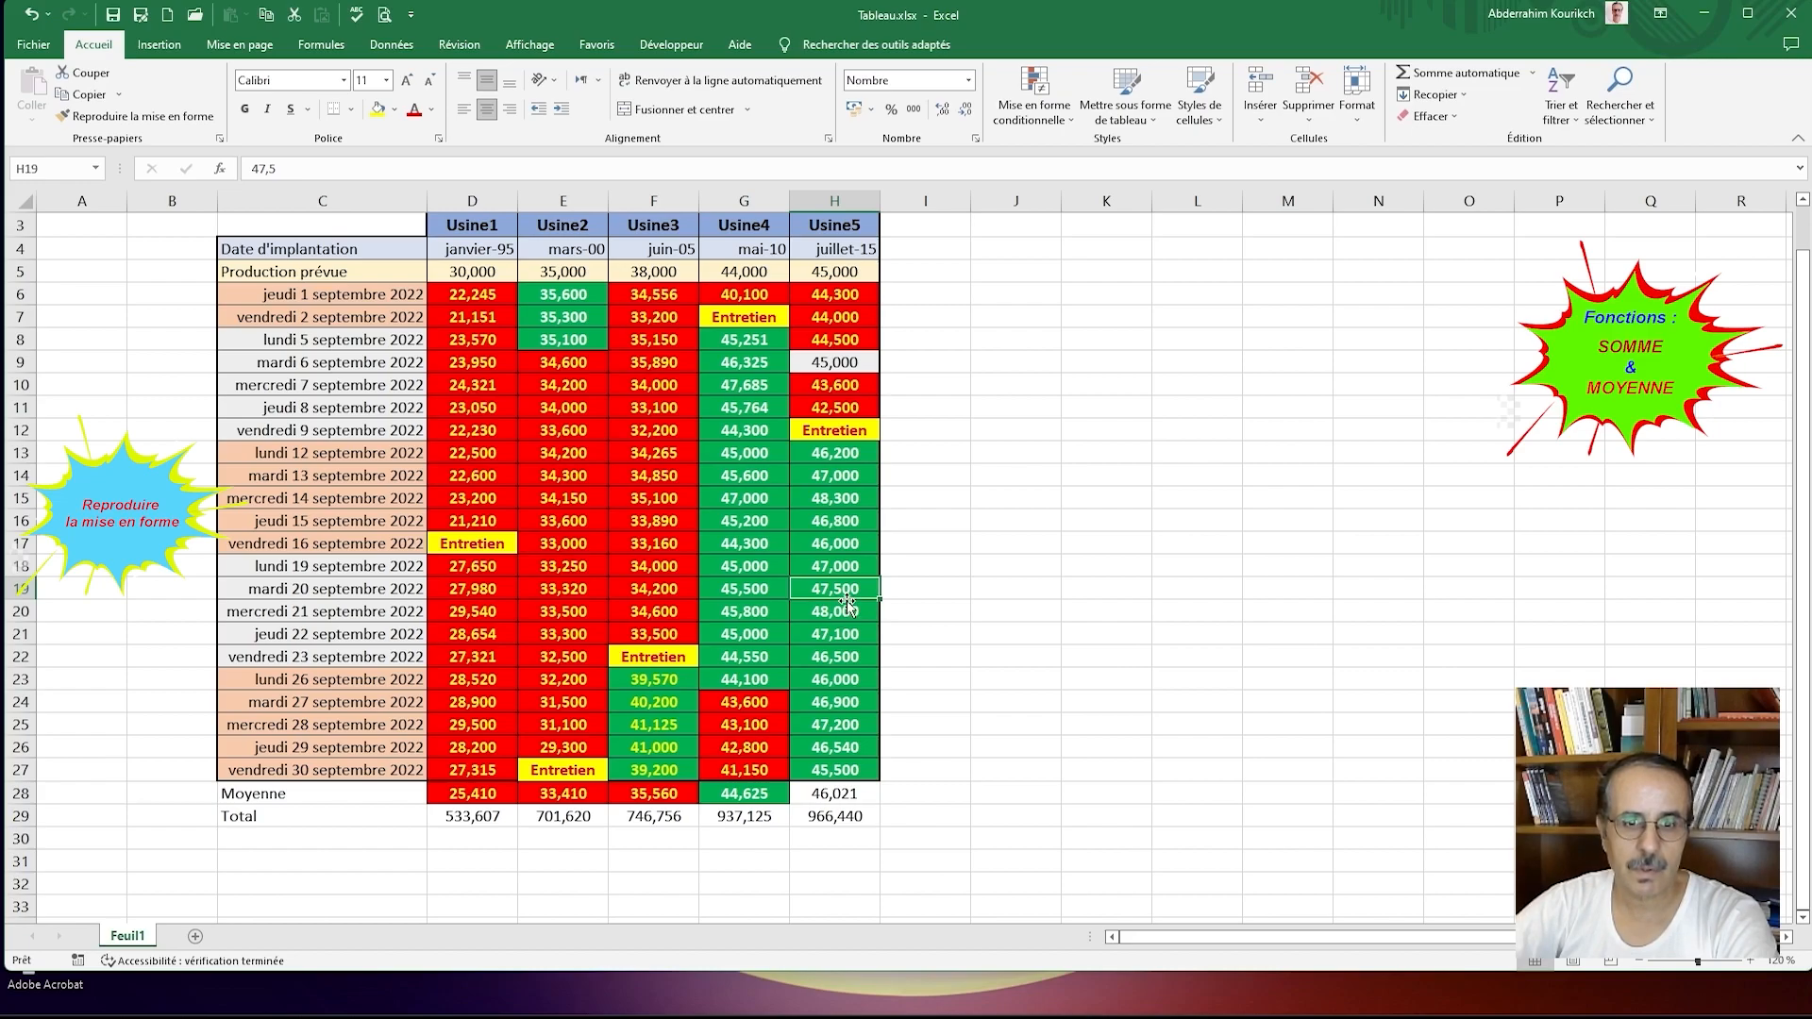
{"action": "left_click", "coordinate": [159, 117]}
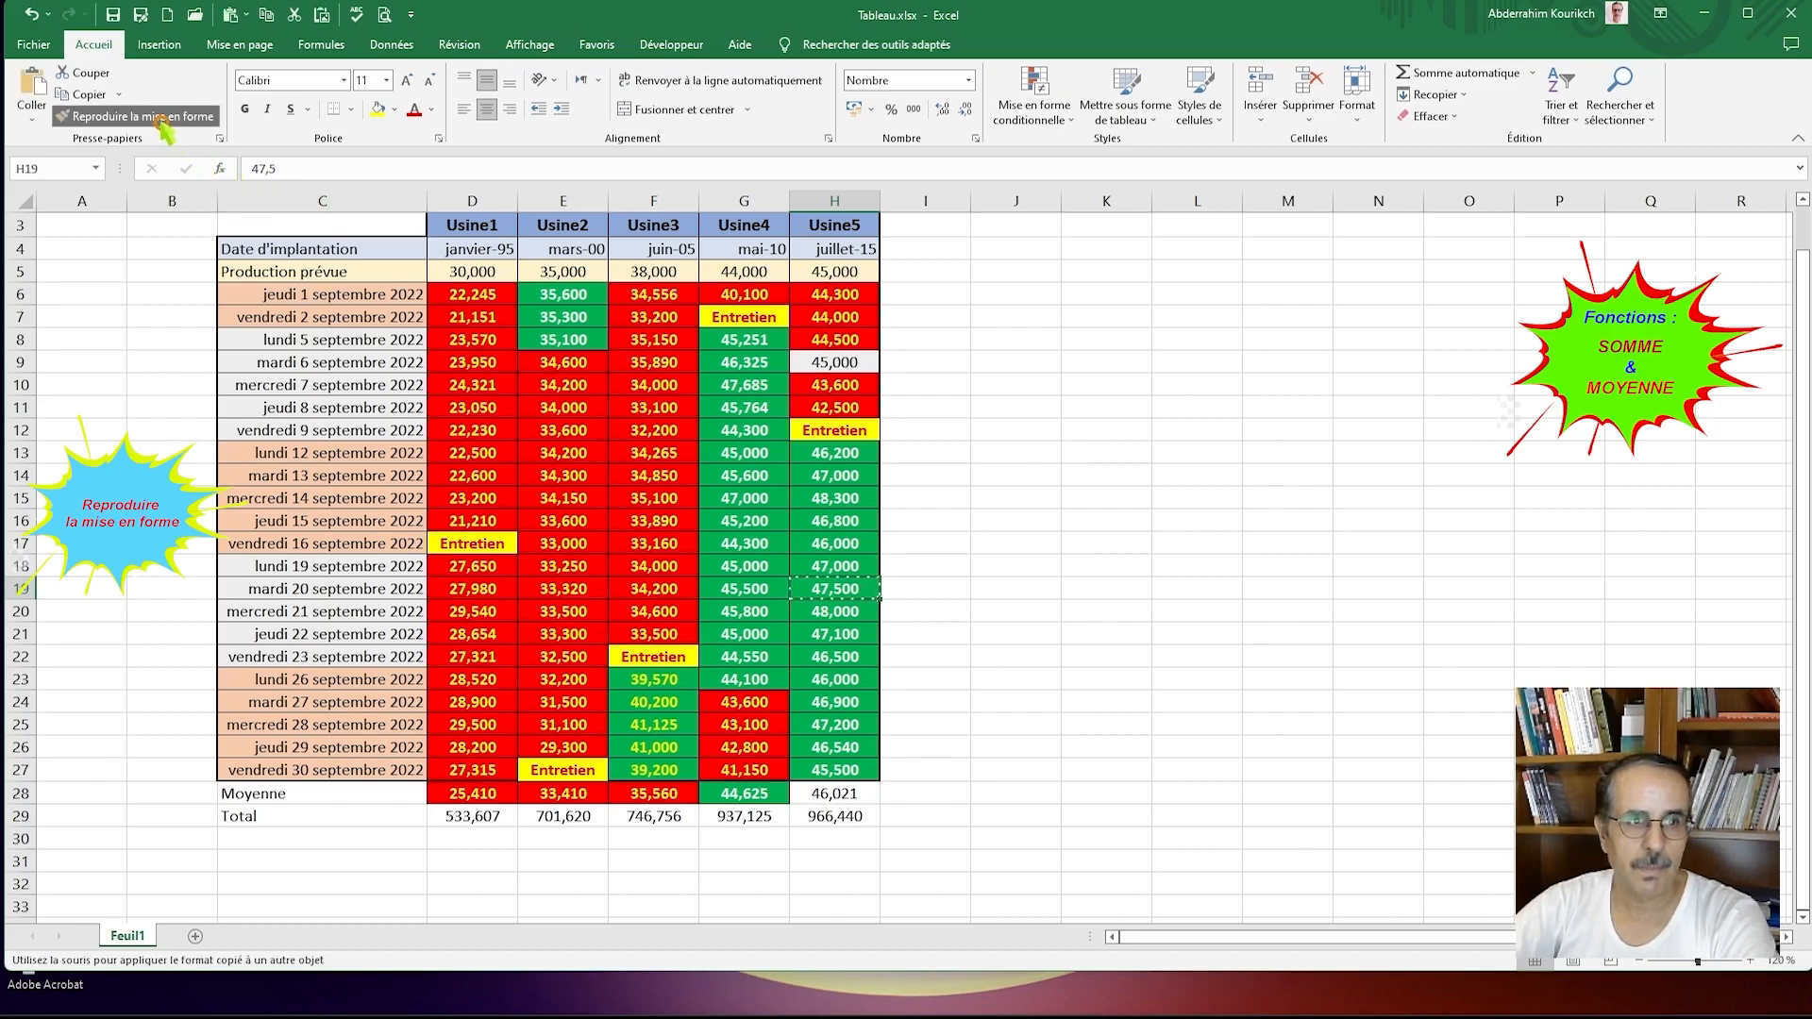
{"action": "left_click", "coordinate": [834, 793]}
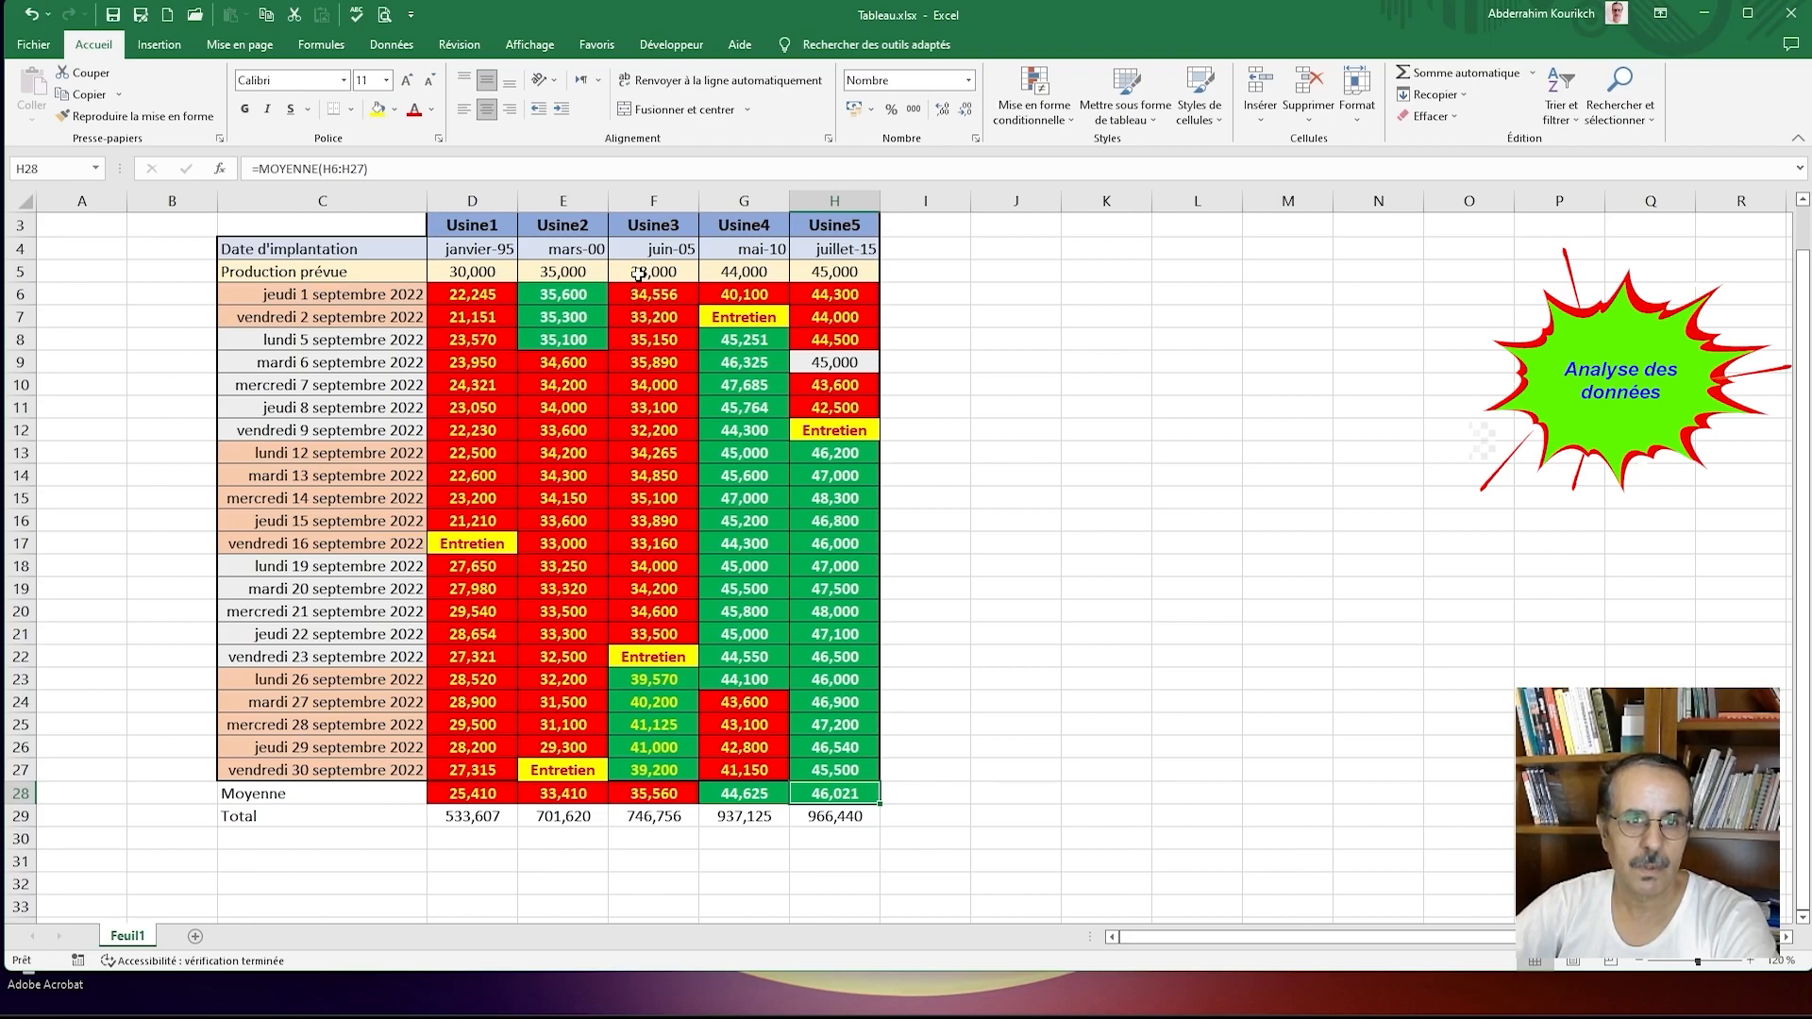
{"action": "left_click", "coordinate": [762, 797]}
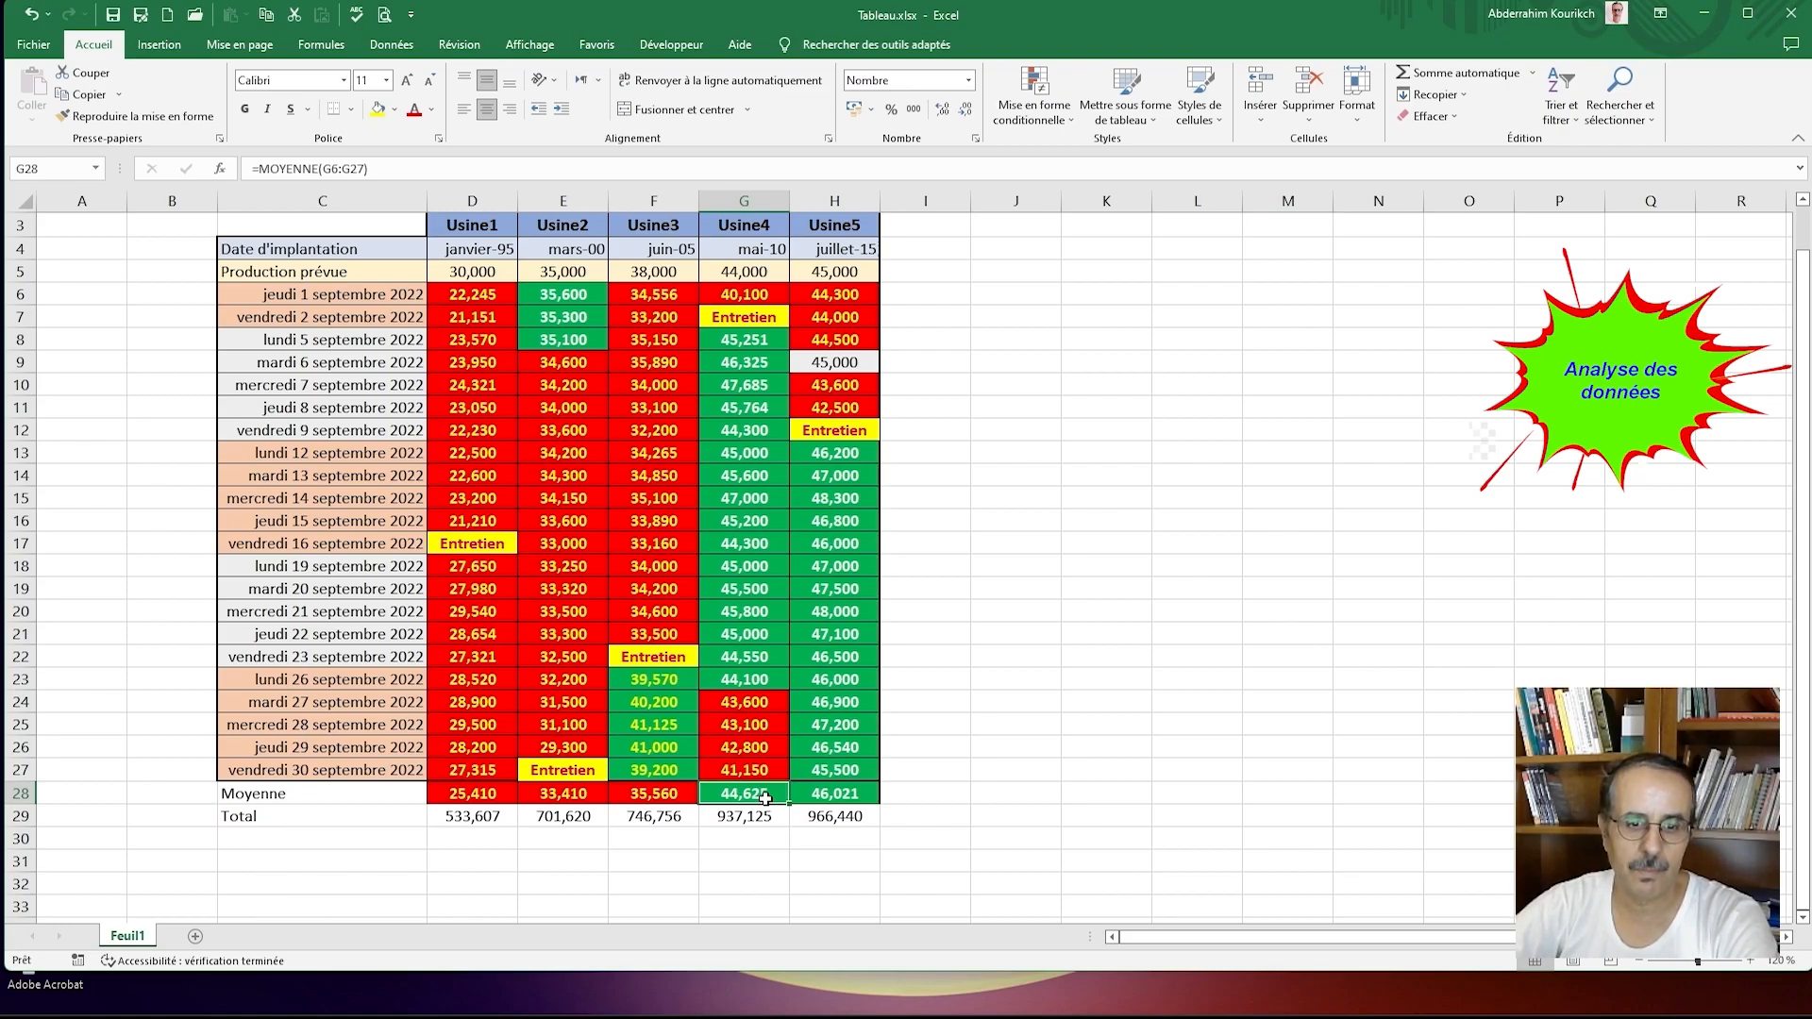
{"action": "left_click", "coordinate": [817, 796]}
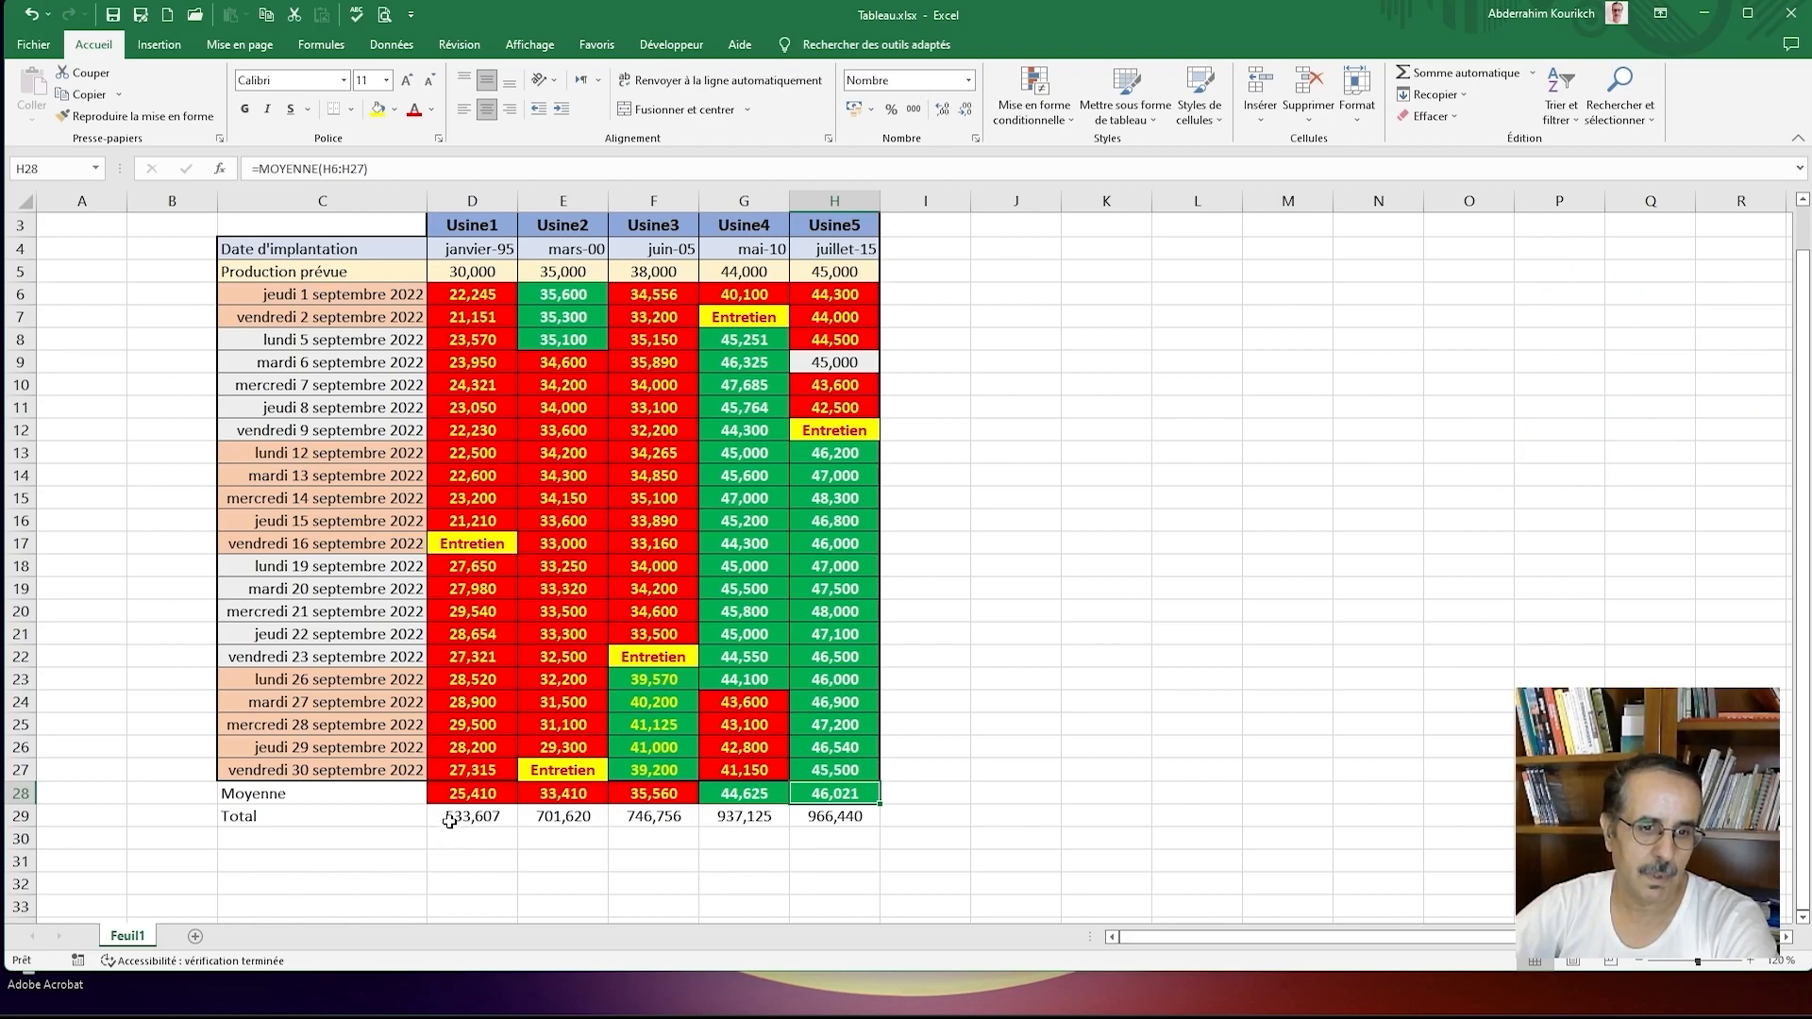
Step: Fill the Total row, from the label in C29 to H29, with the light blue used in the Date d'implantation row
{"action": "left_click_drag", "start_coordinate": [449, 817], "coordinate": [821, 817]}
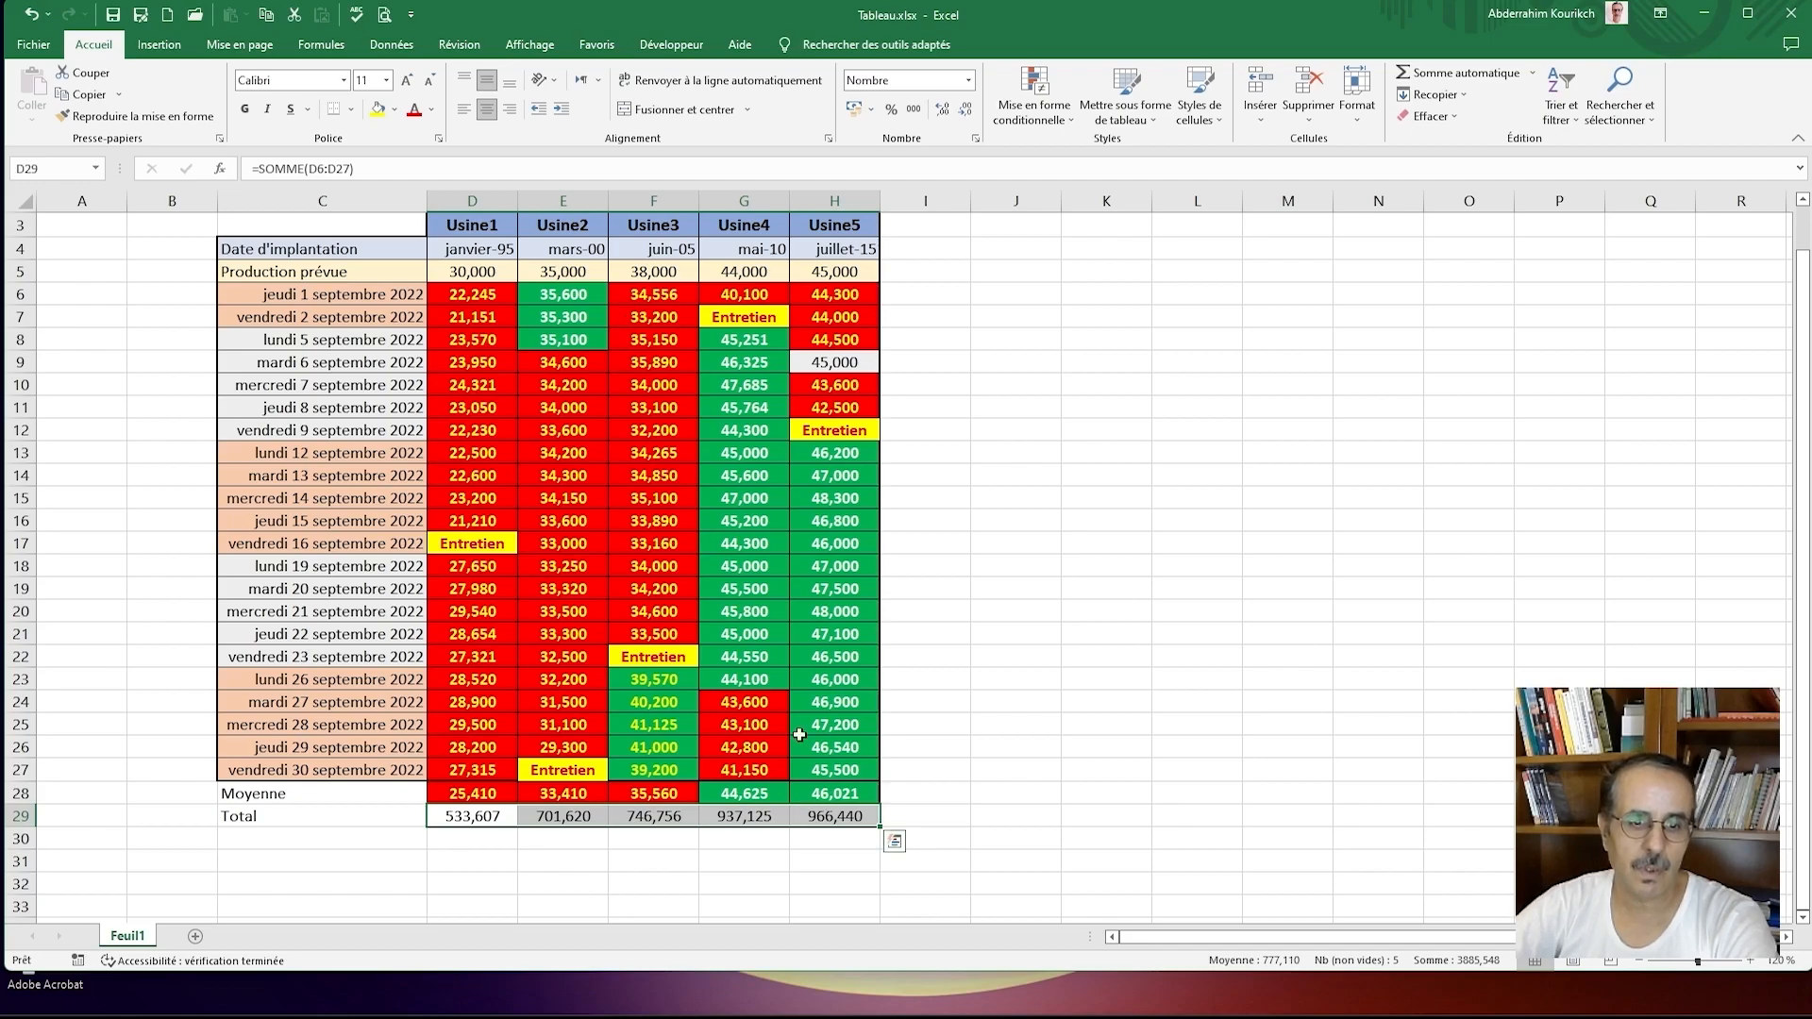
{"action": "left_click", "coordinate": [439, 250]}
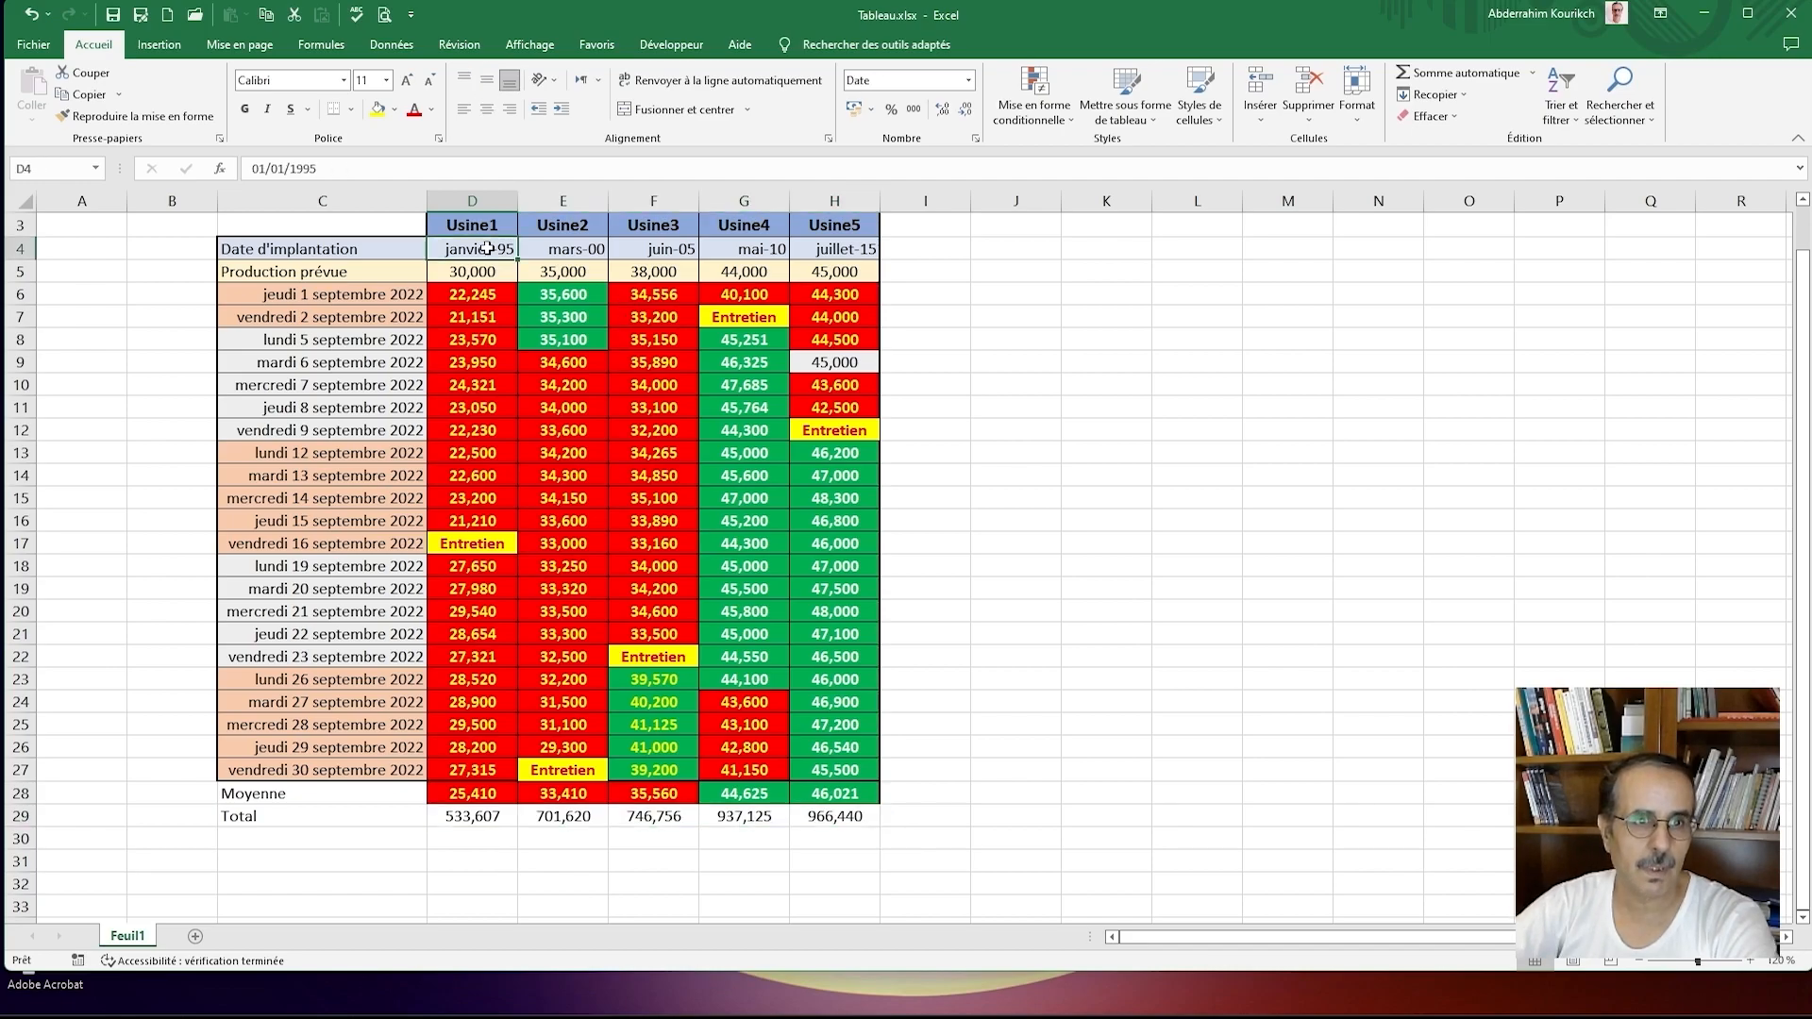
{"action": "left_click", "coordinate": [397, 110]}
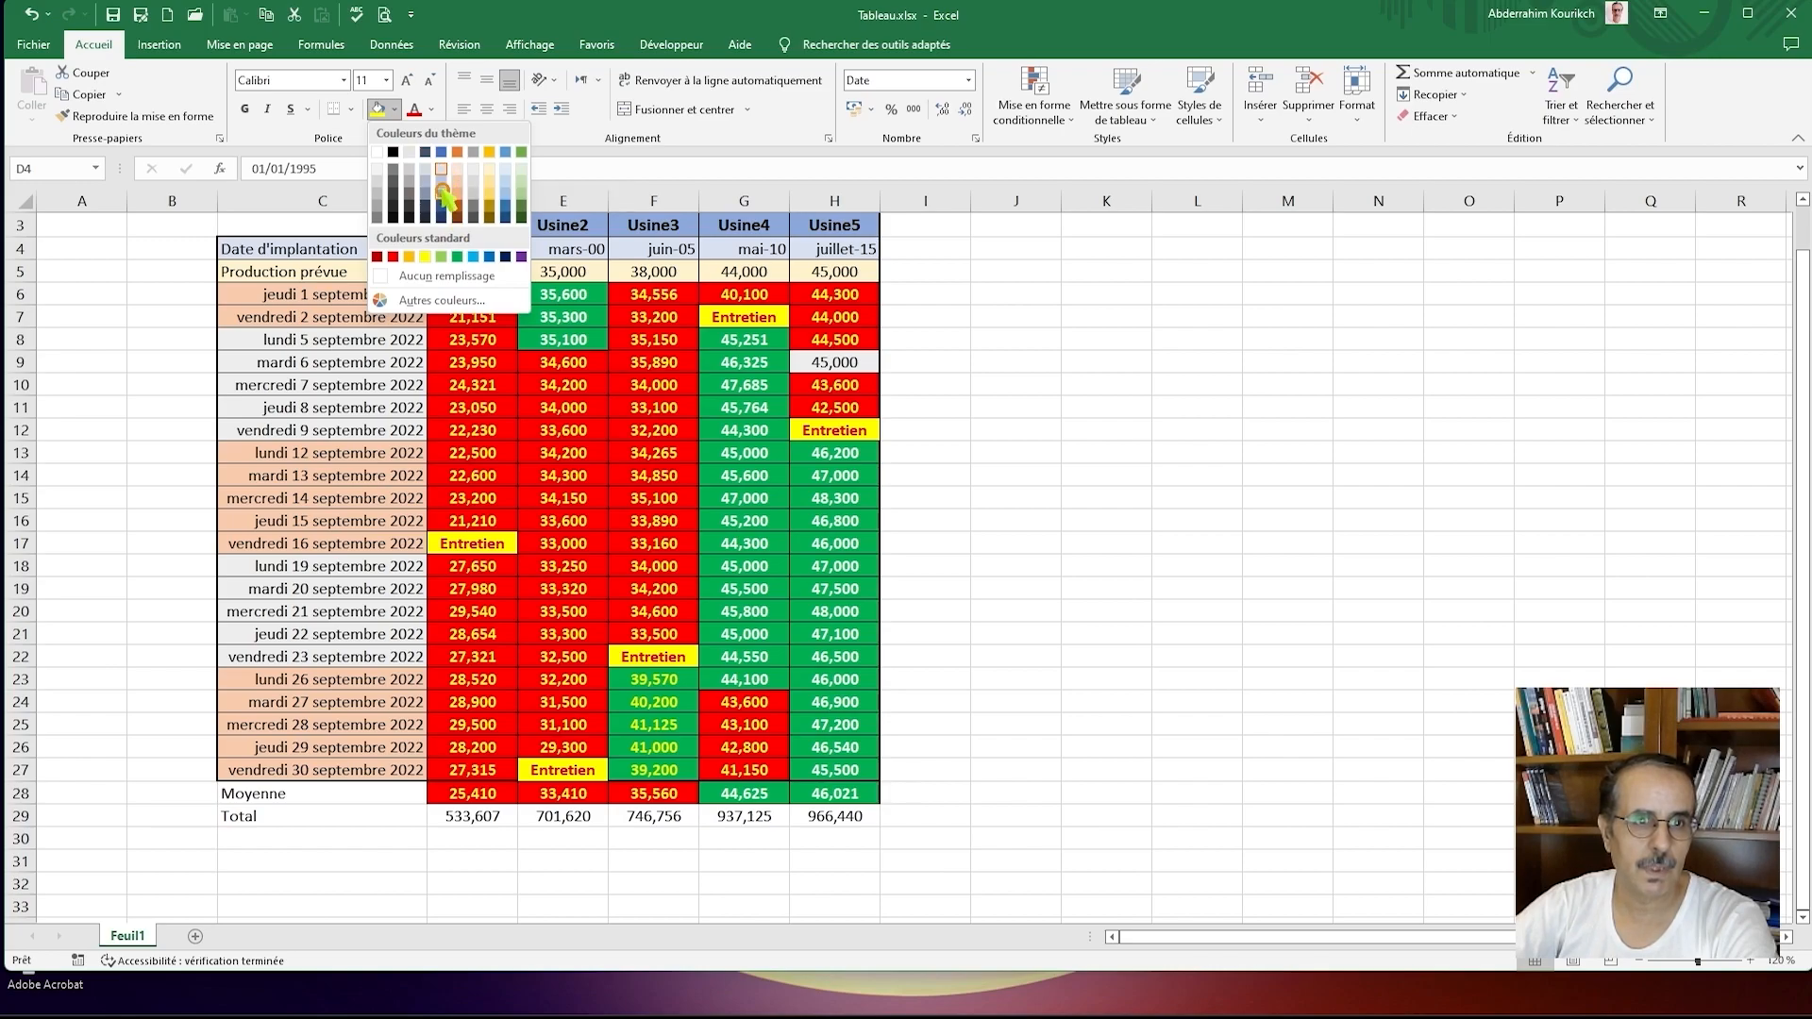
{"action": "left_click", "coordinate": [462, 815]}
{"action": "left_click", "coordinate": [465, 816]}
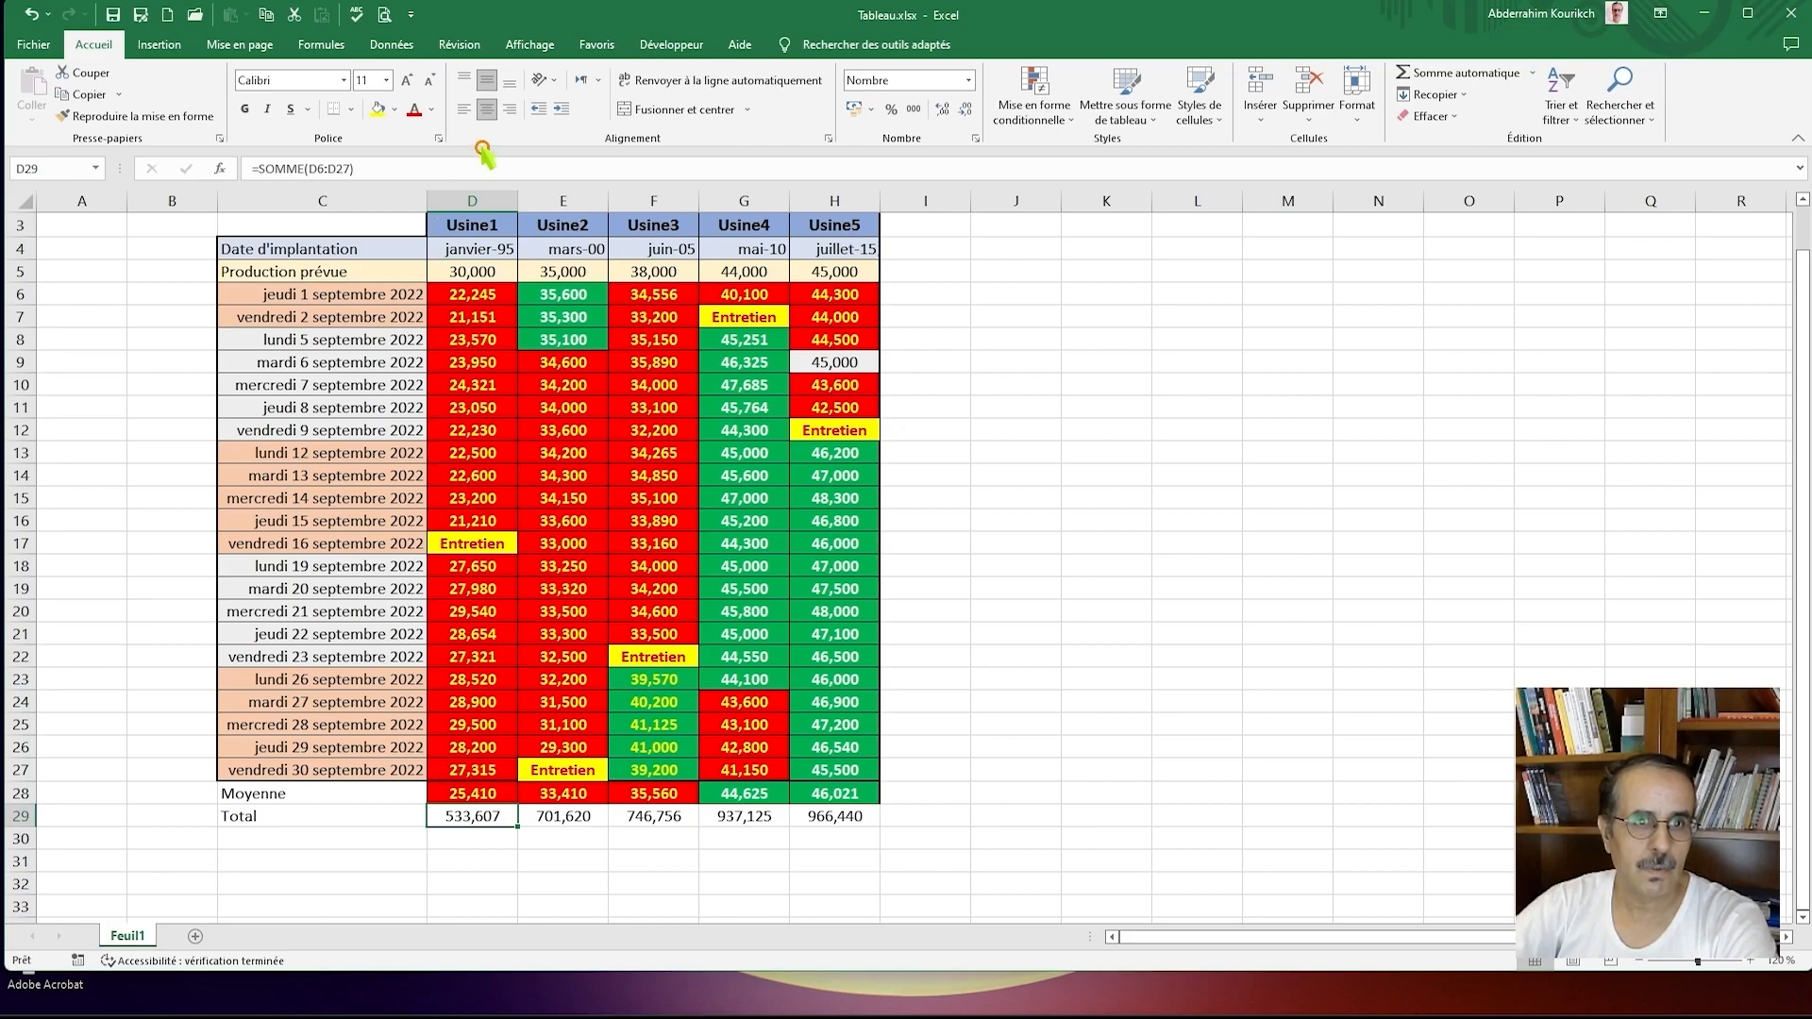
{"action": "left_click_drag", "start_coordinate": [468, 816], "coordinate": [834, 816]}
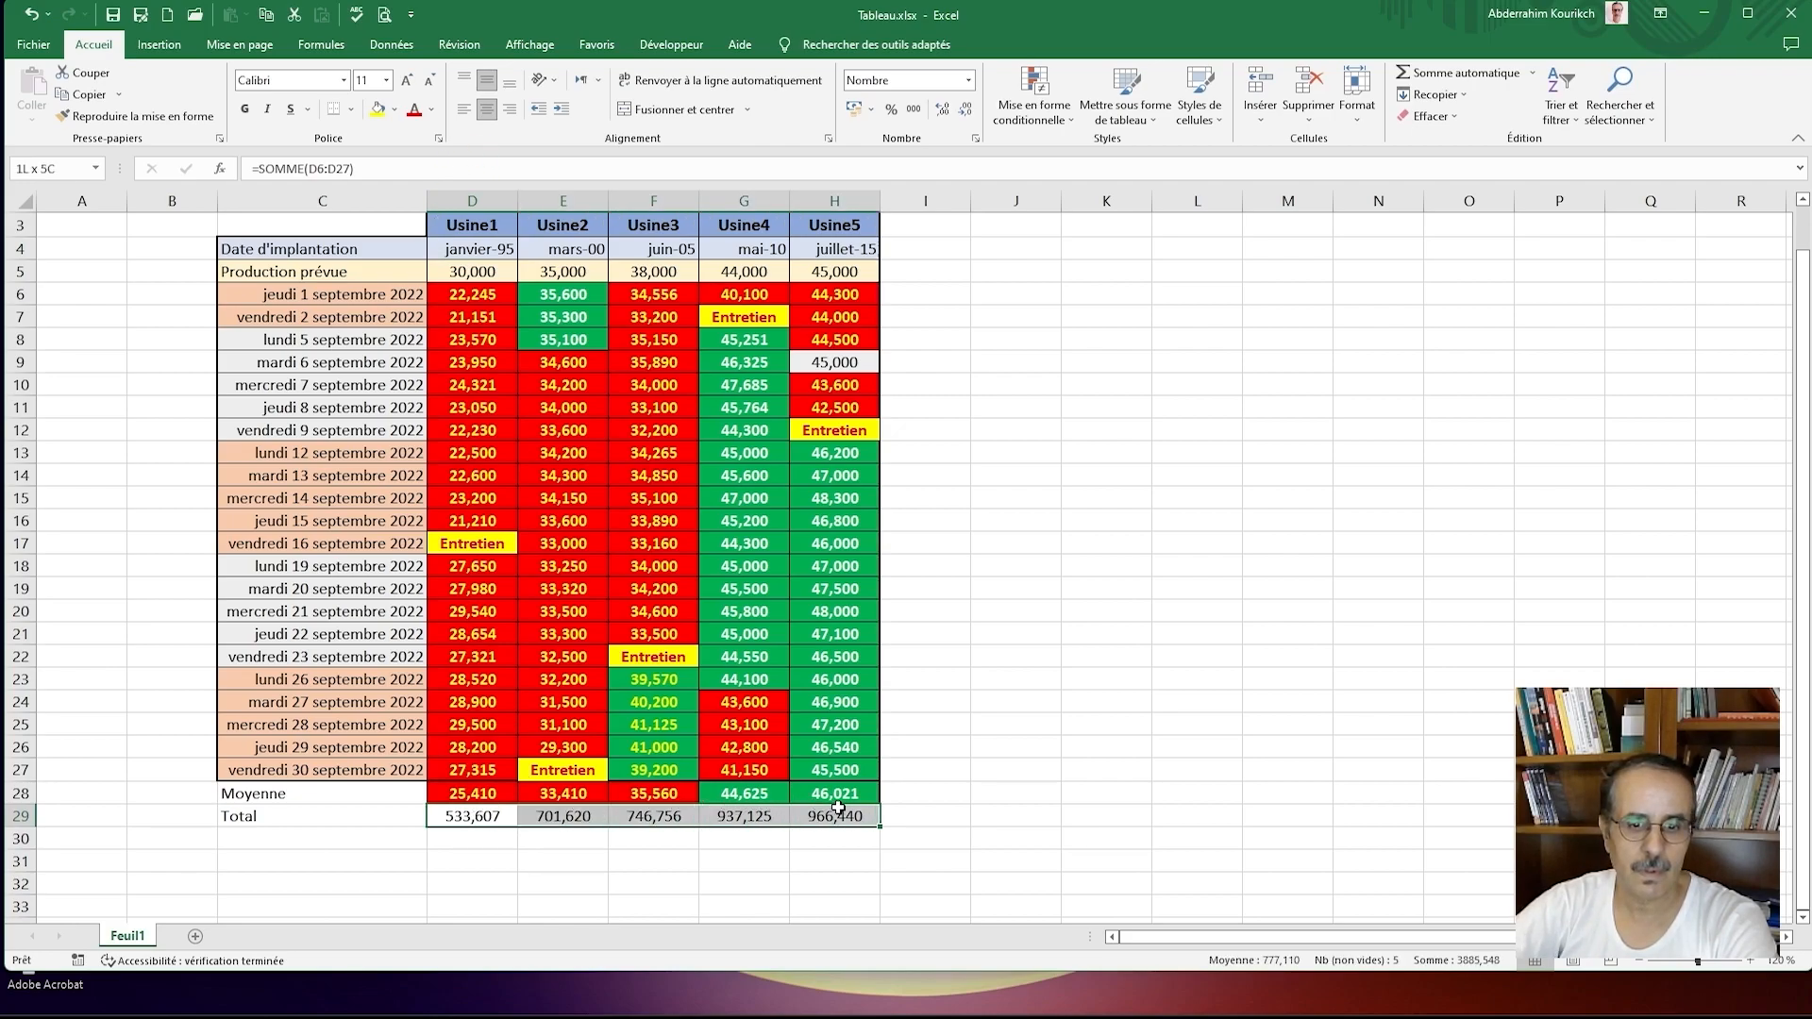
{"action": "left_click", "coordinate": [395, 111]}
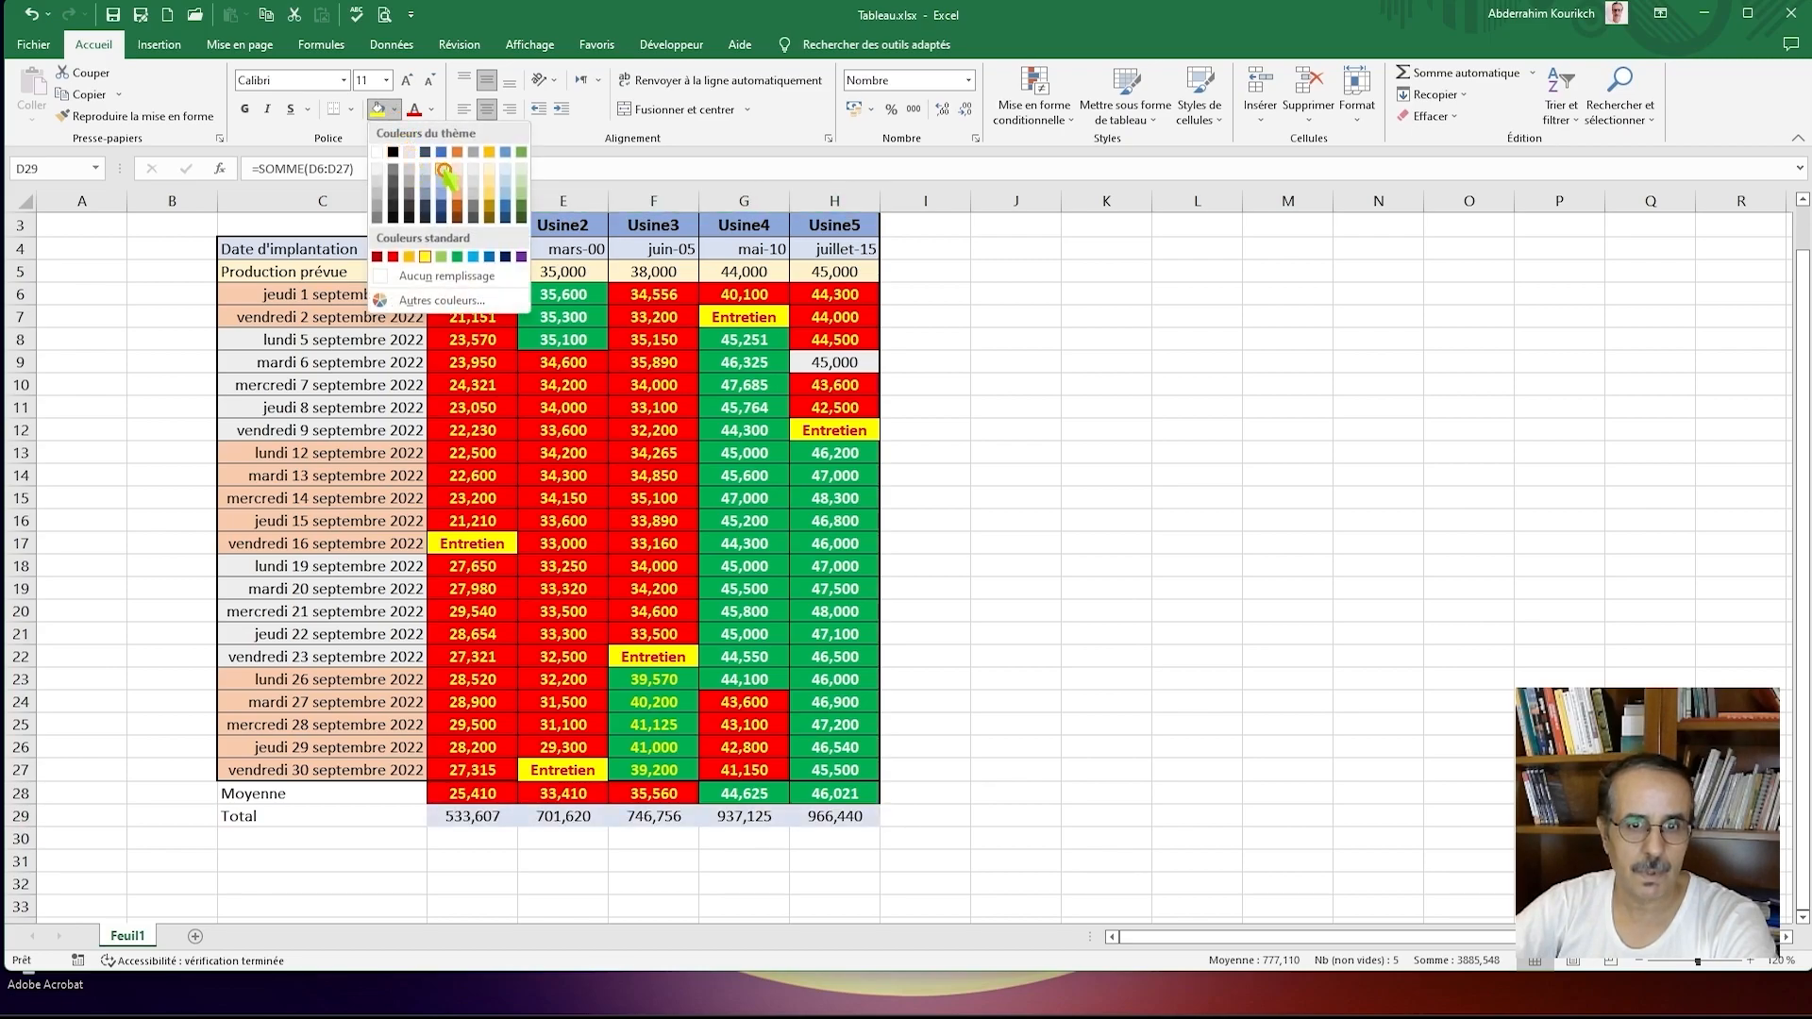
{"action": "left_click", "coordinate": [443, 171]}
{"action": "left_click", "coordinate": [274, 817]}
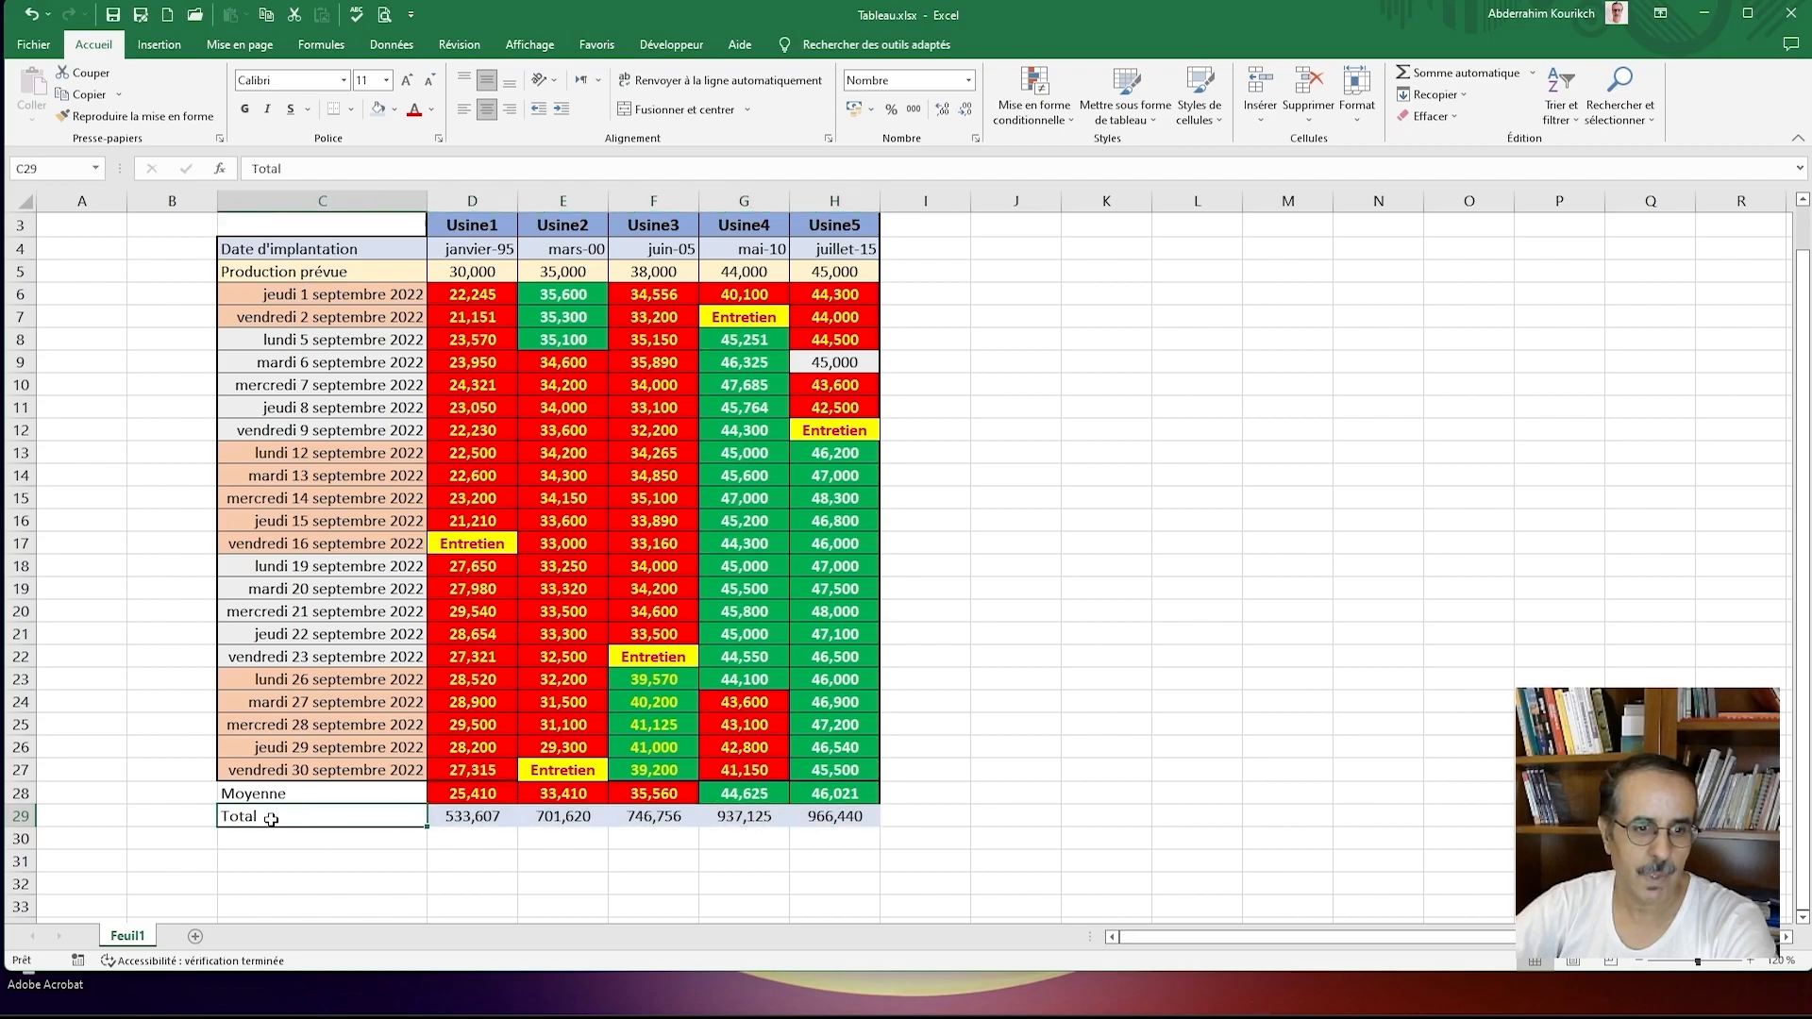
{"action": "left_click", "coordinate": [378, 111]}
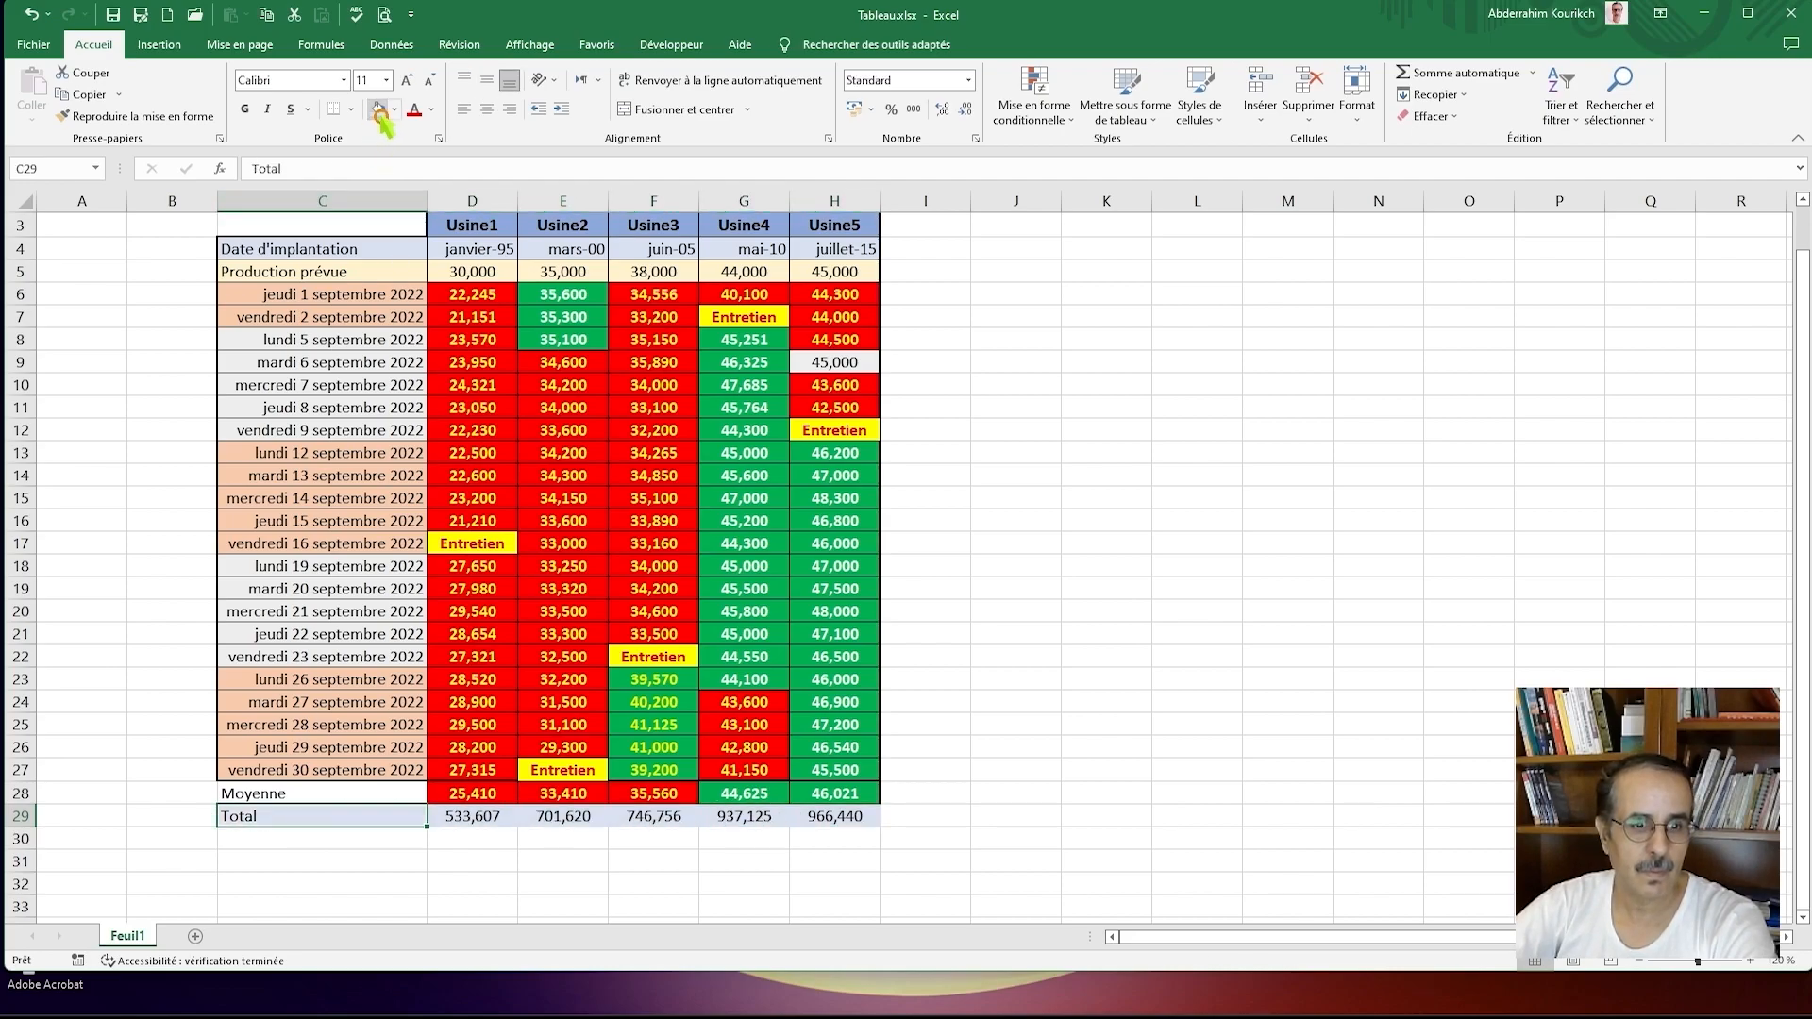
{"action": "left_click", "coordinate": [1019, 634]}
Step: Fill the Moyenne label in C28 with the lightest green theme colour
{"action": "left_click", "coordinate": [333, 790]}
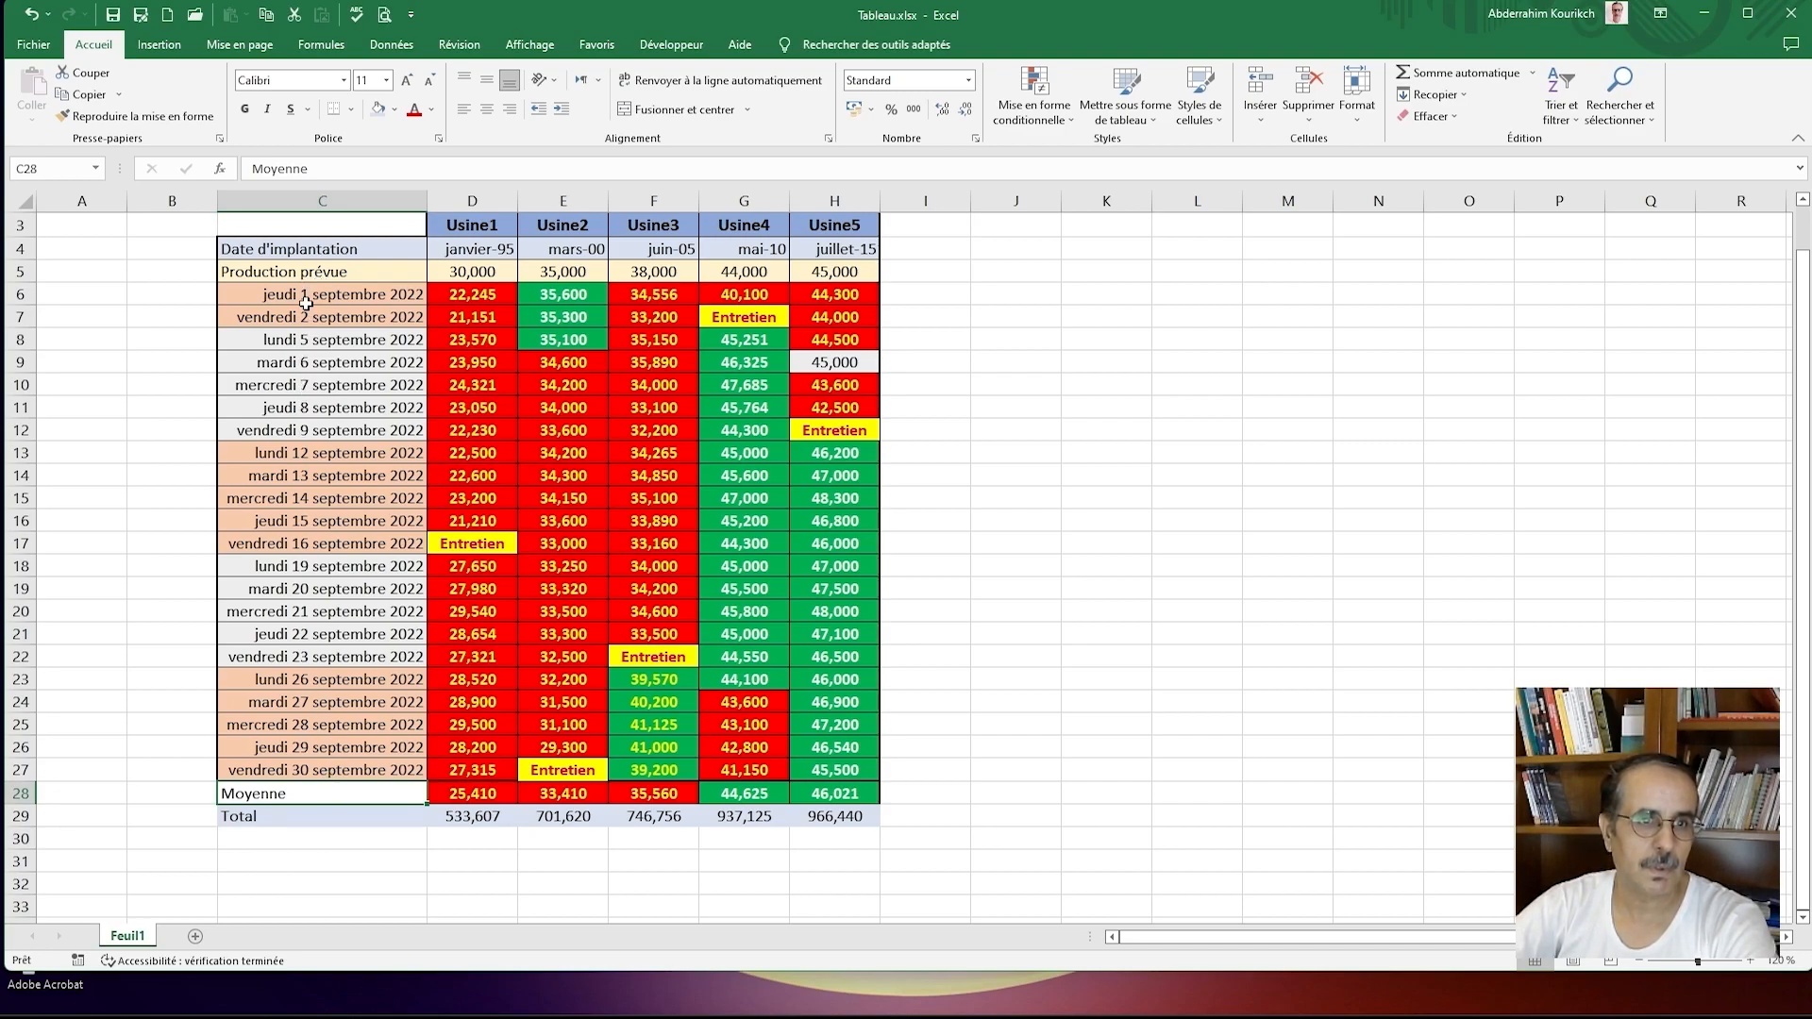
{"action": "left_click", "coordinate": [395, 110]}
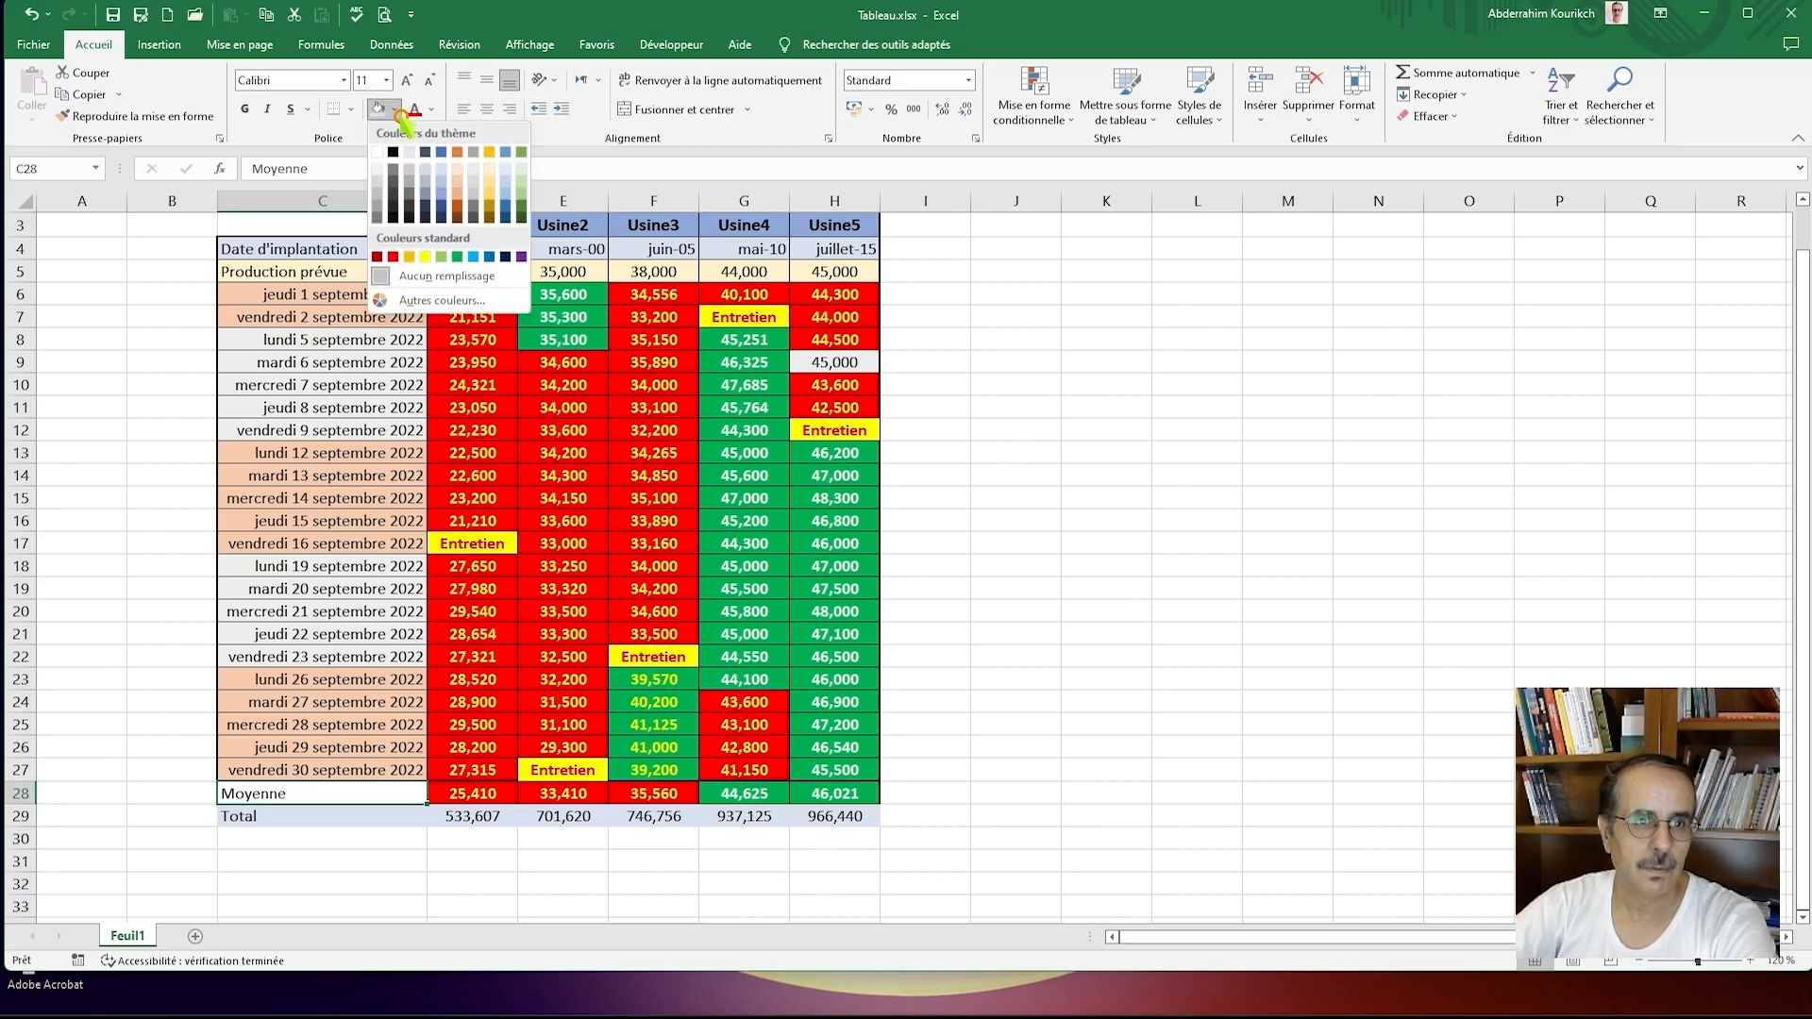
{"action": "left_click", "coordinate": [520, 170]}
{"action": "left_click", "coordinate": [1137, 565]}
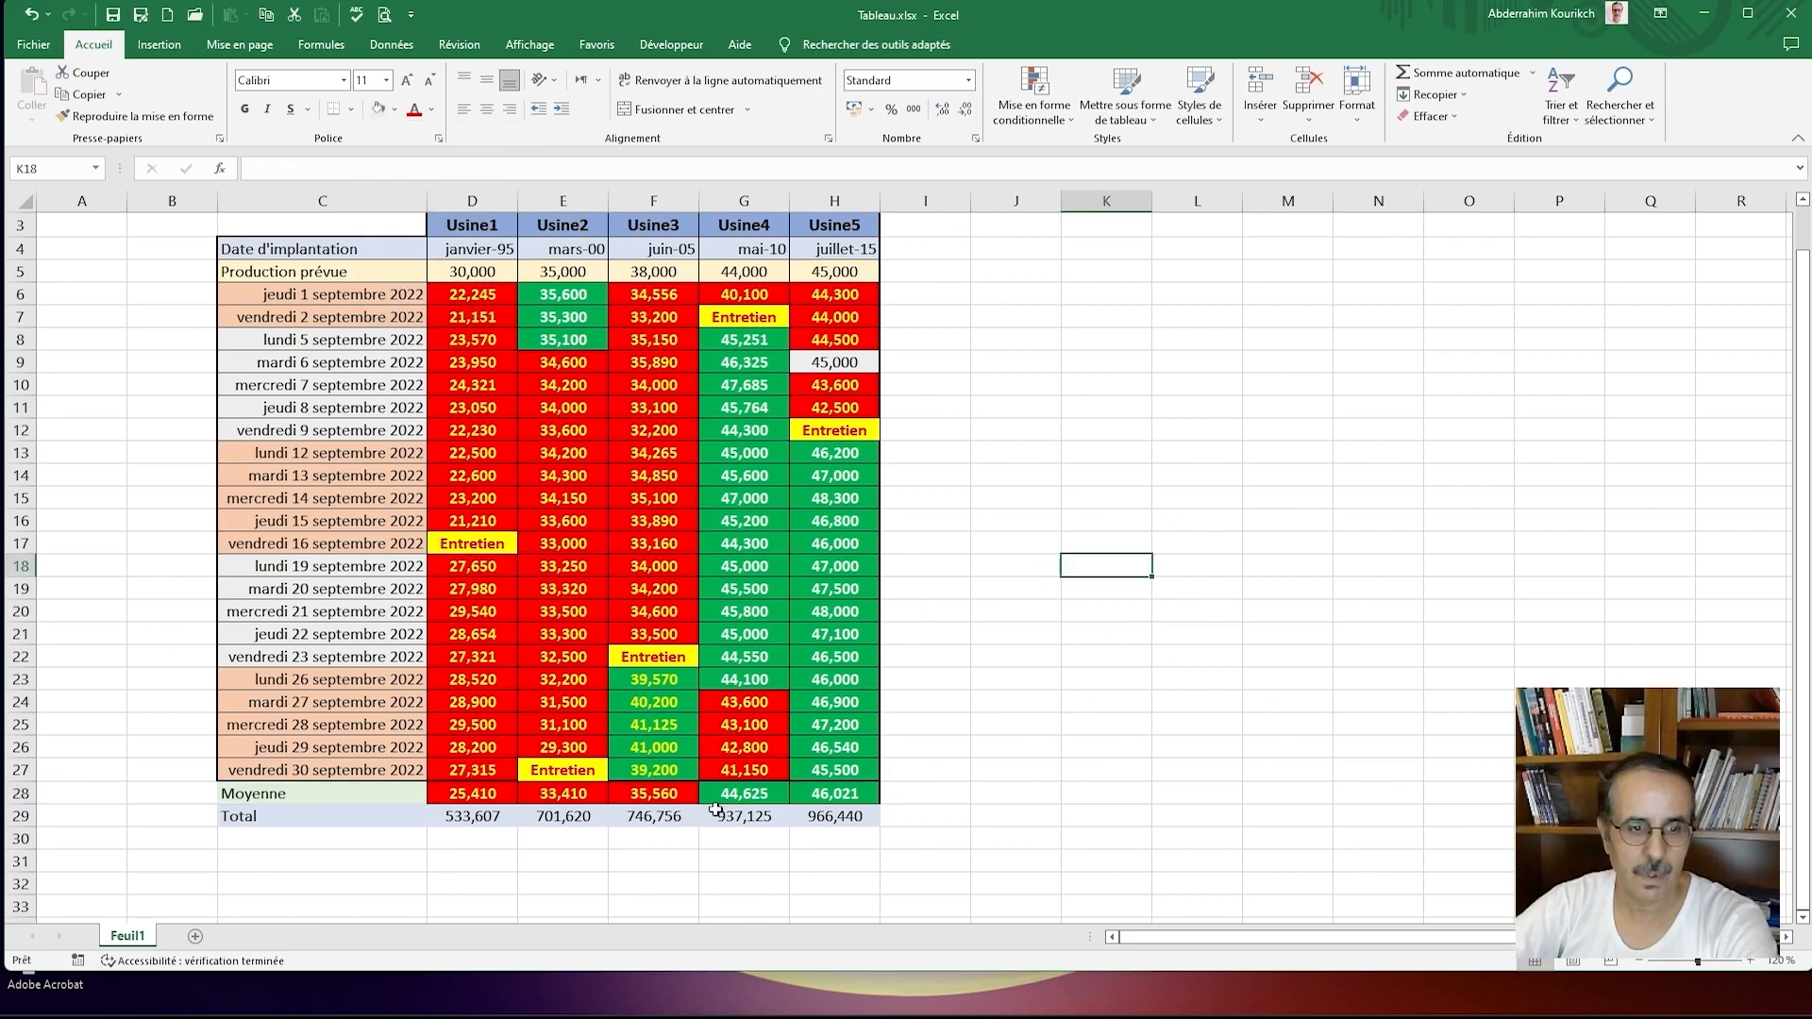
Step: Apply all borders to the Moyenne and Total rows, C28 to H29
{"action": "scroll", "coordinate": [362, 845], "scroll_direction": "down", "scroll_amount": 1}
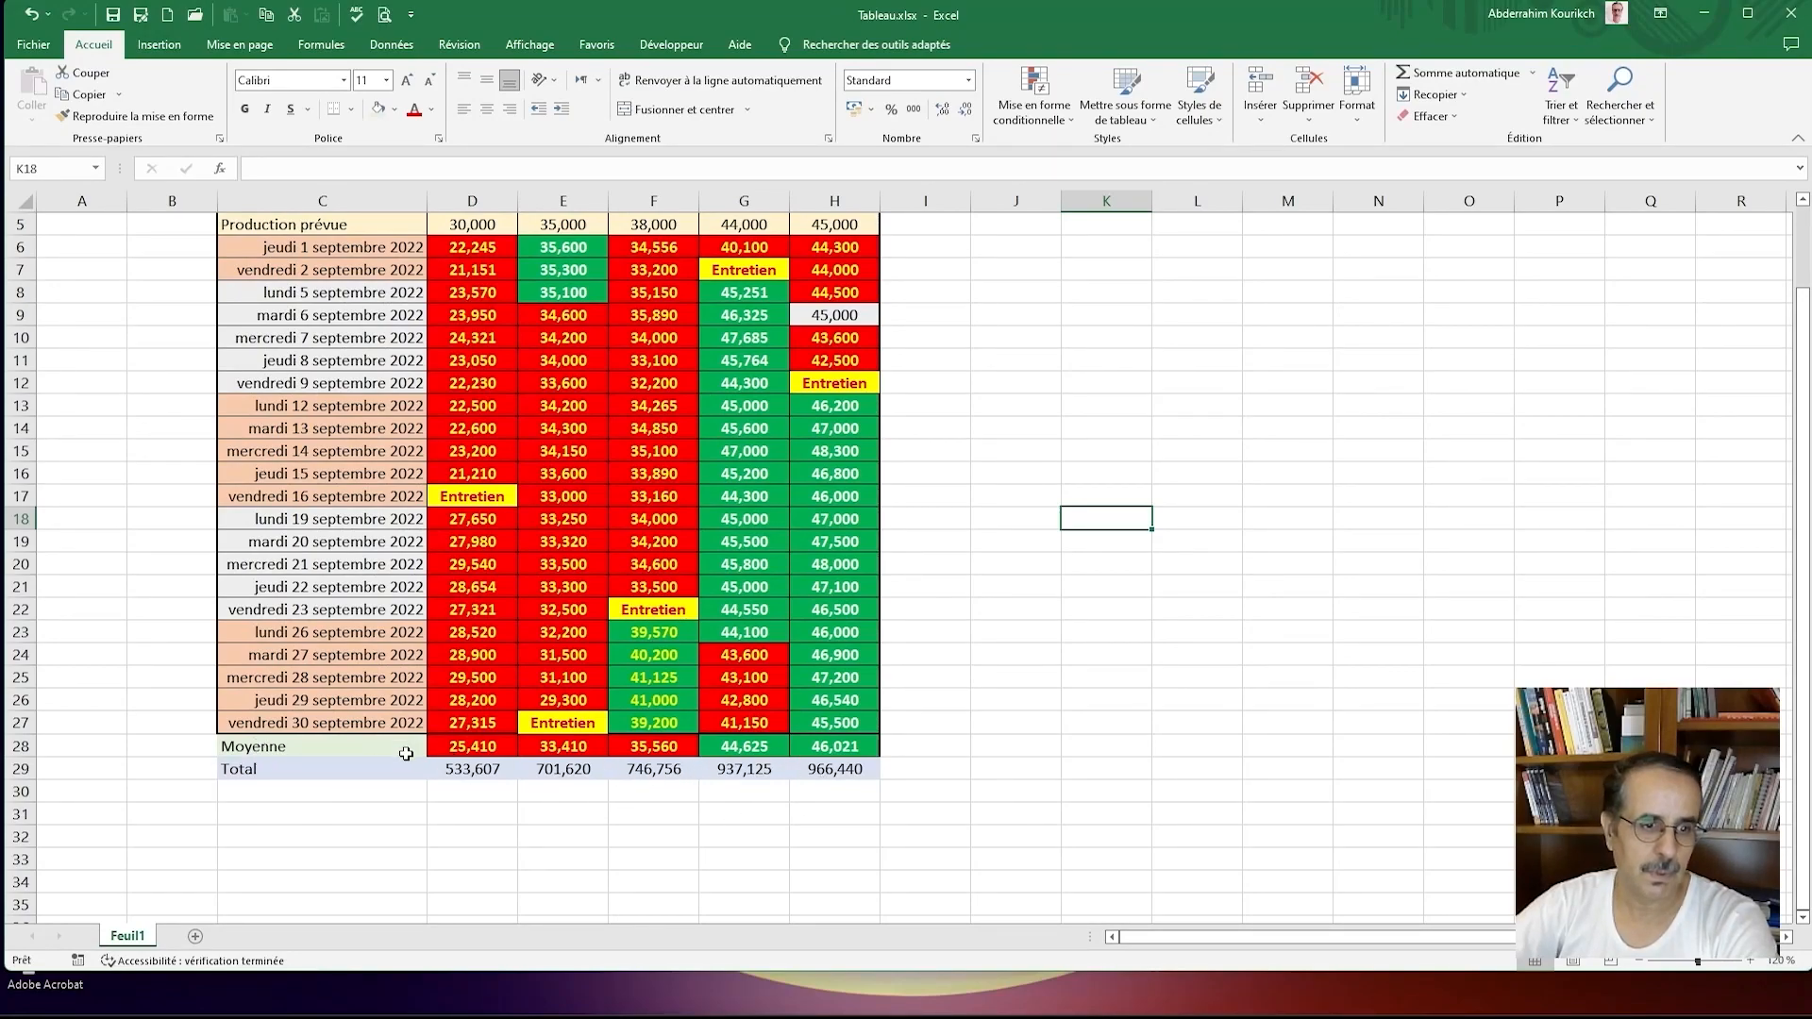
{"action": "left_click_drag", "start_coordinate": [253, 743], "coordinate": [841, 767]}
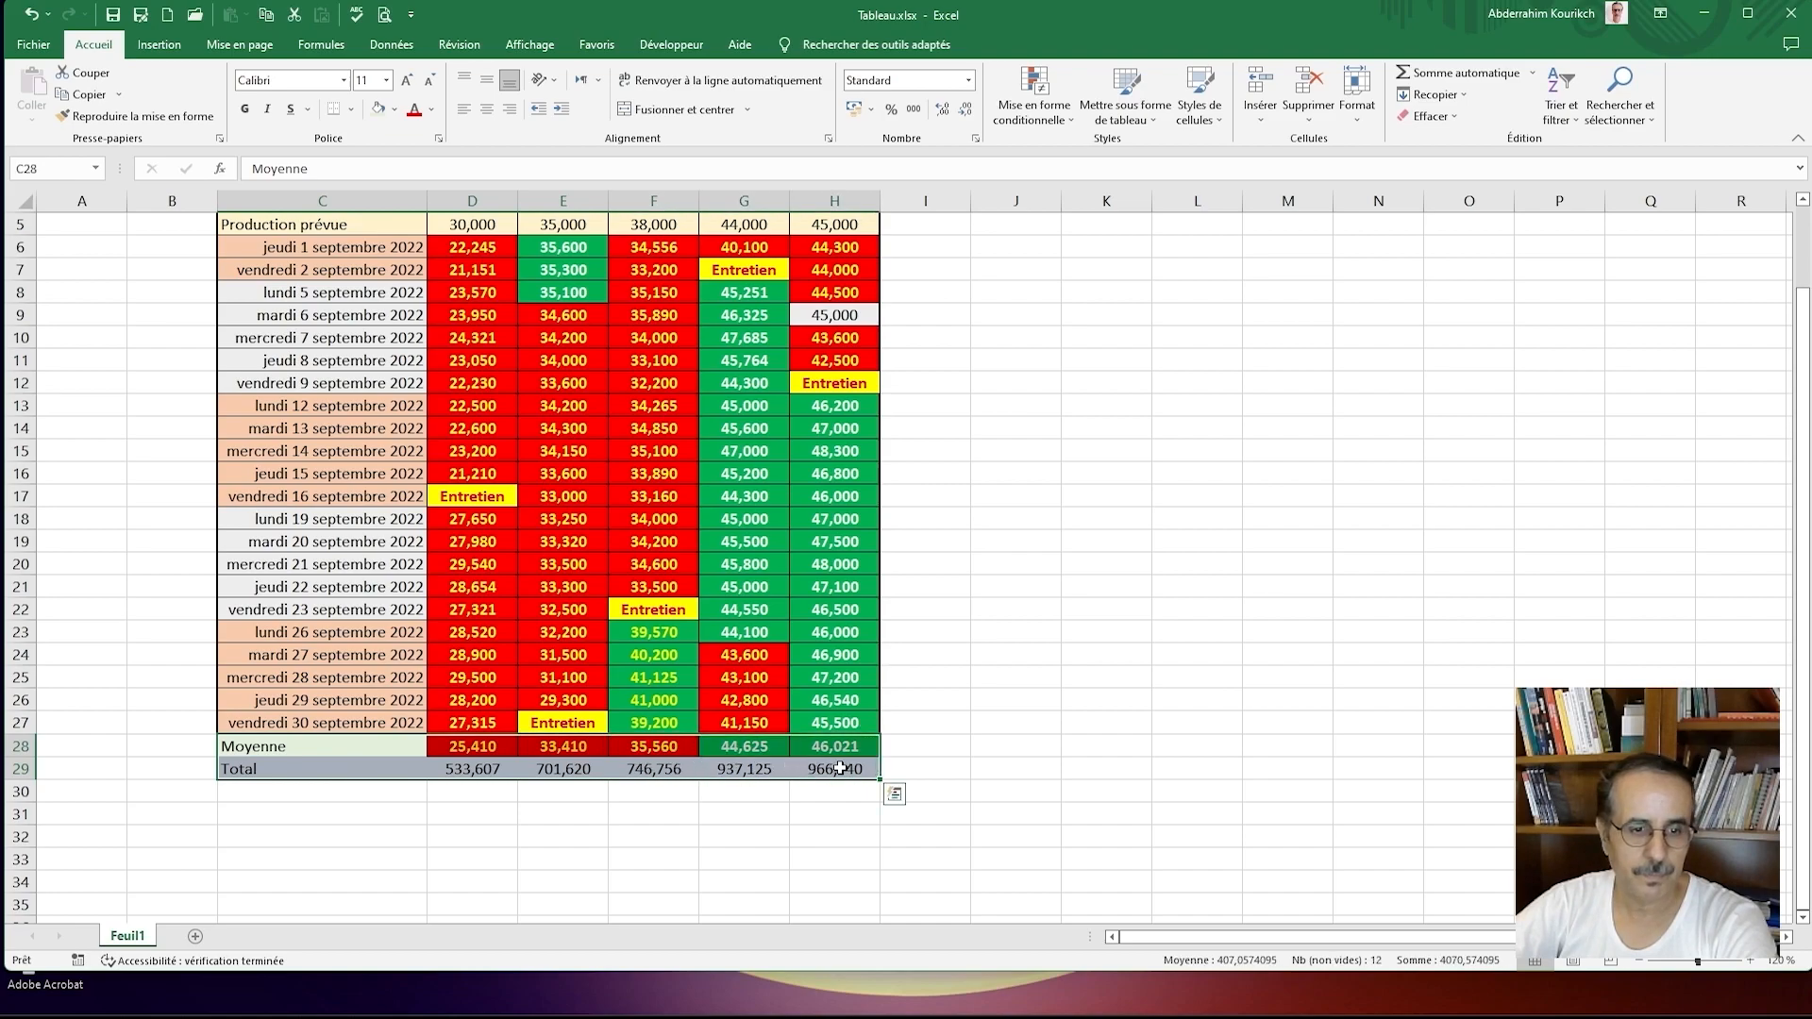
{"action": "left_click", "coordinate": [355, 113]}
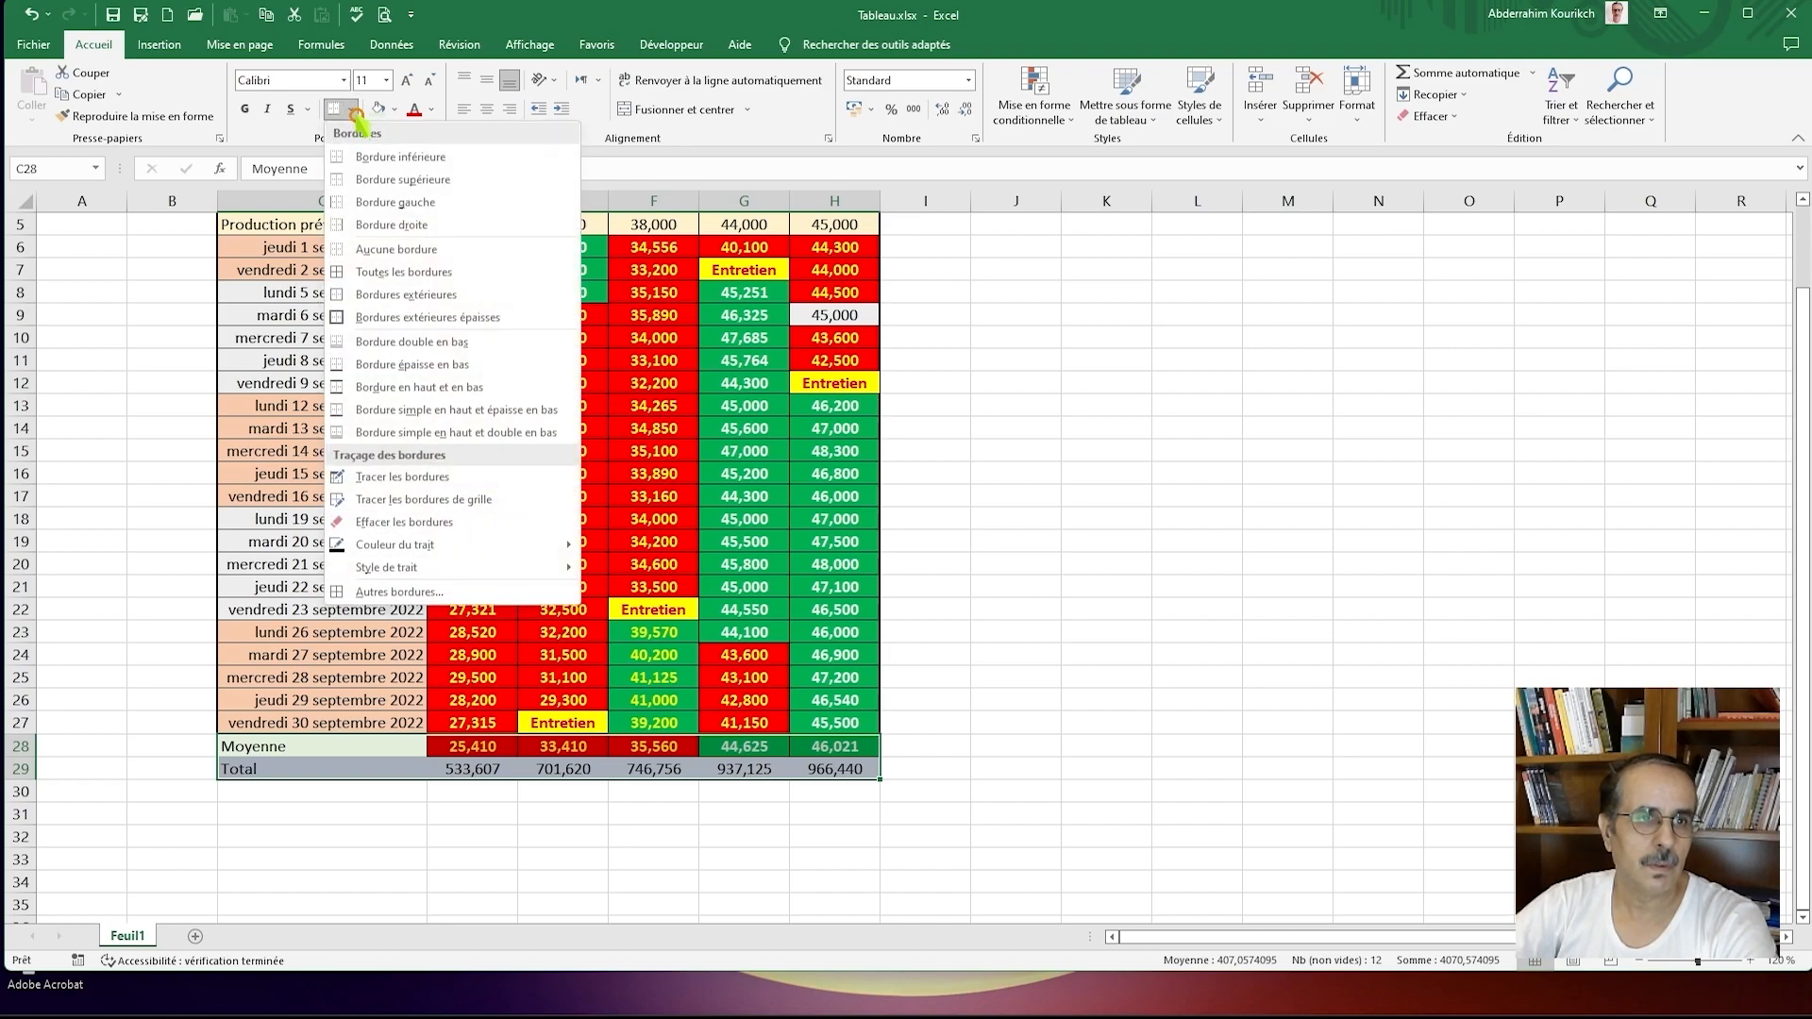
{"action": "left_click", "coordinate": [359, 277]}
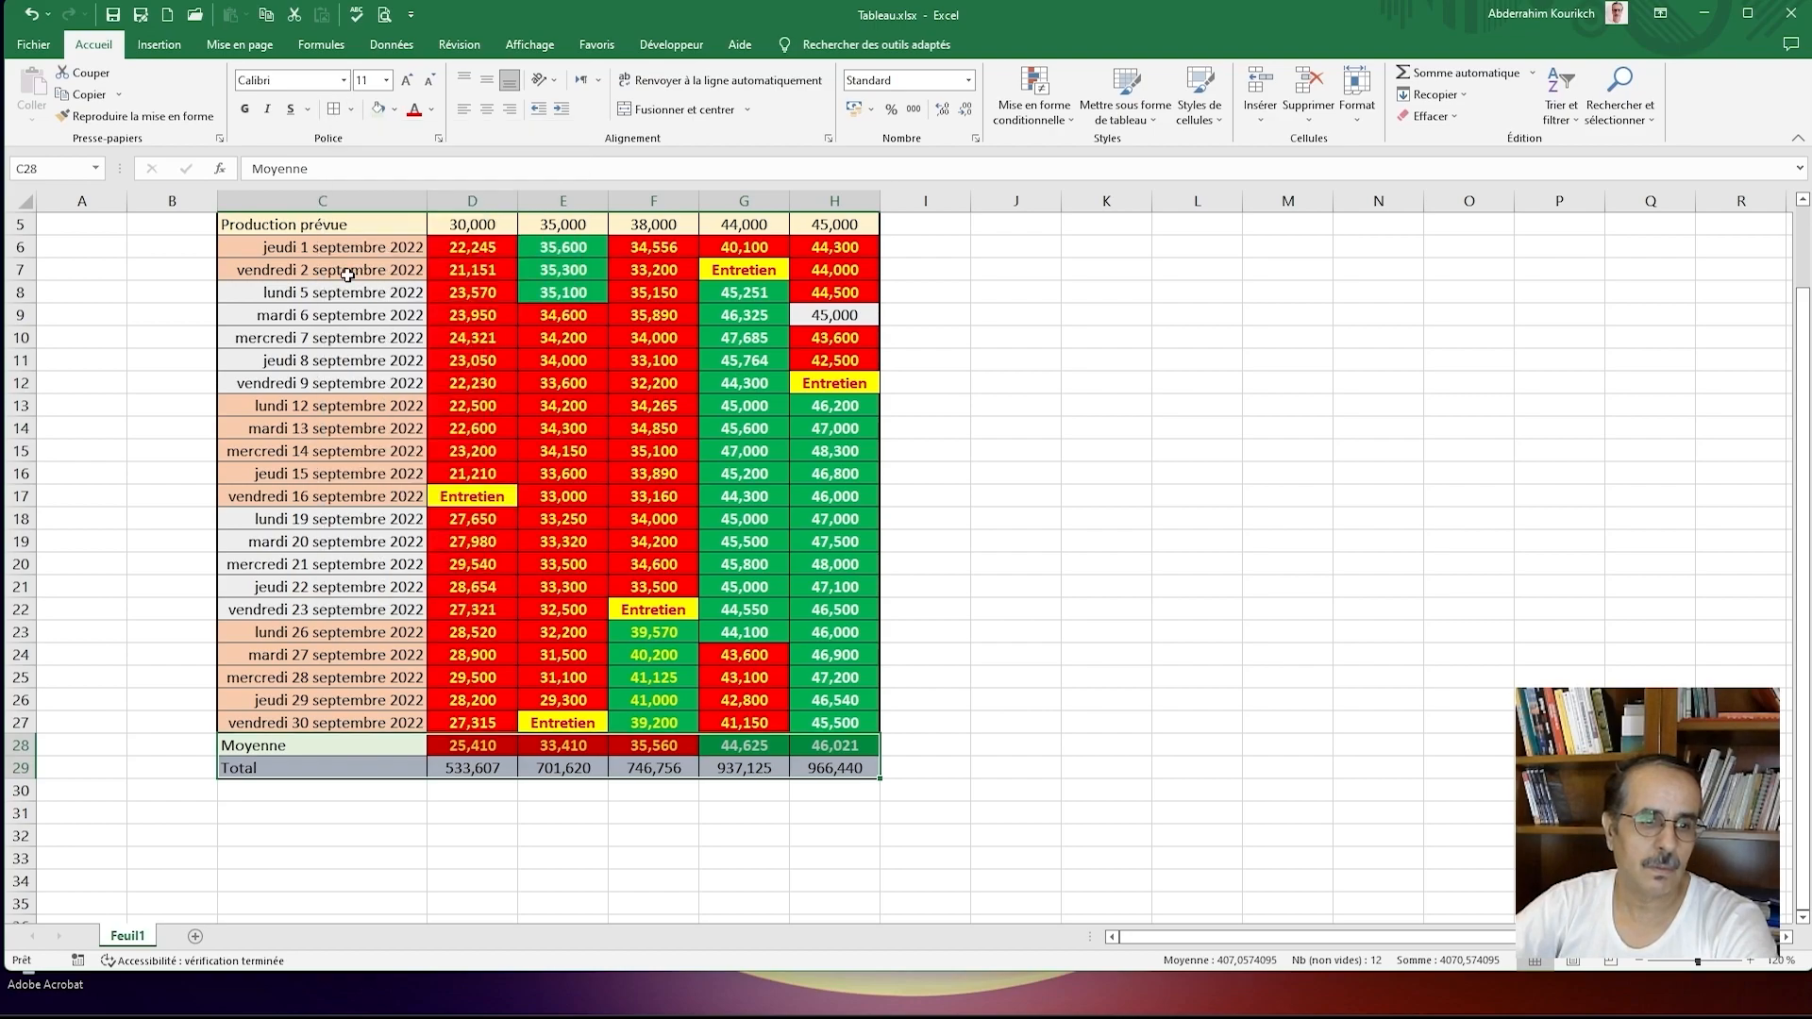
{"action": "left_click", "coordinate": [702, 827]}
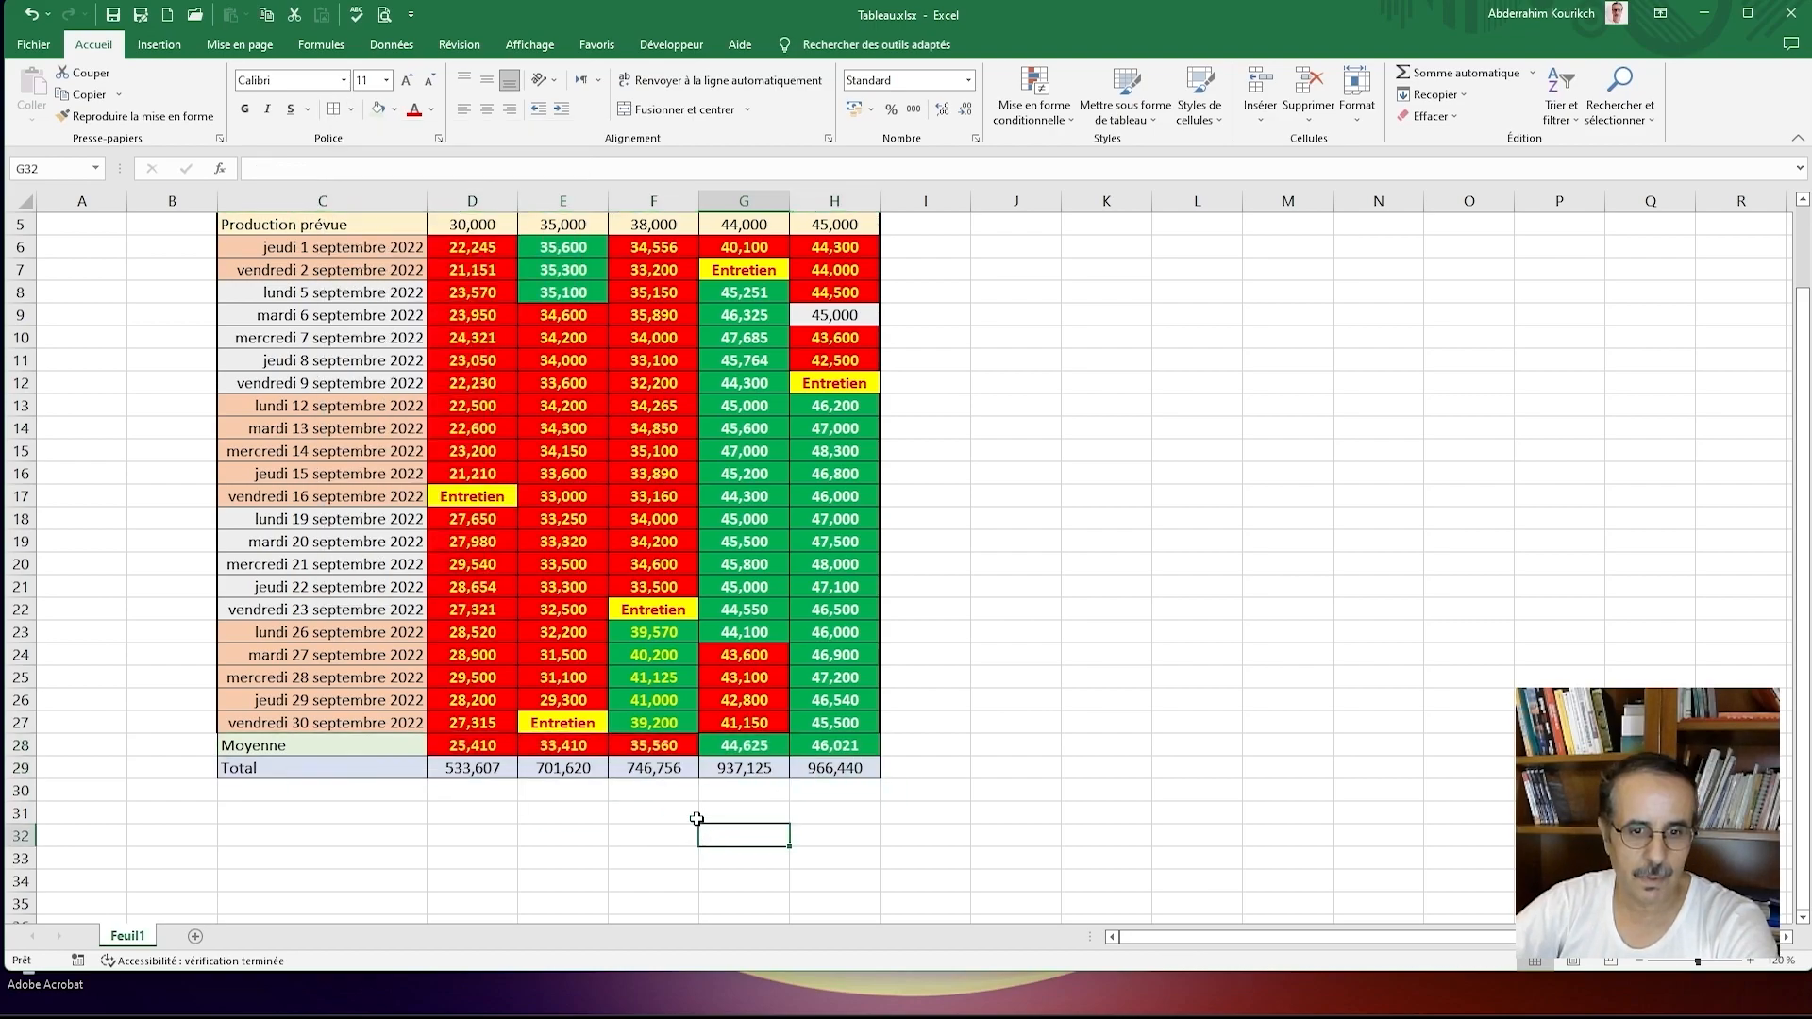
{"action": "left_click", "coordinate": [614, 786]}
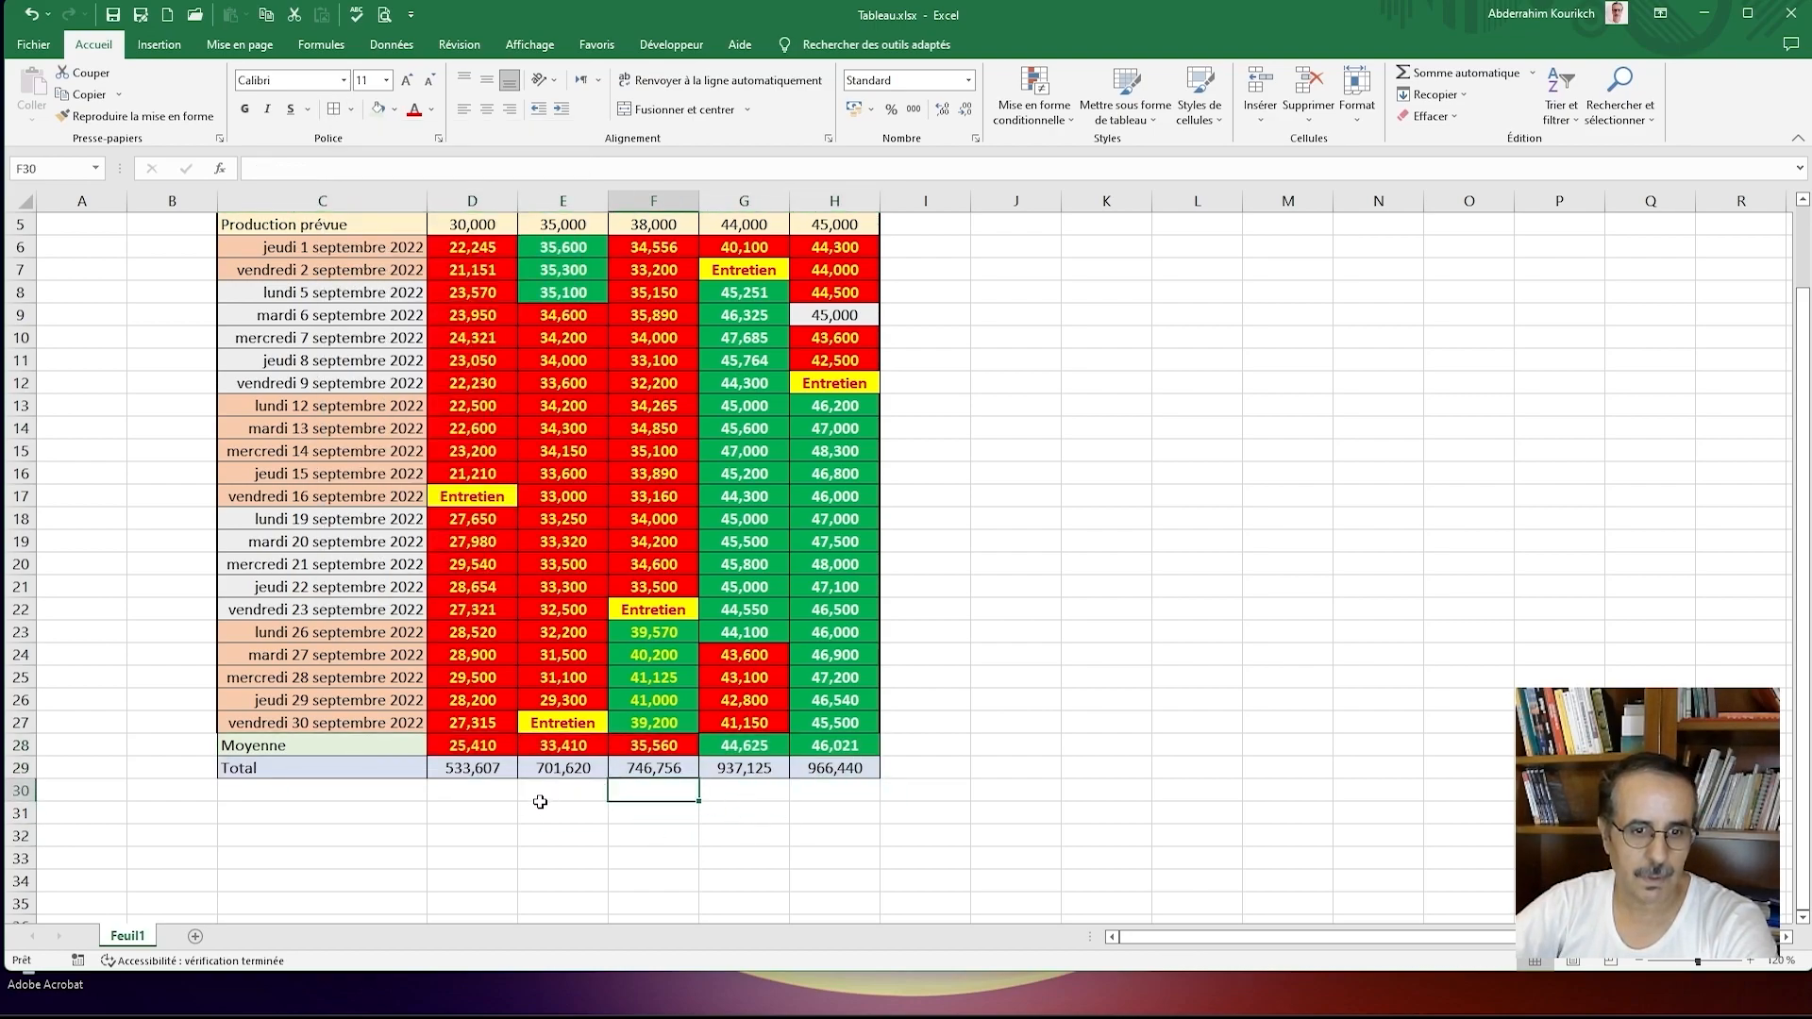
{"action": "left_click", "coordinate": [354, 766]}
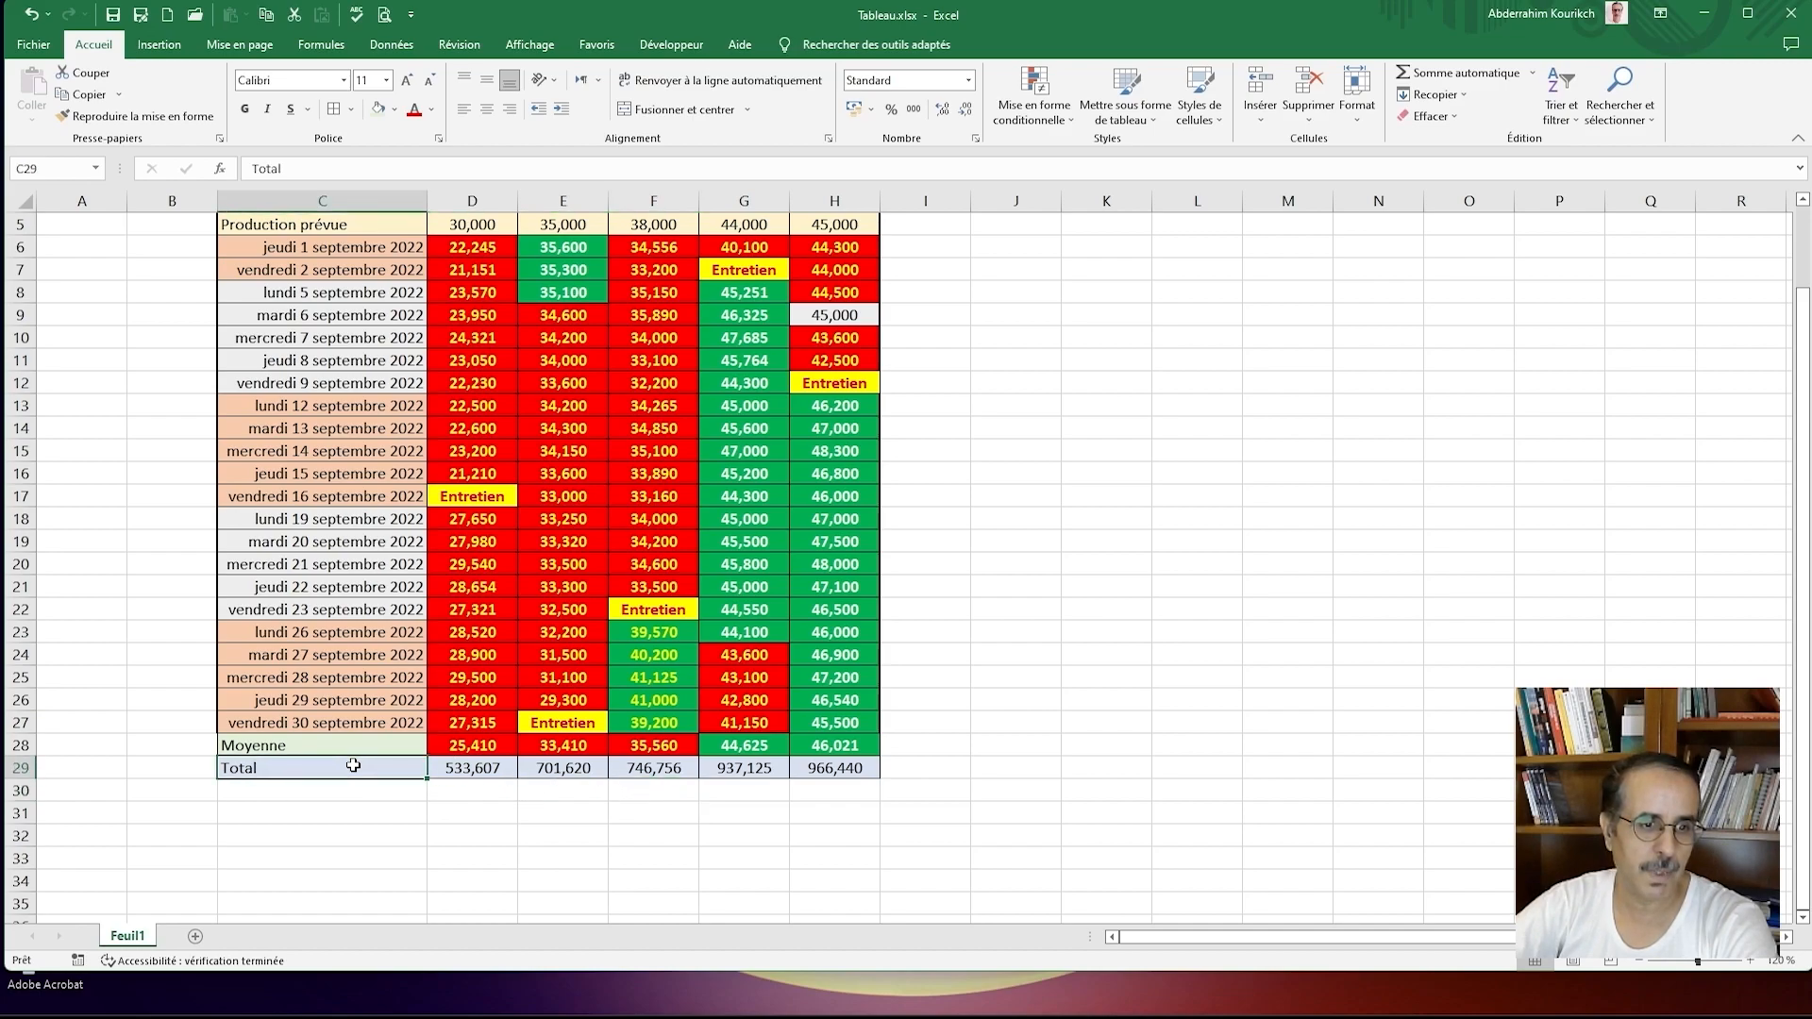
{"action": "left_click_drag", "start_coordinate": [289, 740], "coordinate": [807, 762]}
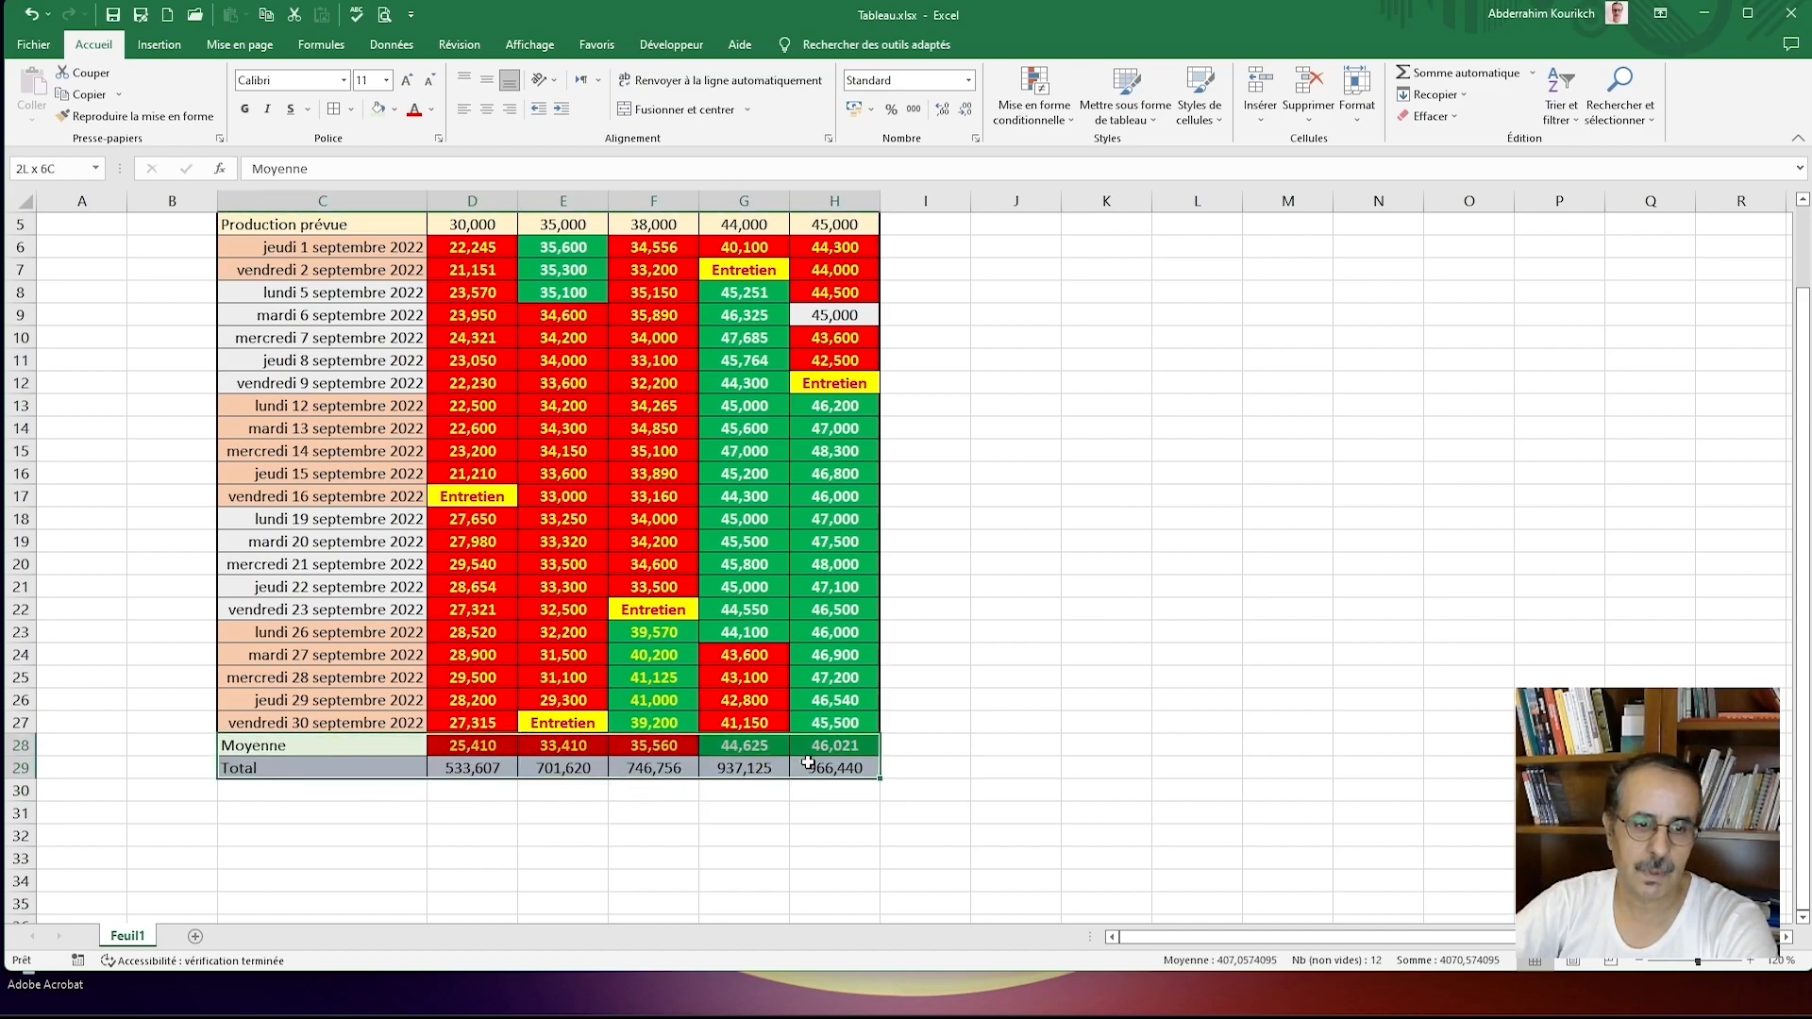
{"action": "left_click", "coordinate": [336, 752]}
{"action": "left_click", "coordinate": [331, 808]}
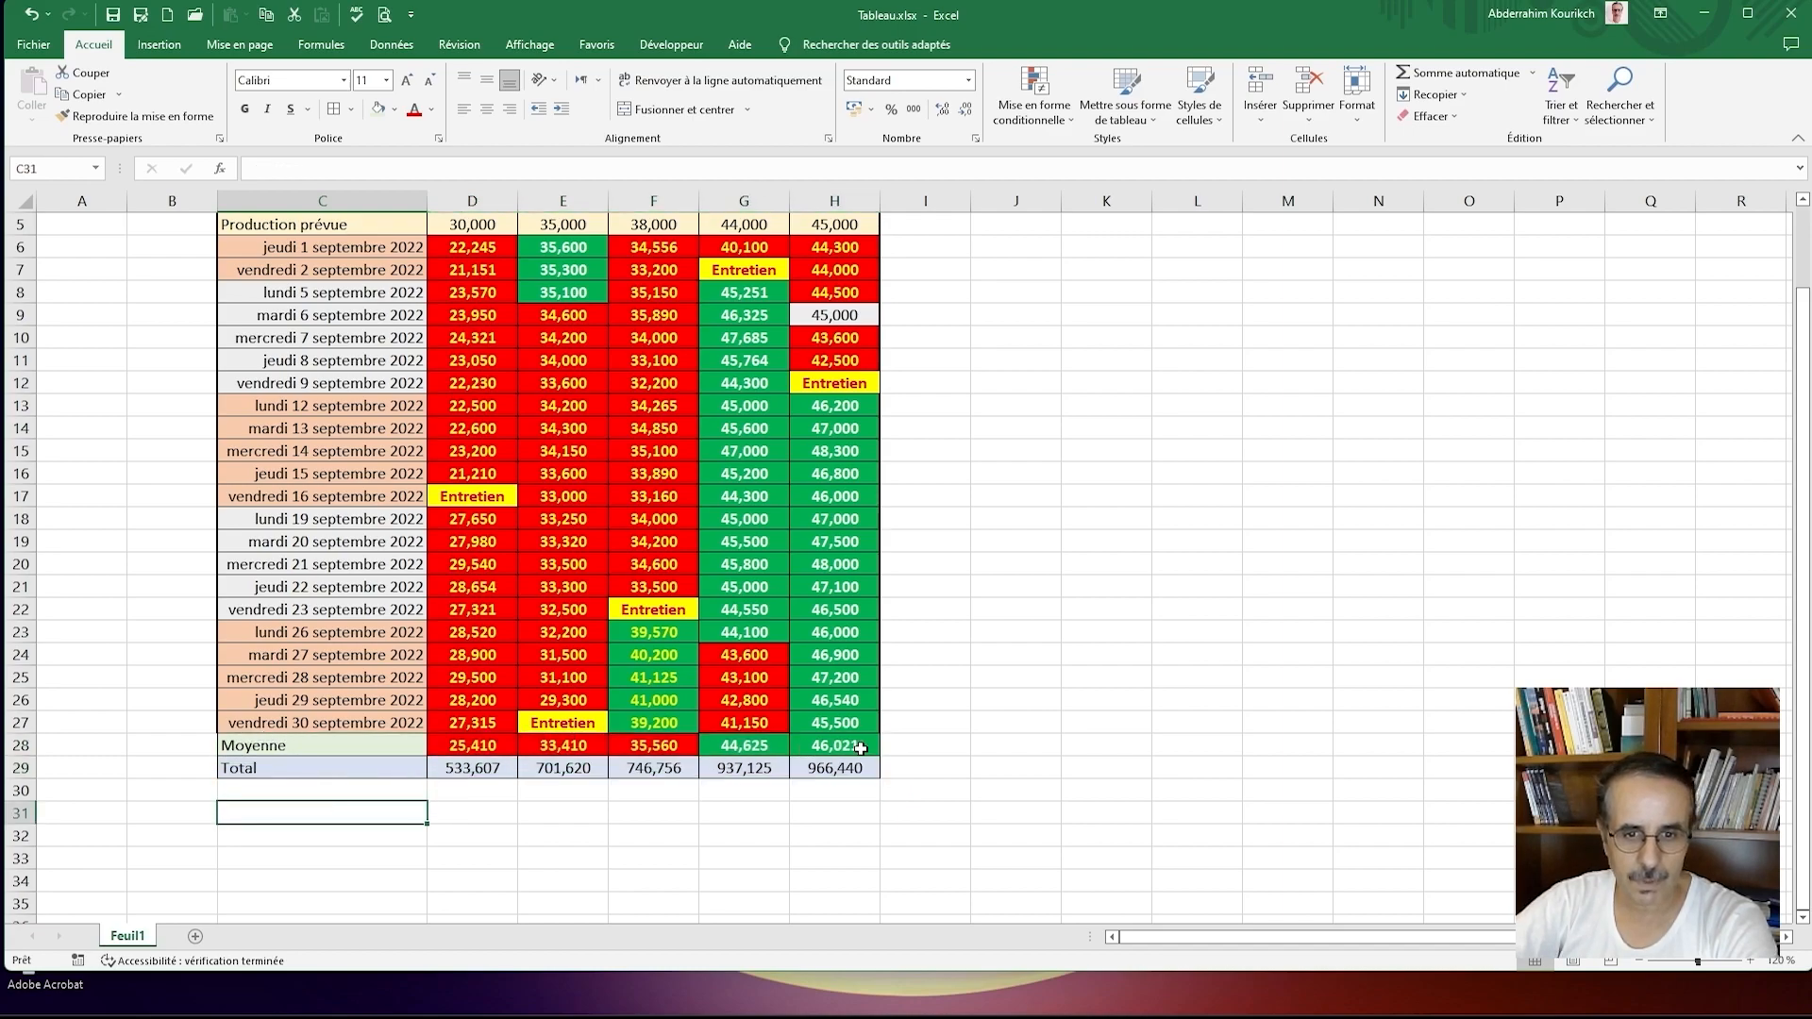
Step: Apply a medium solid border to the left, bottom and right outer edges of the Moyenne and Total rows, C28 to H29
{"action": "left_click_drag", "start_coordinate": [242, 744], "coordinate": [830, 769]}
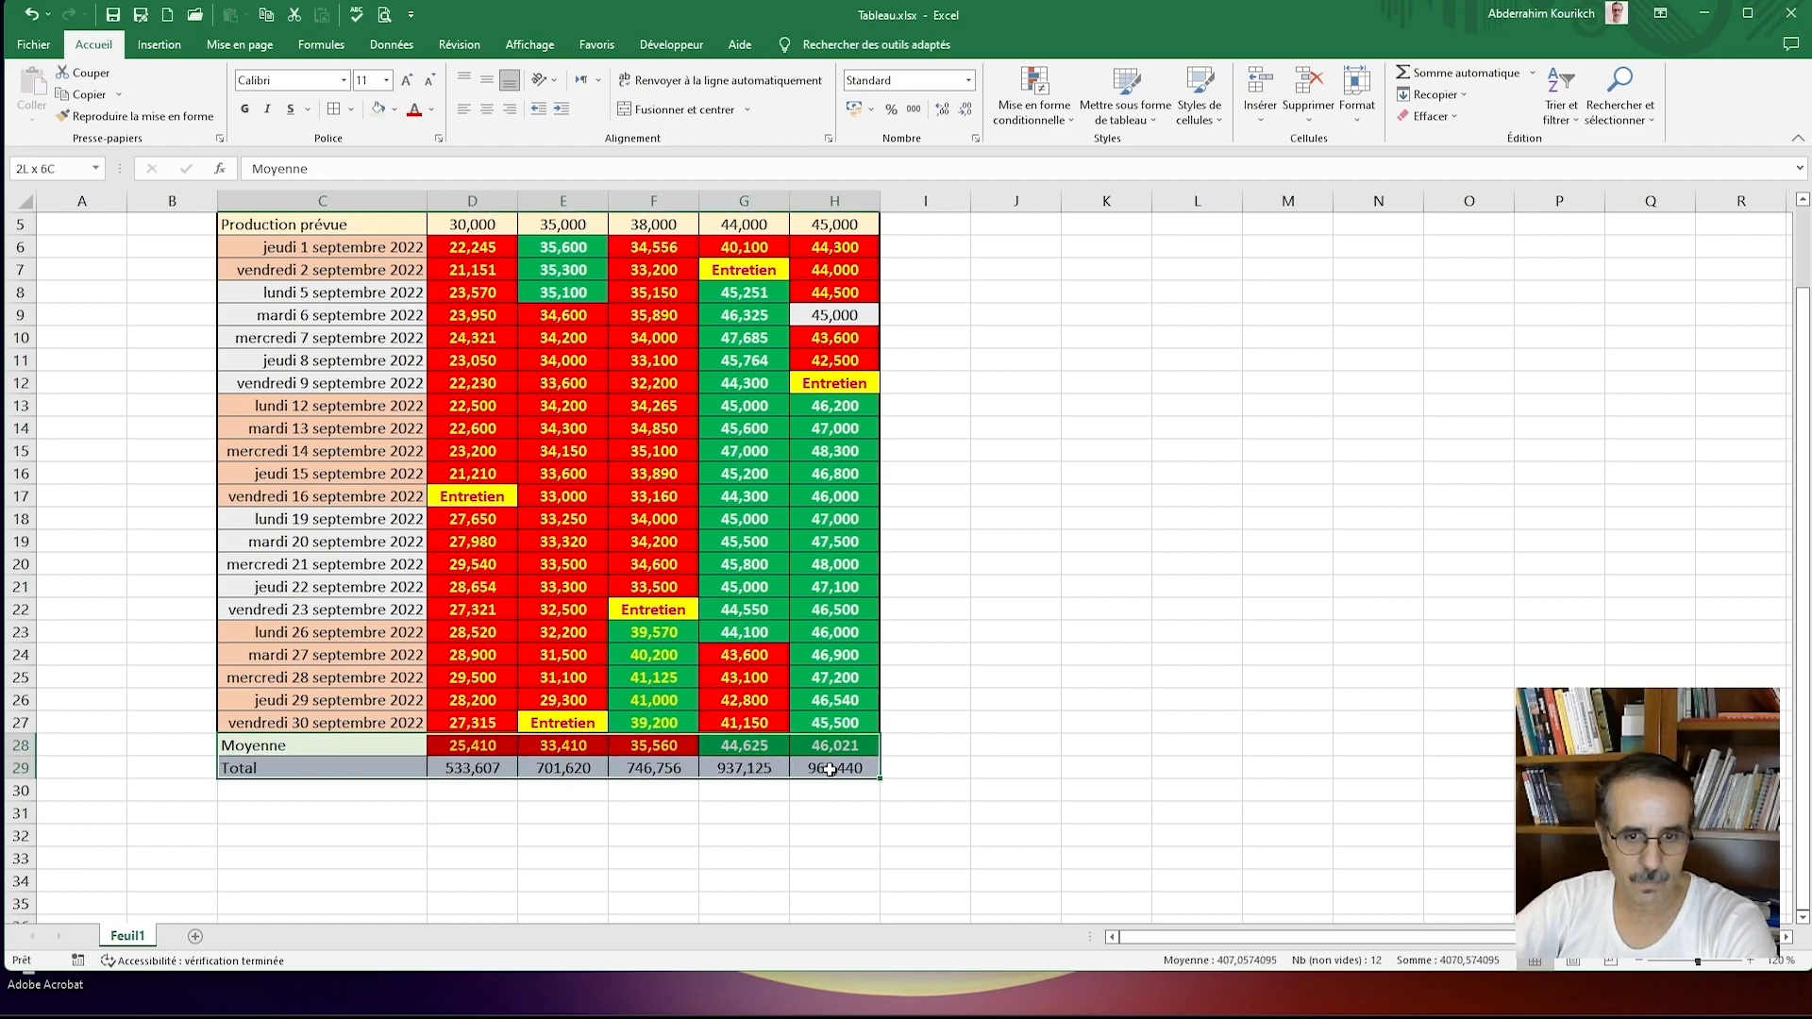
{"action": "left_click", "coordinate": [350, 108]}
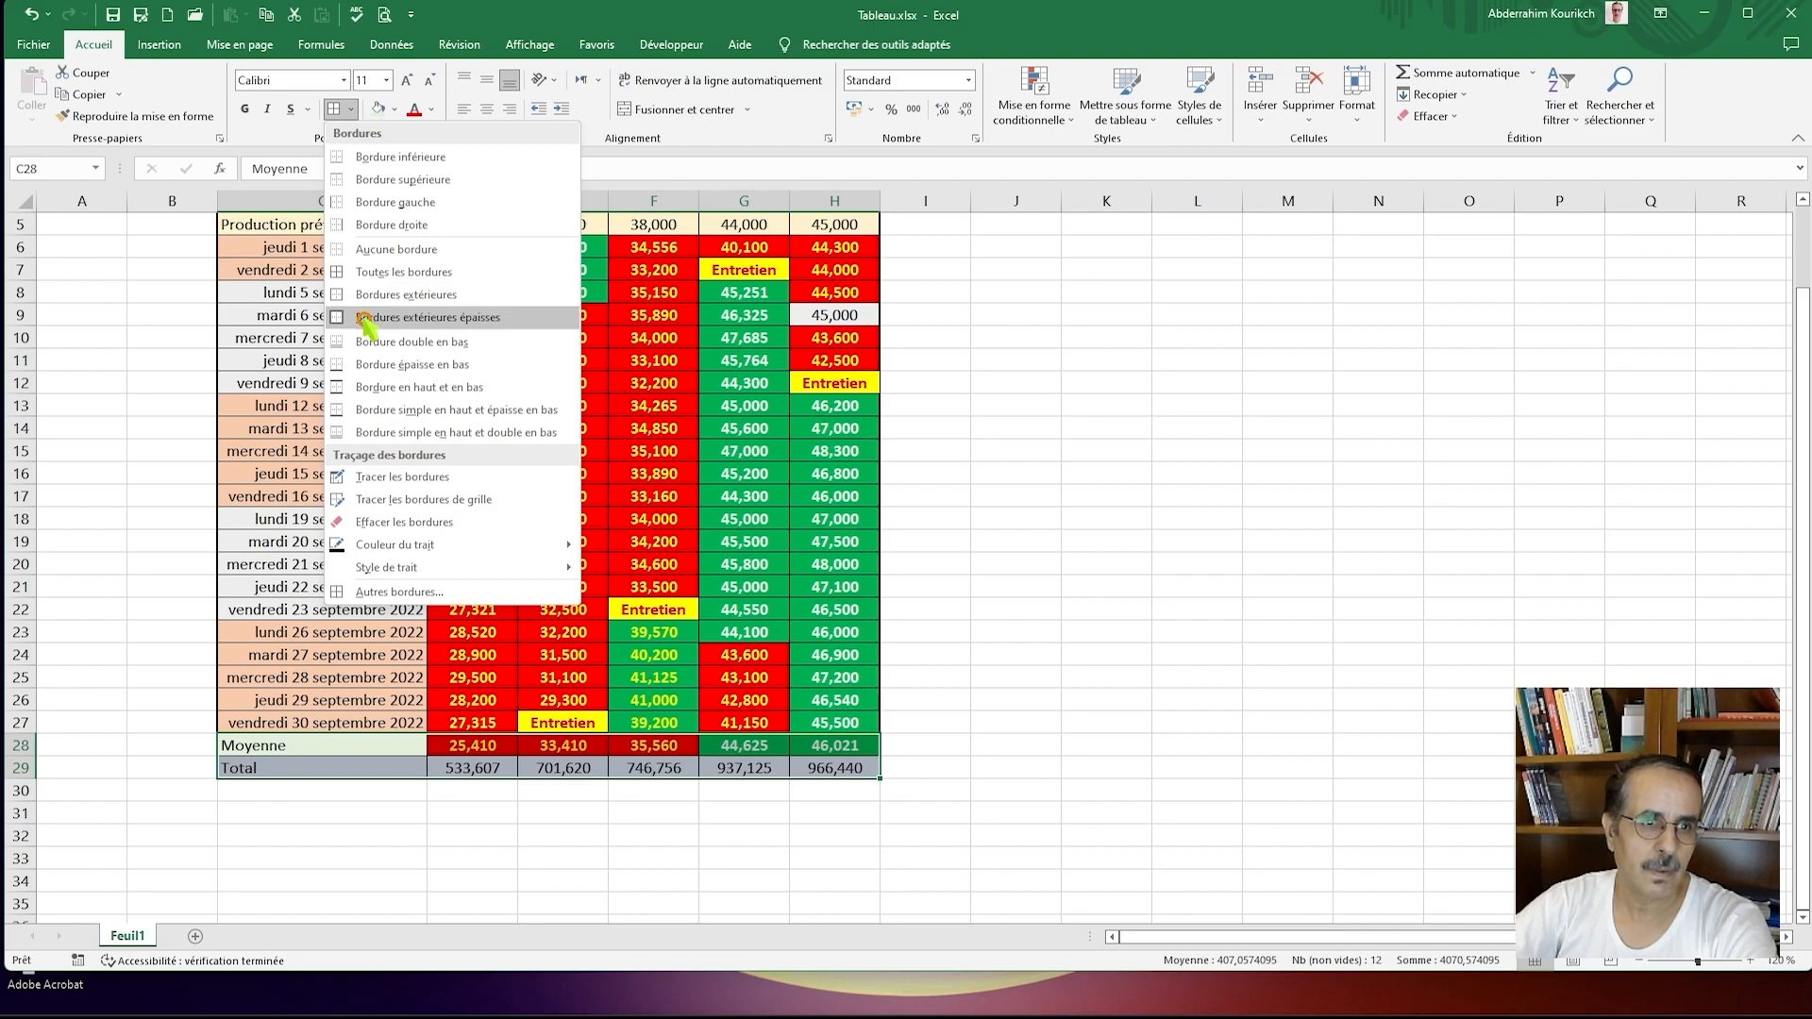
{"action": "left_click", "coordinate": [377, 591]}
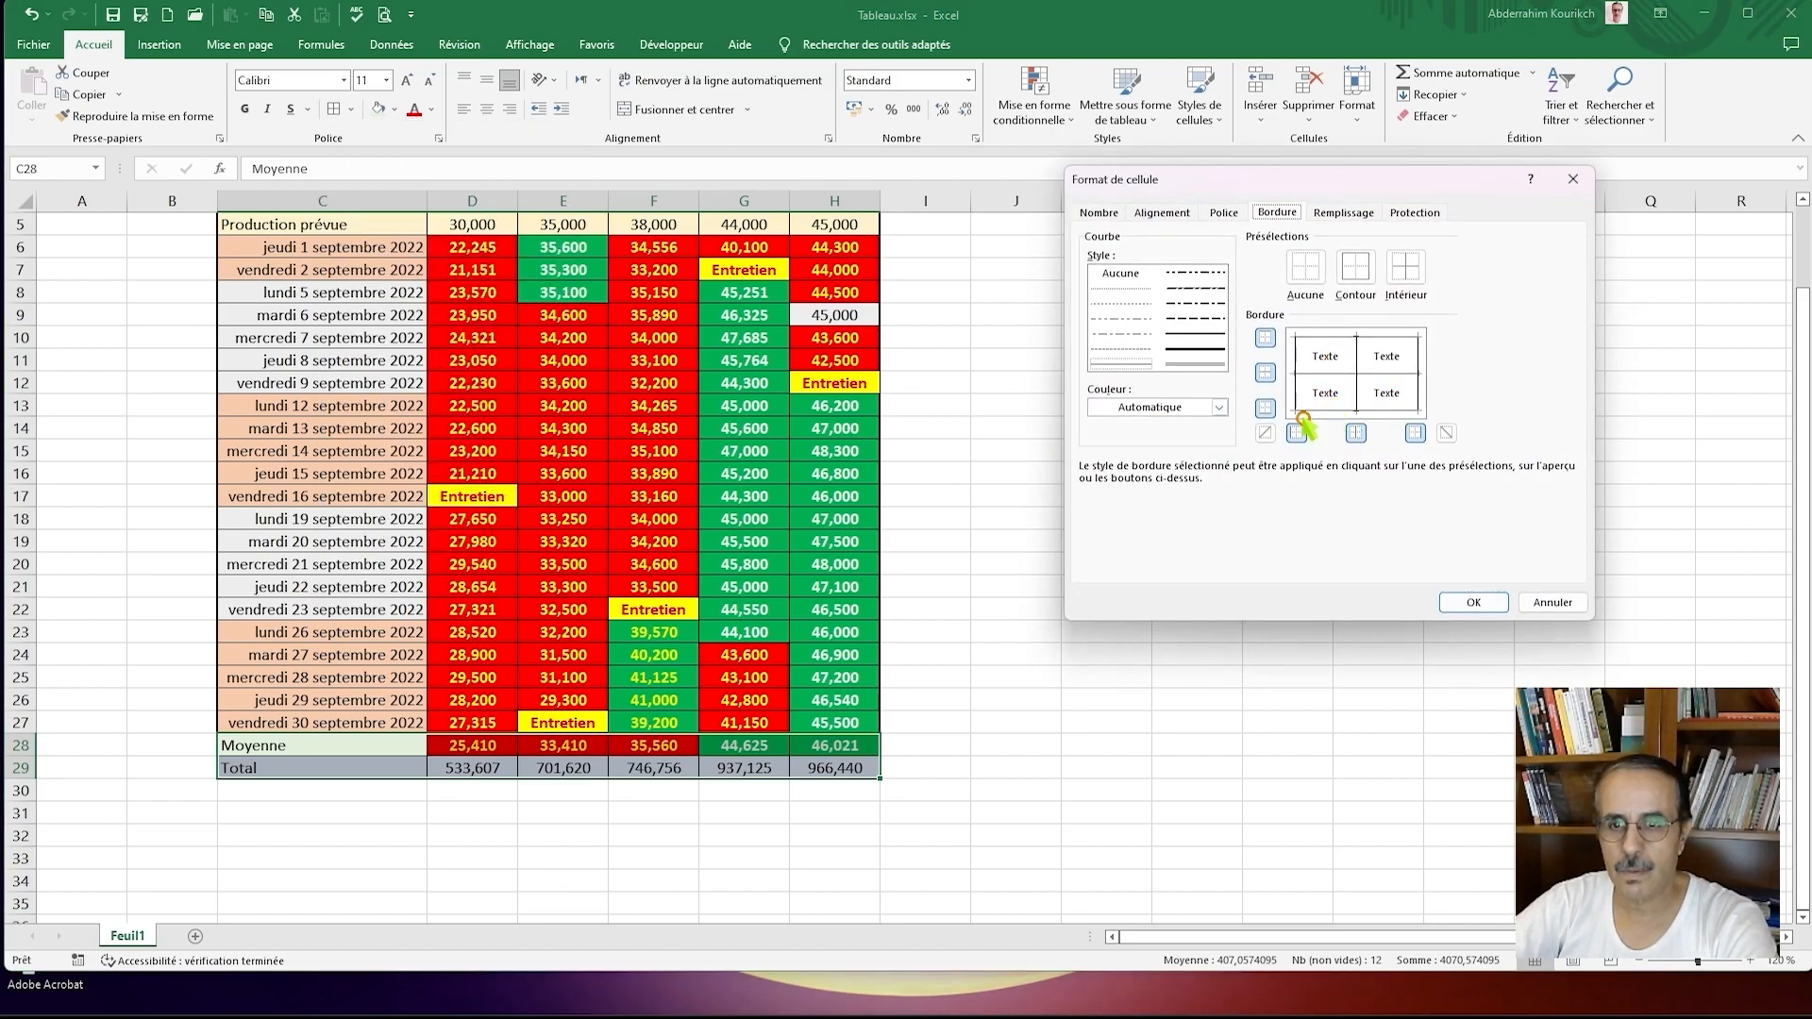
{"action": "left_click", "coordinate": [1203, 335]}
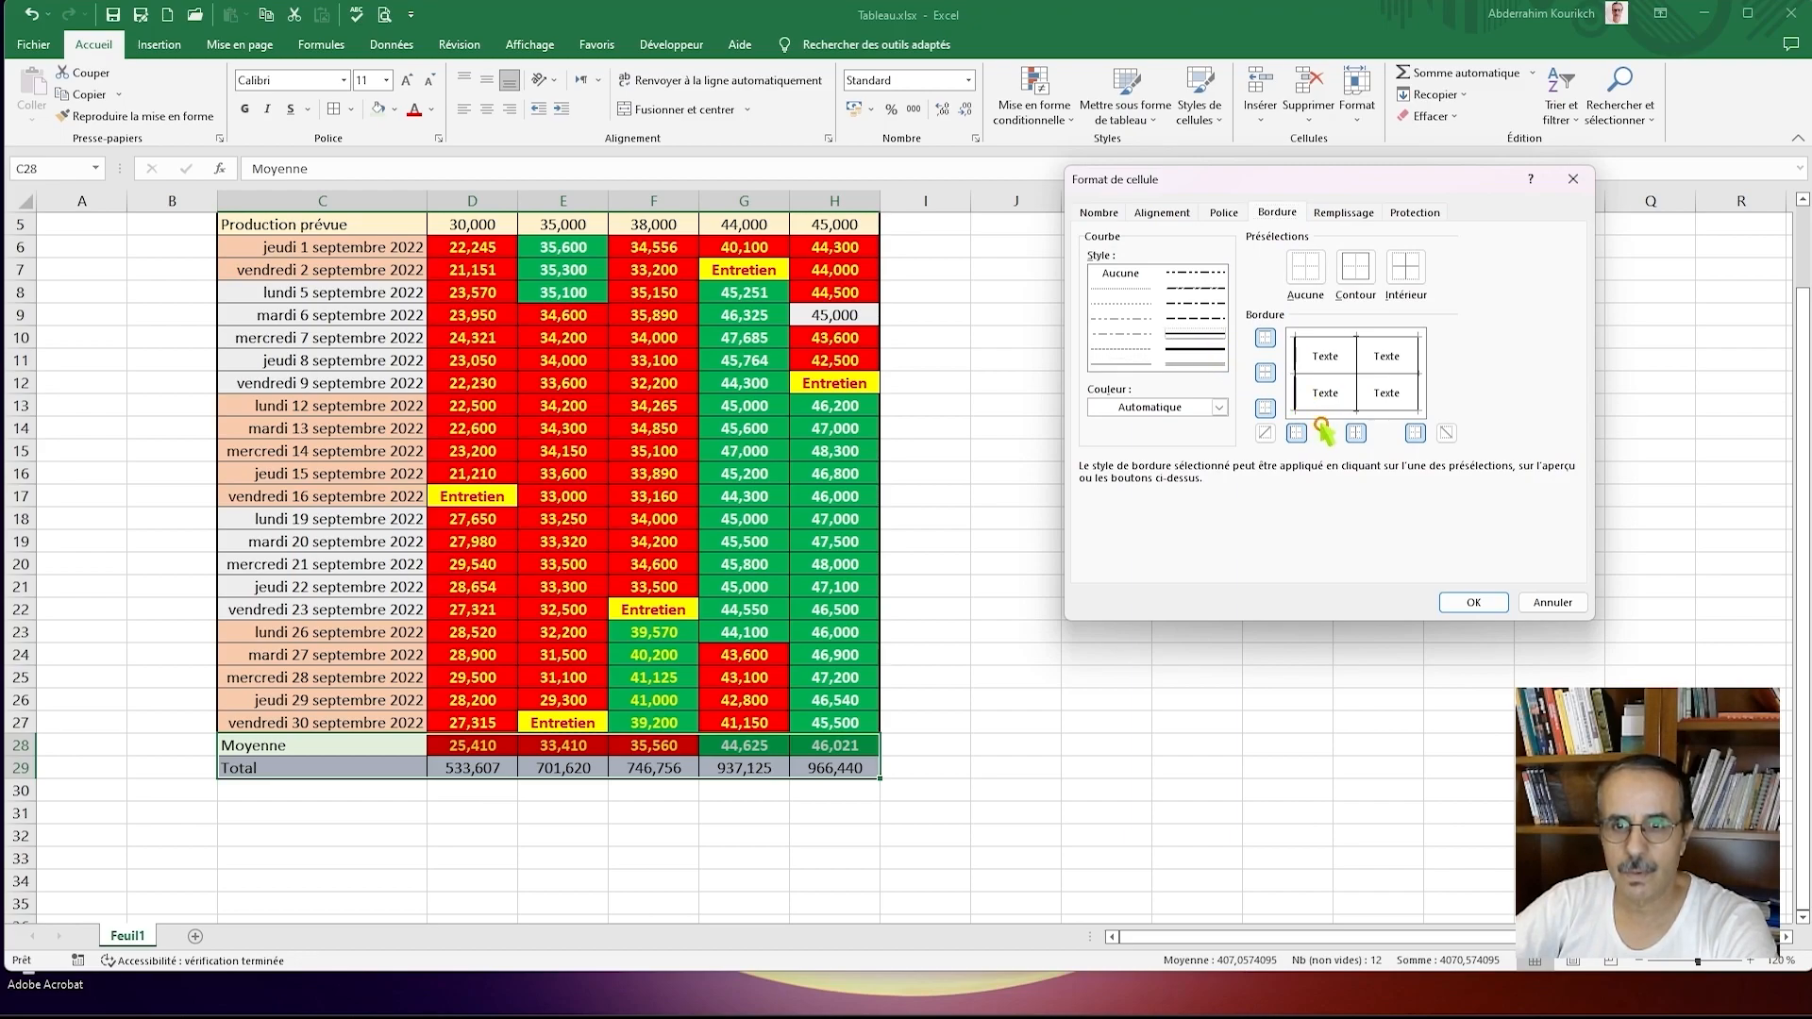
{"action": "left_click", "coordinate": [1418, 373]}
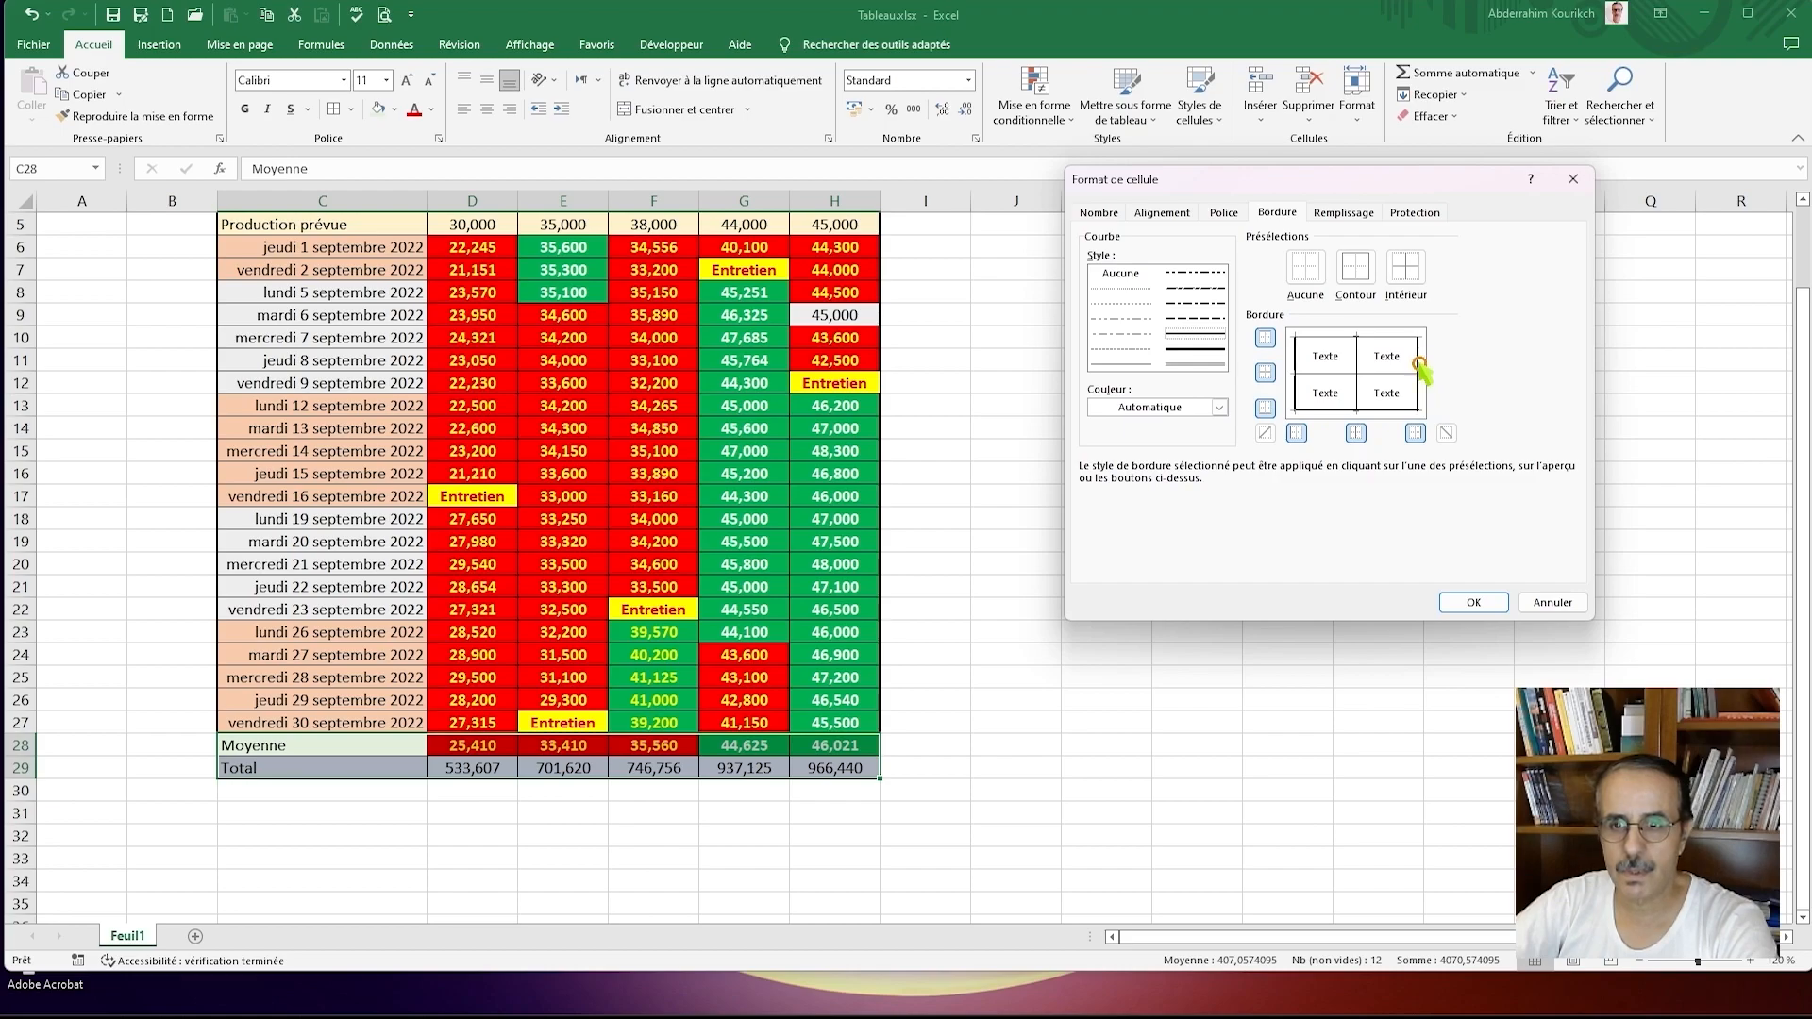
{"action": "left_click", "coordinate": [1472, 604]}
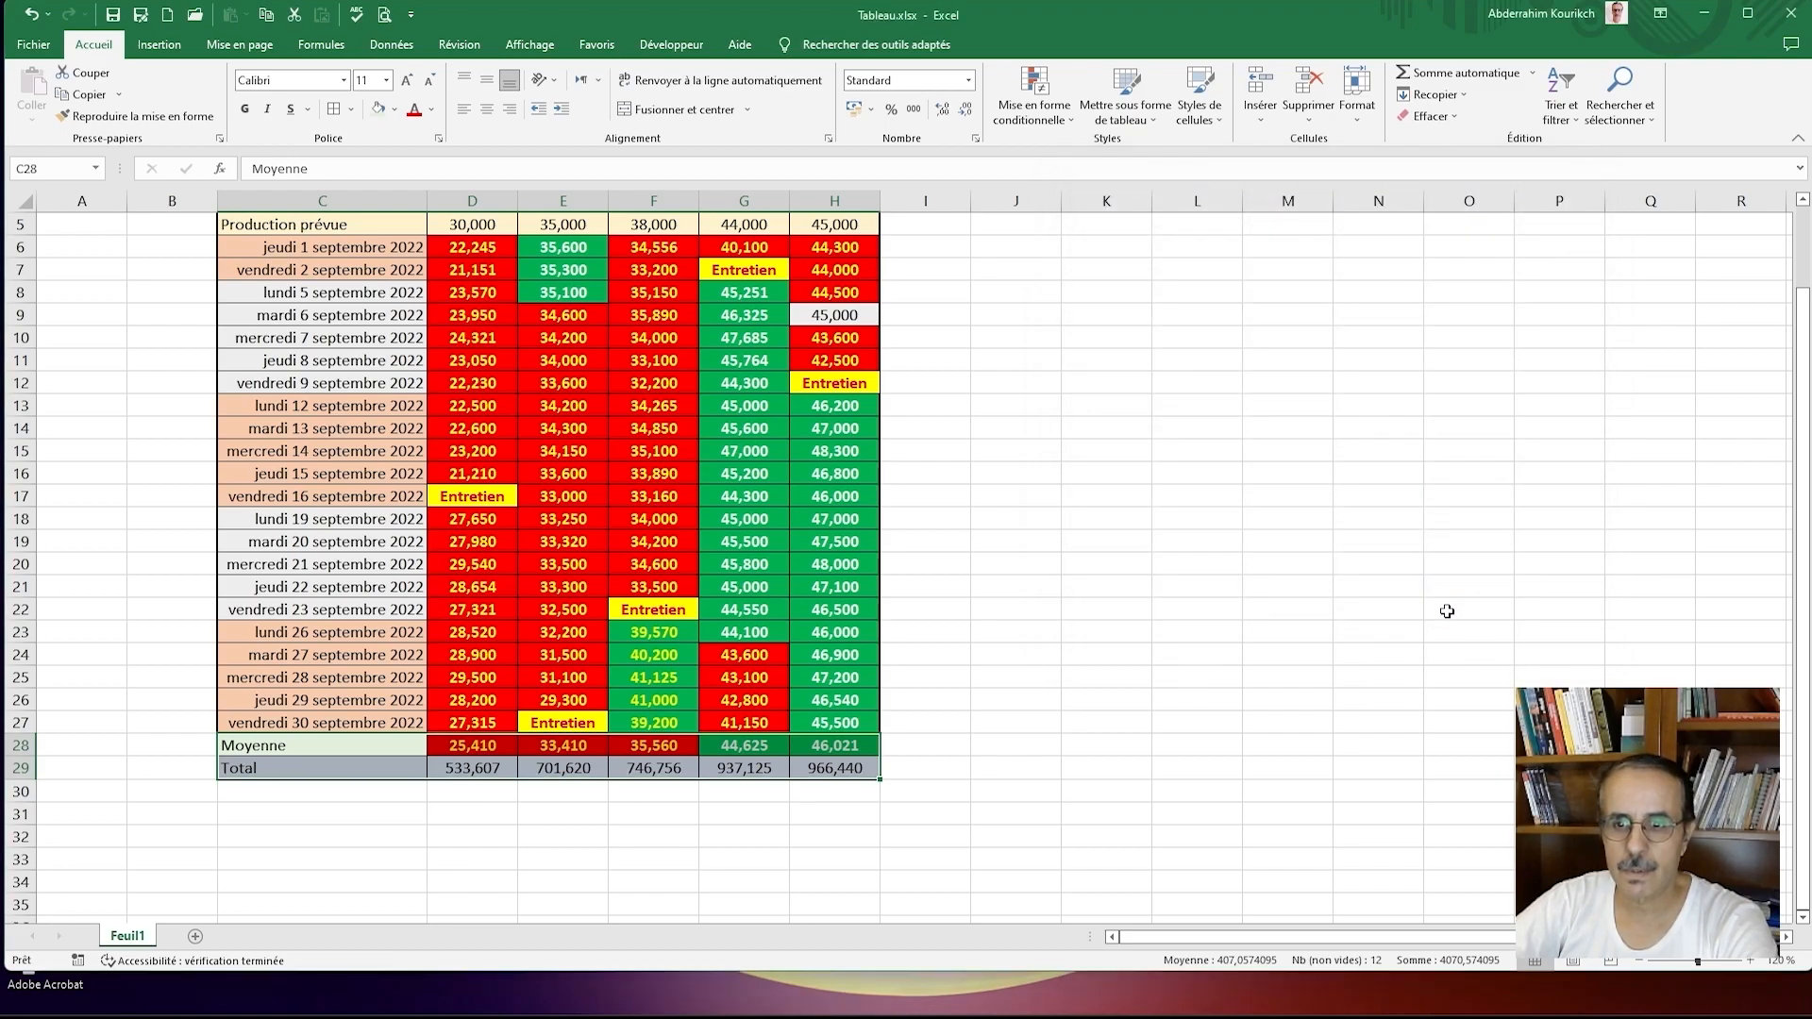
{"action": "left_click", "coordinate": [849, 832]}
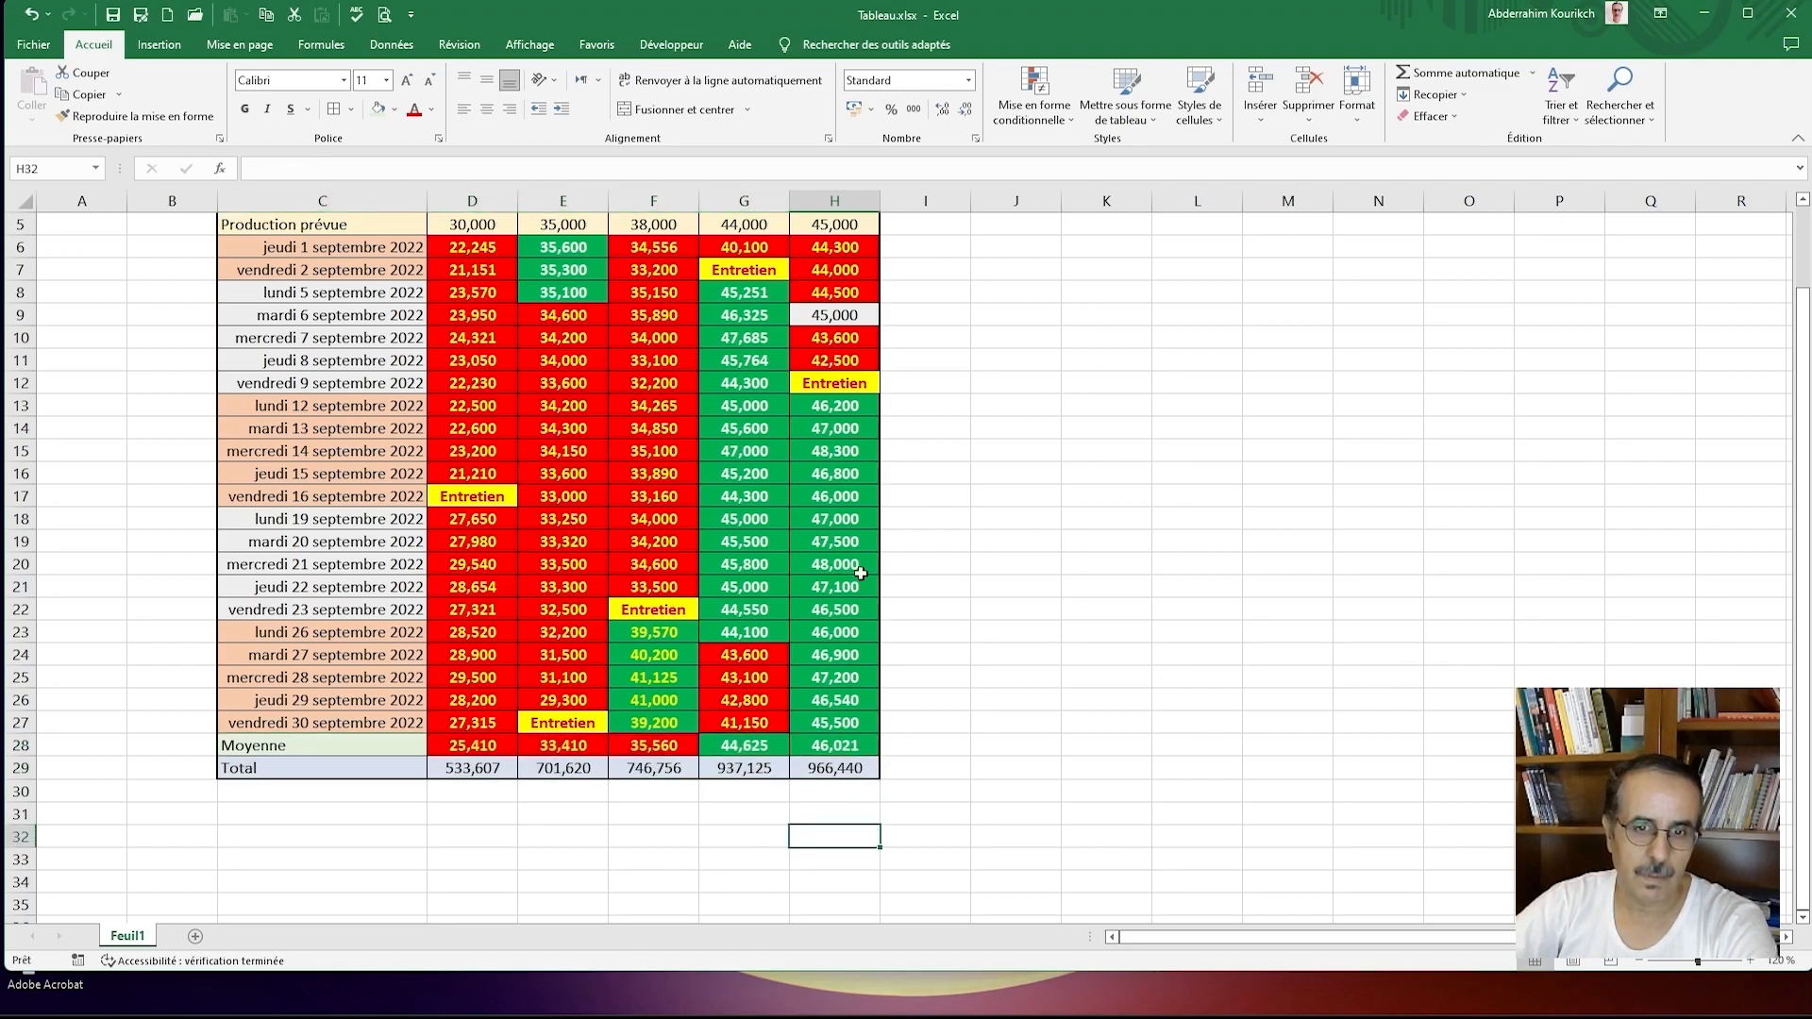
{"action": "scroll", "coordinate": [766, 649], "scroll_direction": "up", "scroll_amount": 1}
{"action": "scroll", "coordinate": [767, 649], "scroll_direction": "up", "scroll_amount": 1}
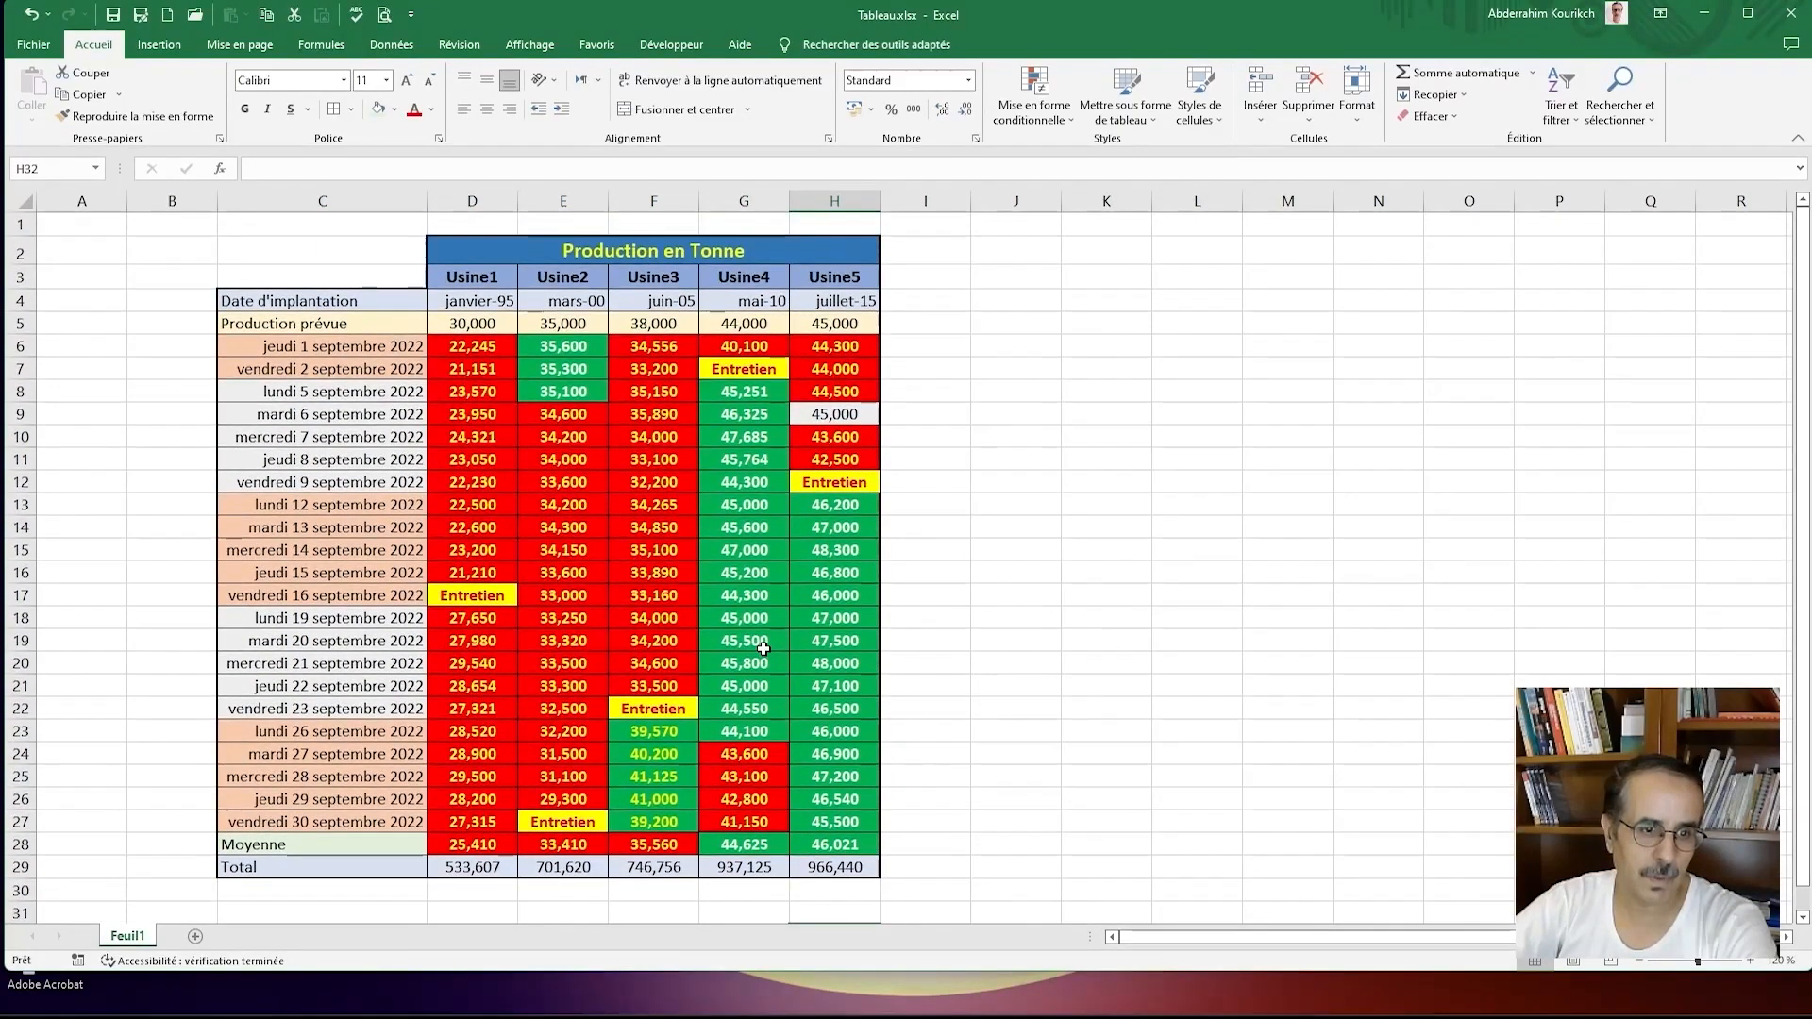